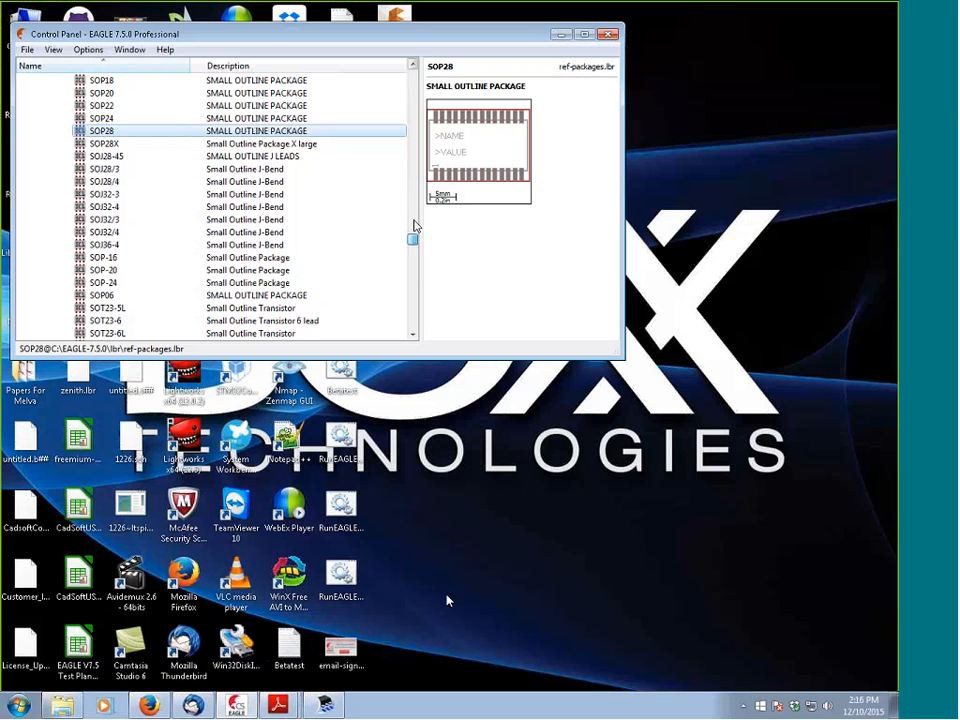
# Maximize the Control Panel window and list the installed libraries under the Libraries branch
pyautogui.click(24, 91)
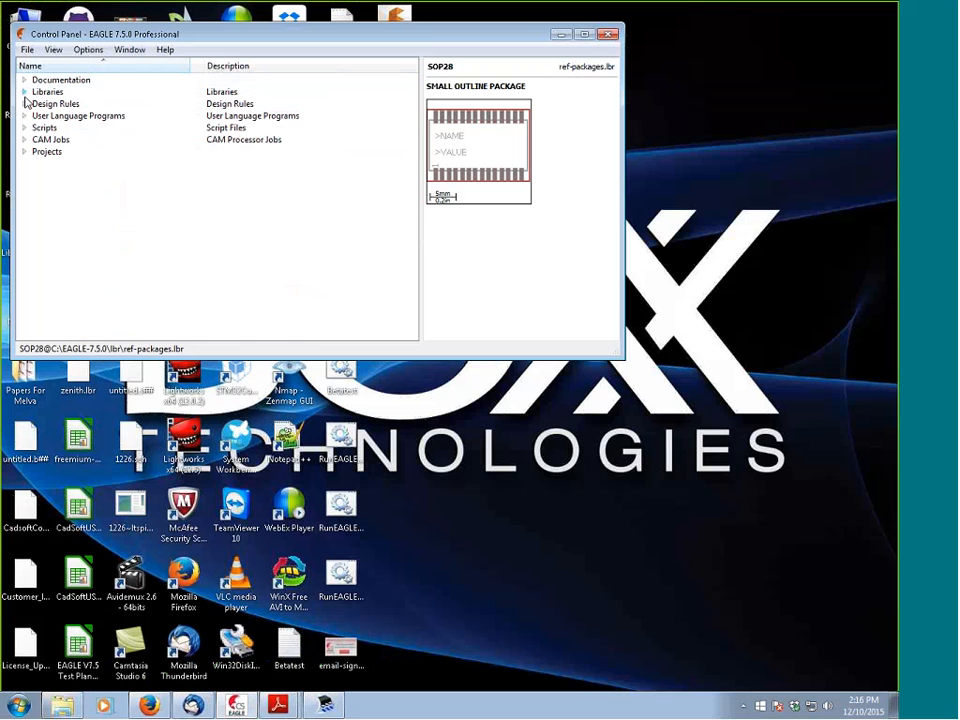
pyautogui.click(584, 34)
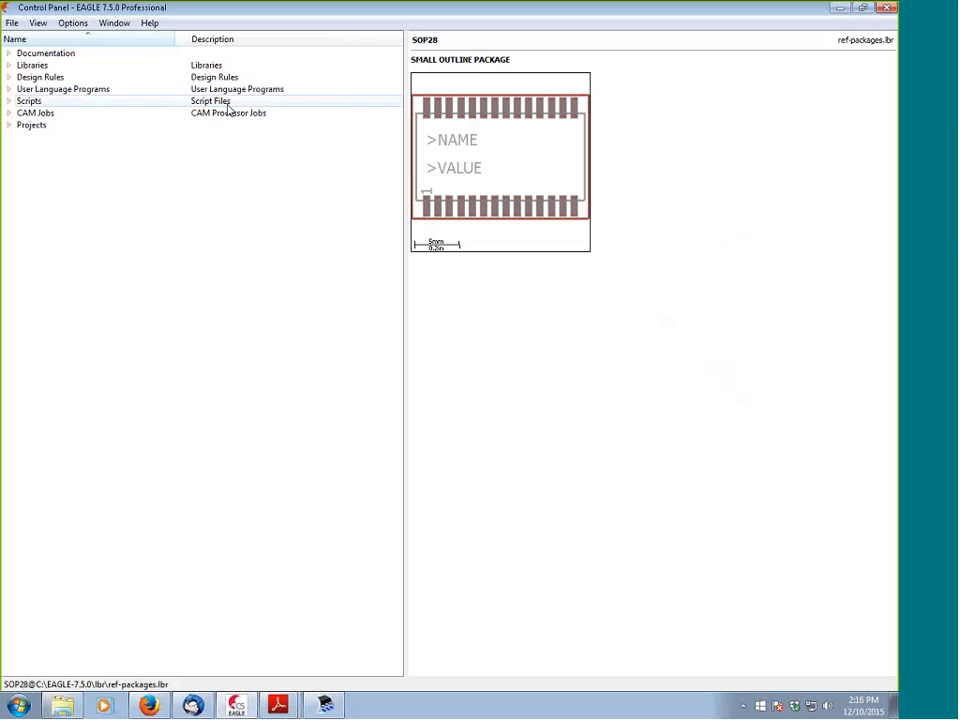
pyautogui.click(9, 67)
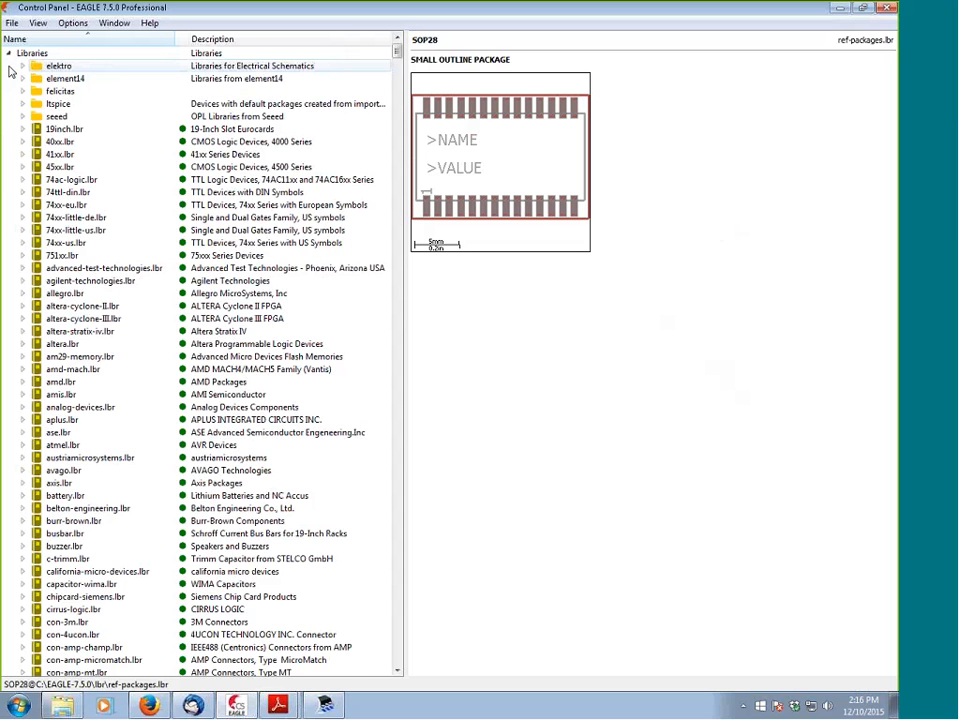
pyautogui.scroll(-1, 397, 62)
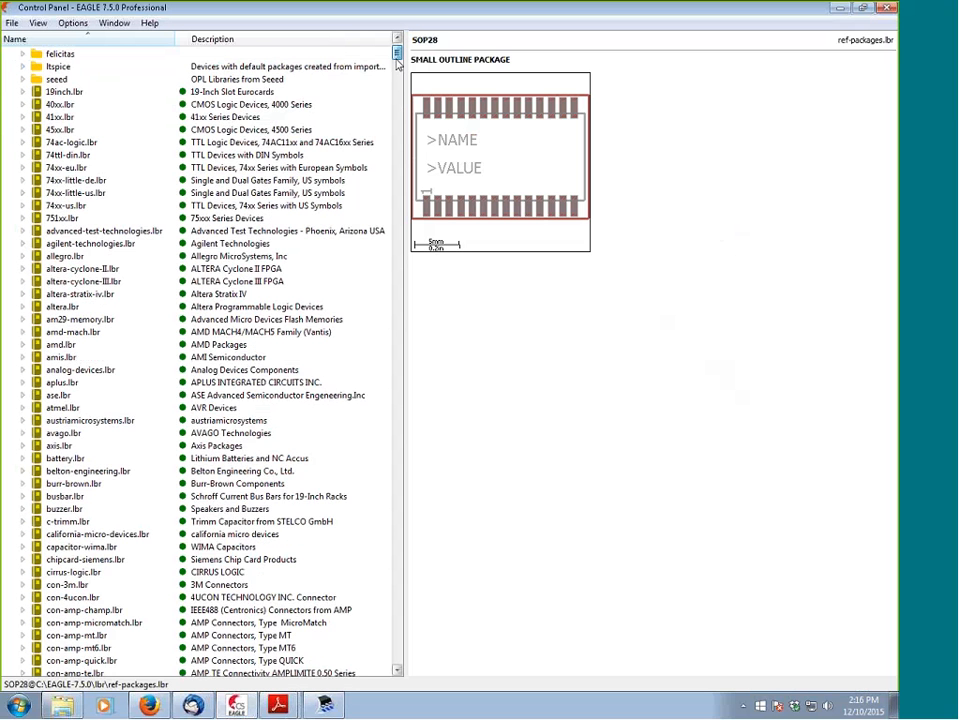
# Preview the resistor packages 0207/15 and 0309/10 in ref-packages.lbr
pyautogui.moveTo(397, 62); pyautogui.dragTo(376, 143)
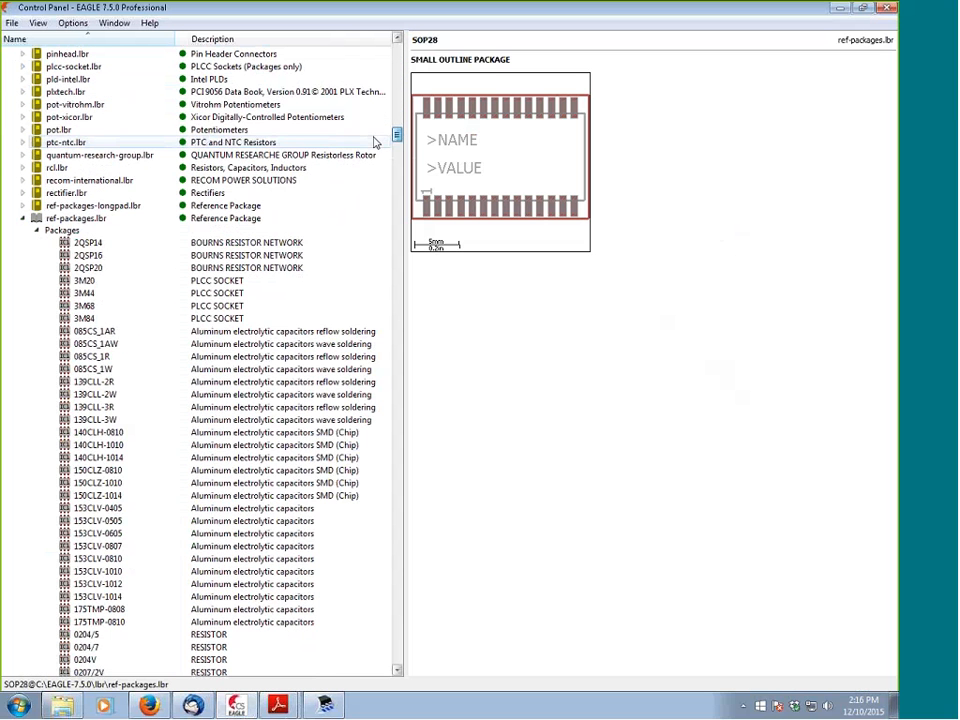
pyautogui.click(23, 219)
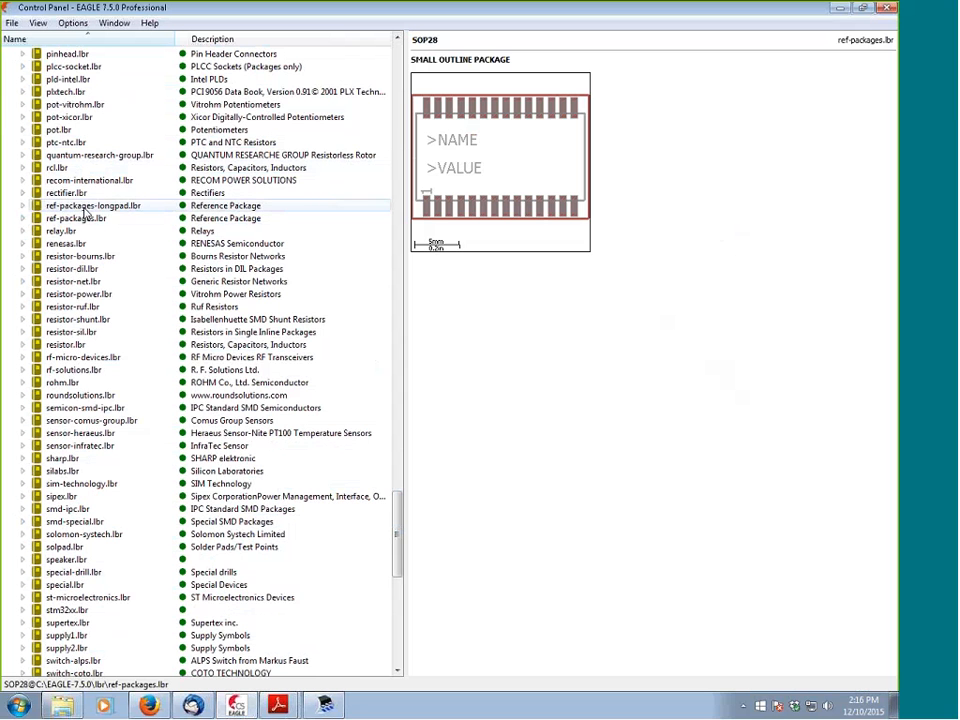
pyautogui.click(23, 218)
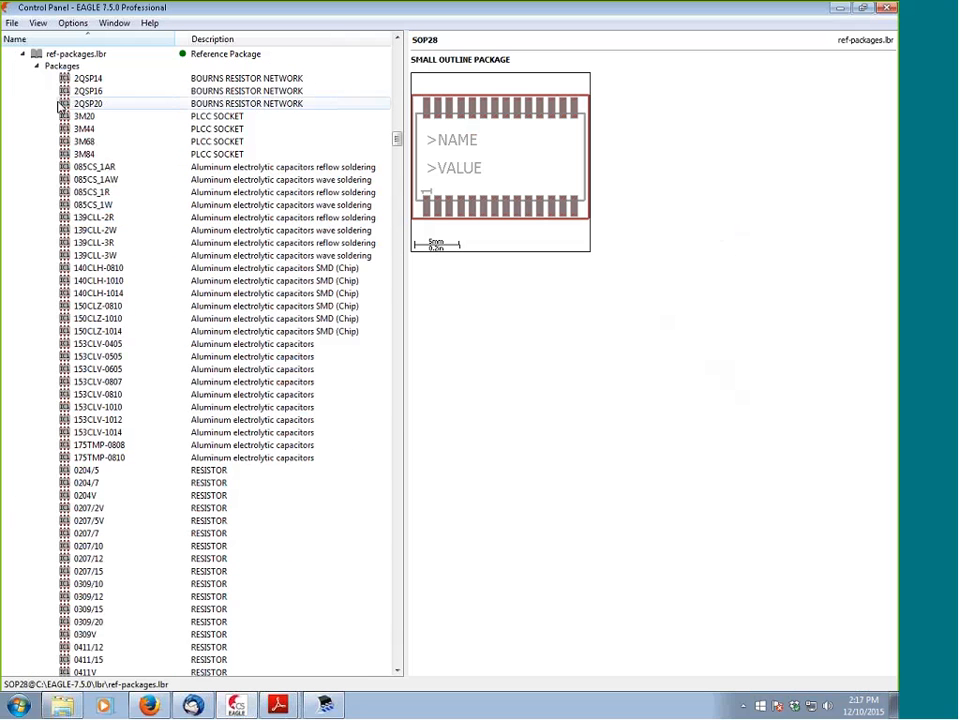
pyautogui.scroll(-15, 182, 289)
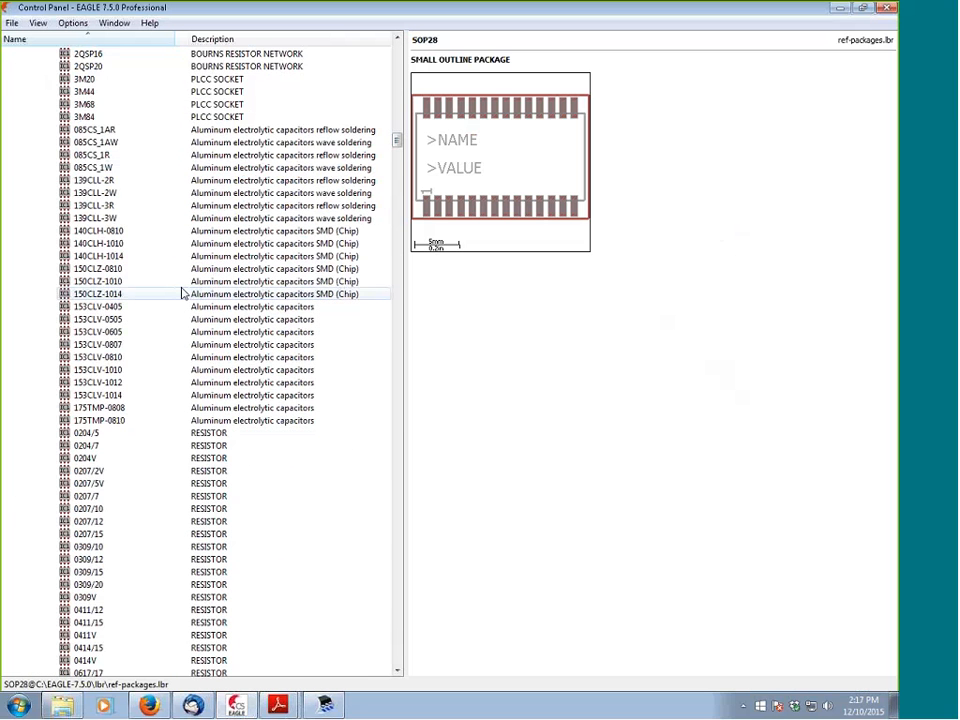
pyautogui.scroll(5, 180, 291)
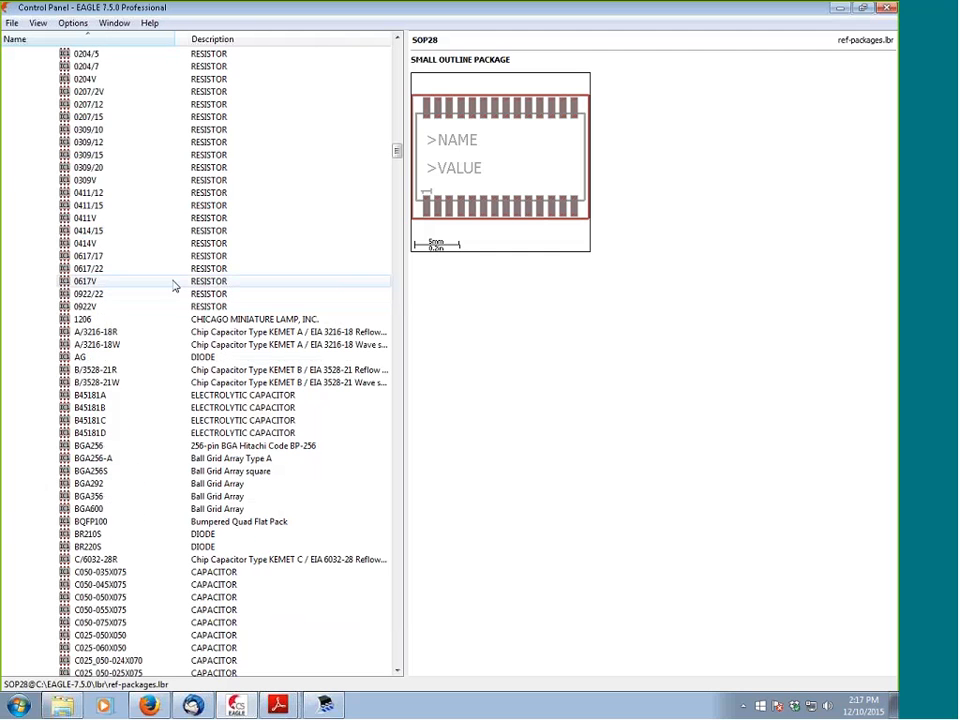
pyautogui.click(99, 117)
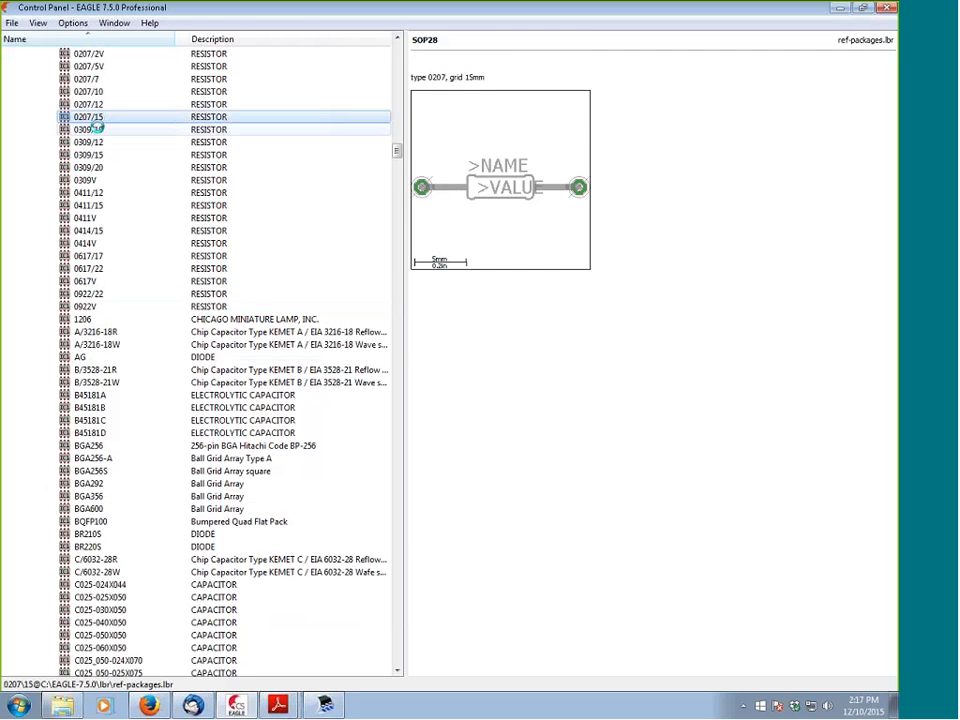
pyautogui.click(100, 130)
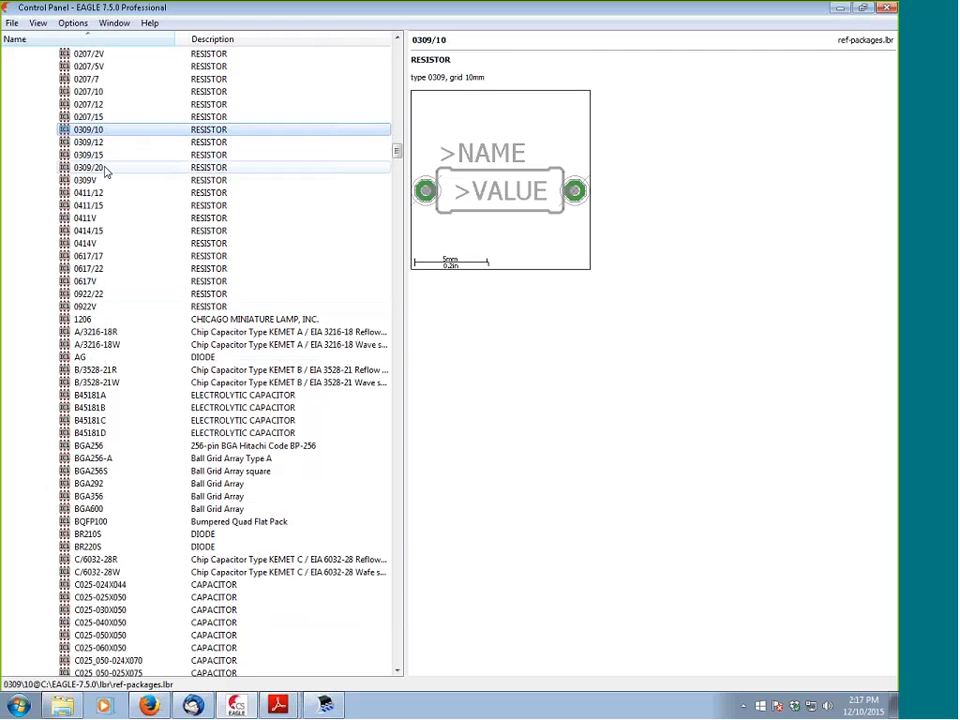
# Look through the remaining packages of ref-packages.lbr and collapse that library
pyautogui.scroll(-13, 161, 277)
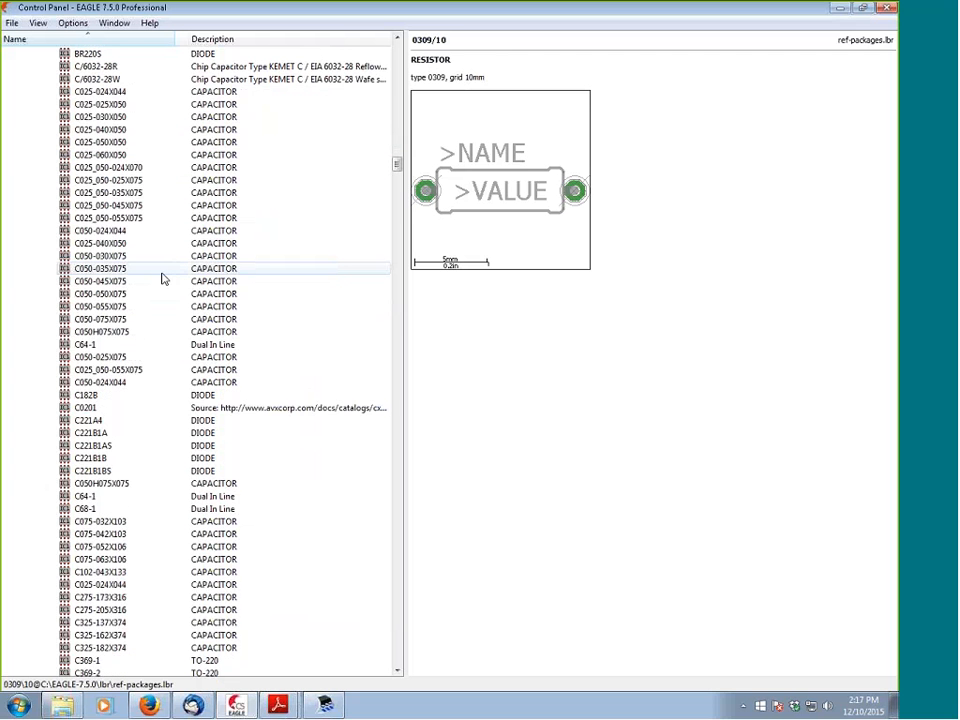
pyautogui.scroll(-15, 163, 278)
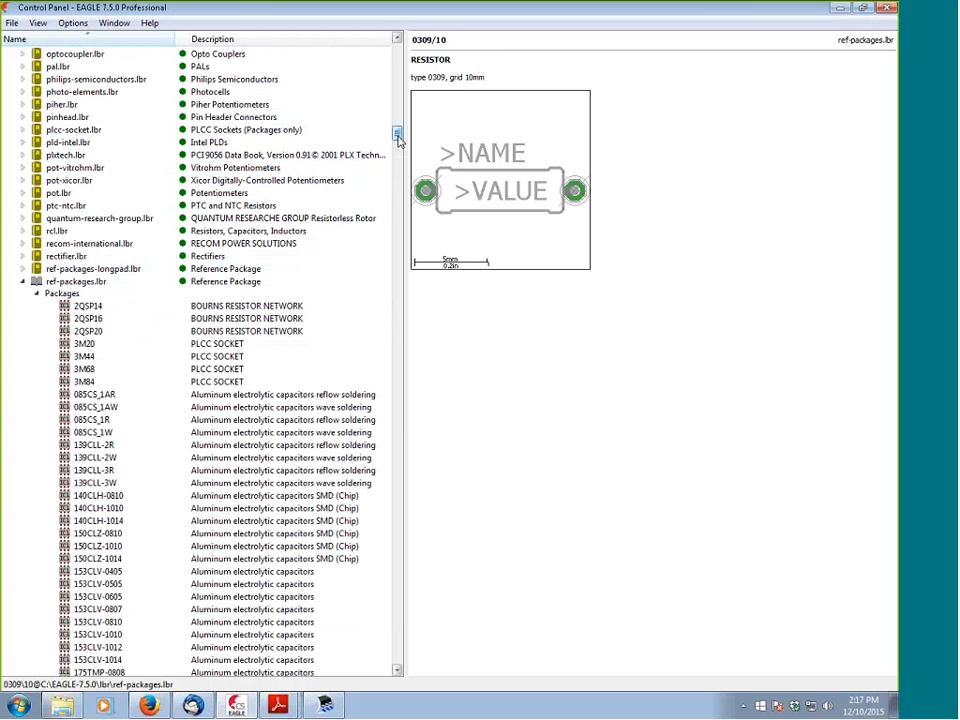
pyautogui.moveTo(397, 137)
pyautogui.mouseDown()
pyautogui.moveTo(396, 152)
pyautogui.moveTo(396, 141)
pyautogui.mouseUp()
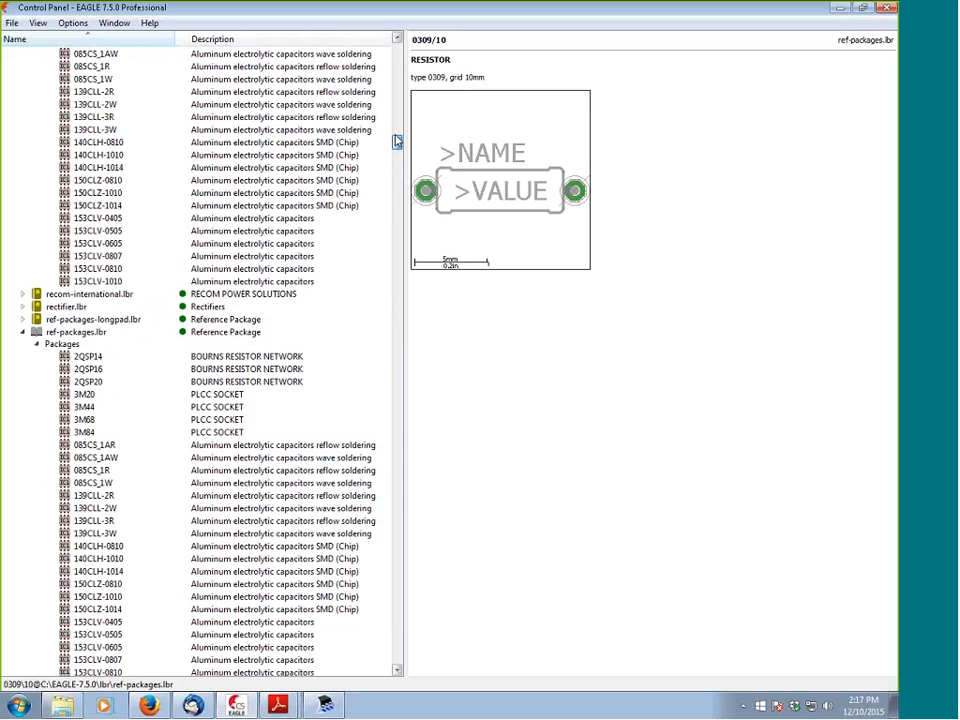
pyautogui.click(22, 383)
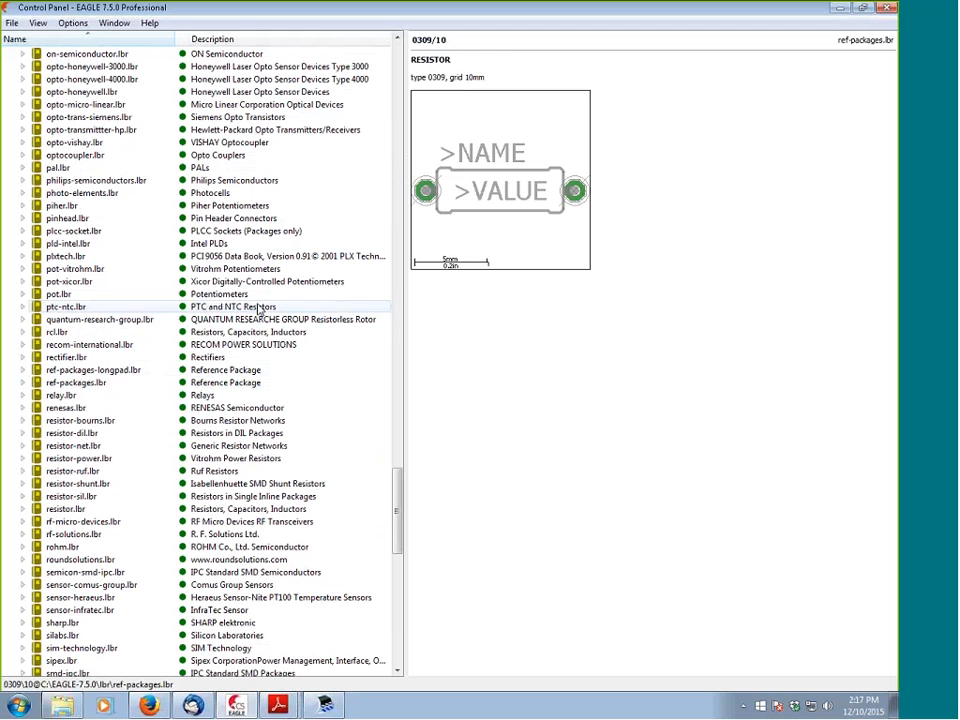
# Expand the packages of smd-ipc.lbr and preview a few, ending with the tantalum capacitor CT3528
pyautogui.scroll(-2, 22, 443)
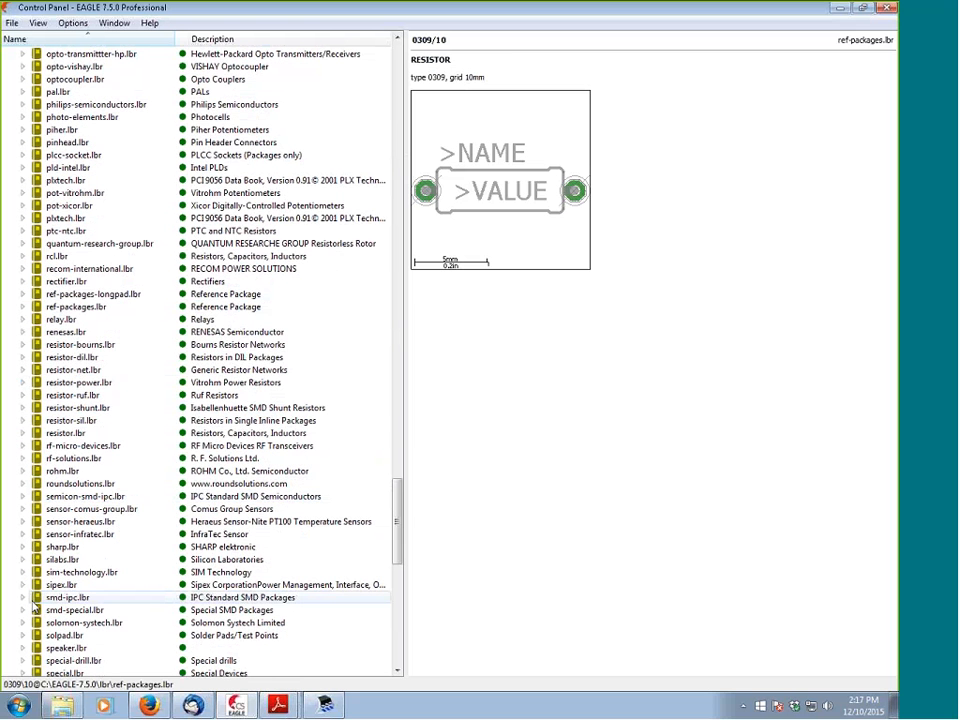
pyautogui.click(24, 597)
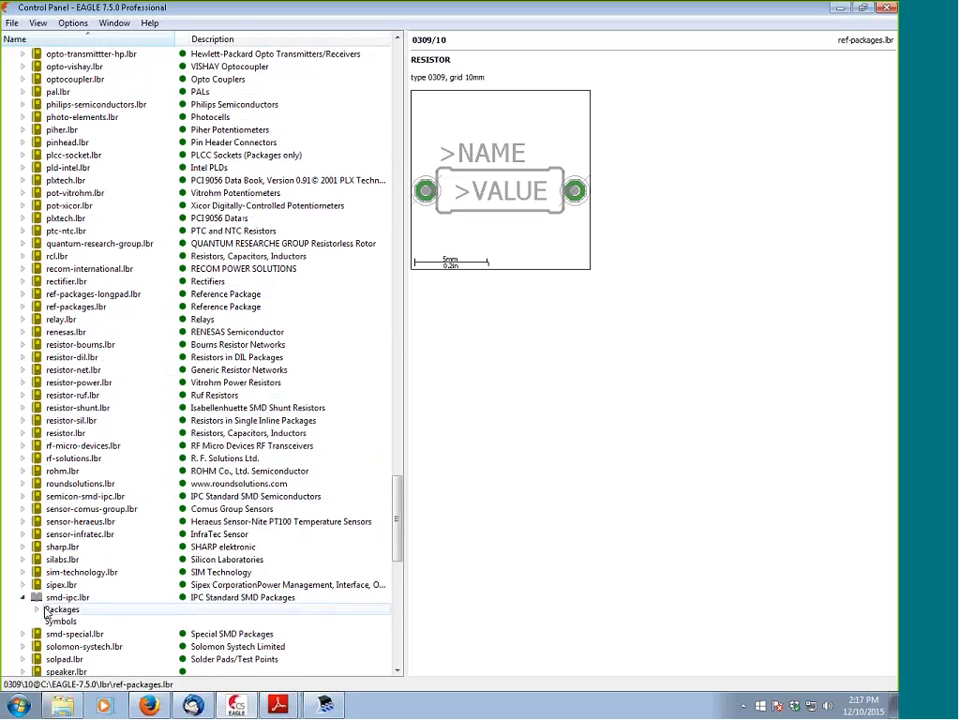
pyautogui.click(36, 610)
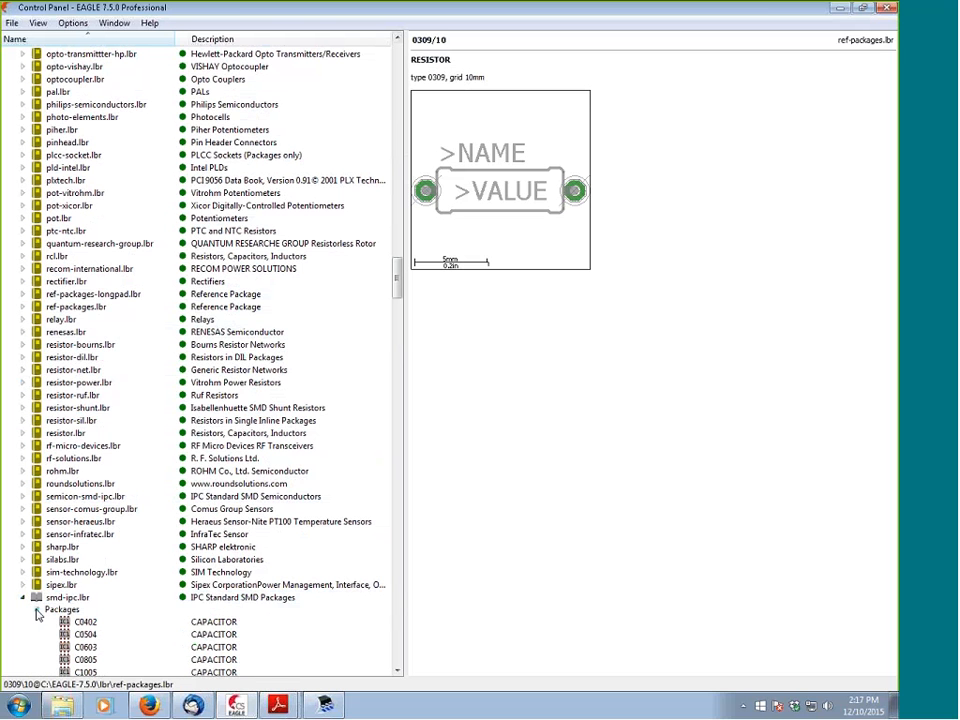
pyautogui.moveTo(400, 274); pyautogui.dragTo(397, 322)
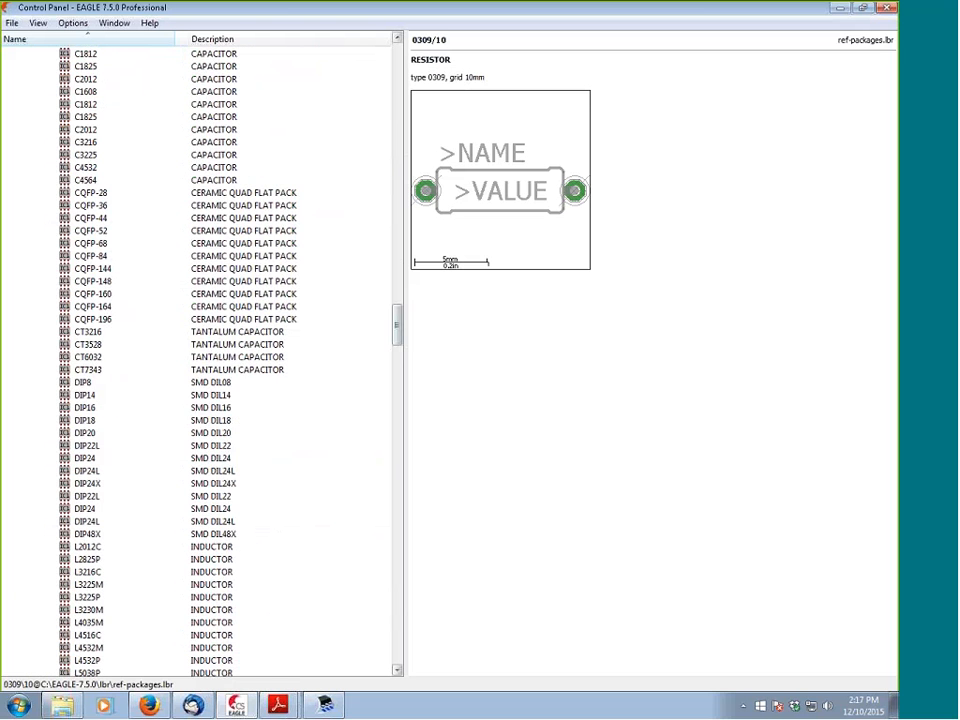
pyautogui.click(76, 146)
pyautogui.click(87, 182)
pyautogui.click(82, 348)
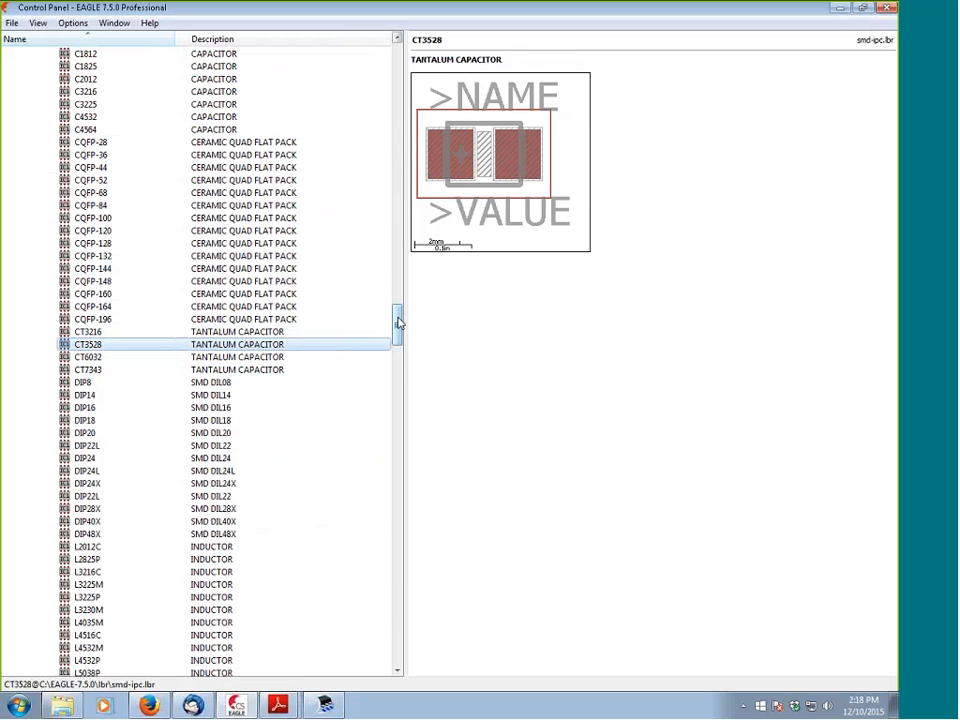
# Collapse the smd-ipc.lbr package list, then expand smd-special.lbr to check its contents and collapse it again
pyautogui.scroll(7, 315, 272)
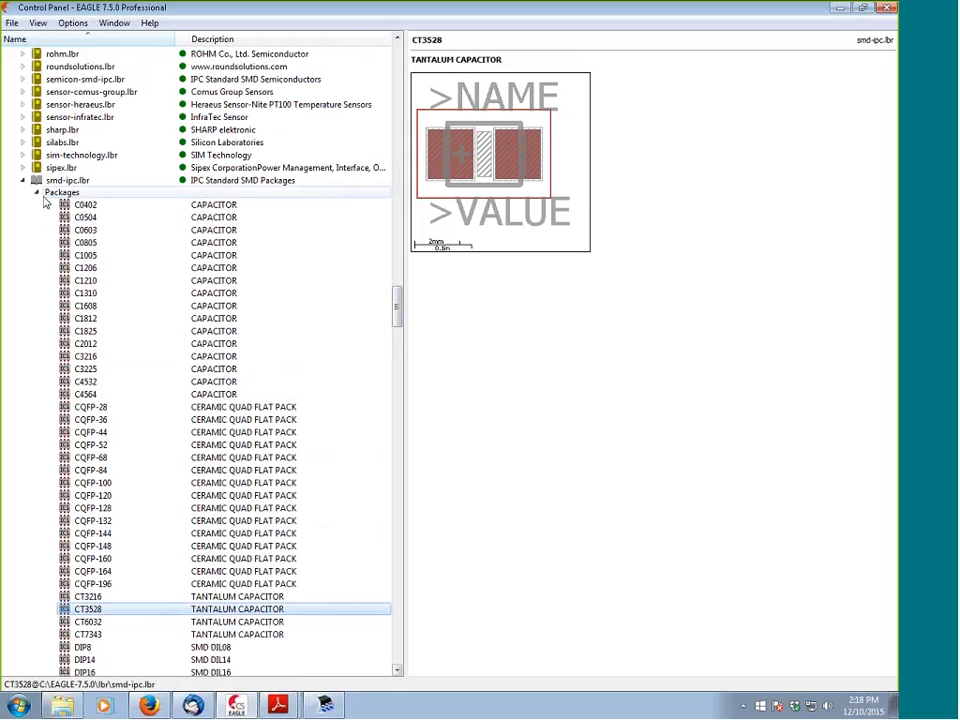
pyautogui.click(38, 193)
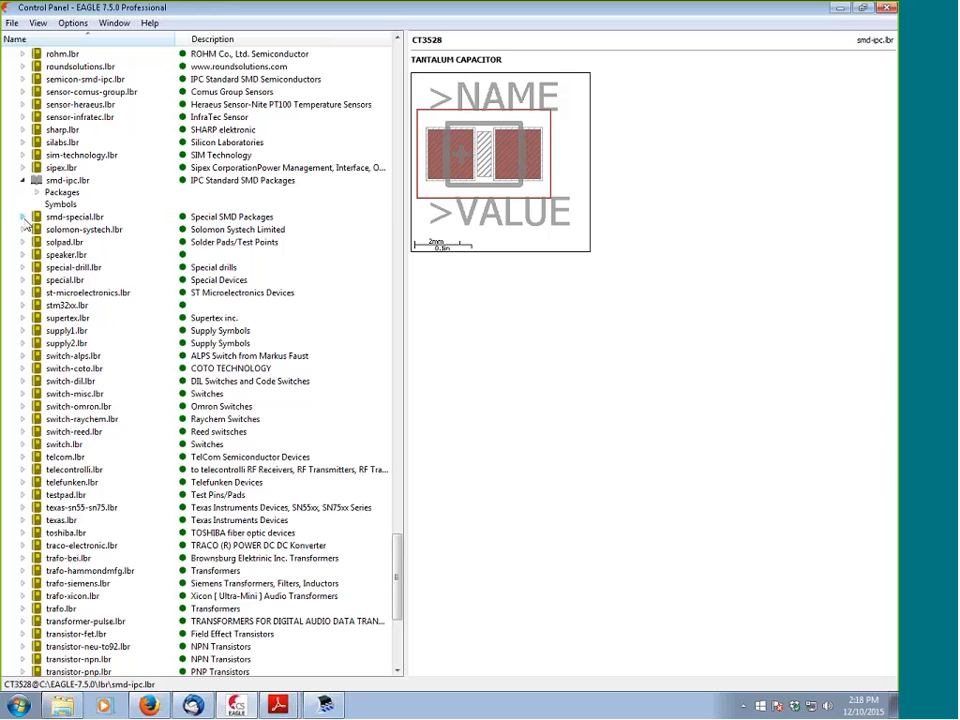
pyautogui.doubleClick(70, 219)
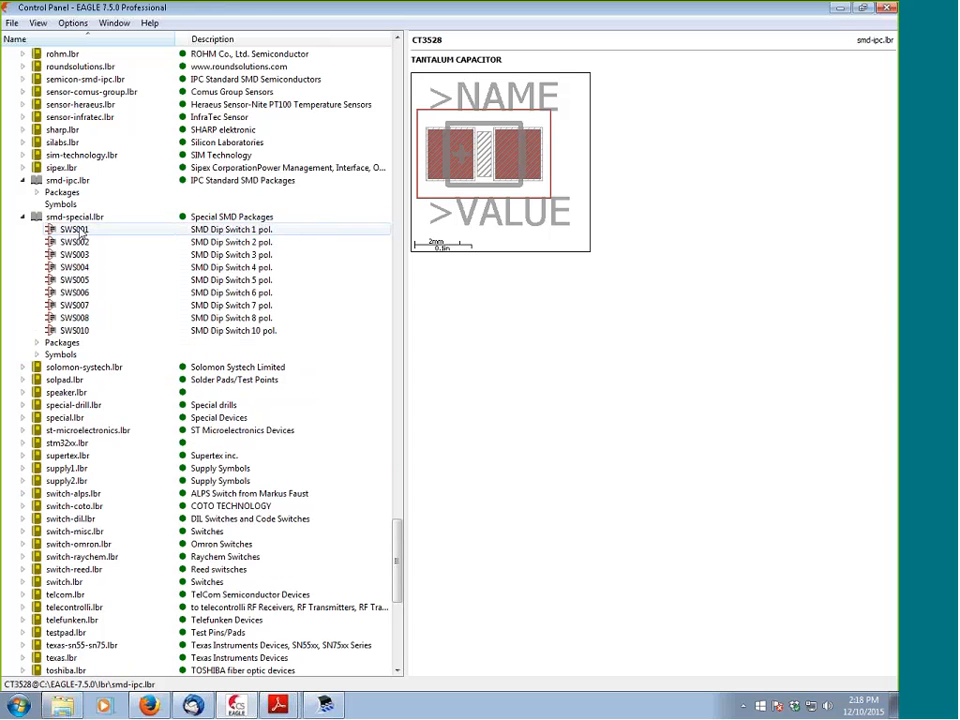
pyautogui.click(22, 217)
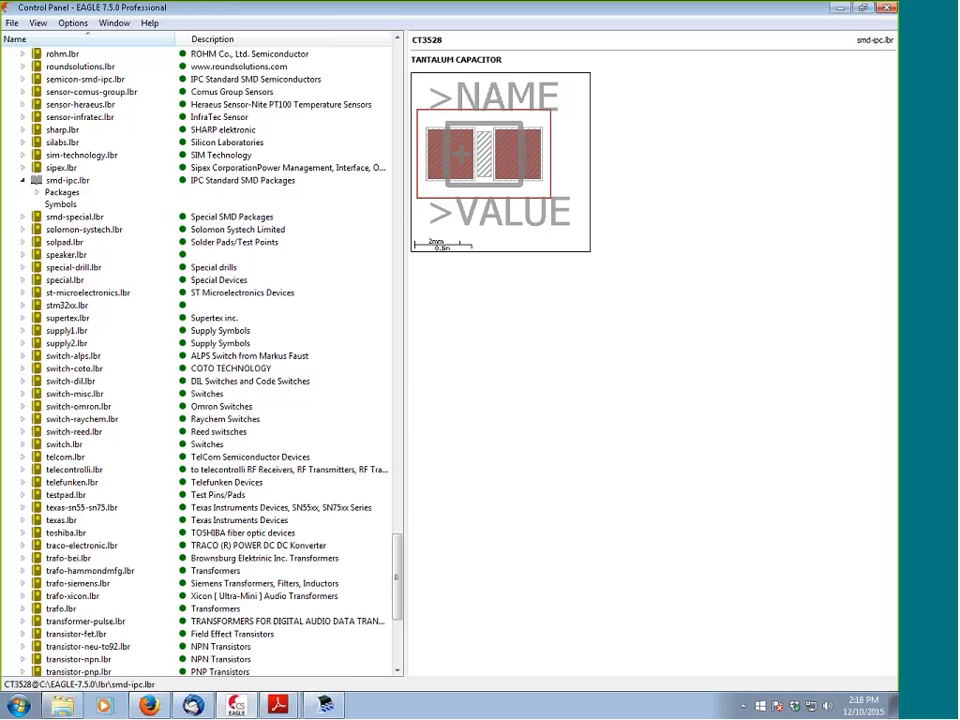
pyautogui.moveTo(396, 562); pyautogui.dragTo(395, 505)
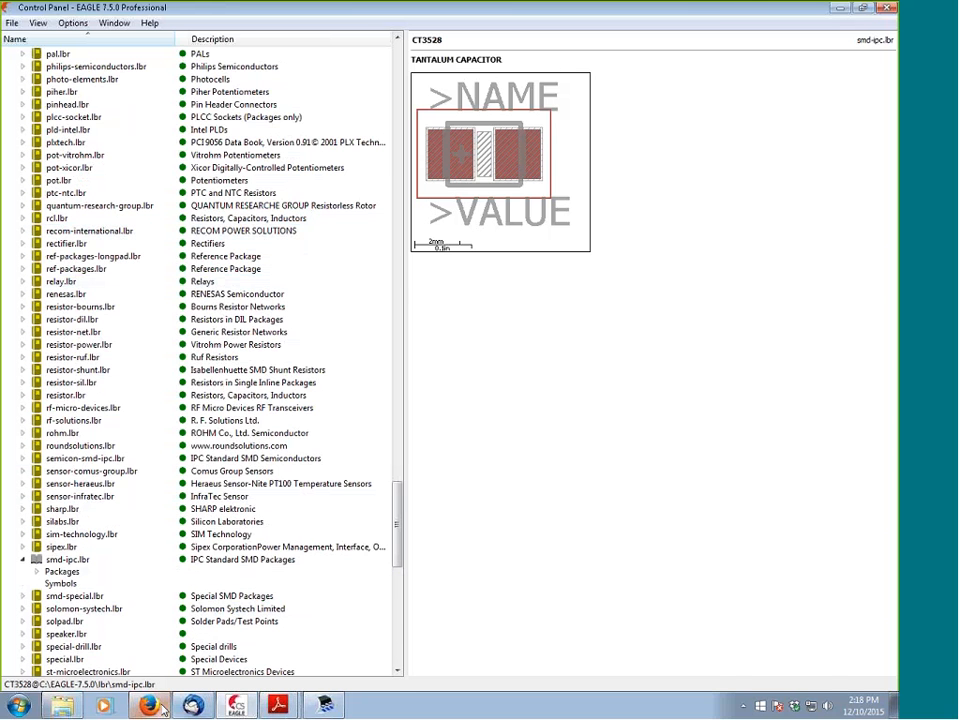
# Switch to Firefox and open the CadSoft EAGLE Design page from the element14 community resources
pyautogui.click(150, 706)
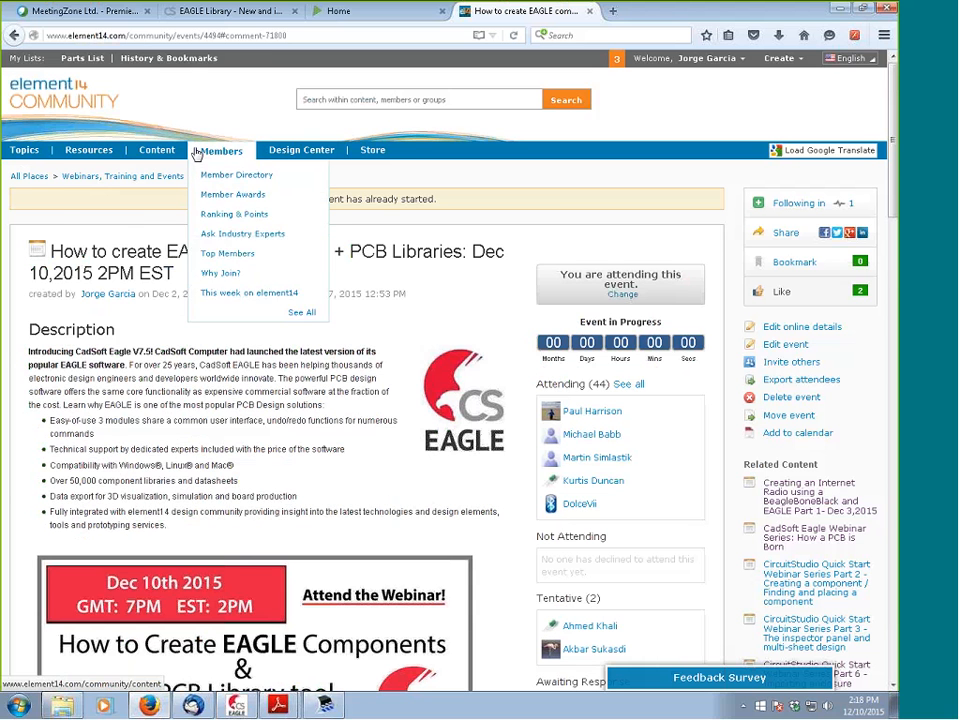
pyautogui.moveTo(105, 157)
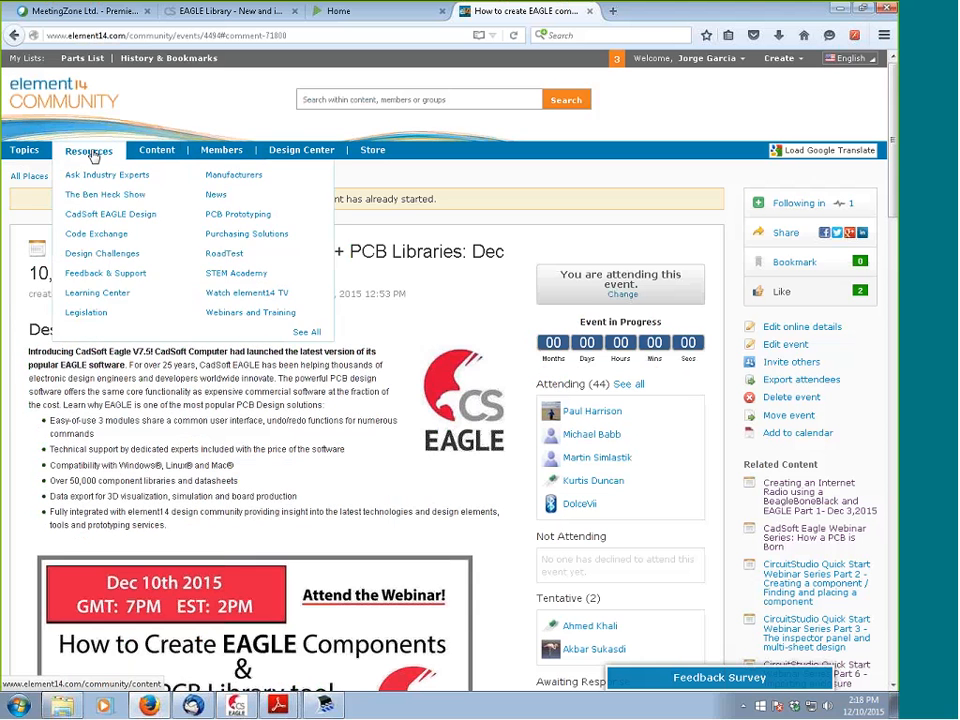
pyautogui.moveTo(34, 155)
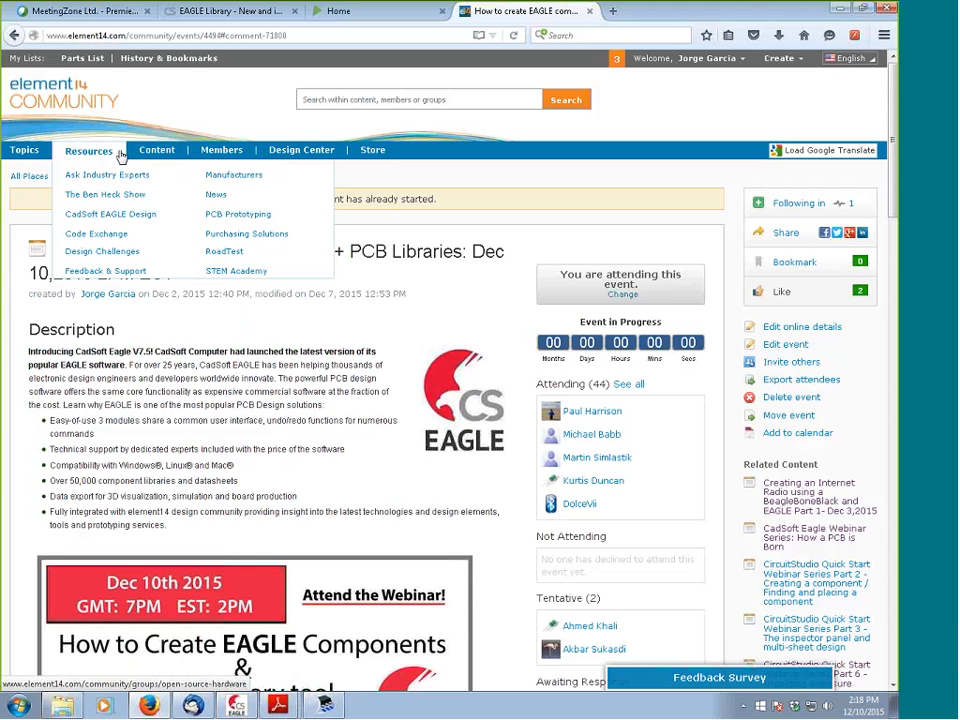
pyautogui.click(124, 218)
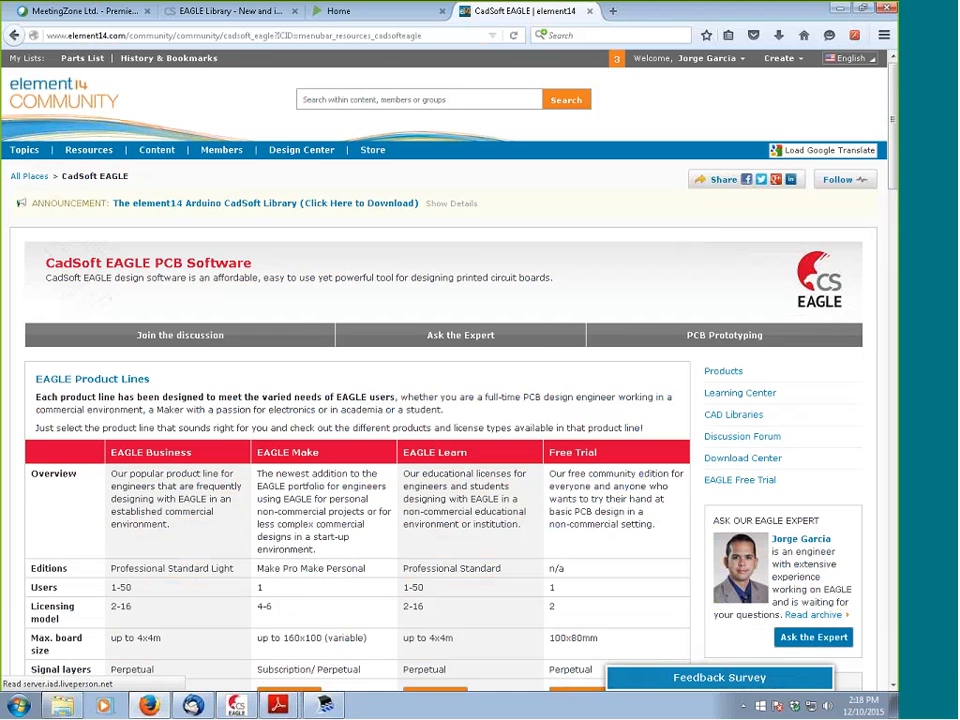
# Look over the CadSoft EAGLE page's free library downloads and open its CAD Libraries page
pyautogui.scroll(-10, 249, 364)
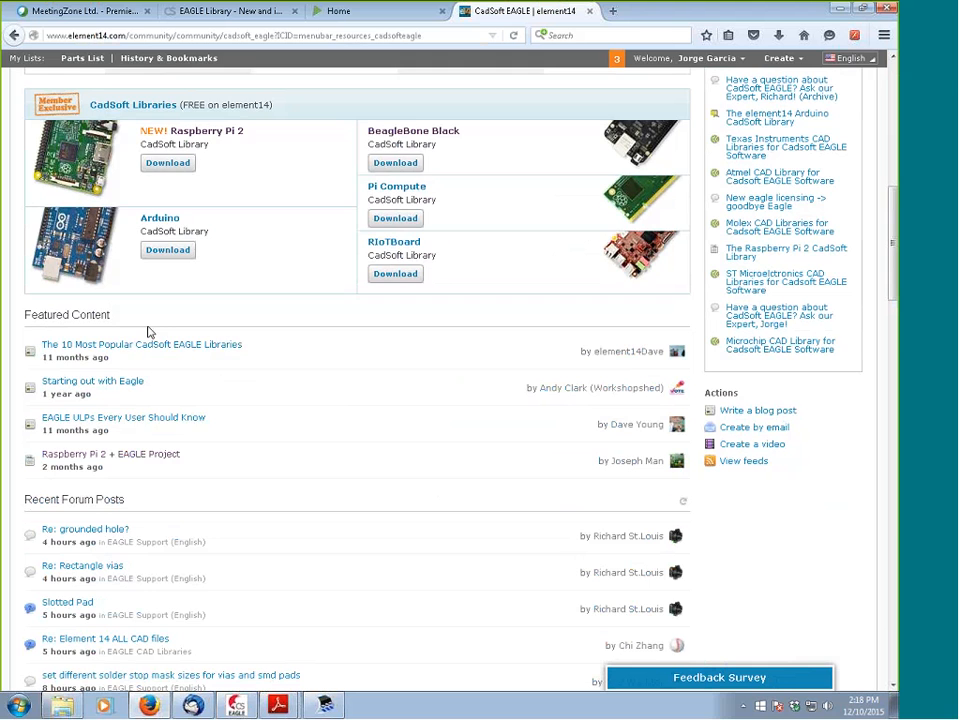
pyautogui.scroll(5, 236, 390)
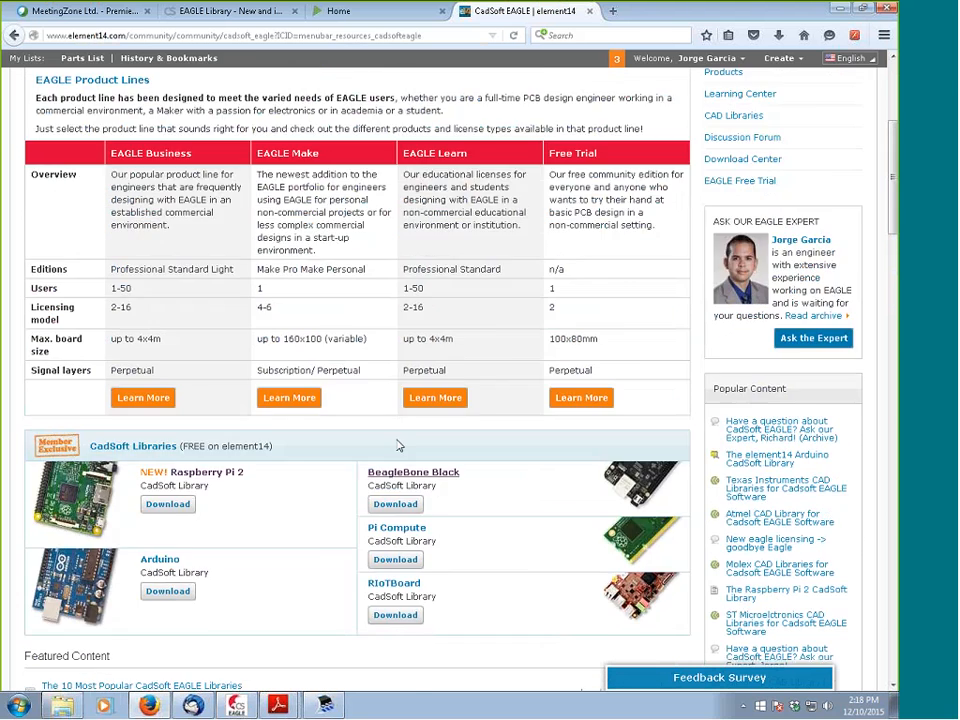
pyautogui.scroll(2, 398, 446)
pyautogui.click(730, 256)
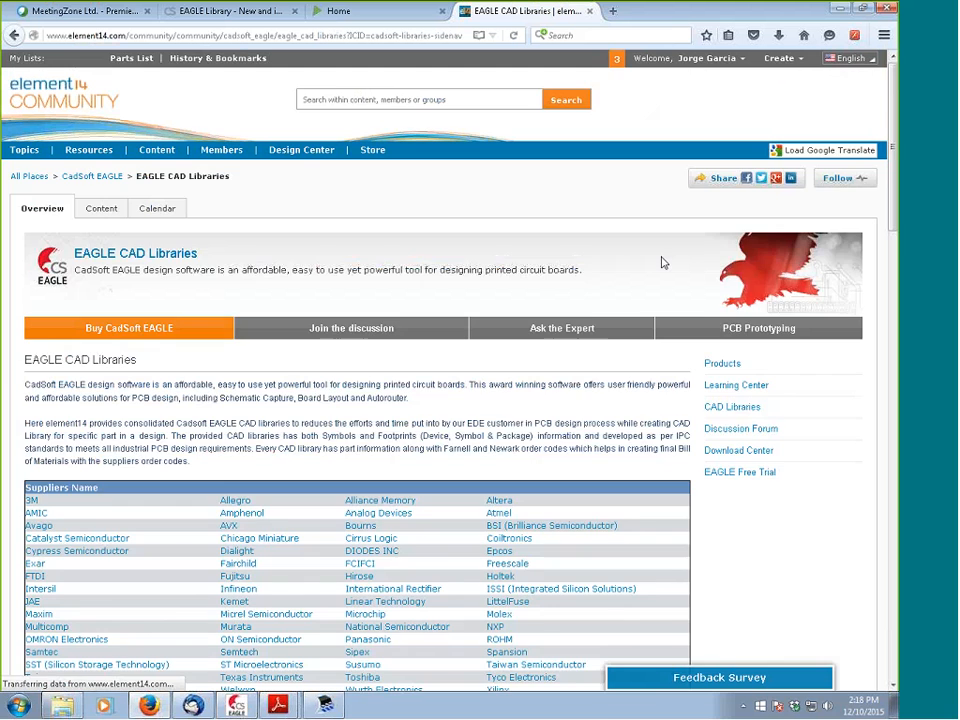
# Examine the supplier list and the recent library posts on the EAGLE CAD Libraries page
pyautogui.scroll(-5, 339, 298)
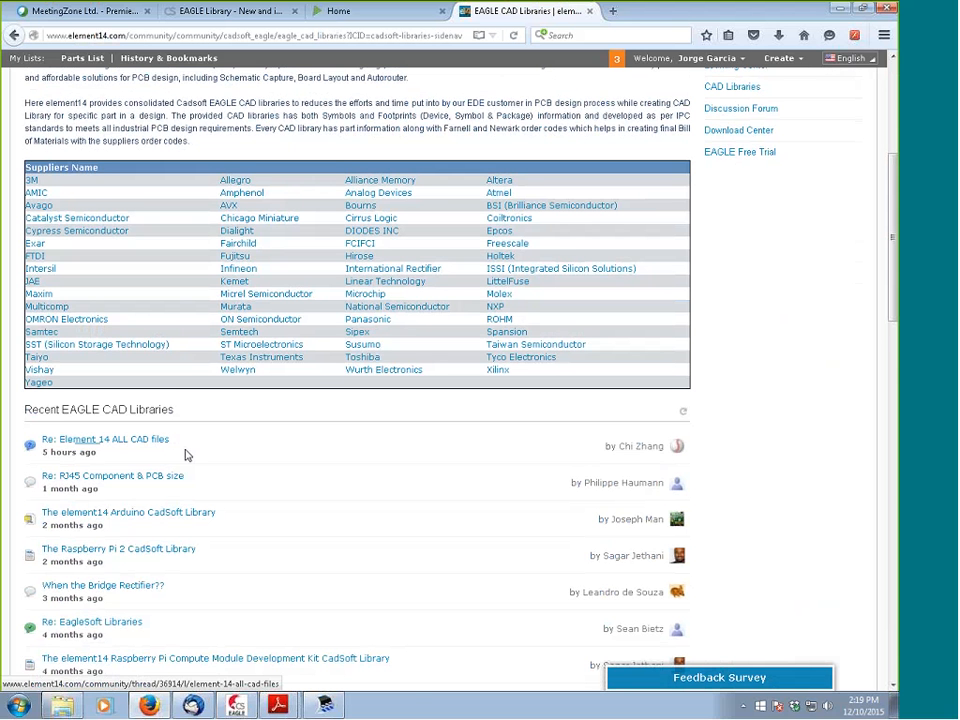
pyautogui.scroll(3, 295, 500)
pyautogui.scroll(3, 295, 500)
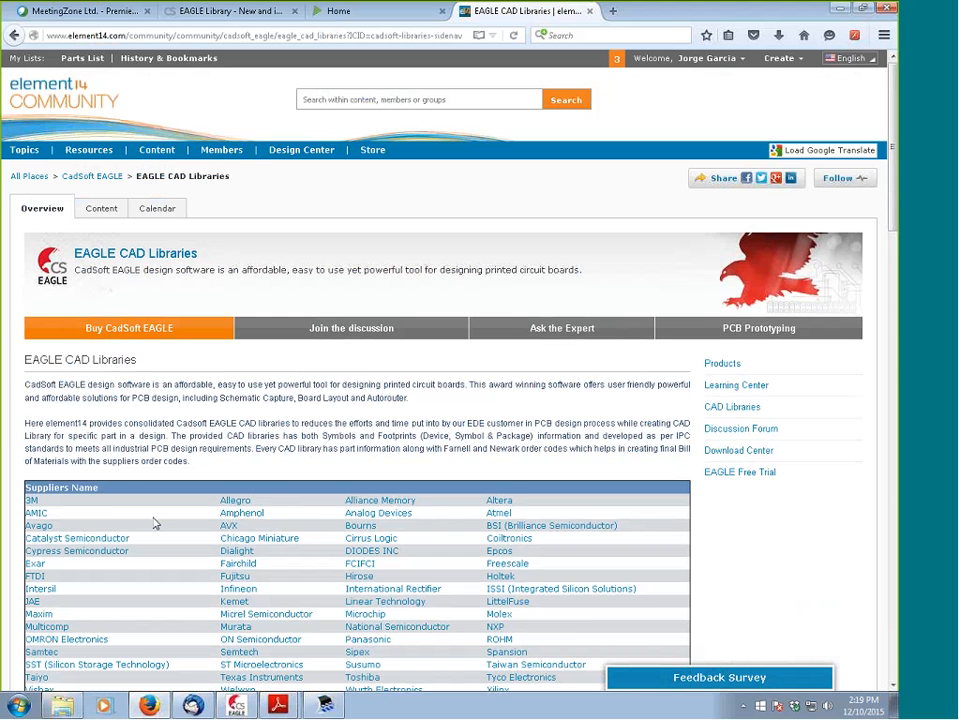
pyautogui.scroll(-5, 155, 523)
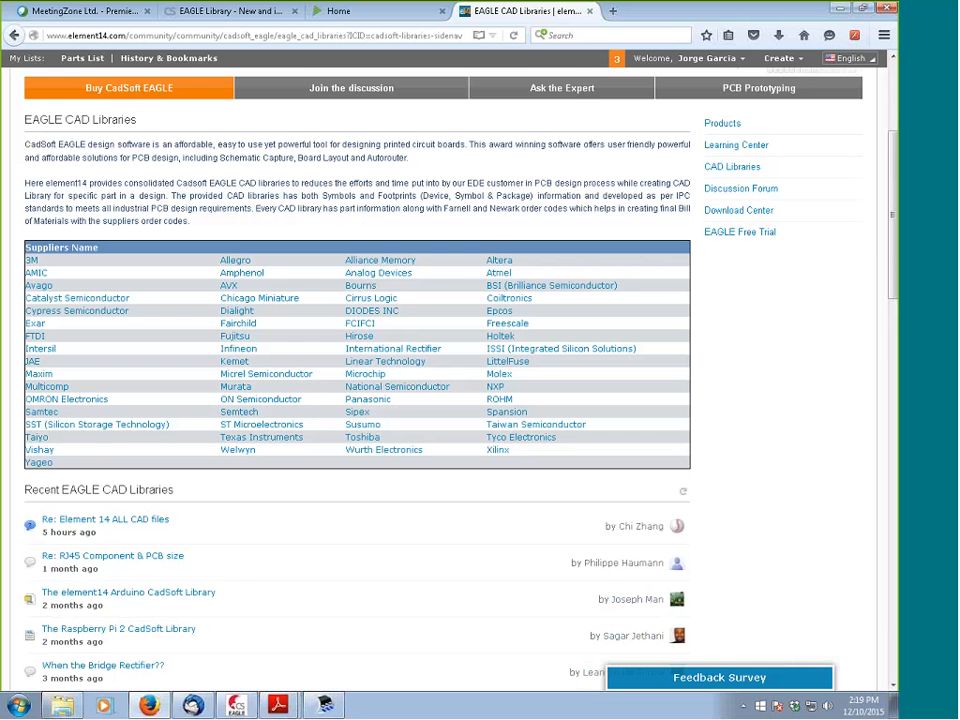
# Return to the CadSoft EAGLE Library page and reopen Libraries from its Downloads section to browse the full list
pyautogui.scroll(3, 208, 419)
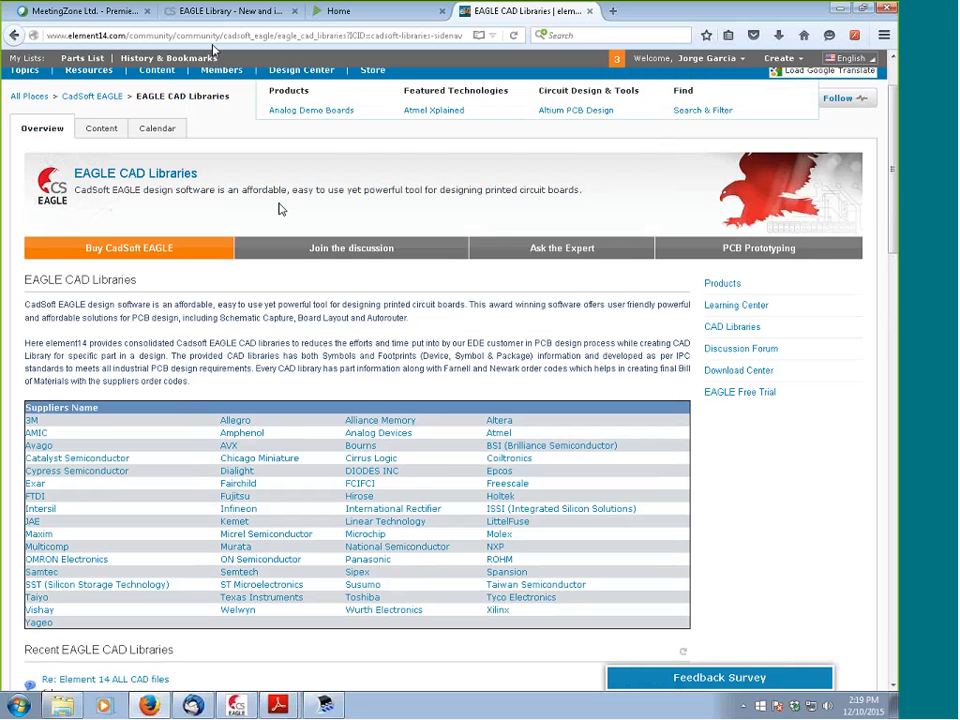
pyautogui.click(195, 13)
pyautogui.scroll(15, 200, 505)
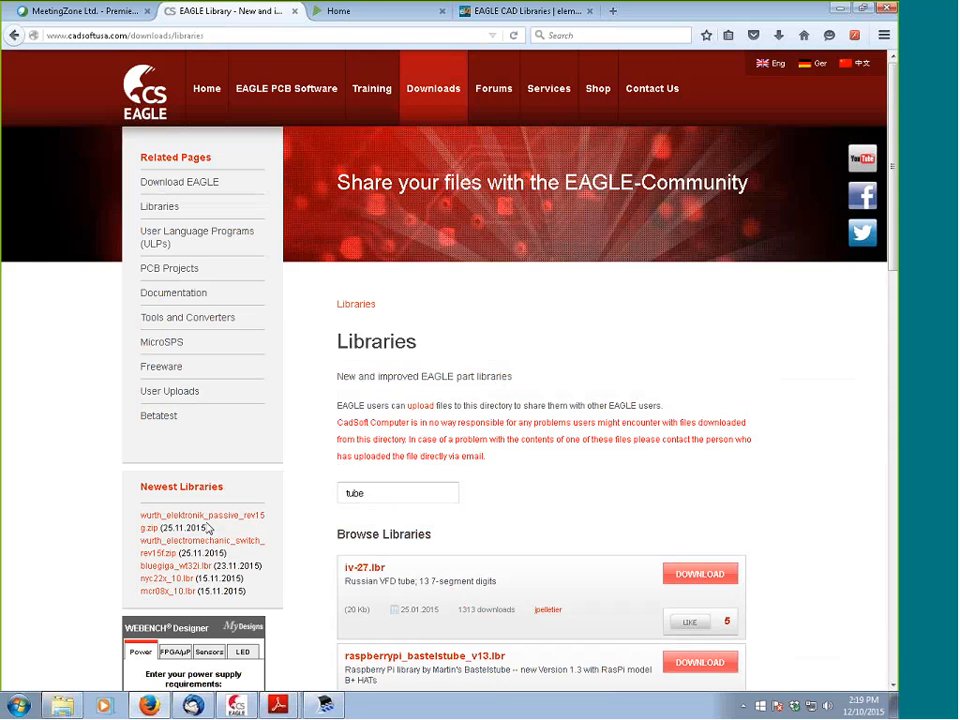
pyautogui.moveTo(462, 62)
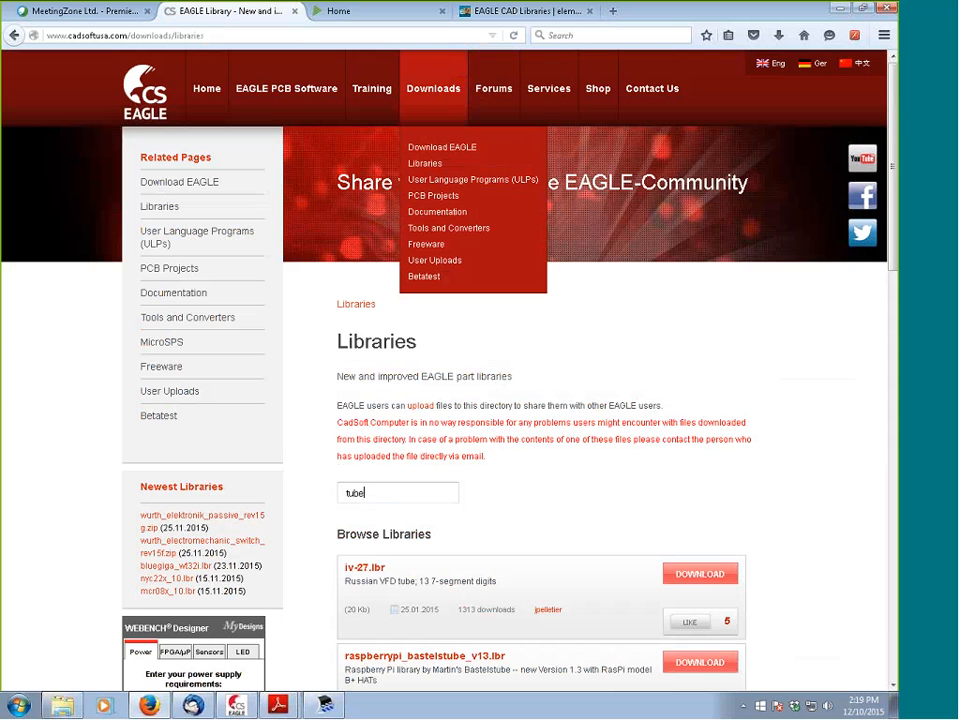
pyautogui.click(436, 165)
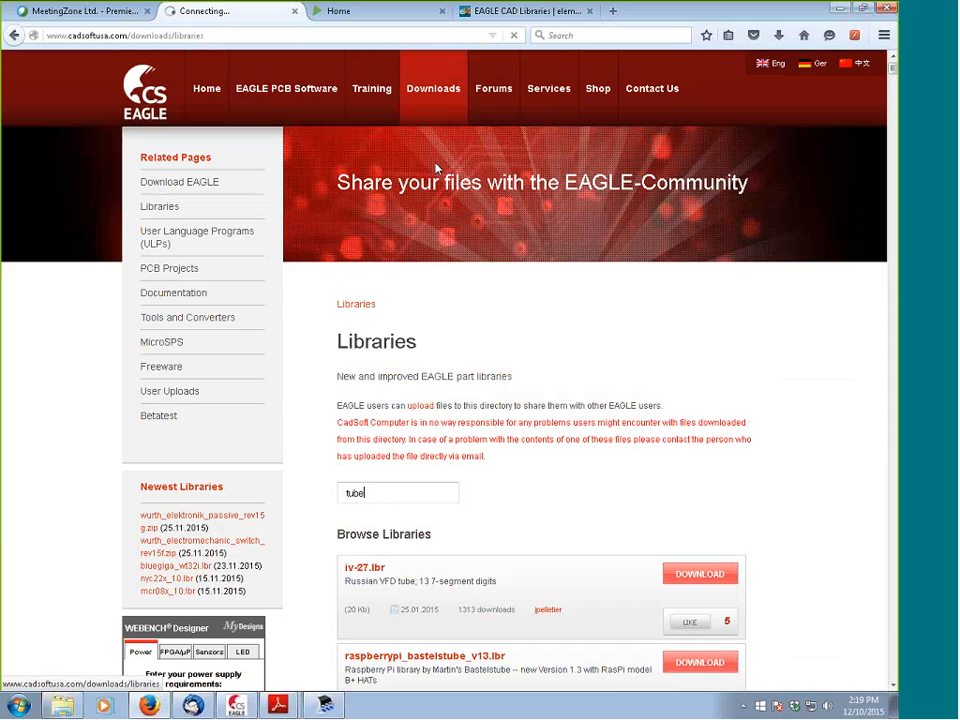
pyautogui.scroll(-3, 414, 326)
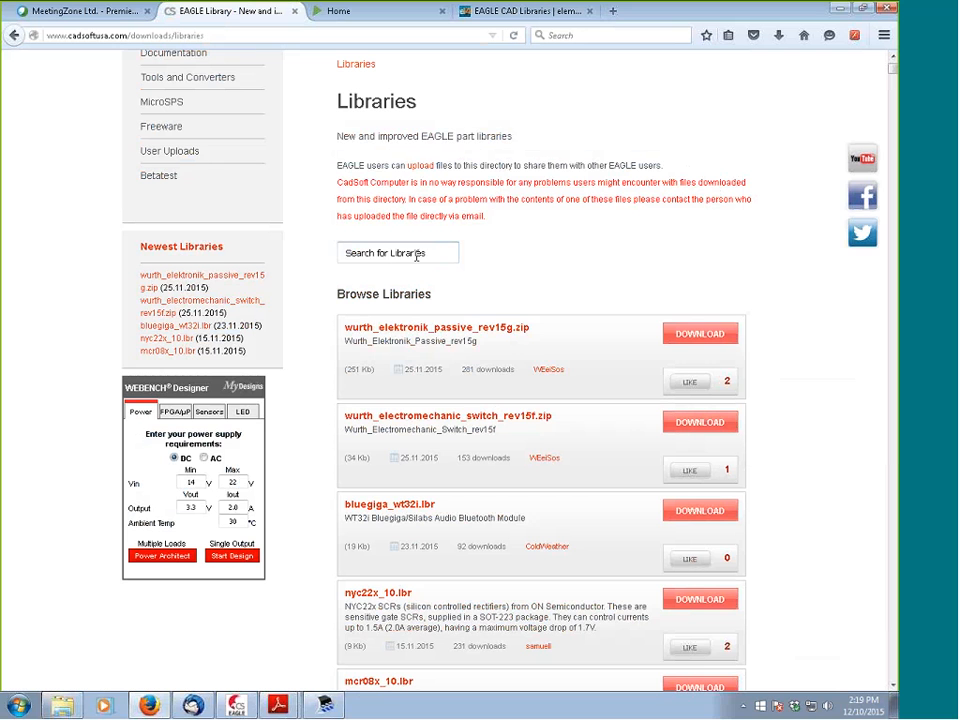
pyautogui.moveTo(893, 69)
pyautogui.mouseDown()
pyautogui.moveTo(893, 600)
pyautogui.moveTo(892, 60)
pyautogui.mouseUp()
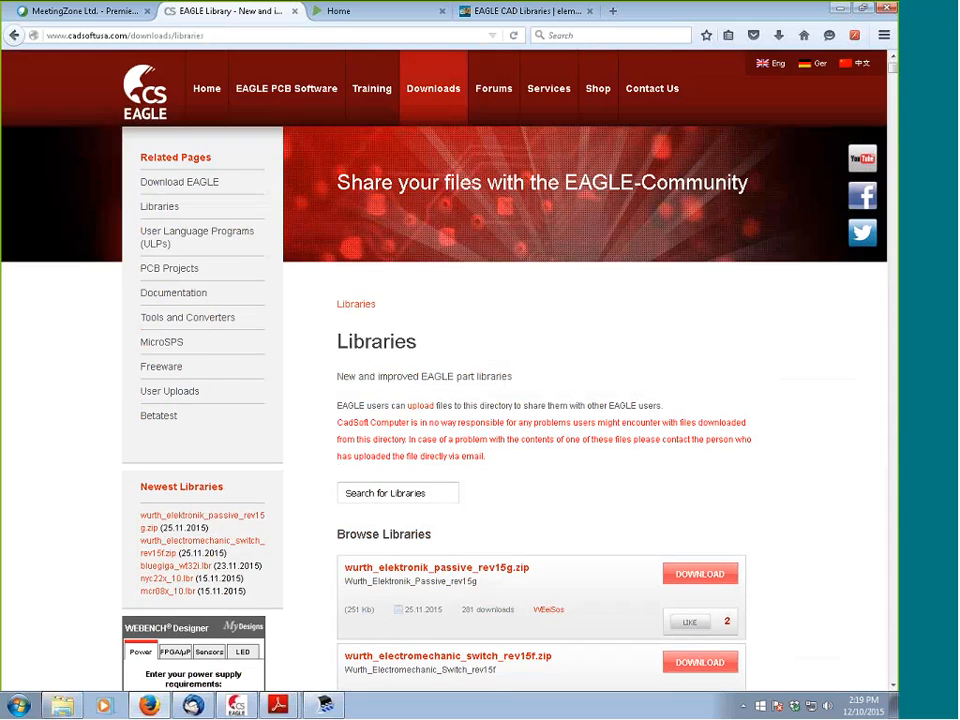
# Search the CadSoft user libraries for "tubes" and look through the matching libraries
pyautogui.click(424, 494)
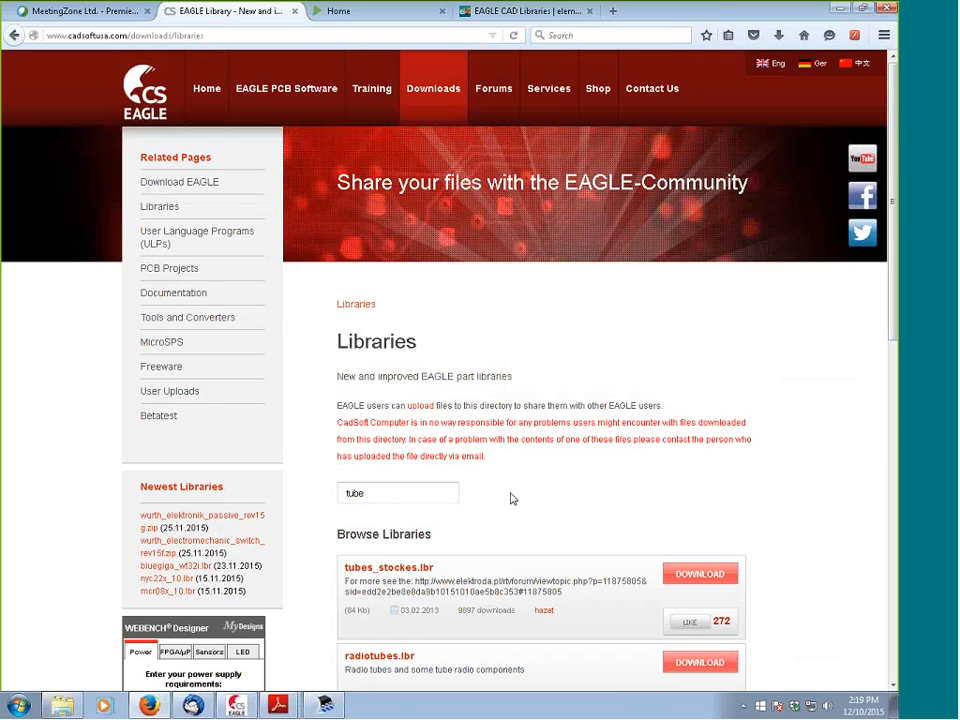
pyautogui.write('s')
pyautogui.scroll(-5, 375, 435)
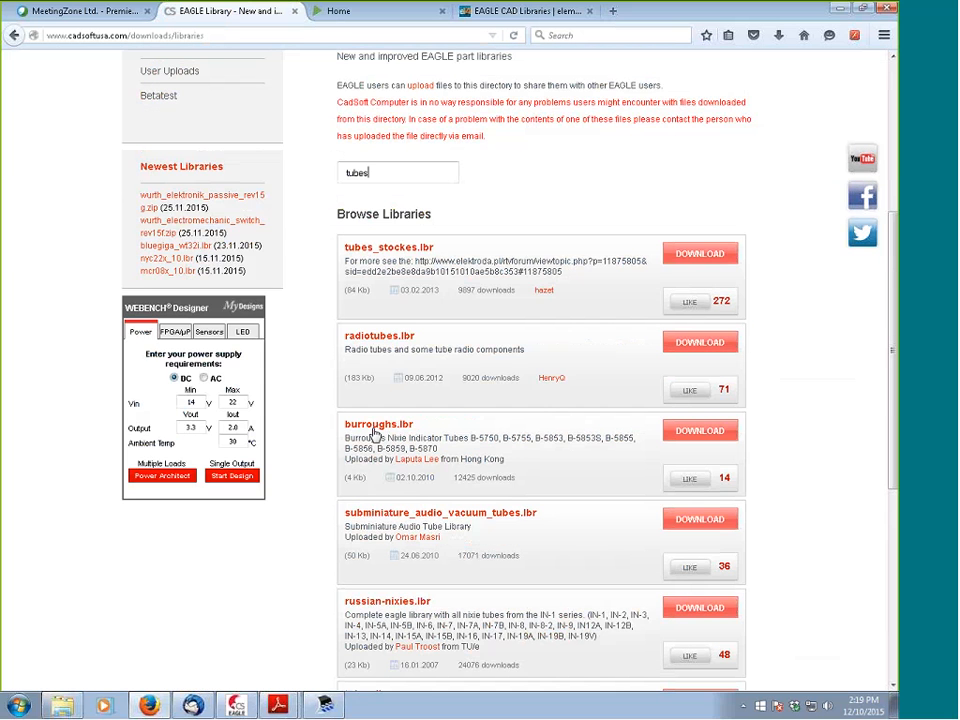
pyautogui.scroll(-5, 375, 435)
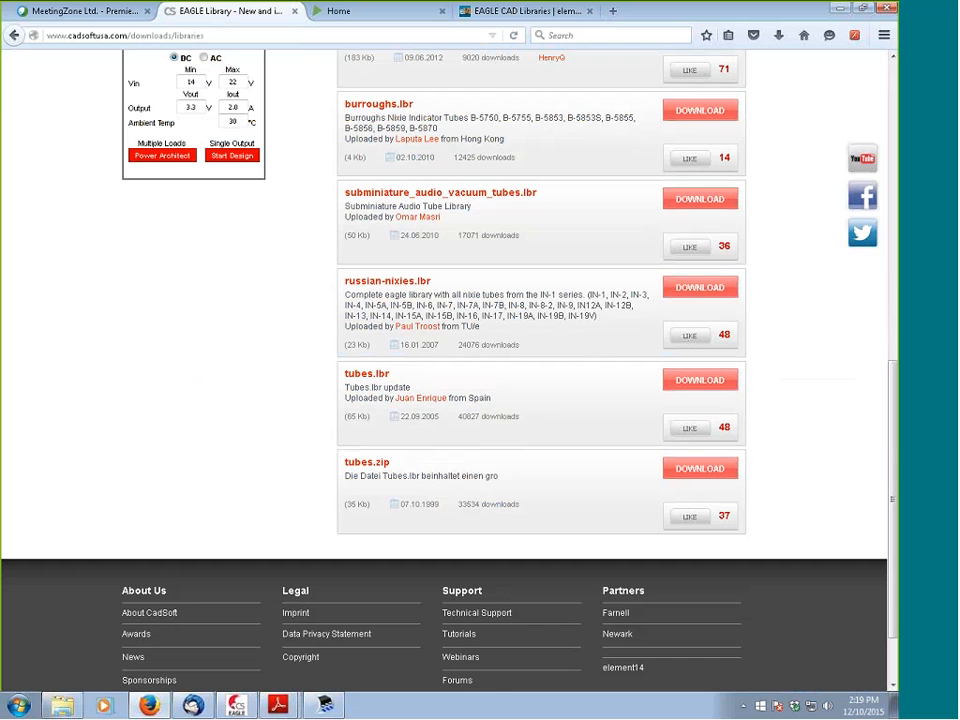
pyautogui.scroll(10, 375, 422)
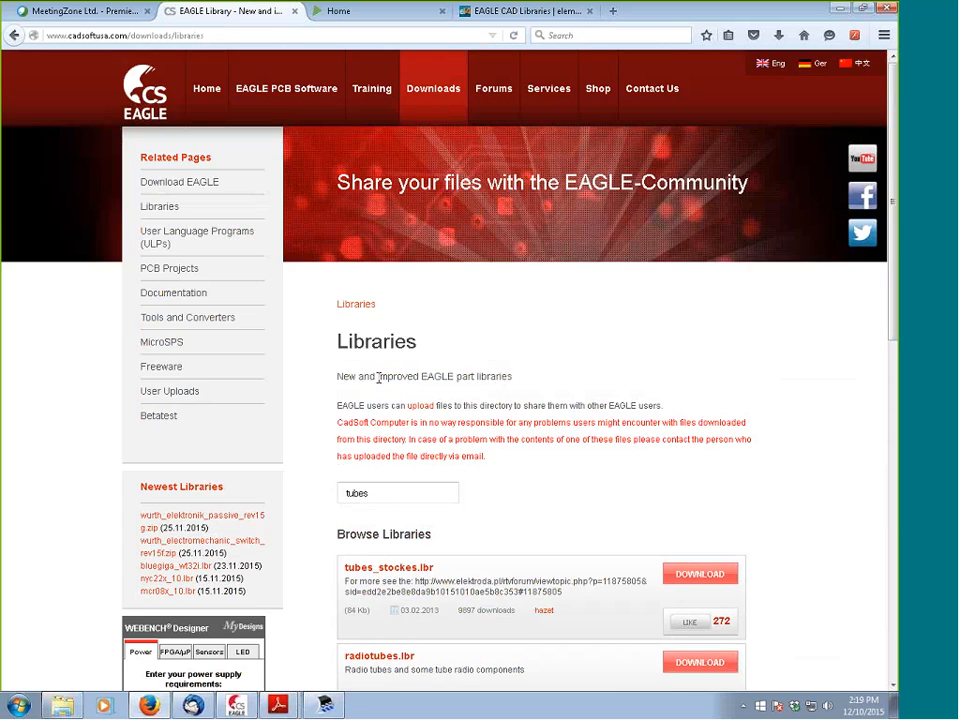
pyautogui.click(394, 490)
pyautogui.moveTo(394, 490); pyautogui.dragTo(351, 489)
pyautogui.scroll(-3, 379, 497)
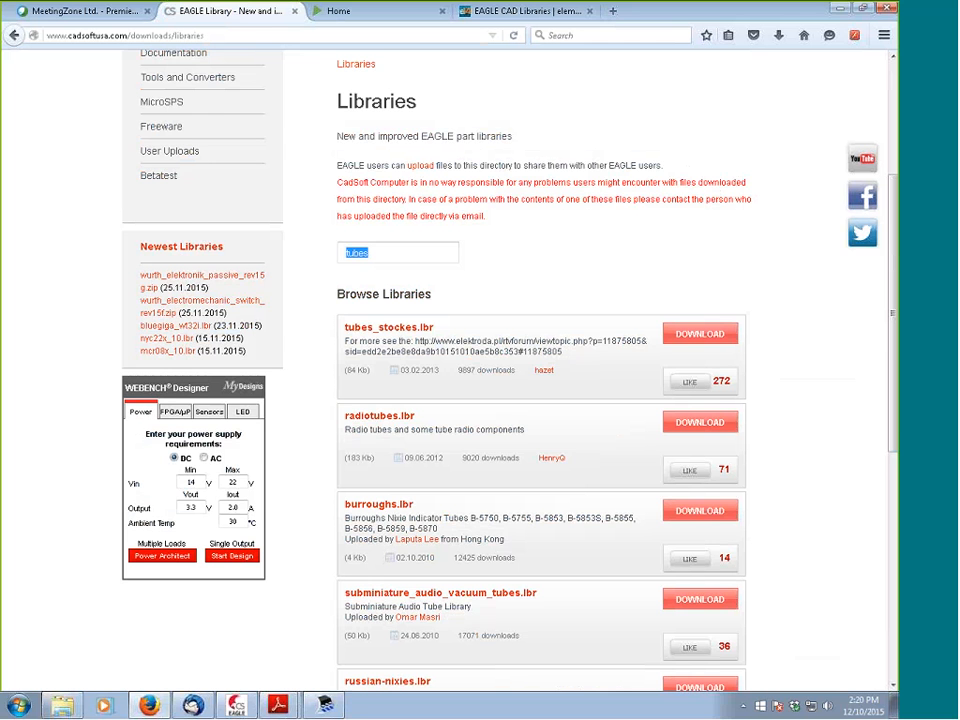
pyautogui.scroll(5, 418, 362)
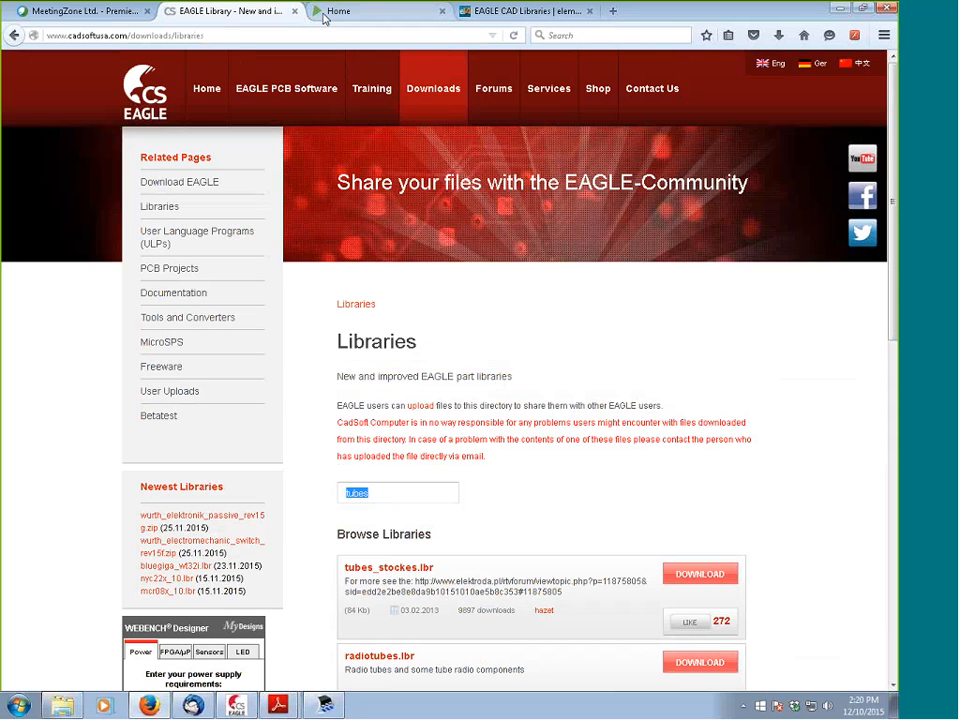
# Go to the open schematicpal.com page and search the device repository for PIC24*
pyautogui.click(326, 17)
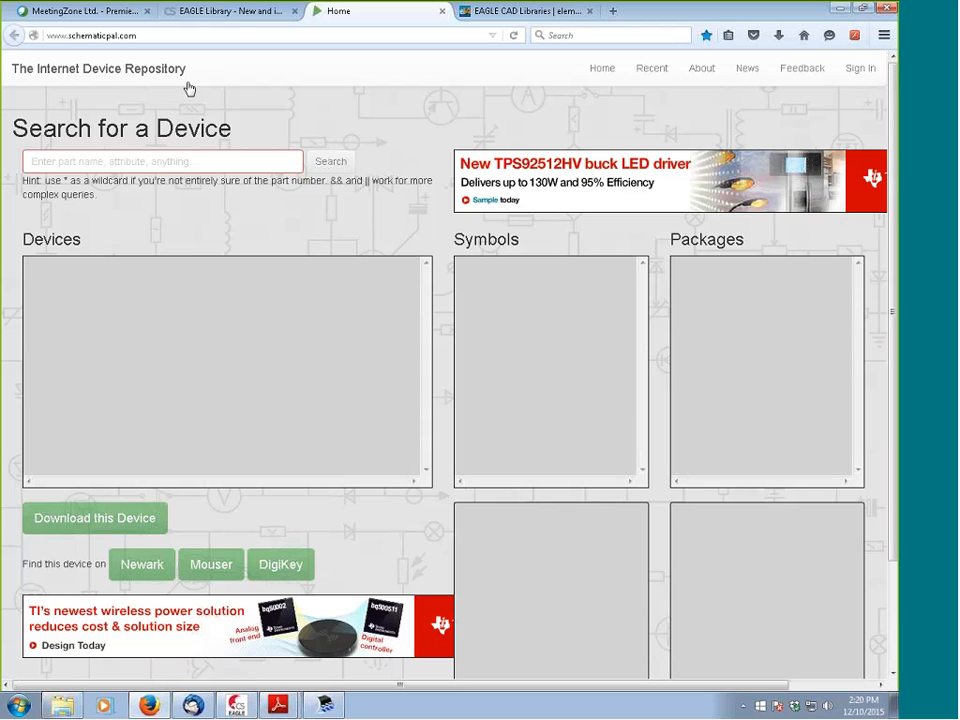
pyautogui.click(194, 160)
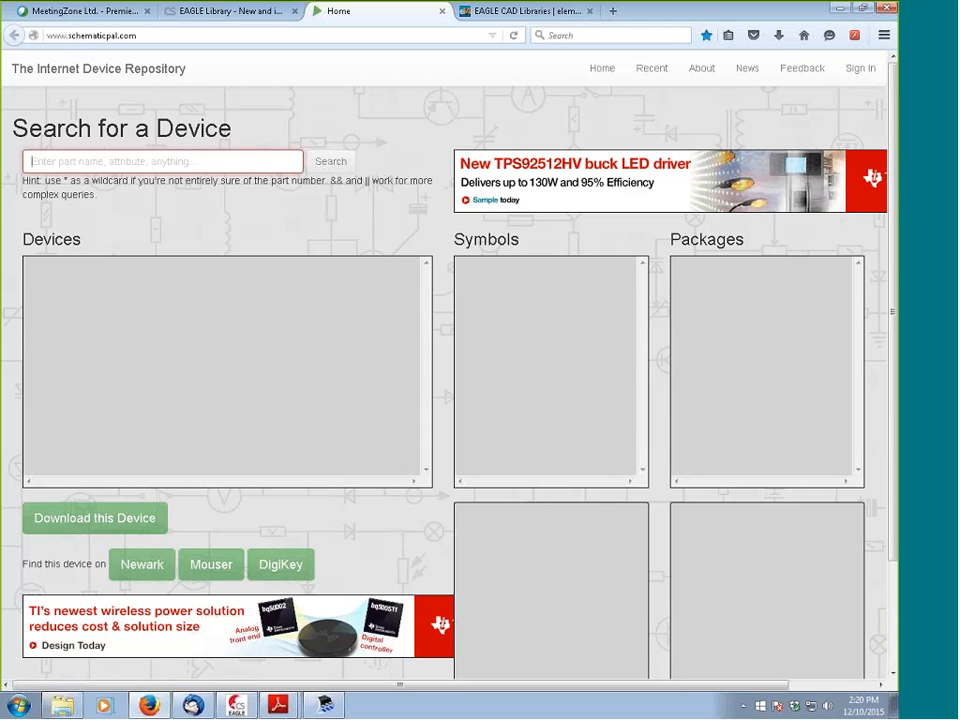
pyautogui.click(240, 161)
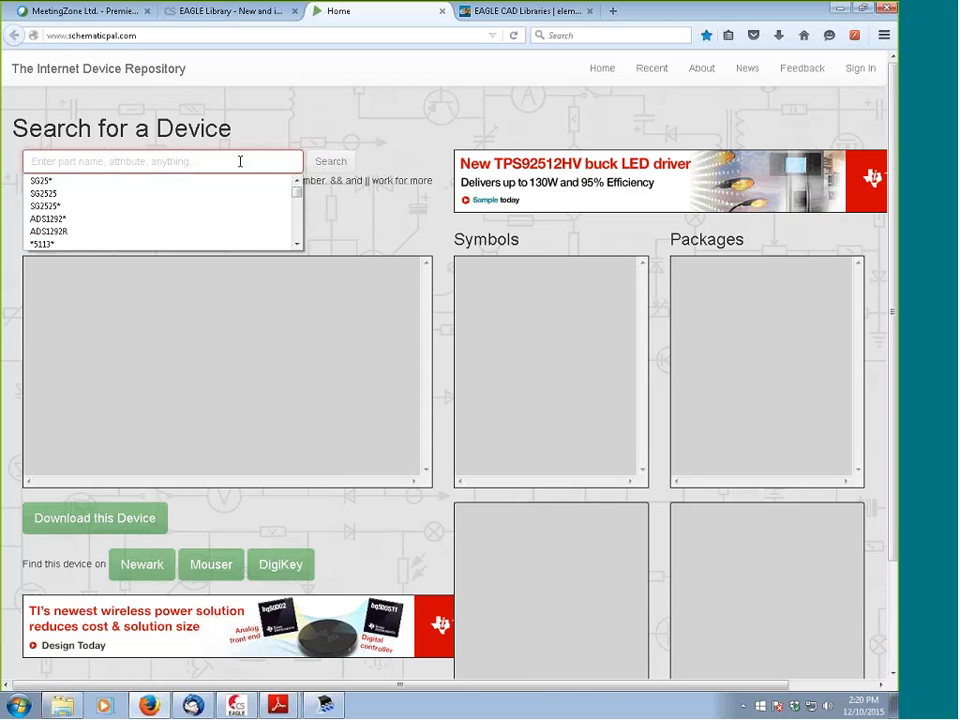
pyautogui.write('PIC')
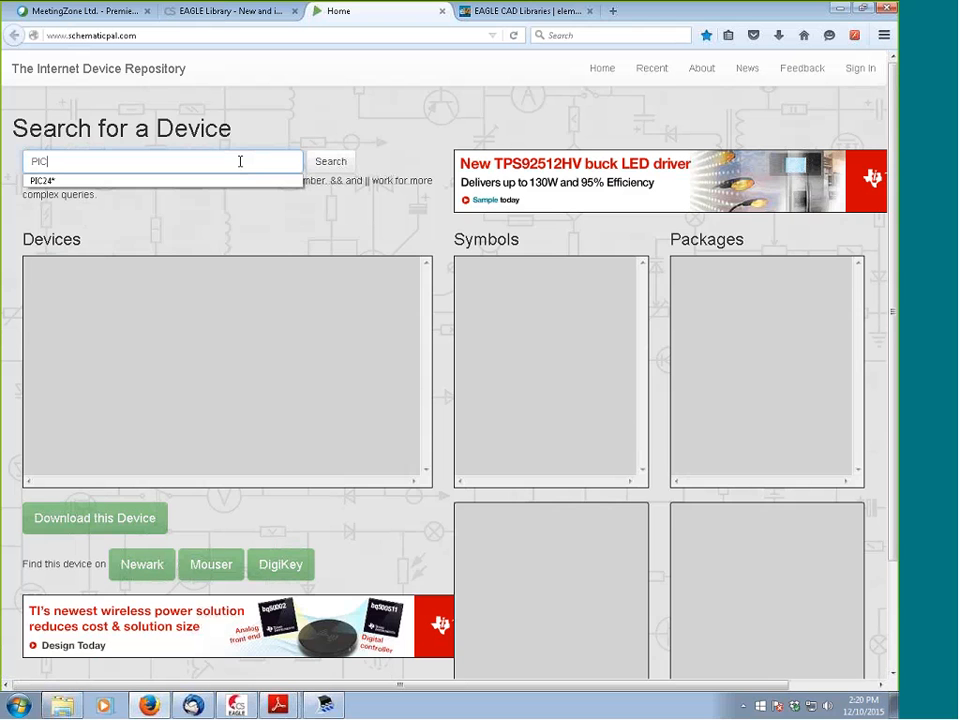
pyautogui.write('24*')
pyautogui.press('Return')
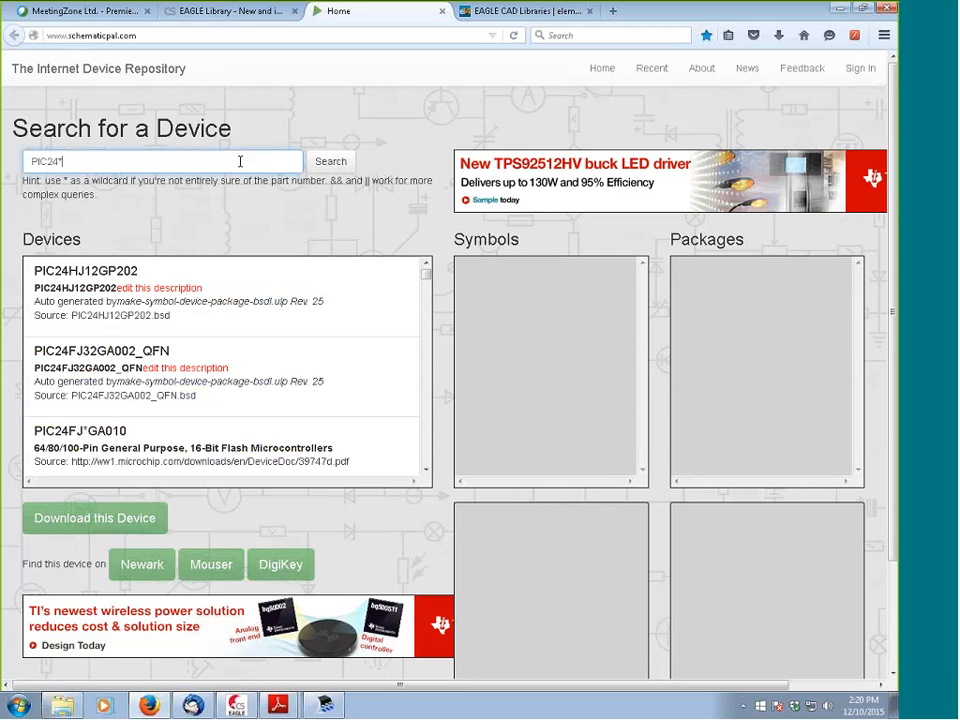
# Preview the symbols and packages of PIC24HJ12GP202 and PIC24FJ32GA002_QFN, and look further through the device results
pyautogui.click(90, 276)
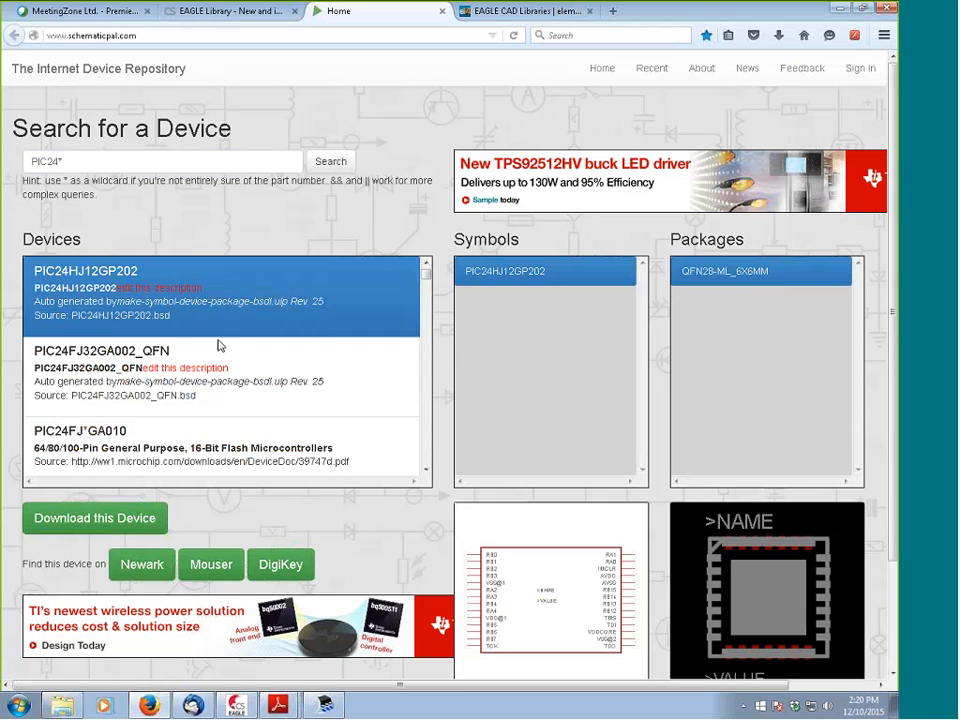
pyautogui.click(130, 362)
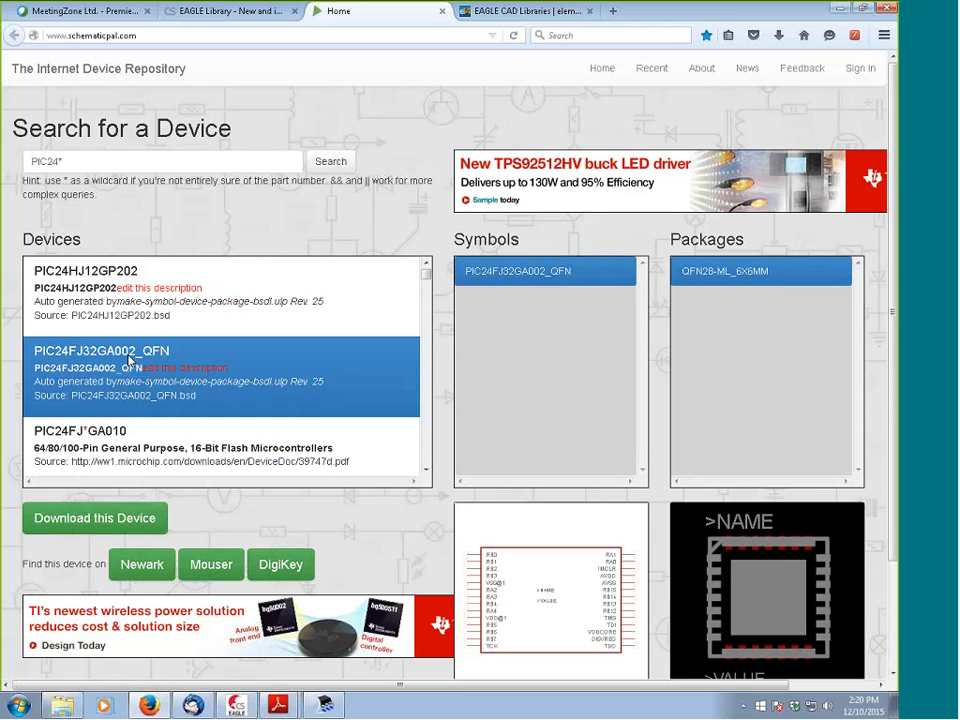
pyautogui.click(426, 469)
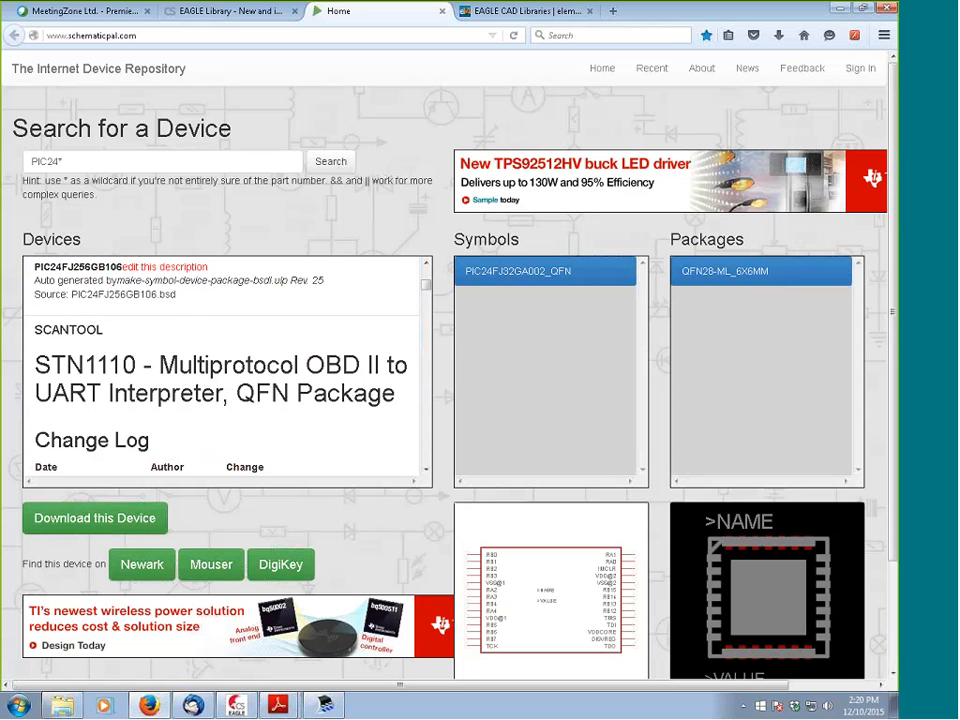
pyautogui.click(426, 470)
pyautogui.click(426, 470)
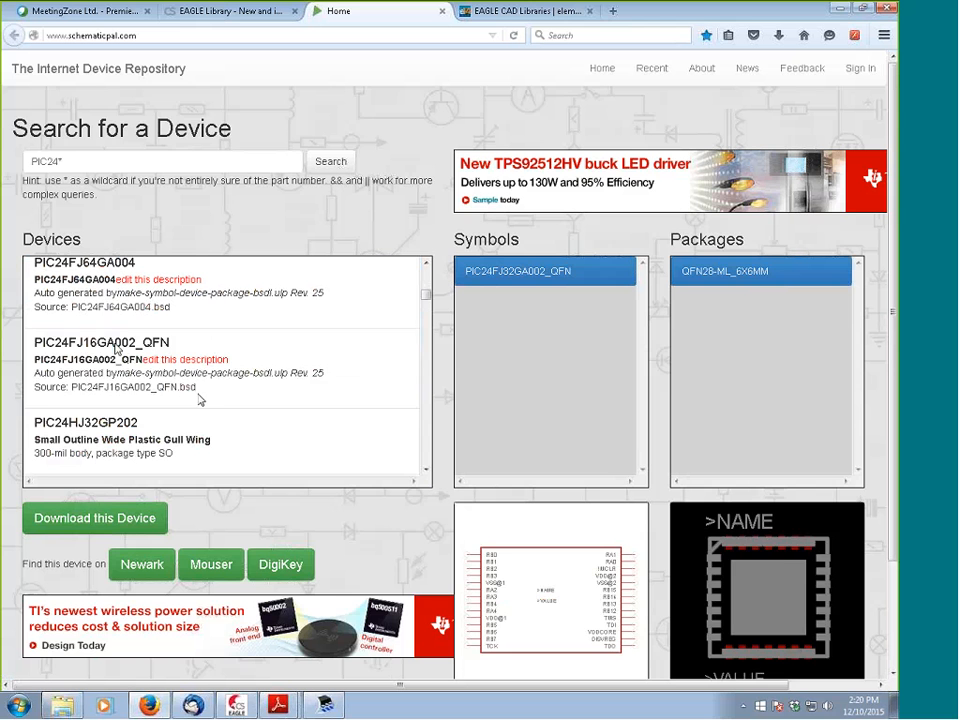
# Preview PIC24FJ16GA002_QFN, then PIC24HJ32GP202 with its SO-28W and DIL28-3 packages, and look over more of the devices
pyautogui.click(118, 345)
pyautogui.click(118, 422)
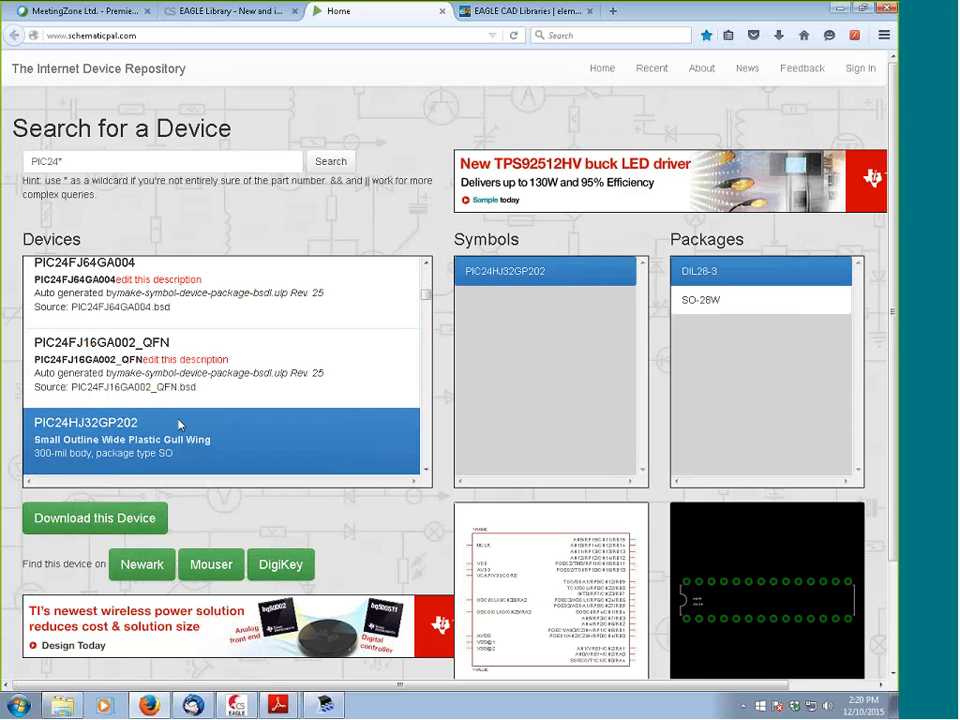
pyautogui.click(708, 300)
pyautogui.click(711, 271)
pyautogui.scroll(-3, 428, 293)
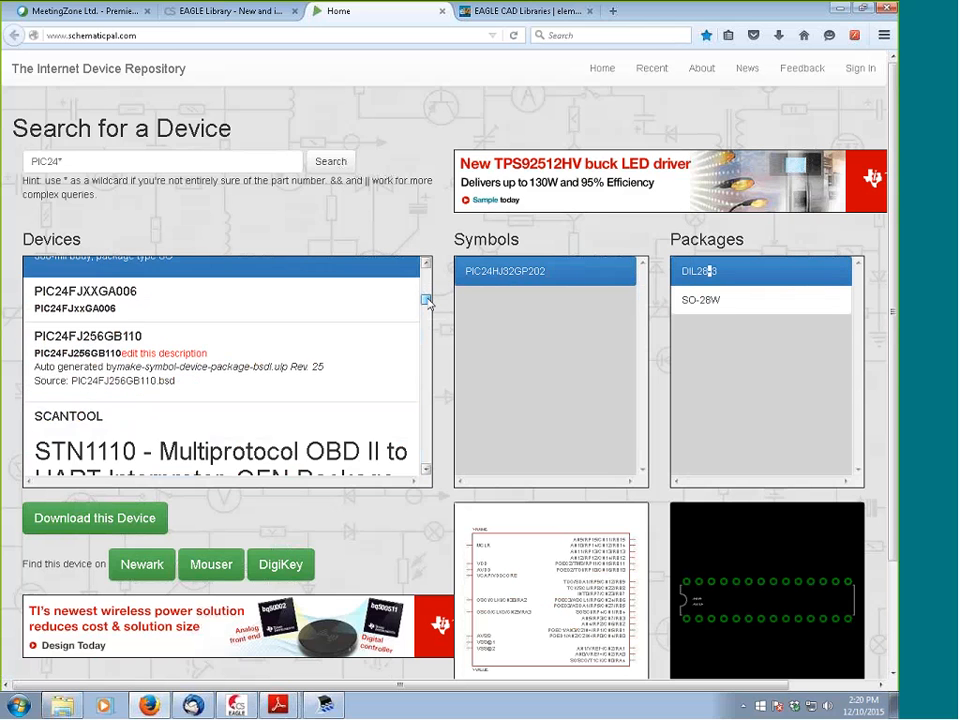
pyautogui.moveTo(428, 301); pyautogui.dragTo(427, 291)
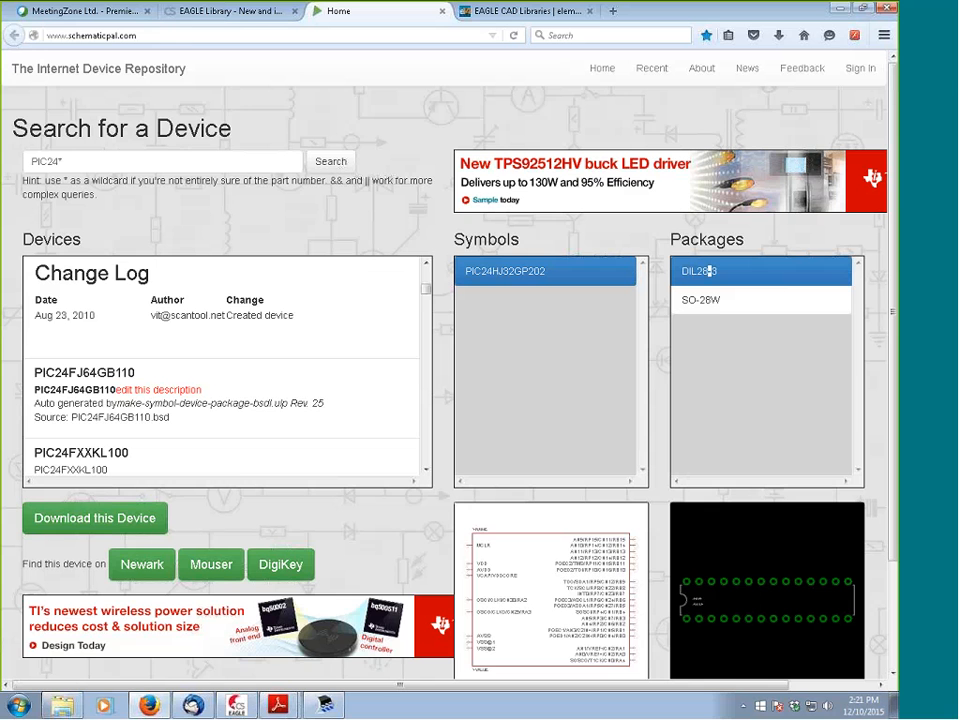
pyautogui.scroll(-2, 372, 383)
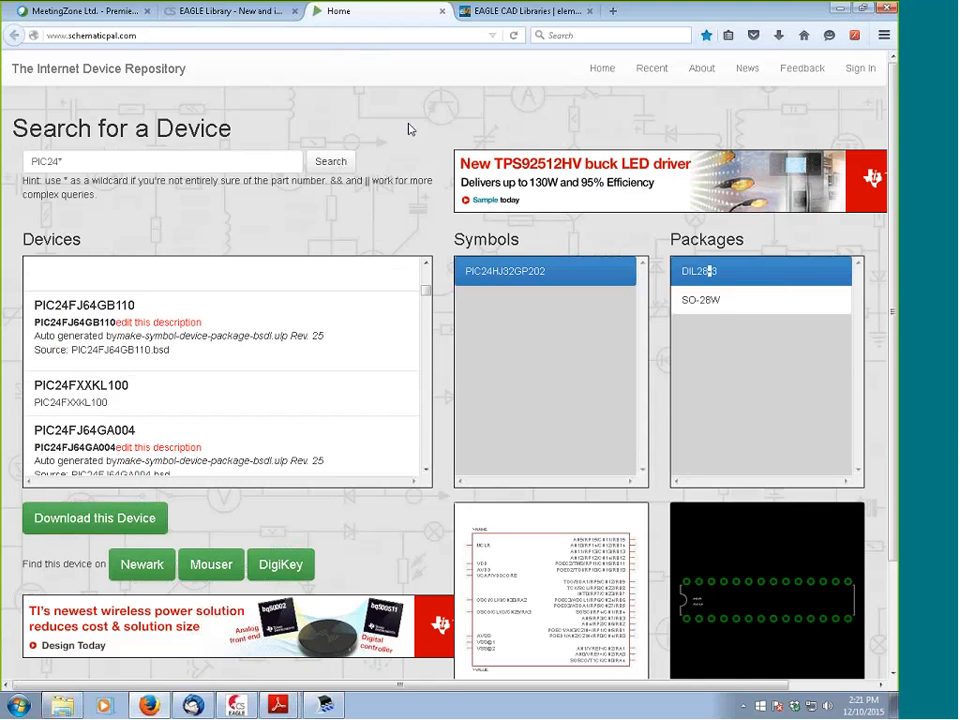
# Switch back to the EAGLE Control Panel, collapse smd-ipc.lbr, and show the description of the element14 library folder
pyautogui.click(841, 11)
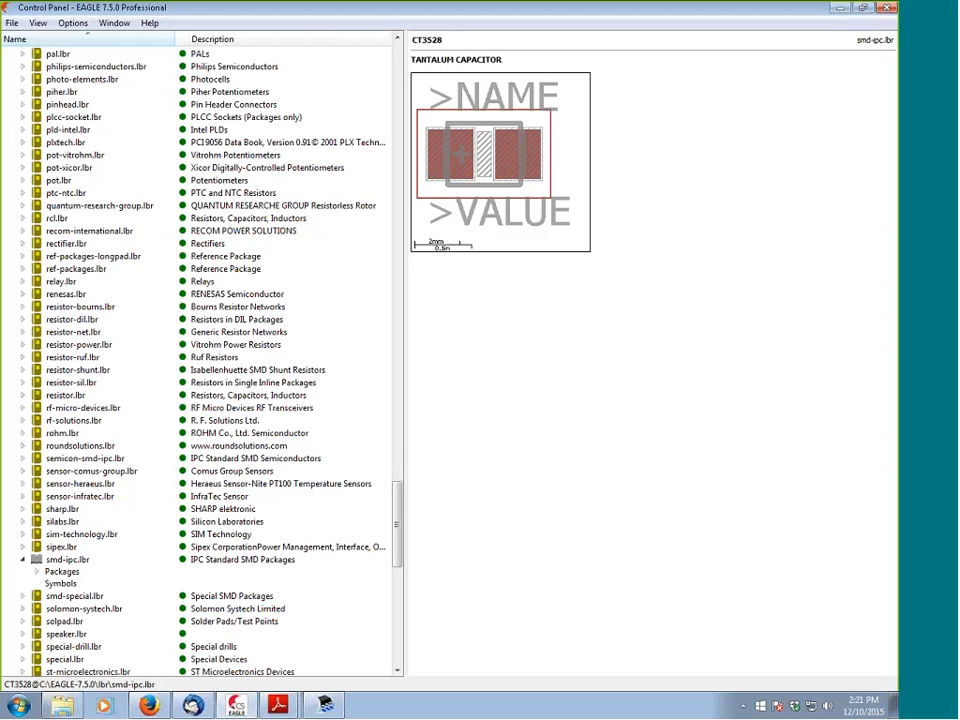
pyautogui.click(23, 560)
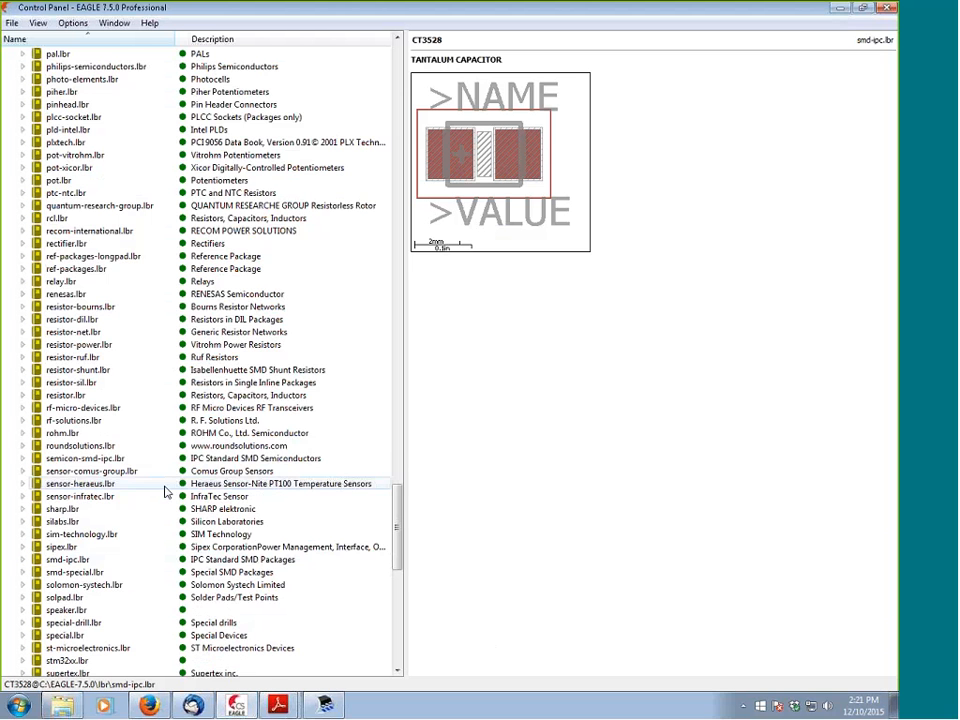
pyautogui.moveTo(394, 491); pyautogui.dragTo(390, 59)
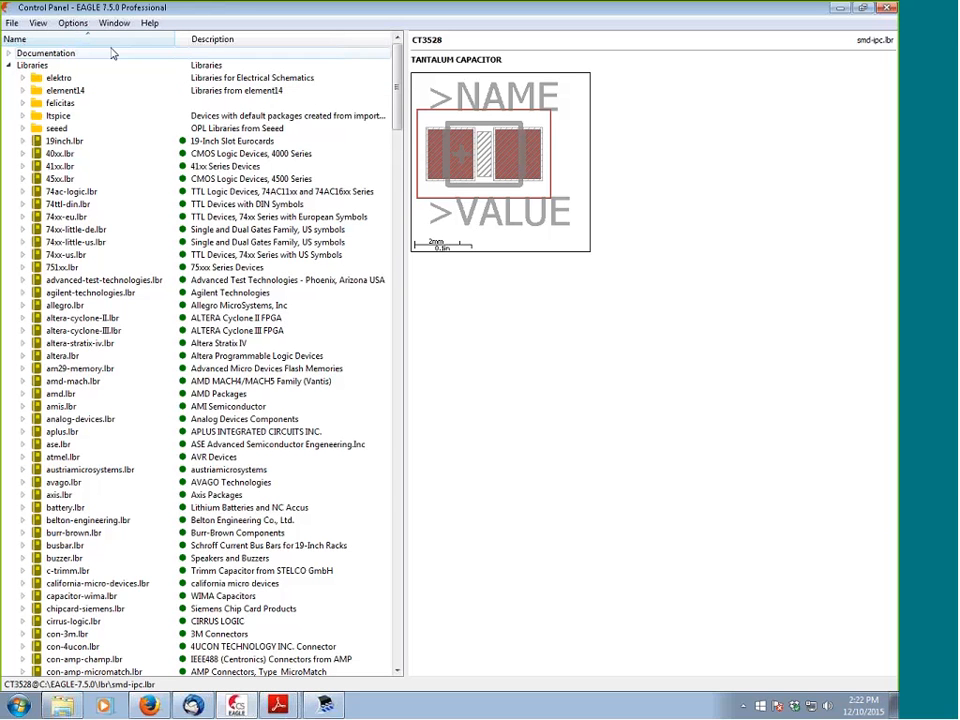
pyautogui.click(22, 91)
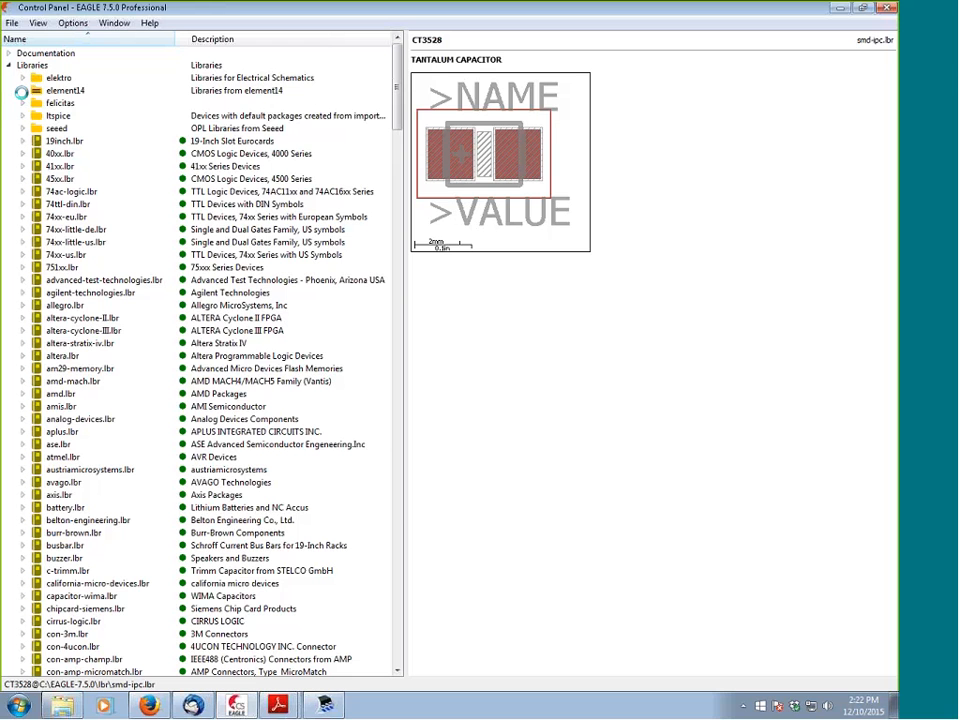
pyautogui.click(77, 92)
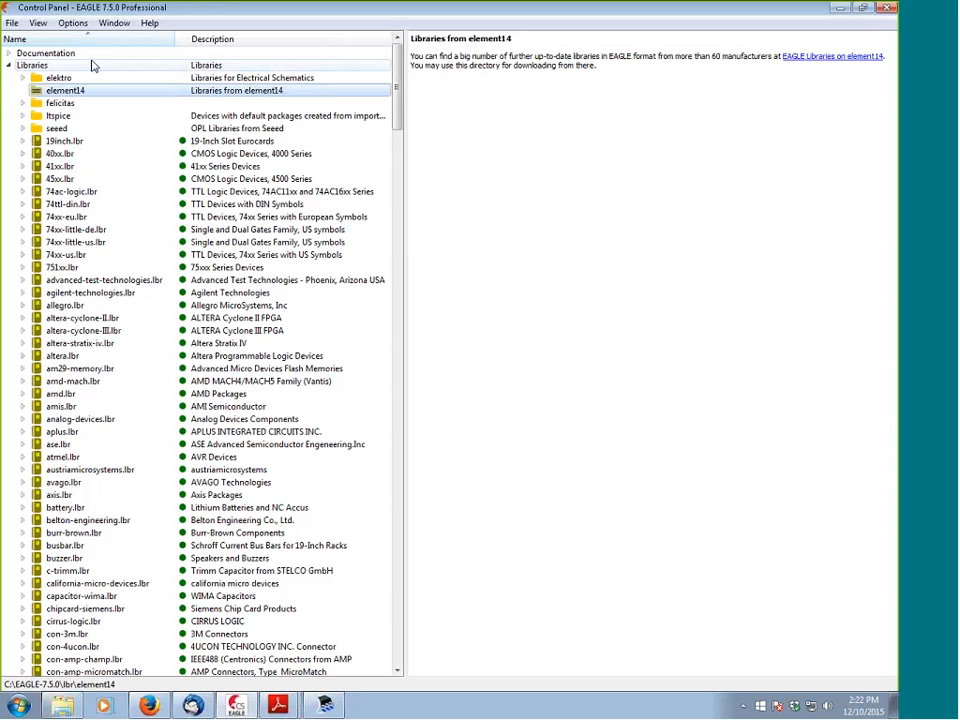
# Expand the seeed library folder, check the contents of Seeed-OPL-Antenna.lbr and Seeed-OPL-Button.lbr, and collapse the folder again
pyautogui.click(22, 129)
pyautogui.click(88, 143)
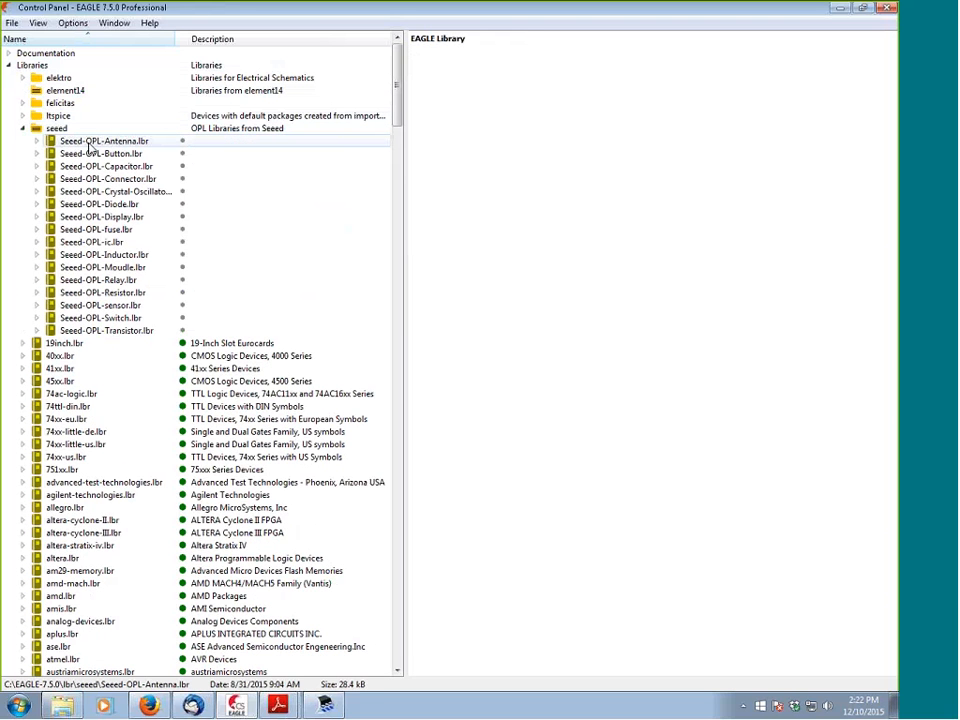
pyautogui.click(36, 142)
pyautogui.click(36, 142)
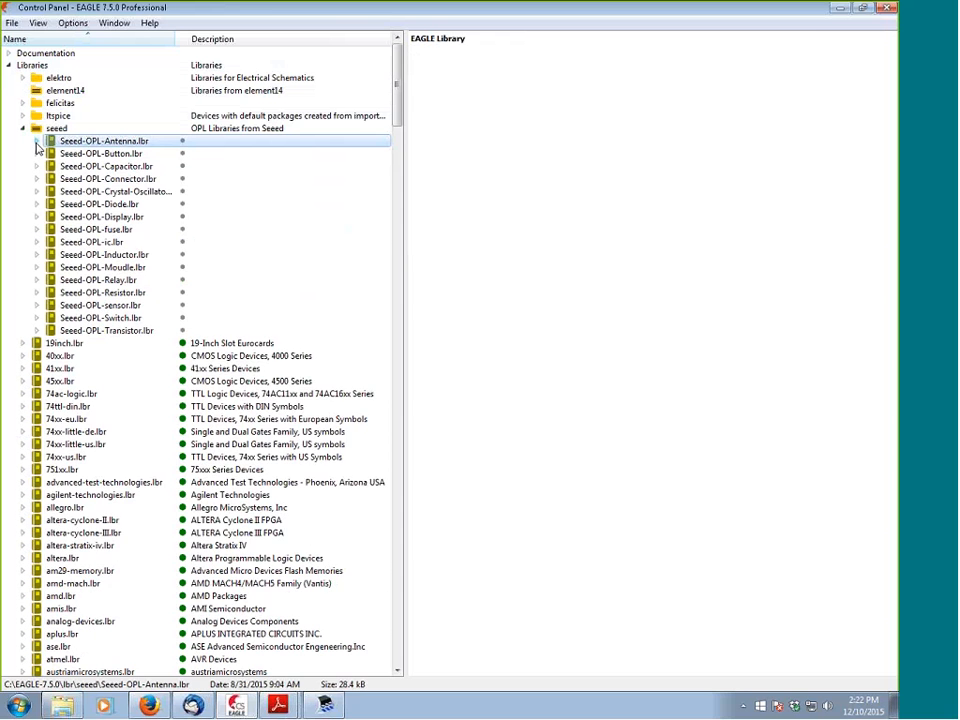
pyautogui.click(37, 153)
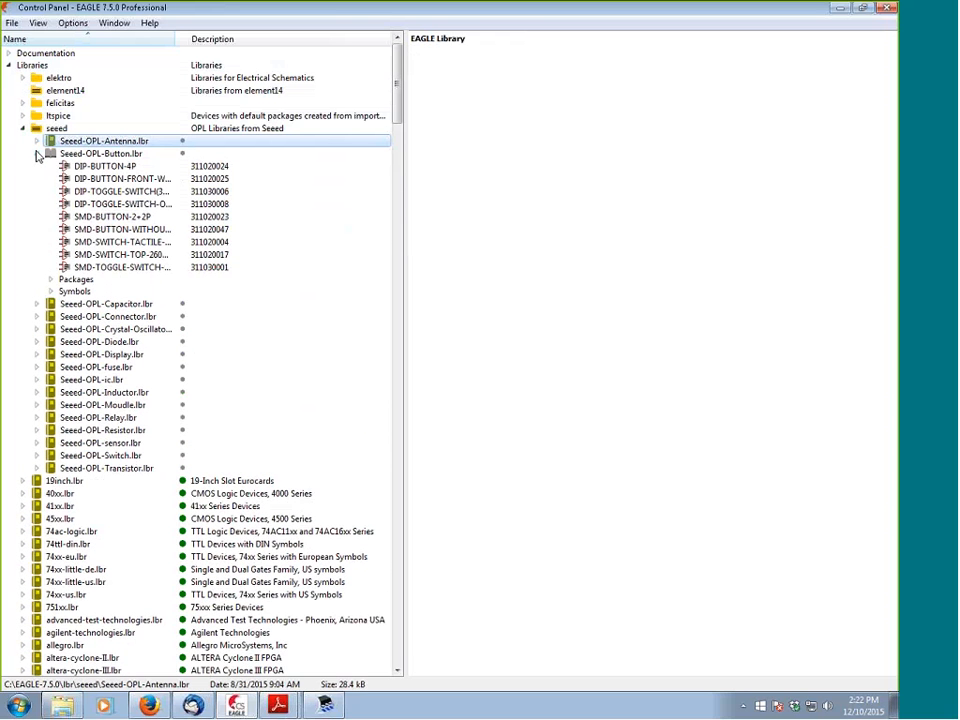
pyautogui.click(37, 153)
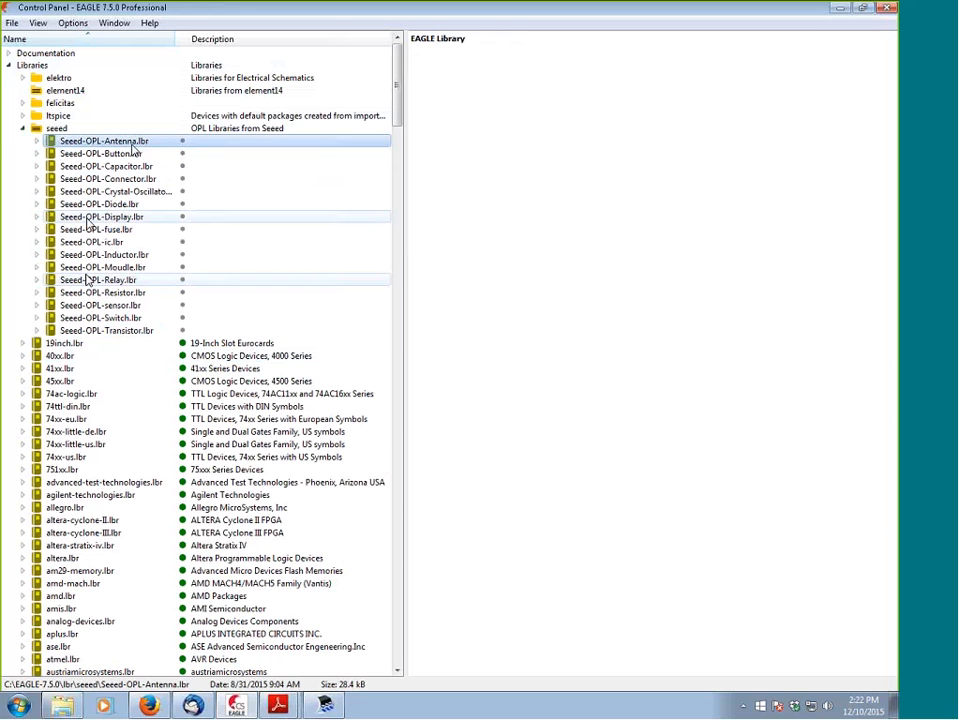
pyautogui.click(21, 130)
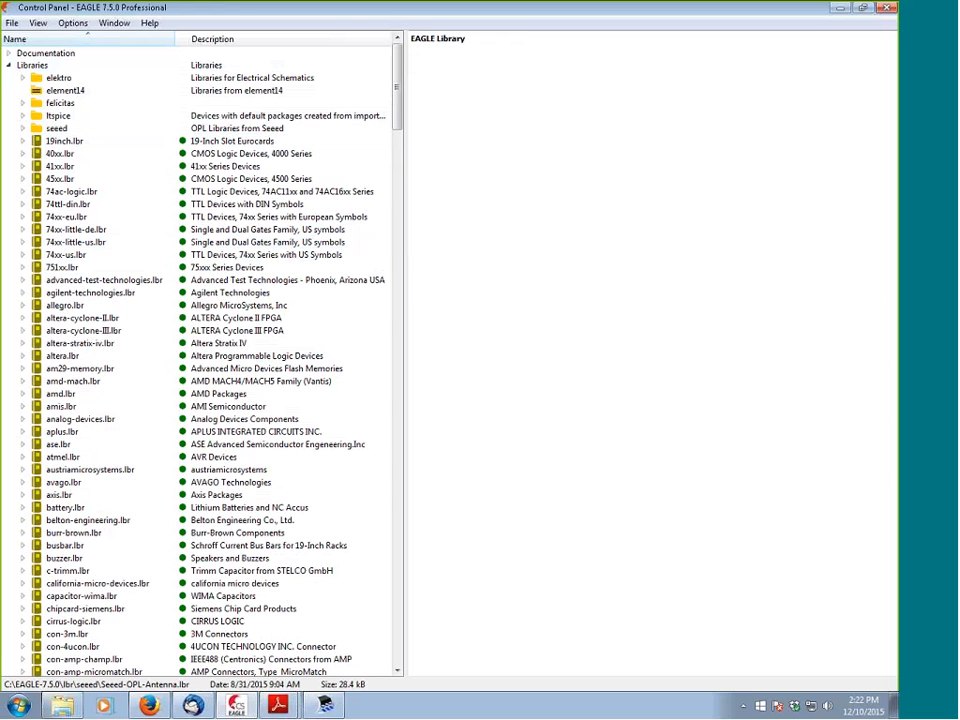
# Create a new empty library from the Control Panel
pyautogui.moveTo(397, 60); pyautogui.dragTo(416, 271)
pyautogui.scroll(20, 425, 243)
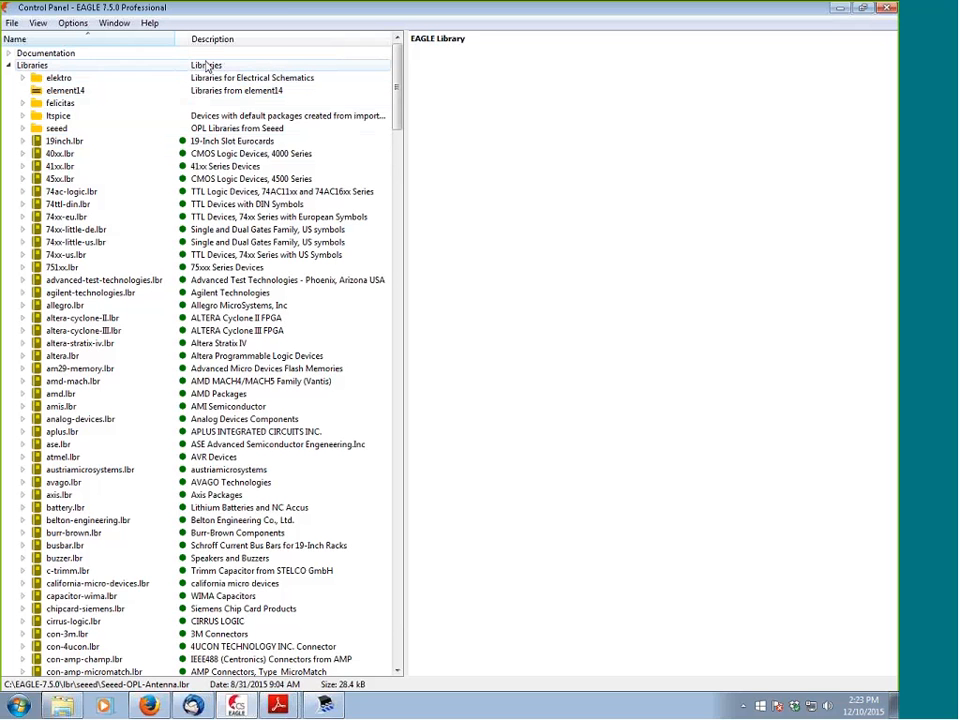
pyautogui.click(11, 22)
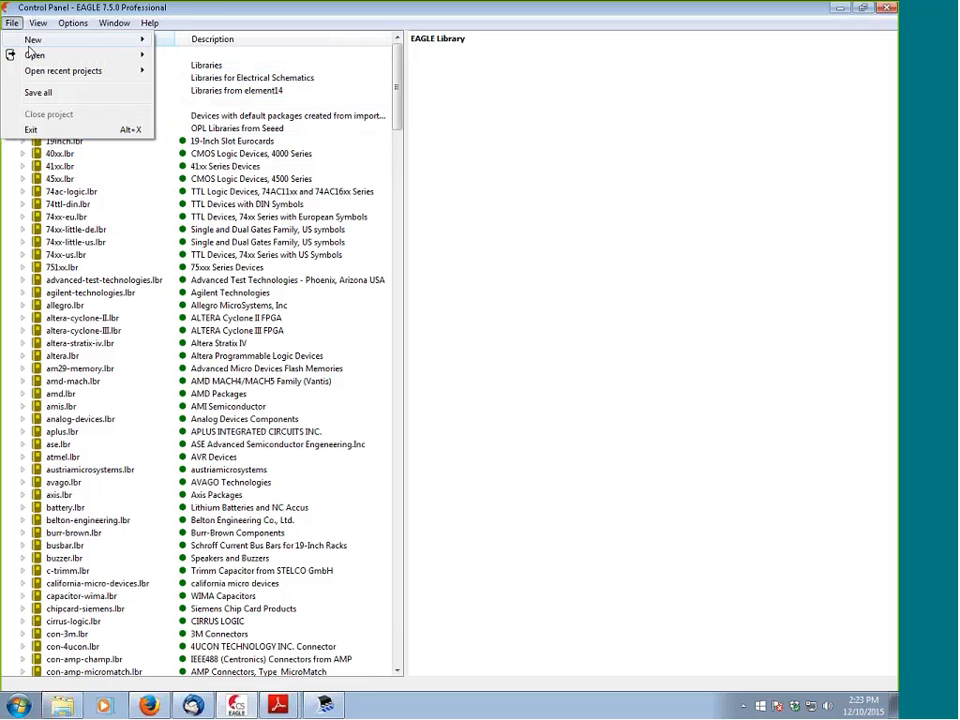
pyautogui.moveTo(40, 40)
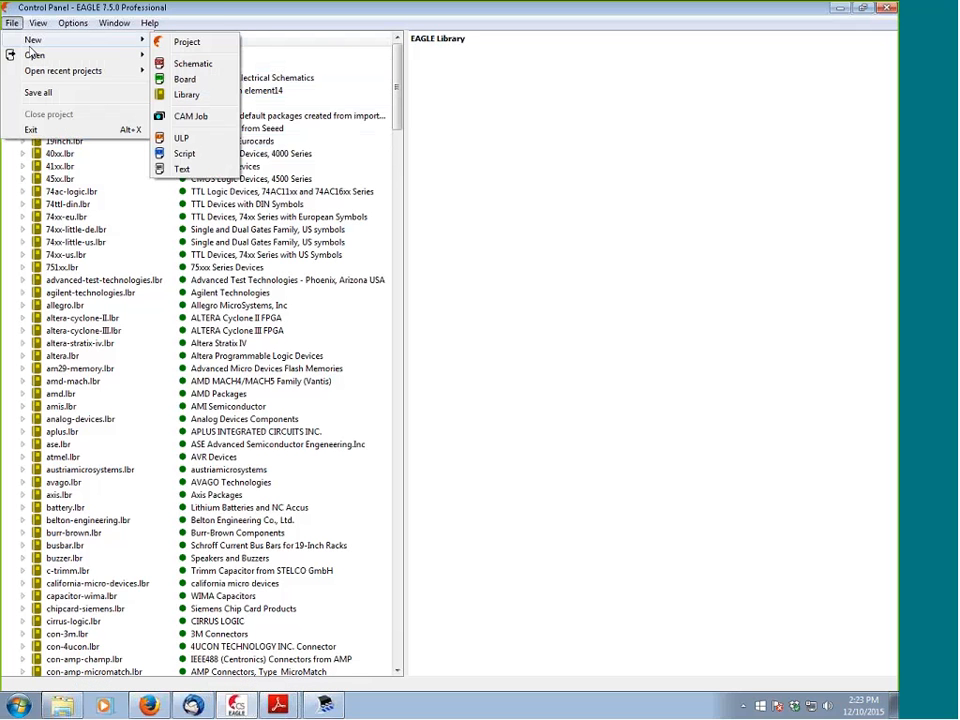
pyautogui.click(205, 101)
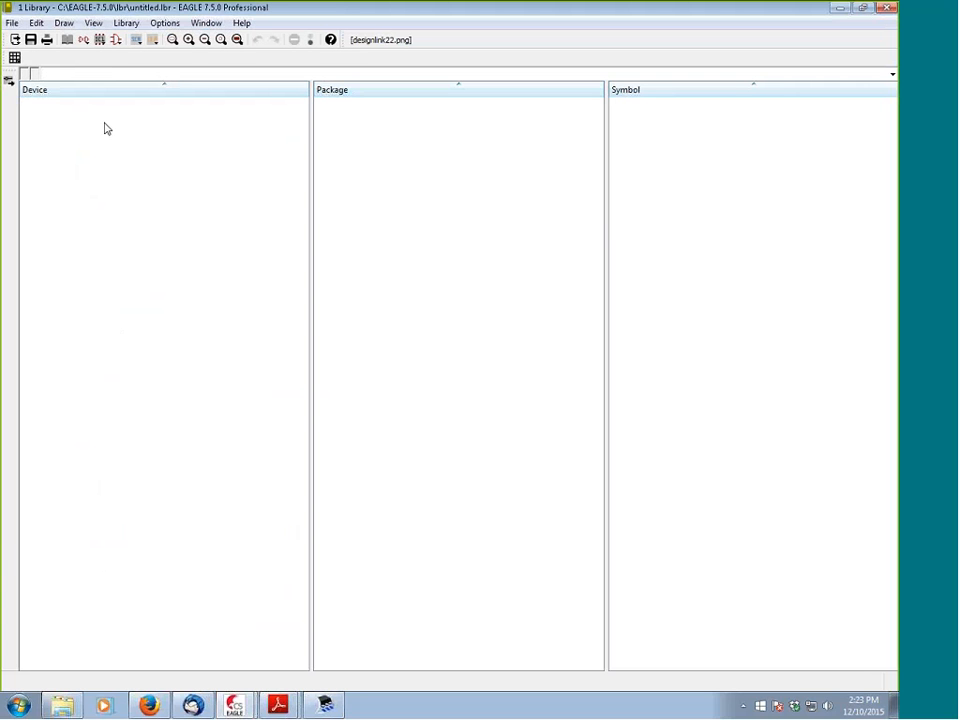
# Switch to the l293.pdf datasheet in Adobe Reader and review the package pinouts and ordering information on page 1
pyautogui.click(276, 706)
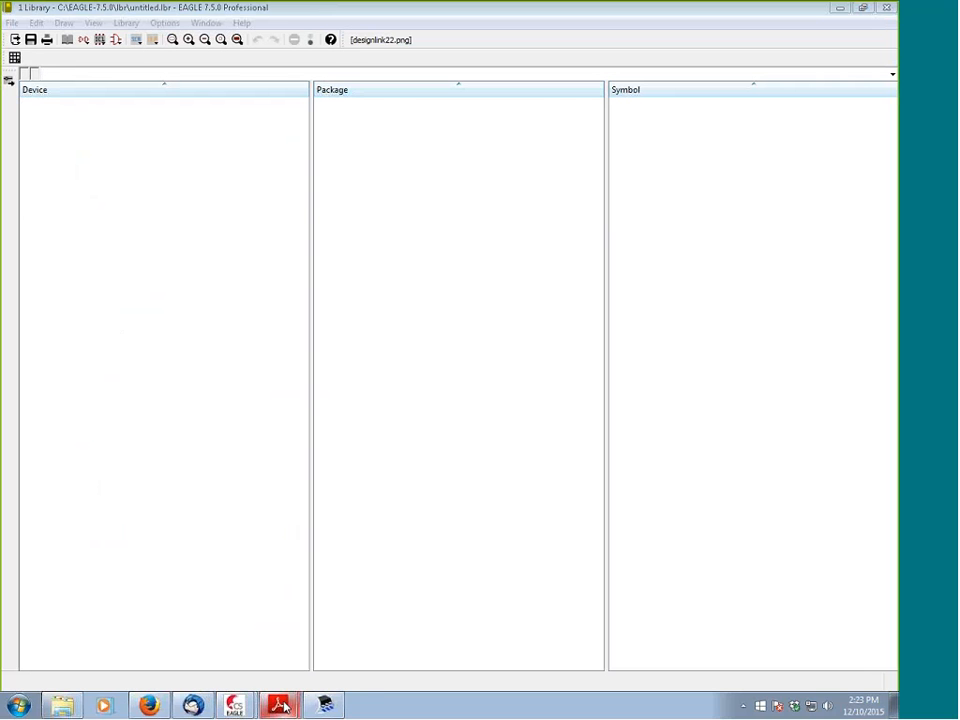
pyautogui.click(283, 706)
pyautogui.click(247, 673)
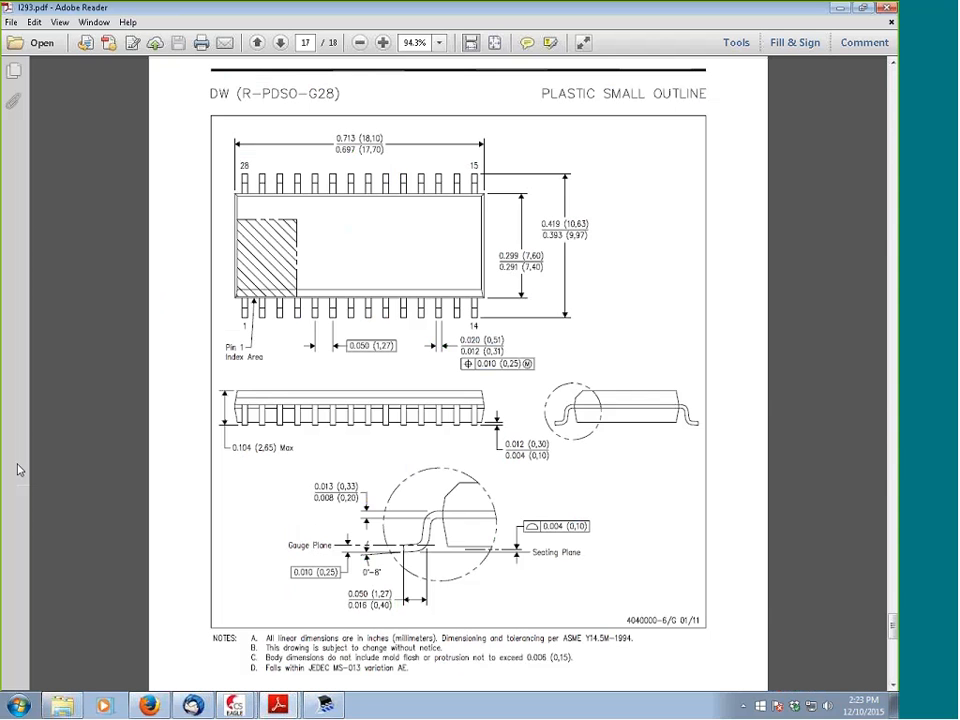
pyautogui.moveTo(891, 625); pyautogui.dragTo(893, 80)
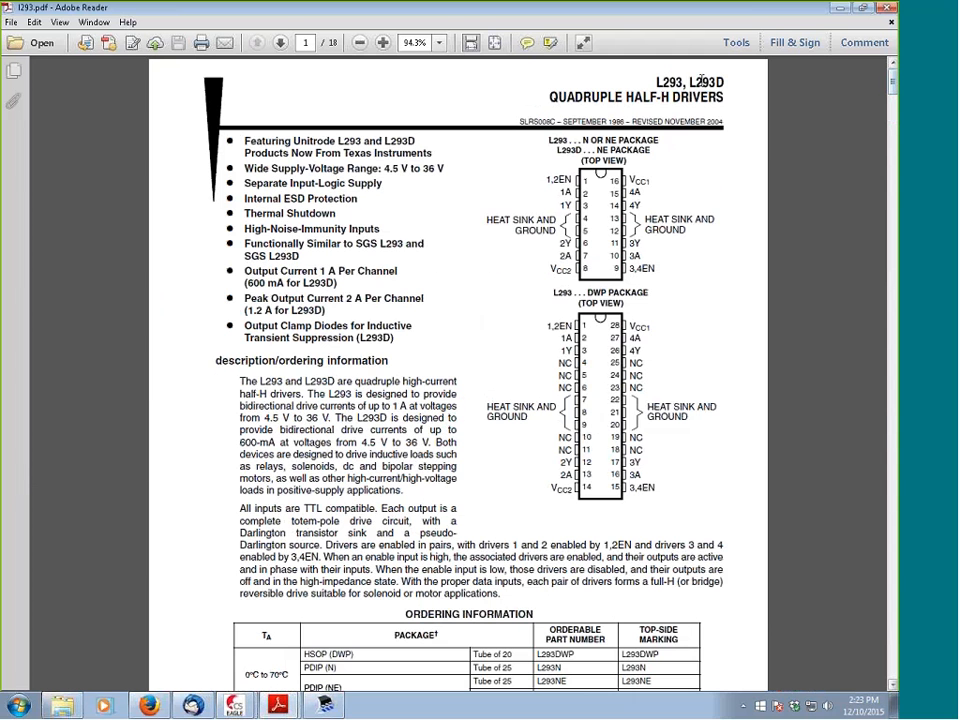
pyautogui.scroll(-10, 620, 205)
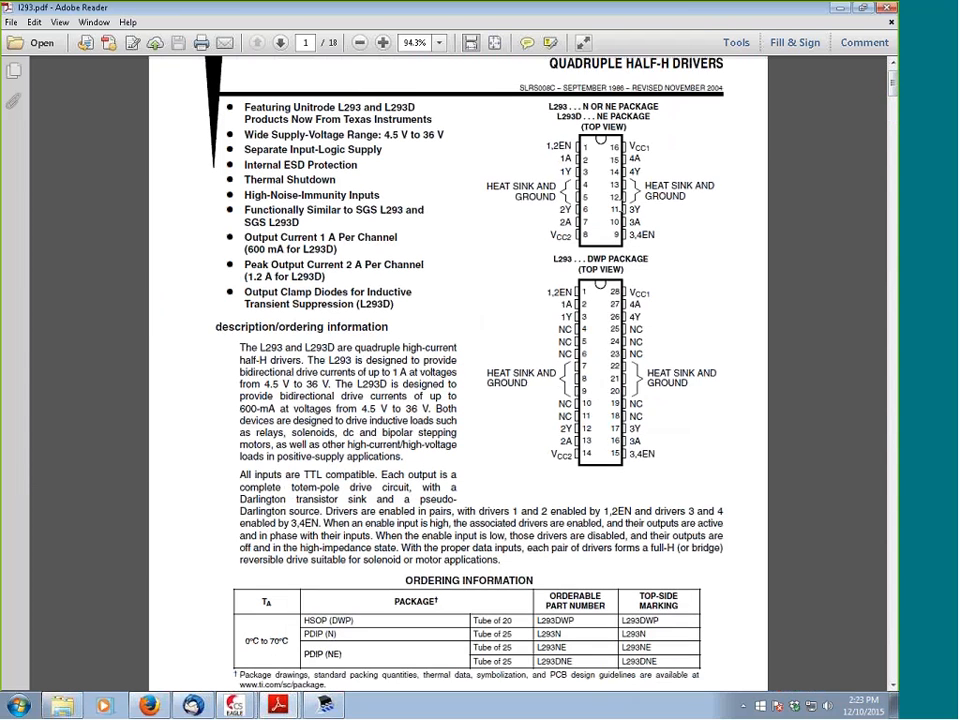
# Examine the block diagram, function table, logic diagram and input/output schematics on pages 2 and 3 of the datasheet
pyautogui.scroll(-3, 620, 205)
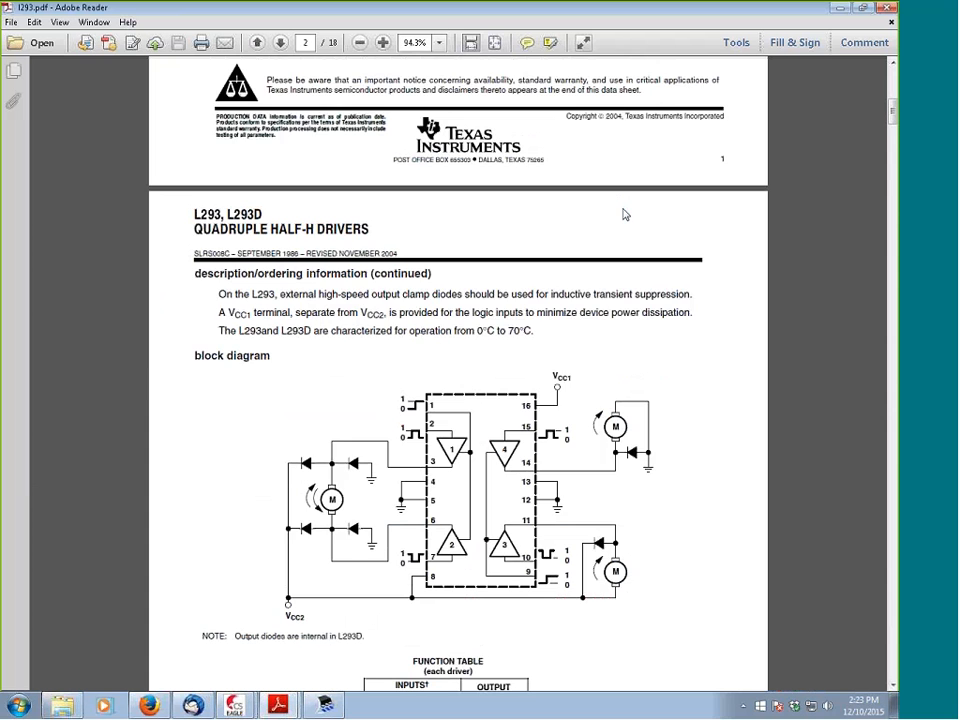
pyautogui.scroll(-3, 625, 215)
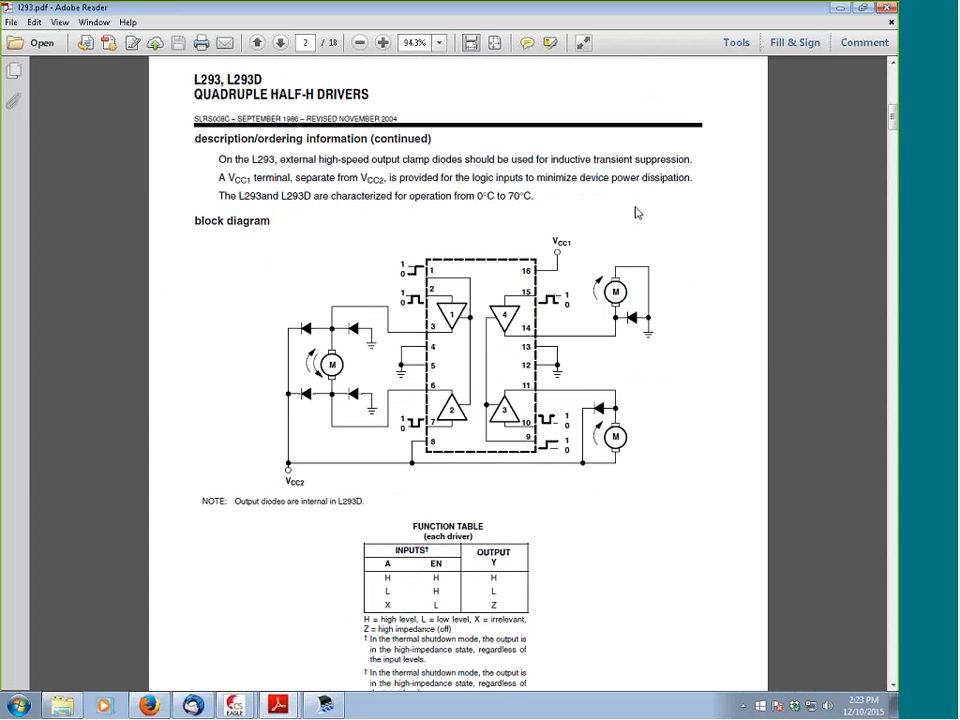
pyautogui.scroll(-1, 628, 233)
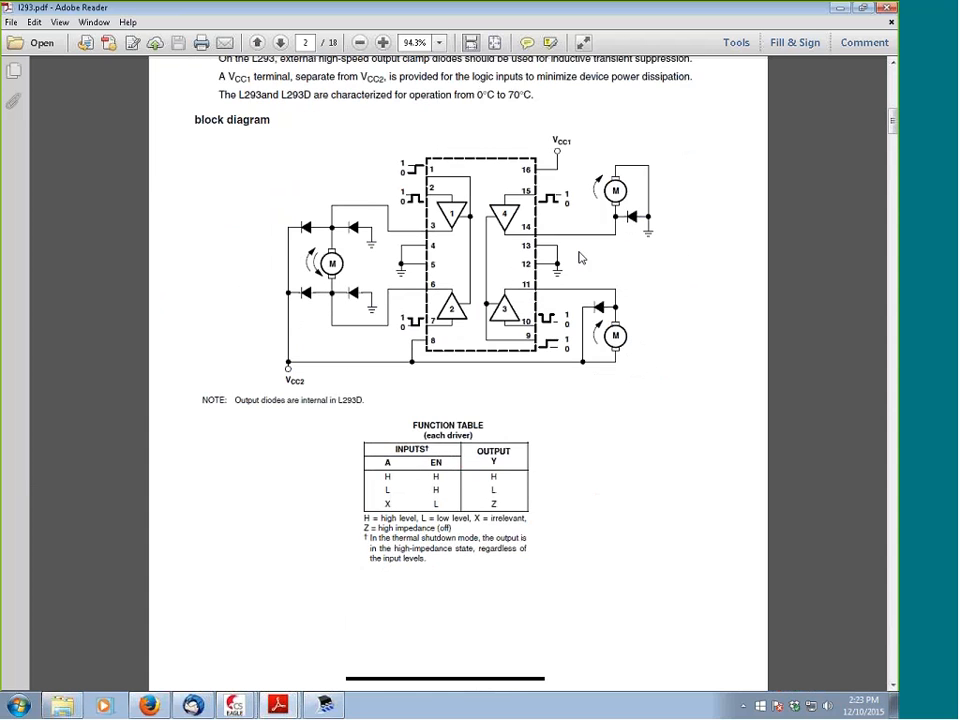
pyautogui.scroll(-2, 590, 270)
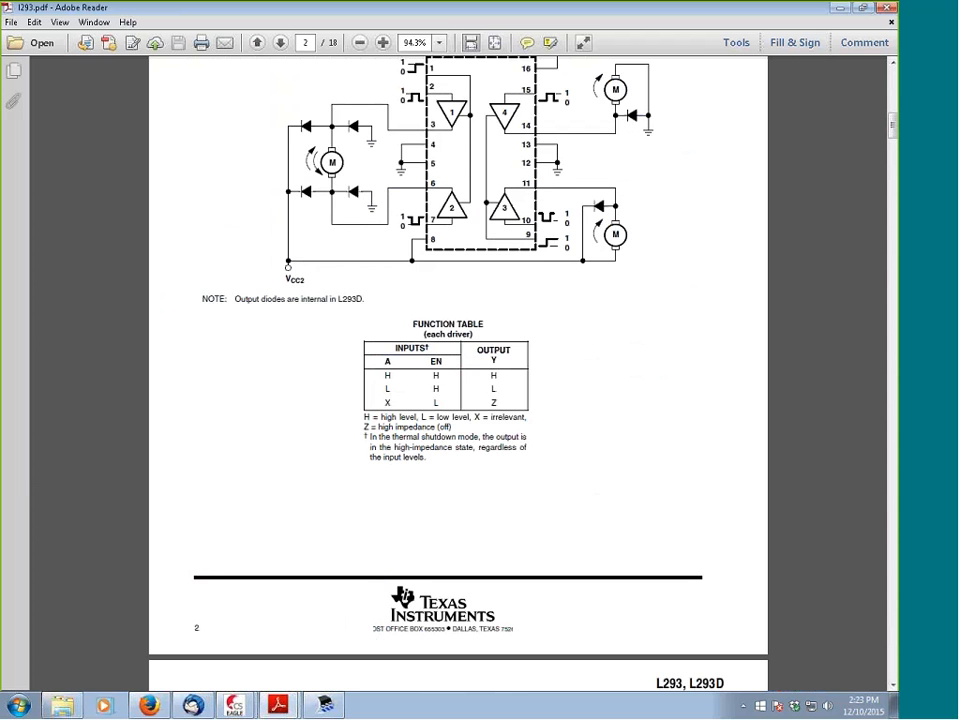
pyautogui.scroll(-3, 666, 364)
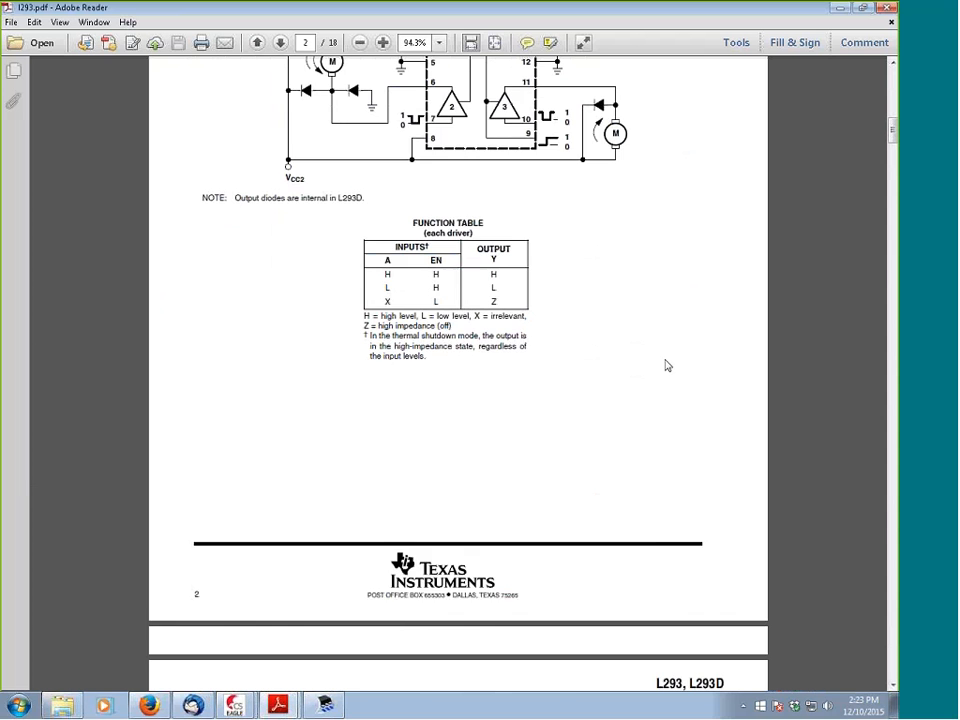
pyautogui.scroll(-3, 665, 363)
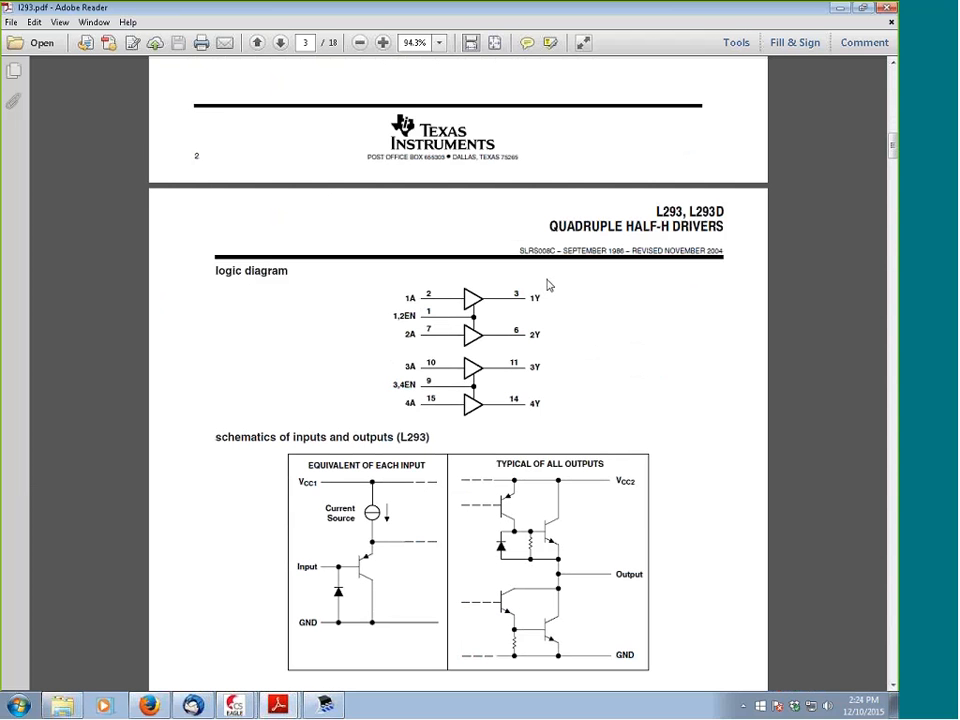
pyautogui.scroll(-10, 587, 362)
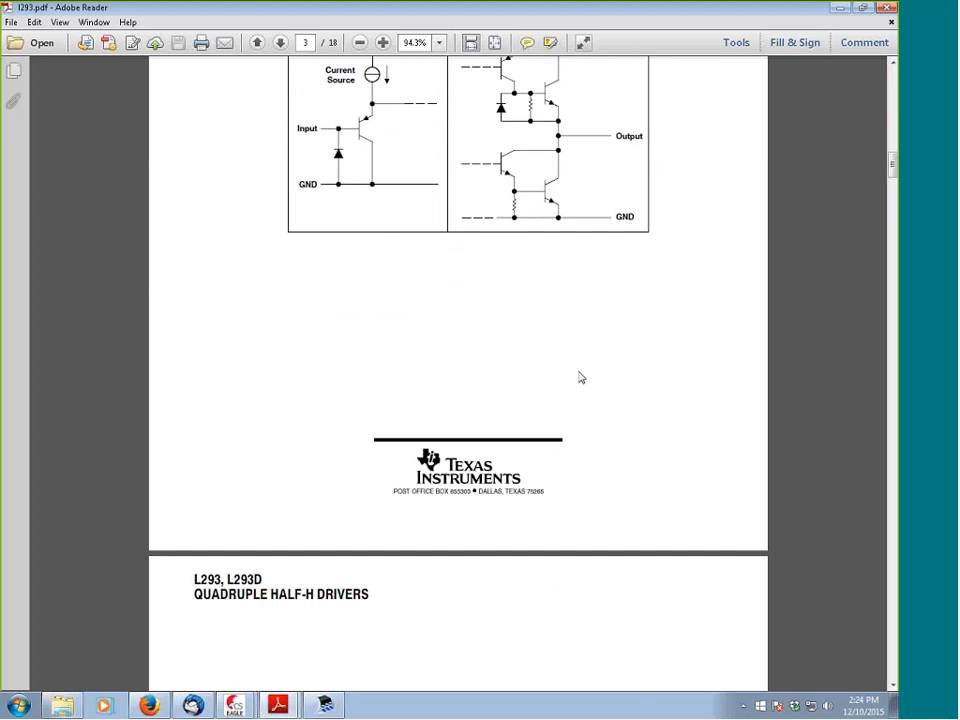
pyautogui.scroll(6, 580, 377)
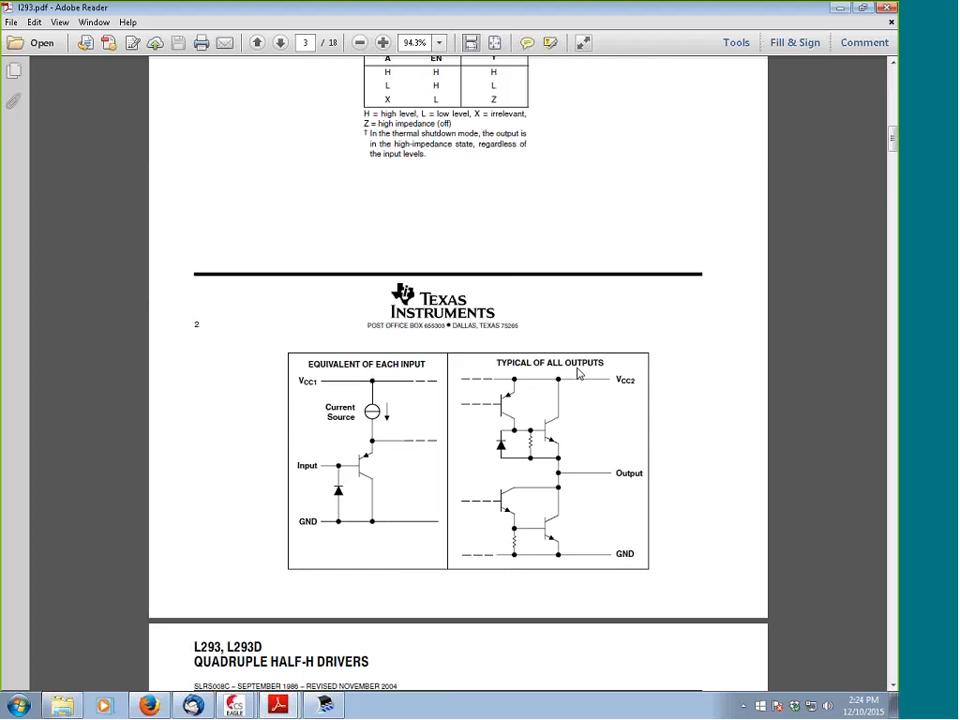
# Review the page 1 pinouts again, and minimize the datasheet and the untitled library to return to the EAGLE Control Panel
pyautogui.scroll(20, 578, 373)
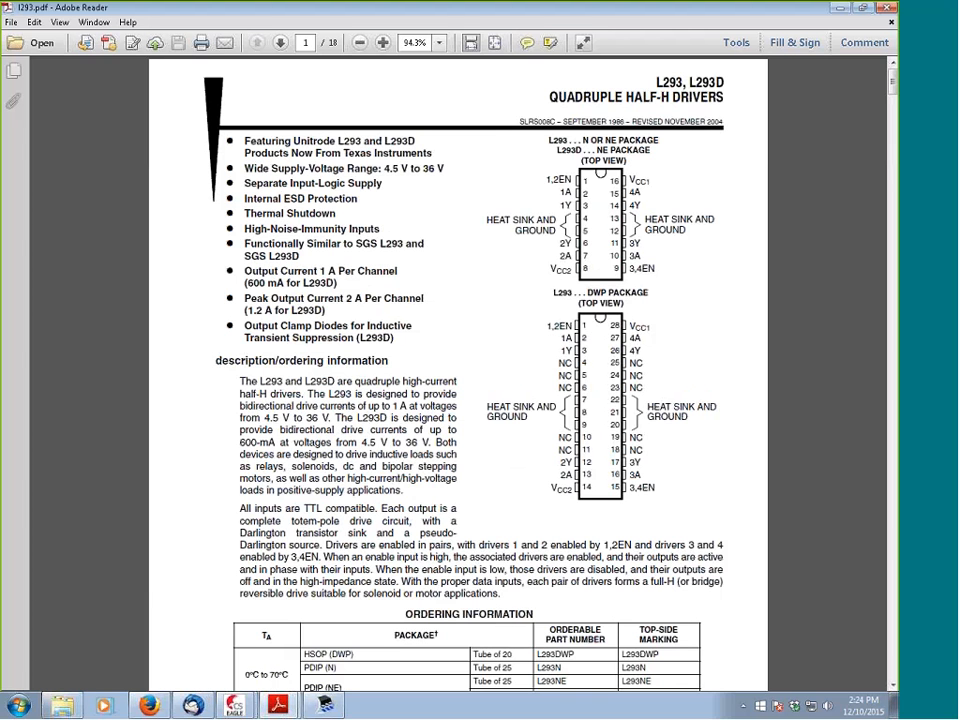
pyautogui.scroll(-1, 668, 210)
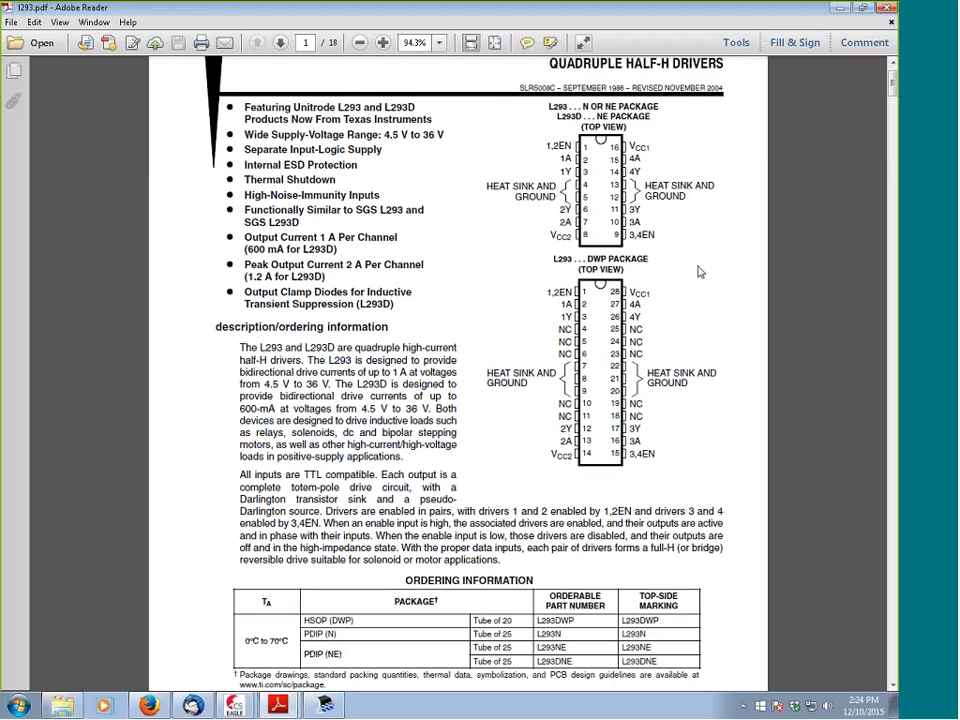
pyautogui.click(837, 9)
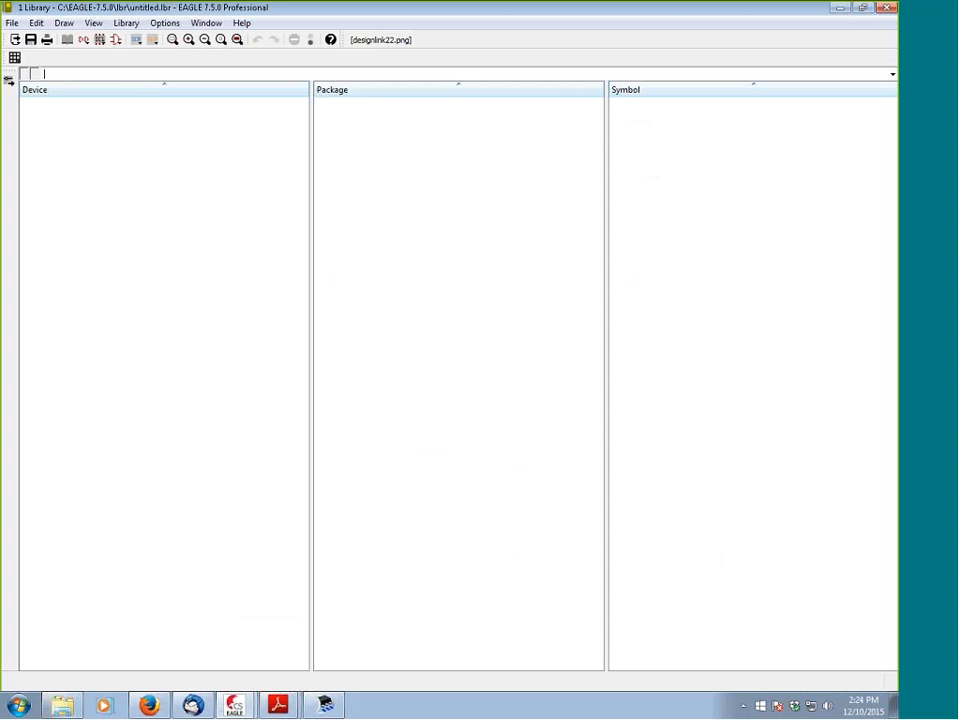
pyautogui.click(839, 8)
pyautogui.click(11, 23)
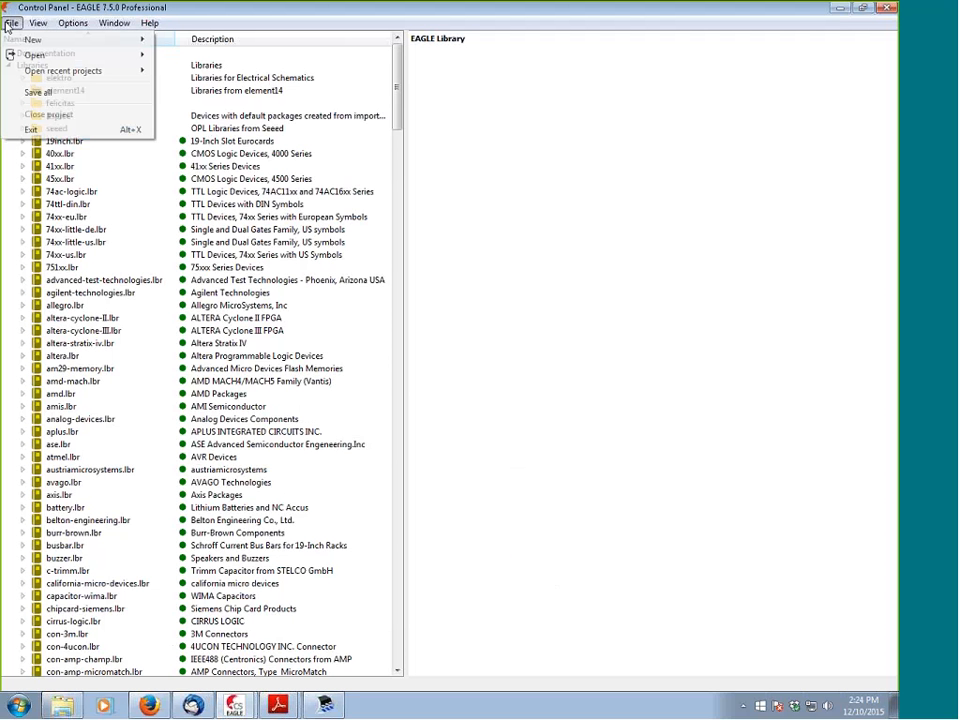
pyautogui.moveTo(90, 40)
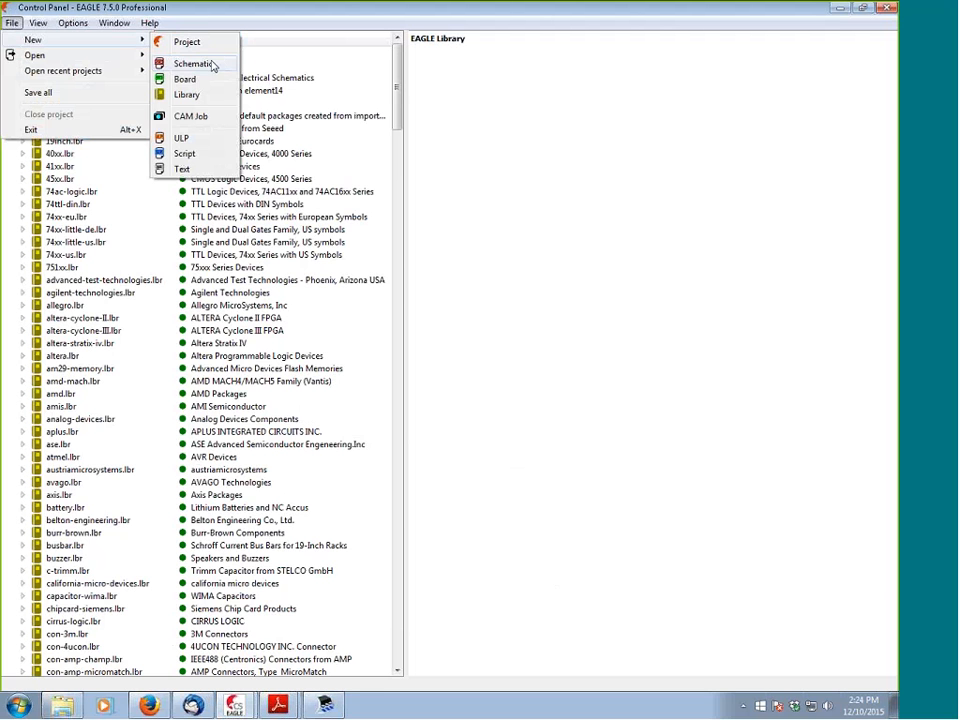
pyautogui.click(216, 20)
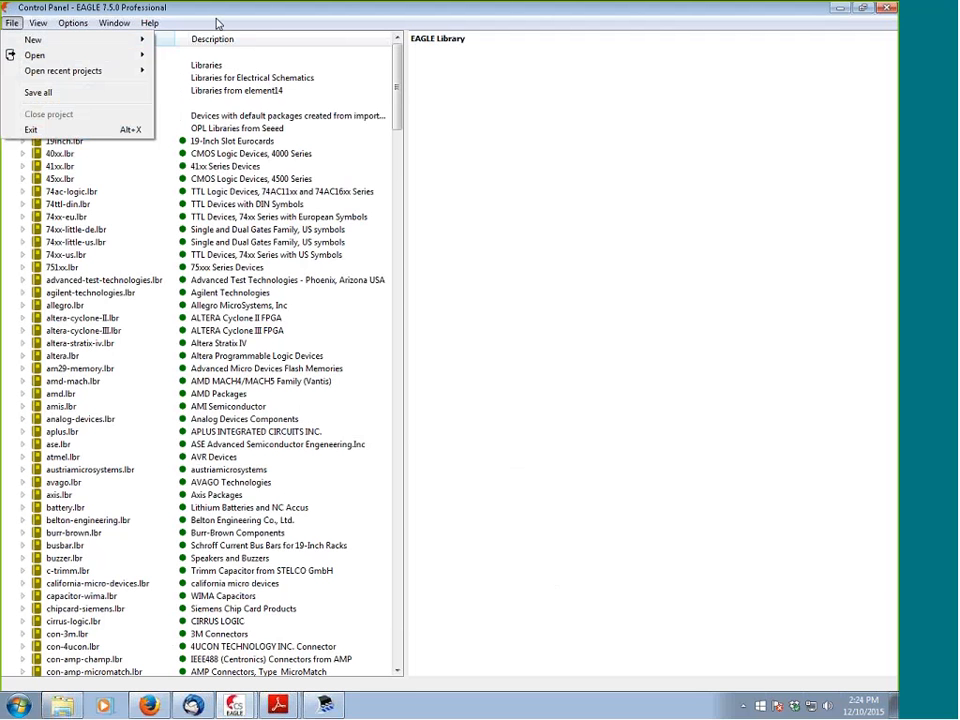
# Search the Control Panel tree for L293* and locate the matching device in its library list
pyautogui.click(39, 24)
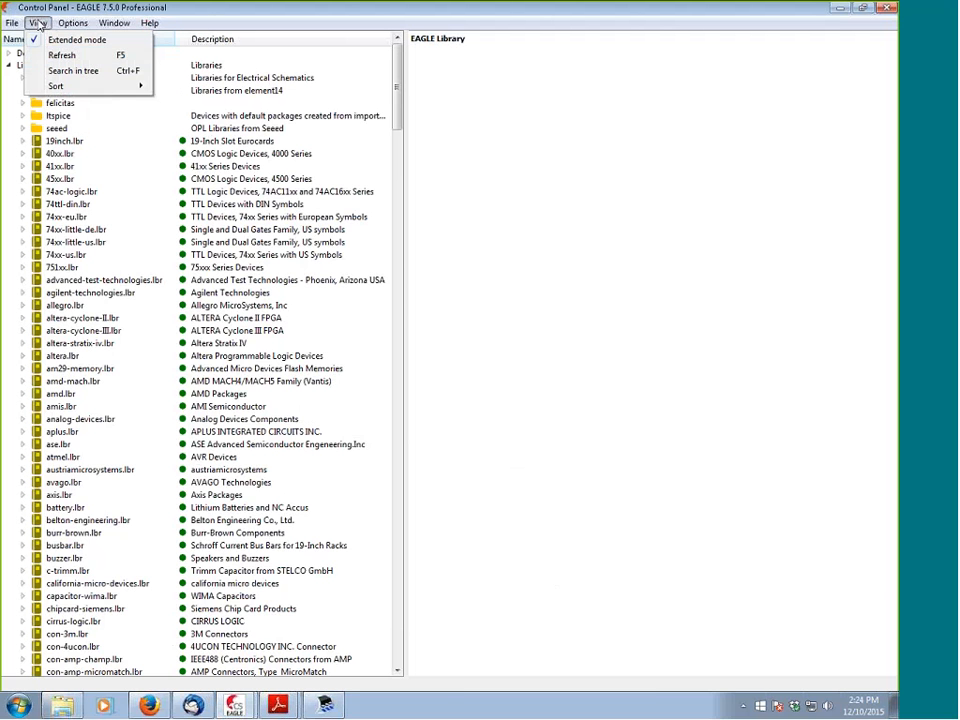
pyautogui.click(86, 72)
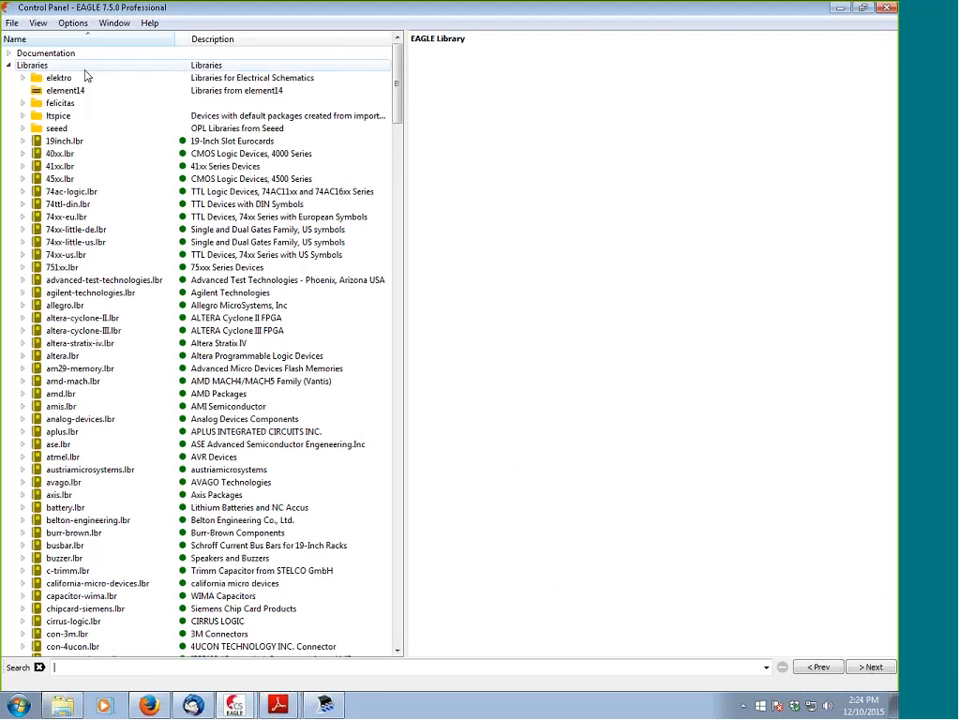
pyautogui.click(121, 670)
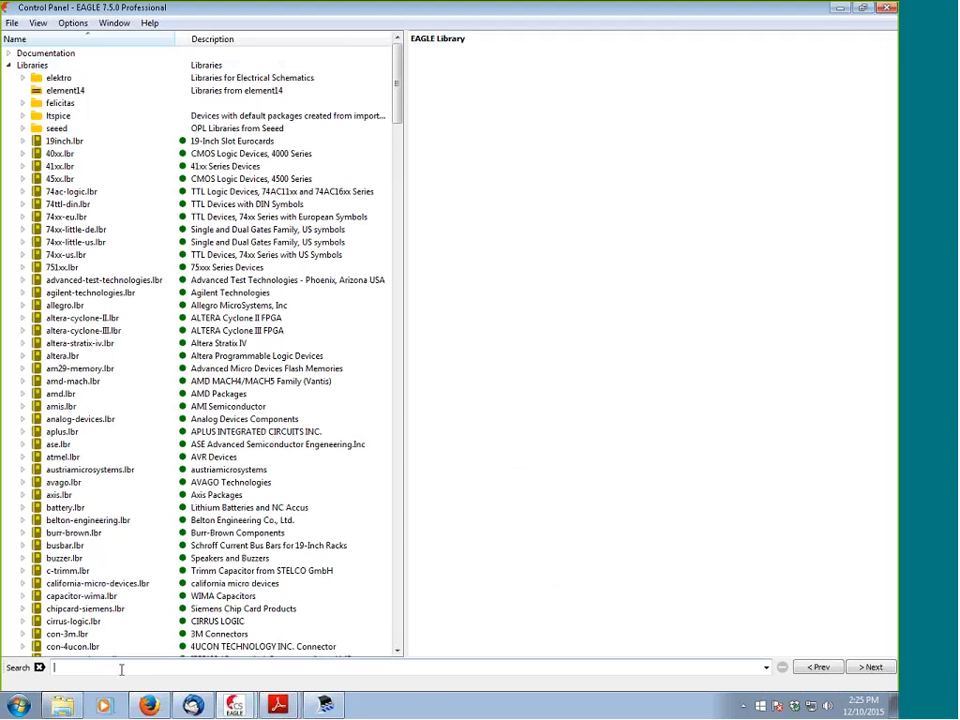
pyautogui.write('i')
pyautogui.write('293')
pyautogui.write('*')
pyautogui.press('Return')
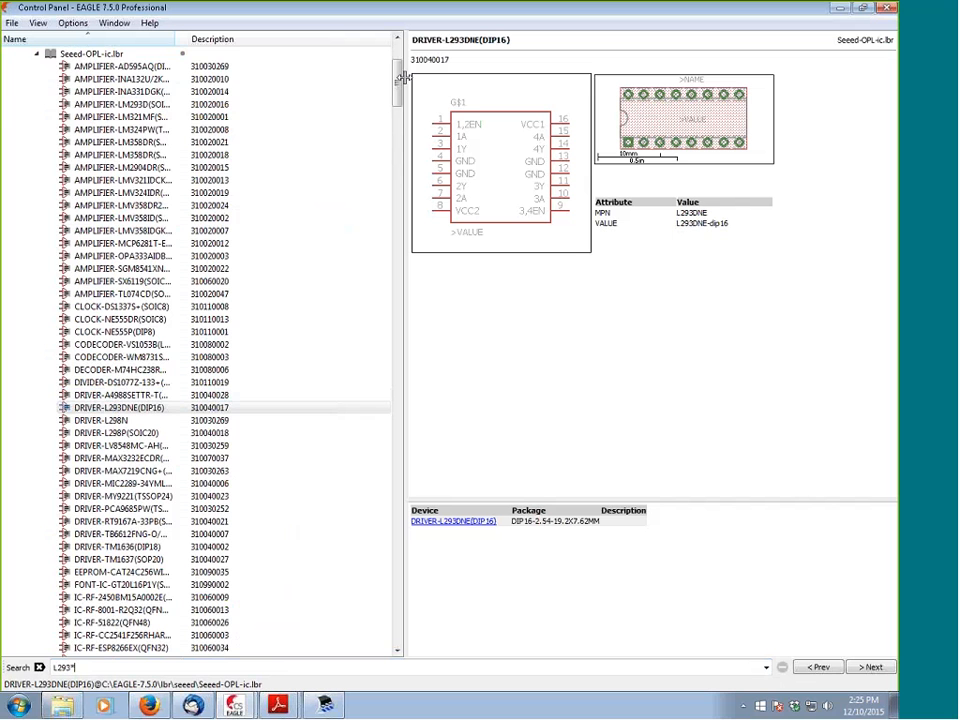
pyautogui.moveTo(398, 80)
pyautogui.mouseDown()
pyautogui.moveTo(400, 54)
pyautogui.moveTo(388, 111)
pyautogui.moveTo(388, 81)
pyautogui.mouseUp()
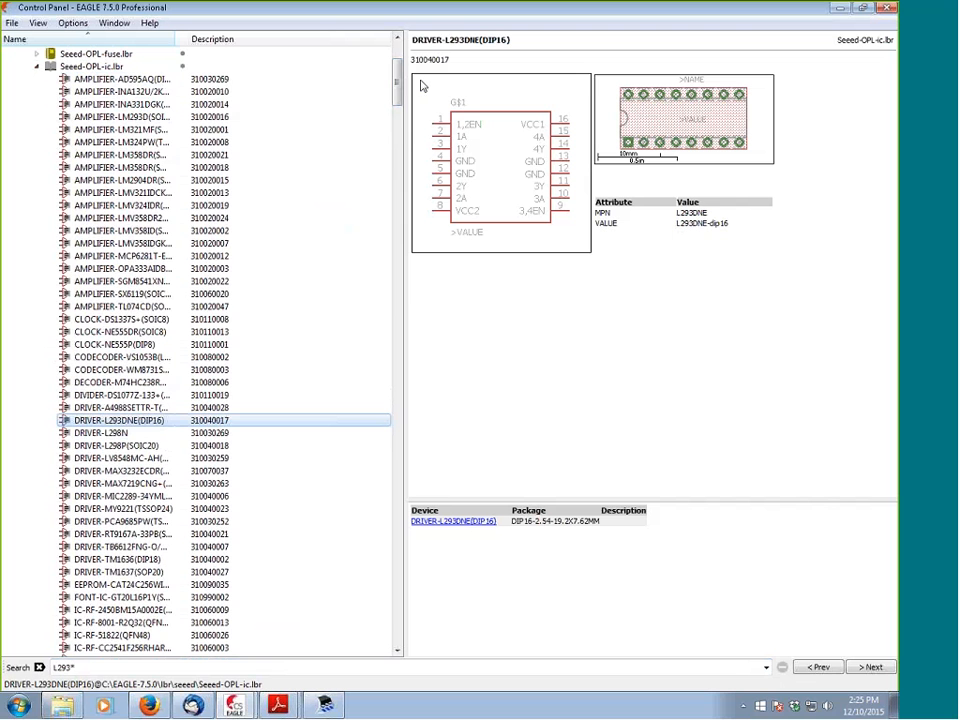
# Step through the further L293* matches in Seeed-OPL-ic.lbr, previewing PMIC-L293DD(SOIC20) and the symbols DRIVER-L293DNE and PMIC-L293DD
pyautogui.moveTo(396, 87); pyautogui.dragTo(513, 437)
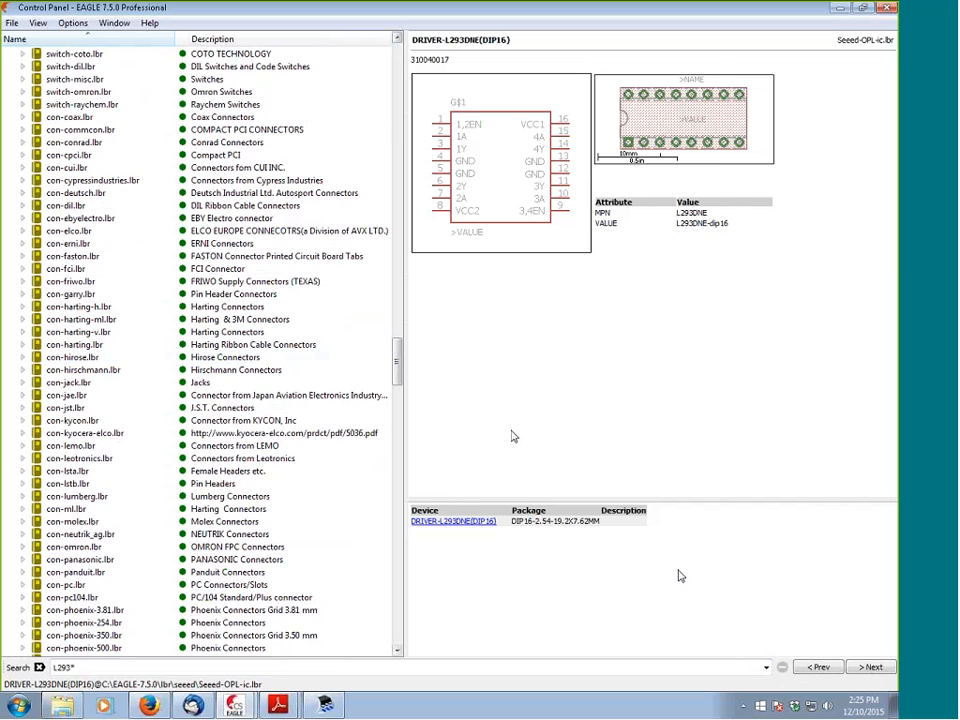
pyautogui.click(870, 667)
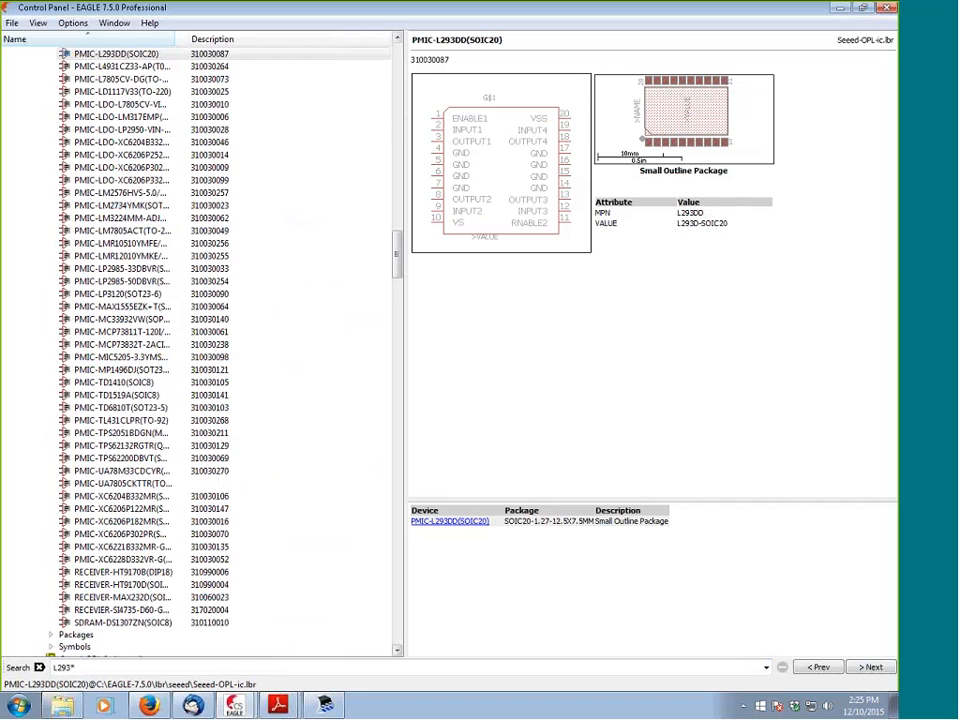
pyautogui.moveTo(396, 253)
pyautogui.mouseDown()
pyautogui.moveTo(394, 197)
pyautogui.moveTo(395, 235)
pyautogui.mouseUp()
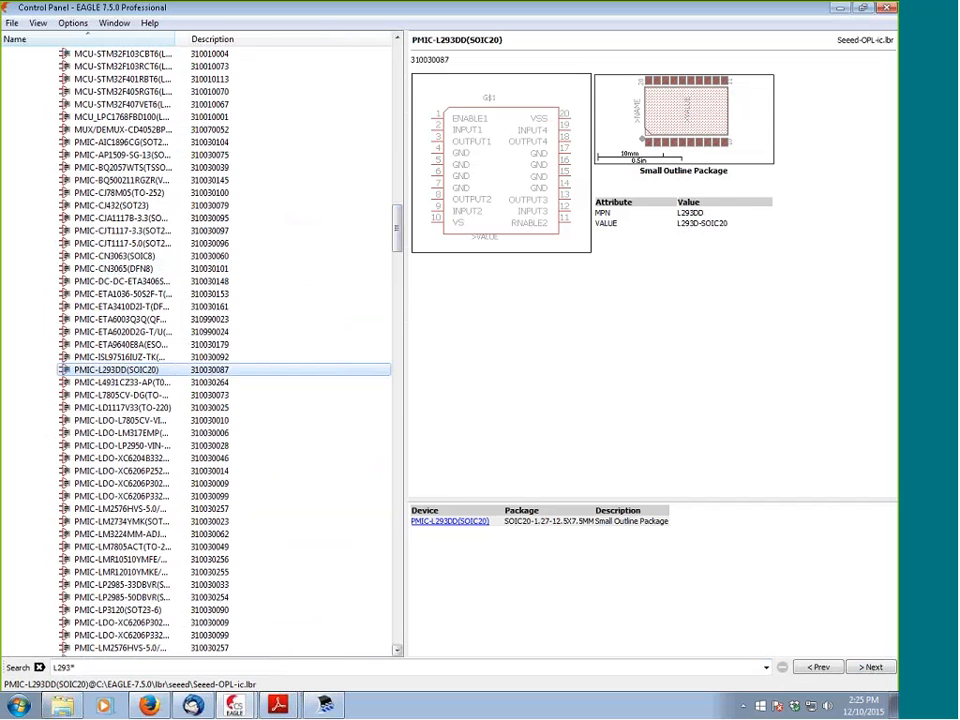
pyautogui.click(873, 668)
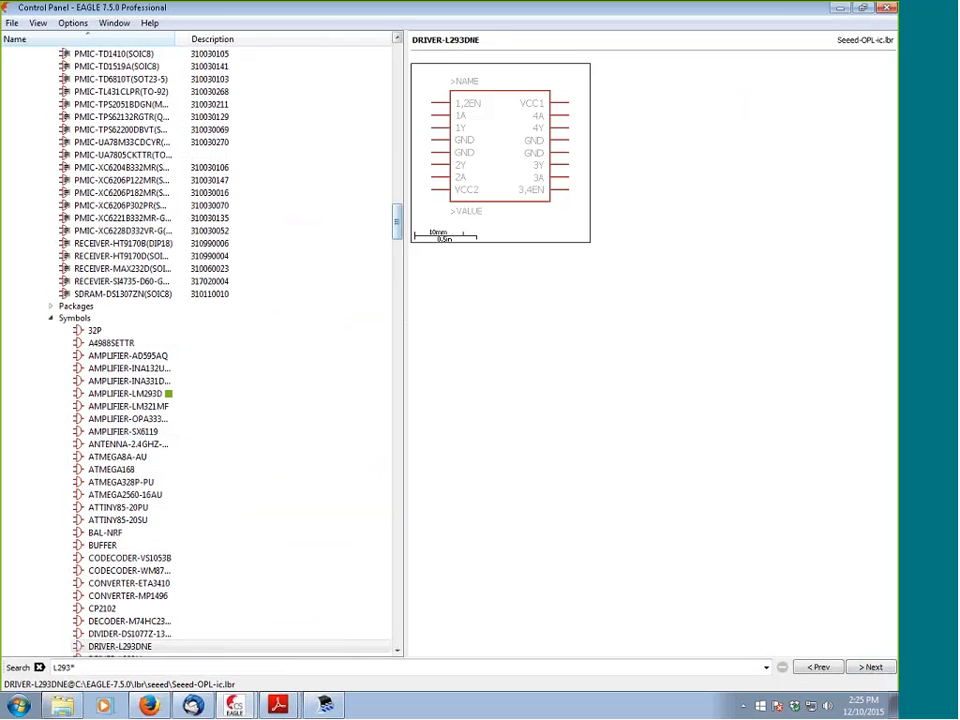
pyautogui.click(860, 670)
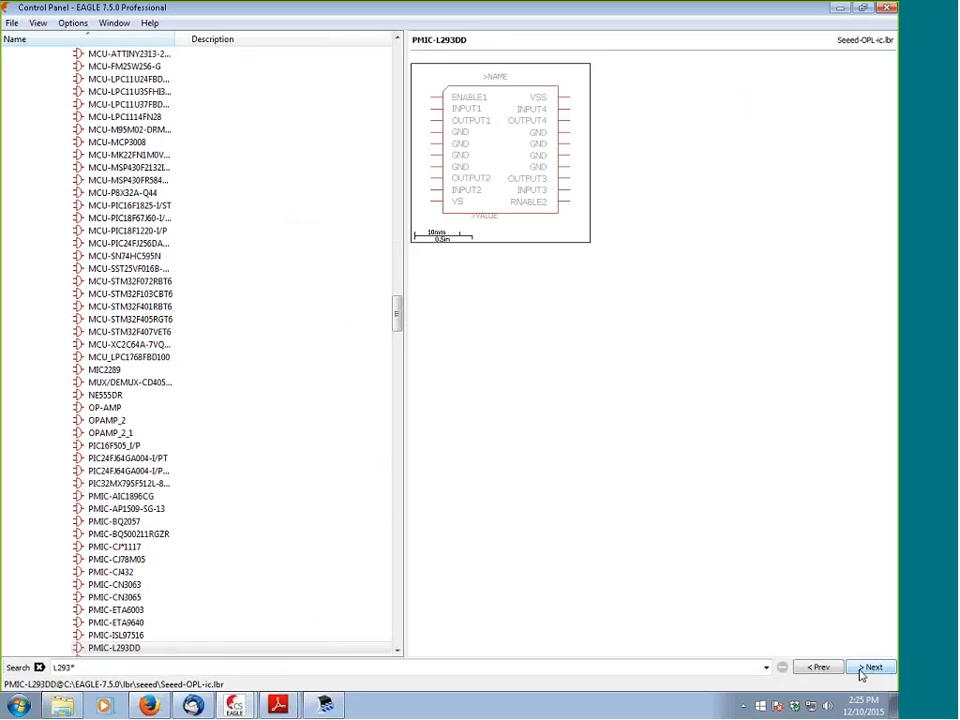
# Continue through the search matches in st-microelectronics.lbr, previewing the L293D and L293DD devices and the L293D symbol
pyautogui.click(861, 670)
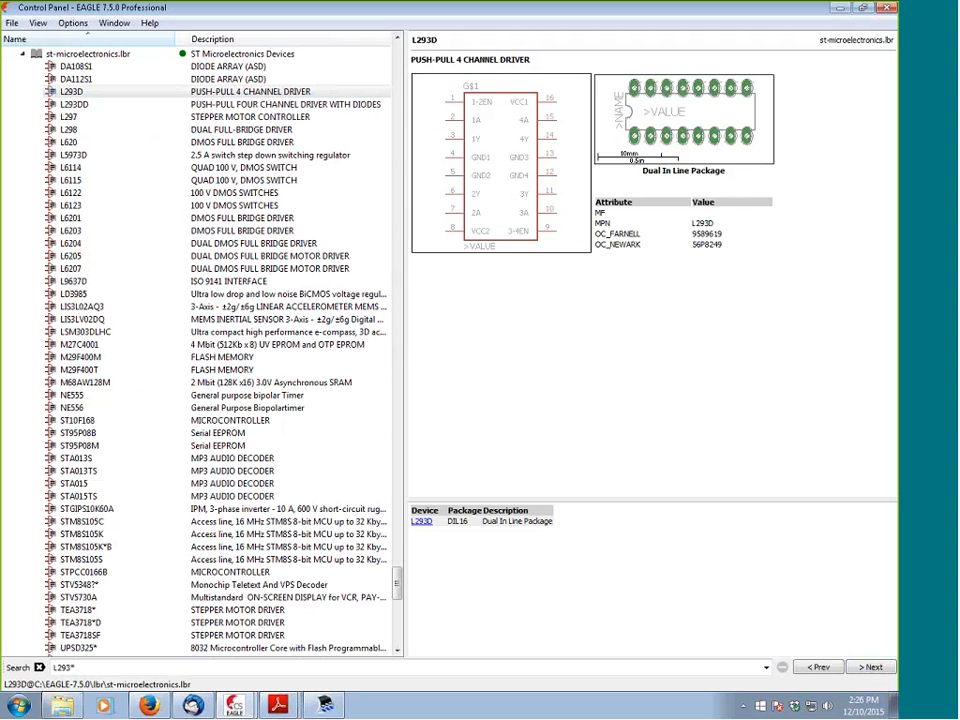
pyautogui.click(873, 668)
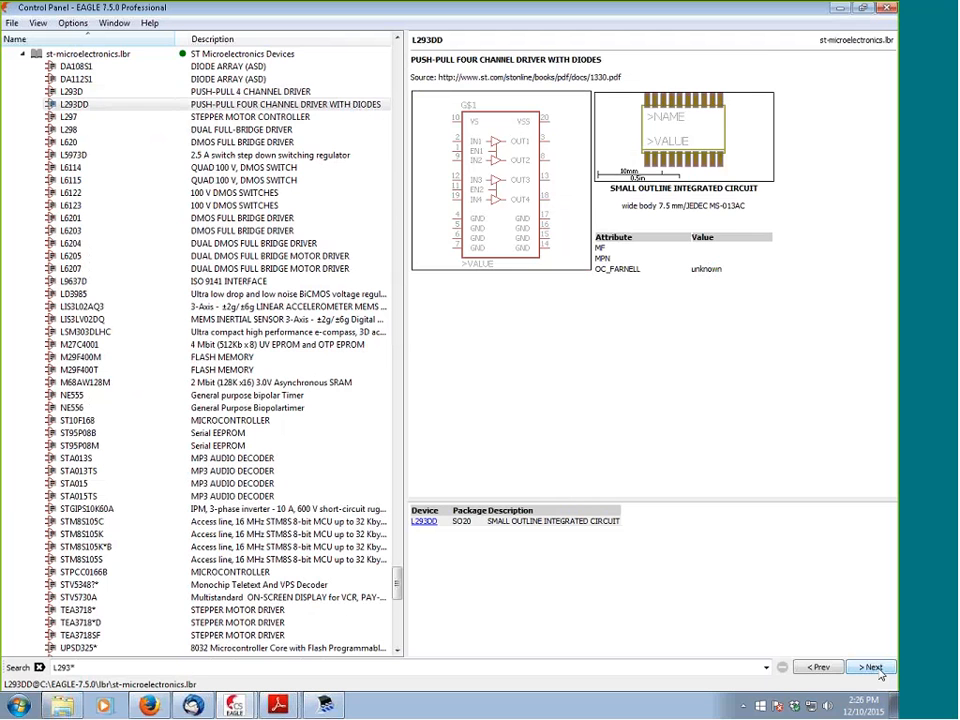
pyautogui.click(876, 670)
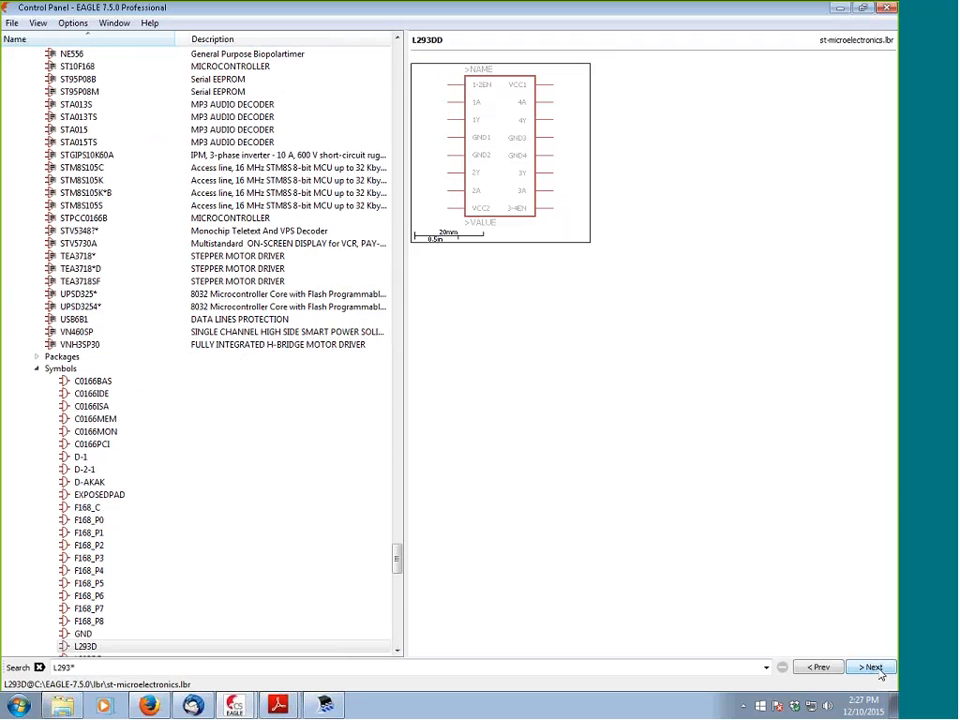
# Step through the remaining L293* matches, previewing the L293E device and symbol in texas.lbr and L293D in PiDemo_Parts.lbr
pyautogui.click(880, 675)
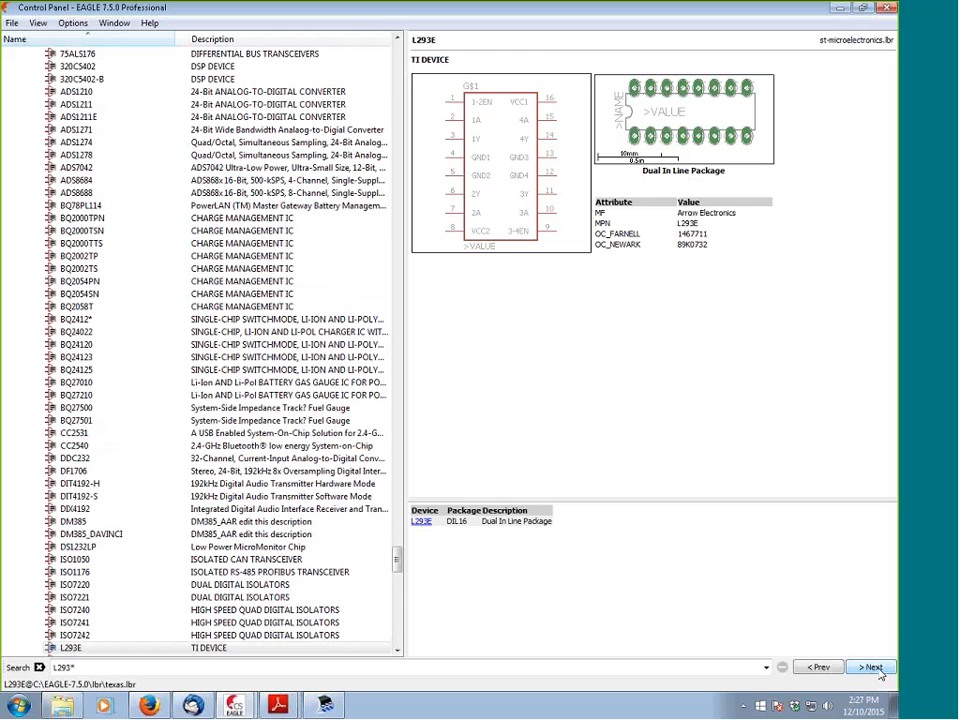
pyautogui.click(872, 667)
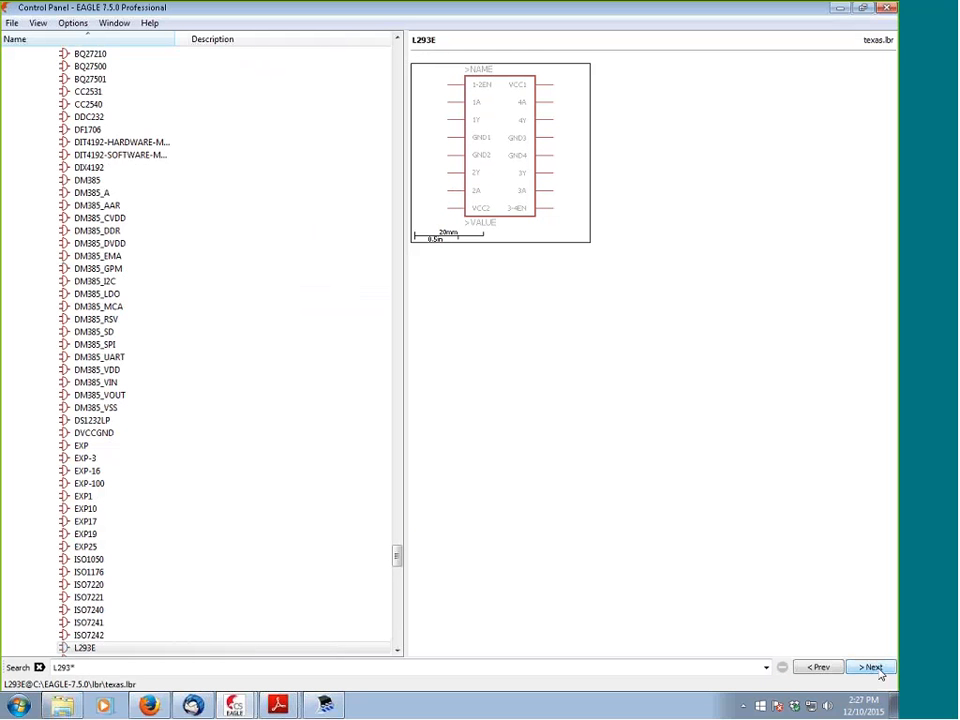
pyautogui.click(872, 667)
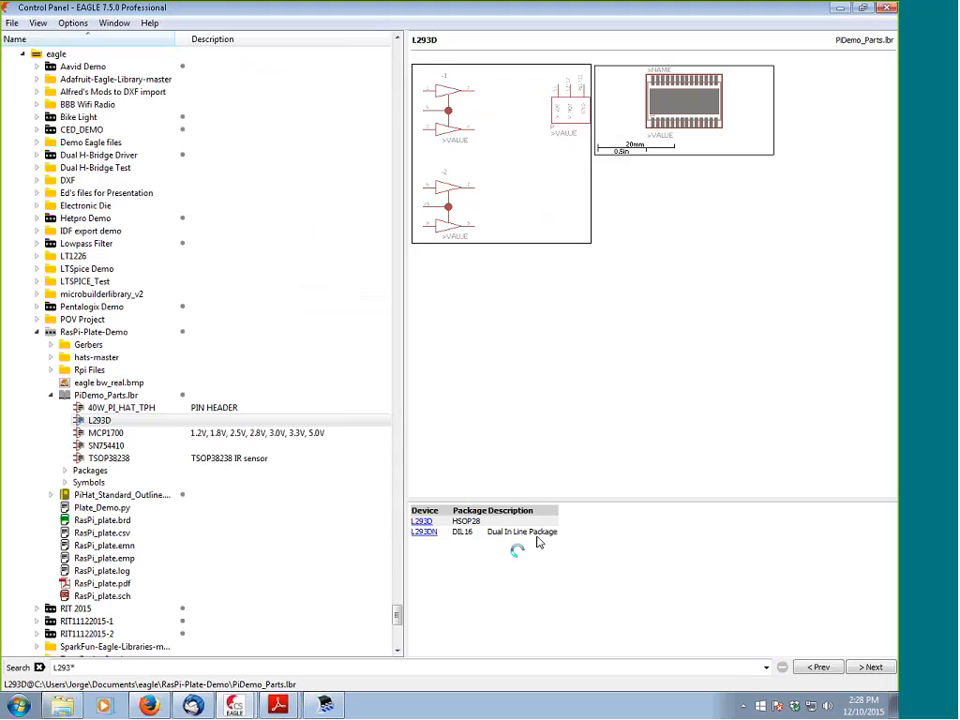
# Collapse PiDemo_Parts.lbr, the RasPi-Plate-Demo project and the eagle projects folder in the Control Panel tree
pyautogui.click(68, 423)
pyautogui.click(52, 396)
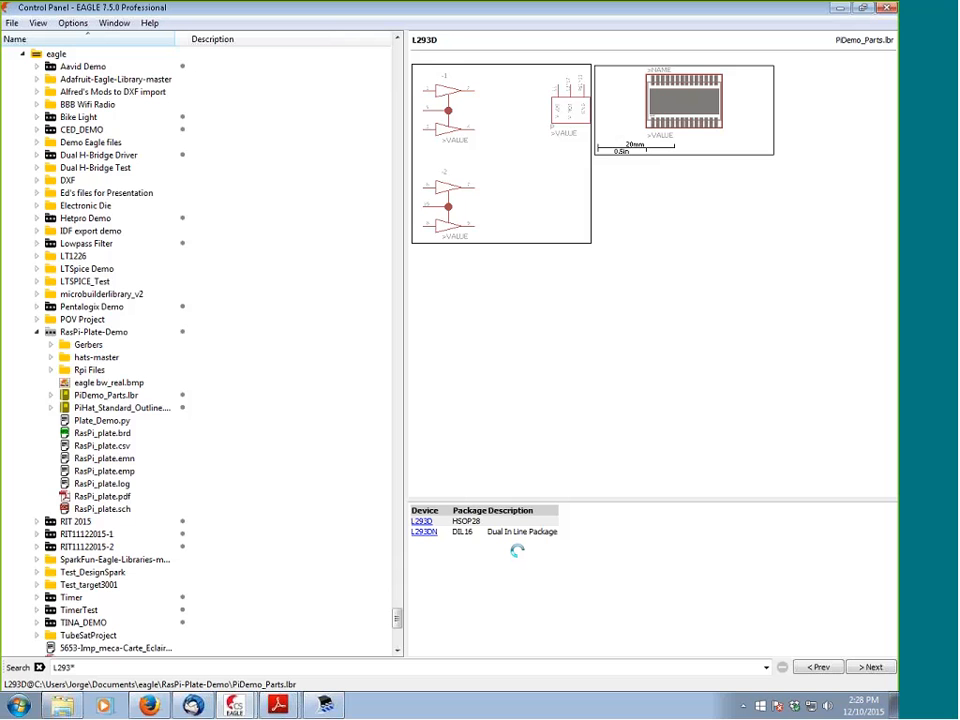
pyautogui.click(37, 332)
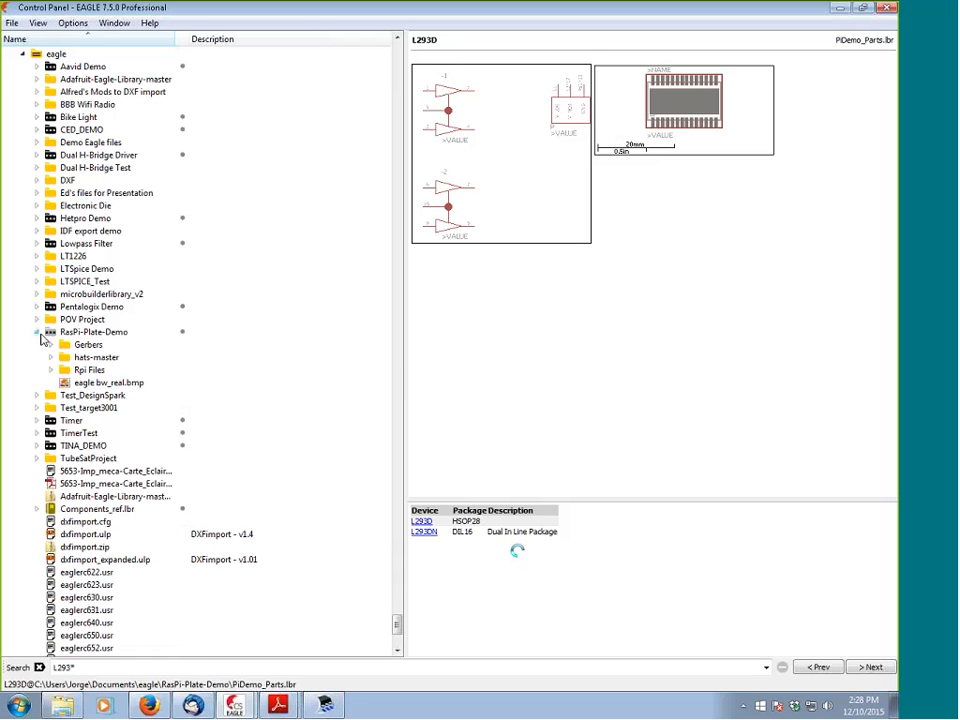
pyautogui.click(22, 54)
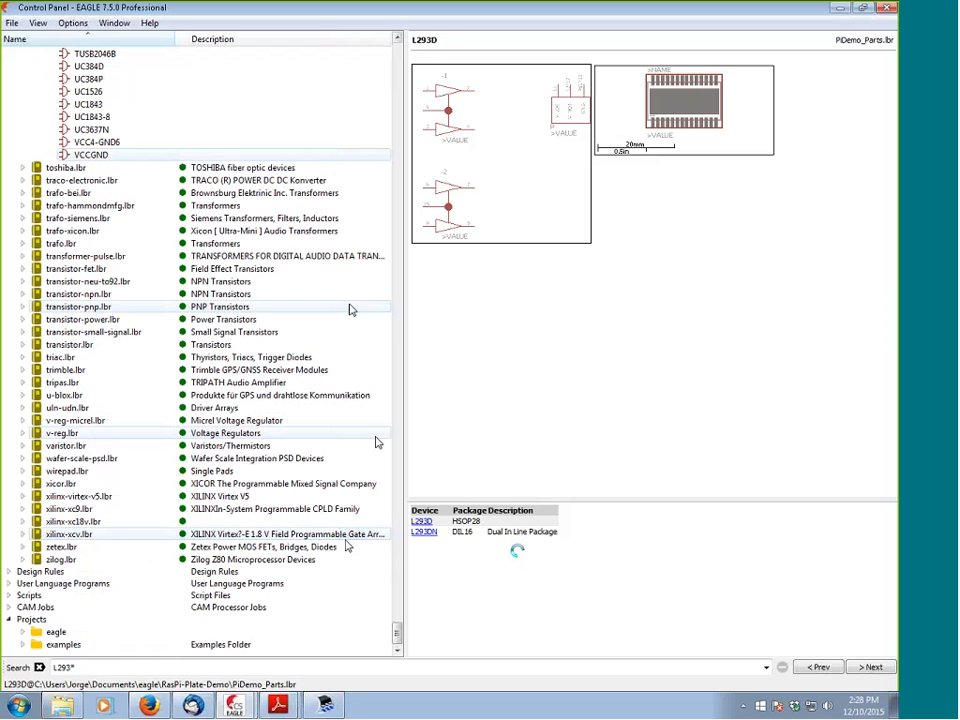
# Find the expanded texas.lbr entry among the libraries and collapse it
pyautogui.scroll(11, 122, 369)
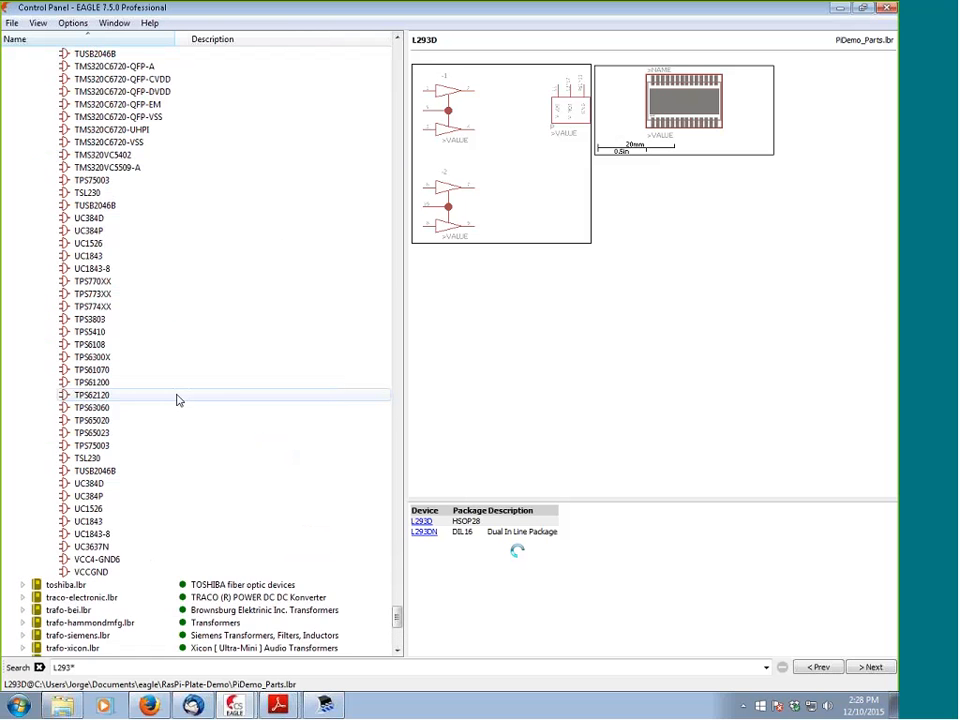
pyautogui.scroll(15, 178, 400)
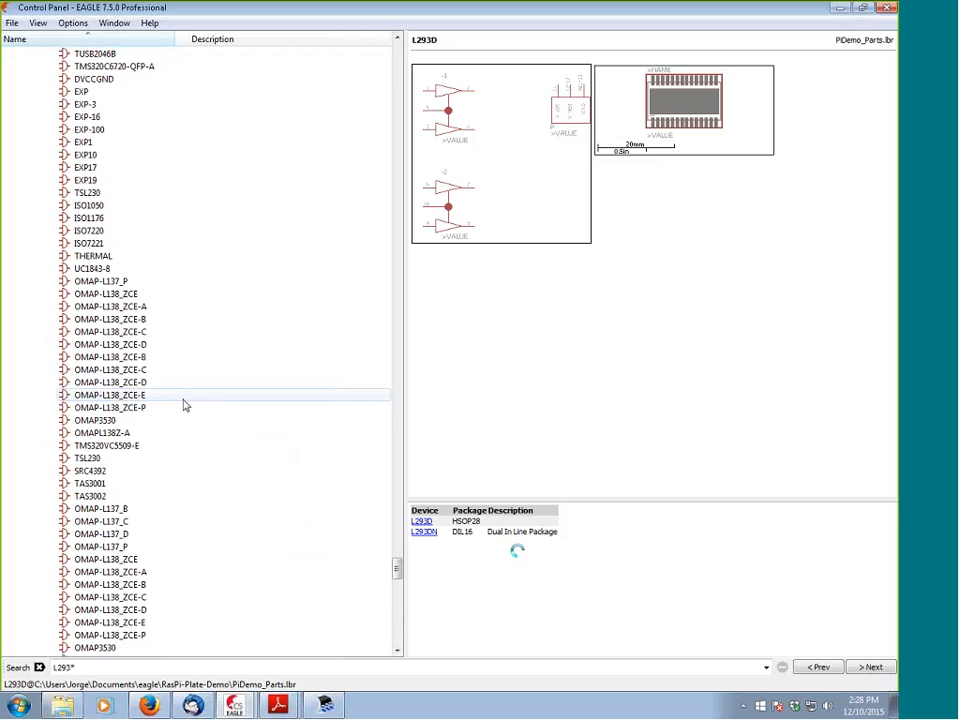
pyautogui.scroll(8, 184, 404)
pyautogui.moveTo(399, 549); pyautogui.dragTo(388, 459)
pyautogui.click(22, 471)
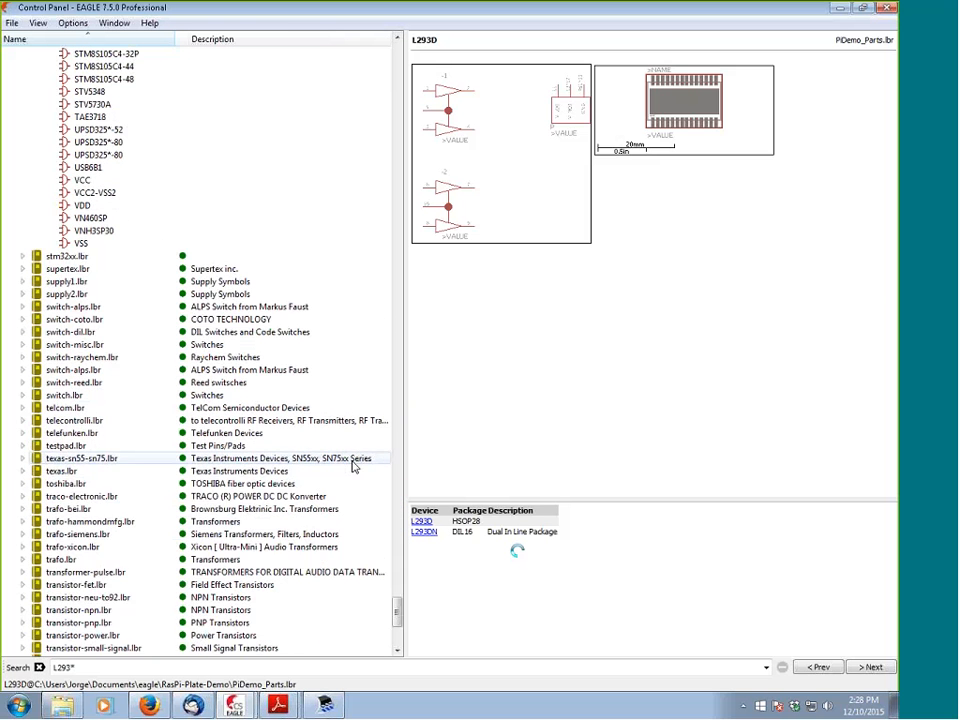
# Copy the L293DD device from st-microelectronics.lbr into the open untitled library
pyautogui.moveTo(396, 612); pyautogui.dragTo(378, 535)
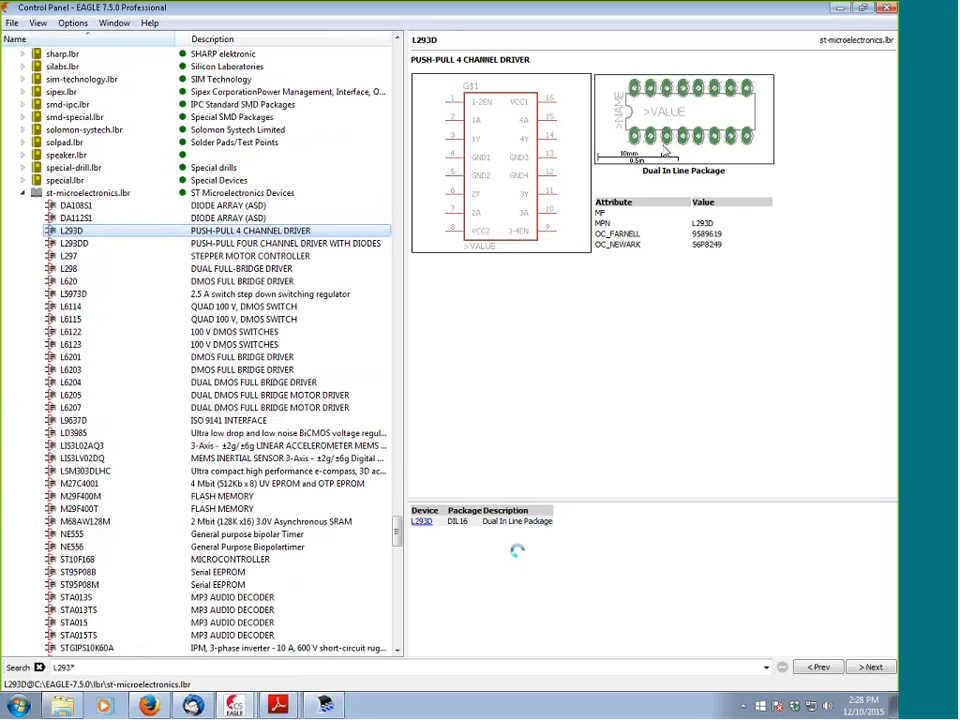
pyautogui.click(88, 245)
pyautogui.rightClick(80, 247)
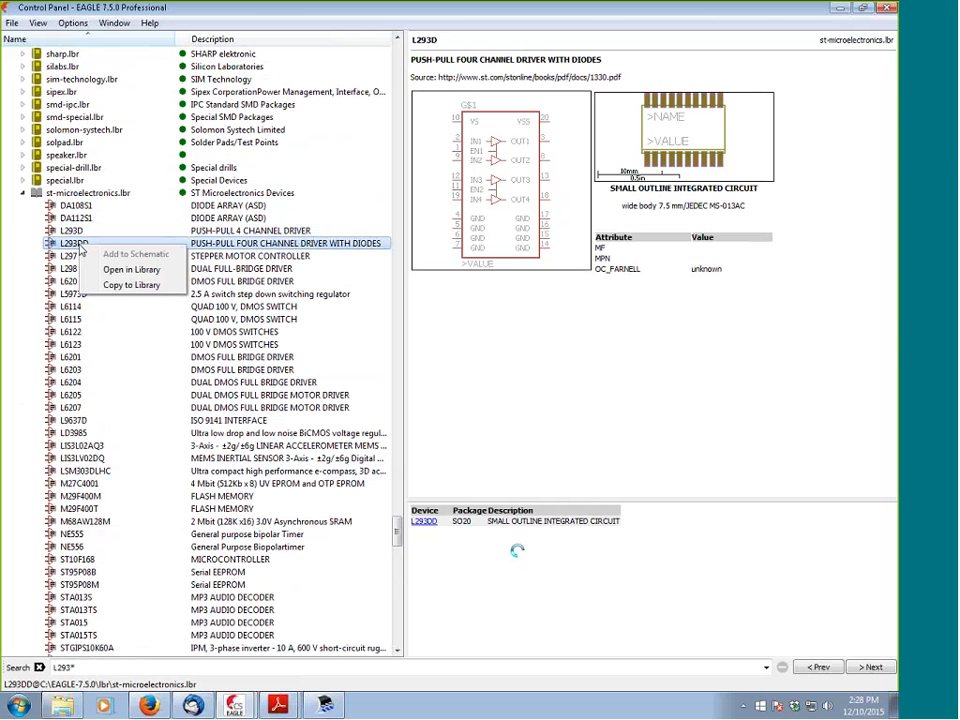
pyautogui.click(131, 285)
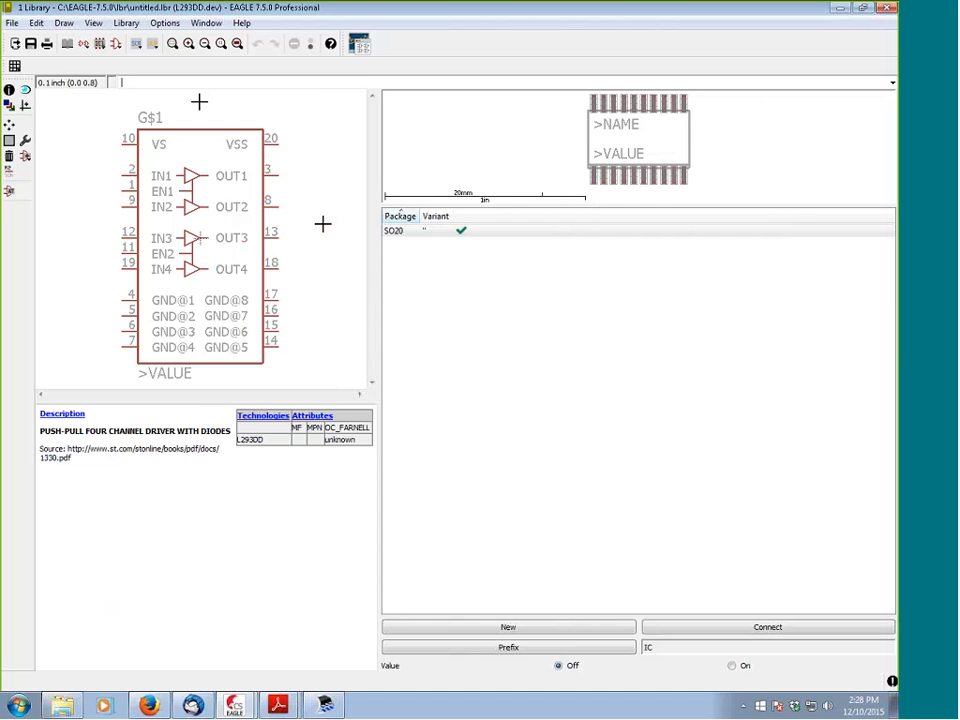
# Show the untitled library's table of contents and point out the copied L293DD device, SO20 package and L293DD symbol
pyautogui.click(67, 43)
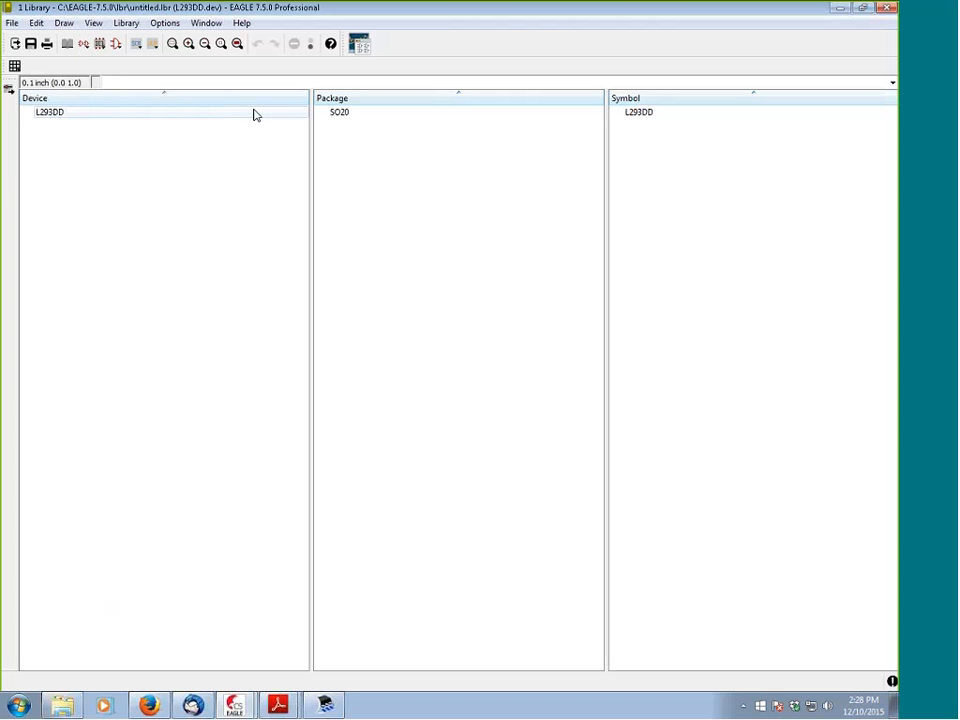
pyautogui.click(105, 114)
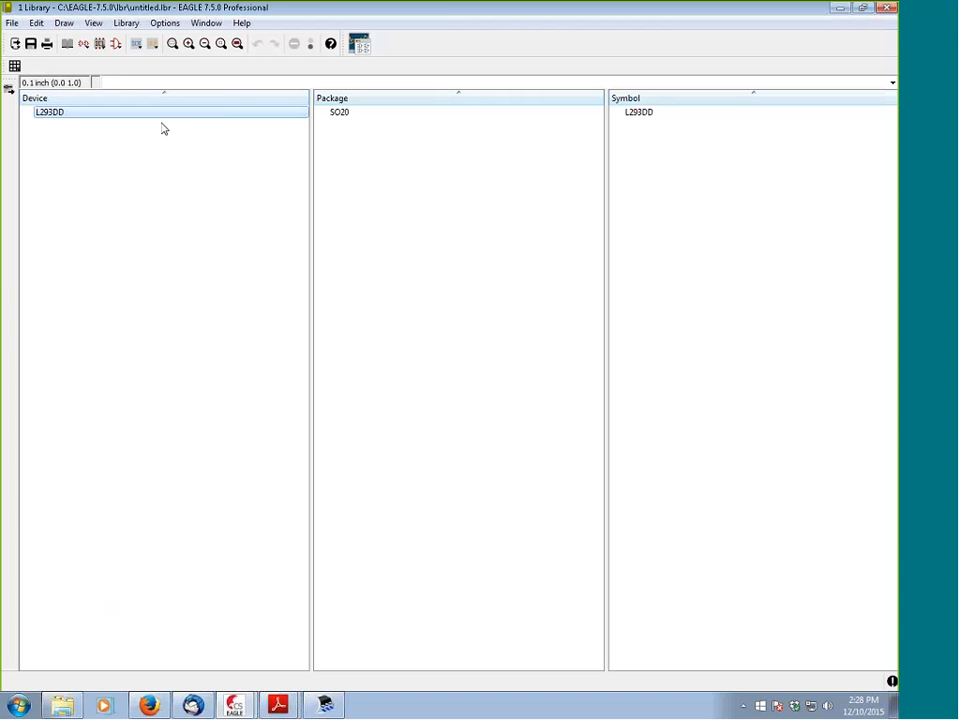
pyautogui.click(336, 114)
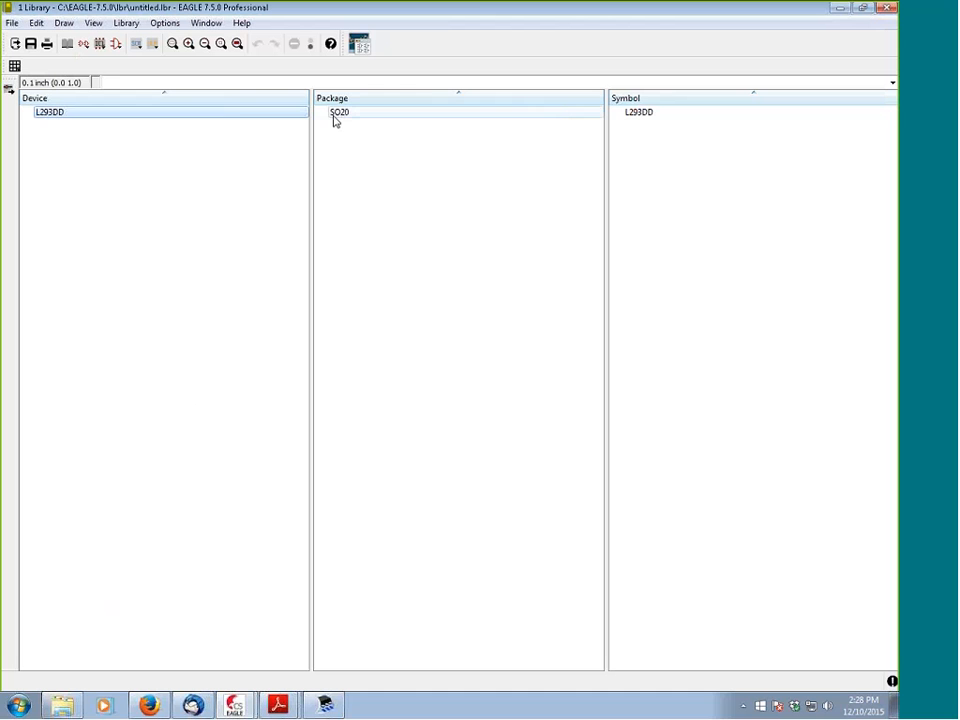
pyautogui.click(390, 114)
pyautogui.click(636, 114)
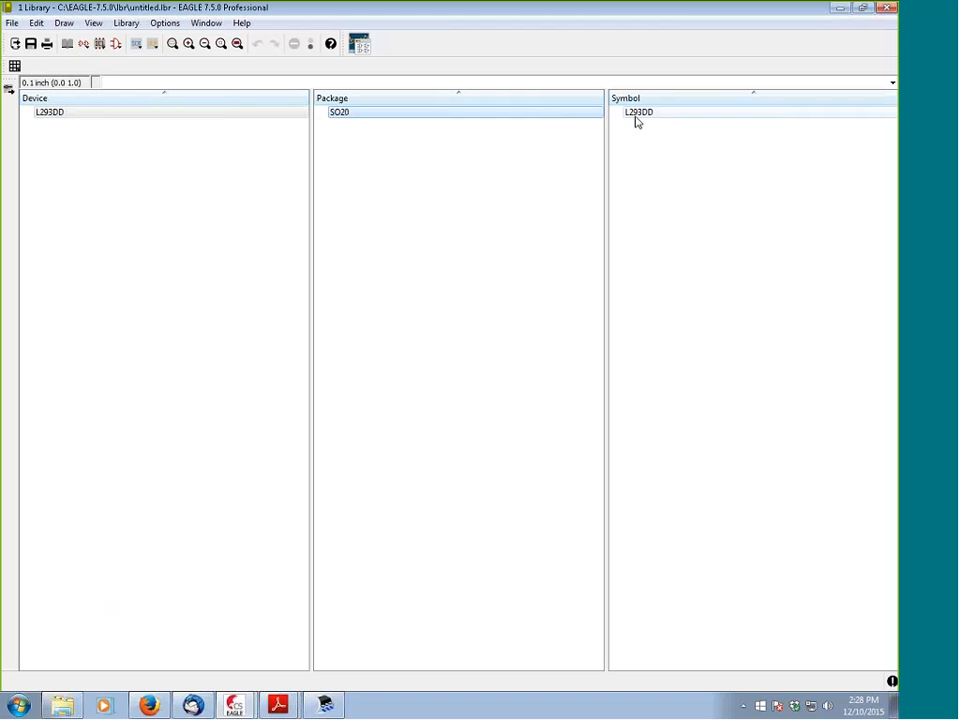
pyautogui.click(636, 114)
pyautogui.click(160, 114)
pyautogui.click(354, 114)
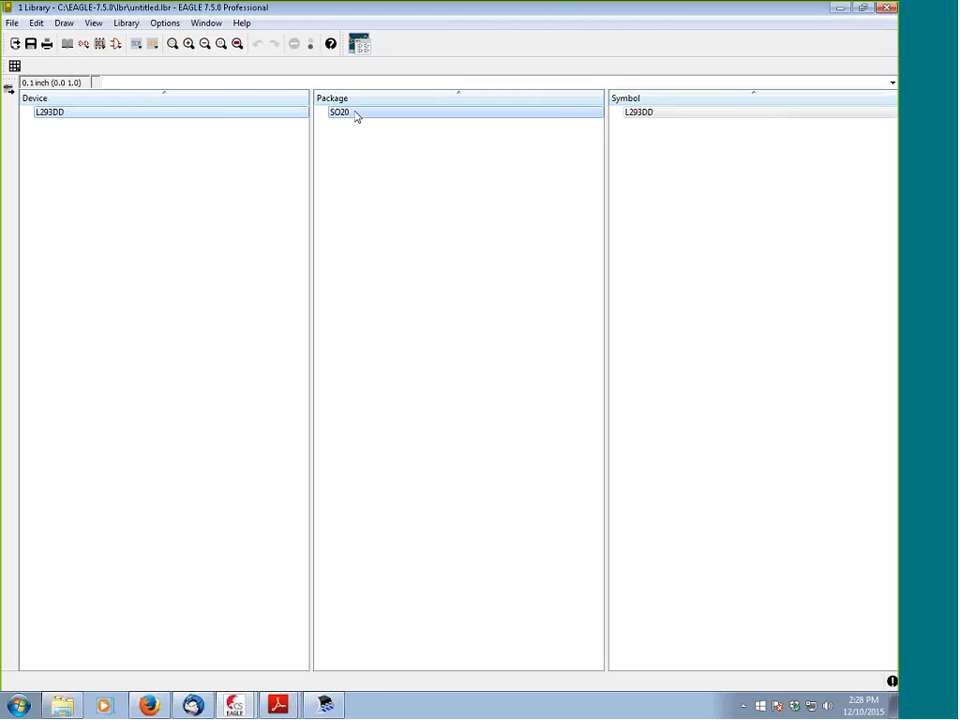
# Open the L293DD symbol for editing and enlarge its drawing area
pyautogui.click(634, 116)
pyautogui.doubleClick(636, 114)
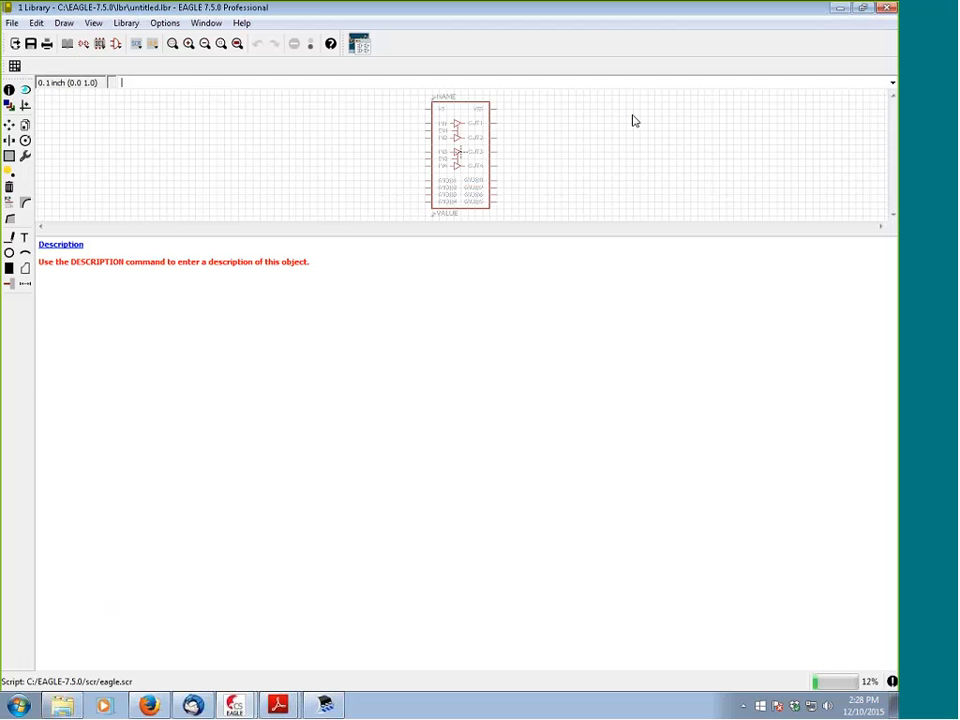
pyautogui.moveTo(461, 237); pyautogui.dragTo(462, 506)
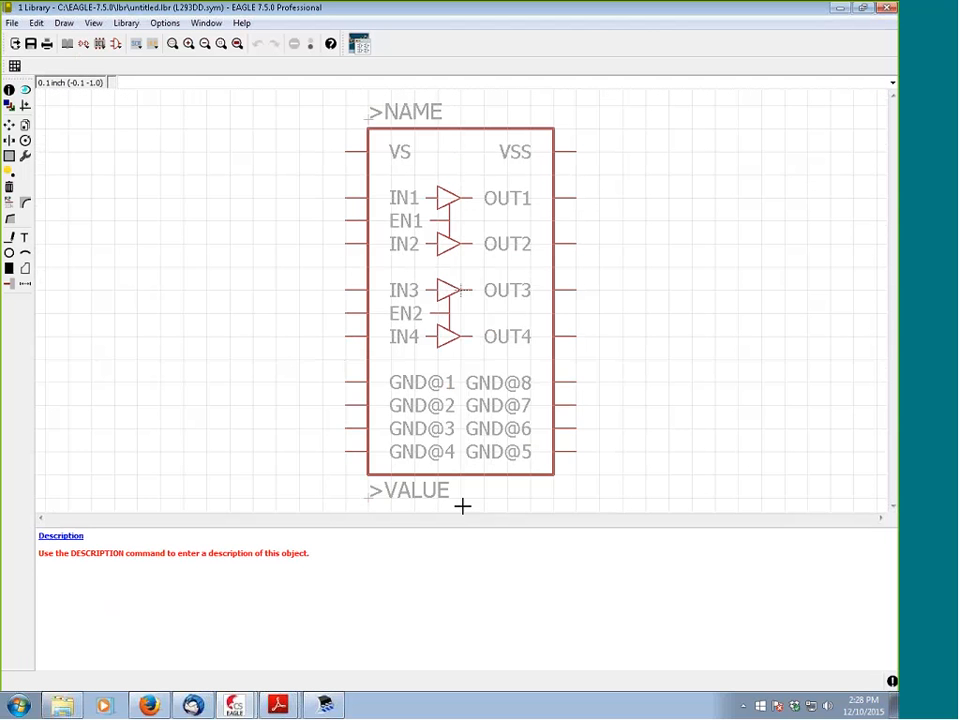
# Return to the library contents, open the SO20 package and enlarge its drawing area
pyautogui.click(67, 44)
pyautogui.doubleClick(357, 114)
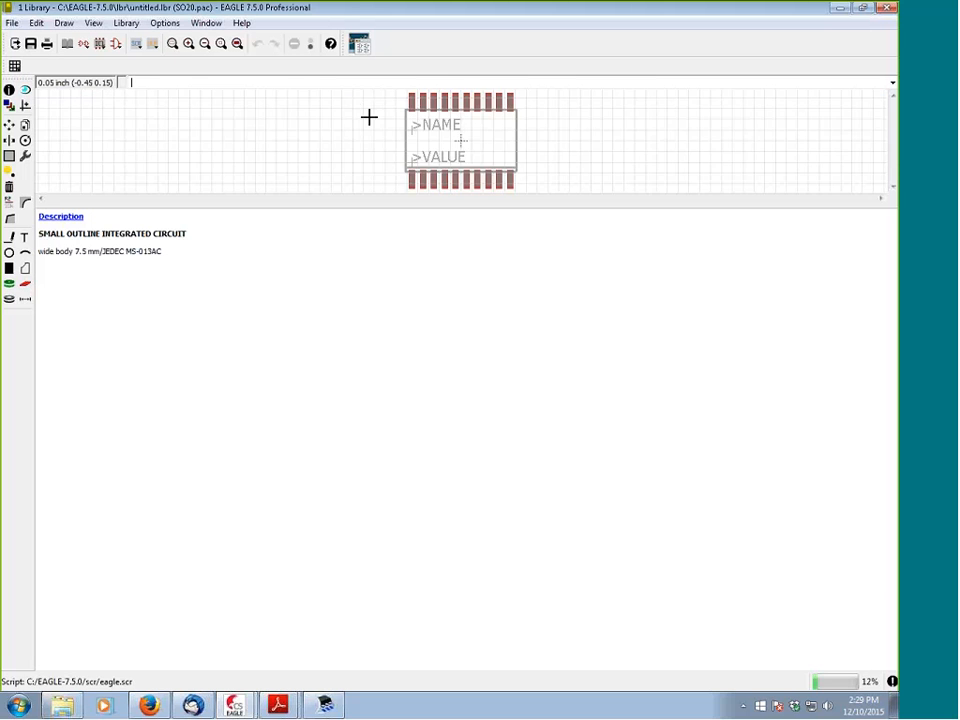
pyautogui.scroll(1, 439, 140)
pyautogui.scroll(-1, 439, 144)
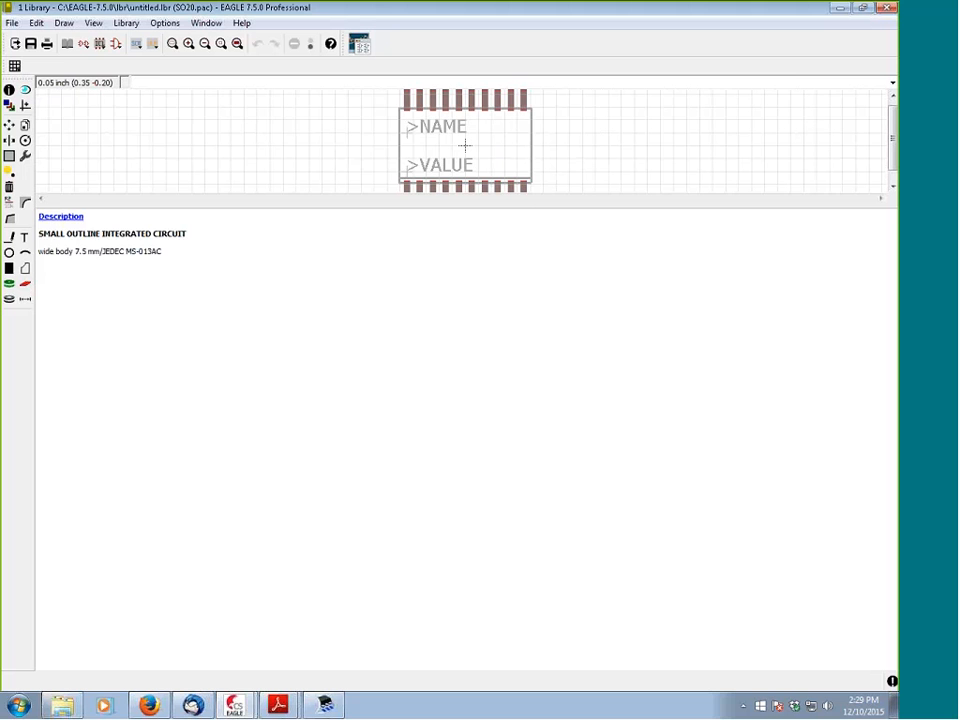
pyautogui.moveTo(536, 205); pyautogui.dragTo(541, 265)
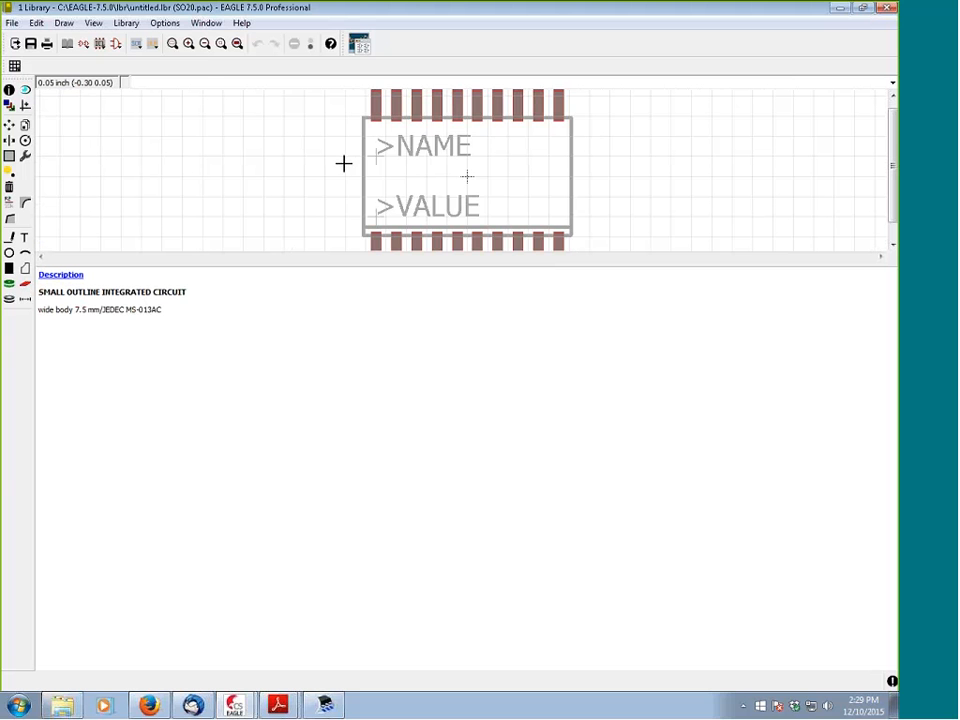
# Check the library's package selection dialog, keep SO20, and open the L293DD device for editing
pyautogui.click(115, 44)
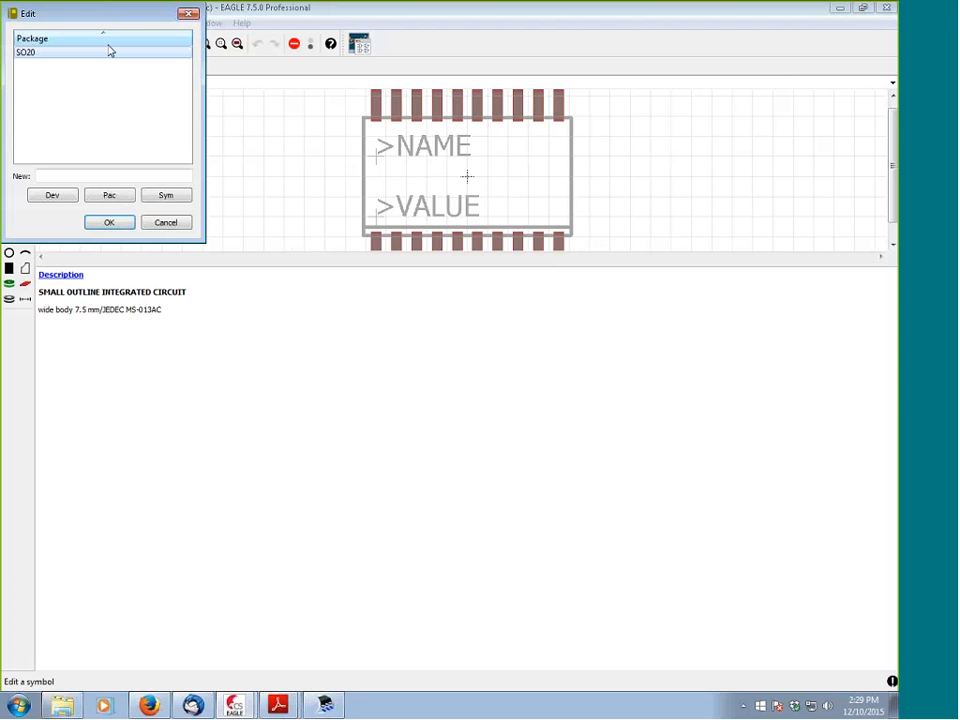
pyautogui.click(109, 222)
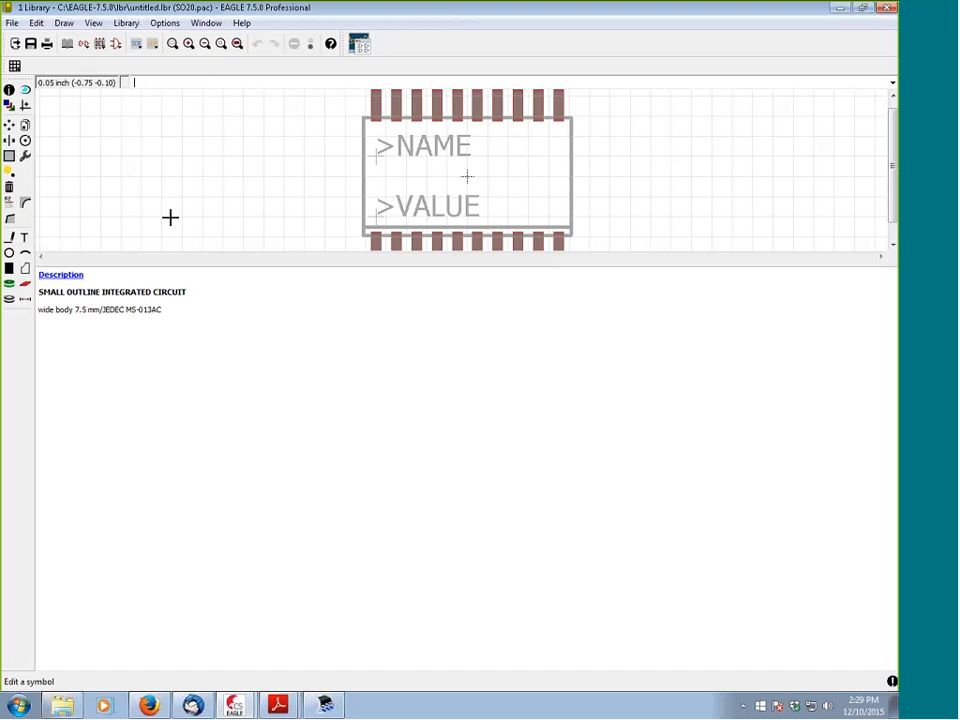
pyautogui.click(83, 44)
pyautogui.click(92, 52)
pyautogui.click(122, 222)
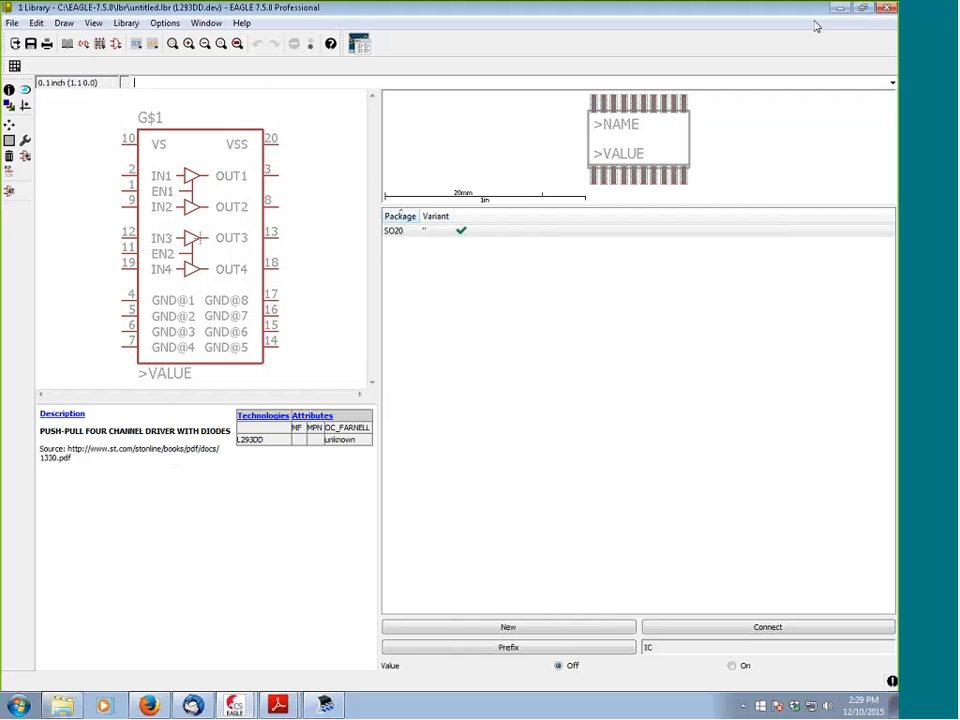
# Return to the library contents and look up which packages the L293DD device uses, selecting SO20
pyautogui.click(68, 44)
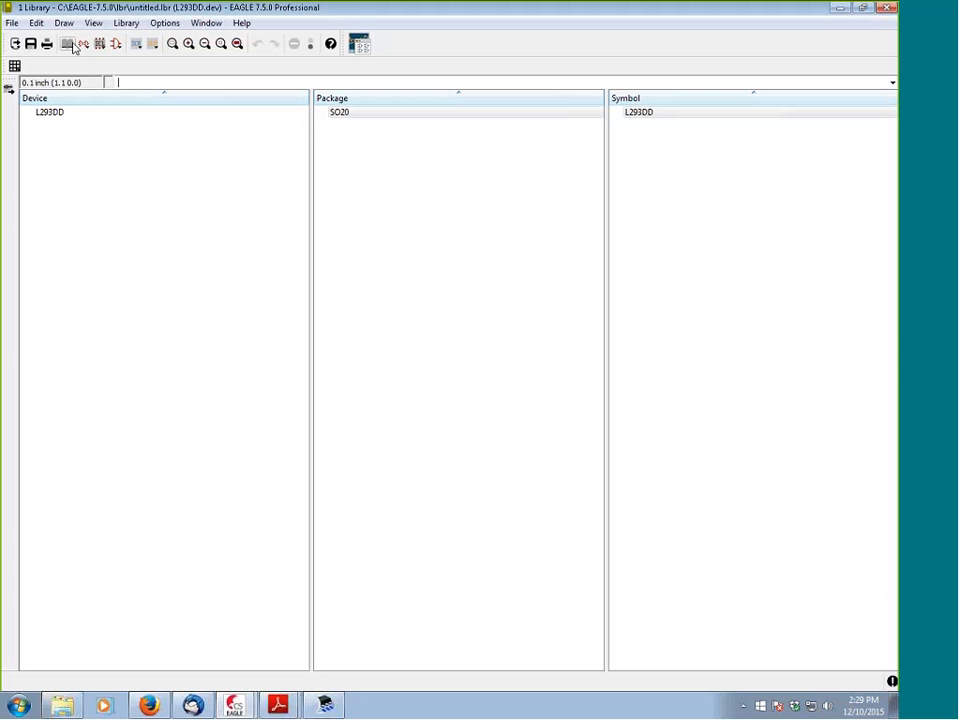
pyautogui.click(646, 114)
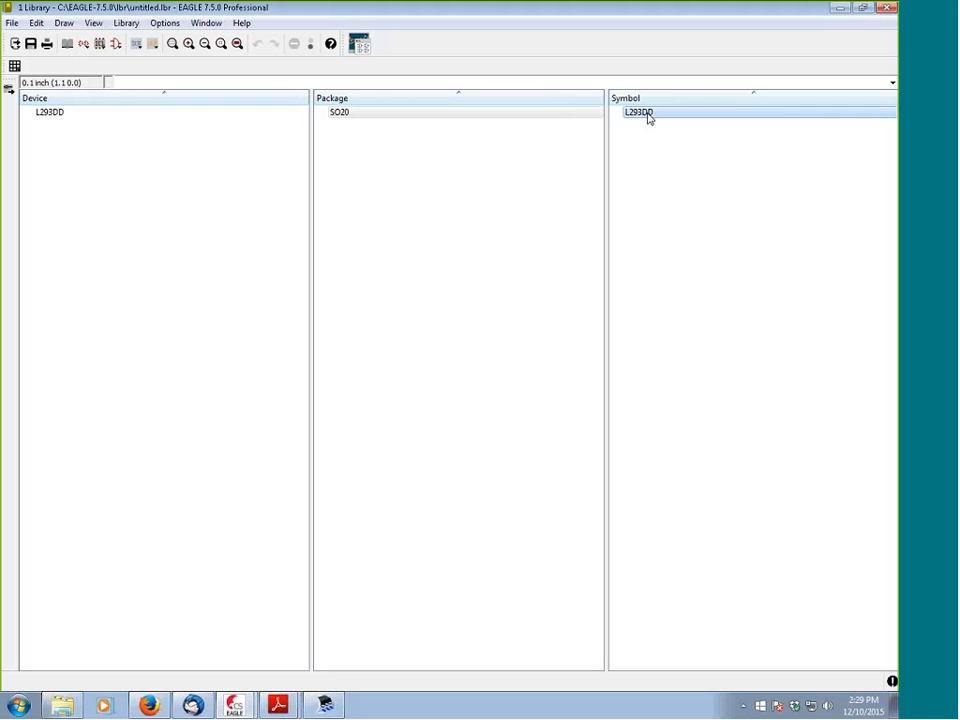
pyautogui.click(559, 113)
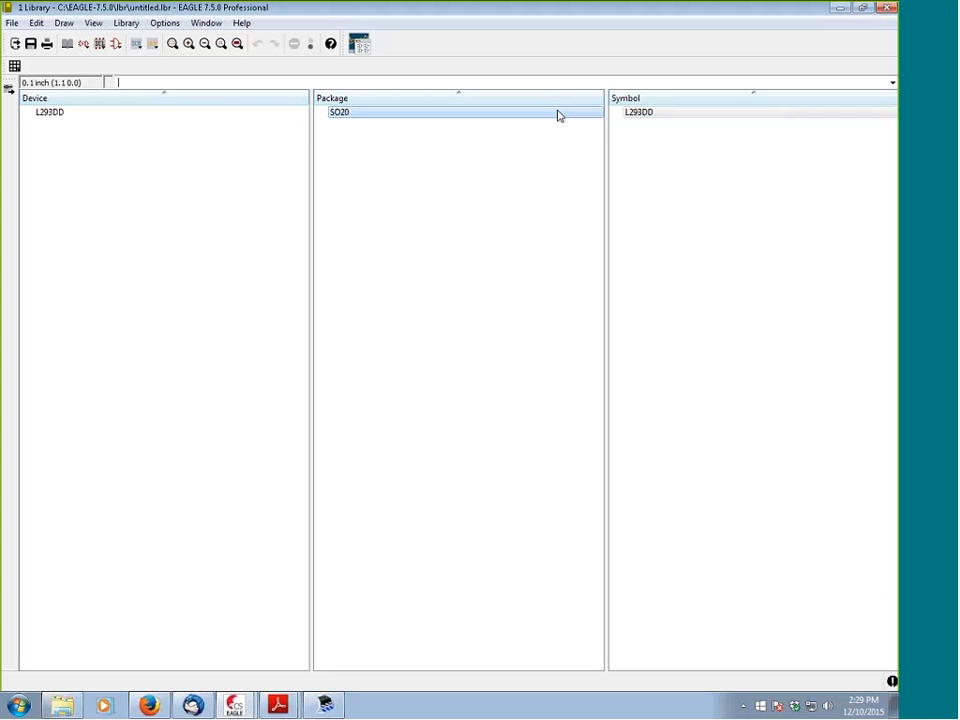
pyautogui.click(191, 117)
pyautogui.rightClick(191, 118)
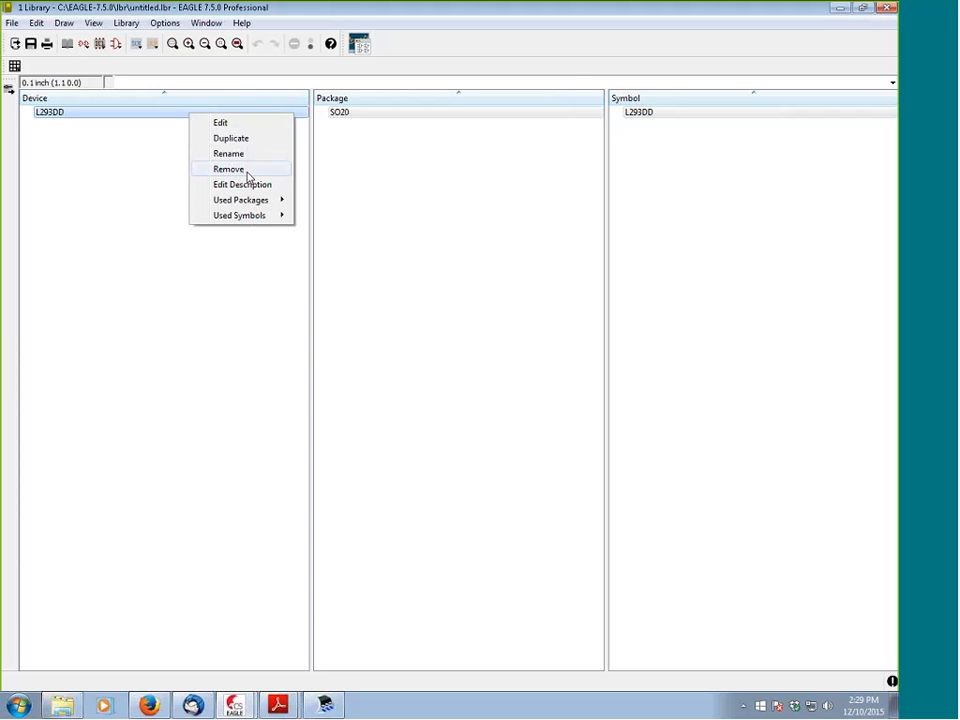
pyautogui.moveTo(266, 204)
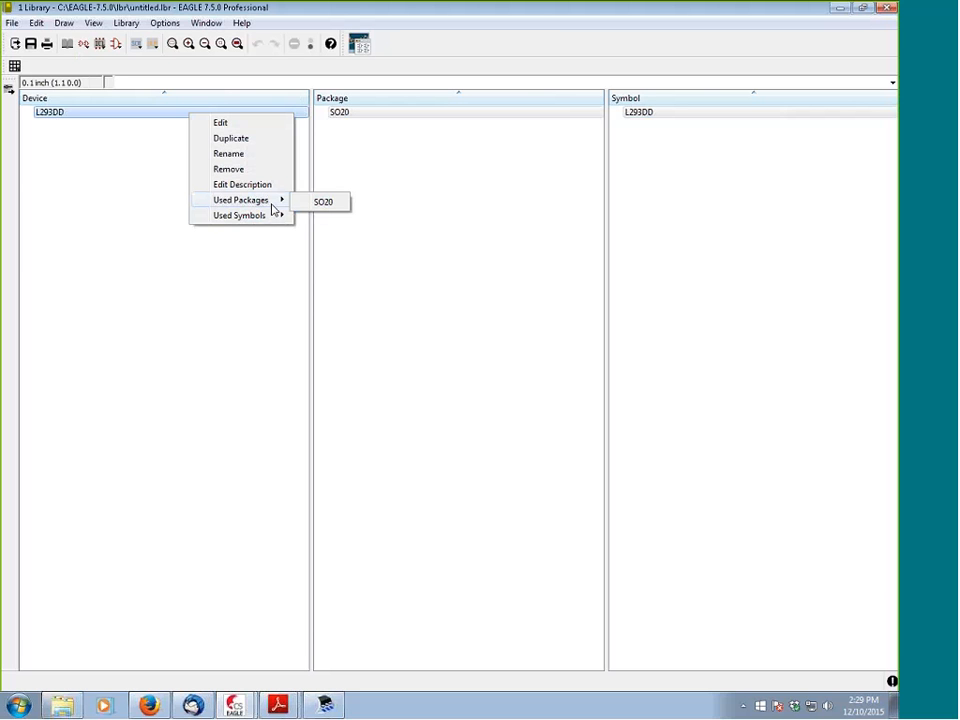
pyautogui.click(322, 202)
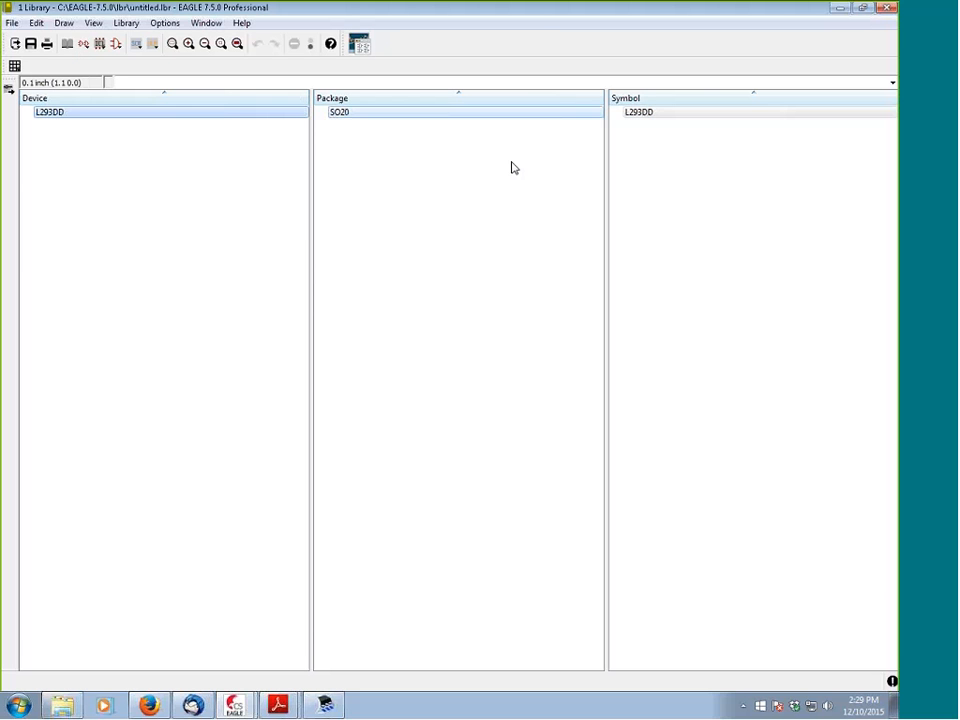
# Review the actions available for the SO20 package, including the device sets using it, without applying any
pyautogui.rightClick(437, 116)
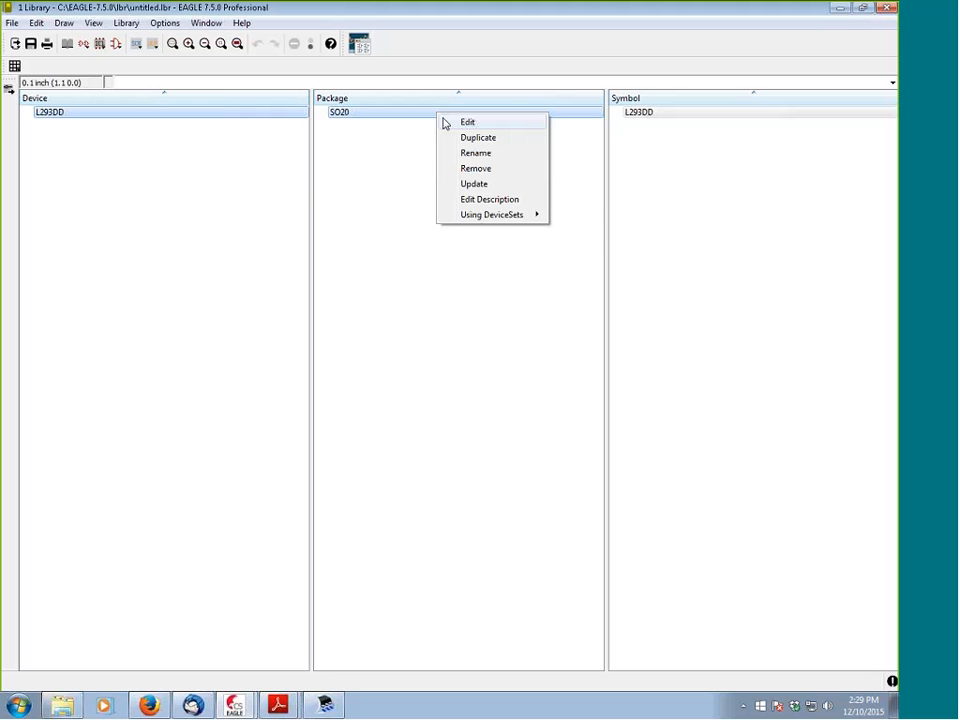
pyautogui.moveTo(501, 218)
pyautogui.click(354, 151)
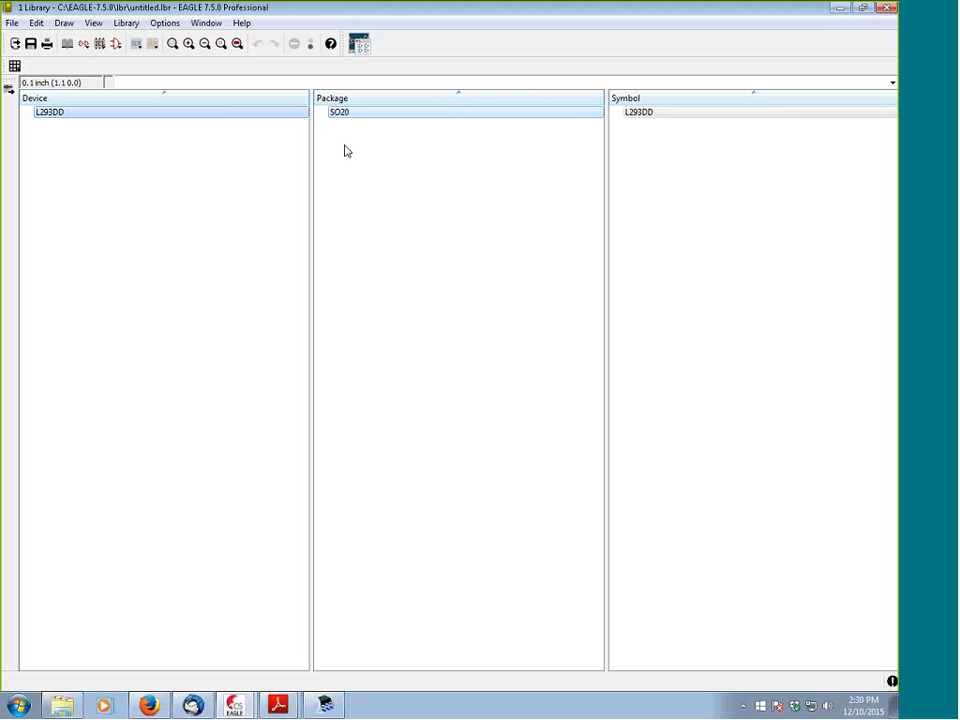
# Try to remove the L293DD symbol from the library while its device still uses it
pyautogui.rightClick(666, 118)
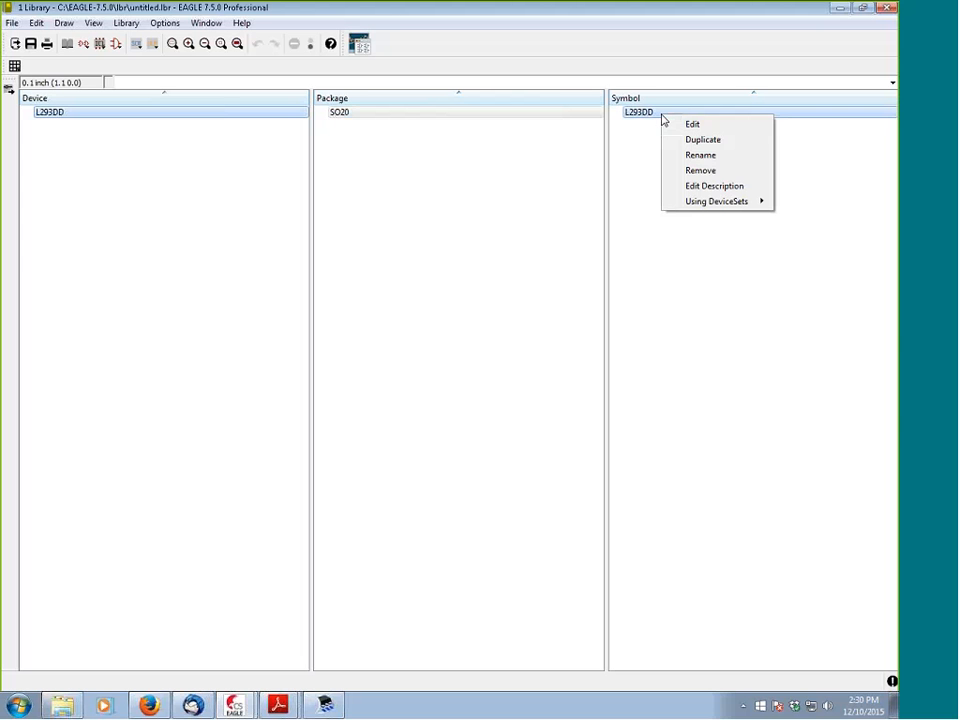
pyautogui.click(708, 172)
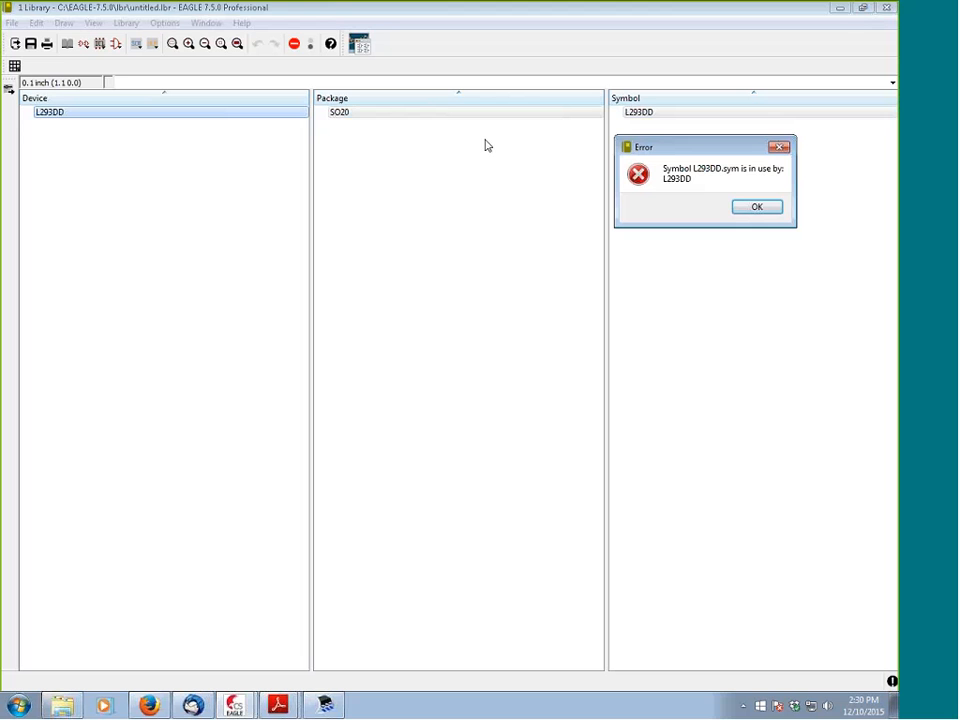
pyautogui.press('Return')
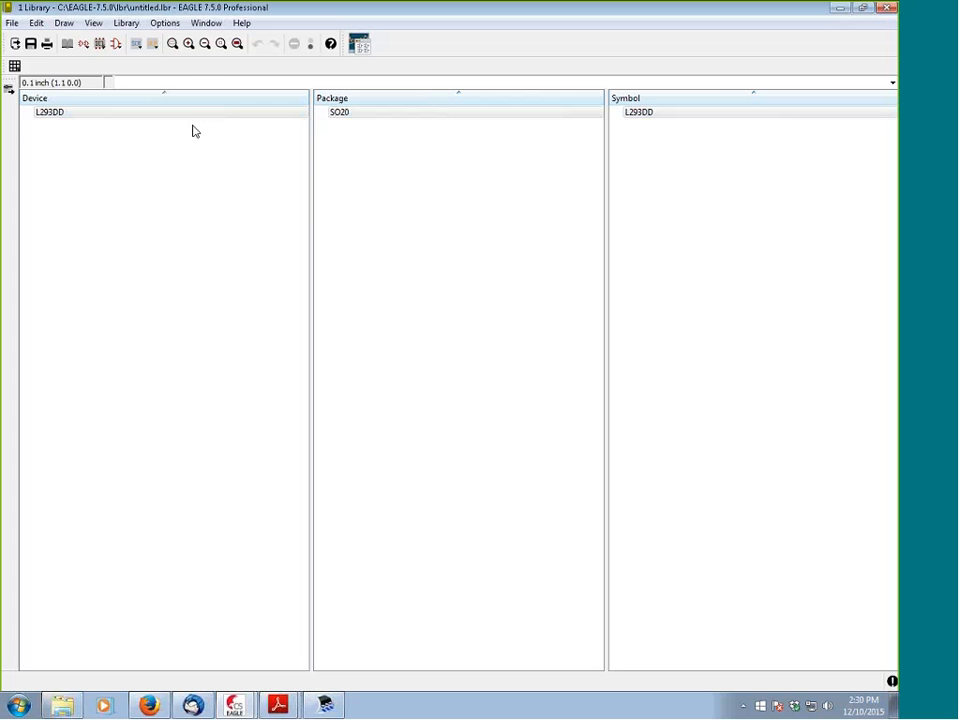
# Remove the L293DD device from the untitled library
pyautogui.rightClick(183, 117)
pyautogui.click(230, 171)
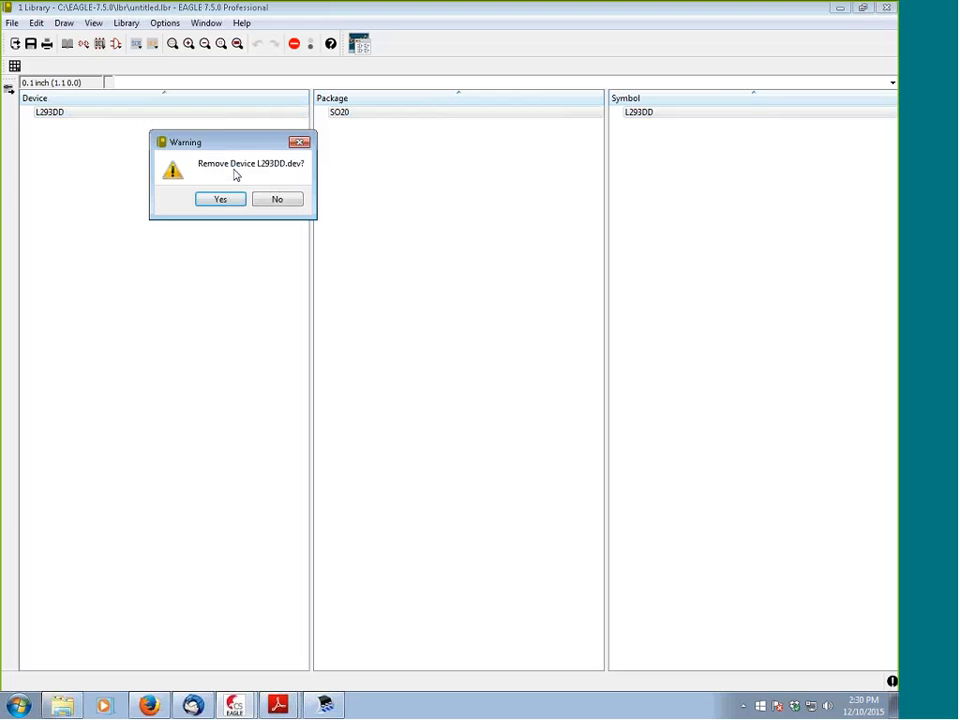
pyautogui.click(216, 200)
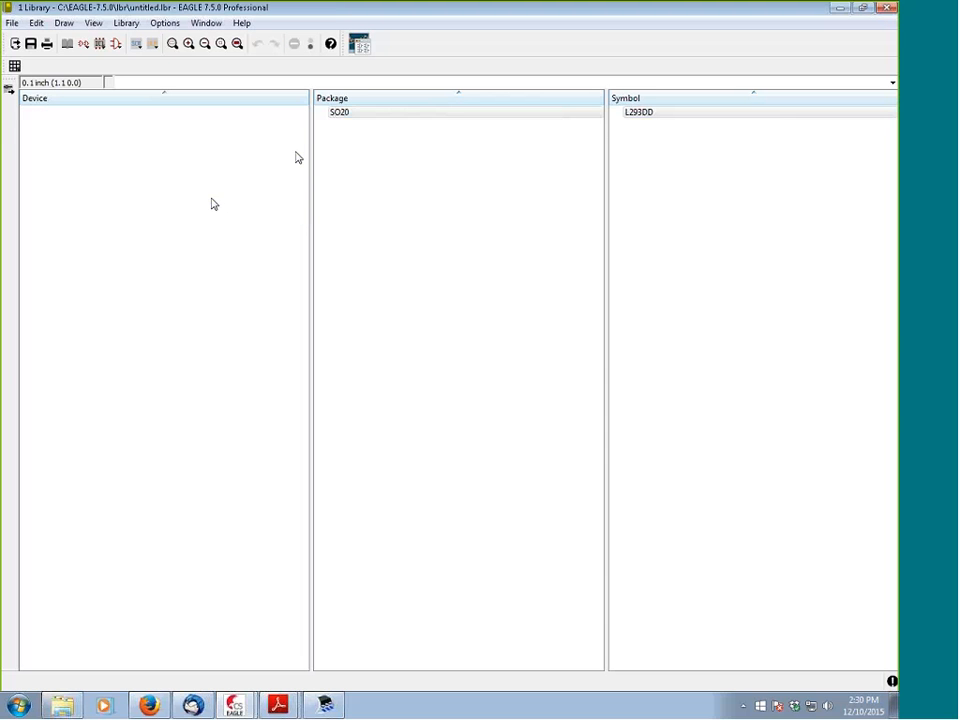
# Remove the L293DD symbol and the SO20 package from the untitled library
pyautogui.click(487, 117)
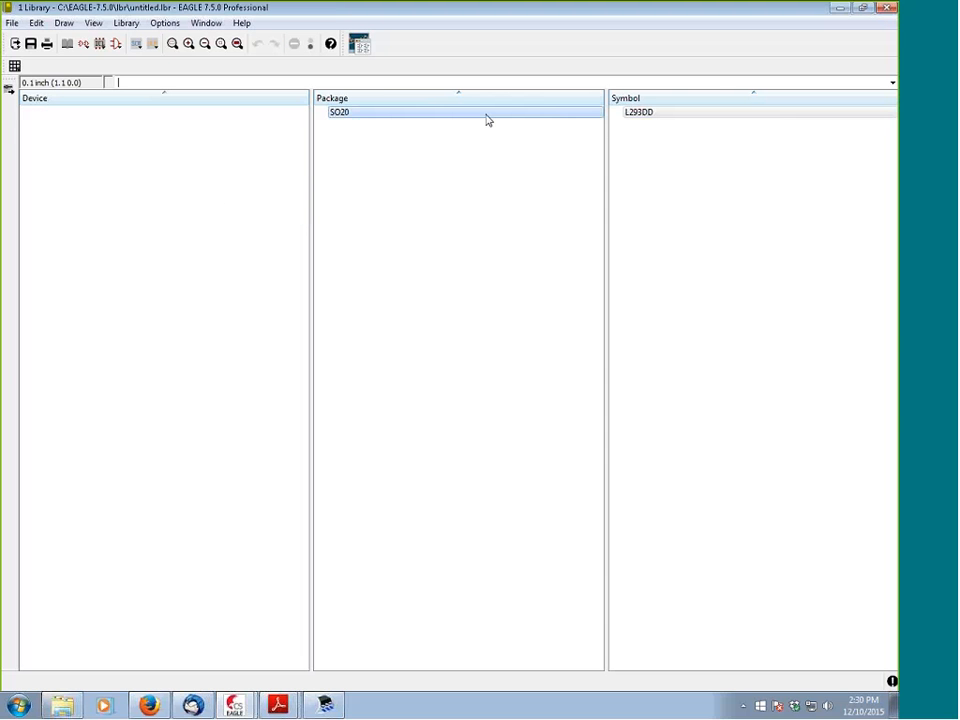
pyautogui.rightClick(645, 112)
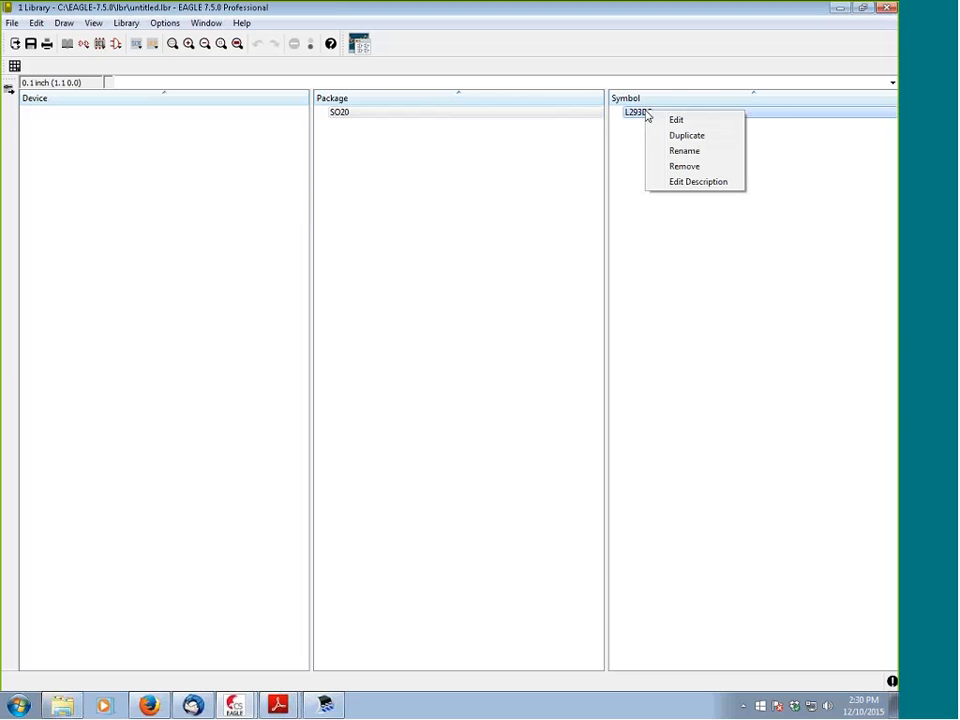
pyautogui.click(678, 165)
pyautogui.click(656, 204)
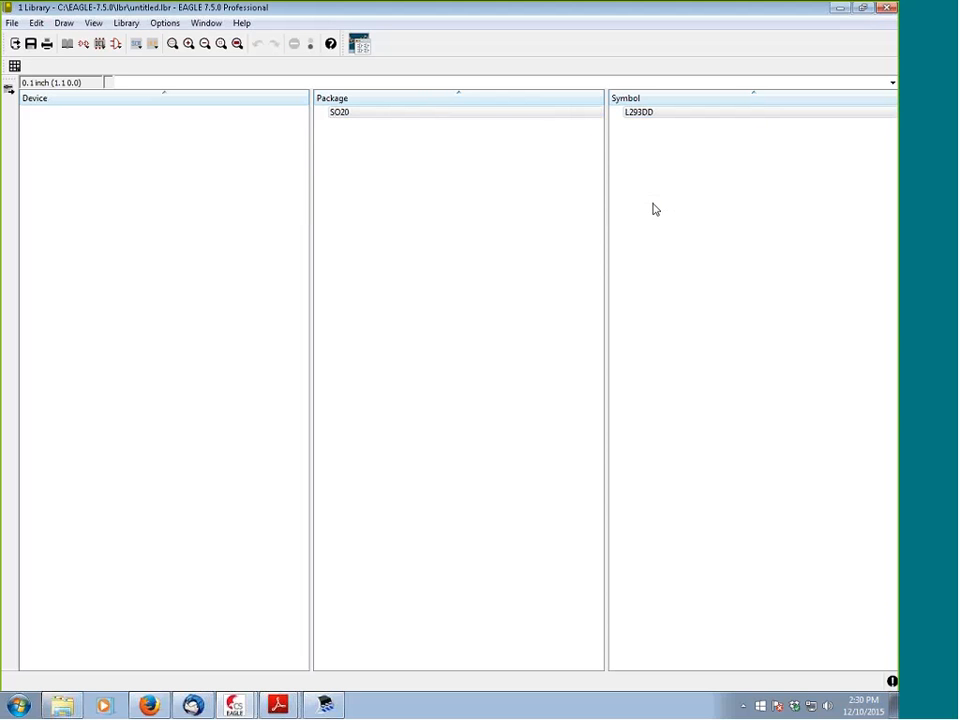
pyautogui.rightClick(475, 118)
pyautogui.click(512, 168)
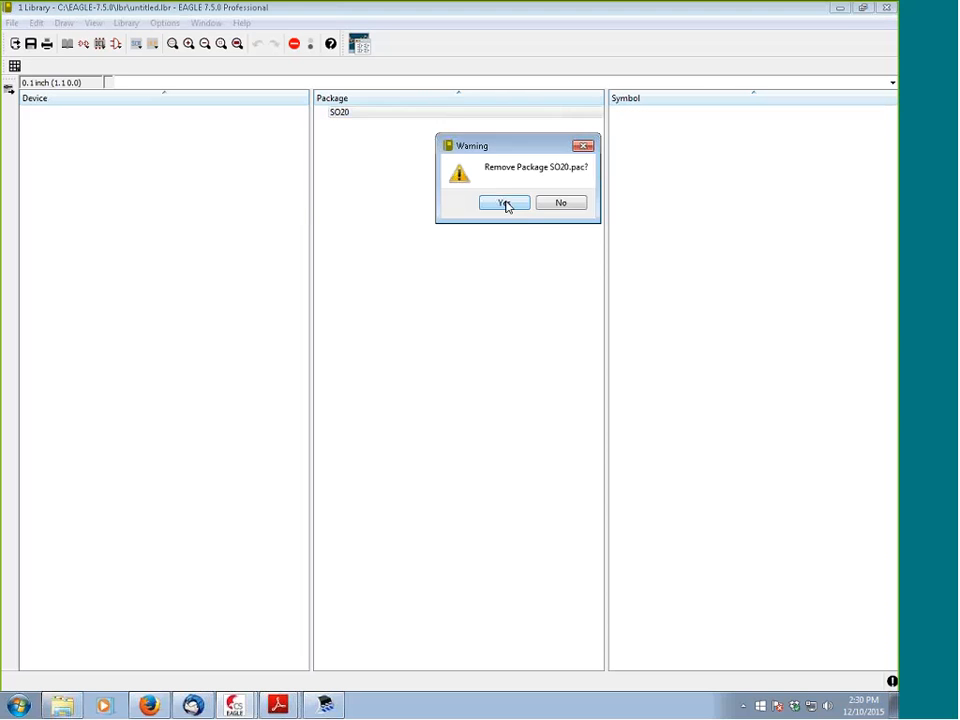
pyautogui.click(502, 204)
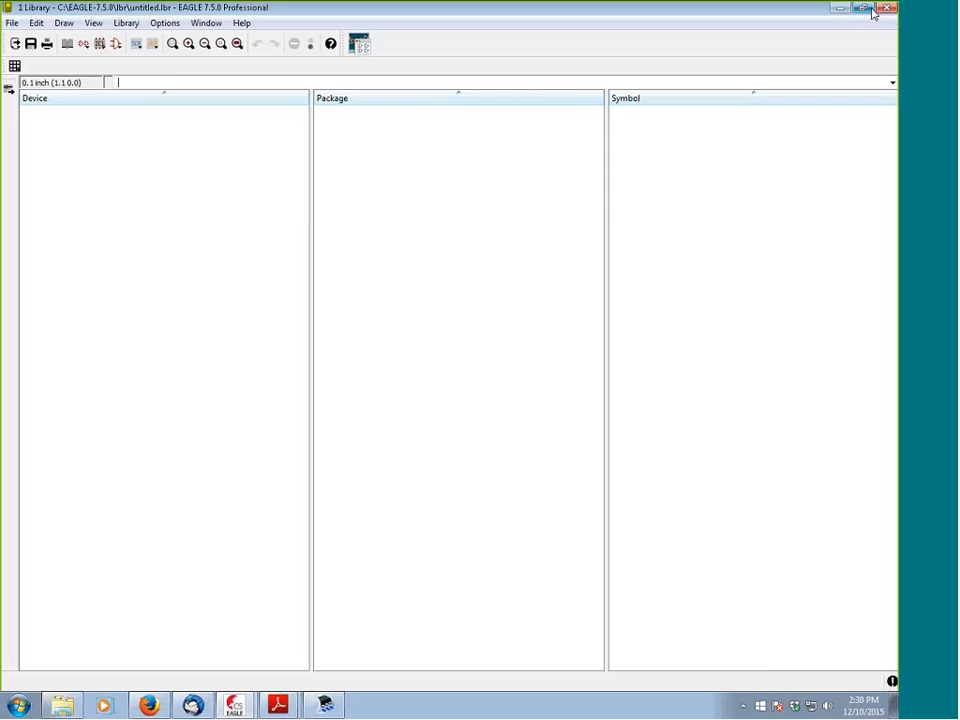
# Copy the L293D device from st-microelectronics.lbr into the untitled library
pyautogui.click(841, 8)
pyautogui.click(112, 232)
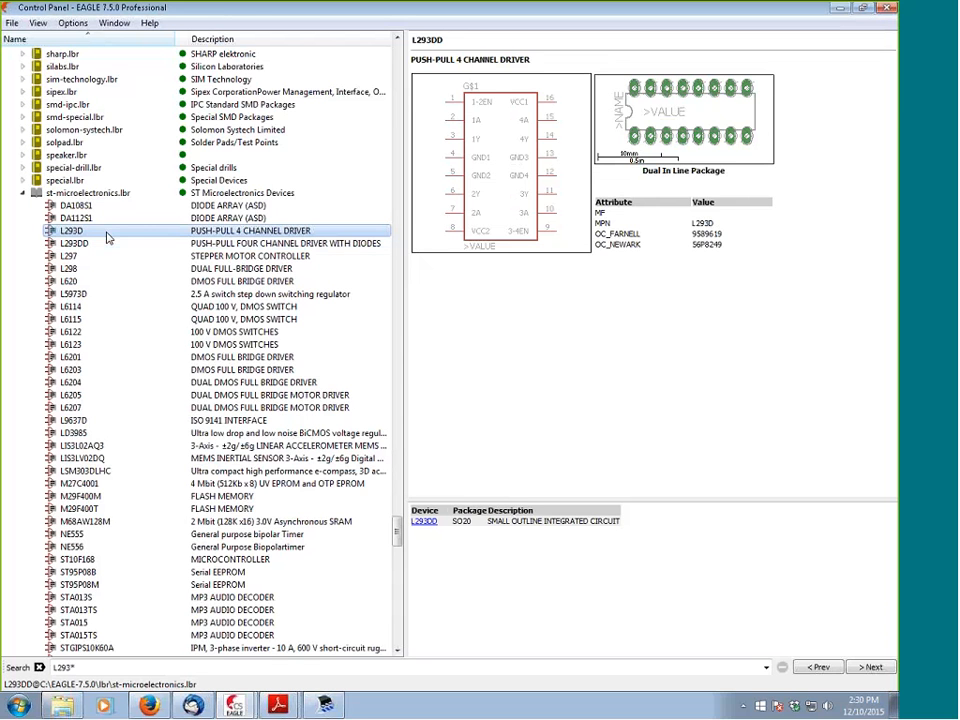
pyautogui.rightClick(112, 232)
pyautogui.click(160, 269)
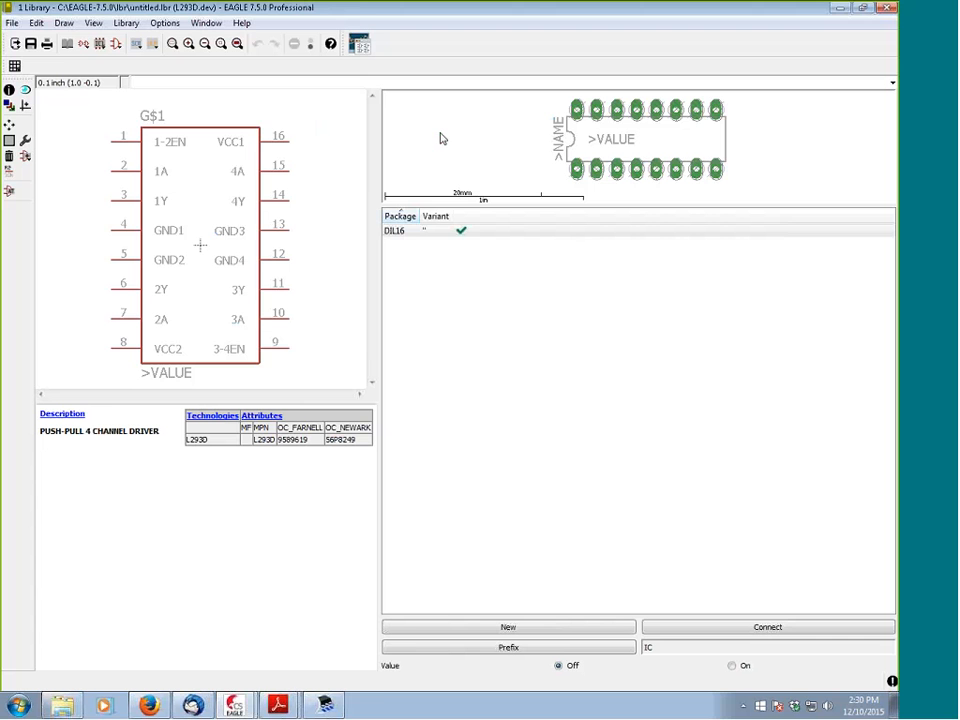
# Switch to Adobe Reader and check the logic diagram in Datasheets_and_info.pdf, minimizing the document when done
pyautogui.click(278, 706)
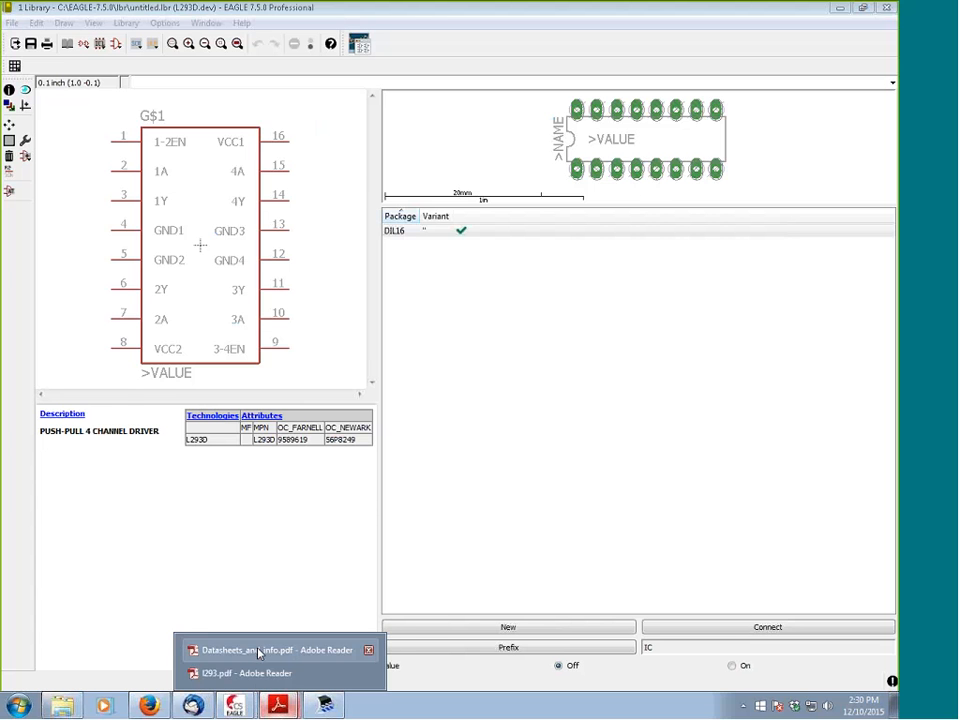
pyautogui.click(258, 651)
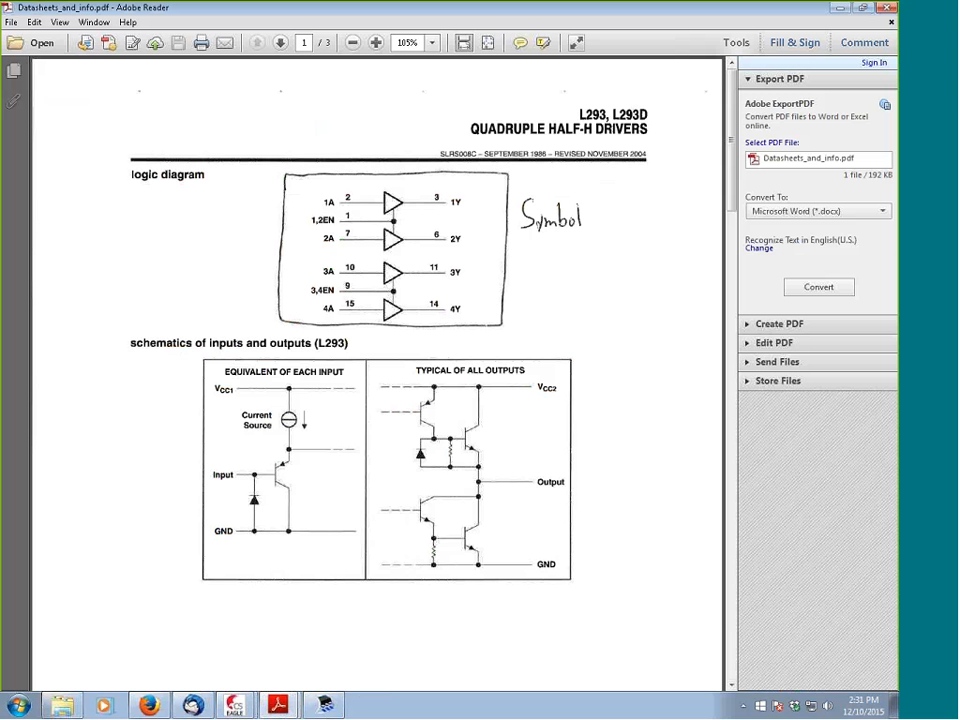
pyautogui.click(839, 8)
# Place l293.pdf beside the L293D symbol and compare its pins with the datasheet pinout, minimizing the datasheet when done
pyautogui.click(278, 706)
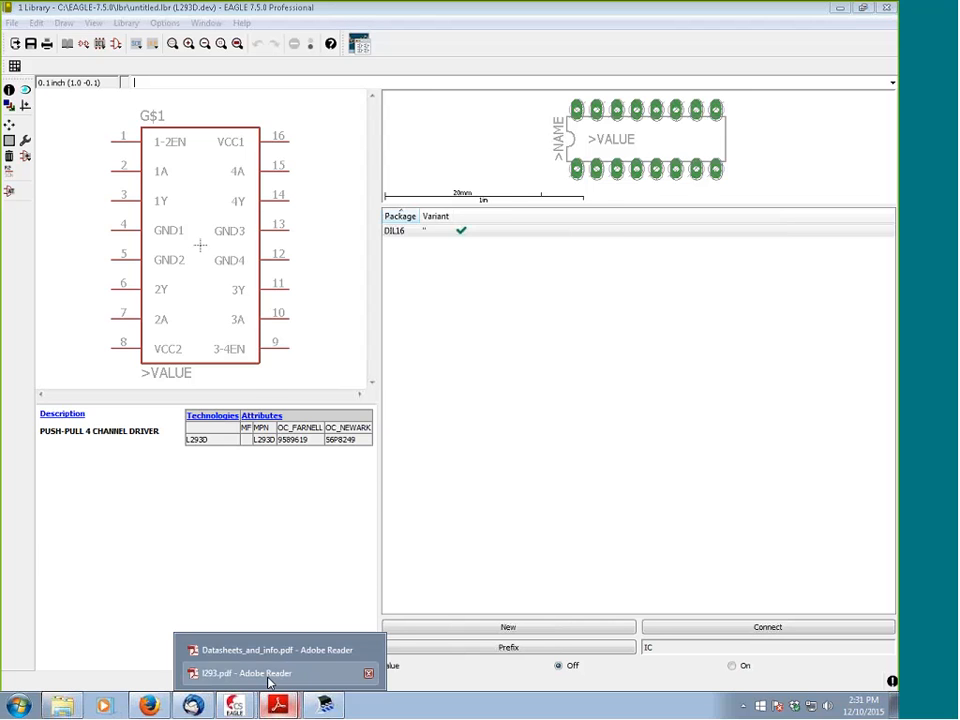
pyautogui.click(250, 674)
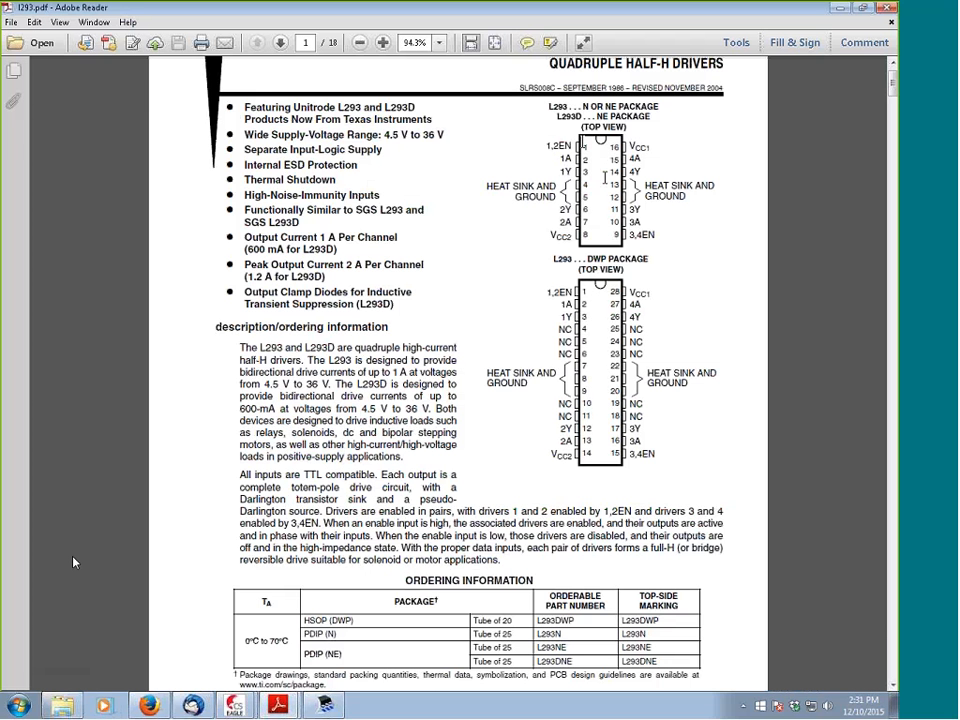
pyautogui.click(865, 9)
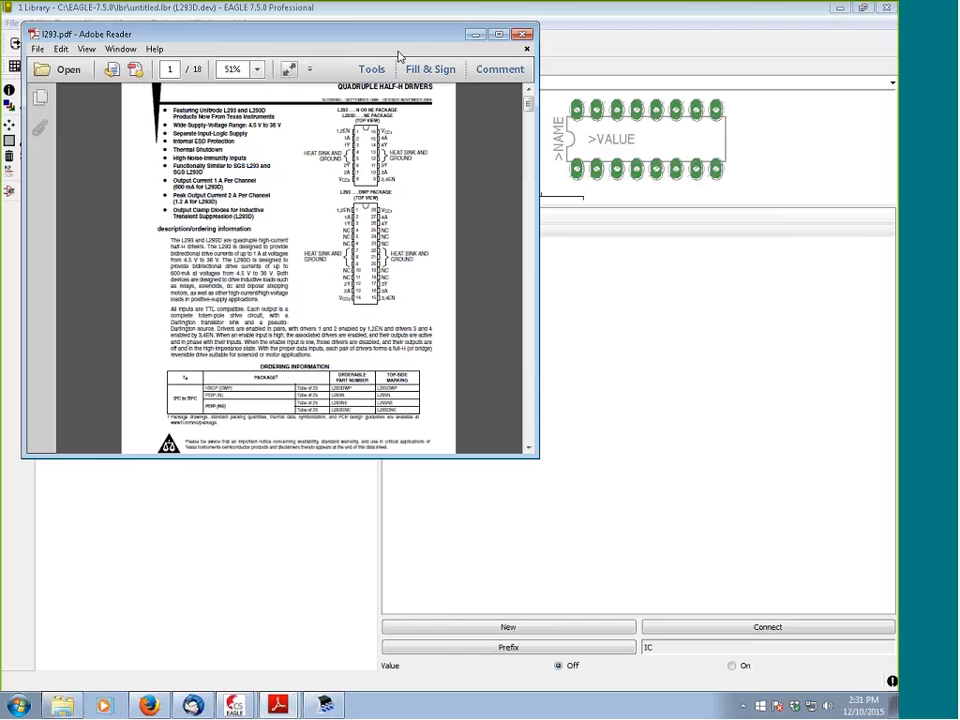
pyautogui.moveTo(309, 38); pyautogui.dragTo(634, 140)
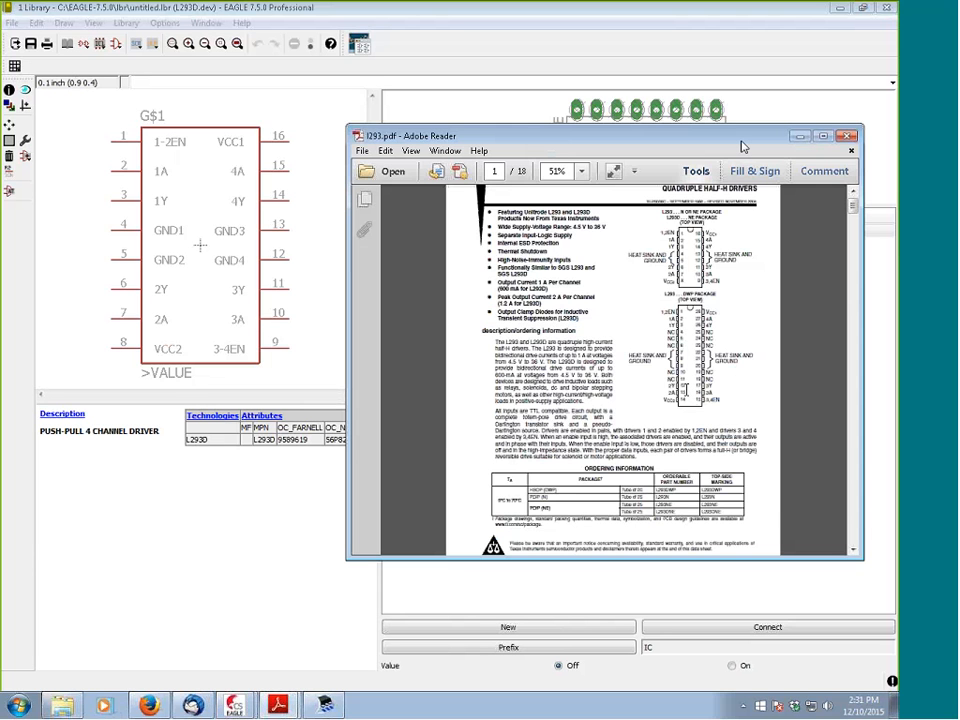
pyautogui.click(800, 136)
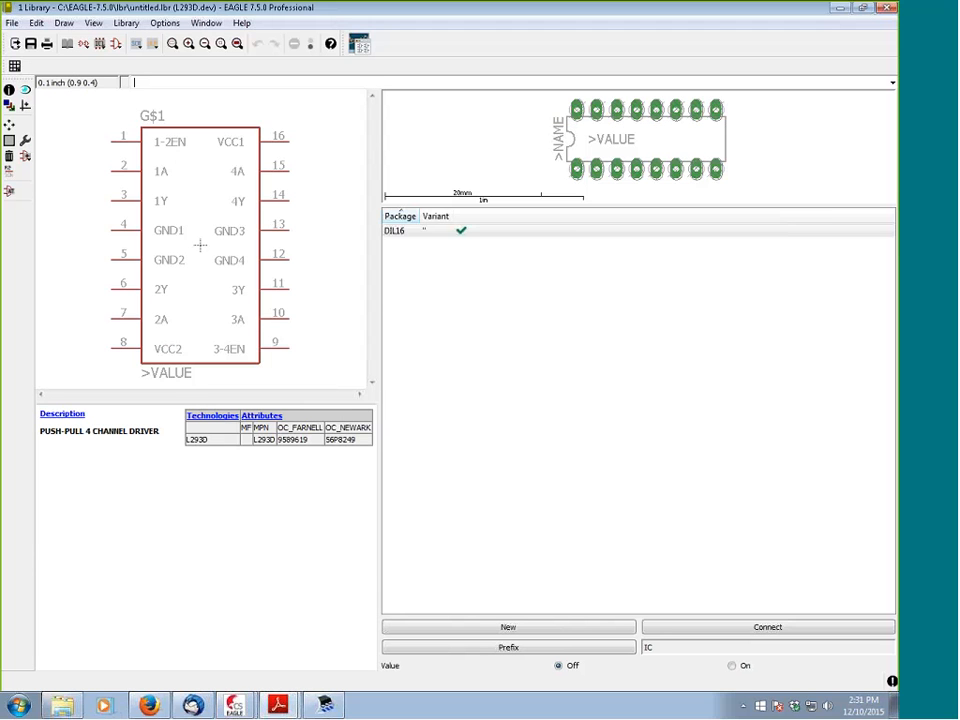
# Examine the package types in the ordering information table of l293.pdf at full window size, and return to the EAGLE Control Panel
pyautogui.click(841, 9)
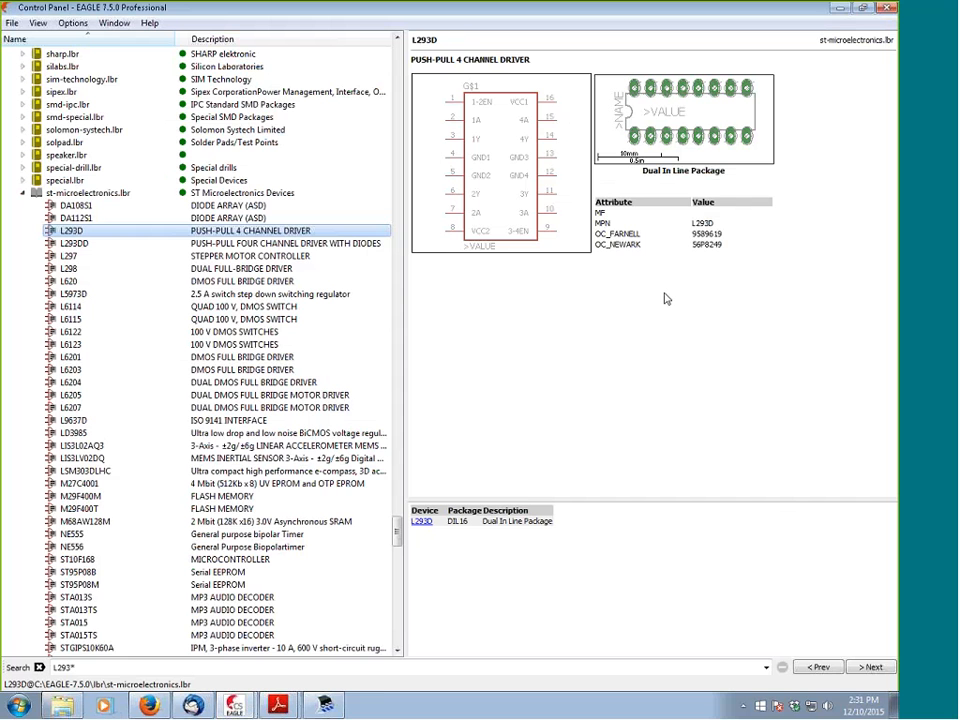
pyautogui.click(278, 705)
pyautogui.click(255, 674)
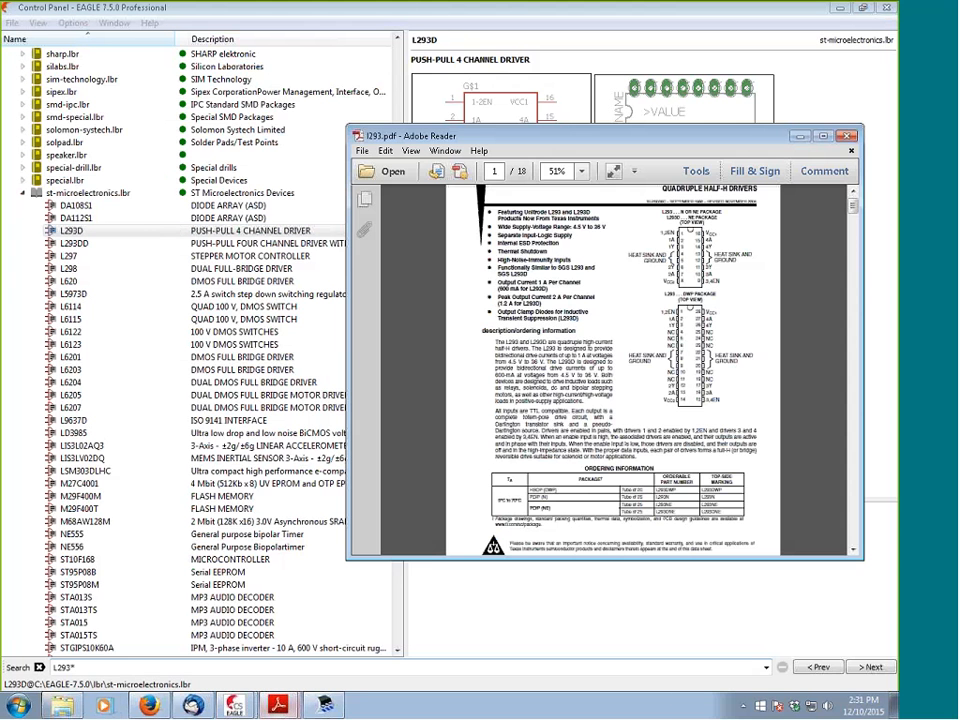
pyautogui.click(821, 138)
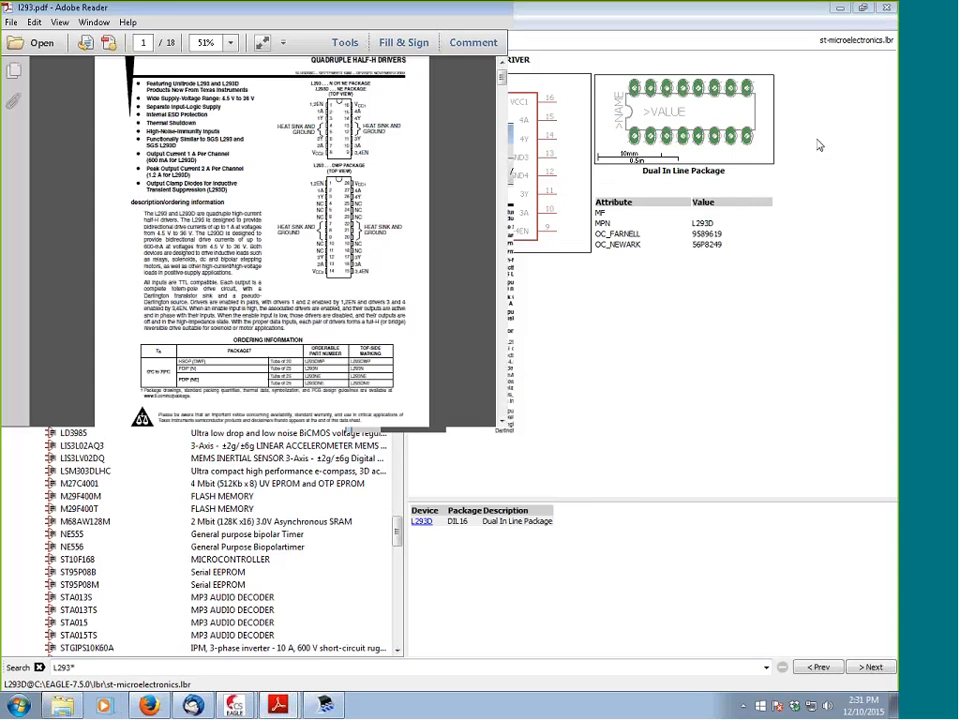
pyautogui.scroll(-1, 313, 620)
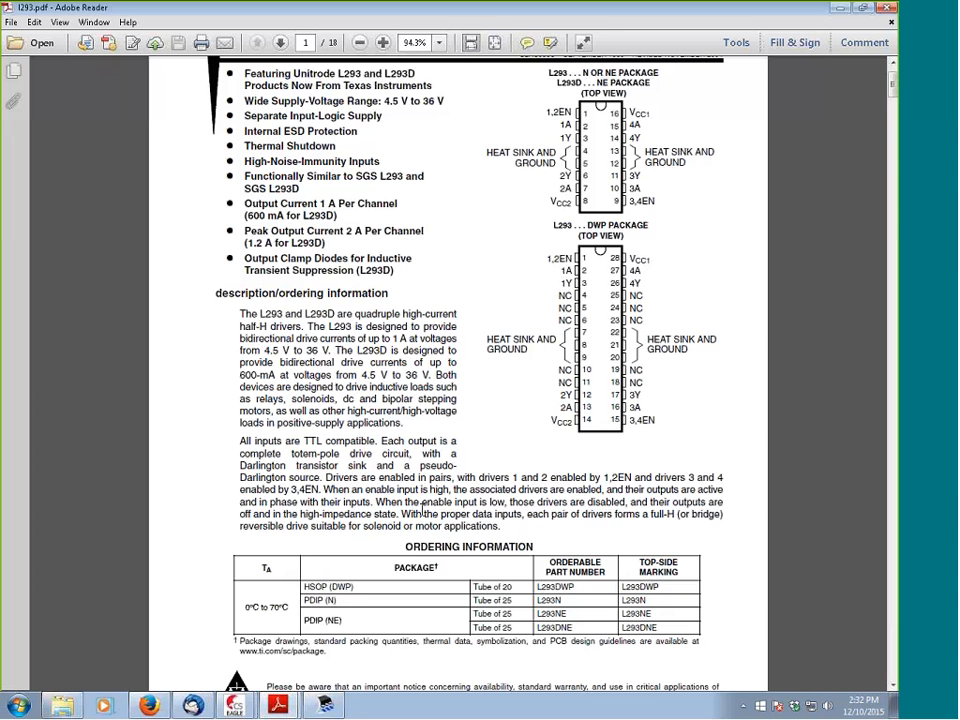
pyautogui.doubleClick(309, 599)
pyautogui.moveTo(309, 604)
pyautogui.mouseDown()
pyautogui.moveTo(334, 600)
pyautogui.moveTo(306, 588)
pyautogui.mouseUp()
pyautogui.click(310, 588)
pyautogui.hotkey('alt', 'Tab')
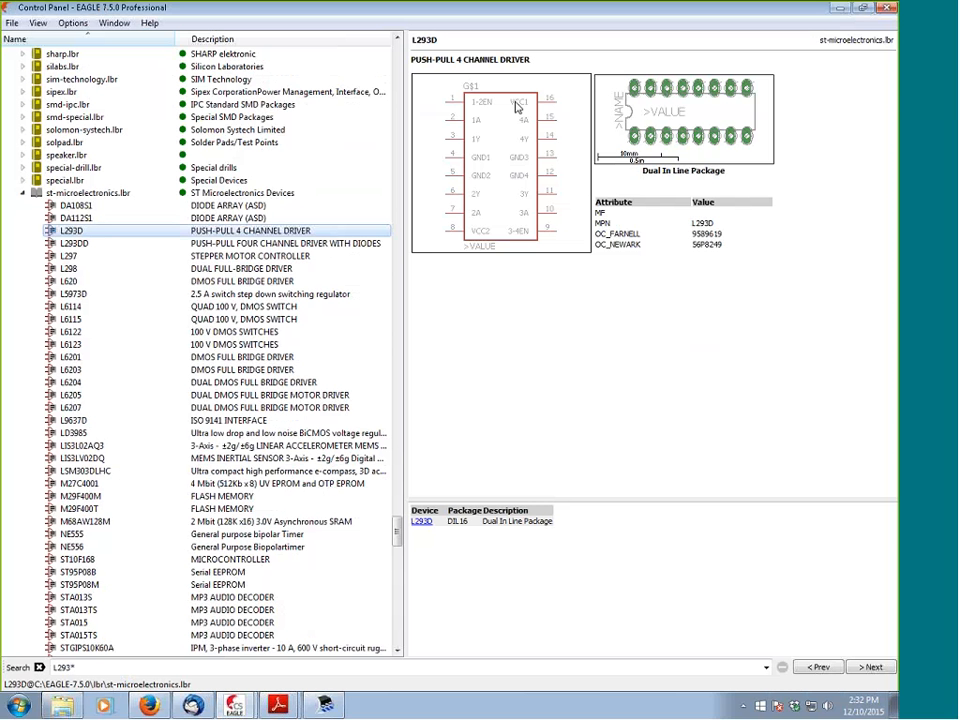
# Collapse st-microelectronics.lbr and the Projects branch in the Control Panel tree, and expand ref-packages.lbr
pyautogui.click(23, 192)
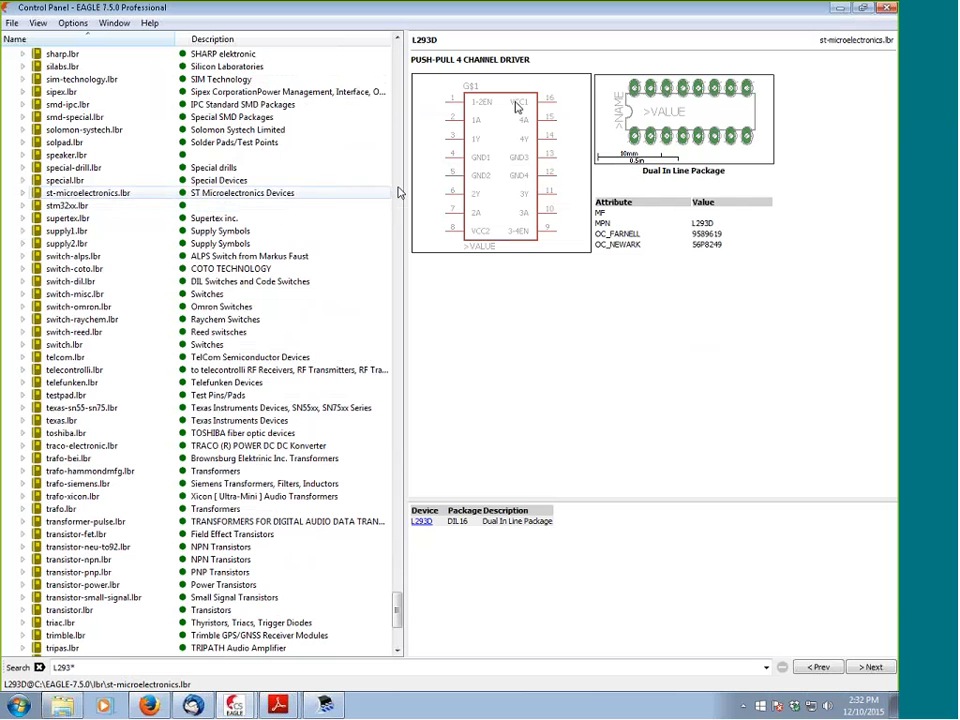
pyautogui.moveTo(396, 613); pyautogui.dragTo(394, 682)
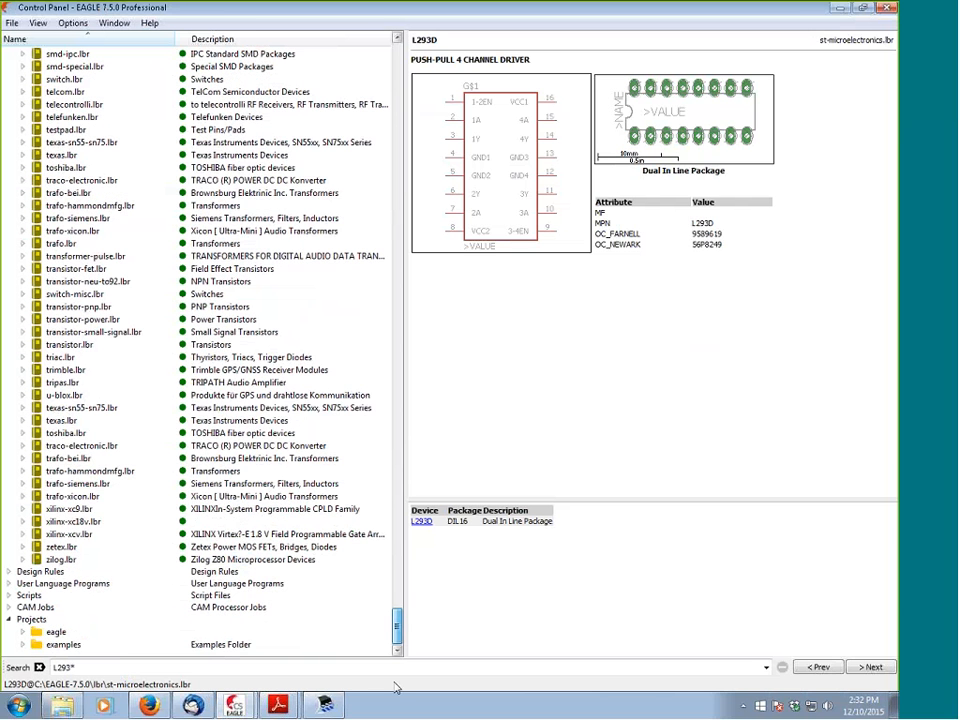
pyautogui.click(11, 620)
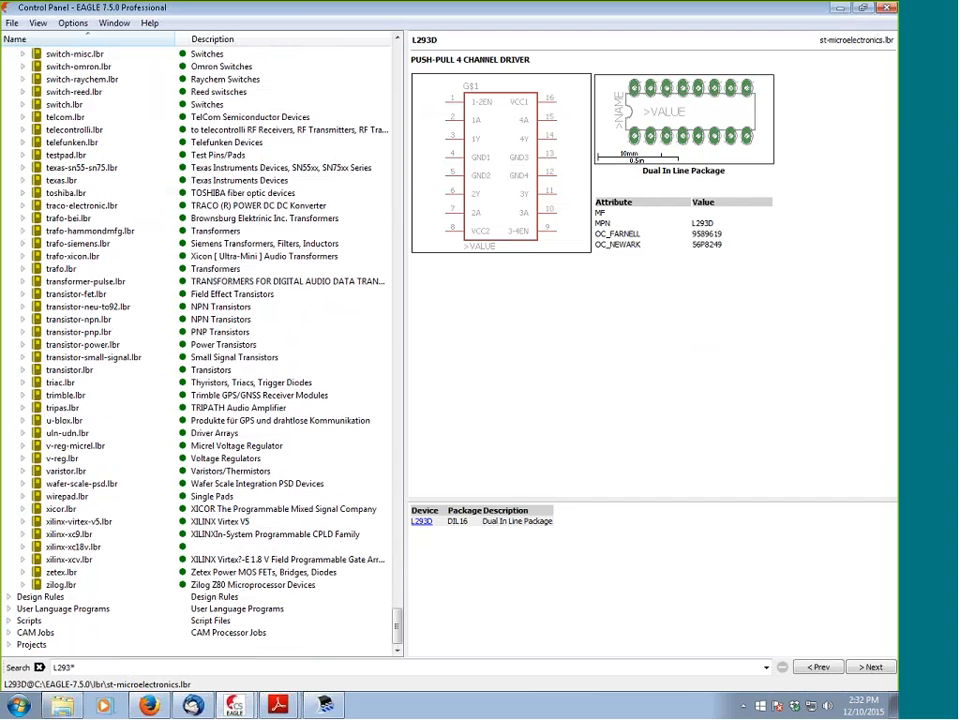
pyautogui.scroll(10, 85, 365)
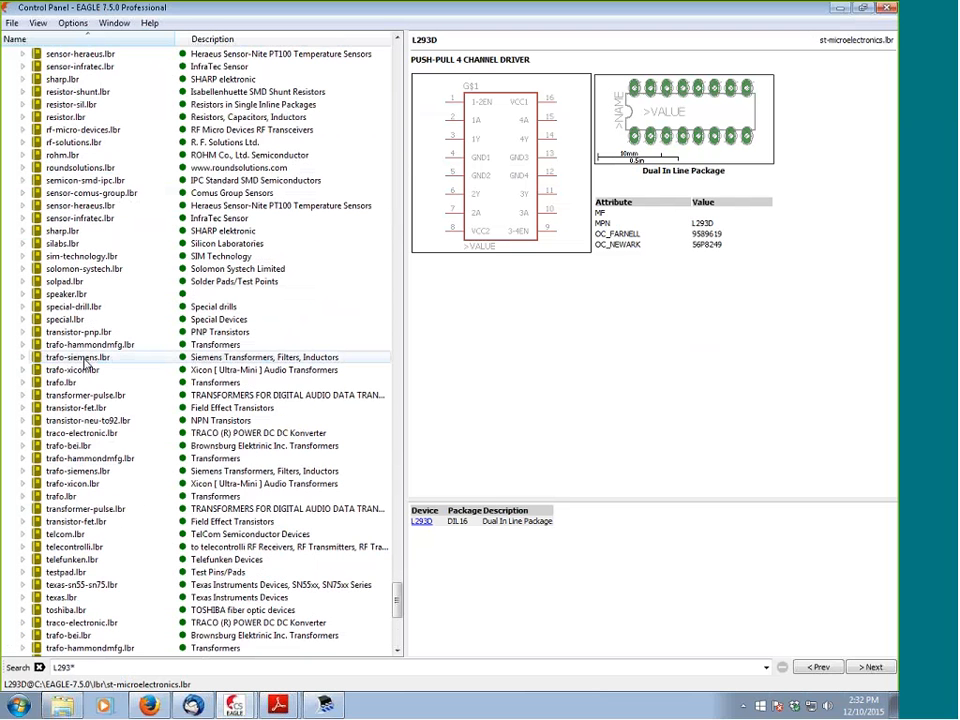
pyautogui.scroll(10, 95, 398)
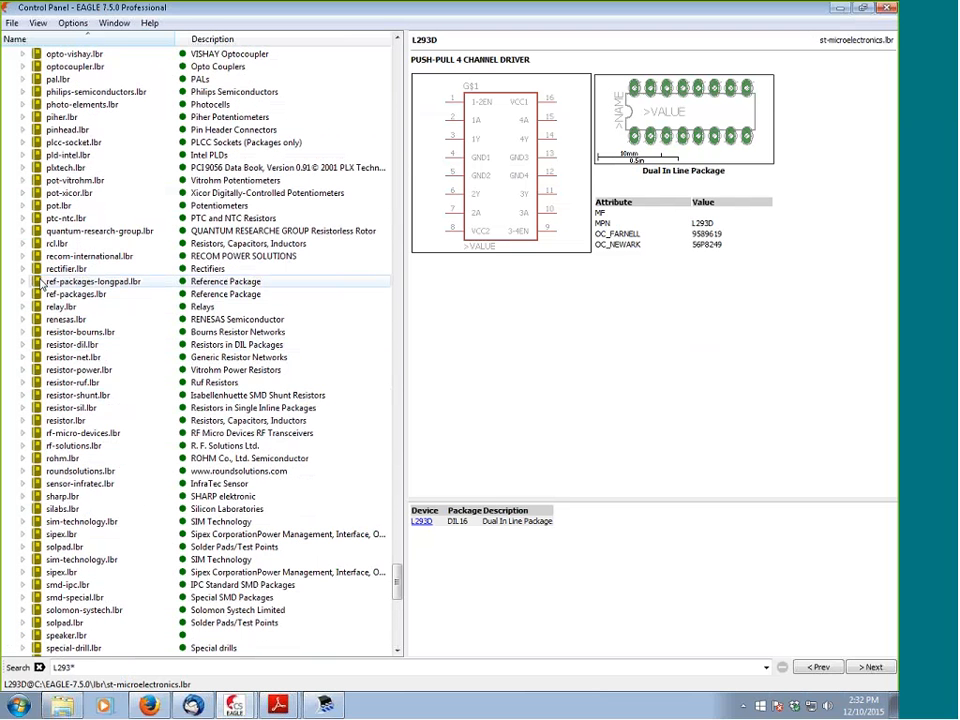
pyautogui.click(27, 295)
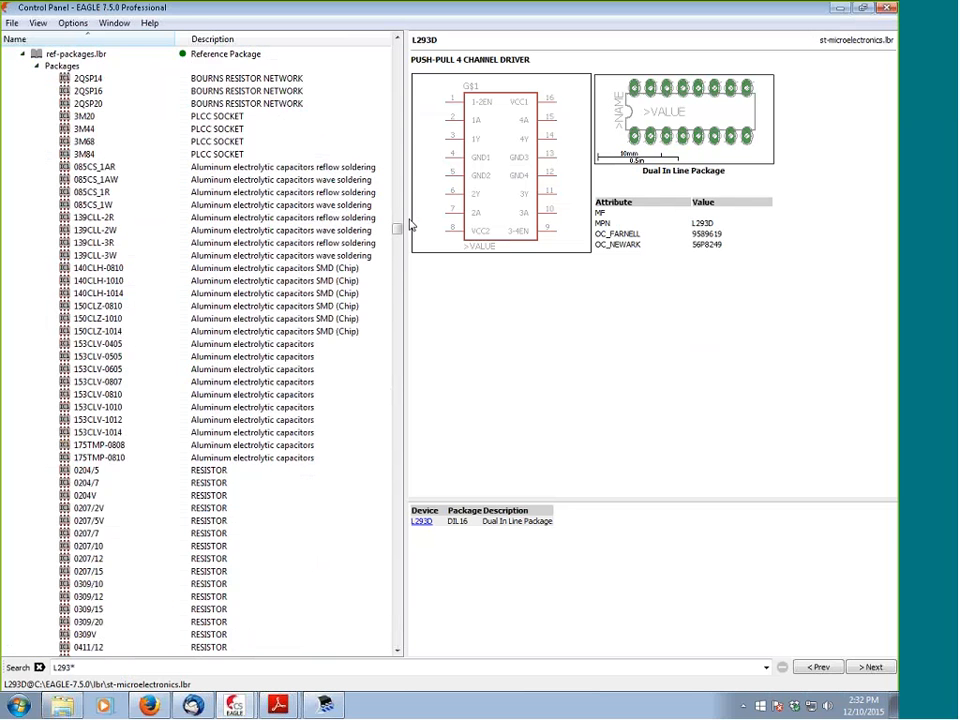
# Browse the small outline packages in ref-packages.lbr and compare the previews of SOP28 and SOP28X
pyautogui.moveTo(398, 229); pyautogui.dragTo(376, 437)
pyautogui.scroll(-5, 368, 450)
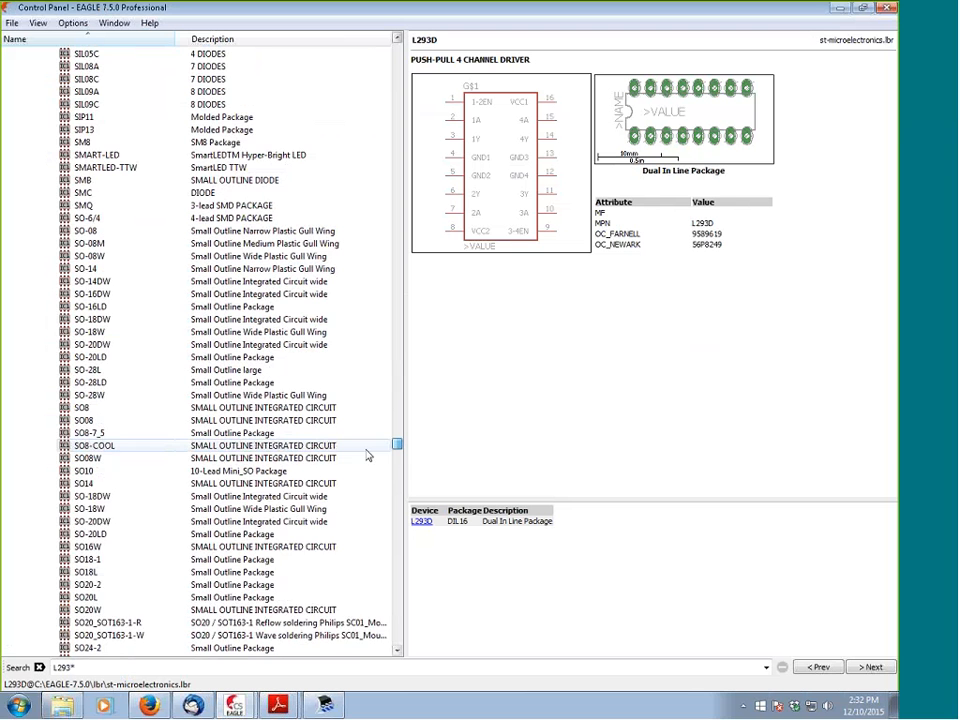
pyautogui.scroll(-2, 79, 396)
pyautogui.scroll(-4, 88, 406)
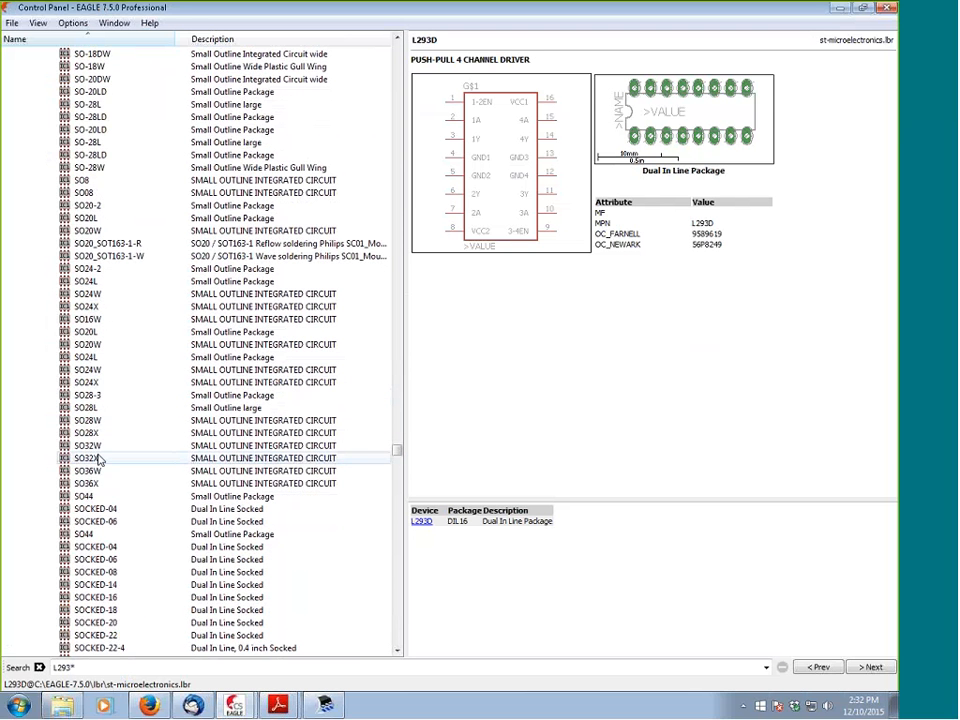
pyautogui.scroll(-4, 100, 446)
pyautogui.scroll(-10, 103, 434)
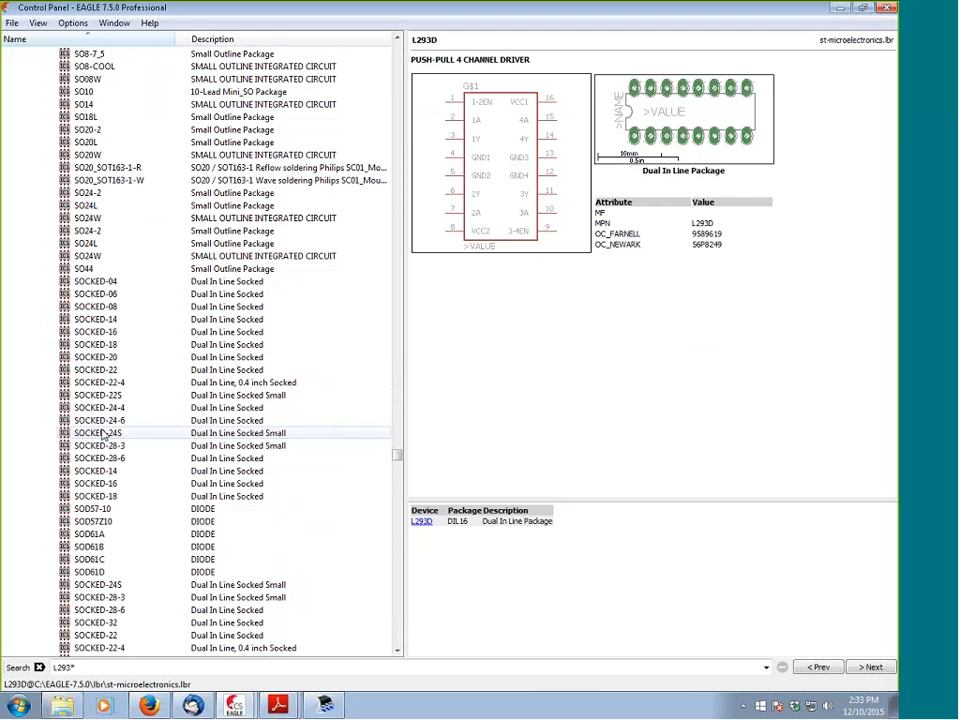
pyautogui.scroll(-13, 103, 434)
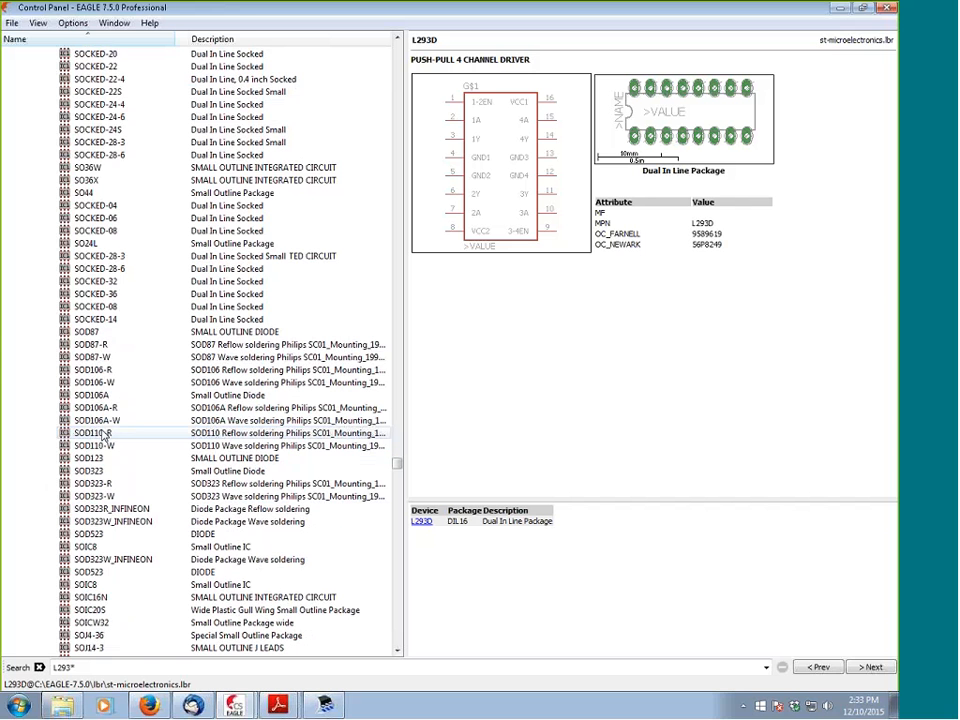
pyautogui.scroll(-15, 103, 434)
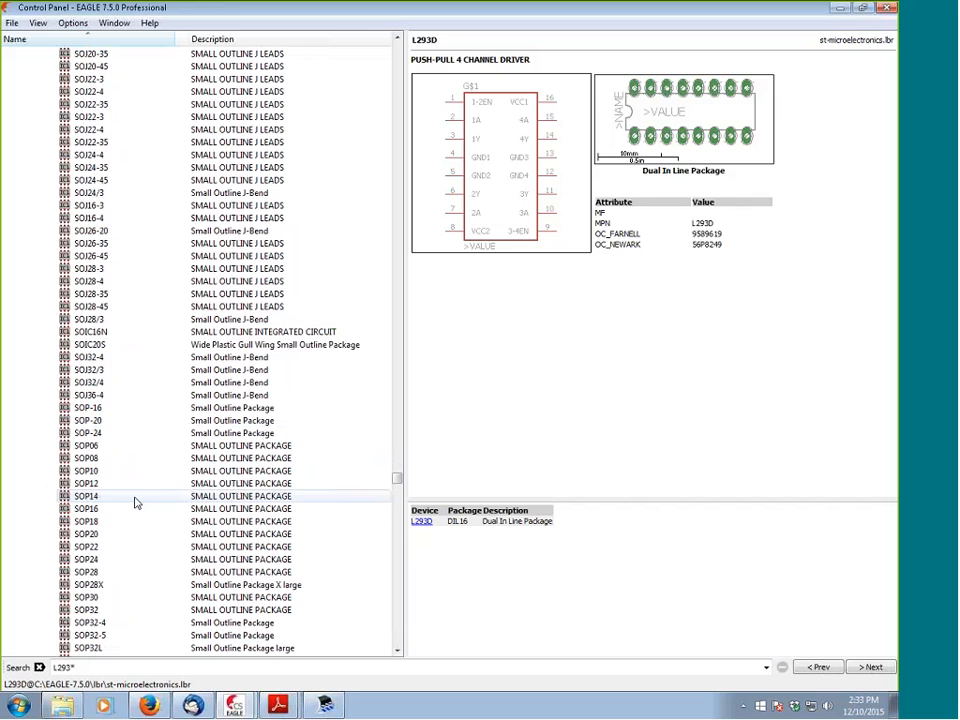
pyautogui.click(96, 574)
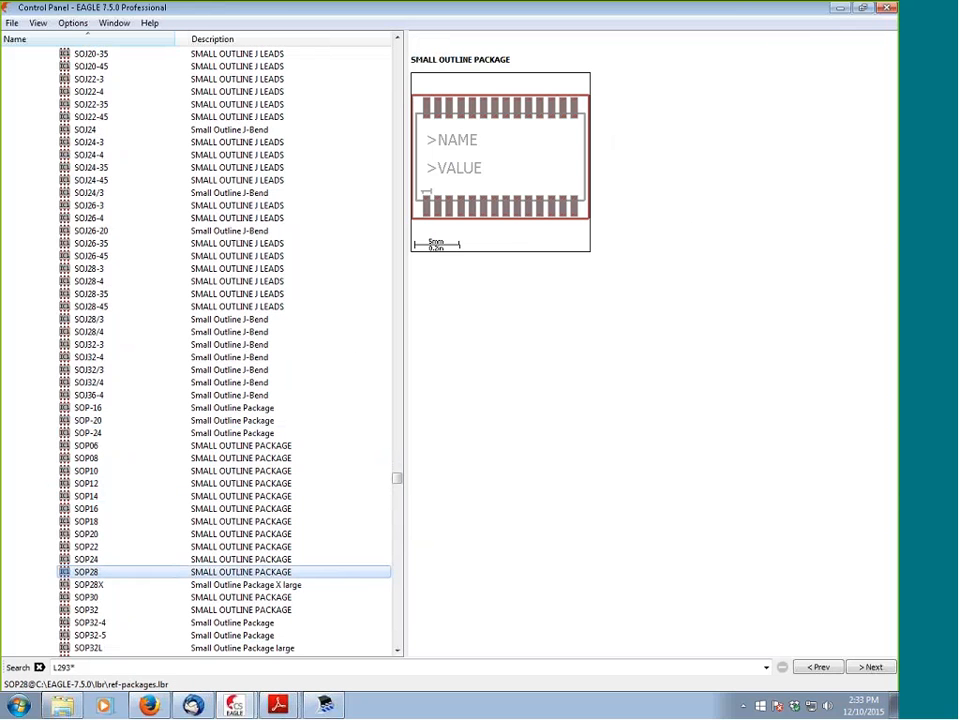
pyautogui.click(92, 584)
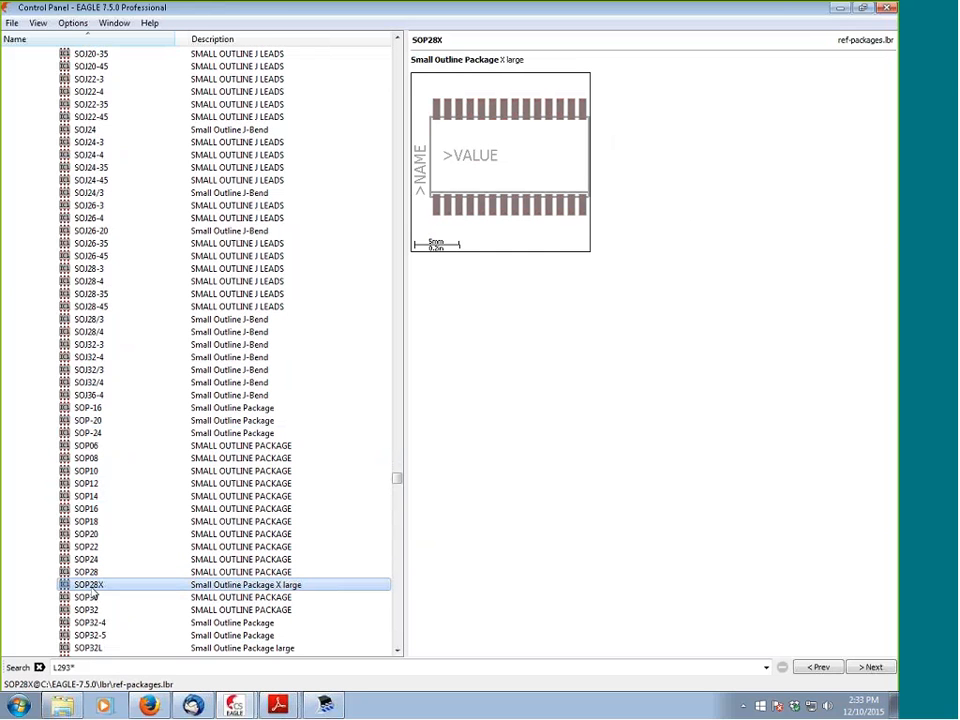
# Copy the SOP28 package from ref-packages.lbr into the untitled library
pyautogui.click(88, 574)
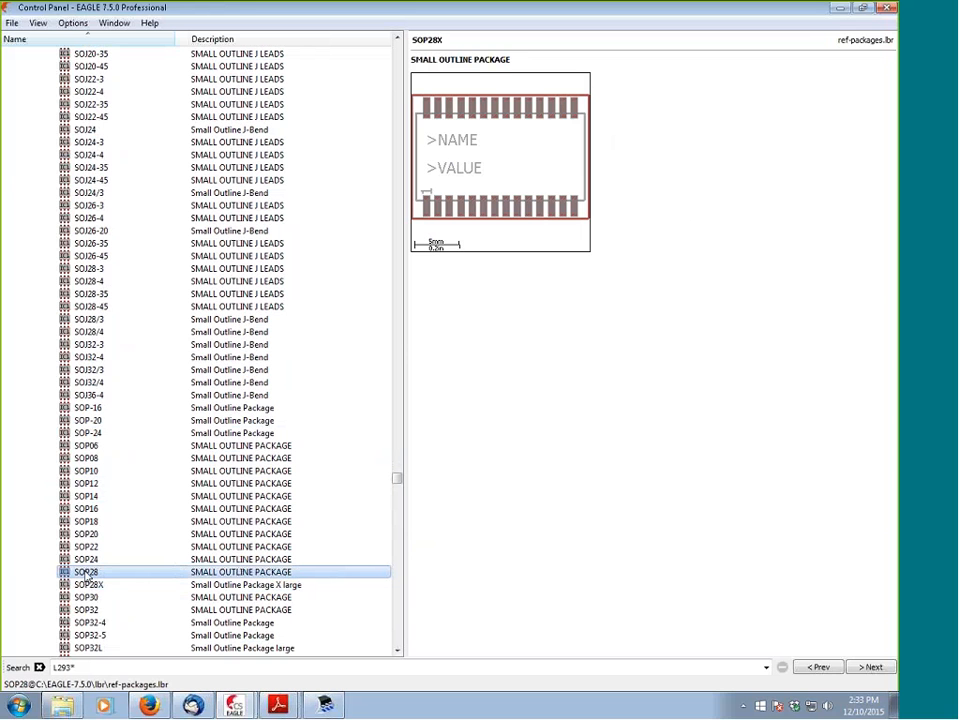
pyautogui.rightClick(86, 573)
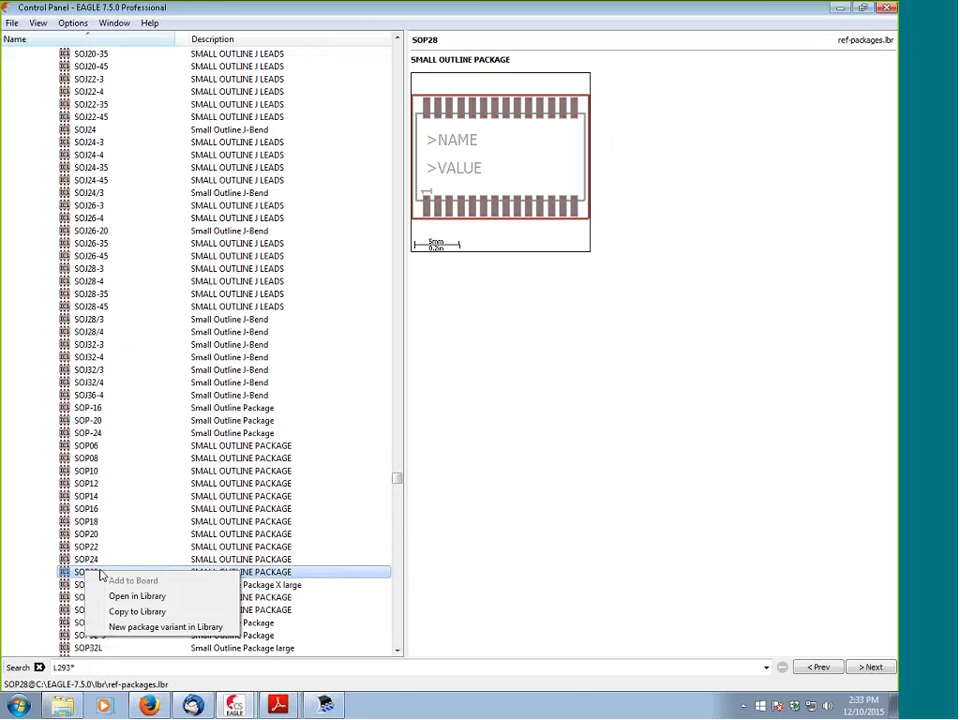
pyautogui.click(138, 611)
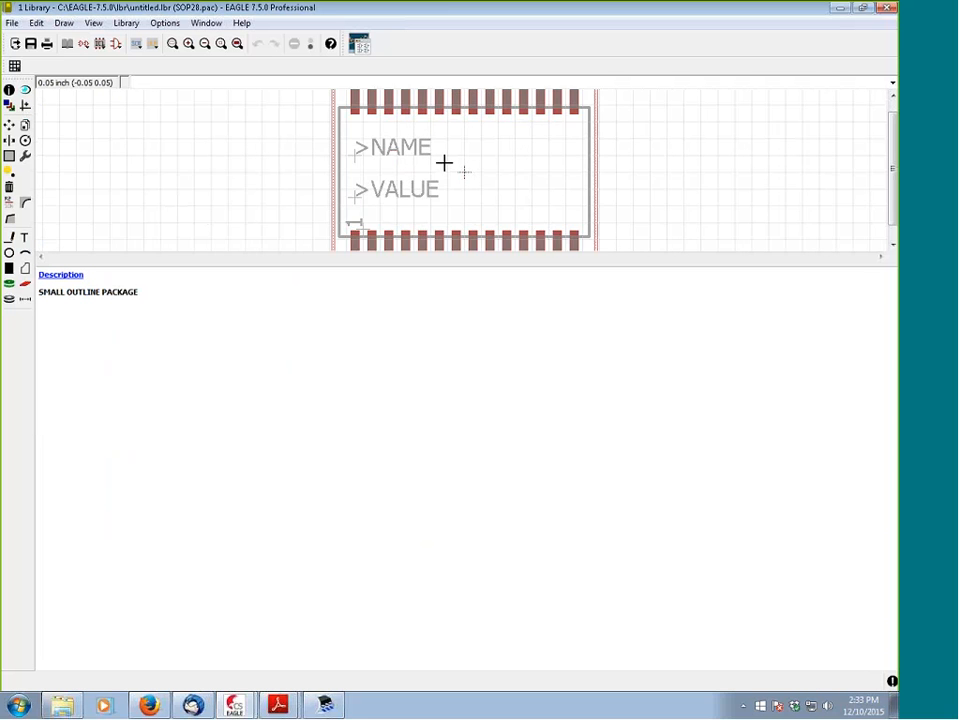
# Switch both the main and alternate grid units to mm, and enlarge the package drawing area above the description
pyautogui.scroll(1, 444, 162)
pyautogui.scroll(-4, 523, 144)
pyautogui.scroll(3, 468, 173)
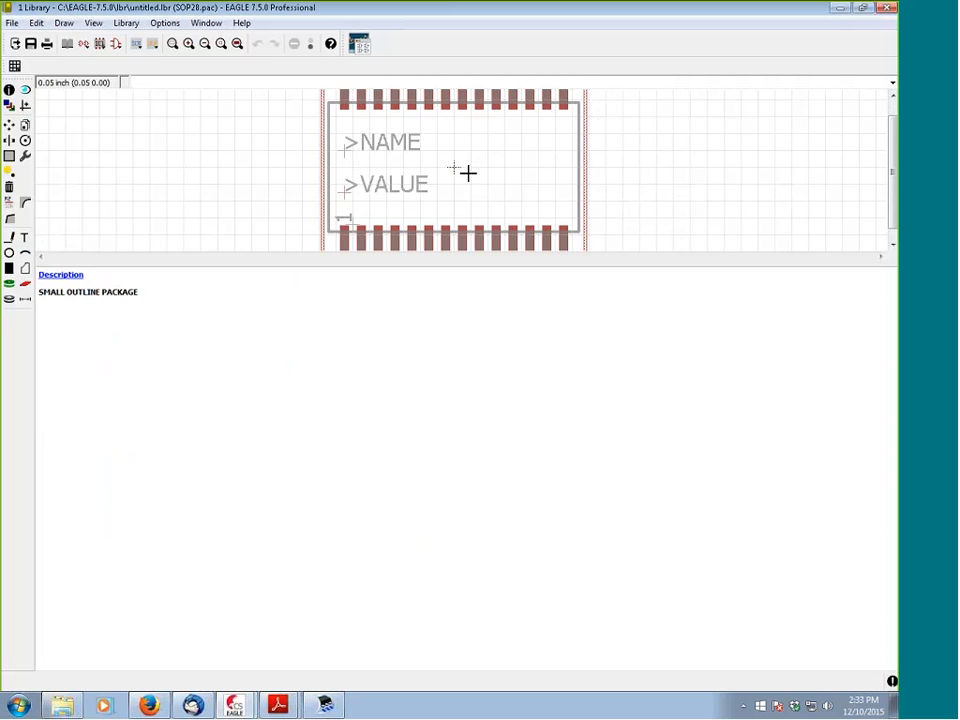
pyautogui.scroll(-1, 464, 173)
pyautogui.click(14, 65)
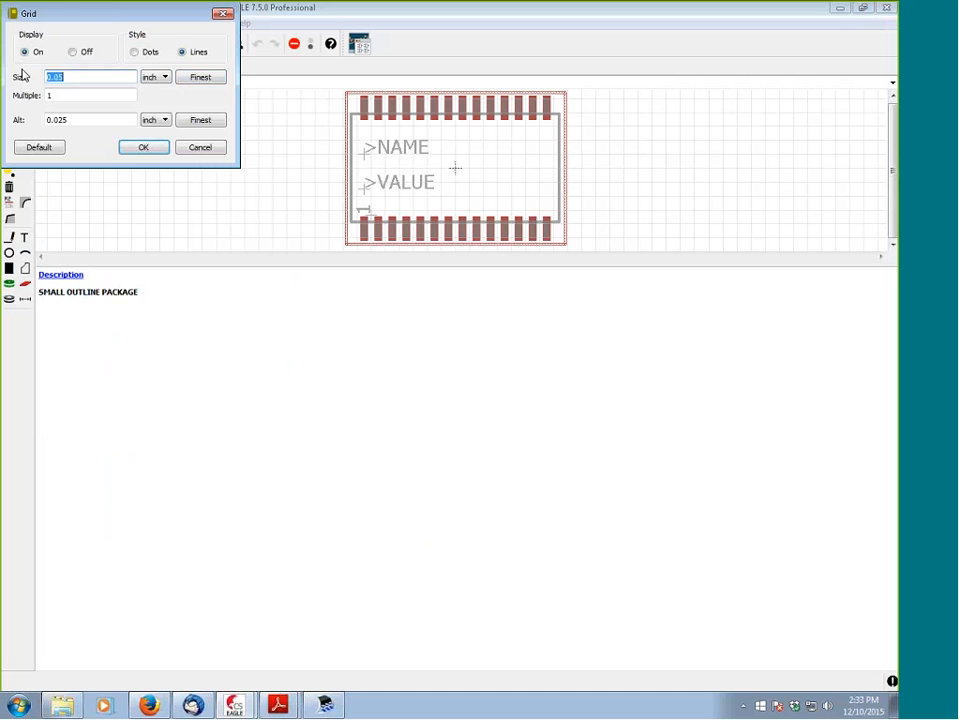
pyautogui.click(160, 77)
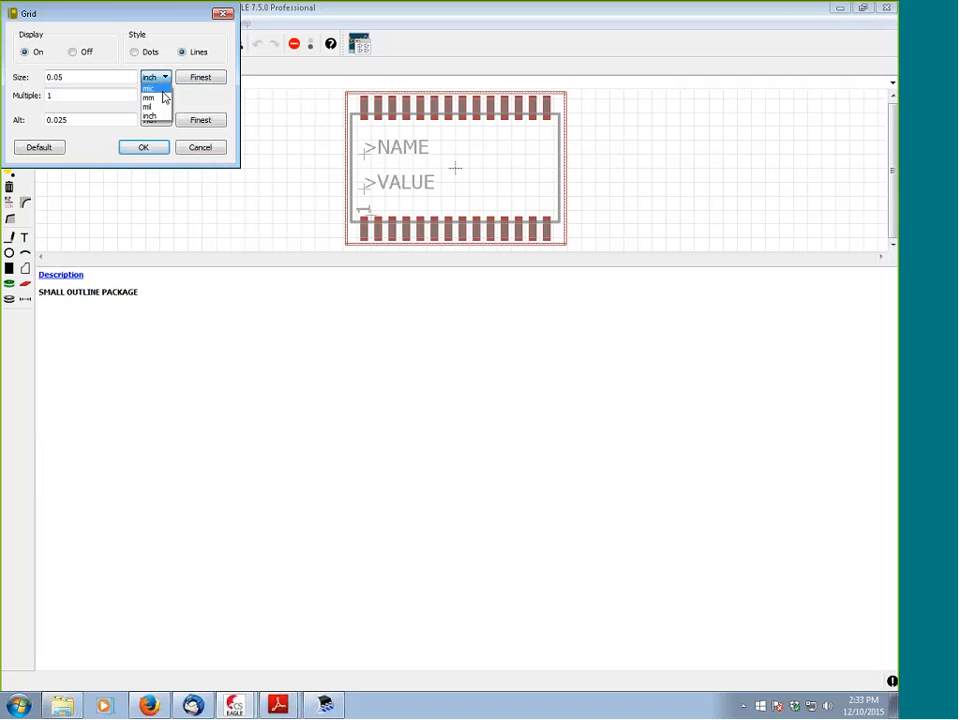
pyautogui.click(158, 97)
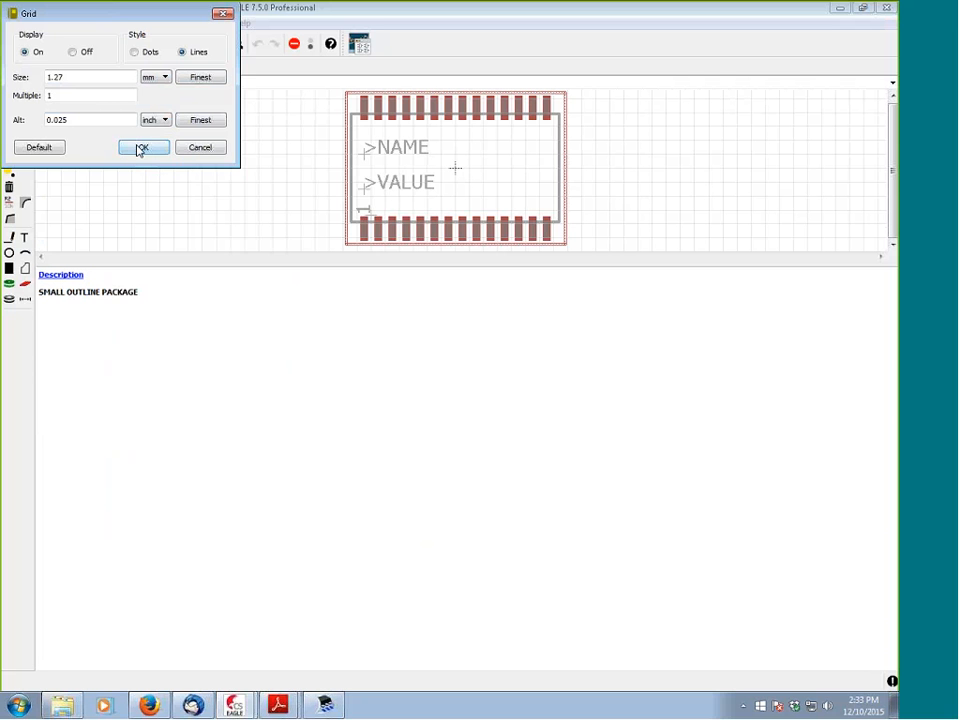
pyautogui.click(155, 120)
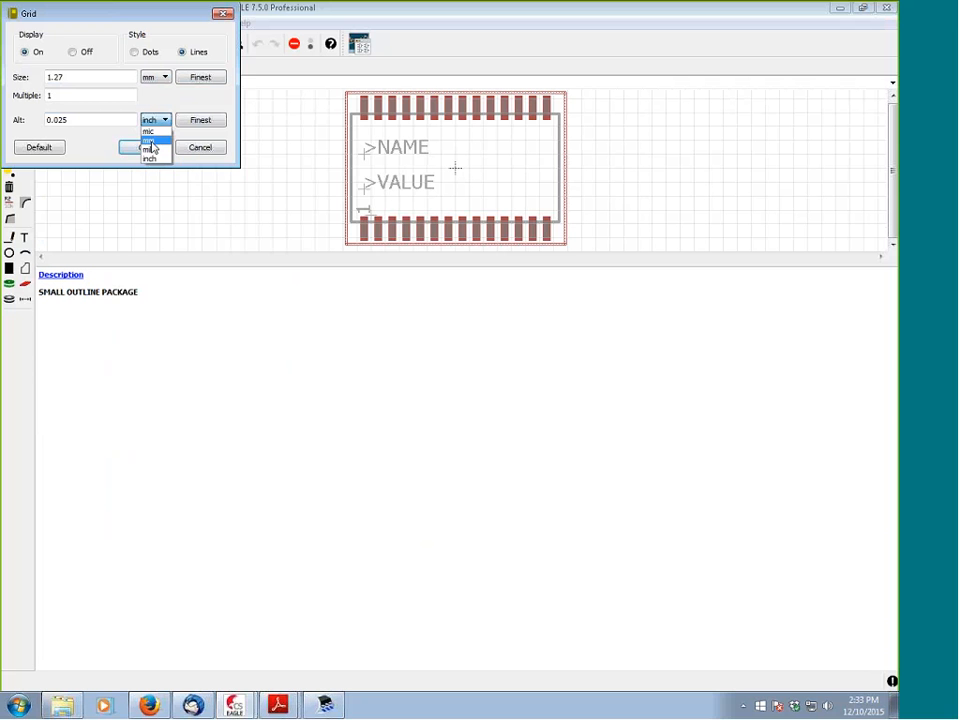
pyautogui.click(152, 141)
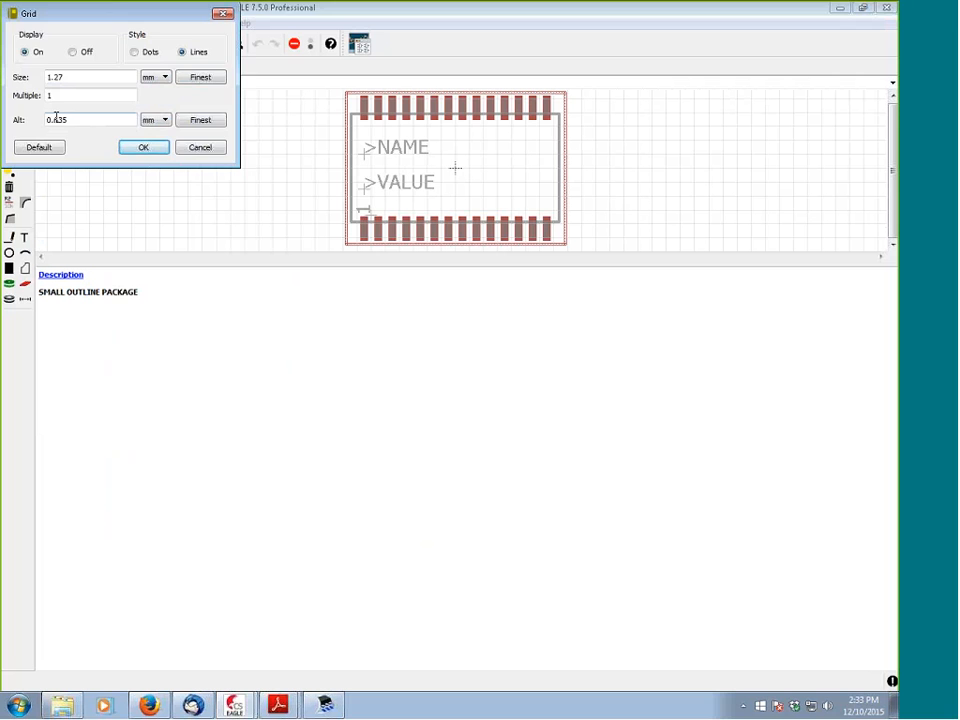
pyautogui.click(153, 147)
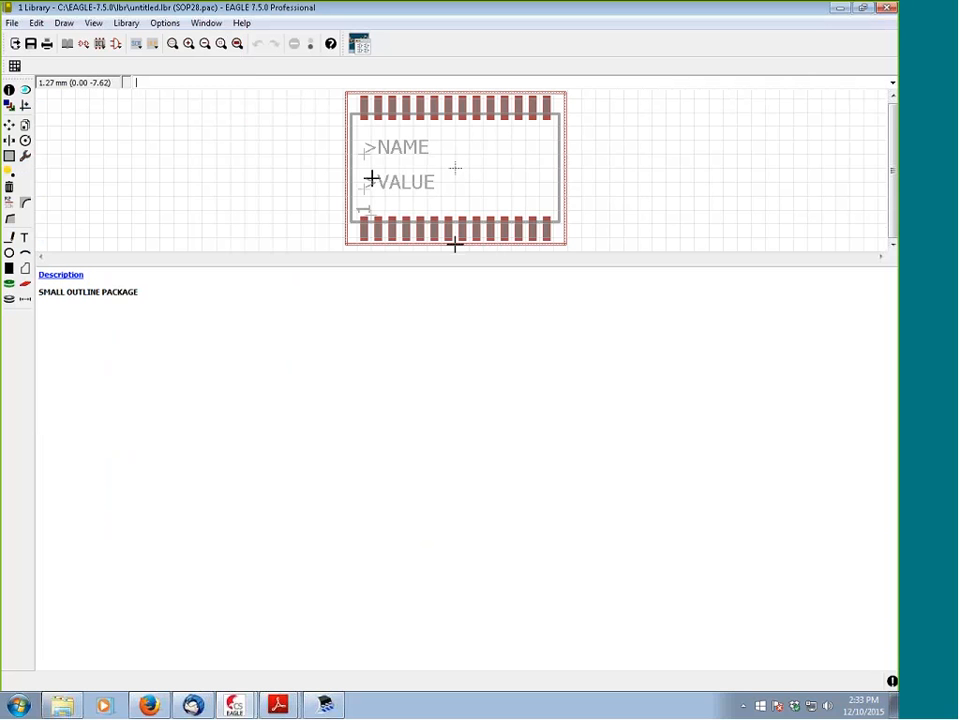
pyautogui.moveTo(456, 258); pyautogui.dragTo(470, 452)
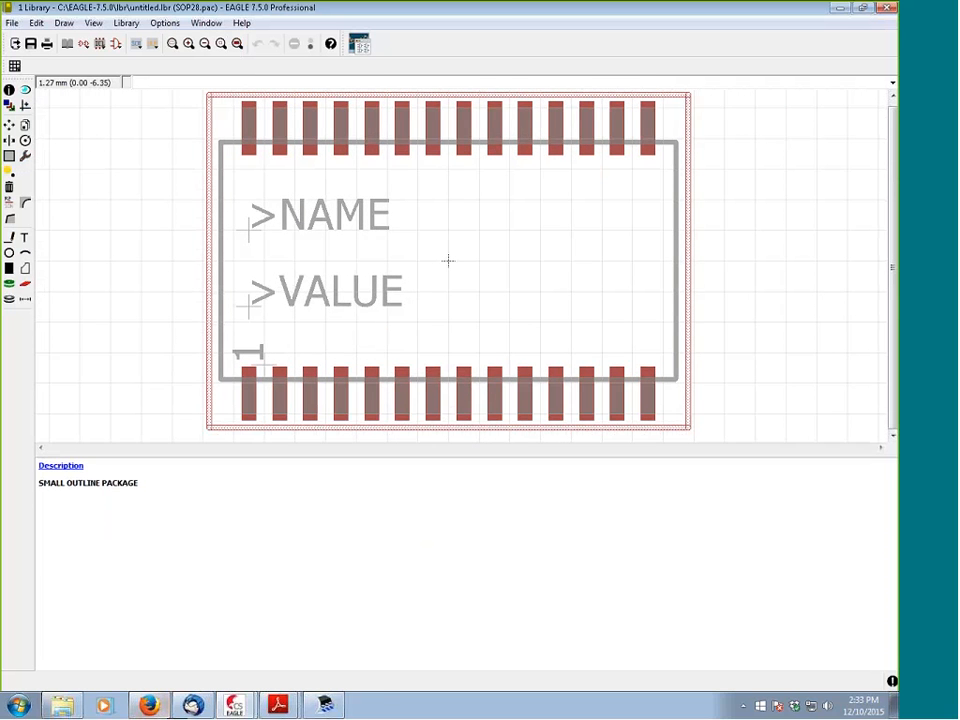
# Check the pin pitch in the DWP mechanical drawing on page 16 of l293.pdf, and return to the SOP28 package
pyautogui.click(262, 676)
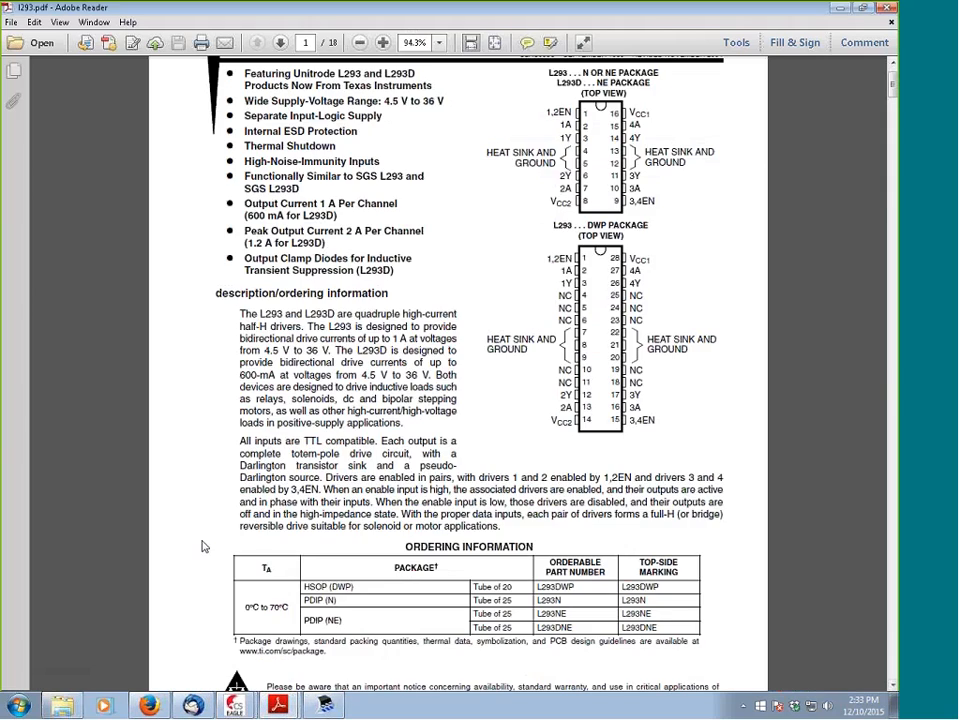
pyautogui.moveTo(893, 78)
pyautogui.mouseDown()
pyautogui.moveTo(893, 470)
pyautogui.moveTo(883, 574)
pyautogui.moveTo(891, 590)
pyautogui.mouseUp()
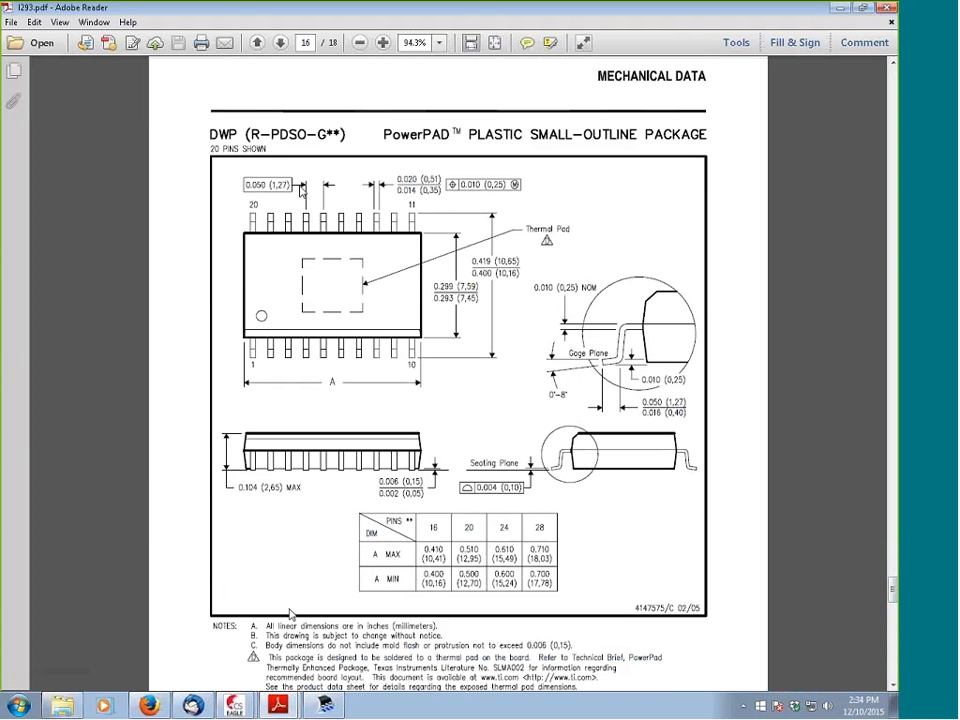
pyautogui.click(234, 707)
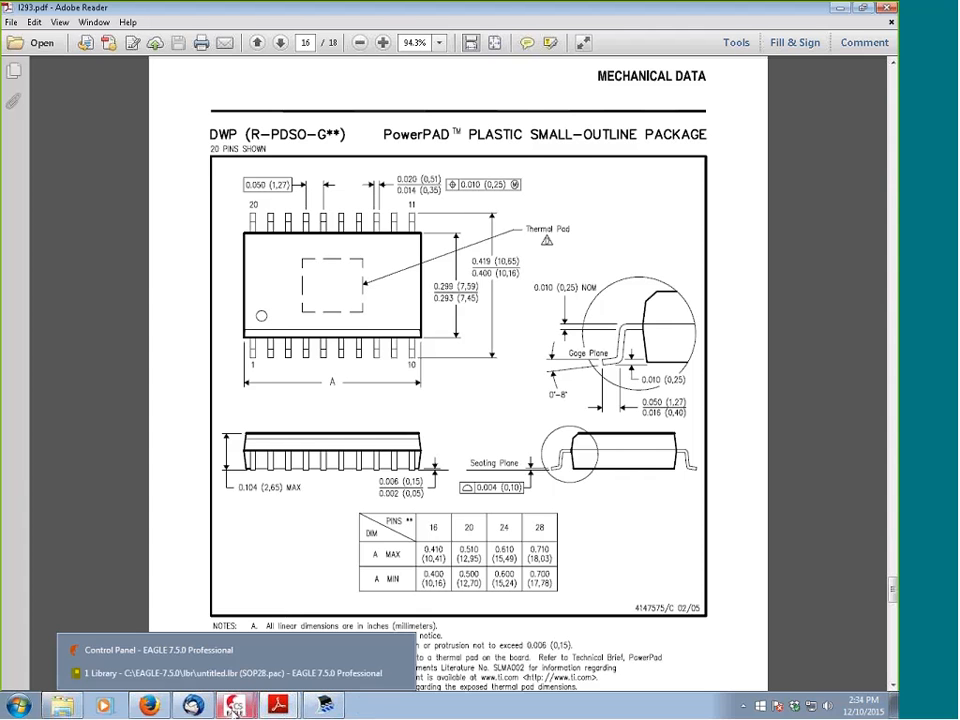
pyautogui.click(222, 676)
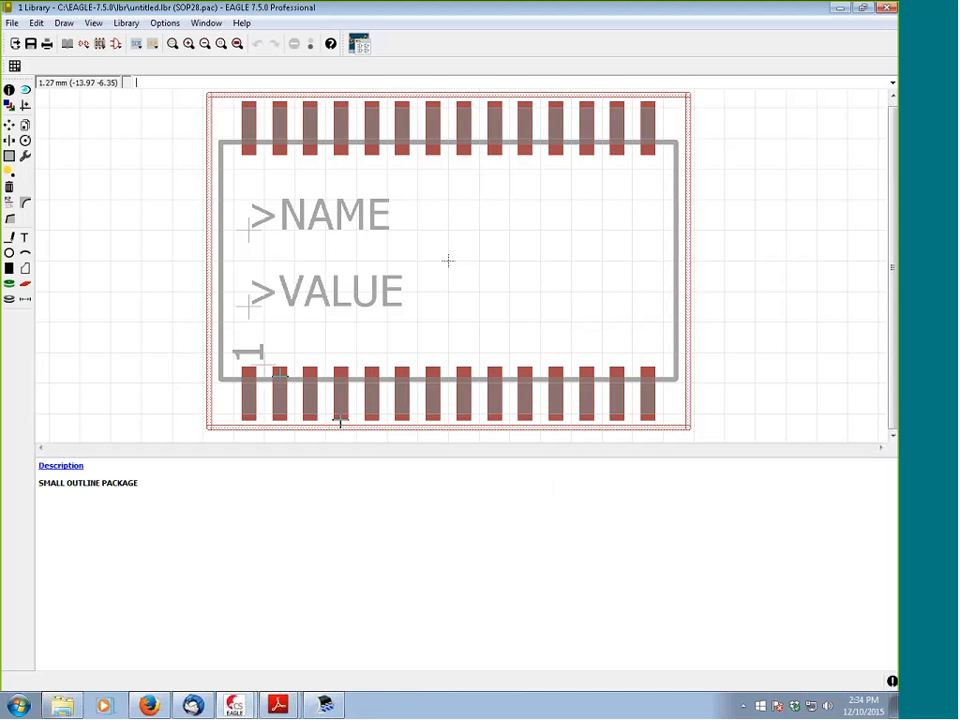
# Check the lead width in the DWP drawing of l293.pdf, minimizing the datasheet when done
pyautogui.moveTo(285, 708)
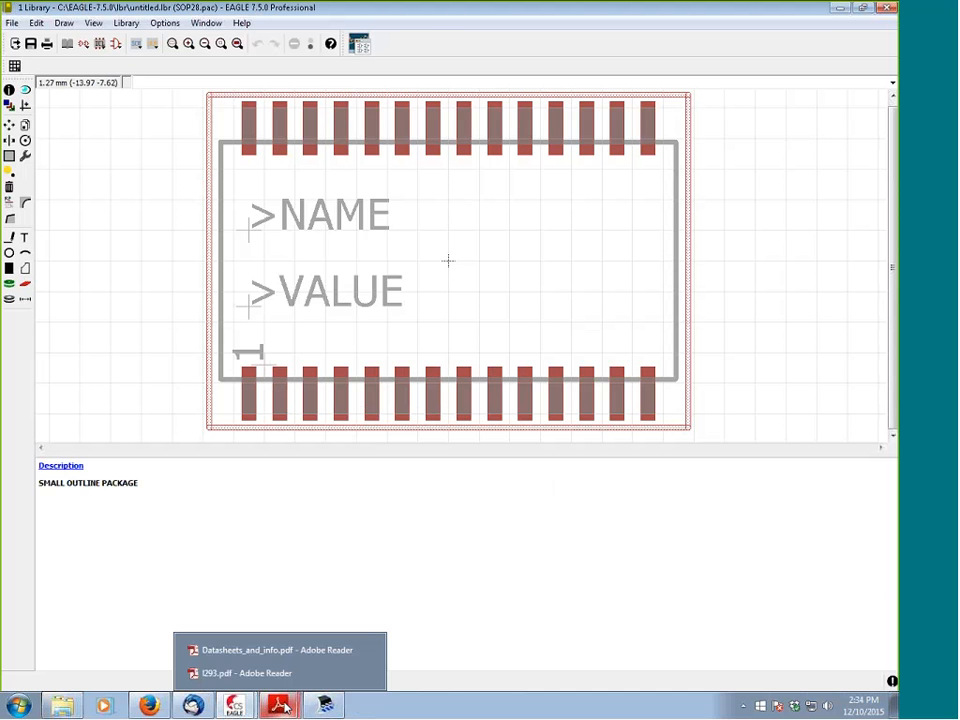
pyautogui.click(246, 673)
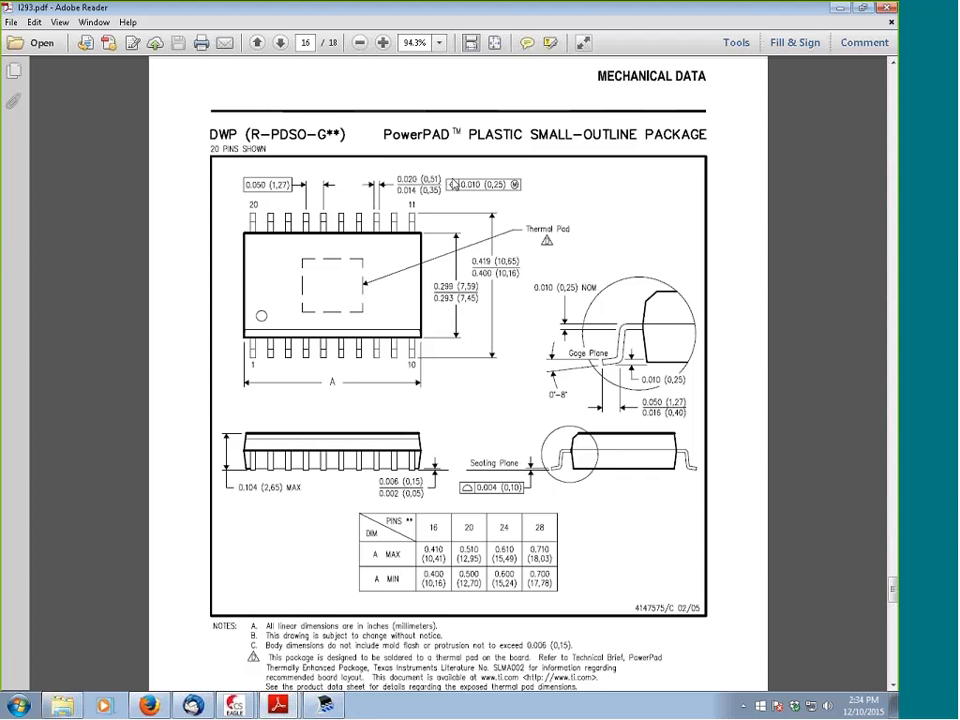
pyautogui.click(838, 9)
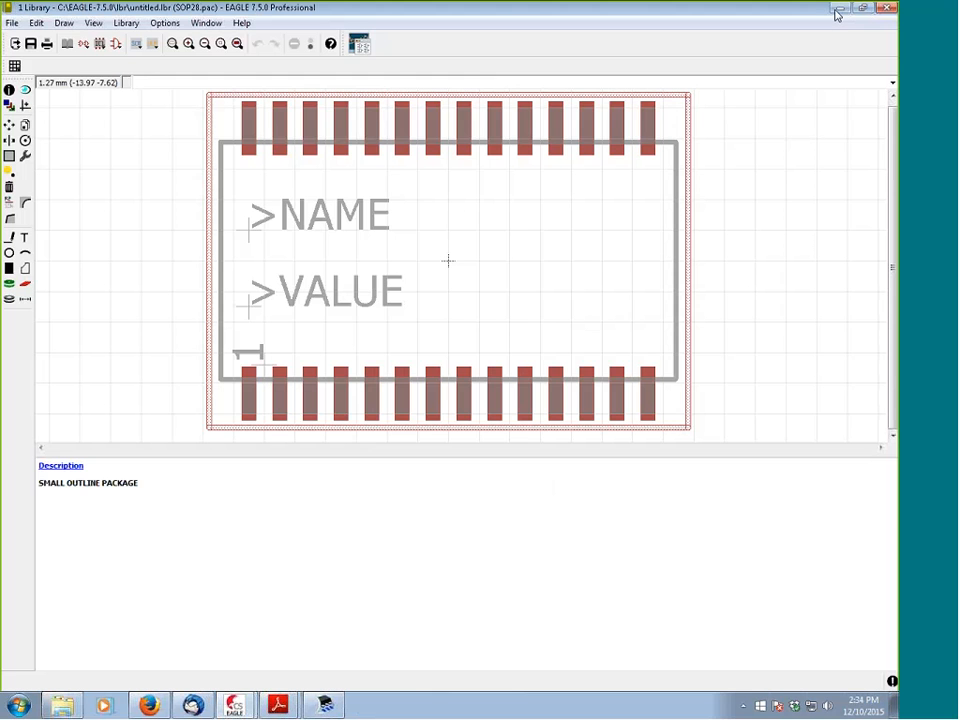
# Inspect the properties of SMD pad 4, compare its size with the DWP drawing in l293.pdf, and close the properties unchanged
pyautogui.click(9, 91)
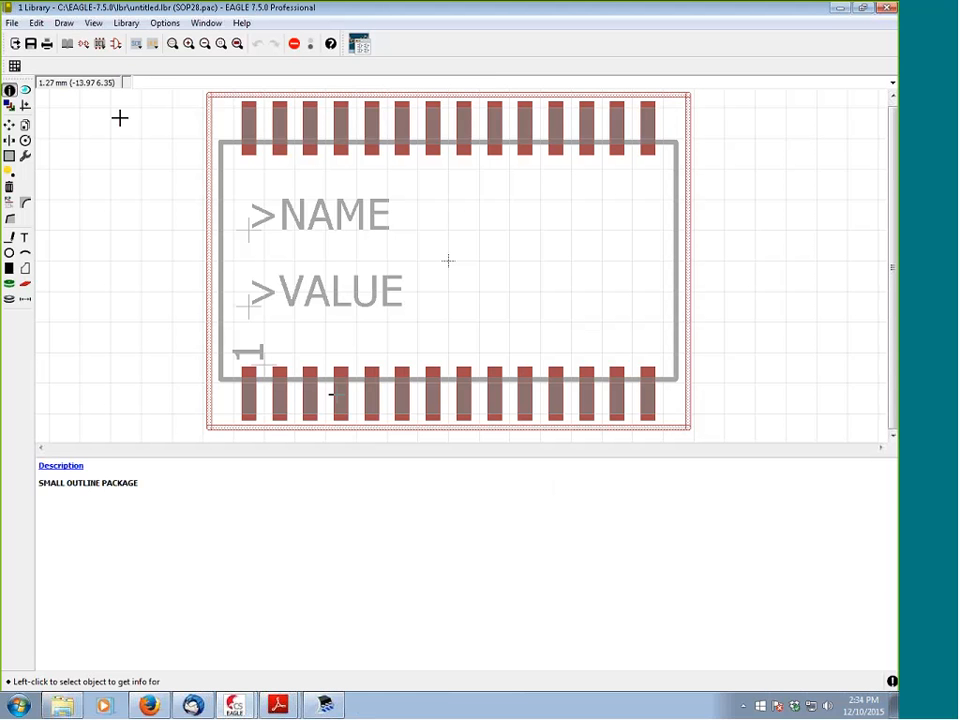
pyautogui.click(341, 390)
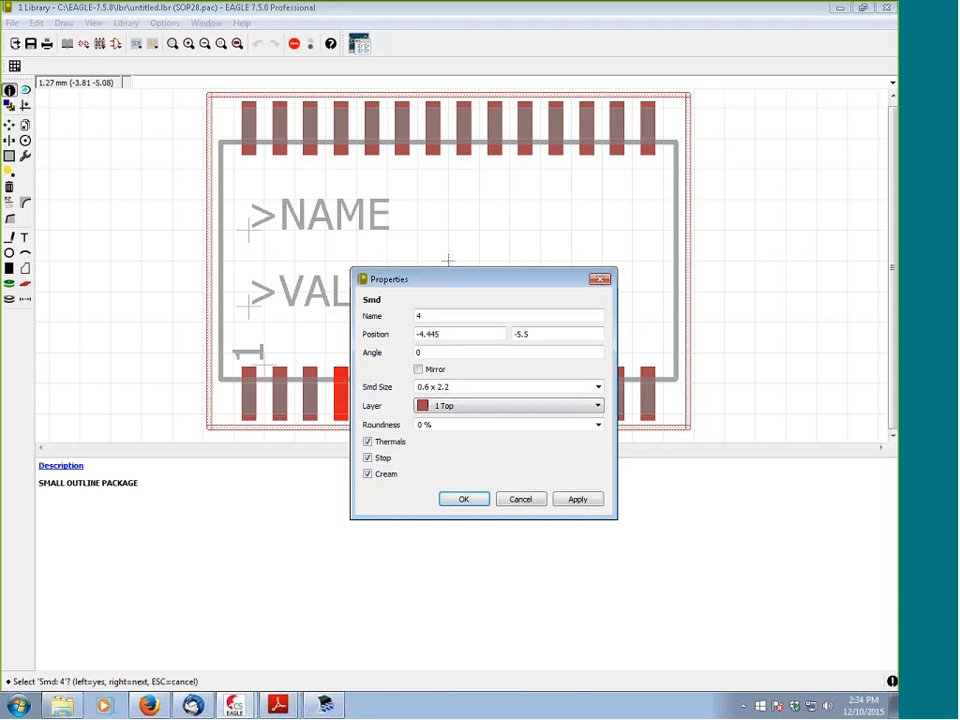
pyautogui.moveTo(278, 706)
pyautogui.click(270, 672)
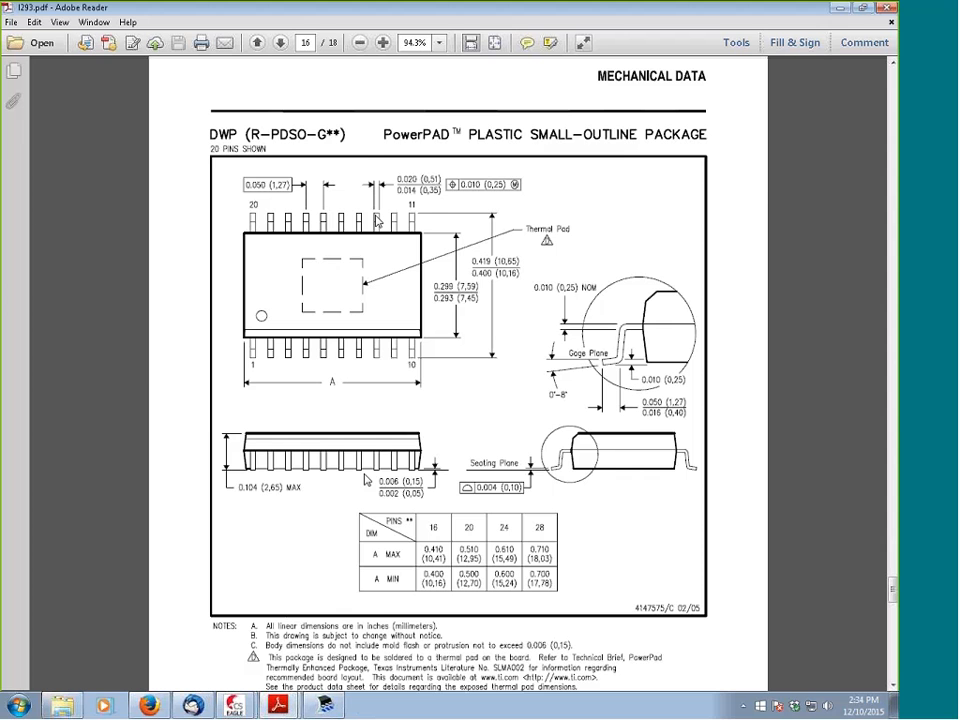
pyautogui.click(841, 9)
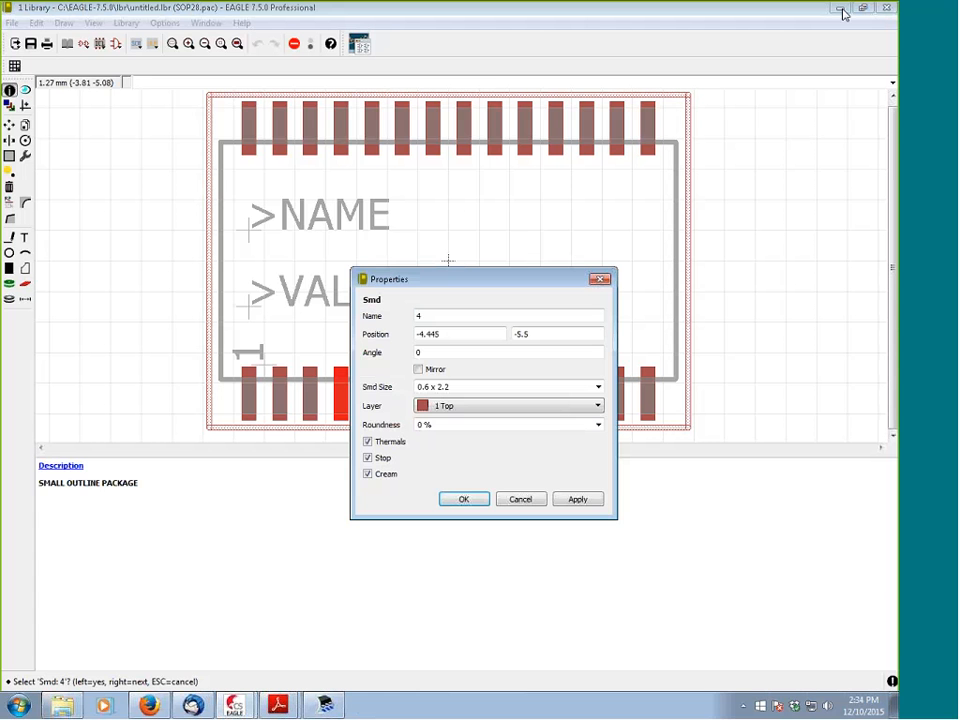
pyautogui.click(520, 499)
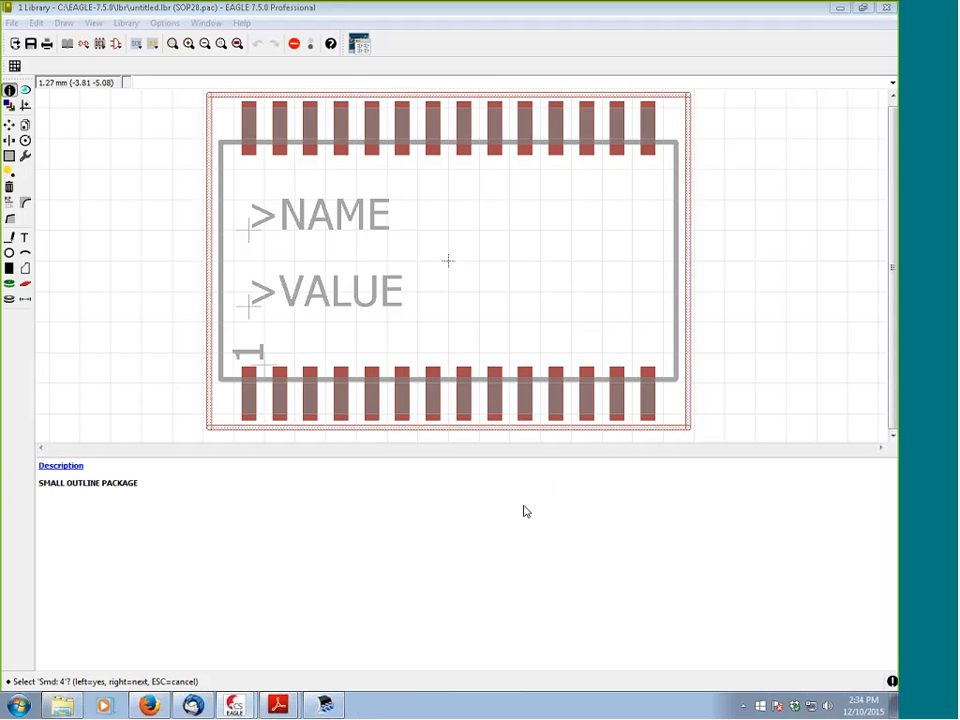
# Change the width of the SMD pads in both rows of the SOP28 package to 0.5 mm
pyautogui.click(25, 155)
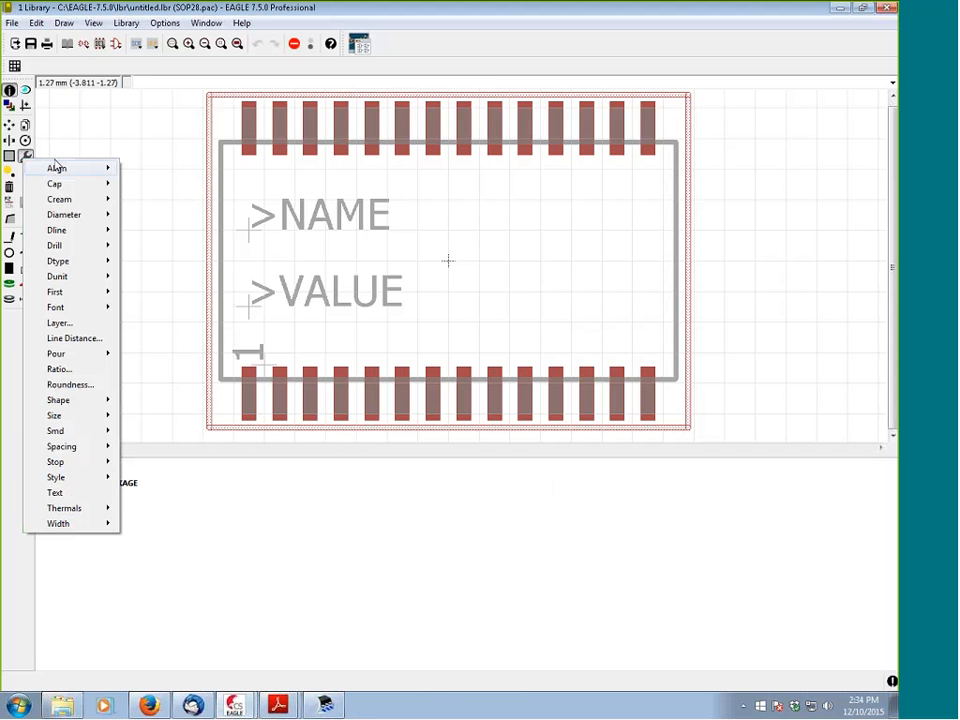
pyautogui.moveTo(79, 433)
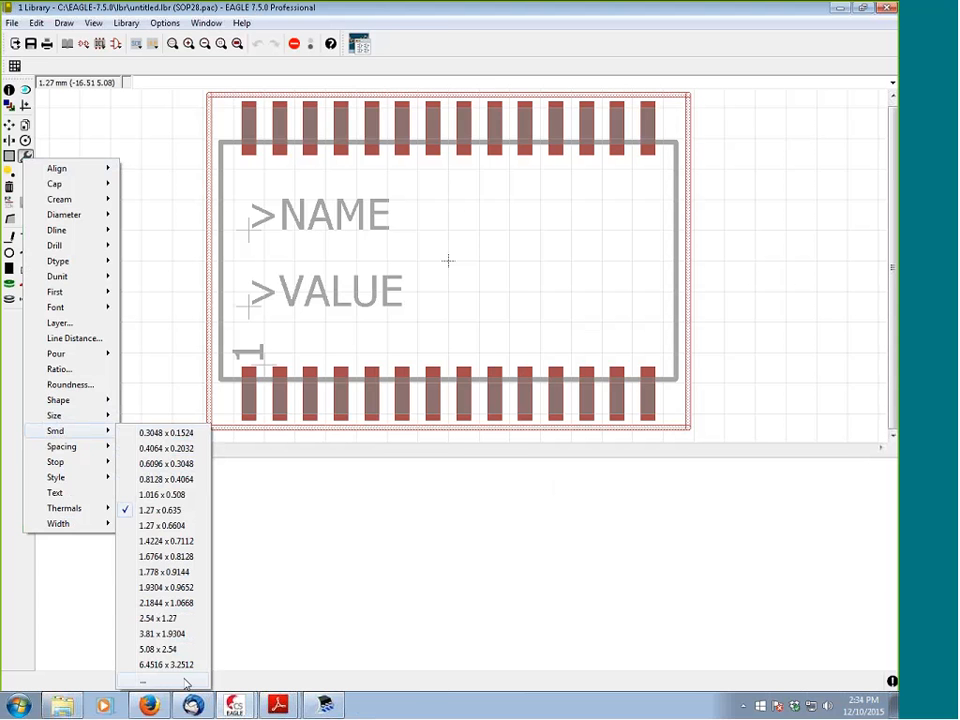
pyautogui.click(150, 681)
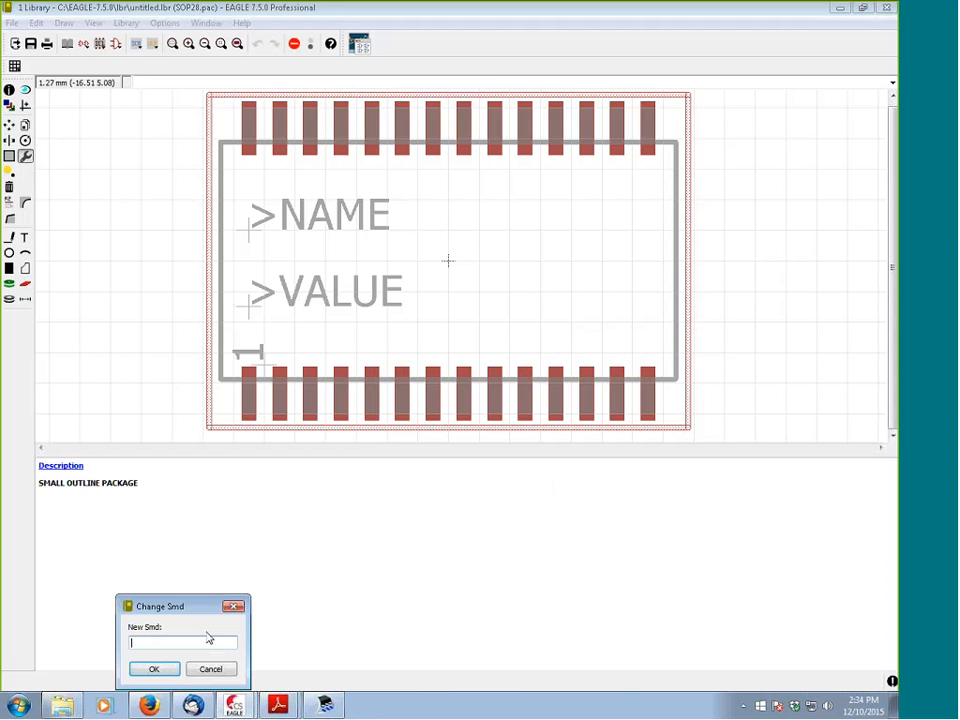
pyautogui.write('0.5')
pyautogui.press('Return')
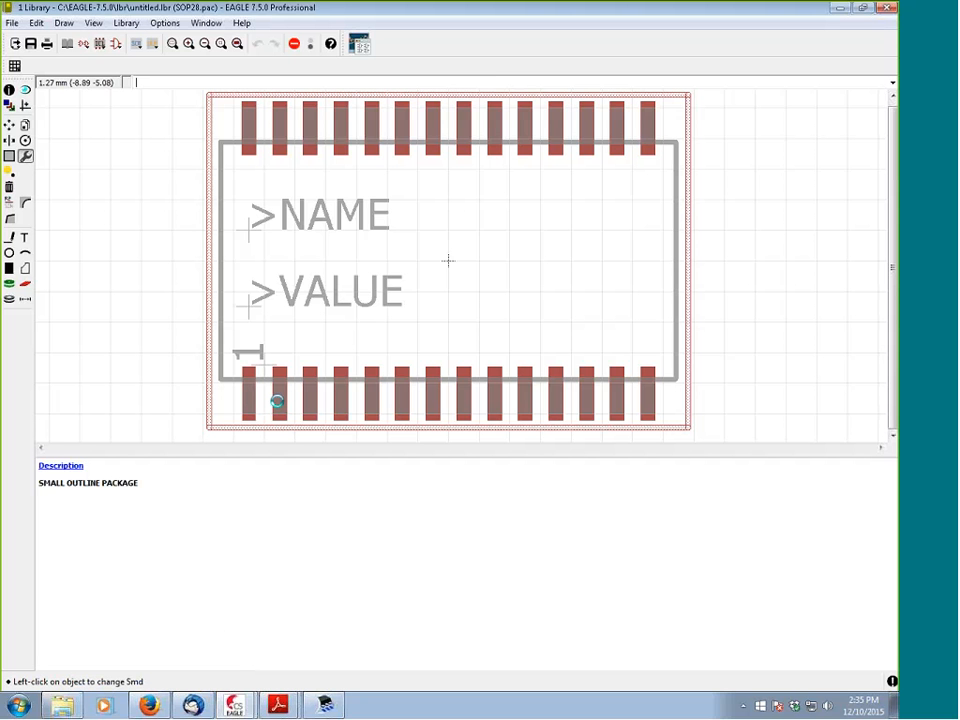
pyautogui.click(279, 400)
pyautogui.click(438, 394)
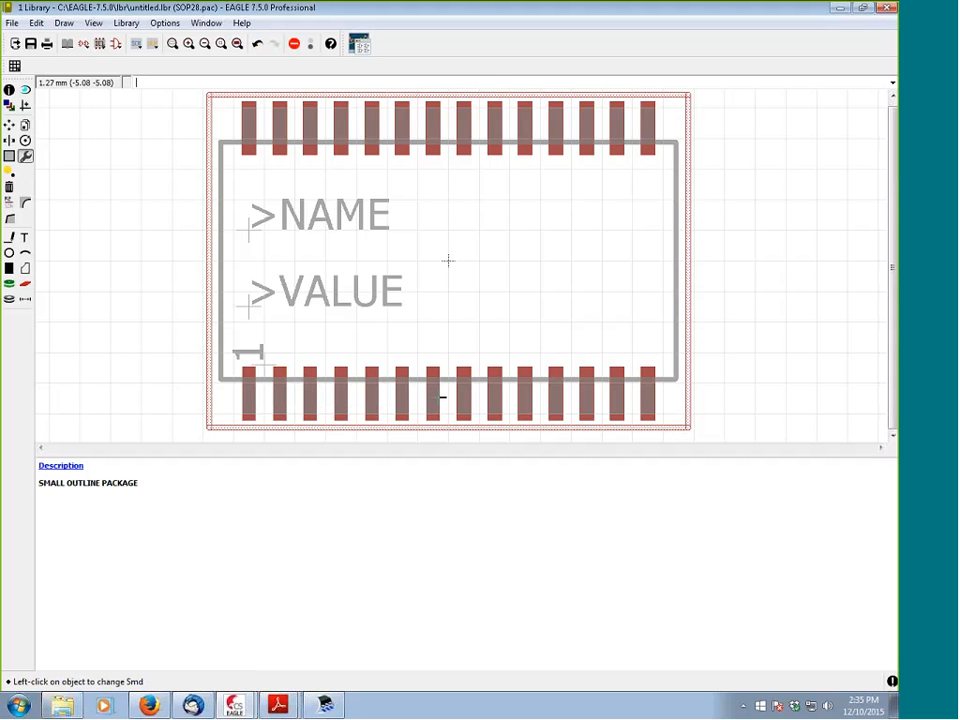
pyautogui.click(553, 398)
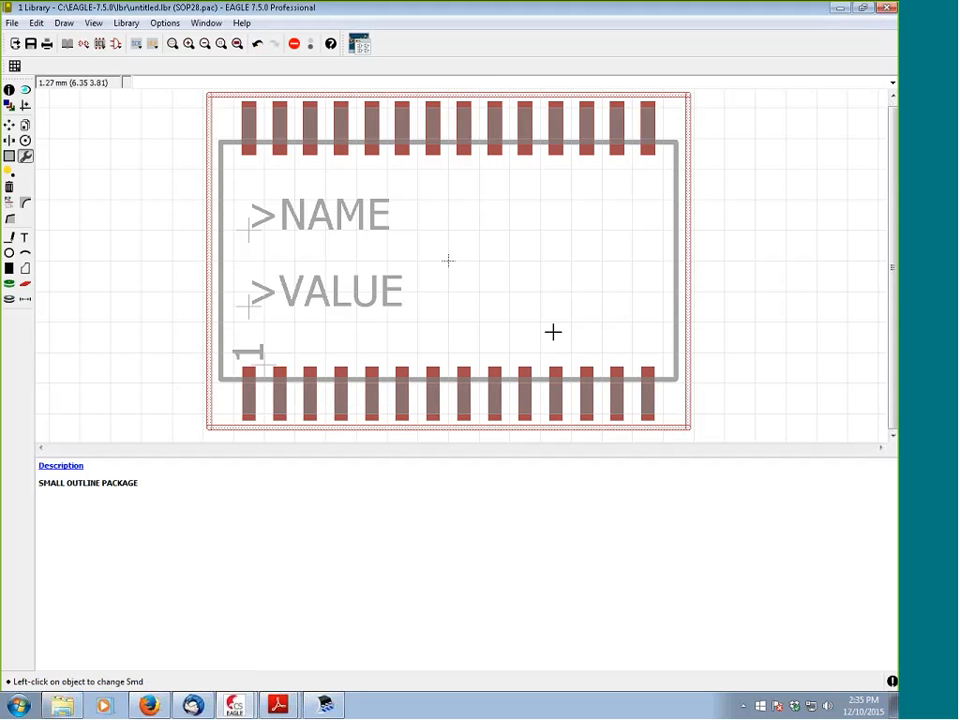
pyautogui.click(586, 128)
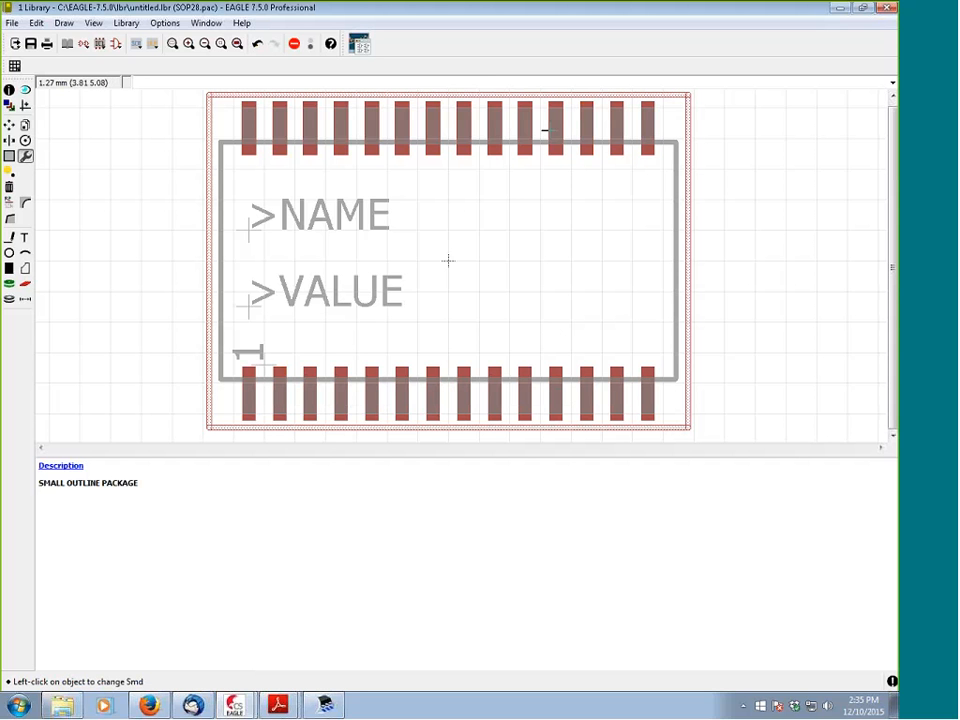
pyautogui.click(470, 131)
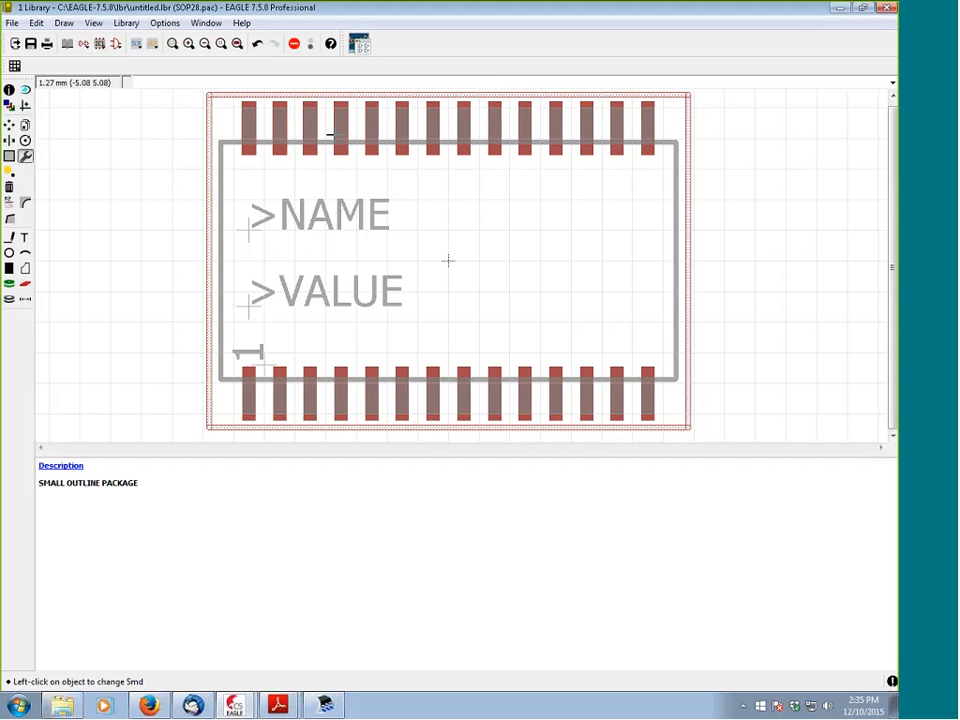
pyautogui.click(310, 134)
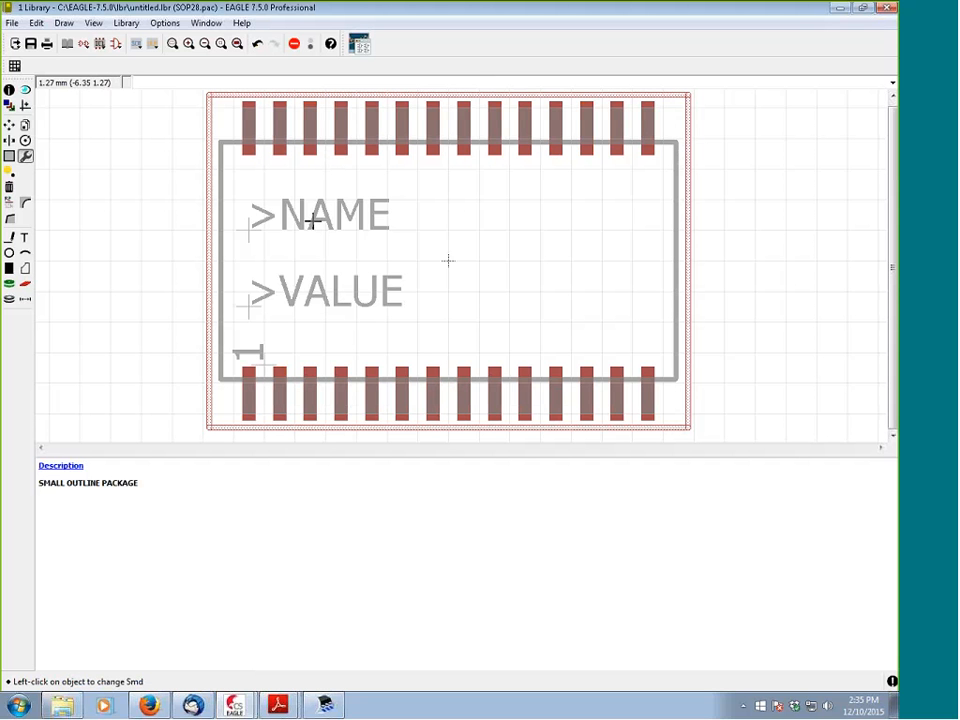
# Review the dimensions in the DWP mechanical drawing of l293.pdf, and return to the SOP28 package
pyautogui.click(277, 705)
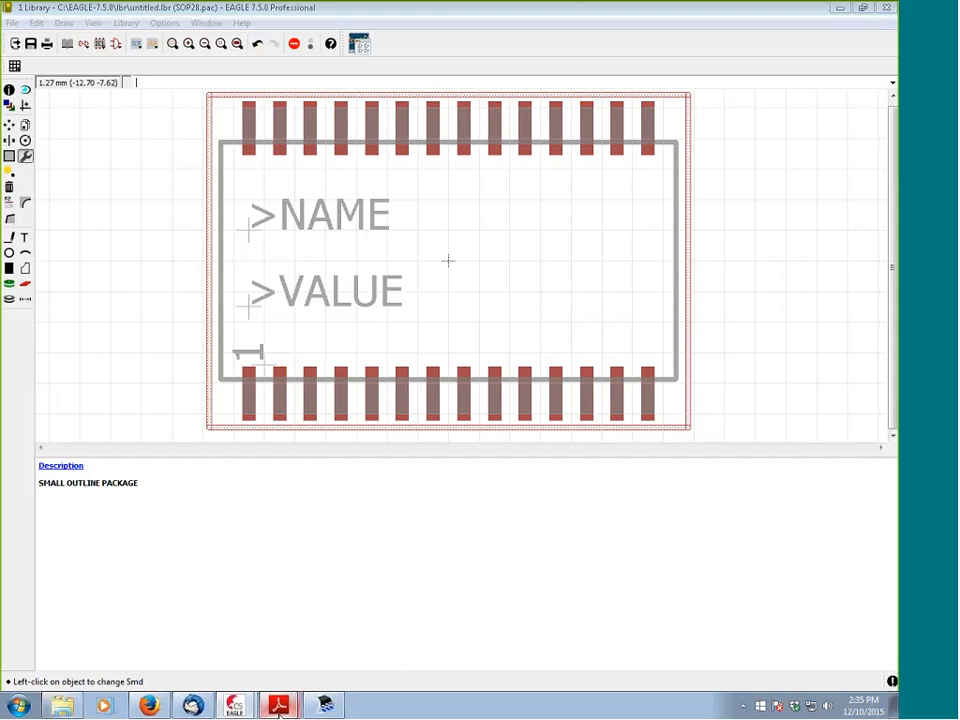
pyautogui.click(247, 675)
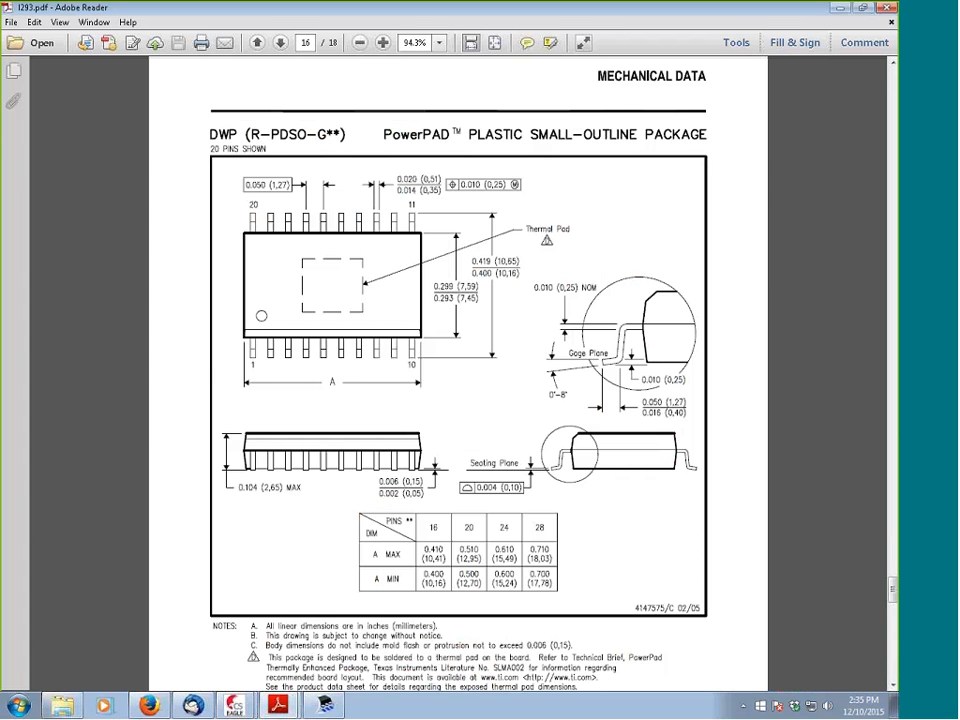
pyautogui.click(843, 8)
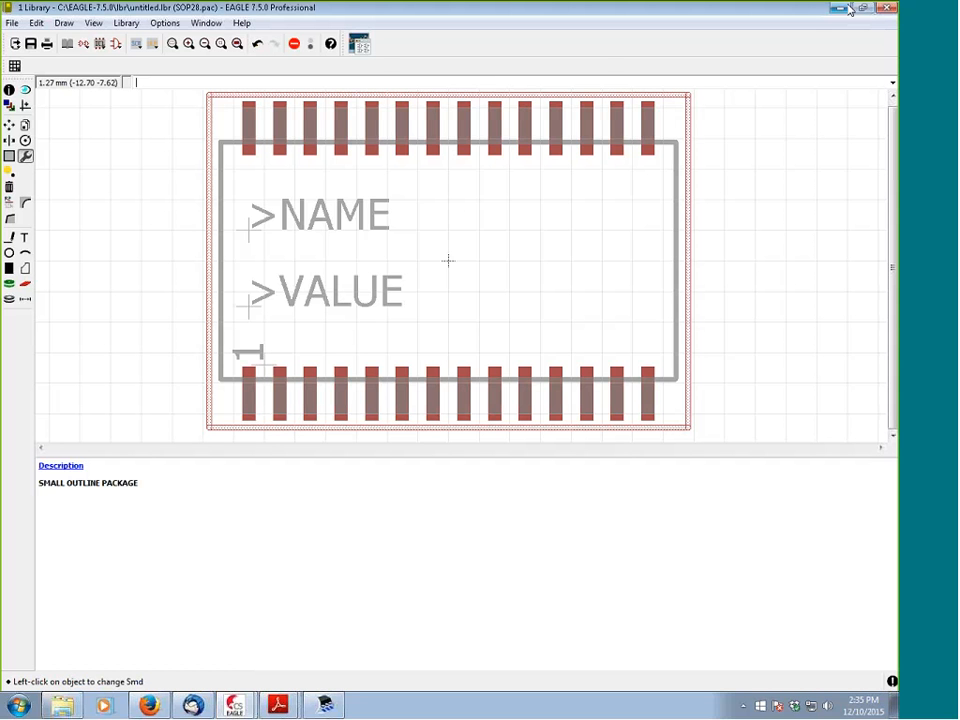
# Set the package grid size to 0.5 mm and the alternate grid to 0.25 mm
pyautogui.click(15, 65)
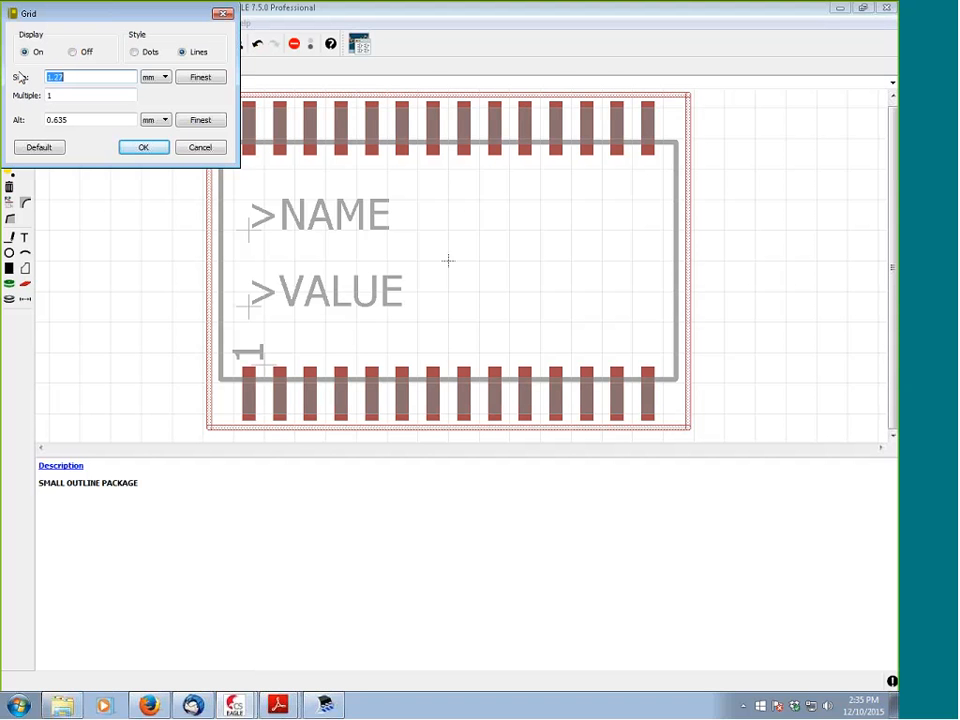
pyautogui.click(86, 77)
pyautogui.doubleClick(91, 82)
pyautogui.write('0.5')
pyautogui.doubleClick(92, 120)
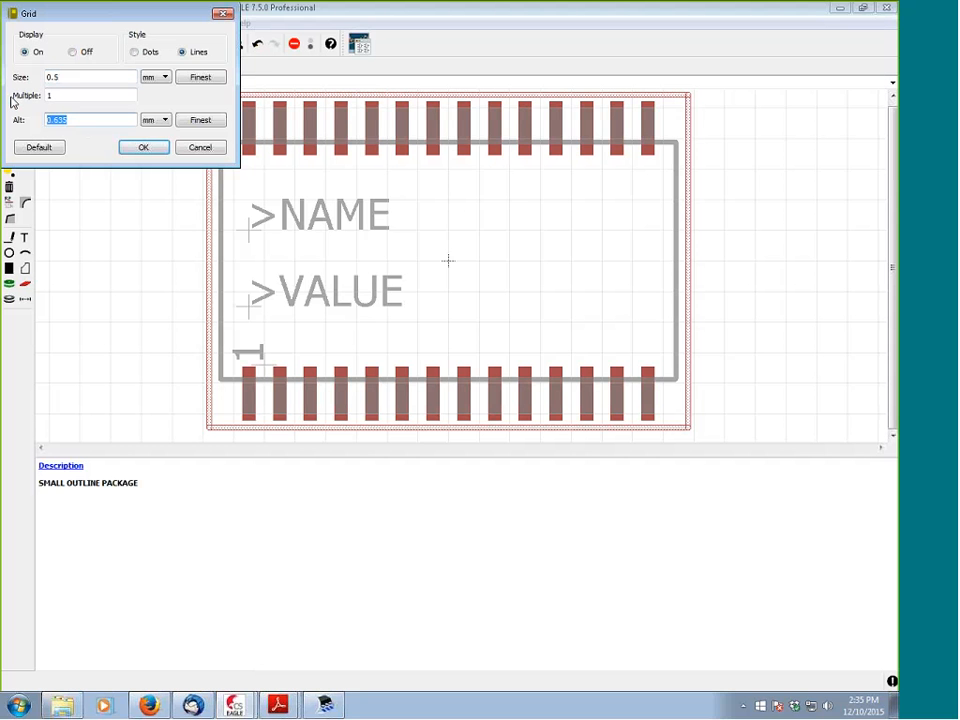
pyautogui.write('0.25')
pyautogui.click(146, 147)
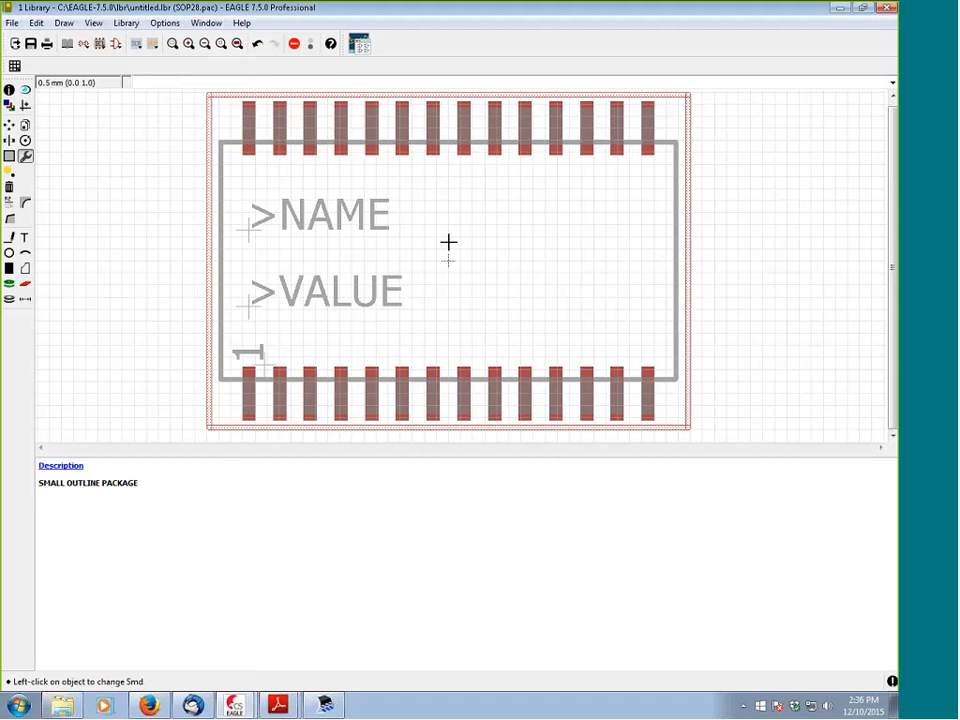
# Check the overall lead span in the DWP drawing of l293.pdf, and examine the package's upper pad row against the grid
pyautogui.click(280, 700)
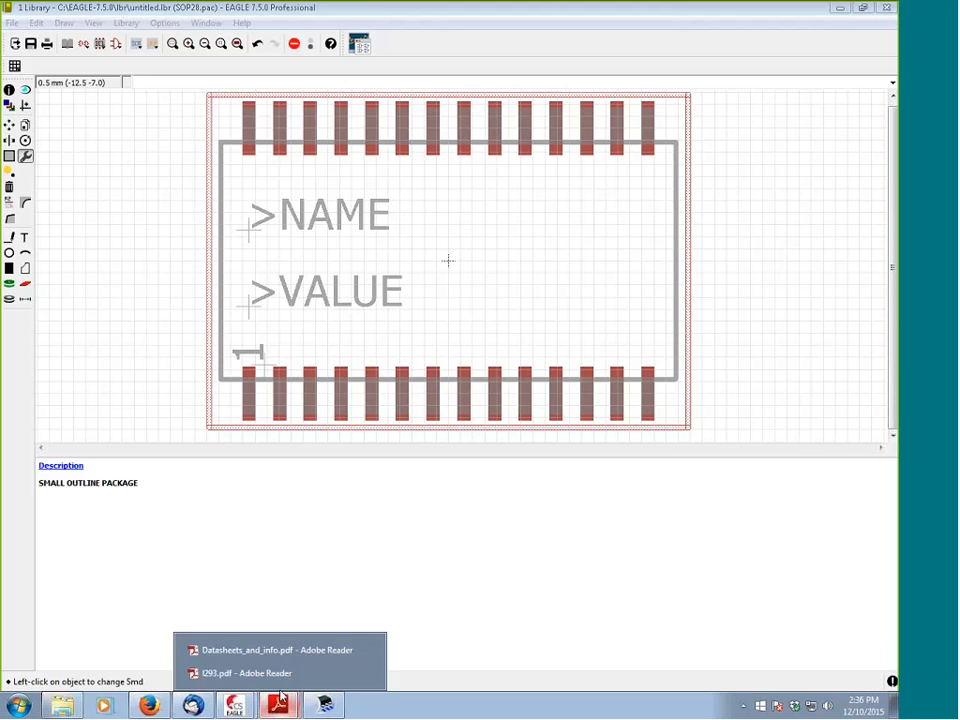
pyautogui.click(247, 673)
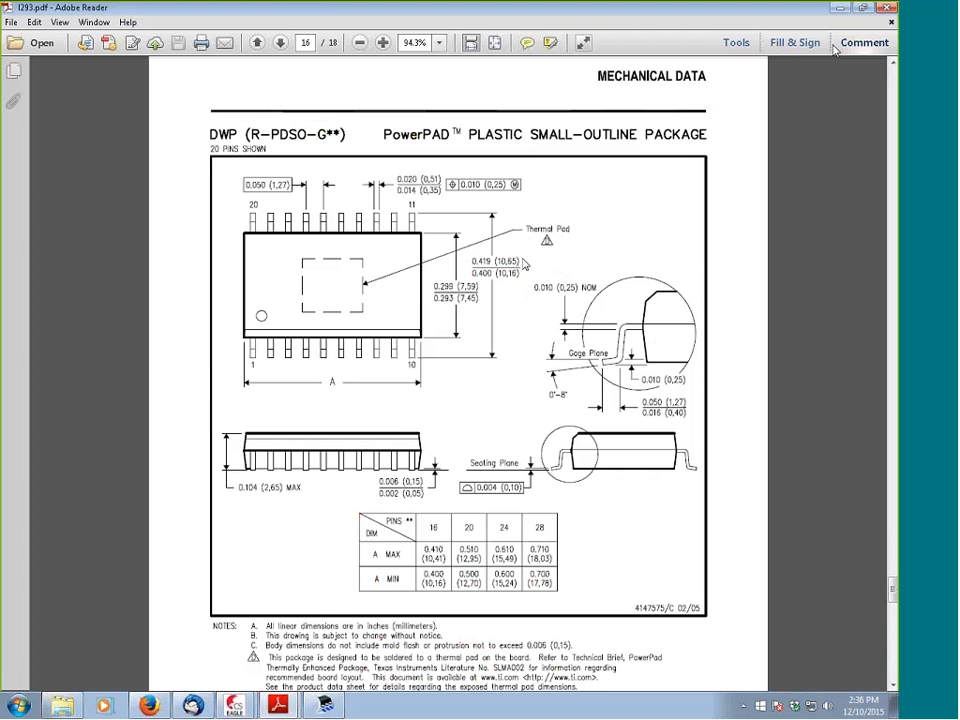
pyautogui.click(840, 8)
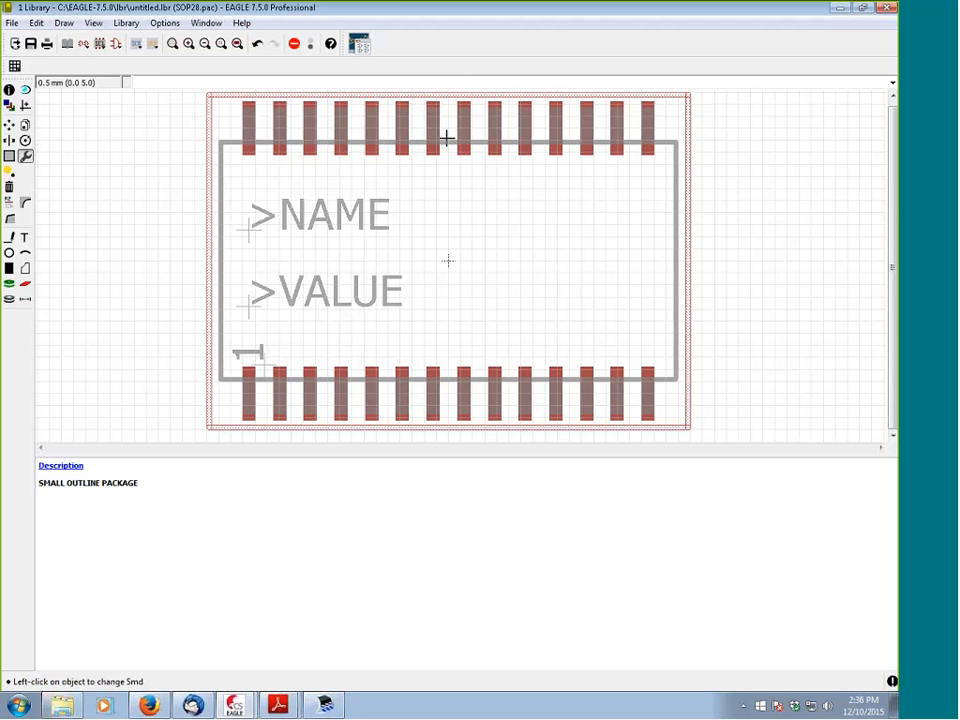
pyautogui.scroll(2, 438, 142)
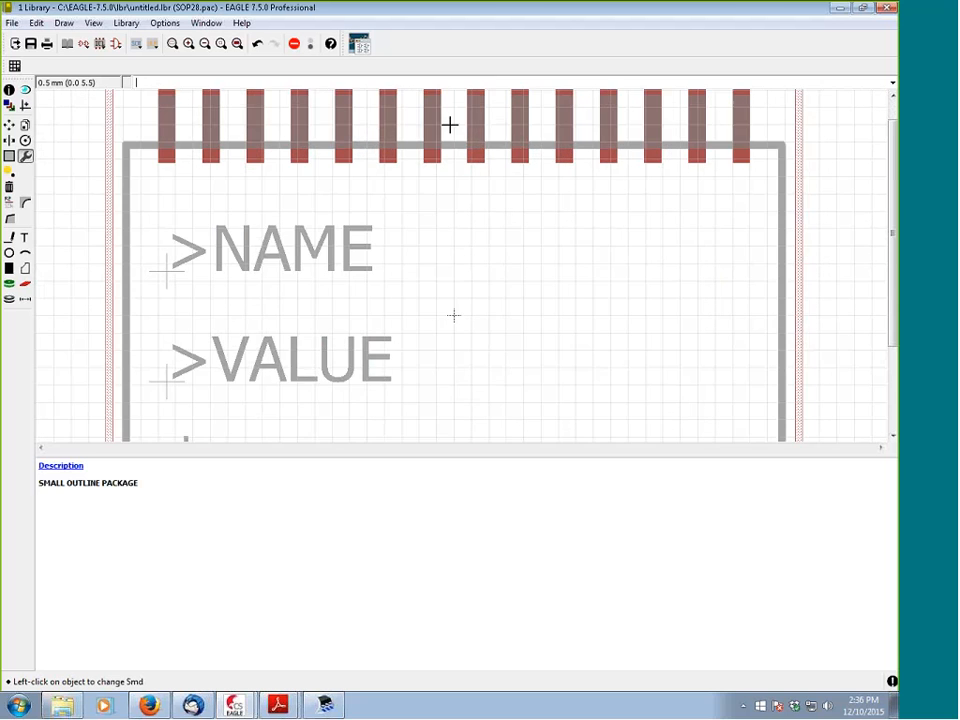
pyautogui.moveTo(450, 141); pyautogui.dragTo(441, 222, button='middle')
pyautogui.scroll(1, 432, 214)
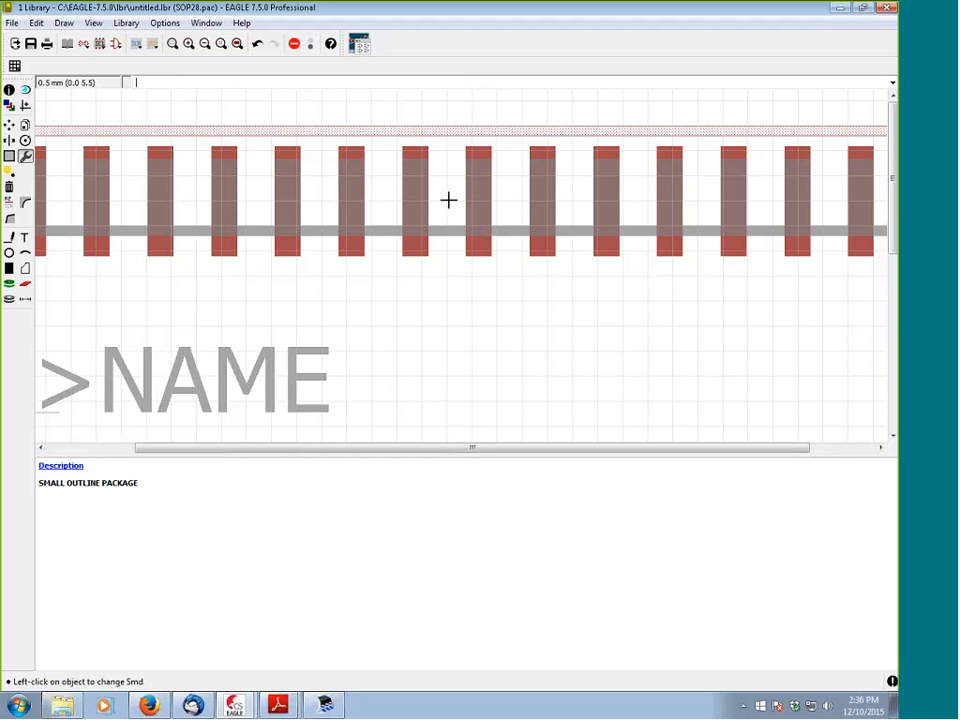
pyautogui.scroll(-2, 448, 200)
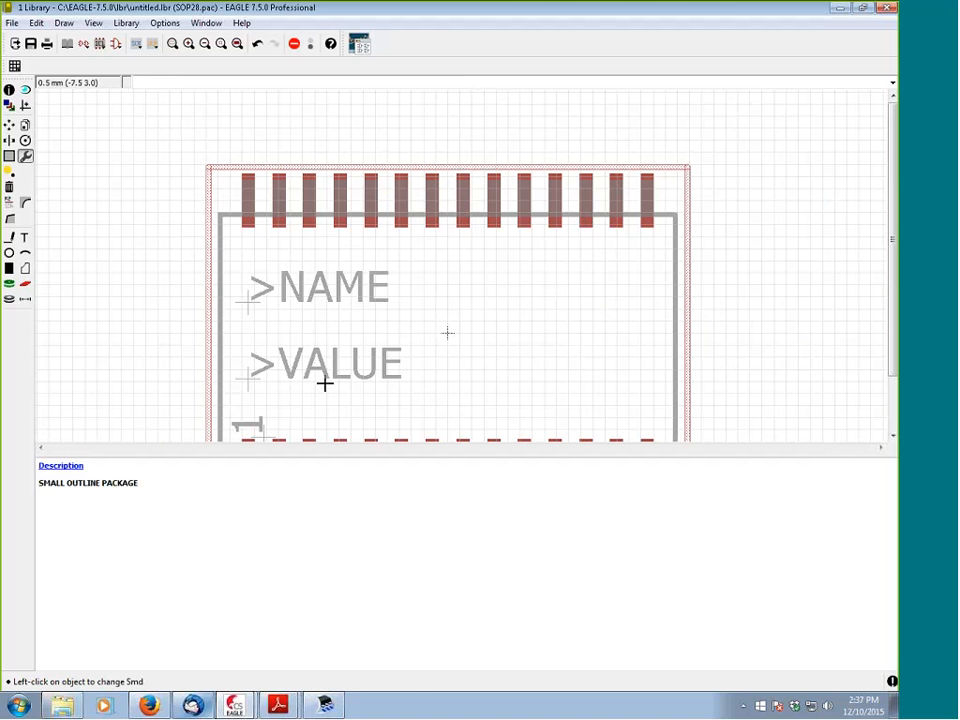
# Compare the DWP drawing in l293.pdf with the SOP28 package's body outline and the distance between its pad rows
pyautogui.click(234, 706)
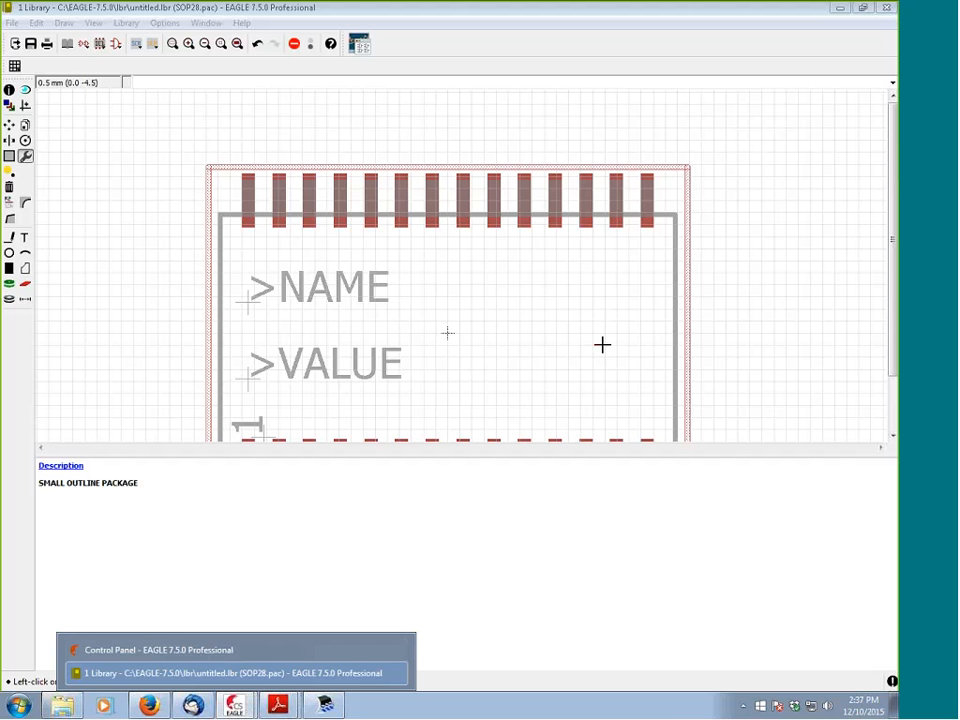
pyautogui.click(272, 706)
pyautogui.click(263, 674)
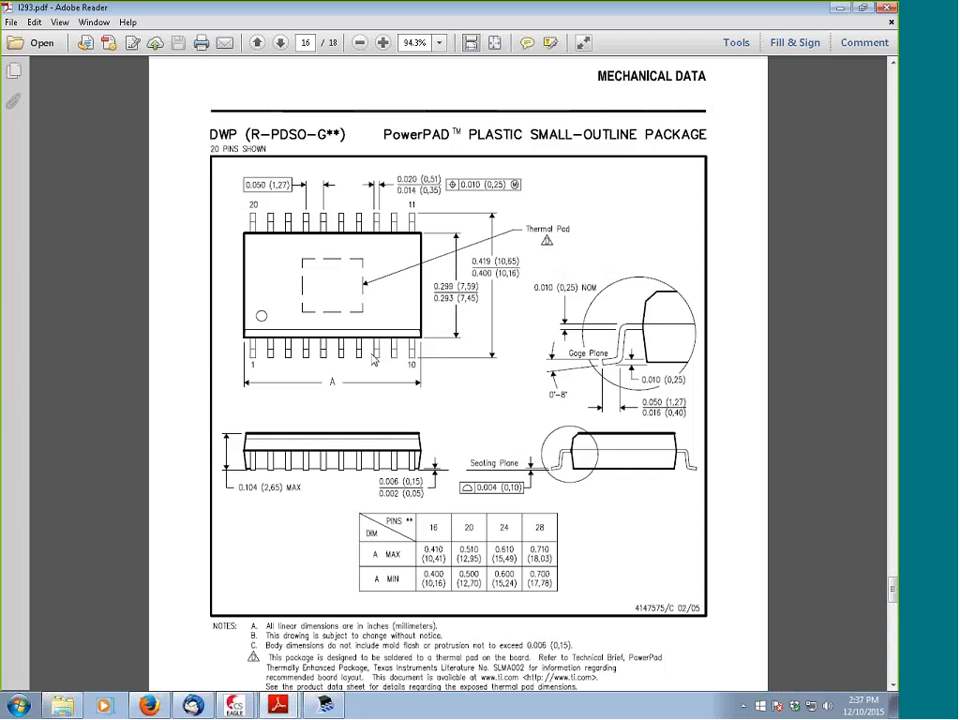
pyautogui.click(234, 706)
pyautogui.click(230, 673)
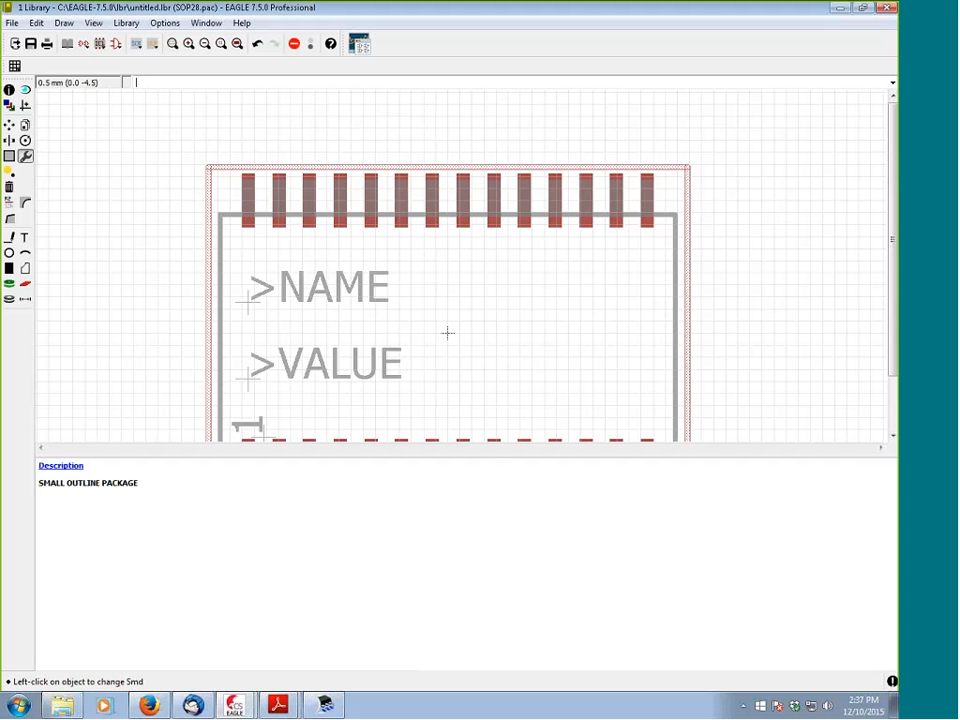
pyautogui.moveTo(893, 218); pyautogui.dragTo(872, 281)
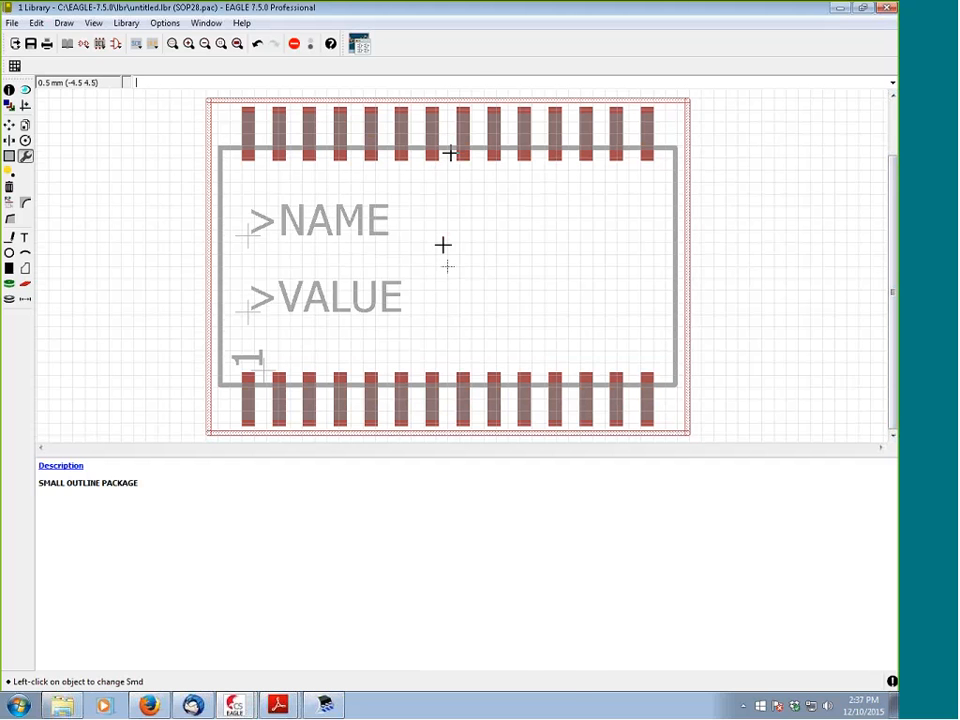
# Switch to the EAGLE Control Panel and preview the SO28W package in ref-packages.lbr
pyautogui.click(840, 10)
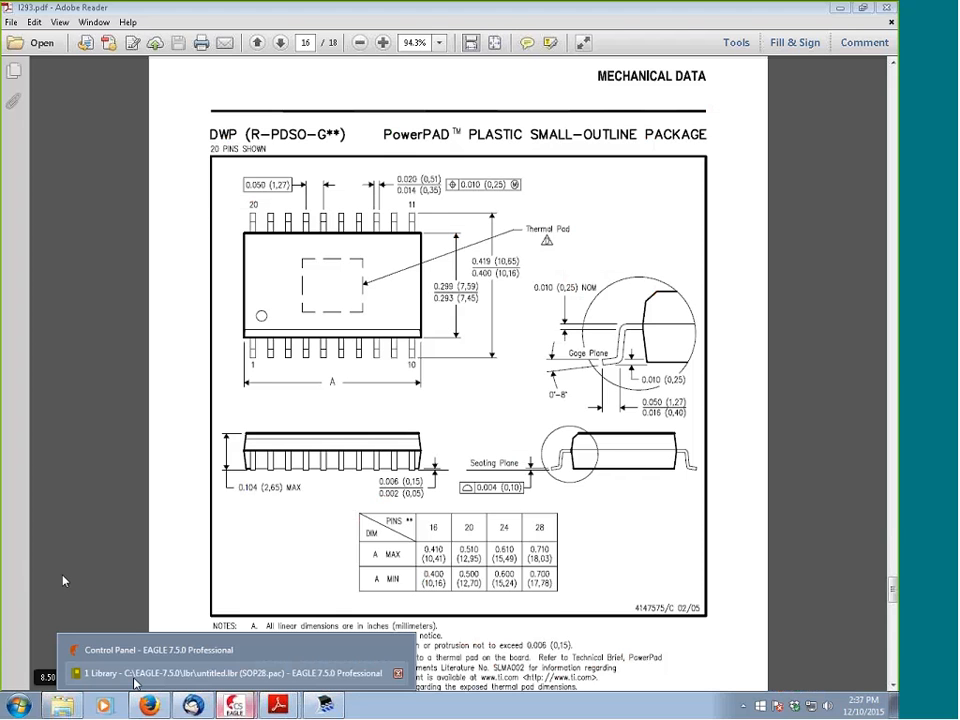
pyautogui.click(141, 653)
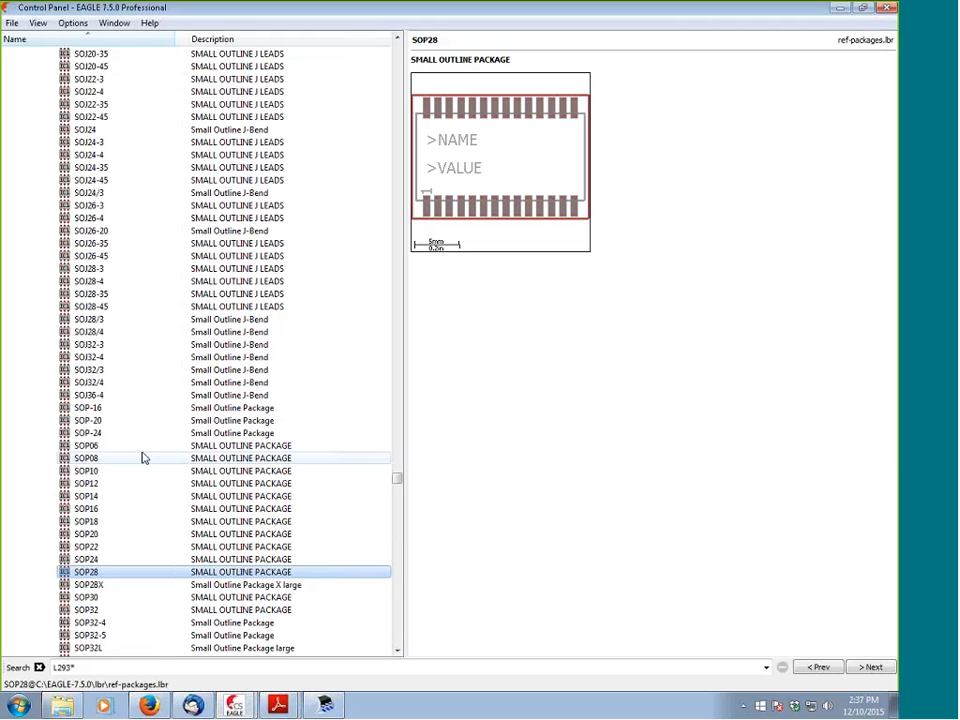
pyautogui.scroll(11, 180, 470)
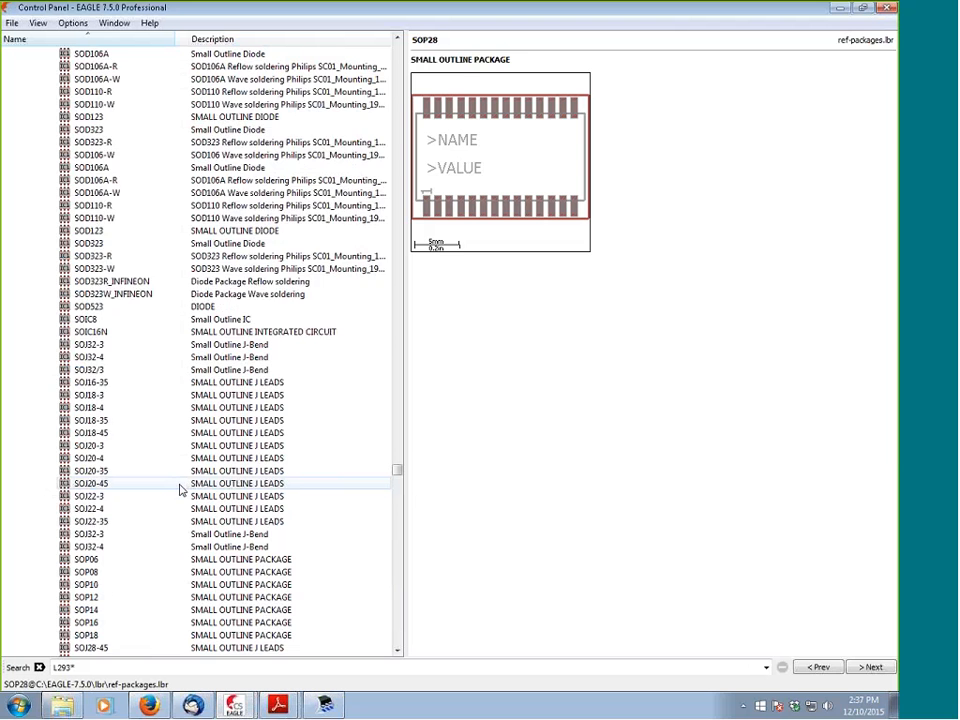
pyautogui.scroll(10, 180, 484)
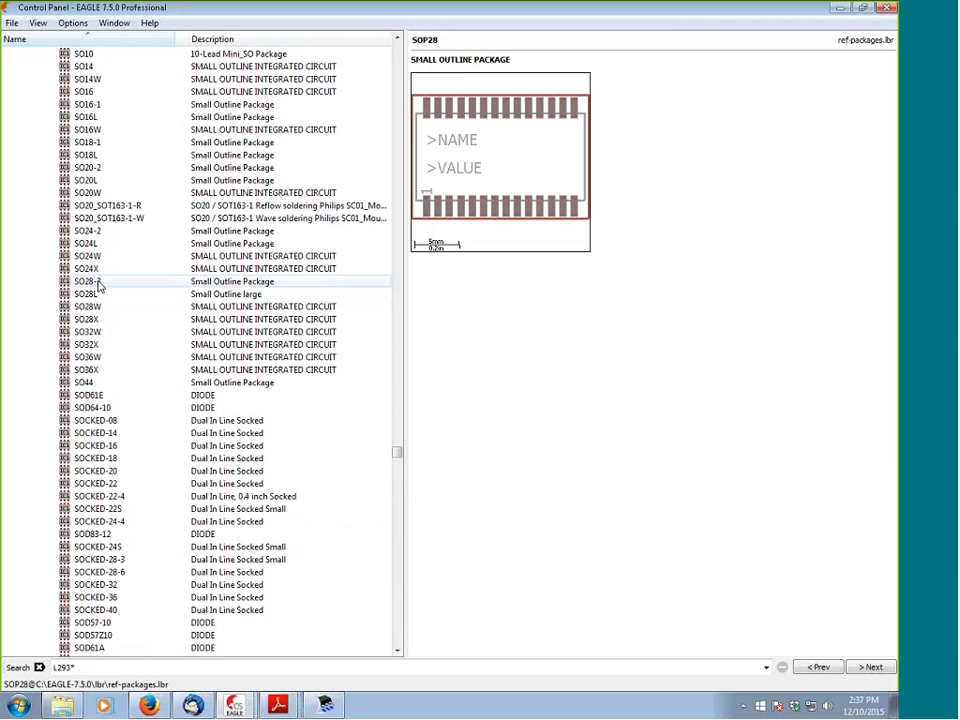
pyautogui.click(97, 306)
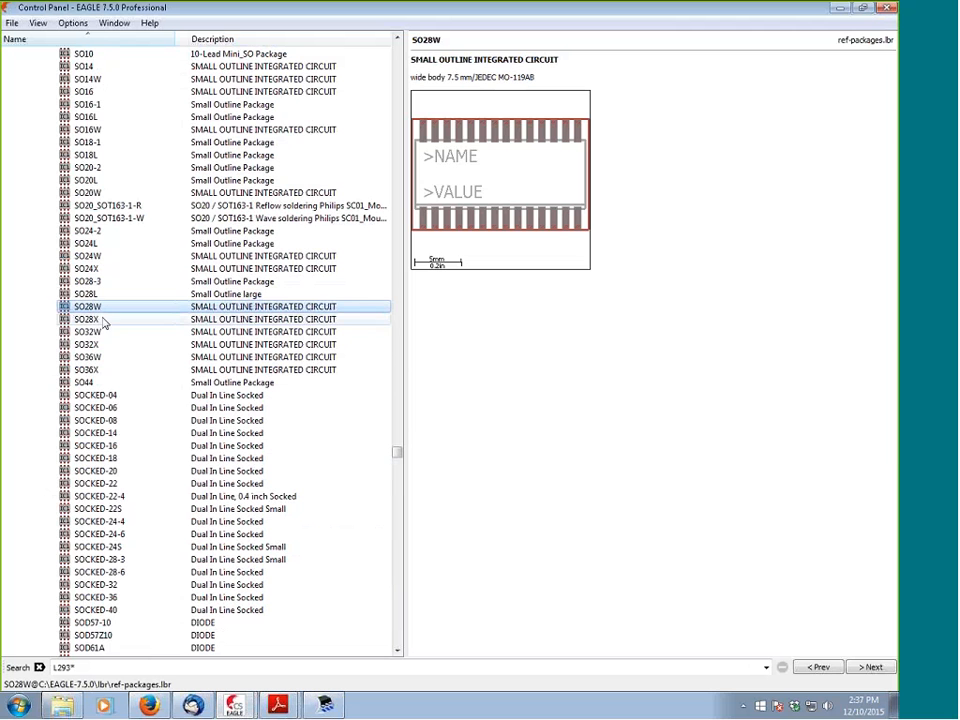
# Compare the previews of the SO-28L, SO-28W, SO28L and SO28W packages, leaving SO28W selected
pyautogui.scroll(1, 80, 297)
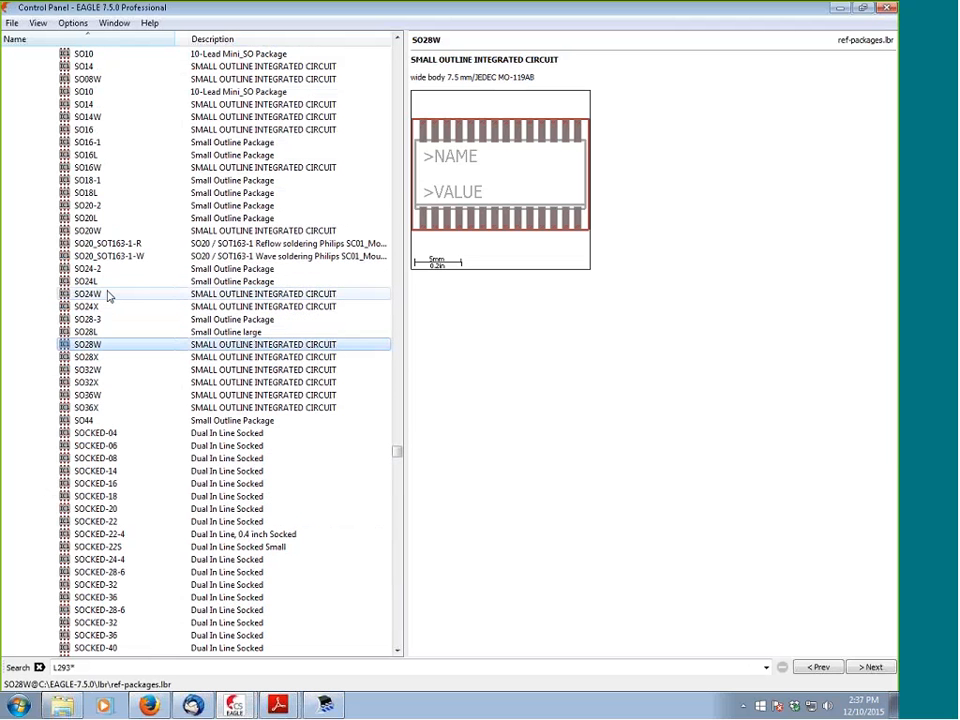
pyautogui.scroll(5, 112, 296)
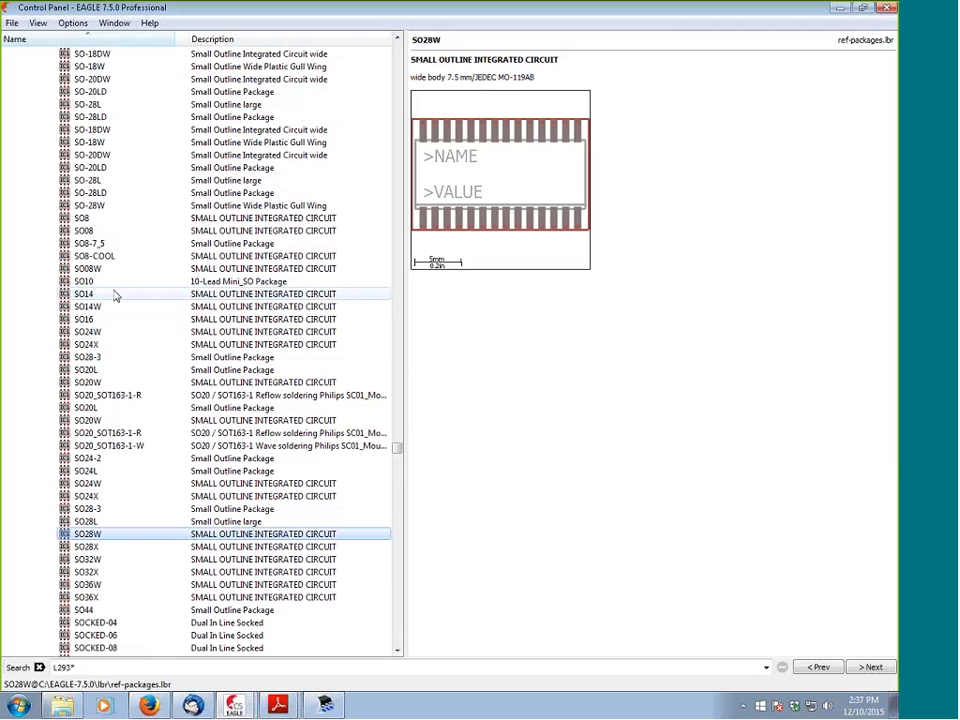
pyautogui.scroll(1, 114, 290)
pyautogui.click(123, 219)
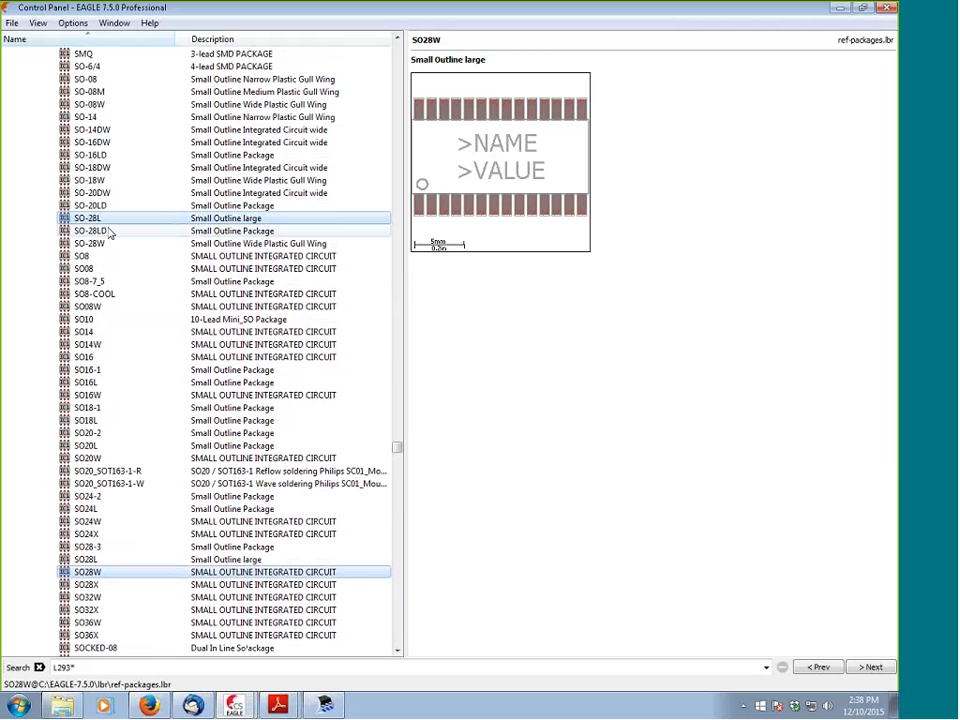
pyautogui.click(106, 244)
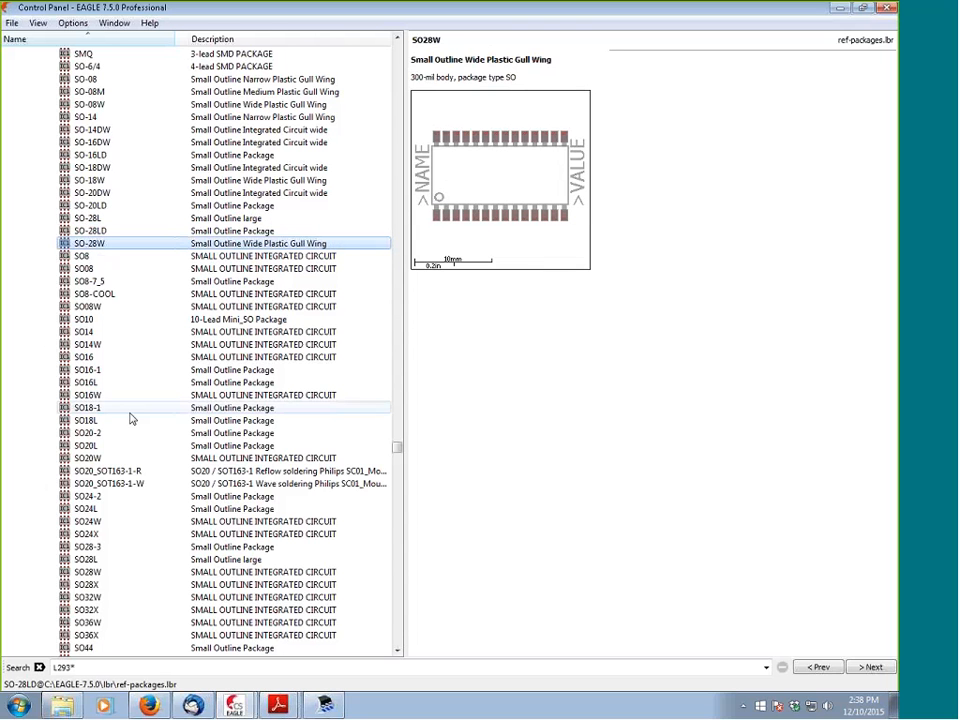
pyautogui.click(100, 560)
pyautogui.click(104, 572)
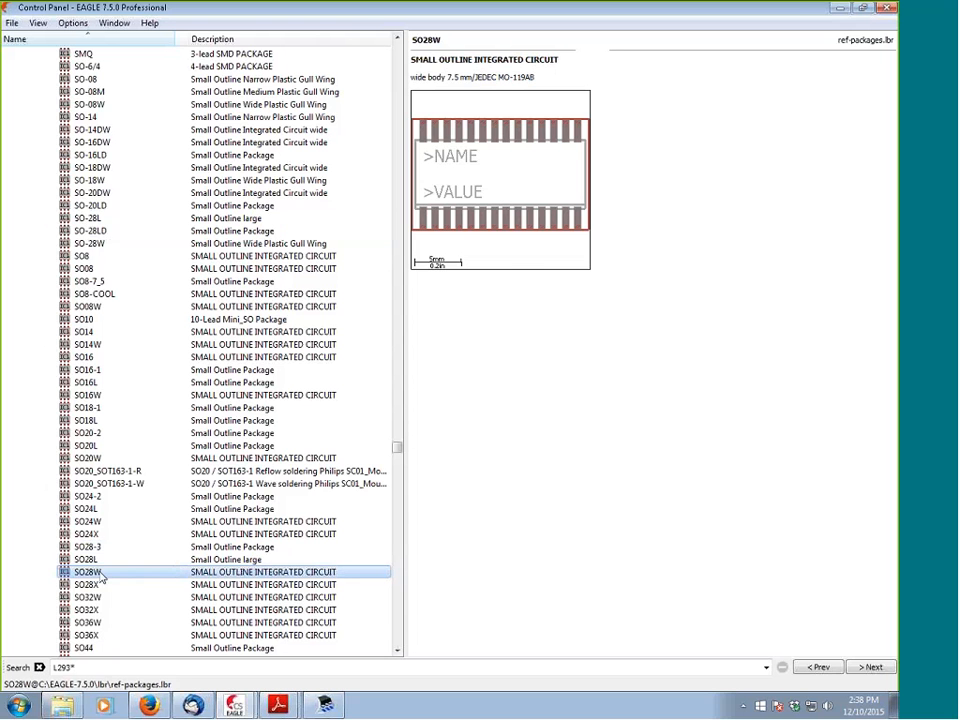
# Copy the SO28W package into the open untitled.lbr library and set the package grid size to 1.27 mm
pyautogui.rightClick(100, 574)
pyautogui.click(138, 610)
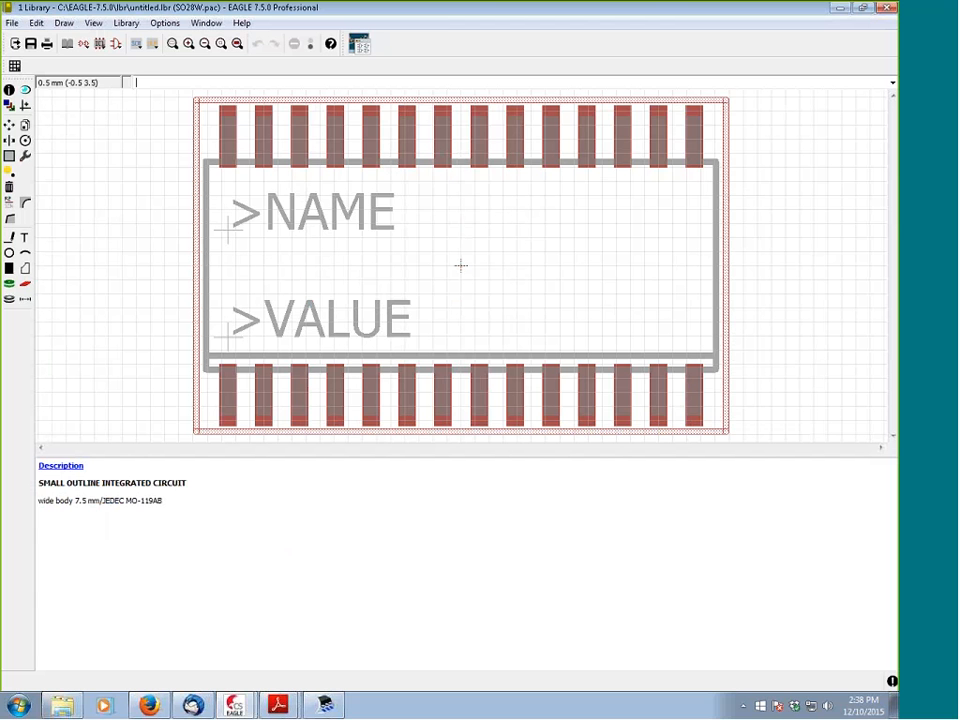
pyautogui.click(12, 65)
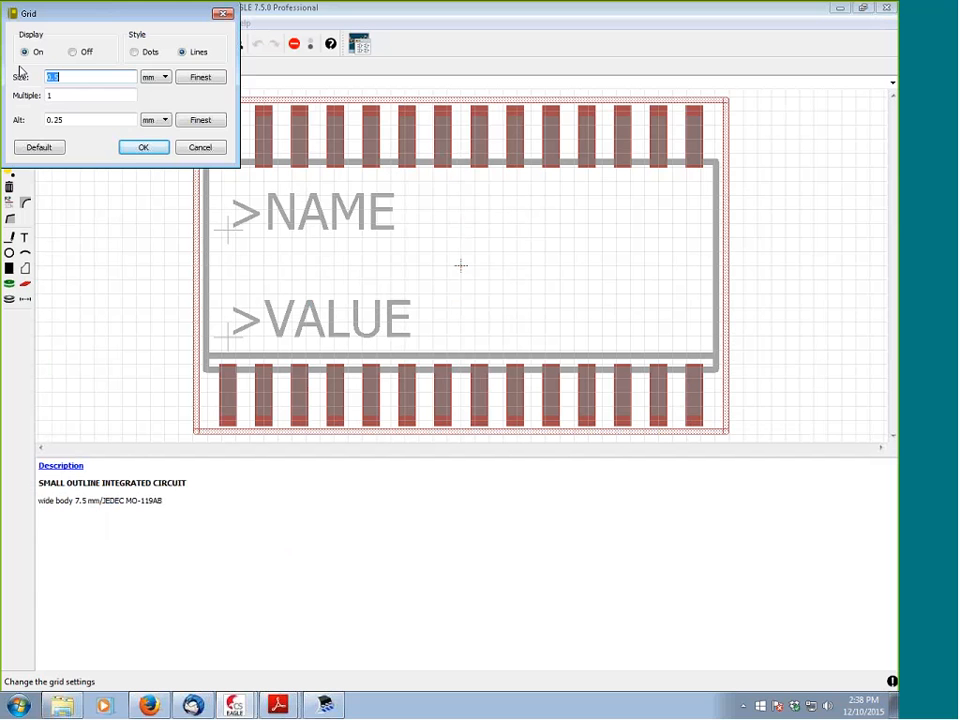
pyautogui.write('1.27')
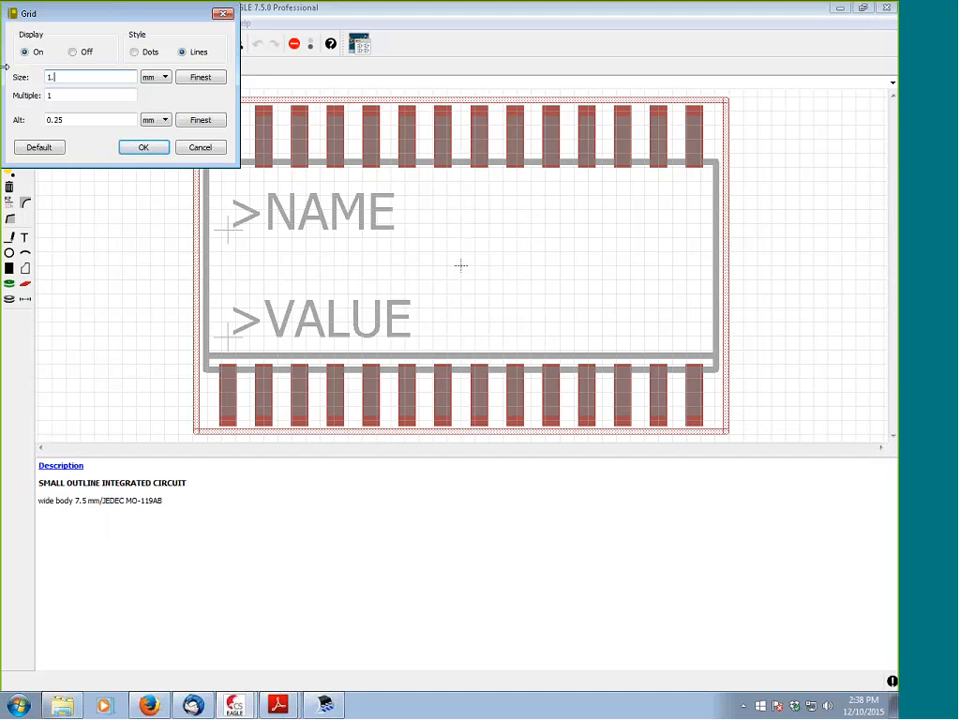
pyautogui.press('Return')
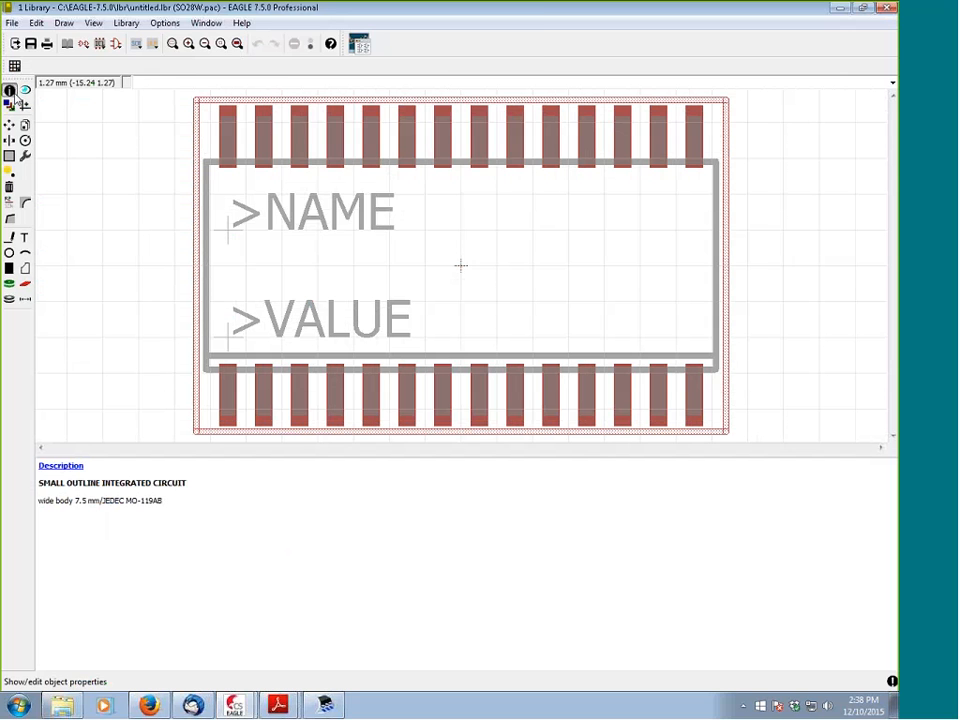
# Inspect the properties of the second pad in the upper row, including its SMD size and position
pyautogui.click(10, 91)
pyautogui.click(268, 125)
pyautogui.click(268, 125)
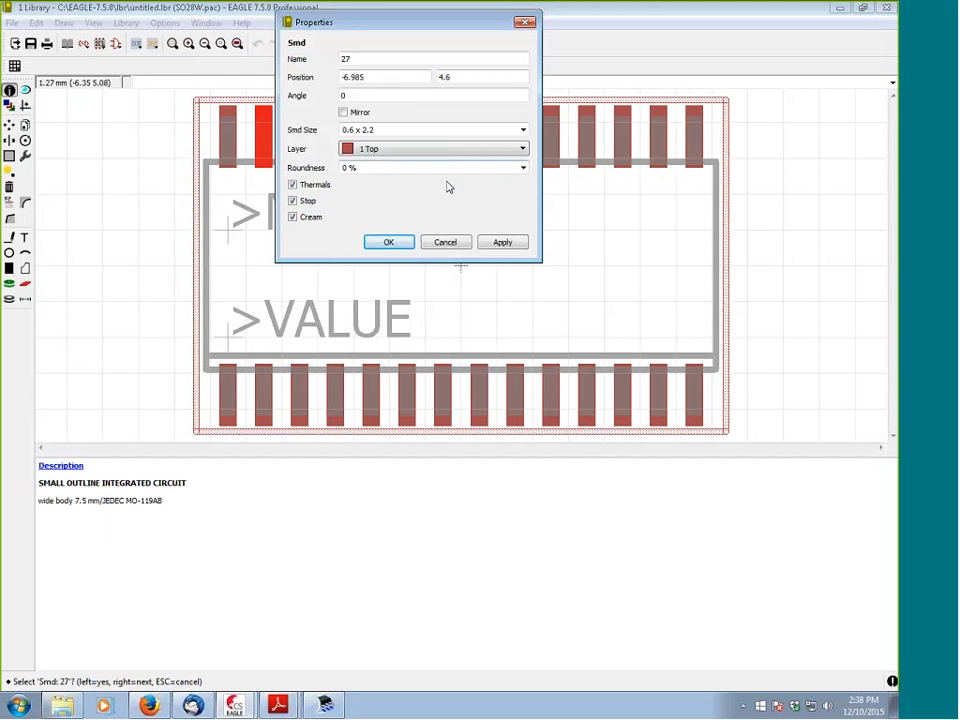
pyautogui.click(445, 242)
# Change the SMD size of all pads in the upper row to 0.5 x 2.2 as a group
pyautogui.click(25, 156)
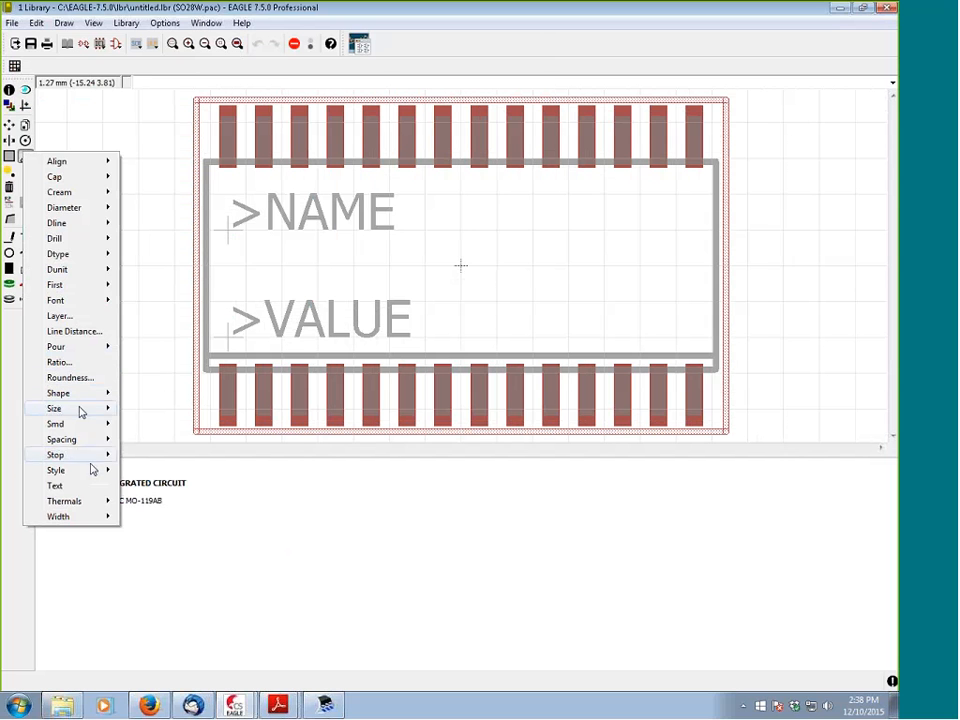
pyautogui.moveTo(94, 425)
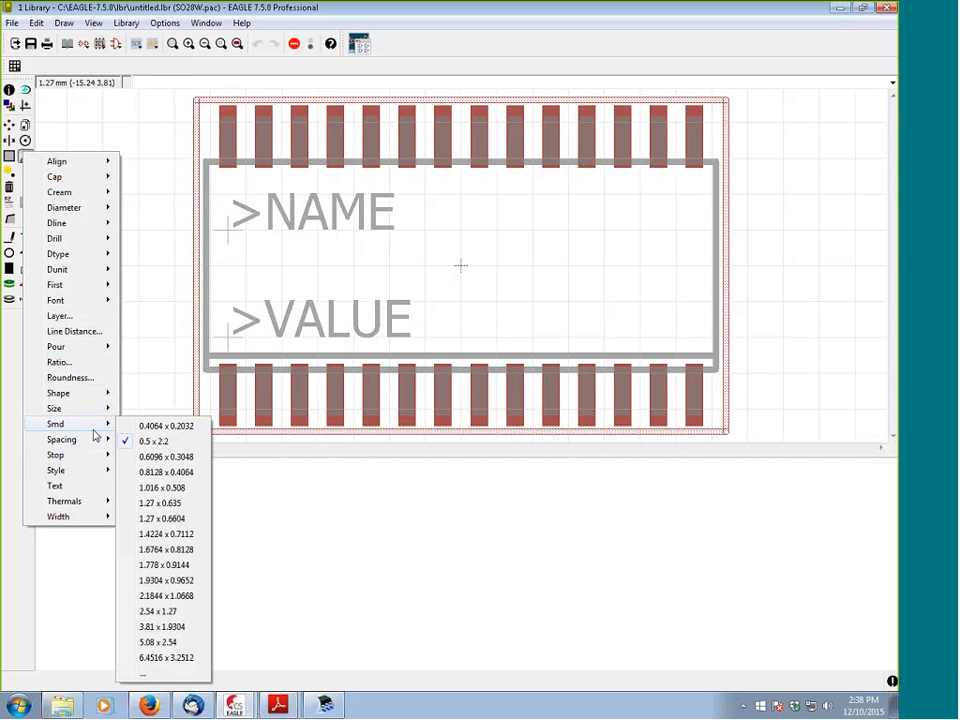
pyautogui.click(141, 440)
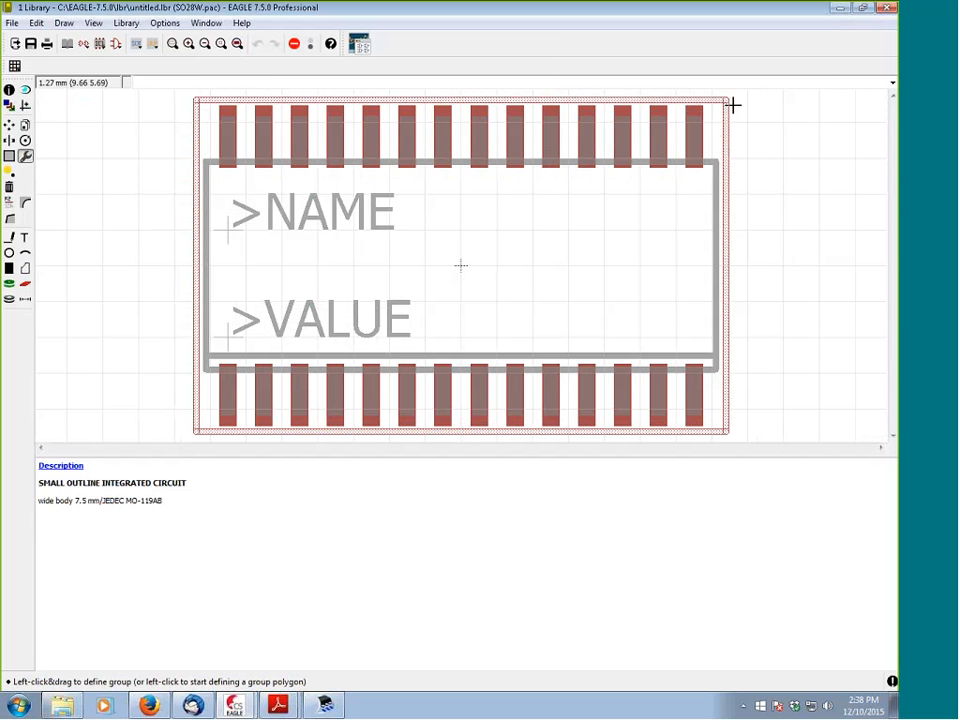
pyautogui.moveTo(733, 104); pyautogui.dragTo(190, 175)
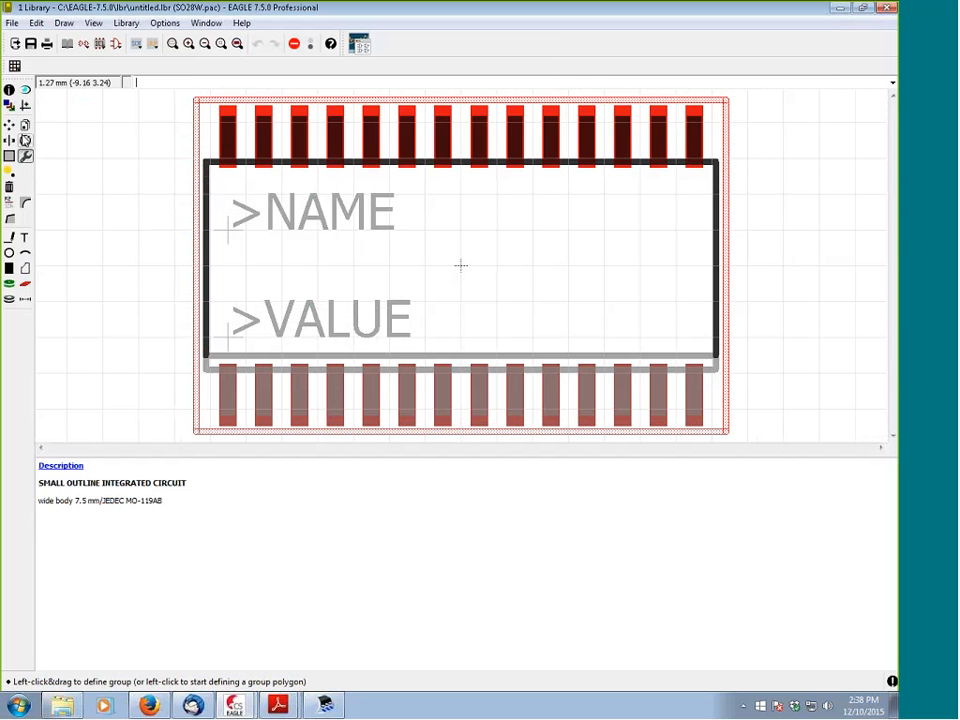
pyautogui.click(439, 135)
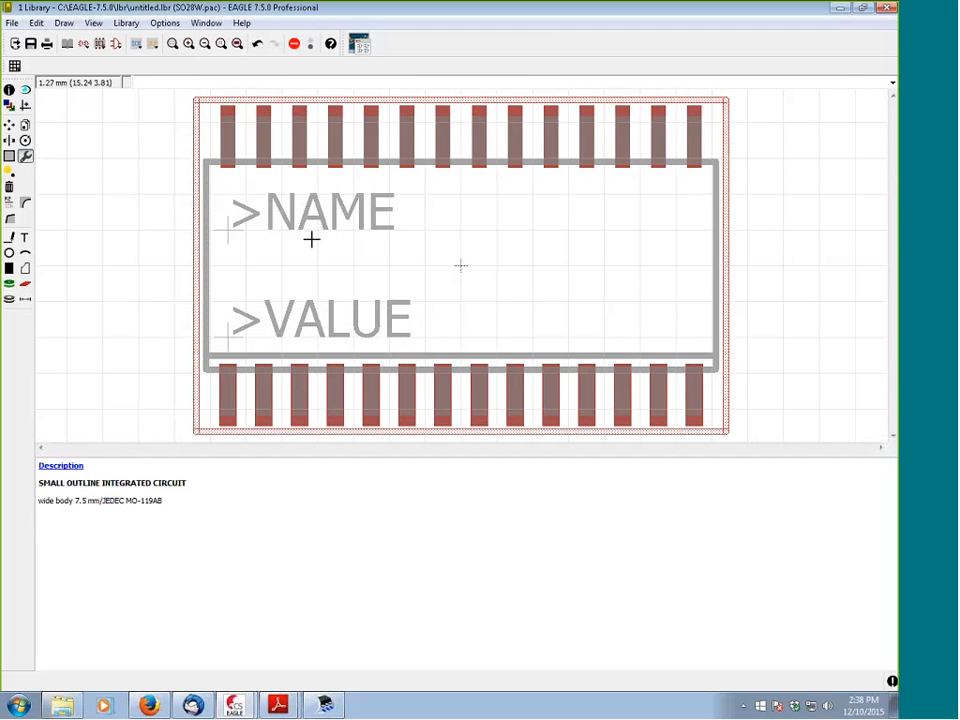
# Apply the 0.5 x 2.2 SMD size to all pads in the lower row as a group
pyautogui.scroll(-3, 808, 208)
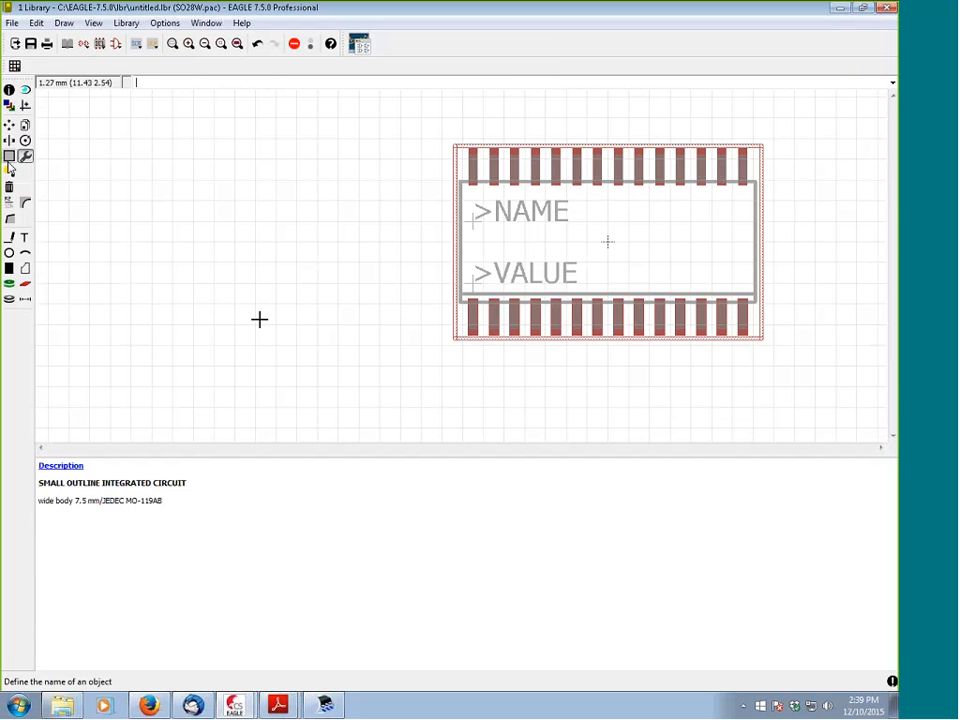
pyautogui.click(9, 155)
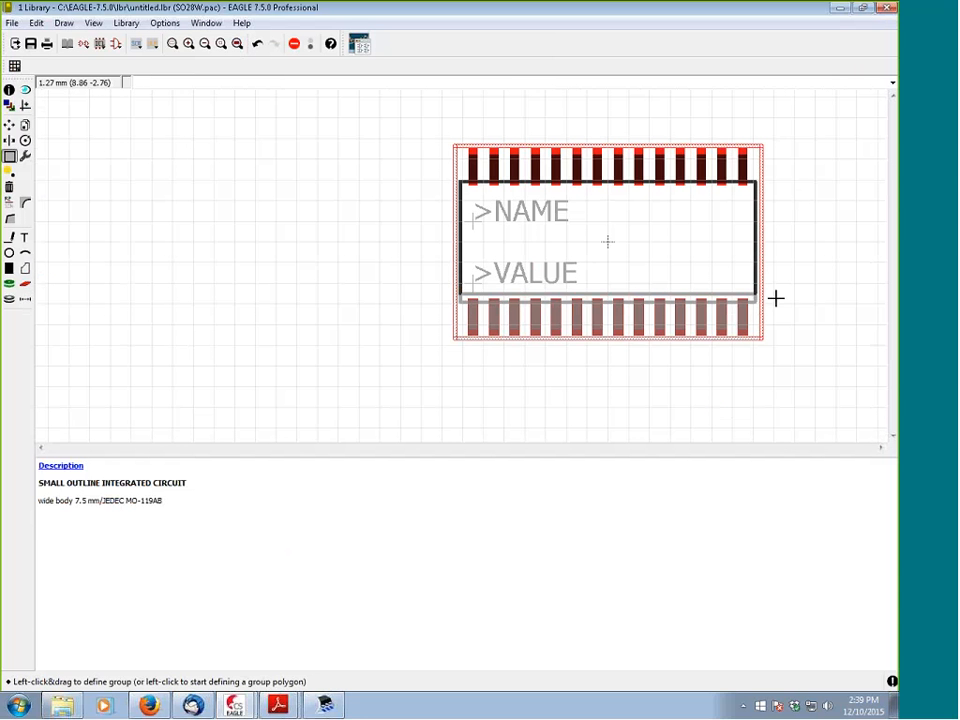
pyautogui.moveTo(776, 298); pyautogui.dragTo(444, 338)
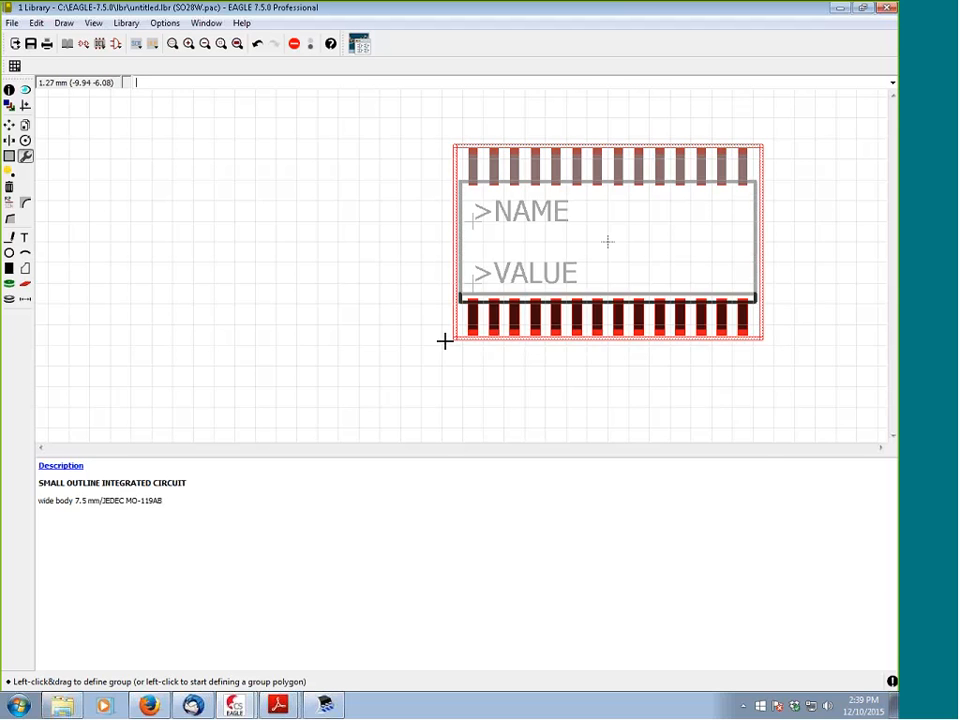
pyautogui.scroll(3, 596, 336)
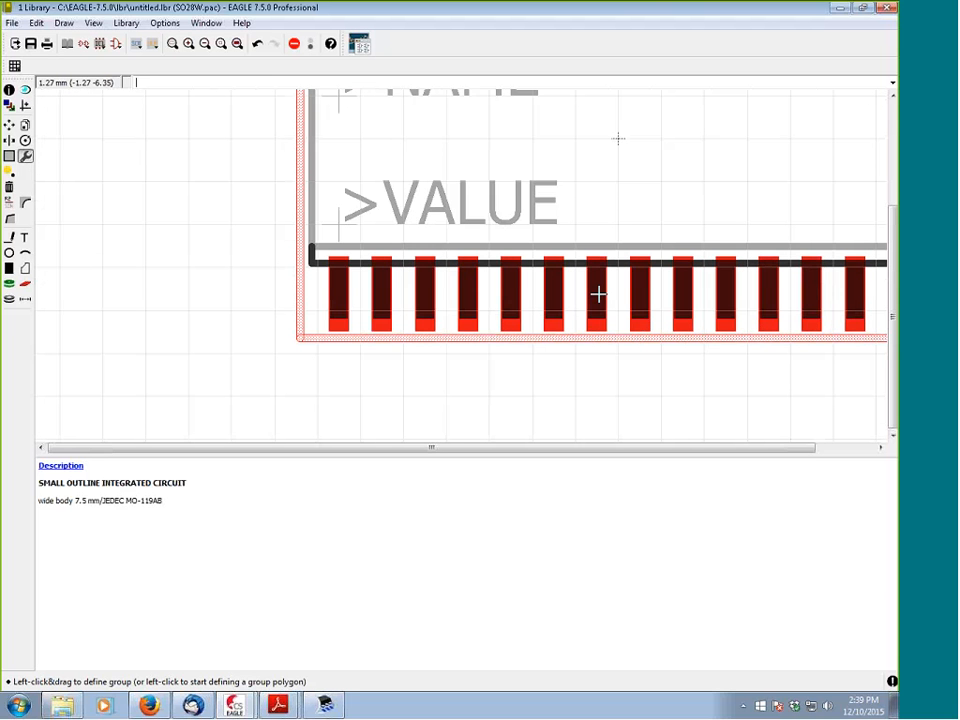
pyautogui.scroll(-3, 429, 257)
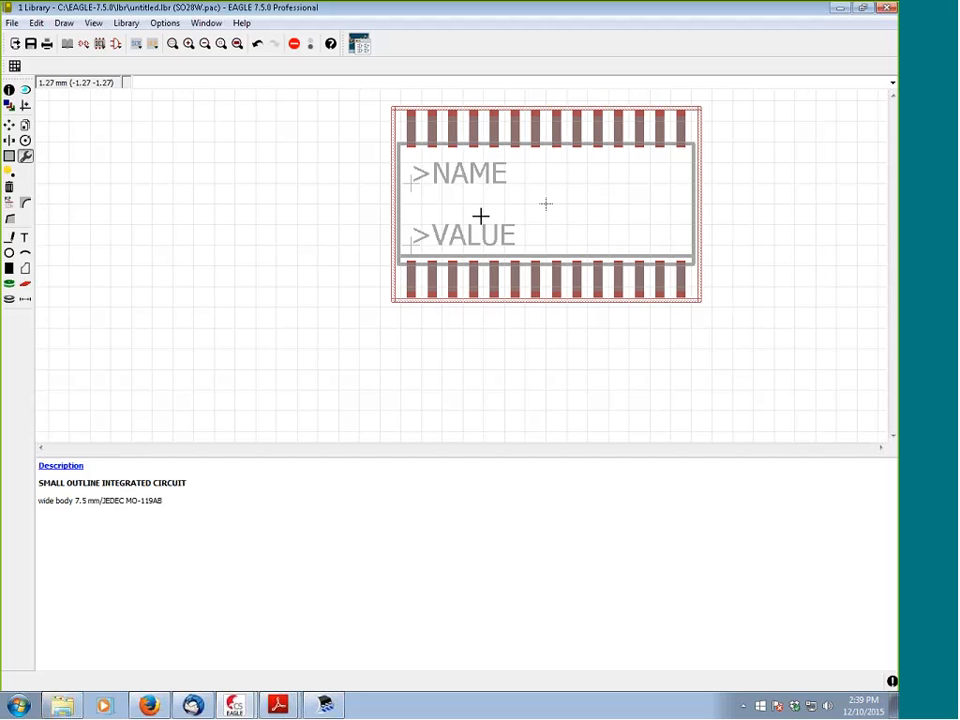
# Set the package grid size to 0.5 mm
pyautogui.scroll(2, 552, 205)
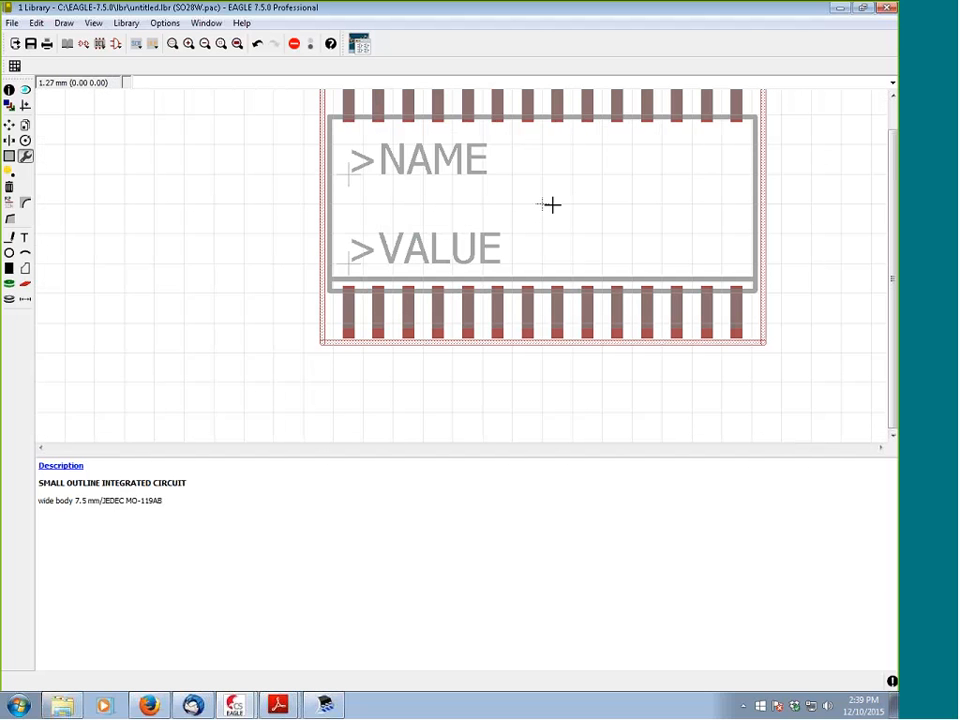
pyautogui.moveTo(544, 206); pyautogui.dragTo(419, 253, button='middle')
pyautogui.scroll(1, 407, 273)
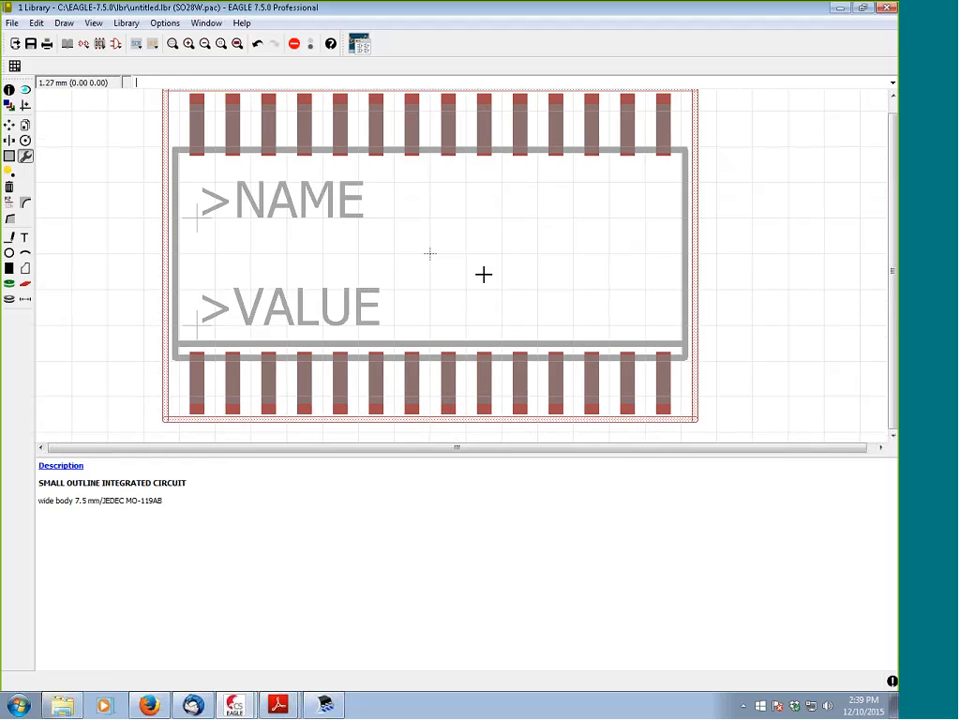
pyautogui.click(14, 65)
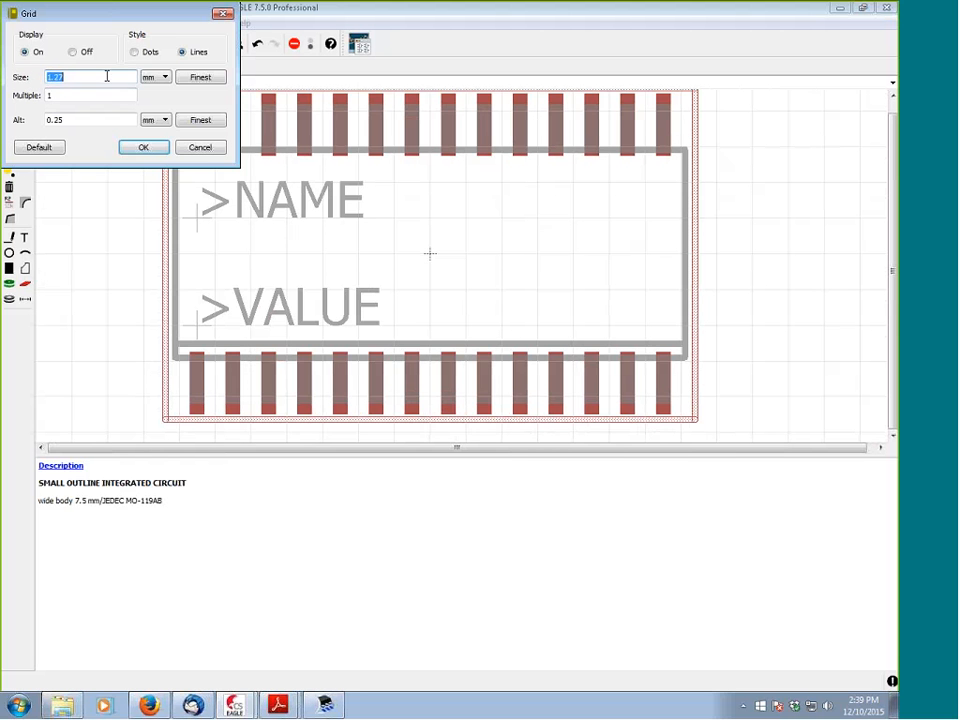
pyautogui.write('0.5')
pyautogui.press('Return')
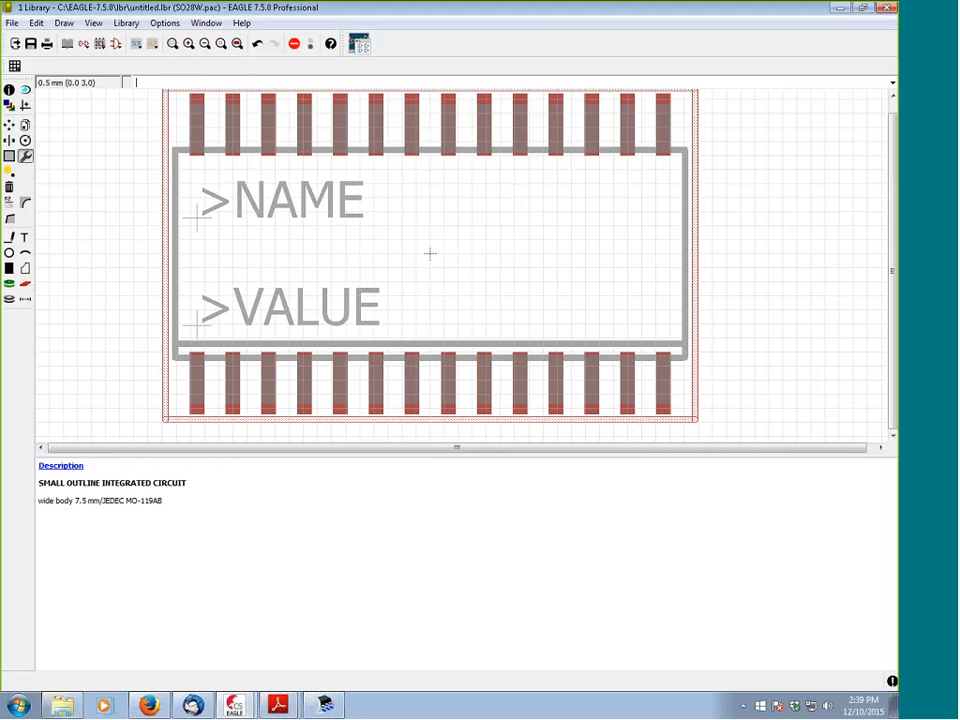
# Check the body width and lead span in the DWP drawing of l293.pdf, and return to the package
pyautogui.scroll(-1, 430, 253)
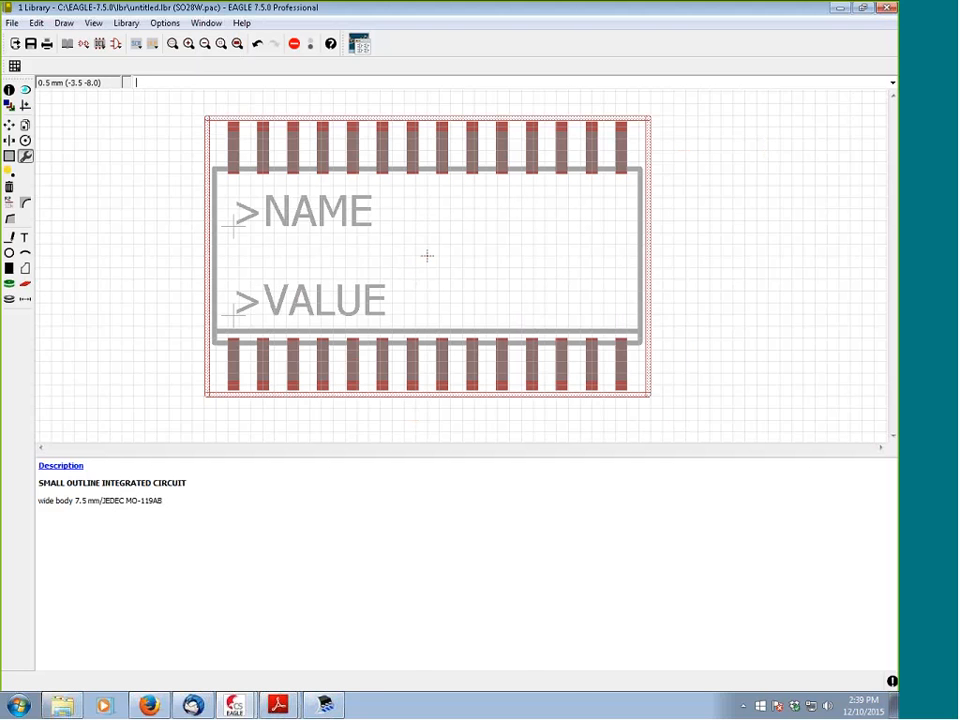
pyautogui.moveTo(278, 706)
pyautogui.click(255, 672)
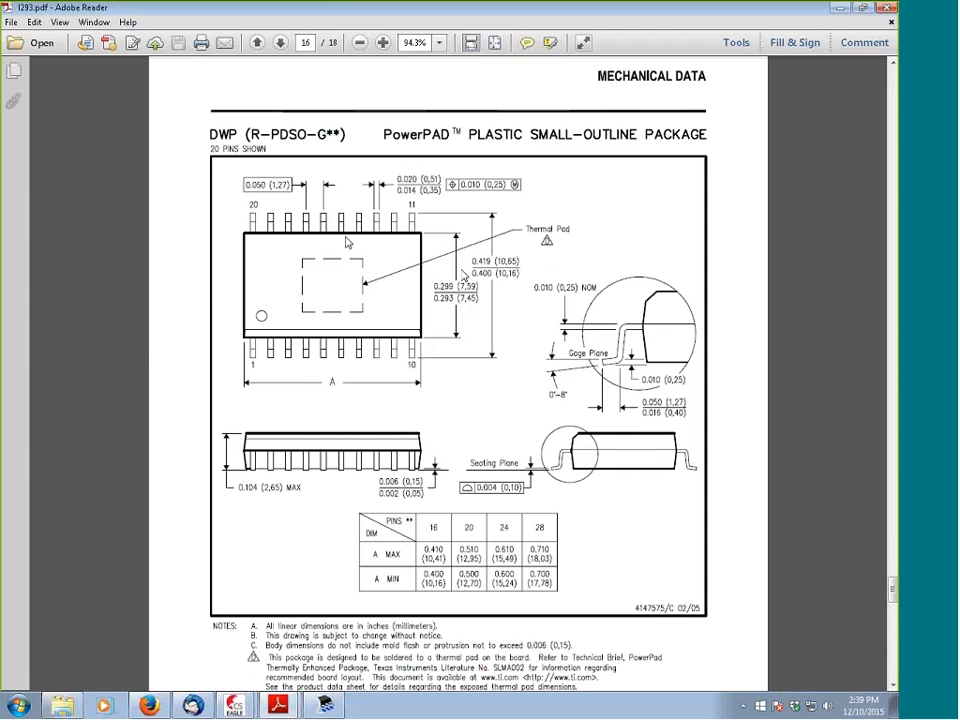
pyautogui.click(836, 9)
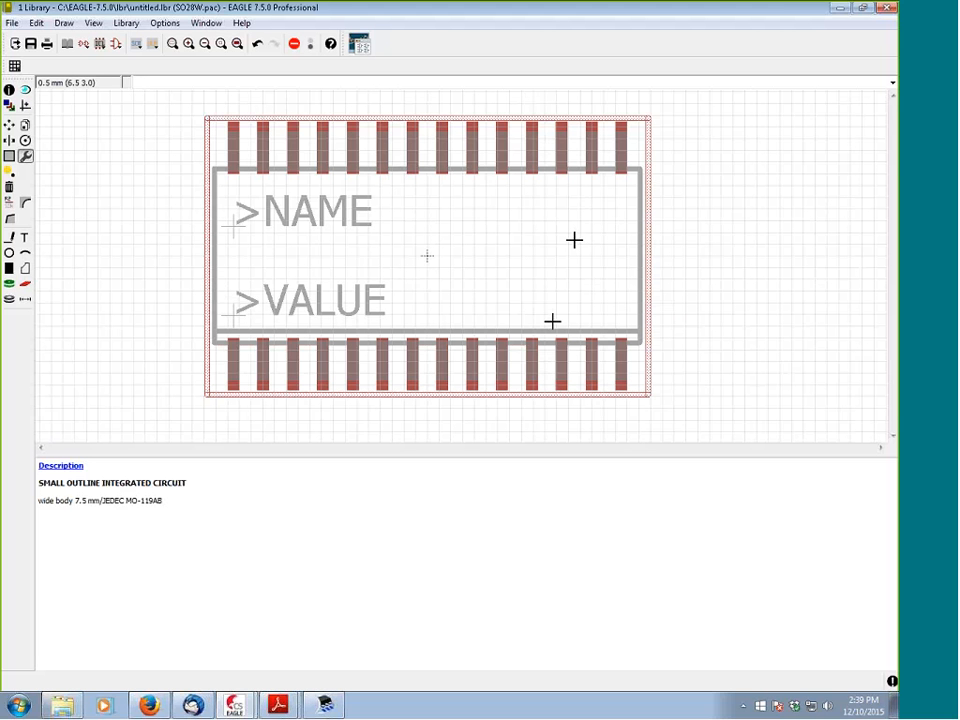
# Move the >NAME and >VALUE texts out of the body to the package's left side, with >VALUE below >NAME
pyautogui.click(9, 124)
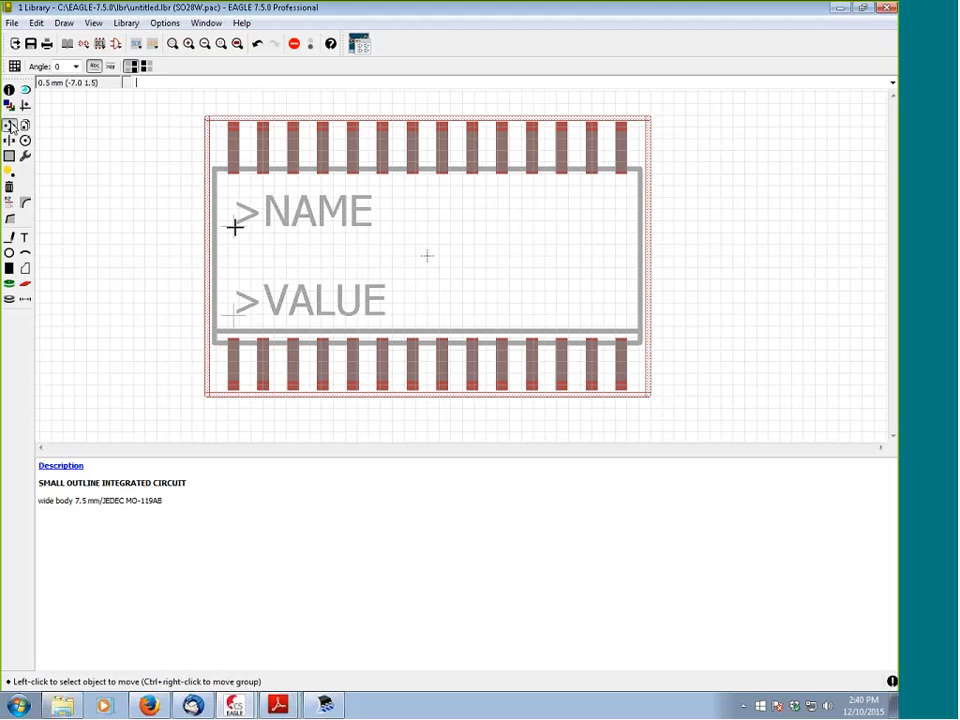
pyautogui.click(234, 227)
pyautogui.click(47, 203)
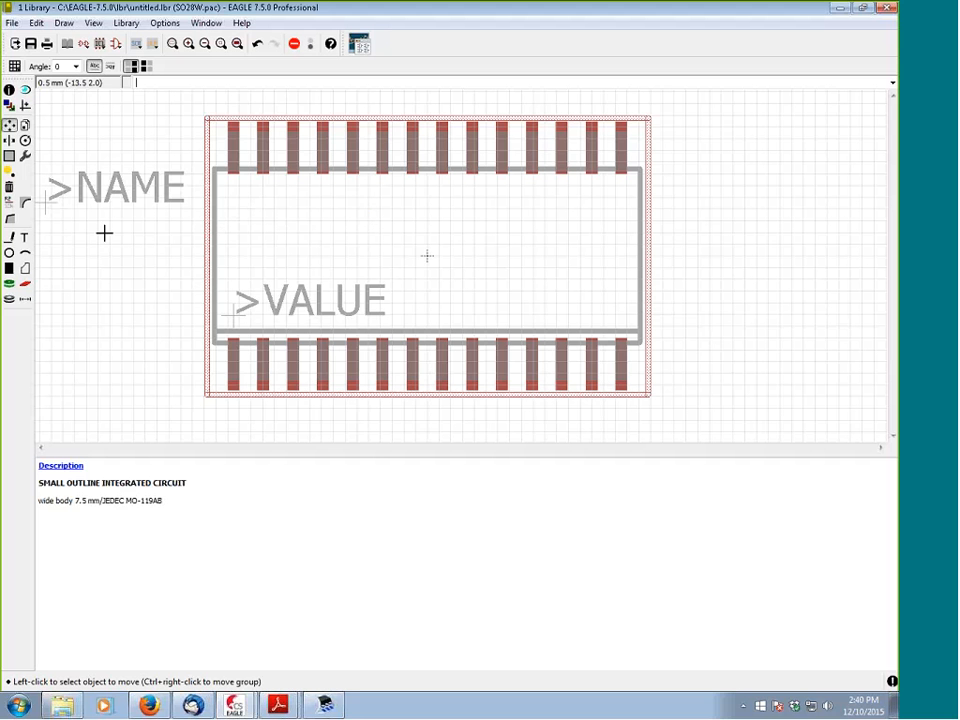
pyautogui.click(213, 304)
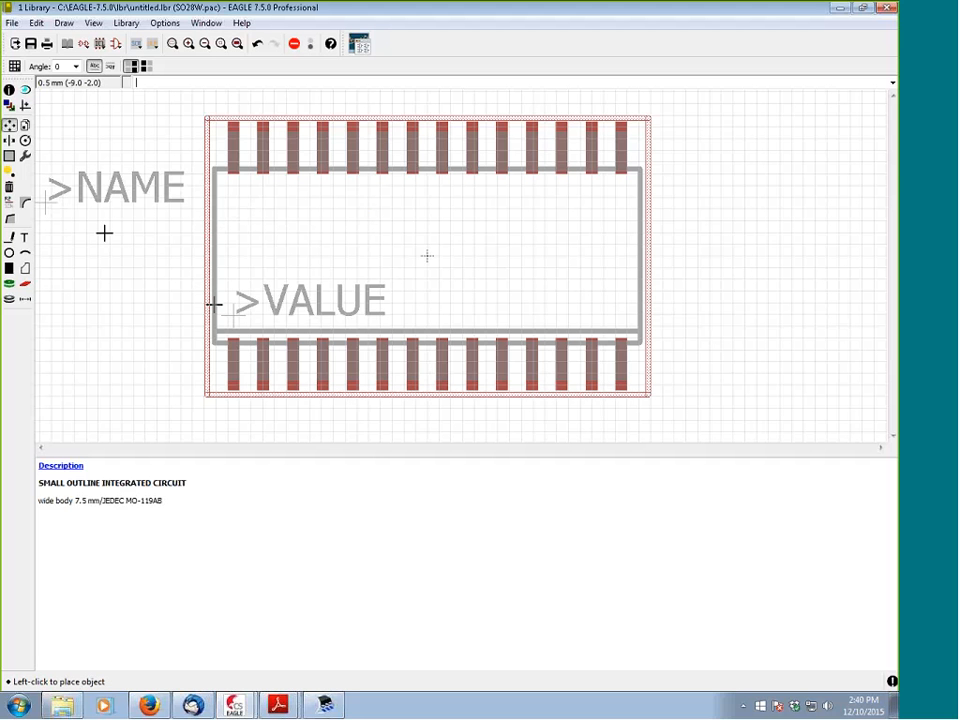
pyautogui.click(47, 253)
pyautogui.scroll(-1, 295, 253)
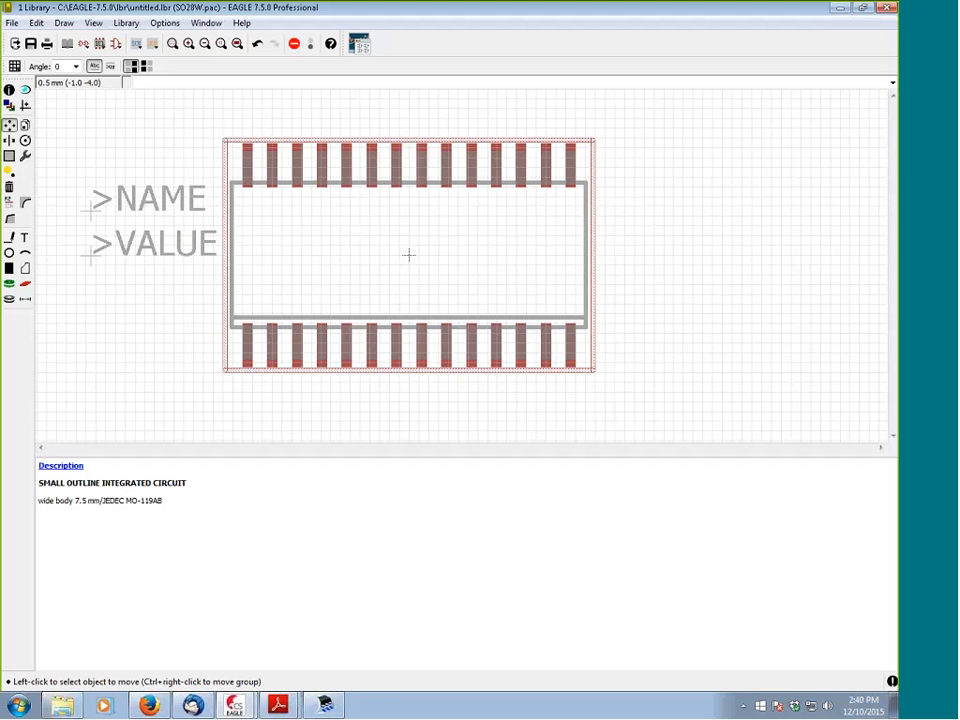
# Switch to l293.pdf and examine the thermal pad and its footnote in the DWP drawing
pyautogui.click(268, 672)
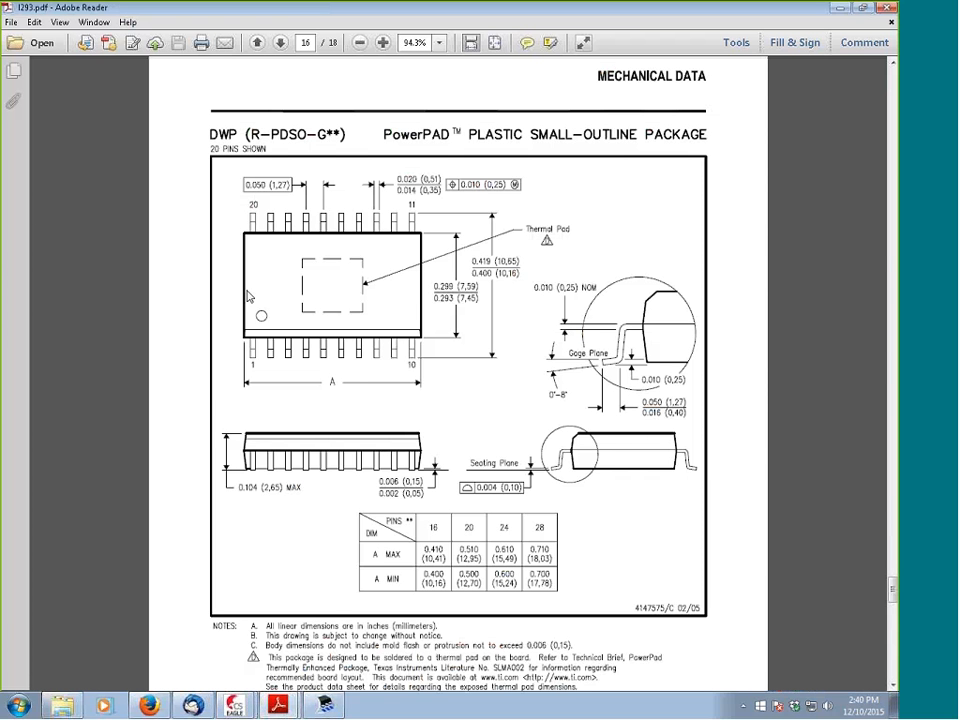
pyautogui.scroll(-3, 249, 296)
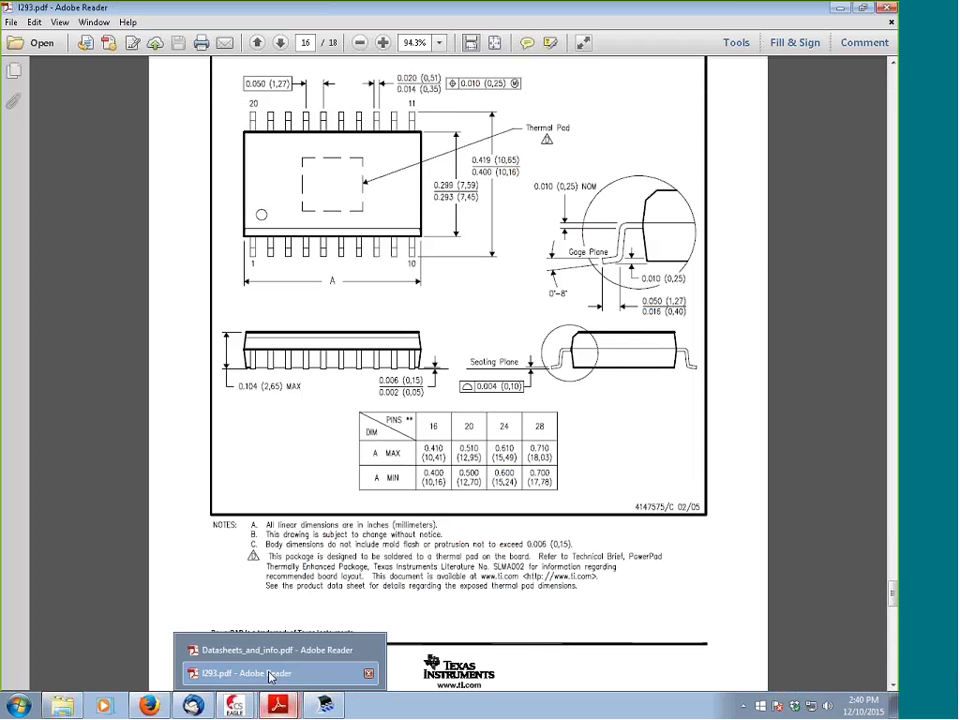
pyautogui.click(253, 675)
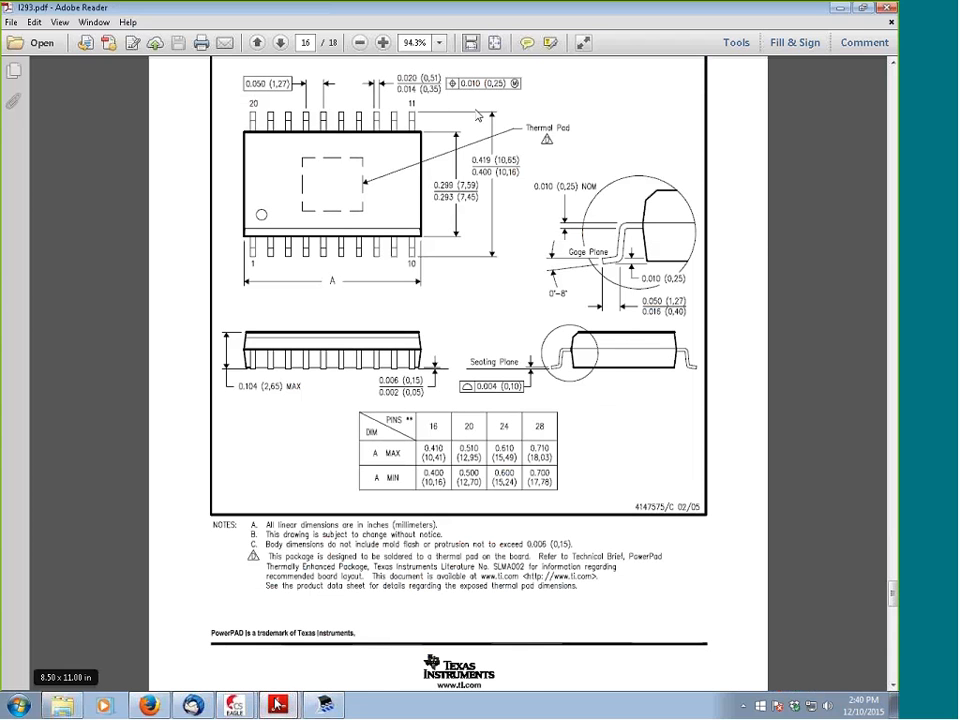
# Switch to Datasheets_and_info.pdf and examine the 28DWP thermal land size and via pattern in Figure 10 on page 3
pyautogui.click(278, 705)
pyautogui.click(262, 645)
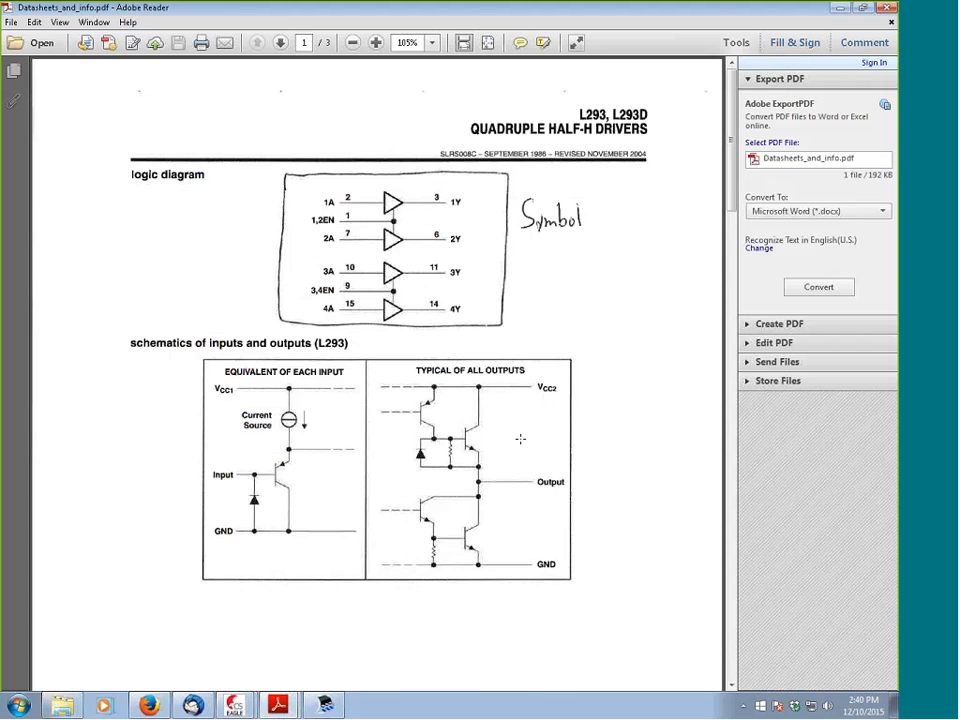
pyautogui.scroll(-20, 520, 438)
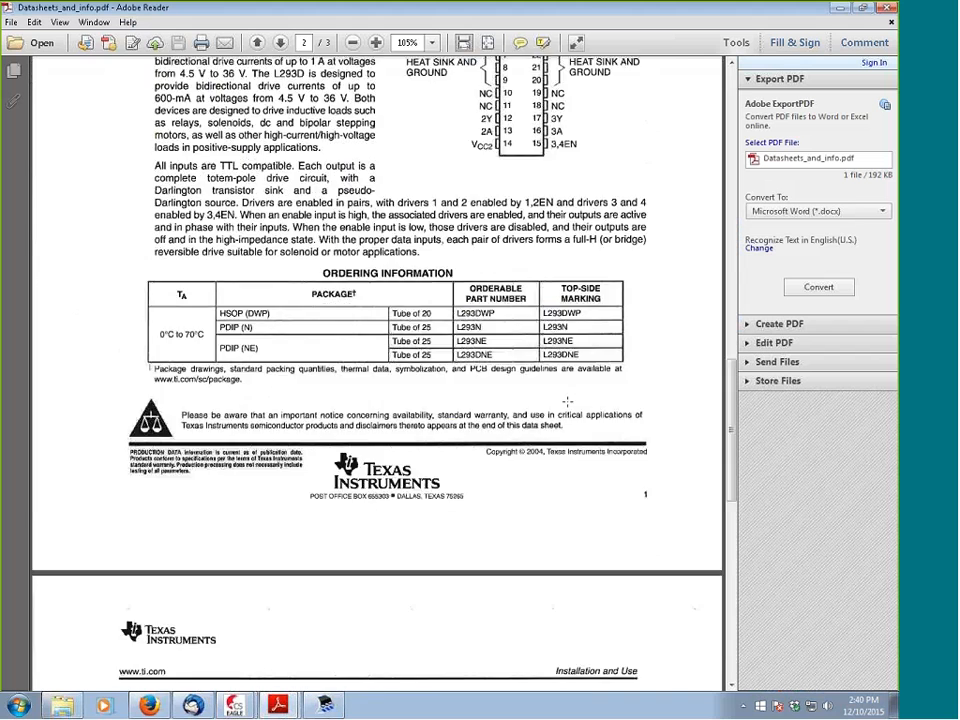
pyautogui.scroll(-15, 567, 401)
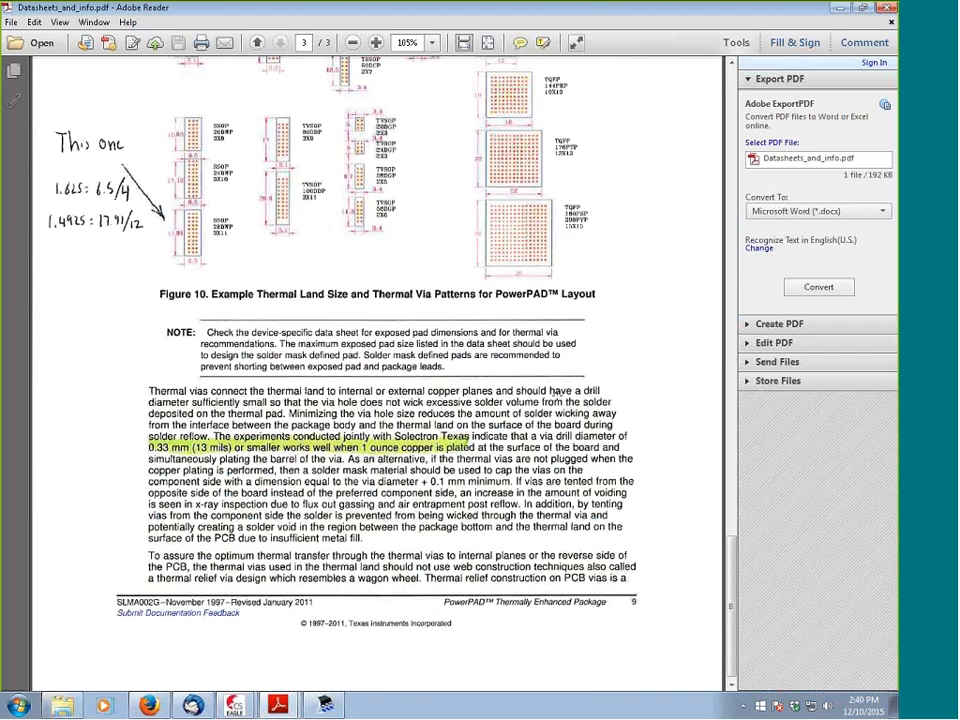
pyautogui.scroll(2, 466, 381)
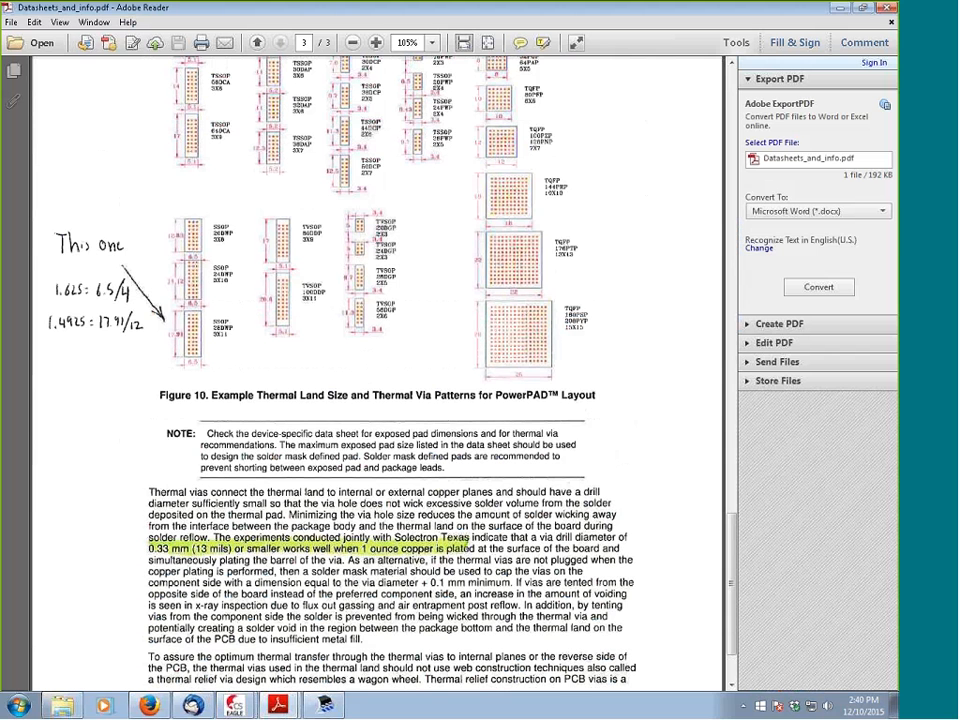
pyautogui.keyDown('ctrl'); pyautogui.scroll(2, 404, 403); pyautogui.keyUp('ctrl')
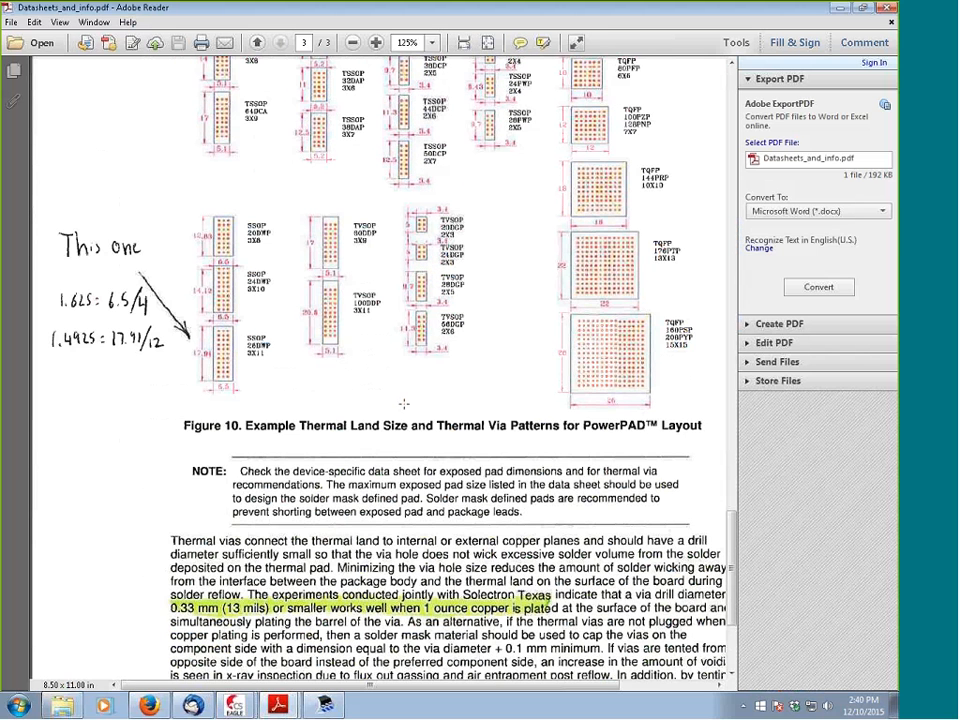
pyautogui.scroll(-1, 404, 403)
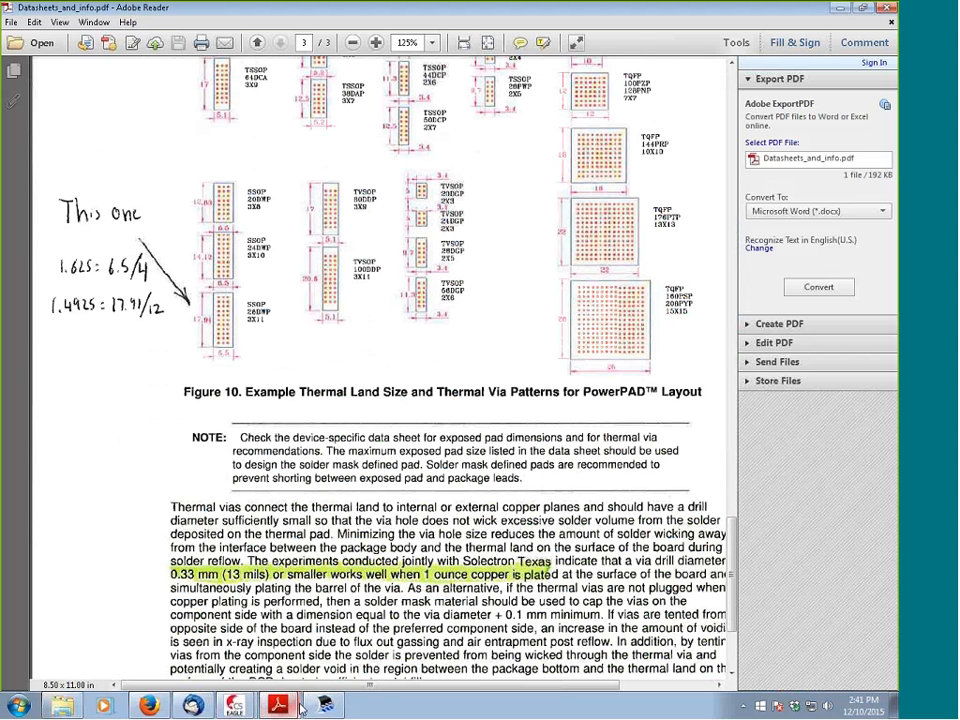
# Recheck the 28DWP thermal land dimensions in Figure 10 of Datasheets_and_info.pdf, and return to the SO28W package in EAGLE
pyautogui.moveTo(288, 708)
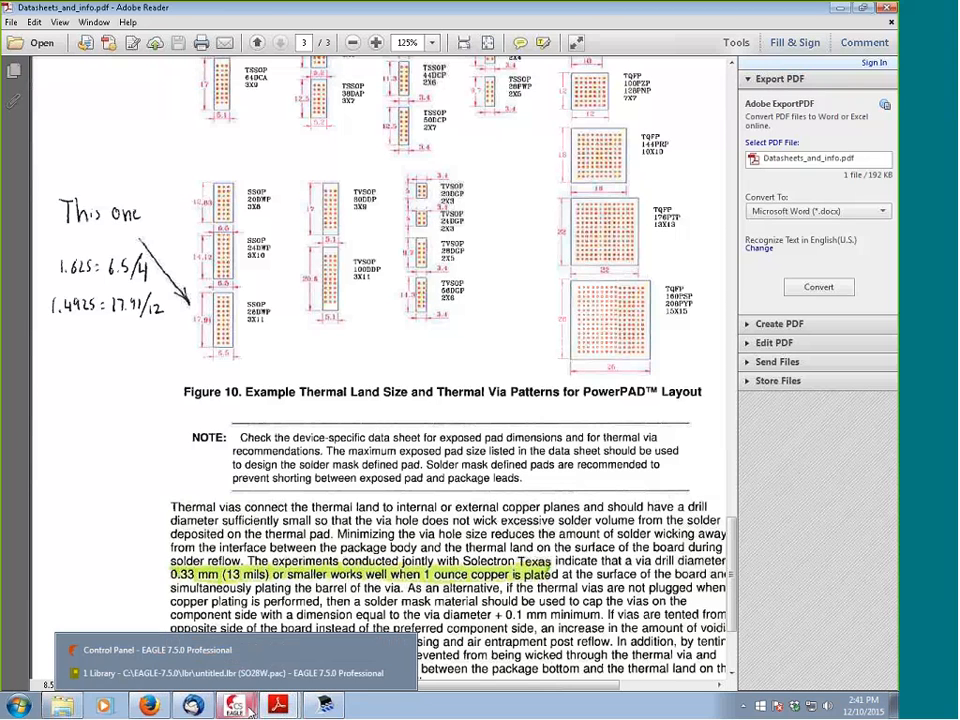
pyautogui.click(230, 673)
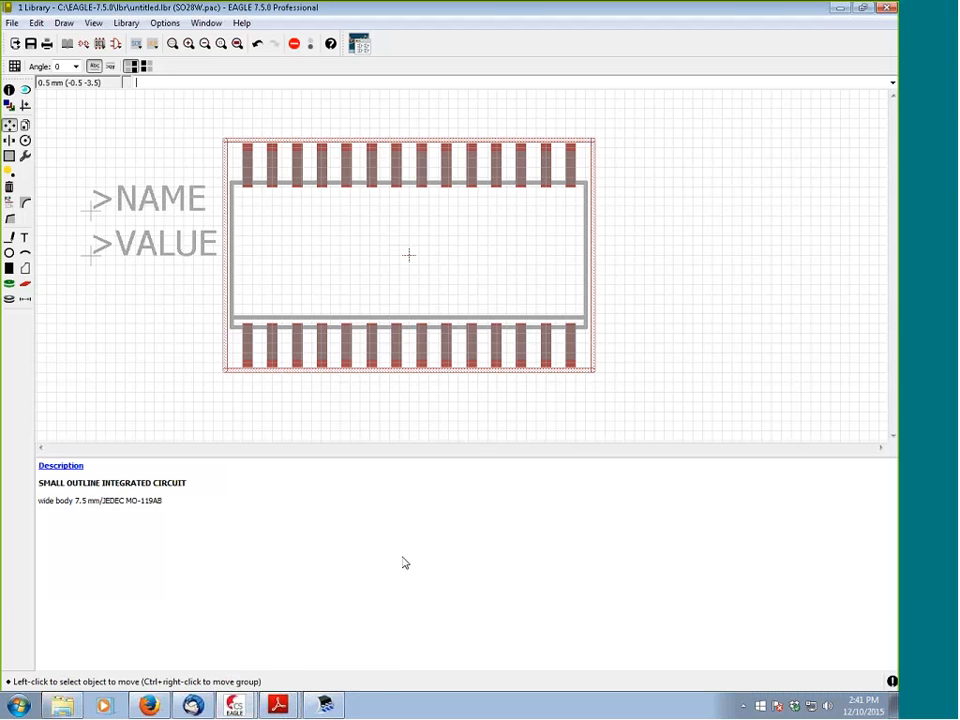
pyautogui.click(278, 706)
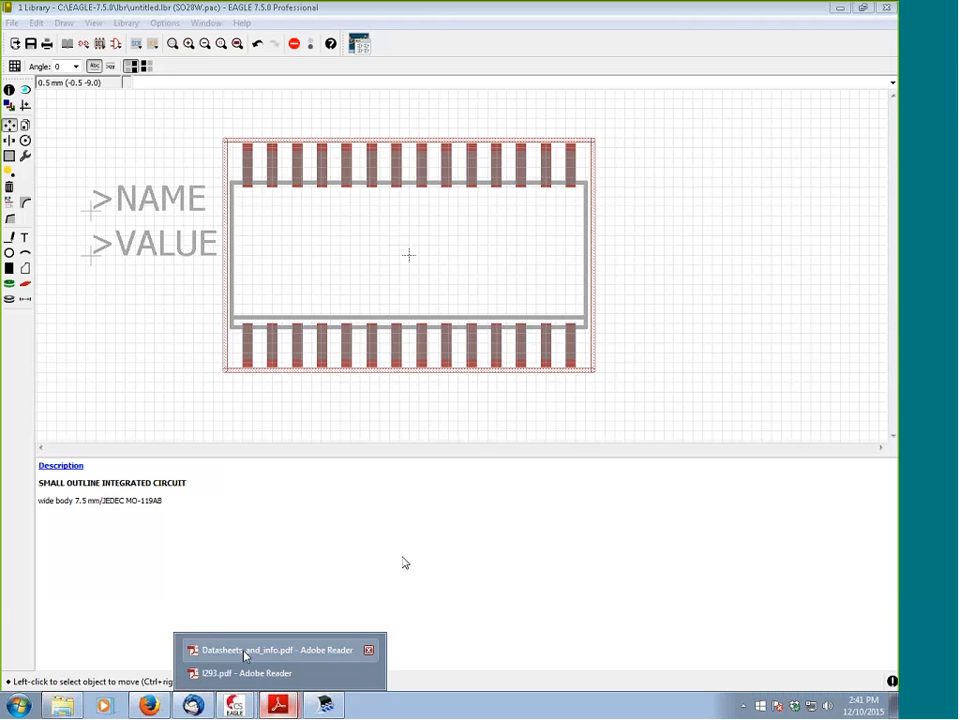
pyautogui.click(251, 650)
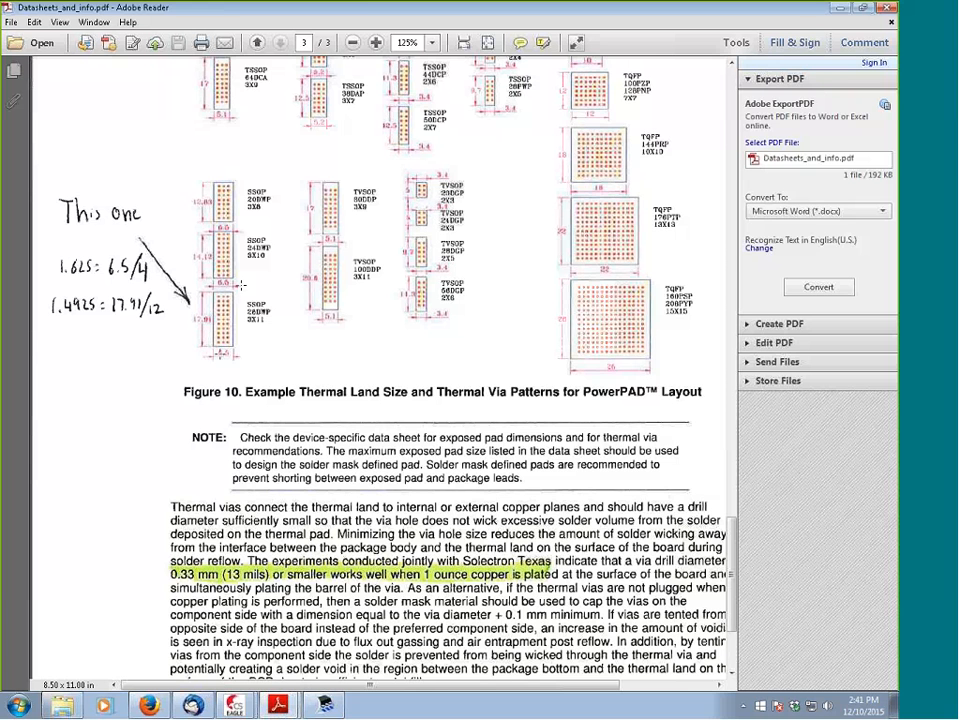
pyautogui.click(841, 8)
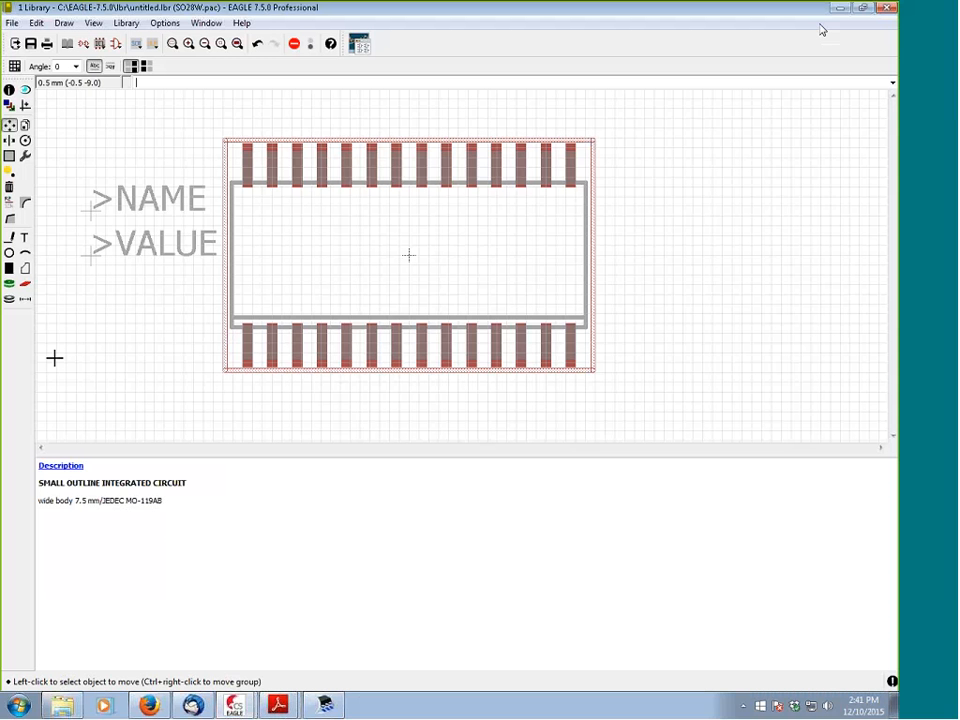
# Set up a polygon on layer 1 Top with a line width of 0.0127 mm
pyautogui.click(25, 268)
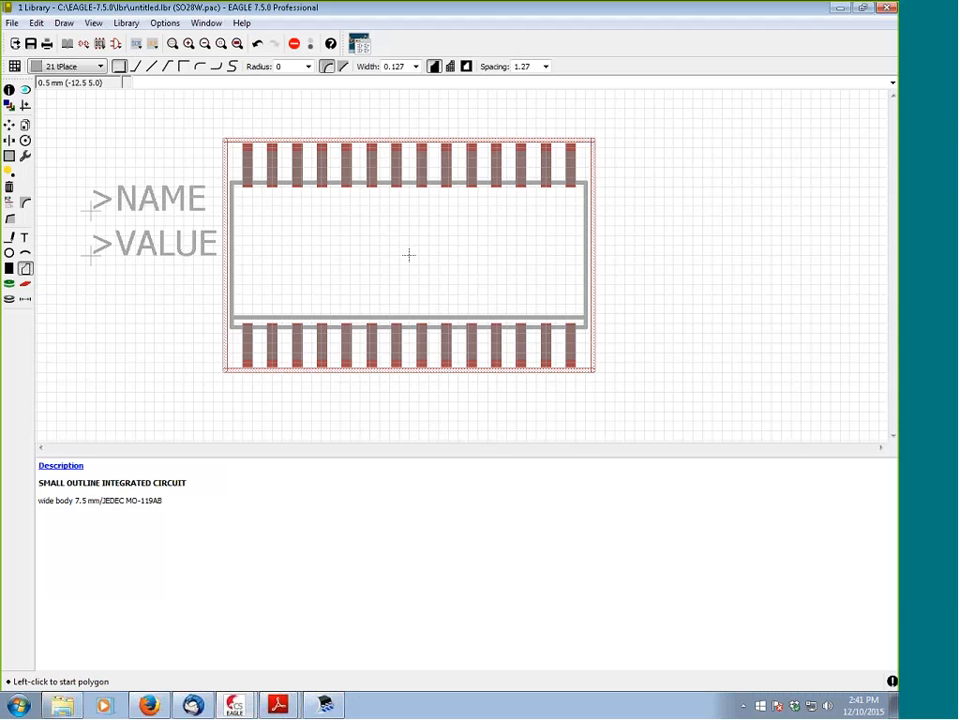
pyautogui.click(100, 66)
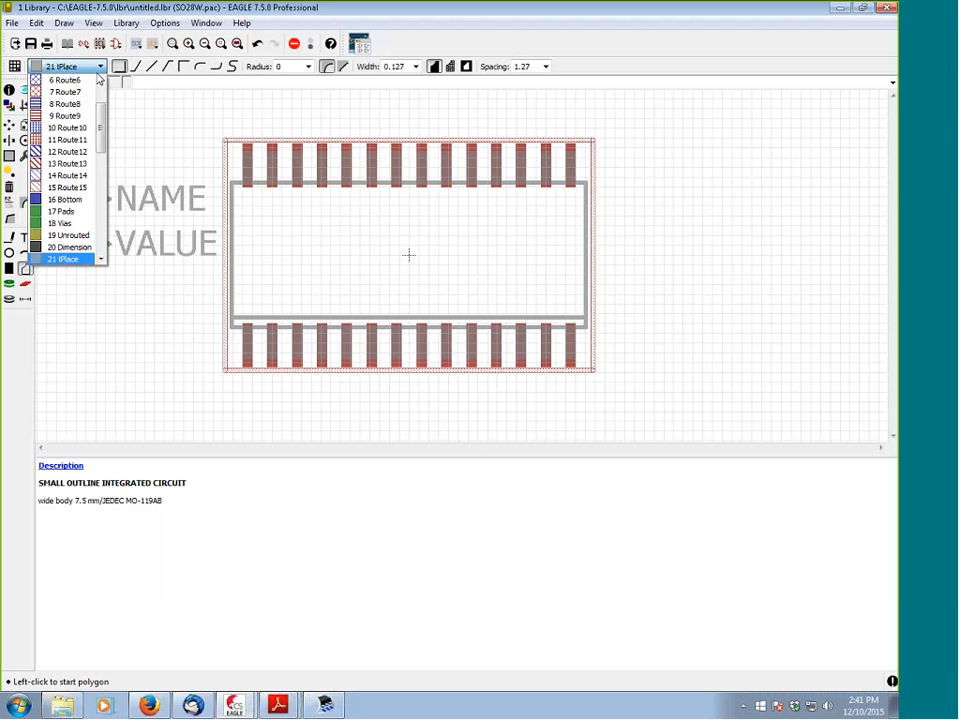
pyautogui.scroll(2, 101, 84)
pyautogui.click(60, 80)
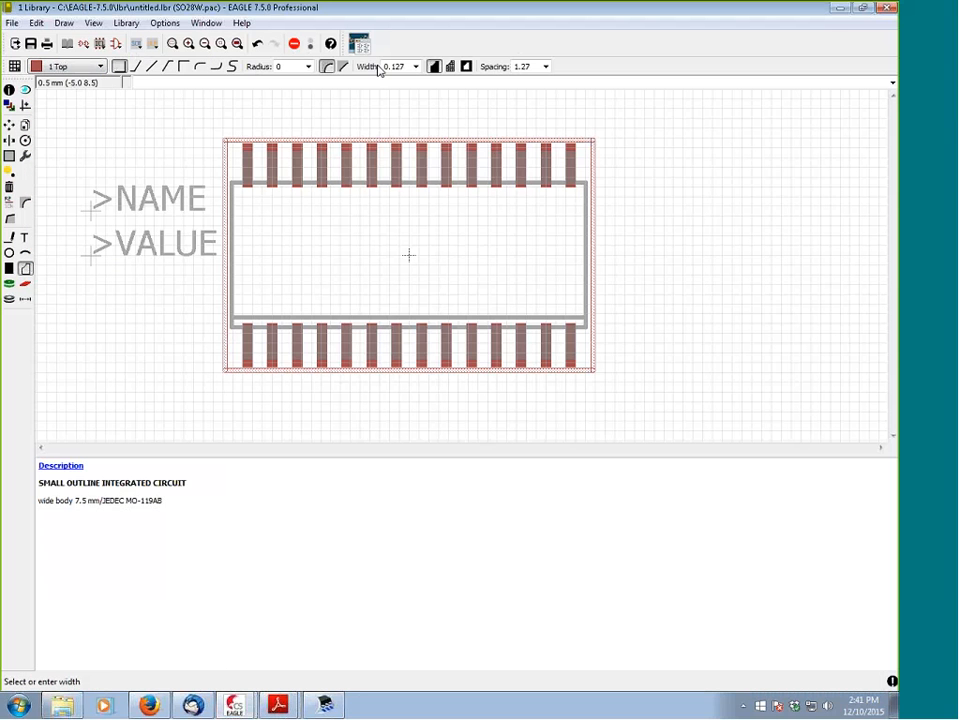
pyautogui.click(415, 66)
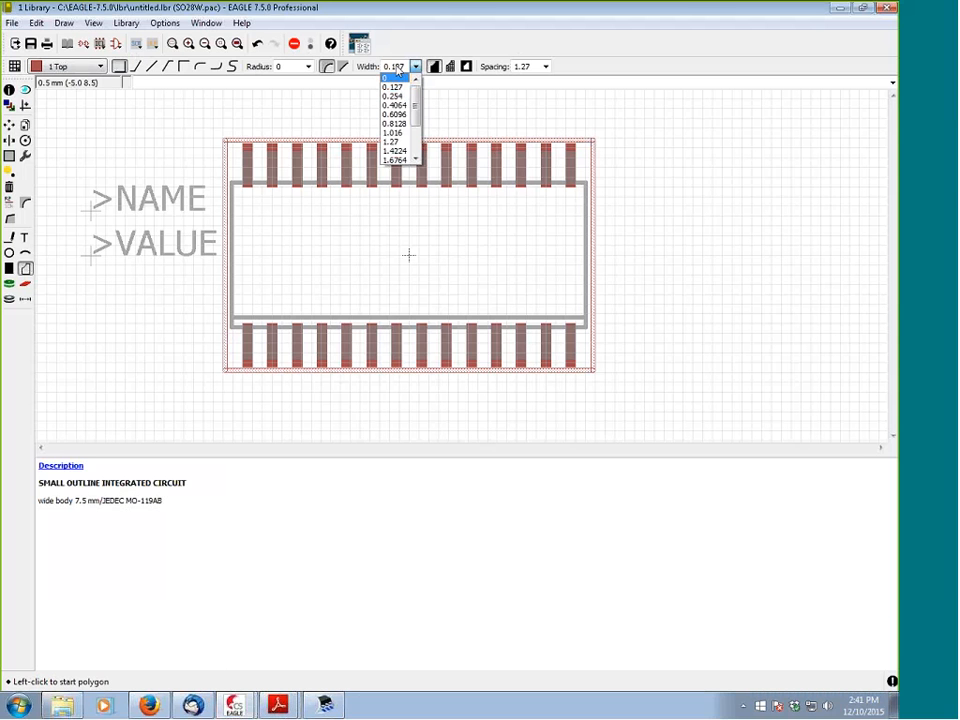
pyautogui.click(416, 66)
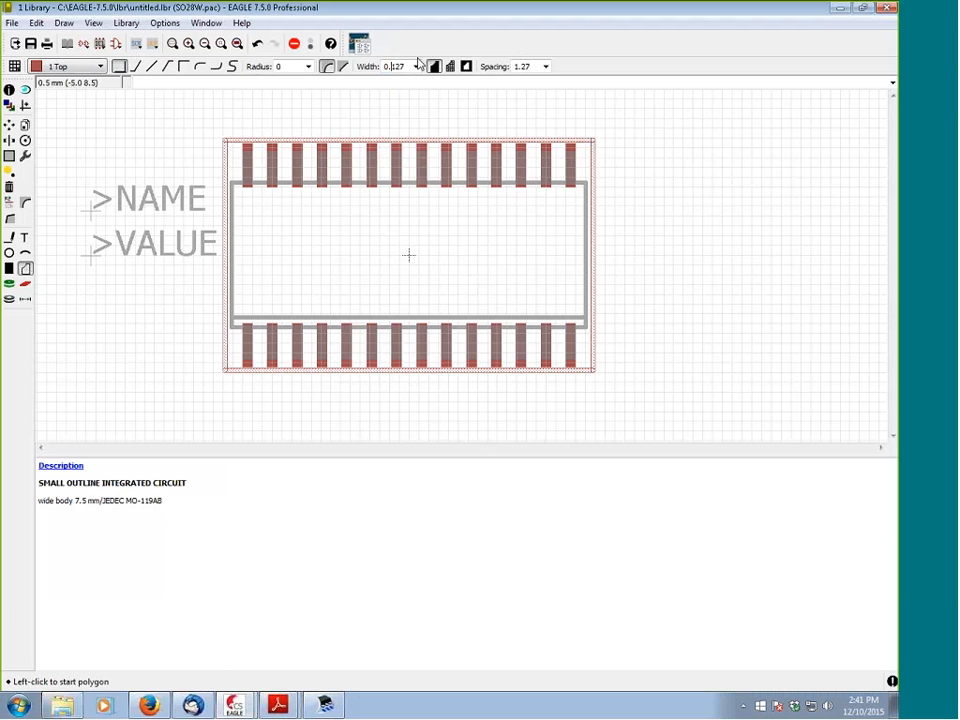
pyautogui.write('0')
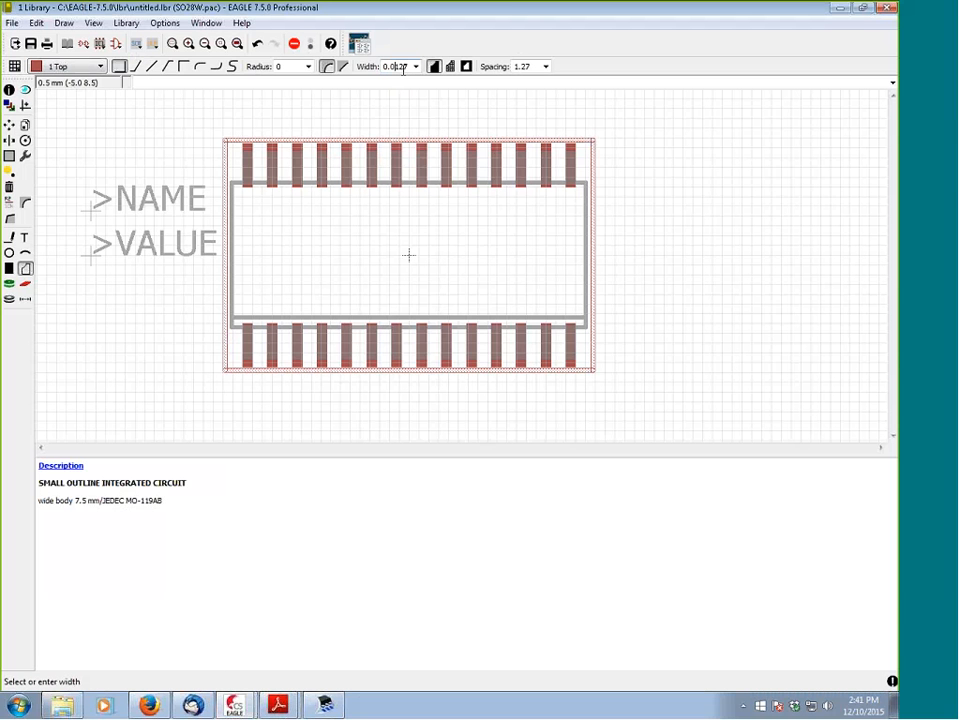
pyautogui.press('Right')
pyautogui.press('Right')
pyautogui.press('Return')
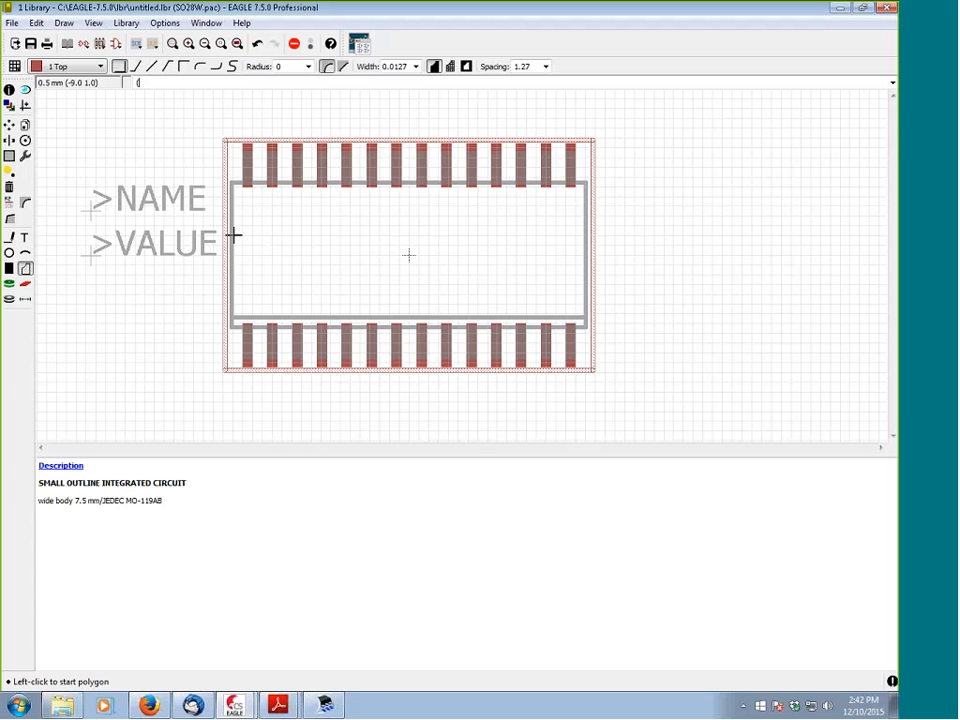
# Draw the closed thermal pad polygon through (8.955 3.25), (8.955 -3.25), (-8.955 -3.25), (-8.955 3.25) and back to (8.955 3.25)
pyautogui.write('8.955 3.25) (')
pyautogui.write('8.955 -3.25) (')
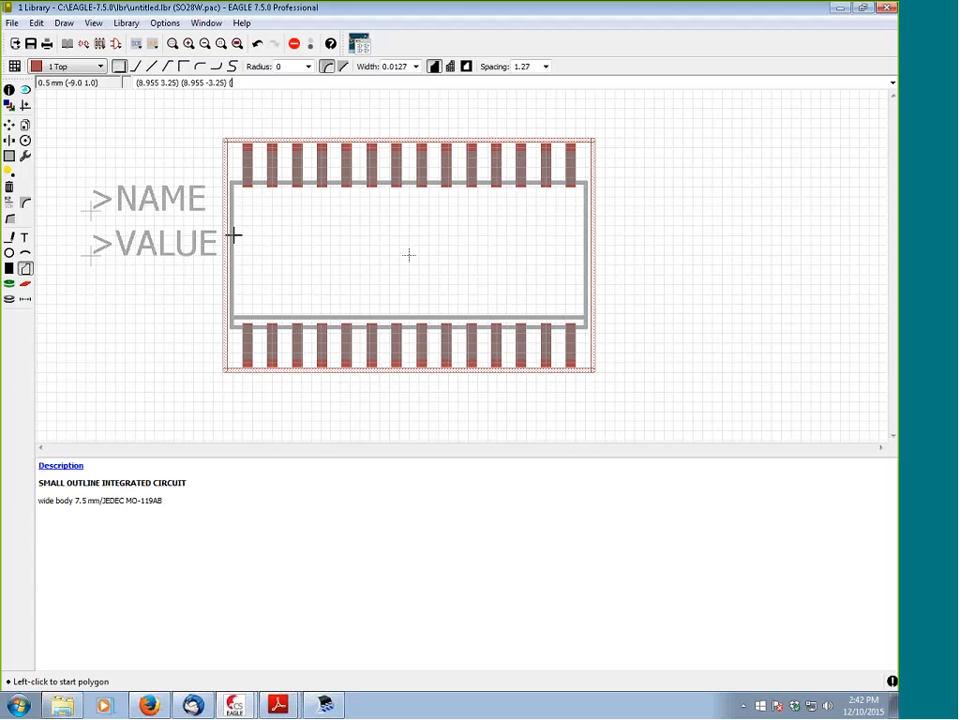
pyautogui.write('-8.955 -3.25) (-8.955 3.25')
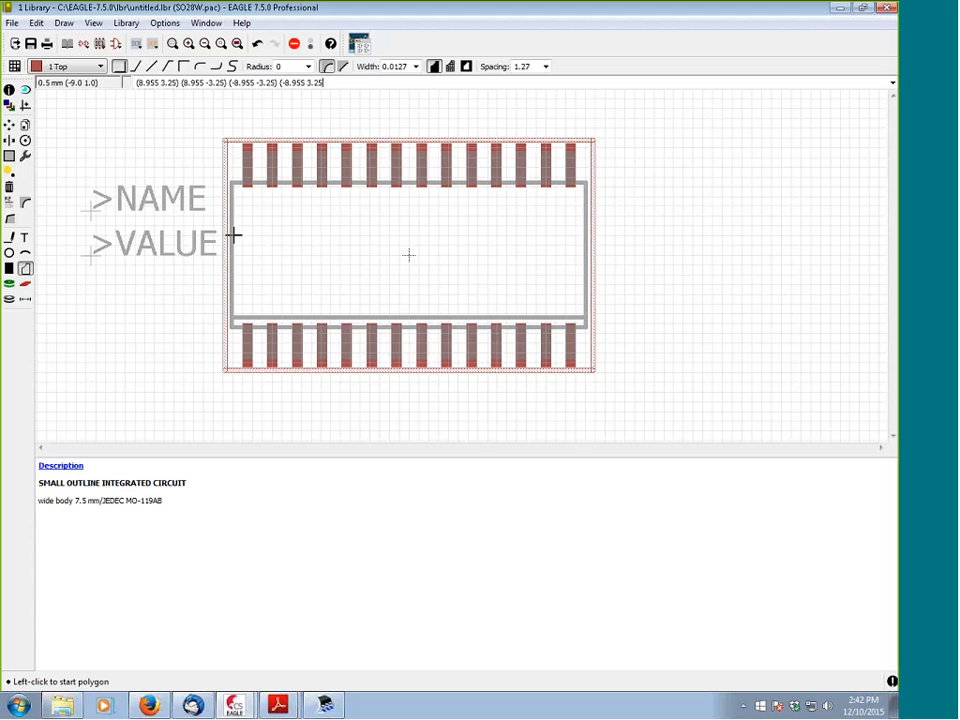
pyautogui.write(') (8.955 3.25)')
pyautogui.press('Return')
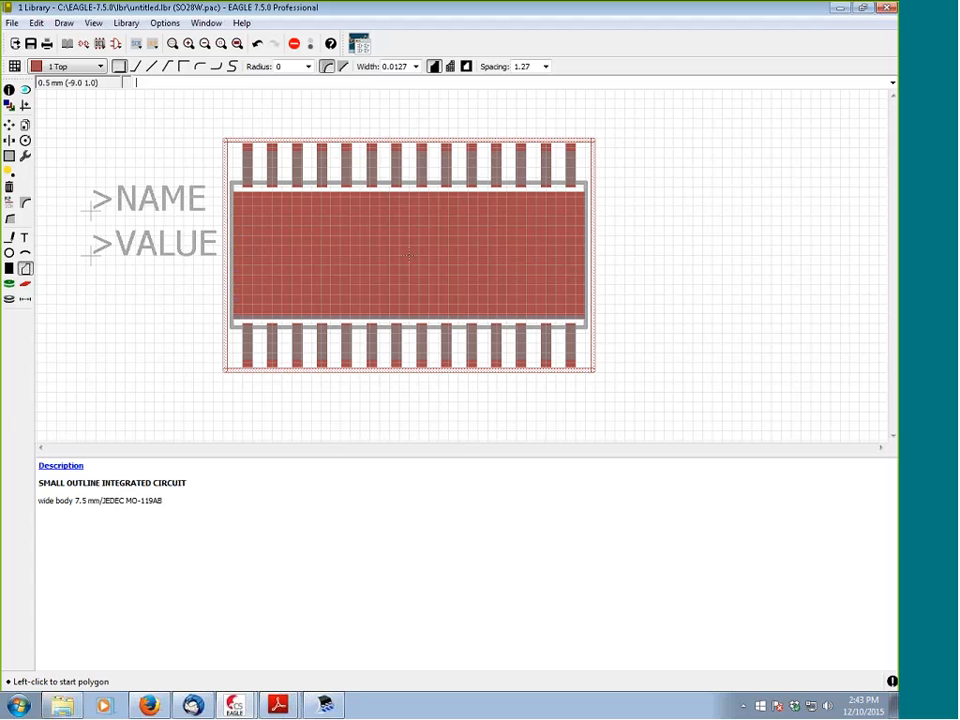
# Examine the thermal polygon's edges against the body outline and the SMD pads
pyautogui.scroll(4, 409, 254)
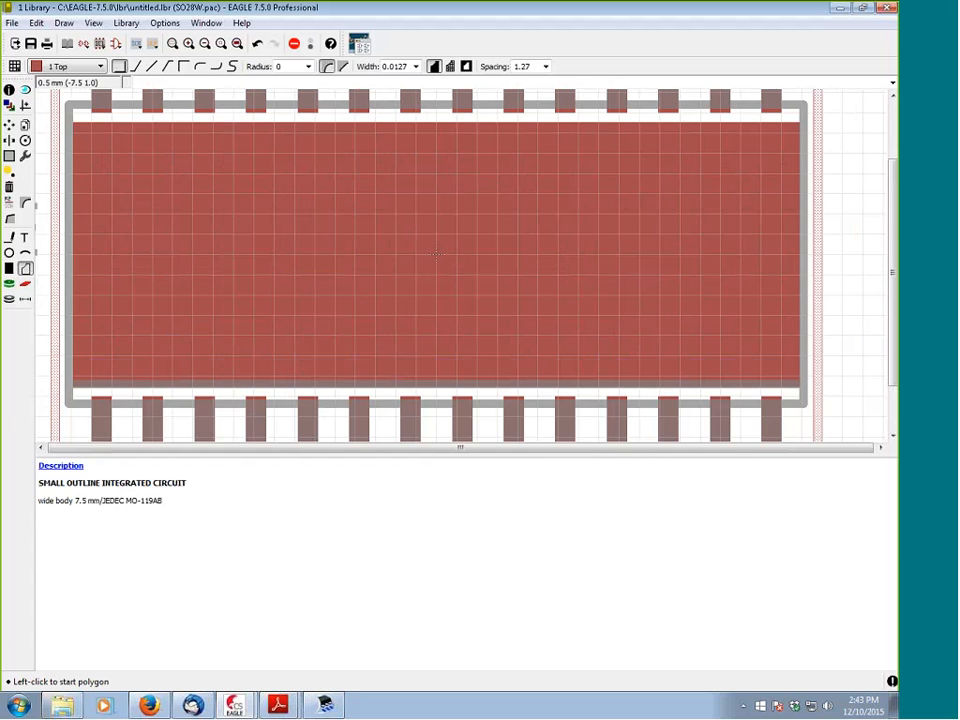
pyautogui.scroll(-1, 381, 244)
pyautogui.scroll(-1, 228, 242)
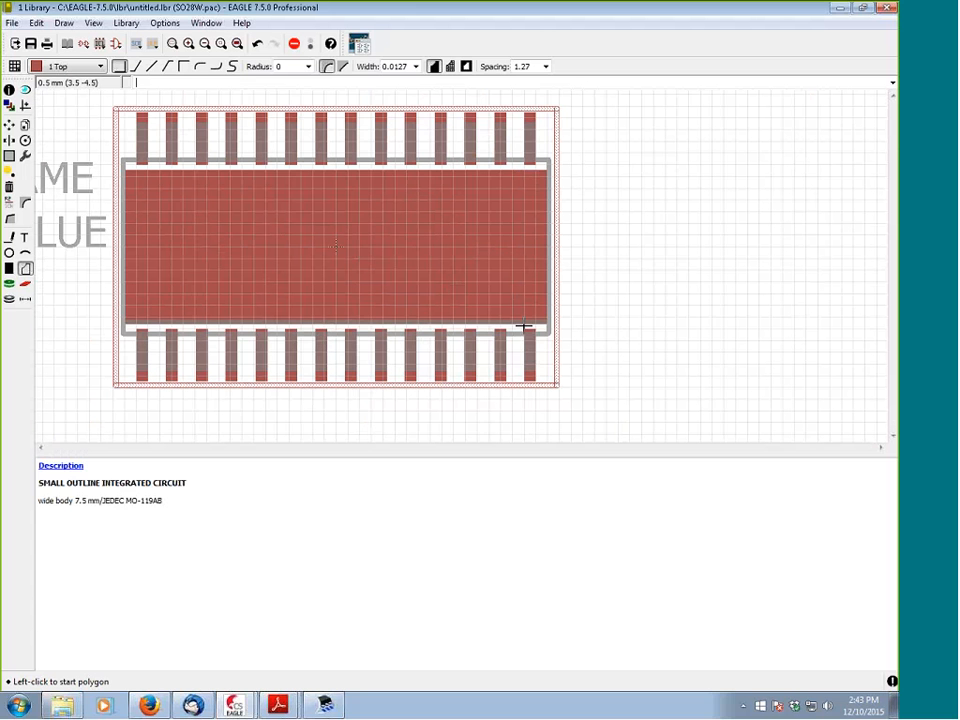
pyautogui.scroll(5, 523, 325)
pyautogui.scroll(-3, 190, 295)
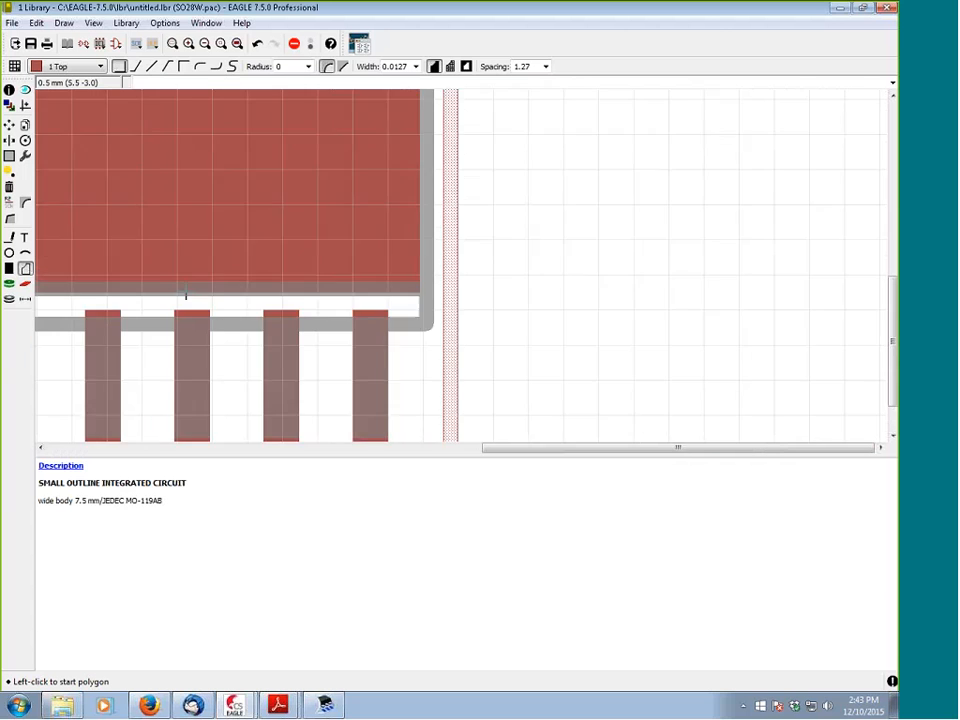
pyautogui.scroll(-8, 186, 295)
pyautogui.moveTo(210, 203); pyautogui.dragTo(367, 203, button='middle')
pyautogui.middleClick(367, 203)
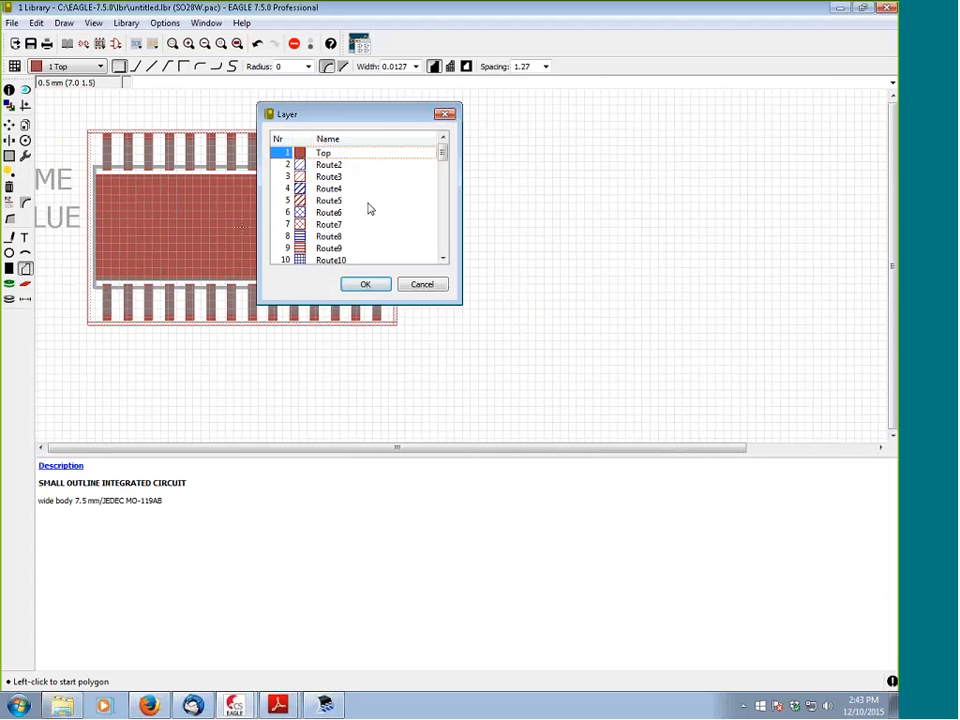
pyautogui.click(430, 282)
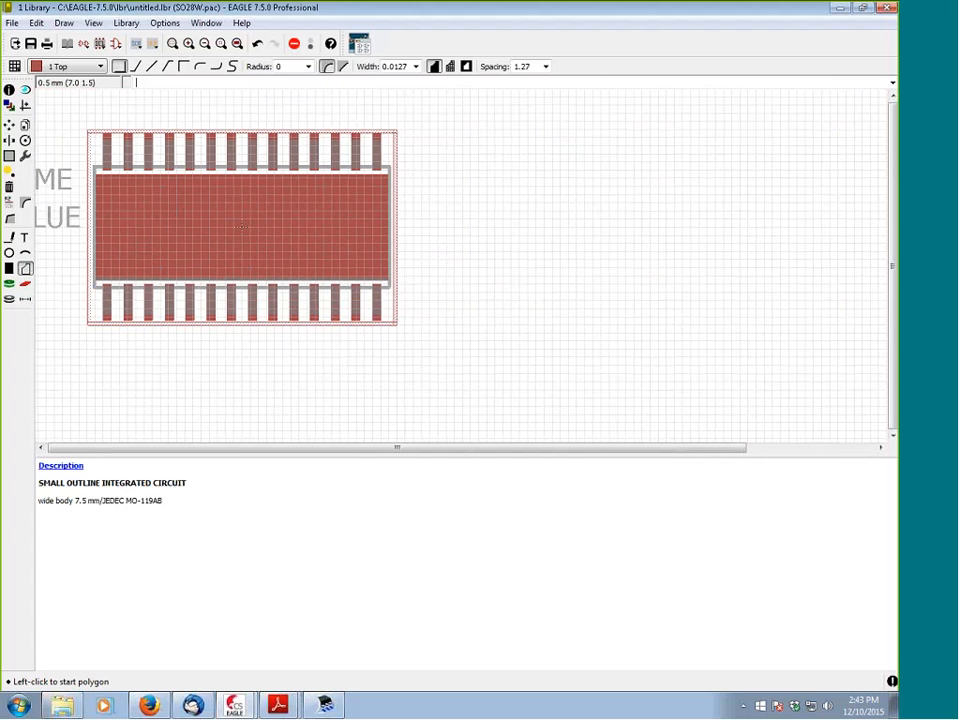
# Check the 28-pin body length in the DWP drawing of l293.pdf, and return to the package
pyautogui.click(278, 705)
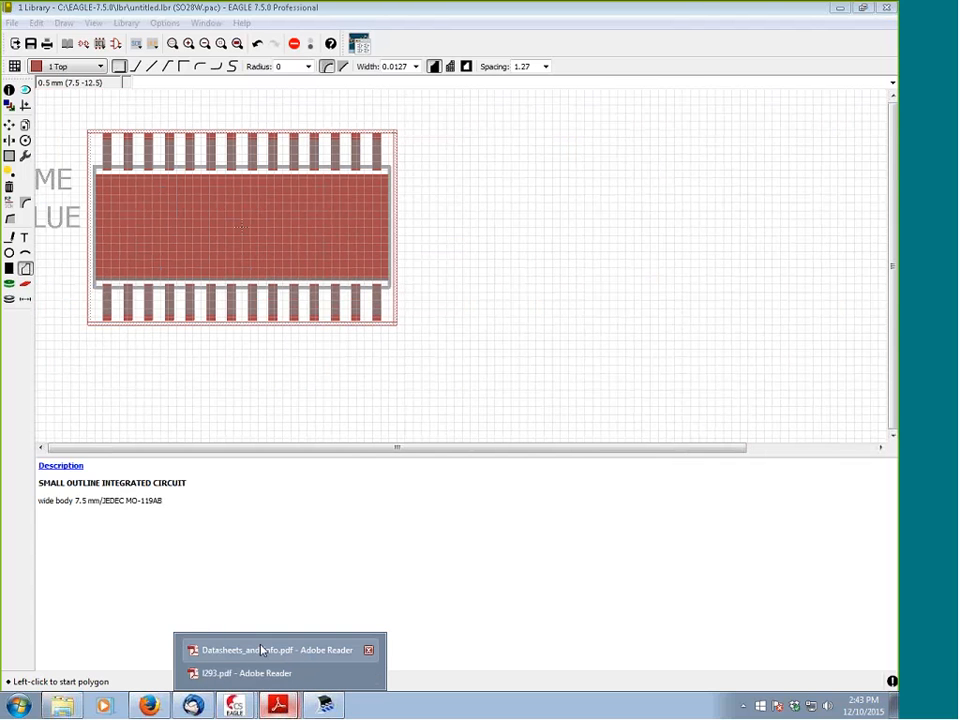
pyautogui.click(265, 673)
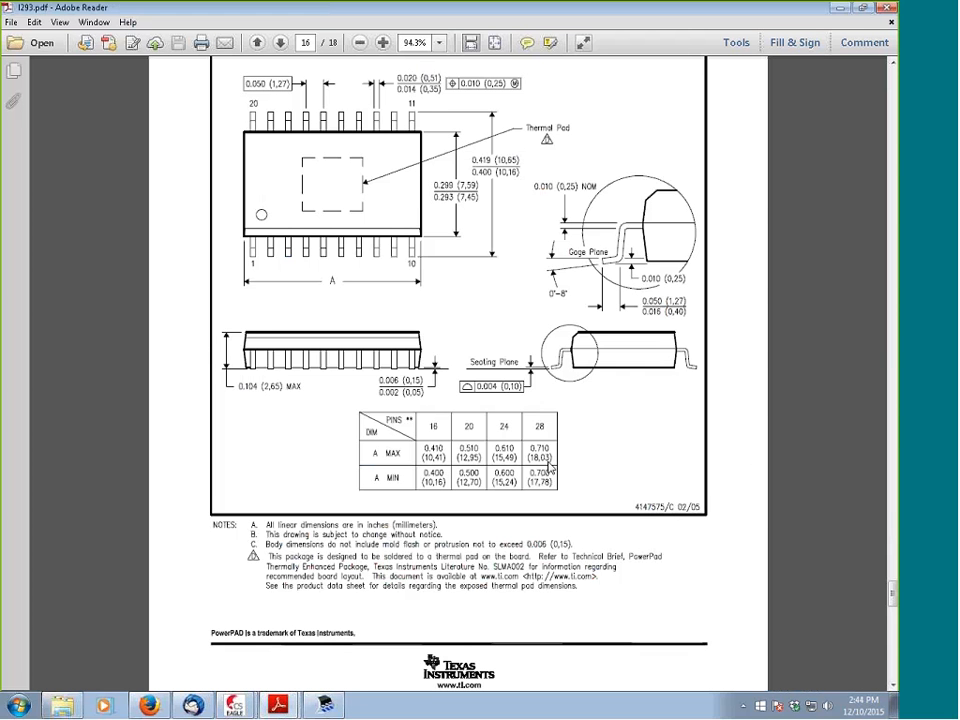
pyautogui.click(839, 9)
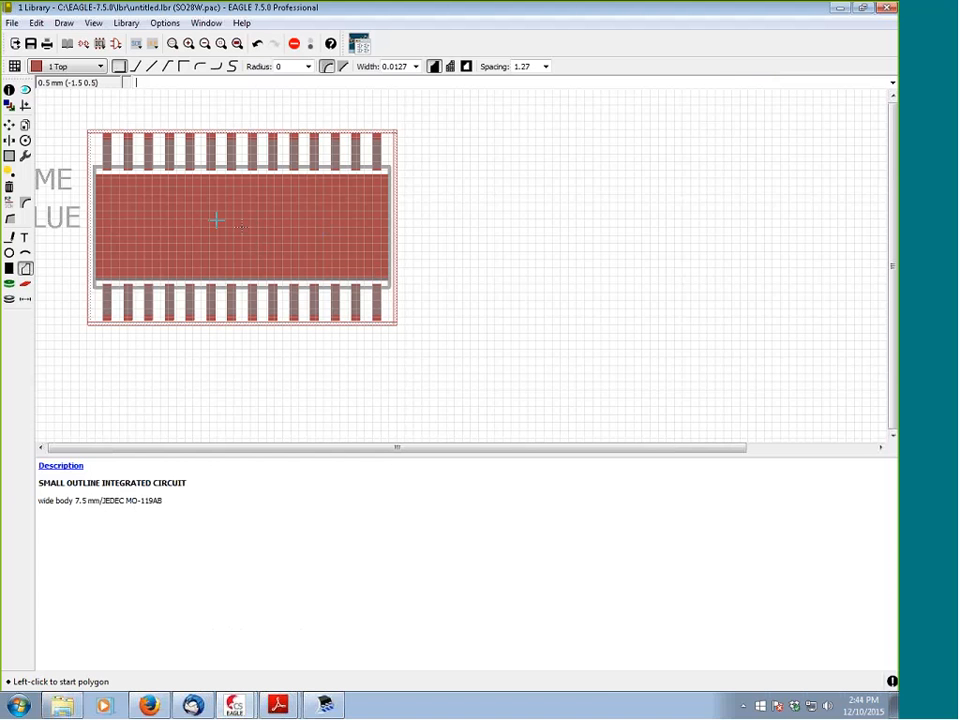
pyautogui.scroll(1, 229, 216)
pyautogui.scroll(-1, 229, 216)
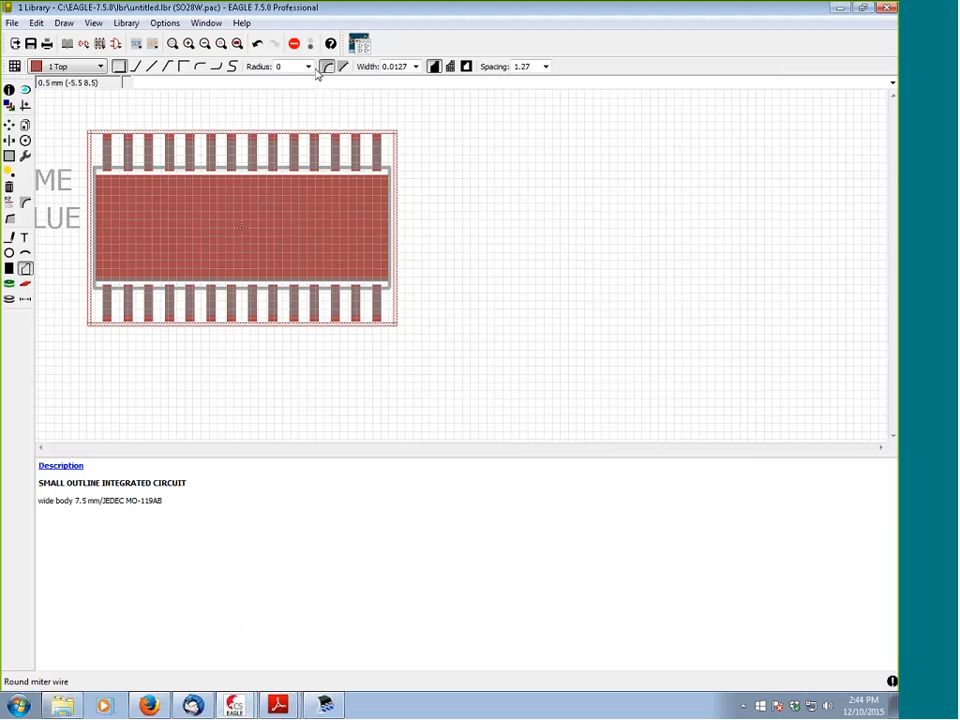
# Set up a round through-hole pad with a 0.33 mm drill and automatic diameter for the thermal vias
pyautogui.click(9, 284)
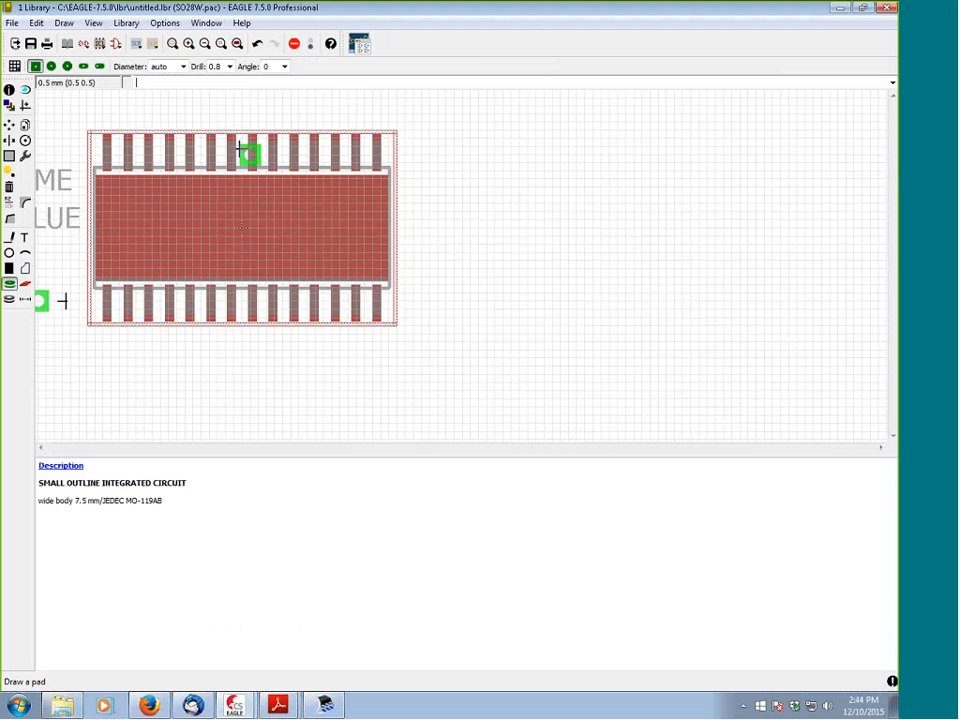
pyautogui.click(229, 66)
pyautogui.click(222, 66)
pyautogui.press('BackSpace')
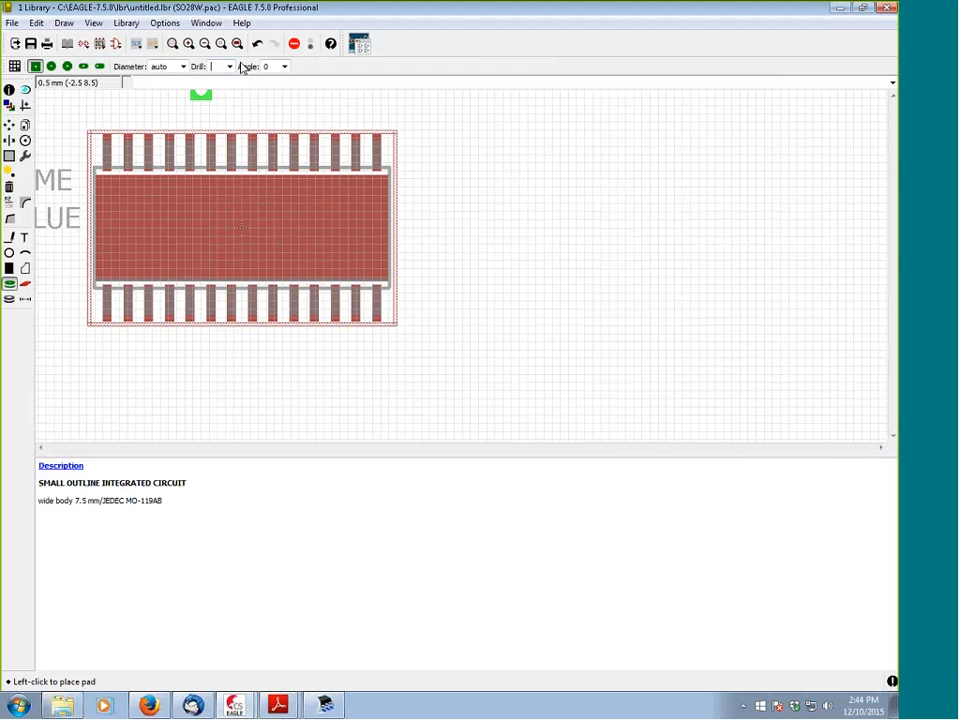
pyautogui.write('0.3')
pyautogui.write('33')
pyautogui.press('Return')
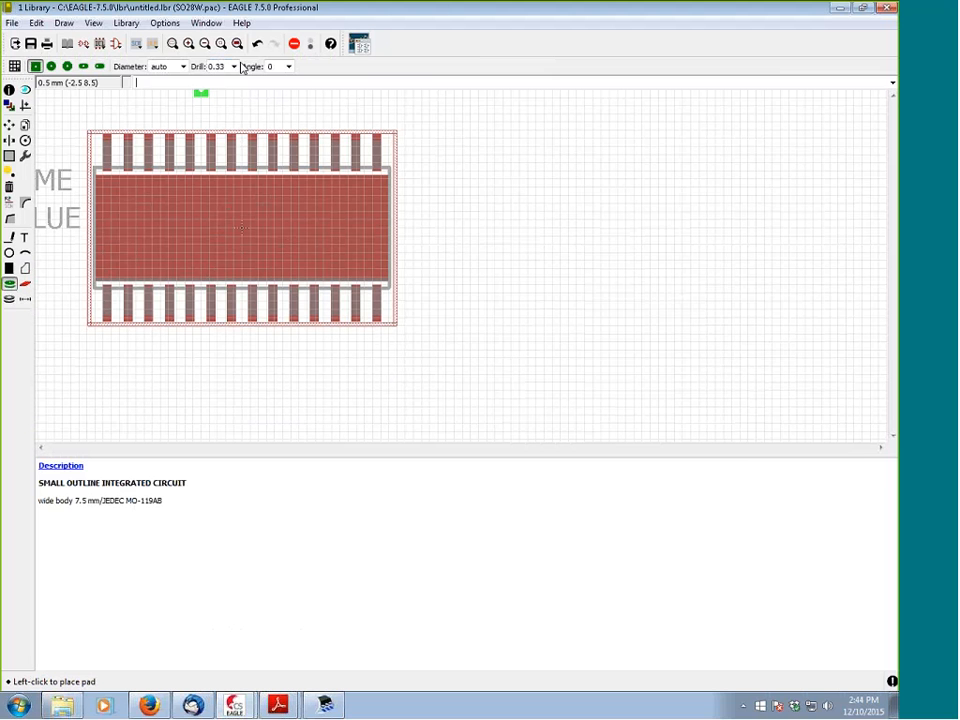
pyautogui.click(52, 66)
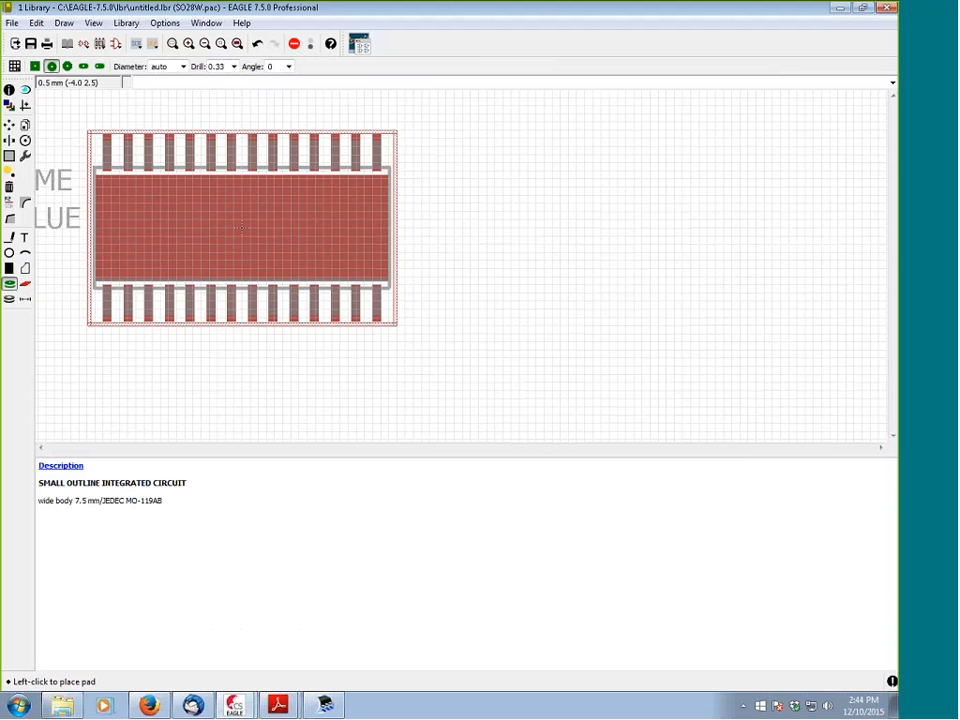
# Place 33 round 0.33 mm drill pads freehand in the empty area beside the package outline
pyautogui.click(453, 130)
pyautogui.click(453, 154)
pyautogui.click(453, 186)
pyautogui.click(453, 219)
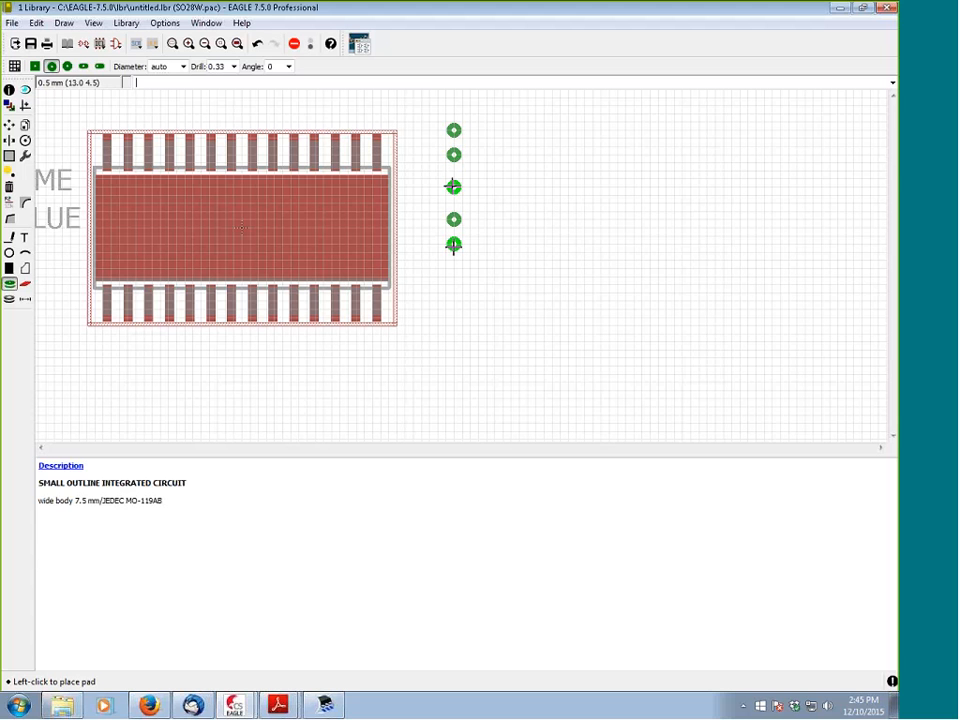
pyautogui.click(453, 244)
pyautogui.click(453, 277)
pyautogui.click(462, 301)
pyautogui.click(503, 293)
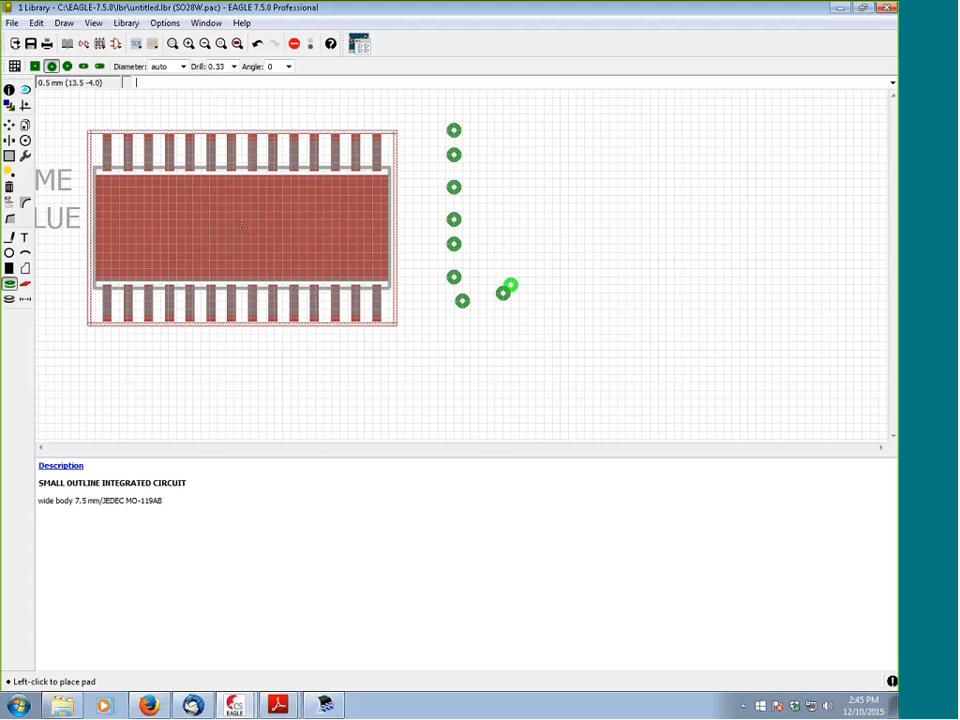
pyautogui.click(510, 236)
pyautogui.click(504, 199)
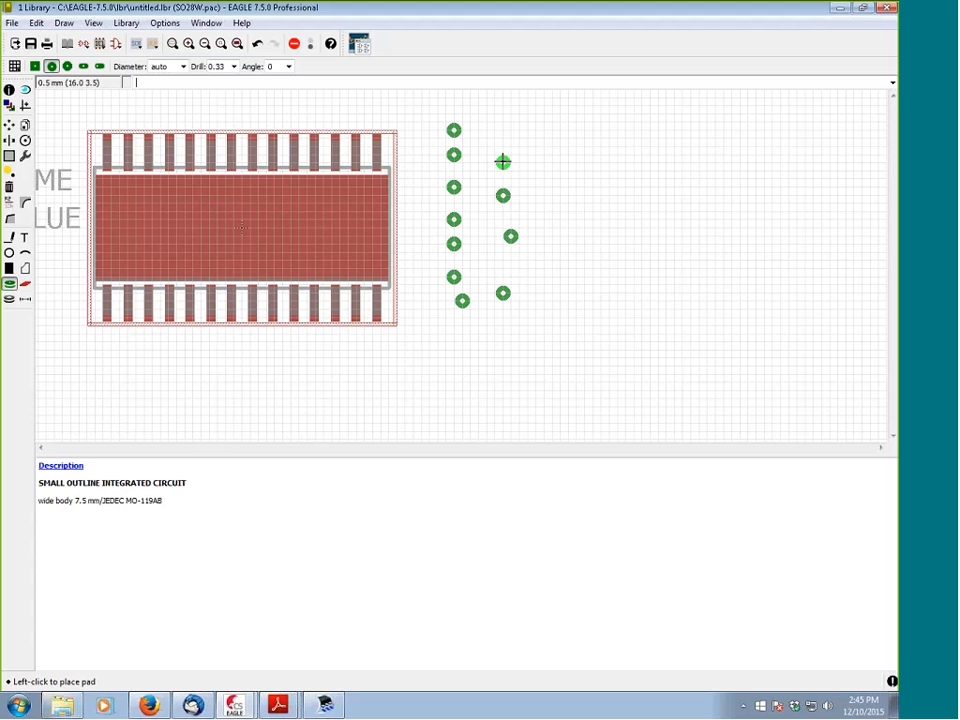
pyautogui.click(502, 162)
pyautogui.click(519, 137)
pyautogui.click(552, 154)
pyautogui.click(543, 196)
pyautogui.click(543, 252)
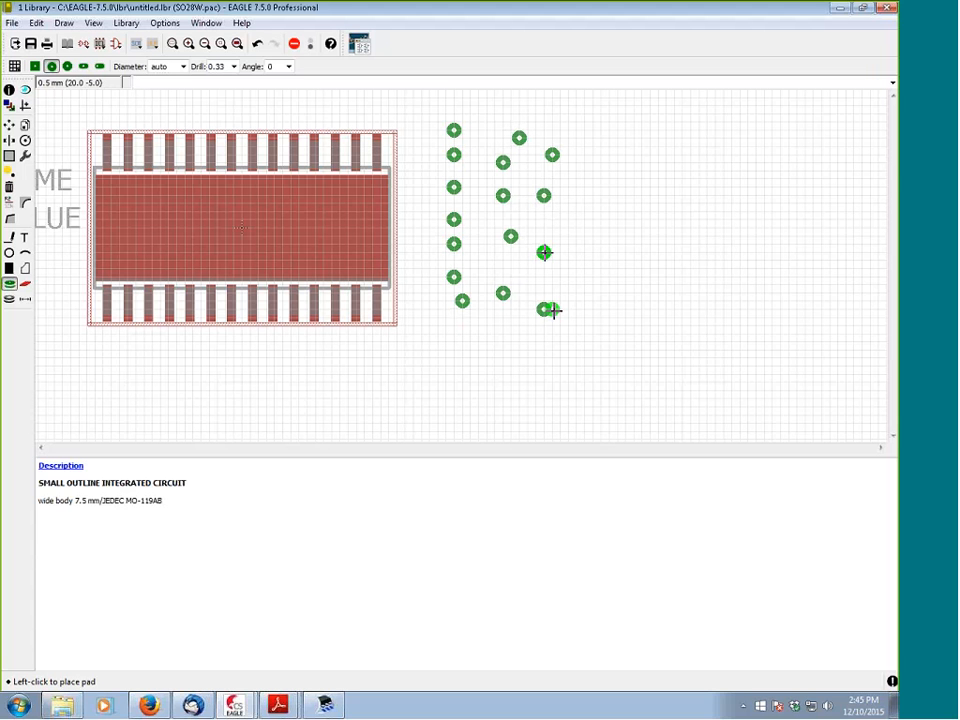
pyautogui.click(543, 309)
pyautogui.click(568, 309)
pyautogui.click(584, 212)
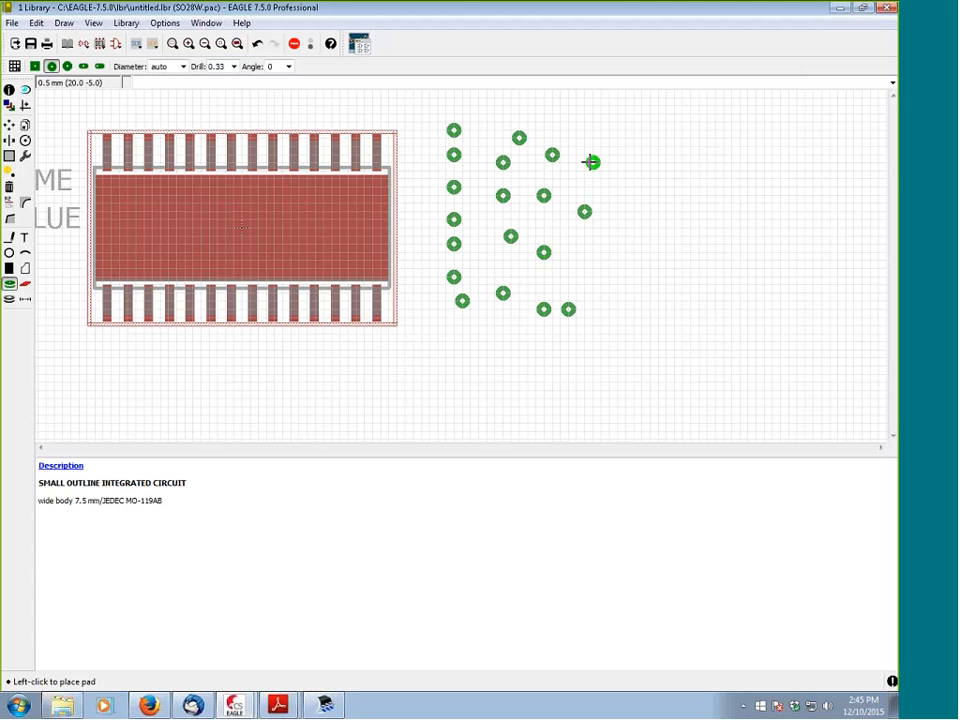
pyautogui.click(592, 162)
pyautogui.click(609, 137)
pyautogui.click(625, 162)
pyautogui.click(625, 267)
pyautogui.click(633, 203)
pyautogui.click(584, 260)
pyautogui.click(625, 334)
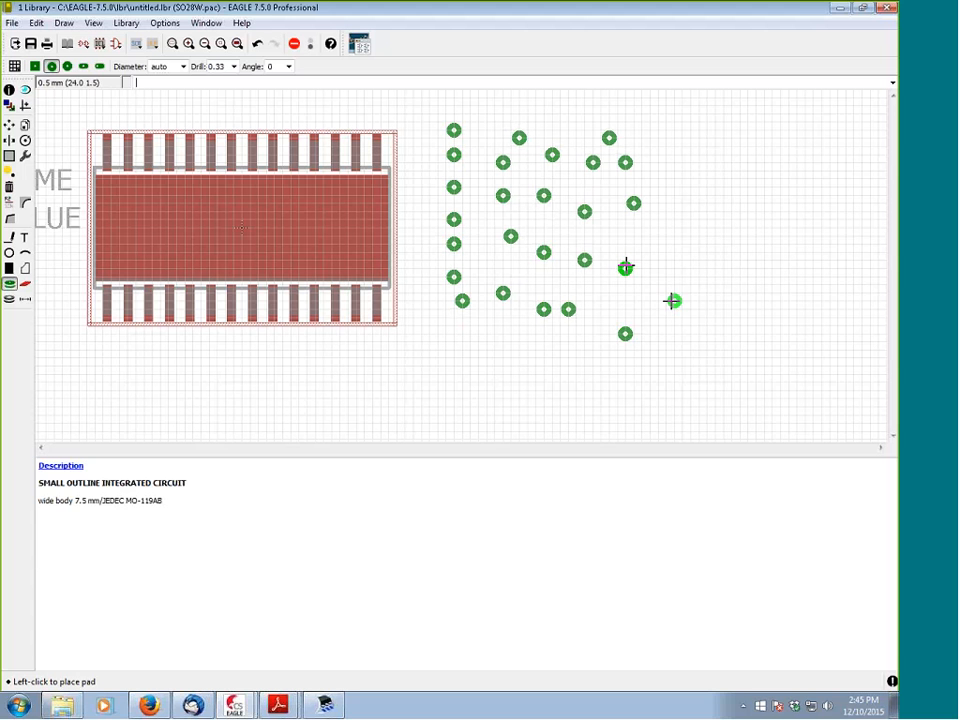
pyautogui.click(673, 301)
pyautogui.click(674, 244)
pyautogui.click(666, 195)
pyautogui.click(674, 162)
pyautogui.click(698, 171)
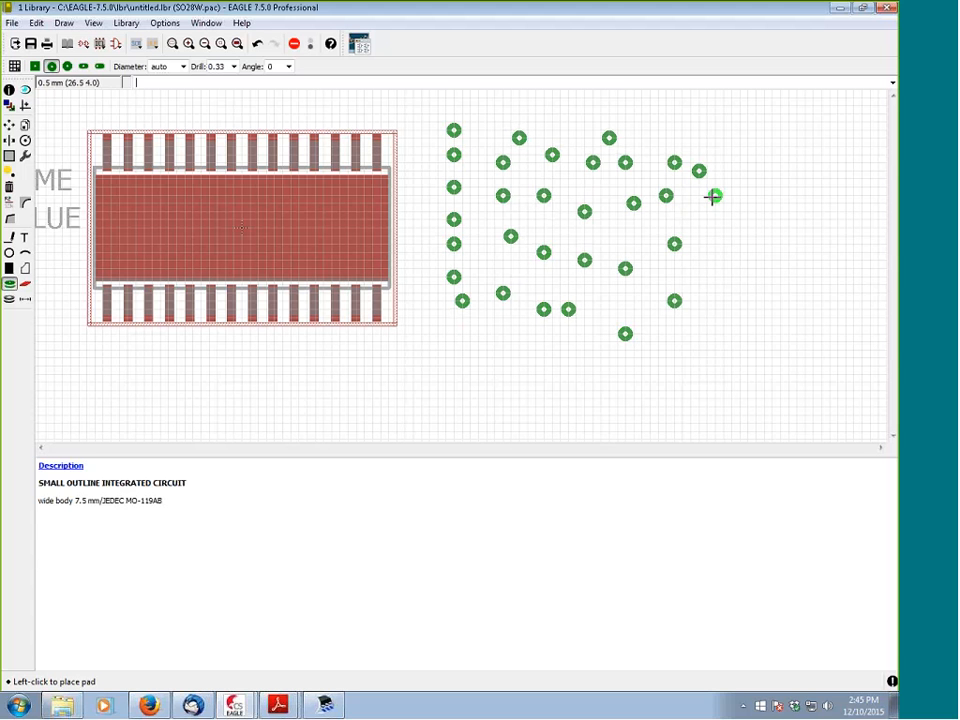
pyautogui.click(714, 195)
pyautogui.click(723, 244)
pyautogui.click(731, 277)
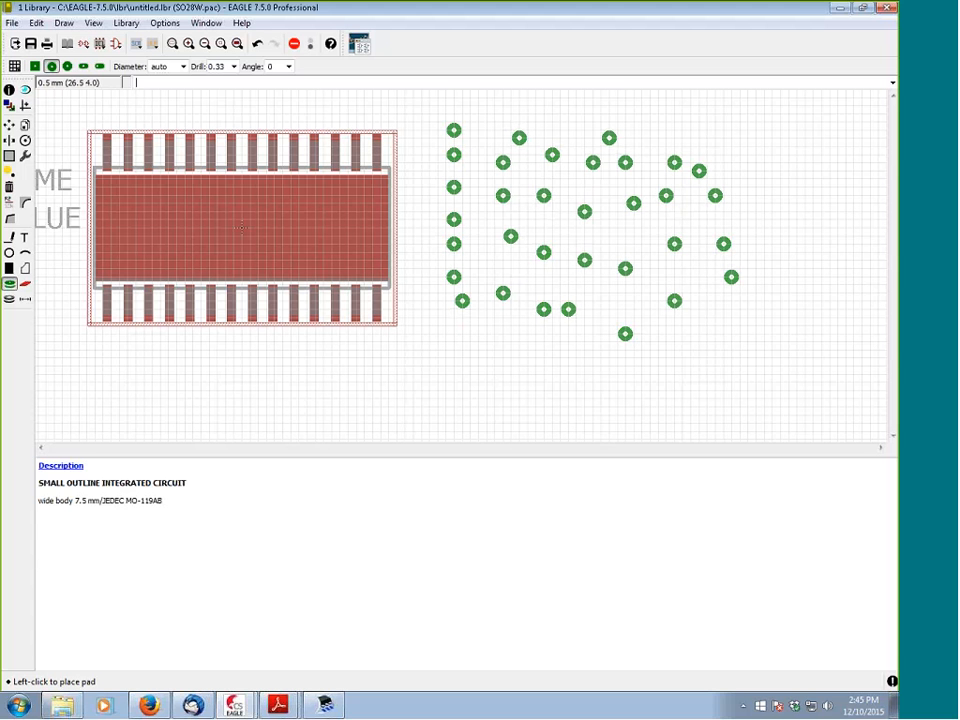
# Check the properties of the last placed pad to read its name, then close them
pyautogui.click(9, 89)
pyautogui.click(731, 277)
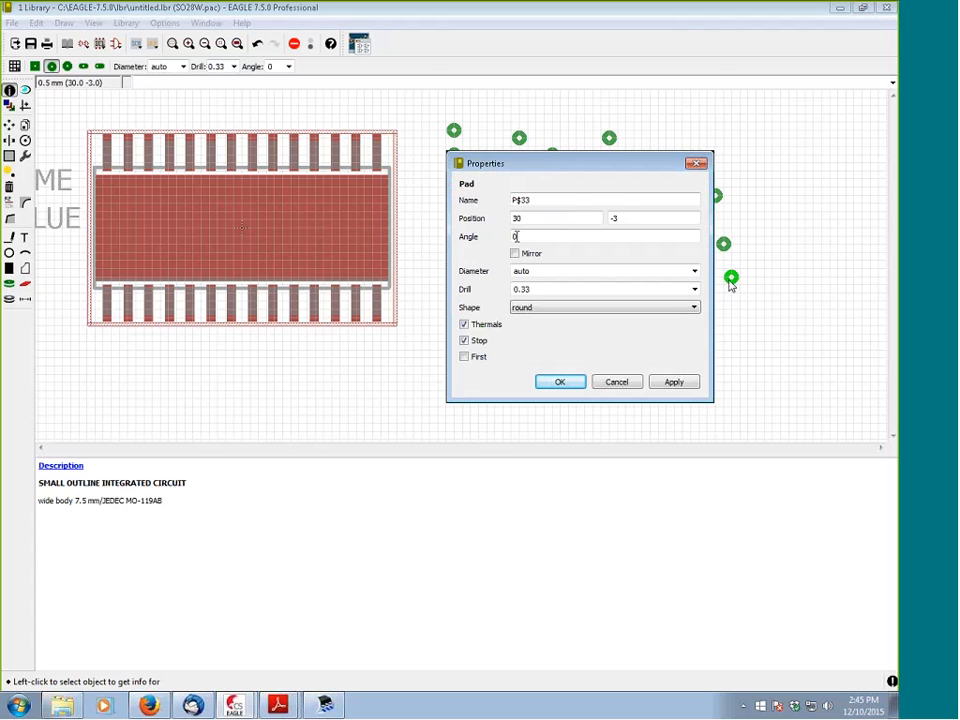
pyautogui.press('Return')
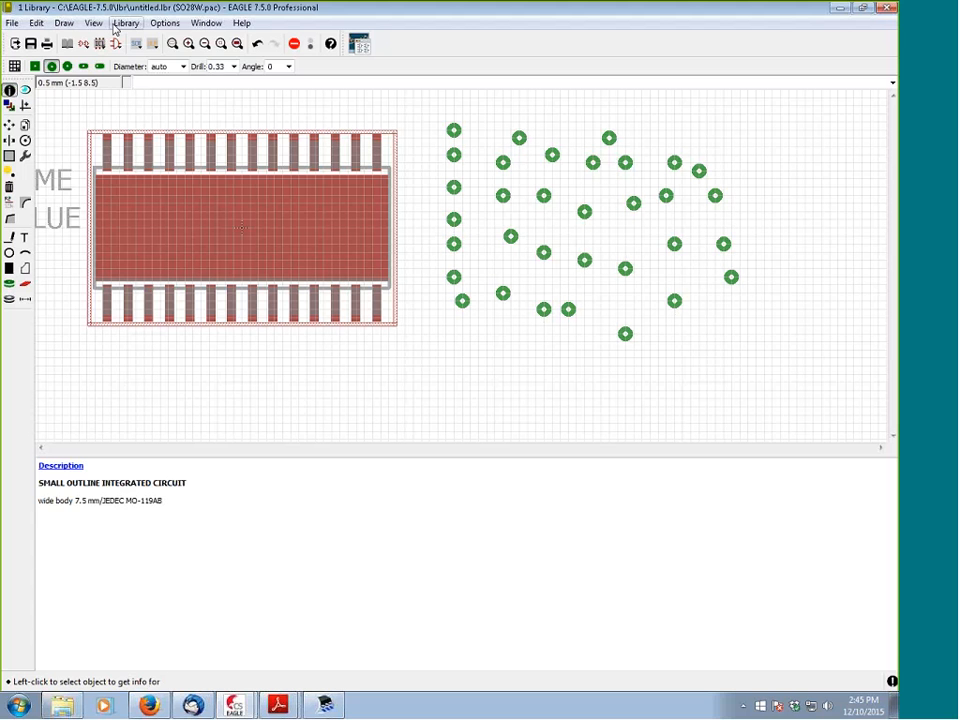
# Run the component-array.ulp user language program on the package
pyautogui.click(165, 22)
pyautogui.moveTo(127, 27)
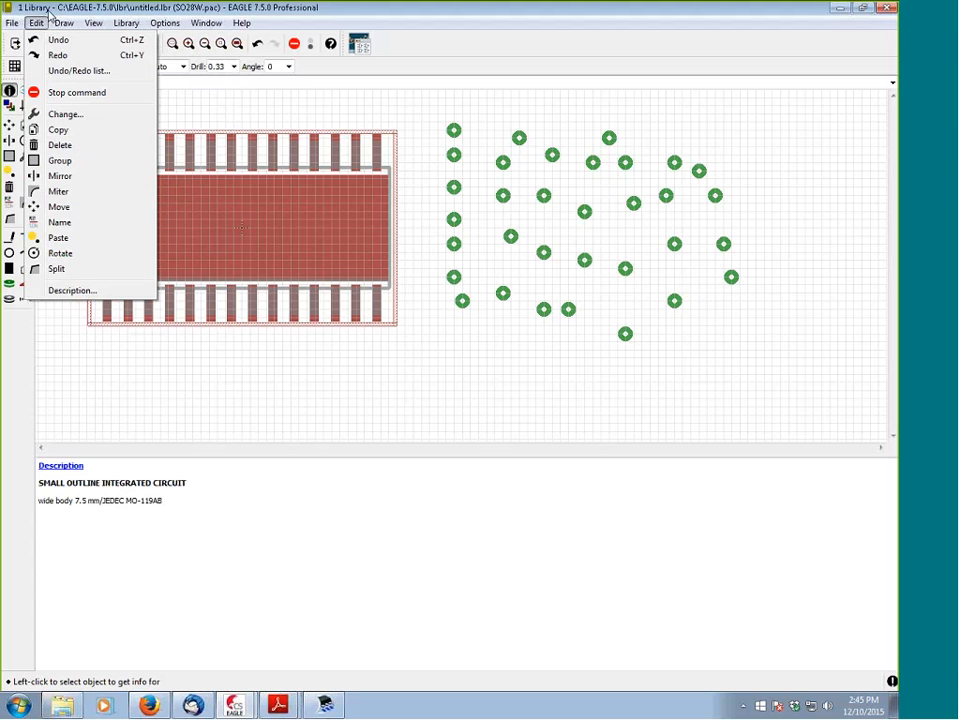
pyautogui.click(46, 18)
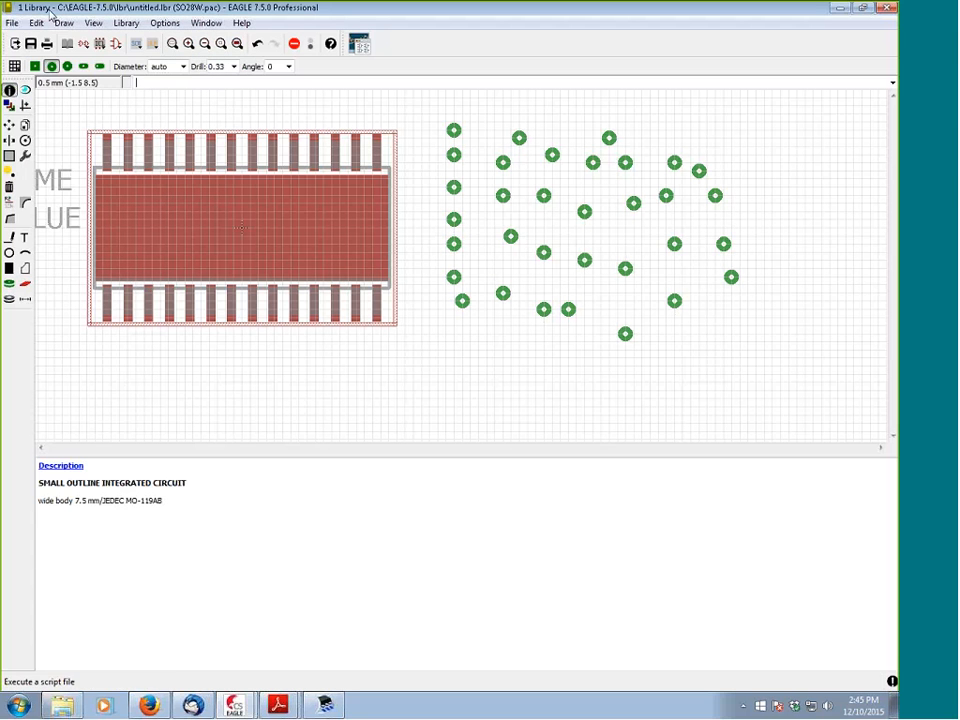
pyautogui.click(153, 45)
pyautogui.click(252, 193)
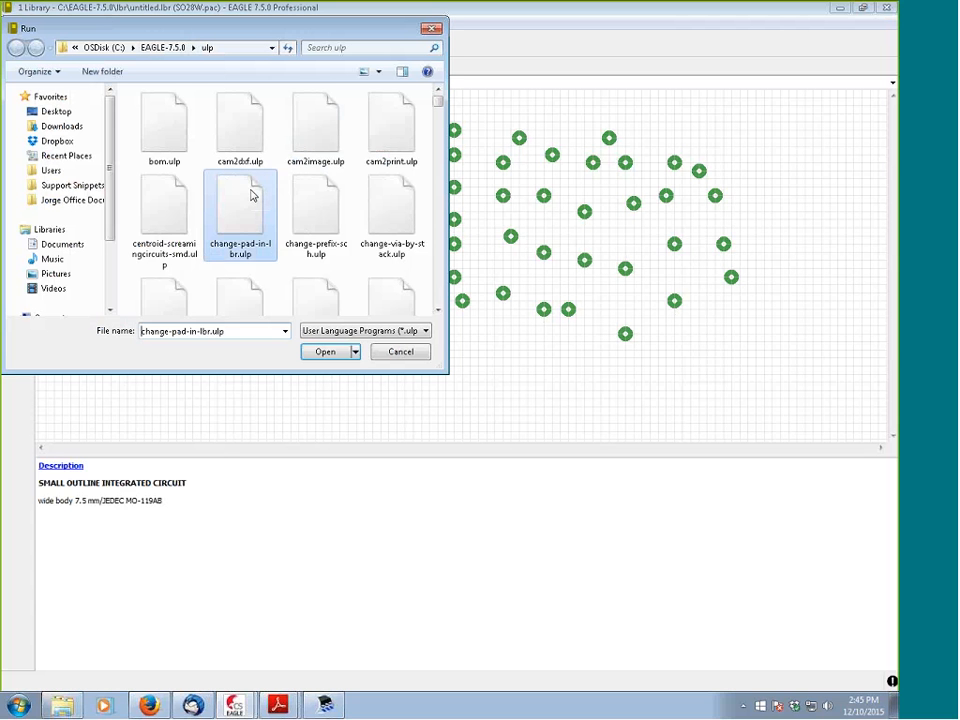
pyautogui.press('Right')
pyautogui.click(438, 311)
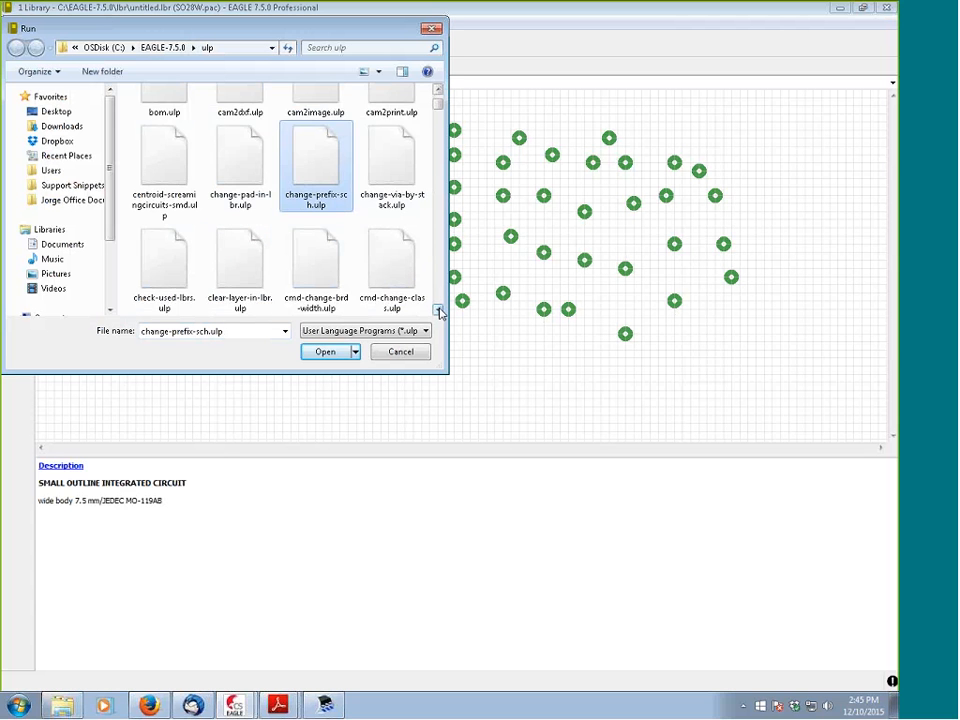
pyautogui.click(438, 311)
pyautogui.click(438, 311)
pyautogui.click(438, 311)
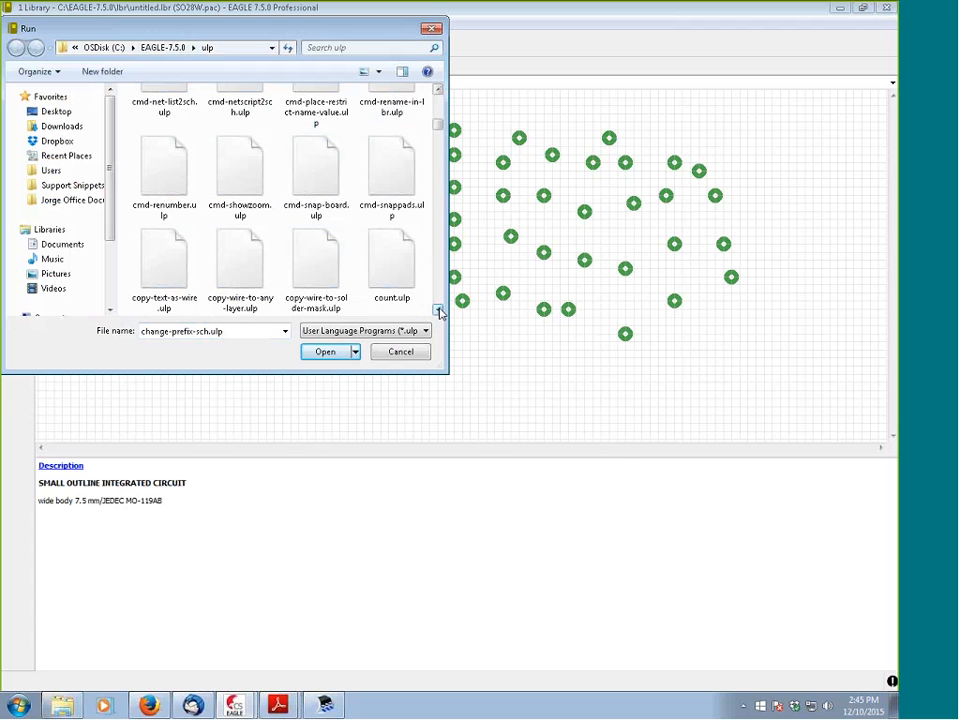
pyautogui.click(438, 311)
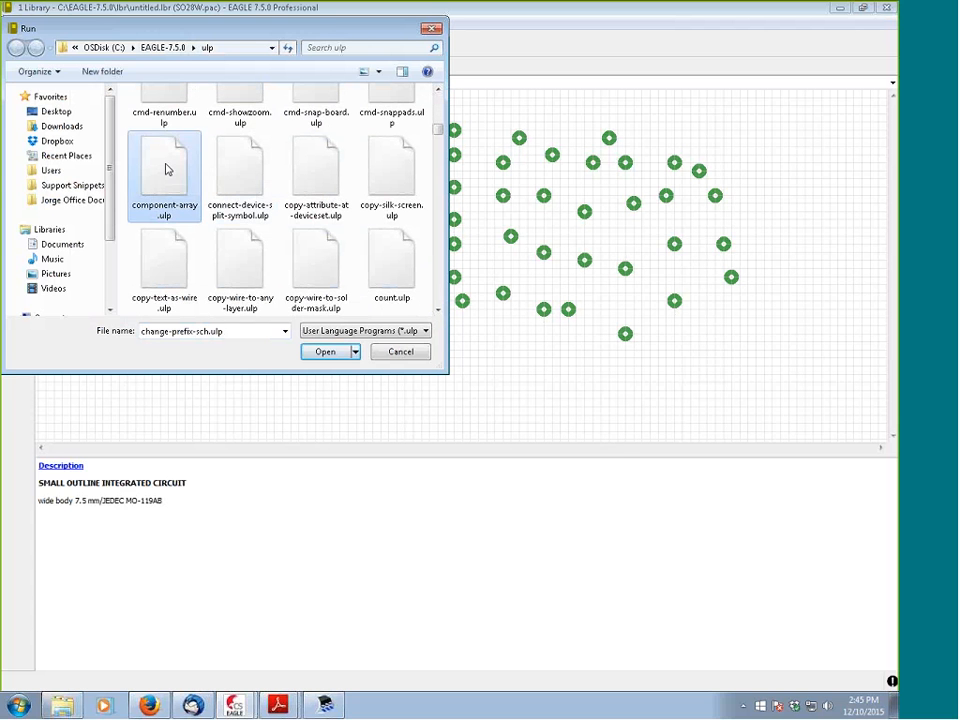
pyautogui.doubleClick(166, 170)
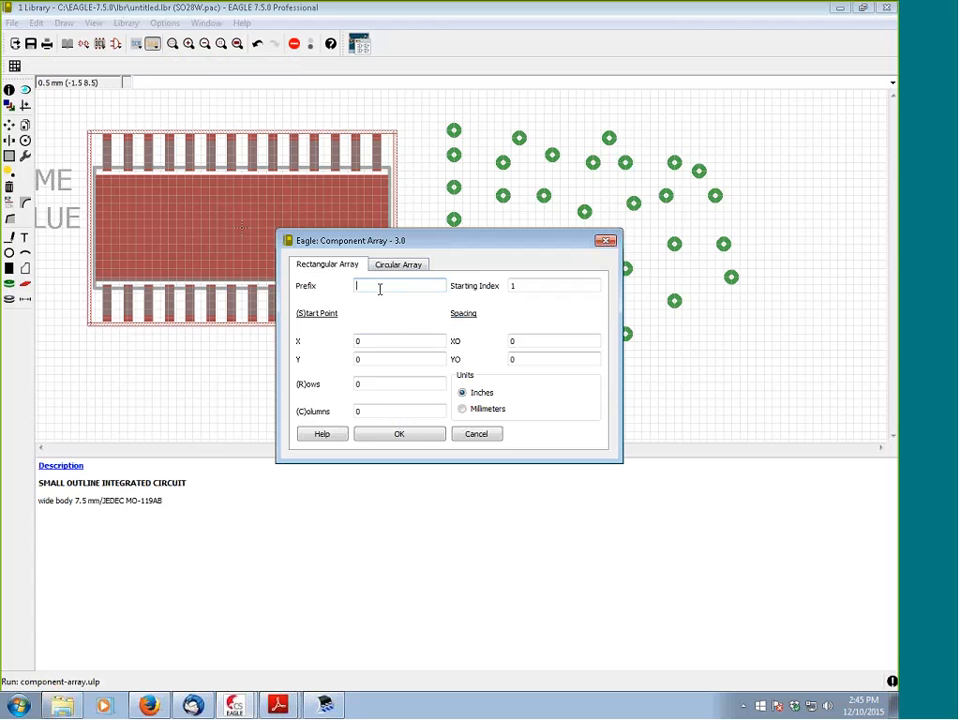
# Configure the rectangular array with prefix P$, millimetre units, 3 rows and 11 columns
pyautogui.write('P$')
pyautogui.click(362, 384)
pyautogui.click(462, 409)
pyautogui.write('3')
pyautogui.press('Tab')
pyautogui.write('11')
# Set the array's start point to X -7.4625 and Y -1.625
pyautogui.click(368, 341)
pyautogui.press('BackSpace')
pyautogui.write('-7.4625')
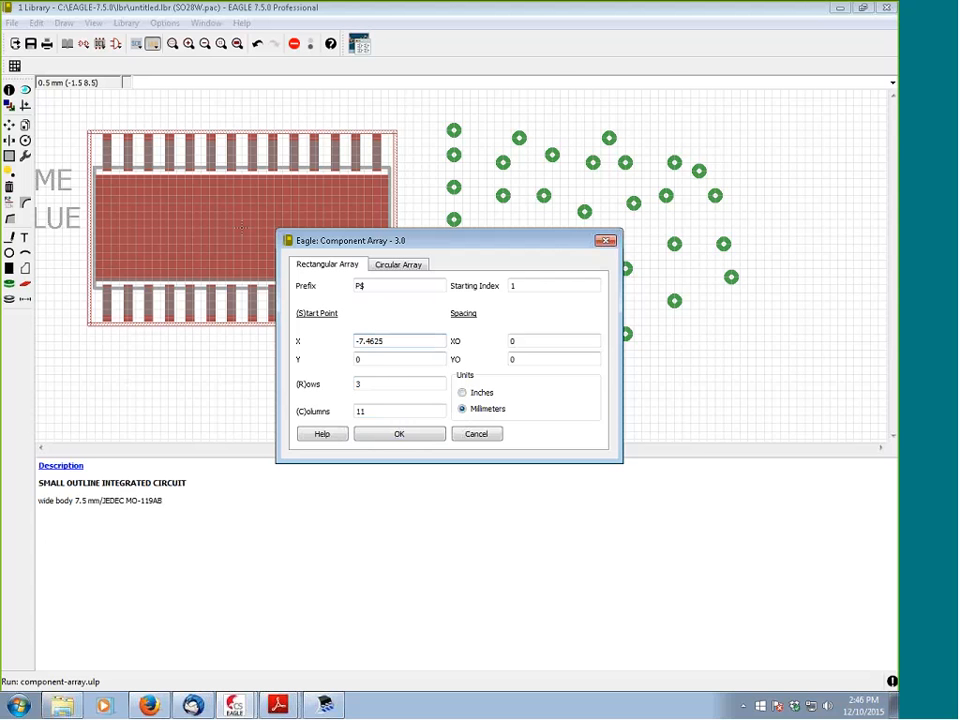
pyautogui.click(377, 360)
pyautogui.press('BackSpace')
pyautogui.write('-')
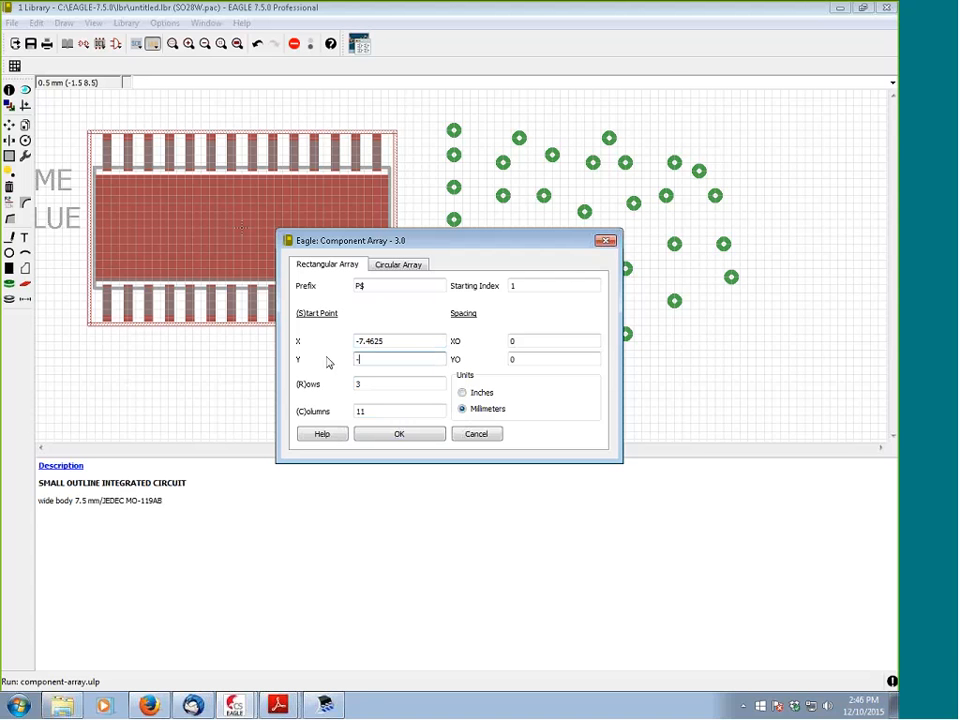
pyautogui.write('1.625')
# Check the 28DWP thermal via spacing in Datasheets_and_info.pdf, and return to the component array settings
pyautogui.moveTo(538, 343); pyautogui.dragTo(408, 344)
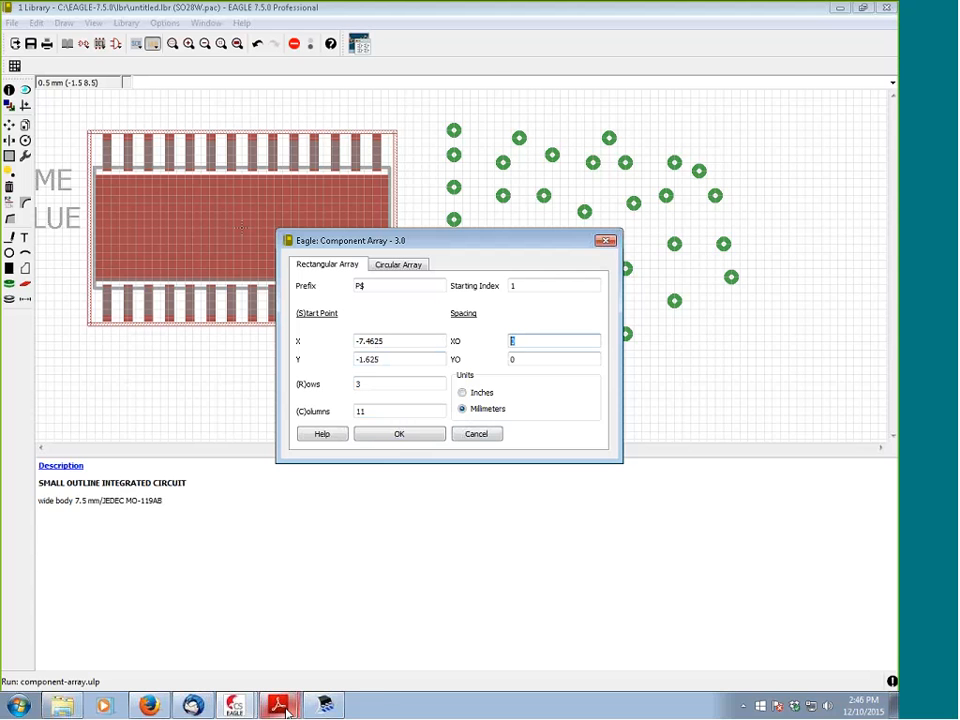
pyautogui.moveTo(261, 708)
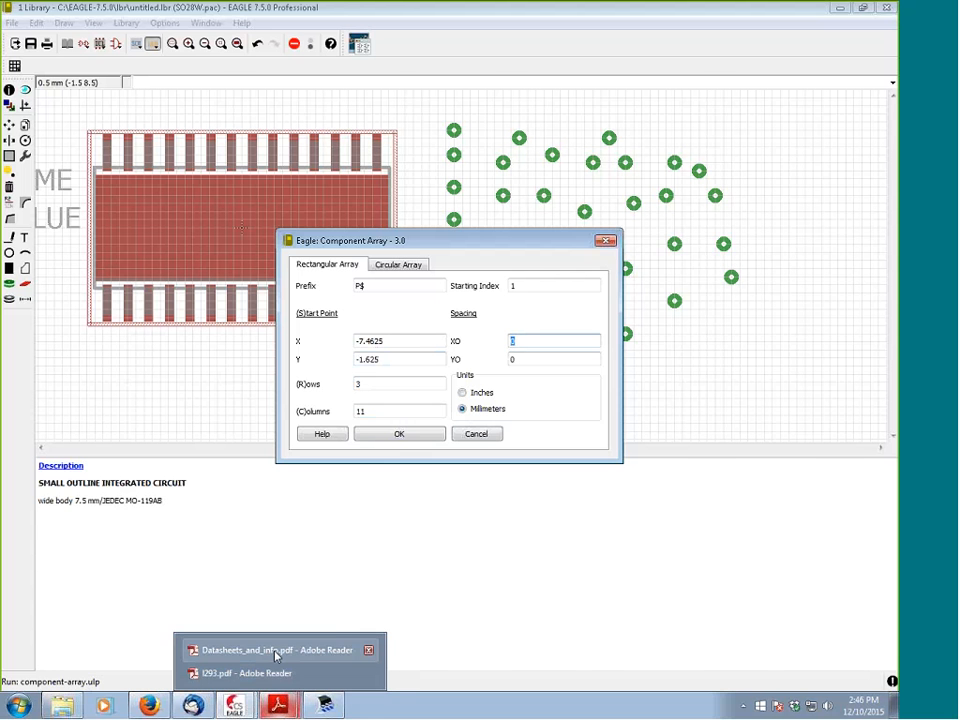
pyautogui.click(253, 646)
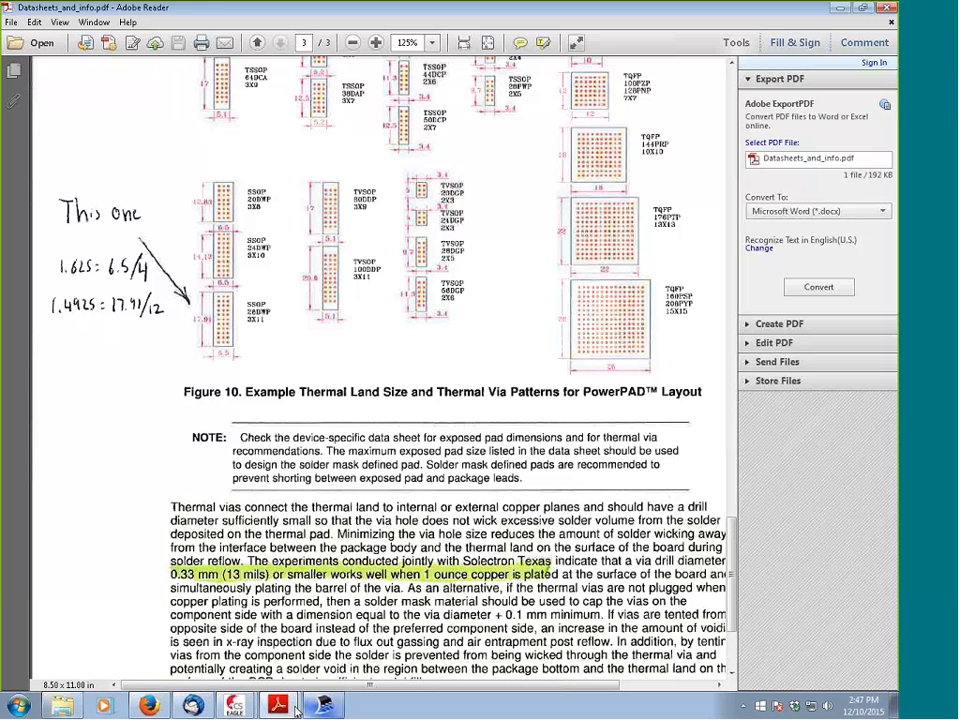
pyautogui.moveTo(234, 706)
pyautogui.click(185, 677)
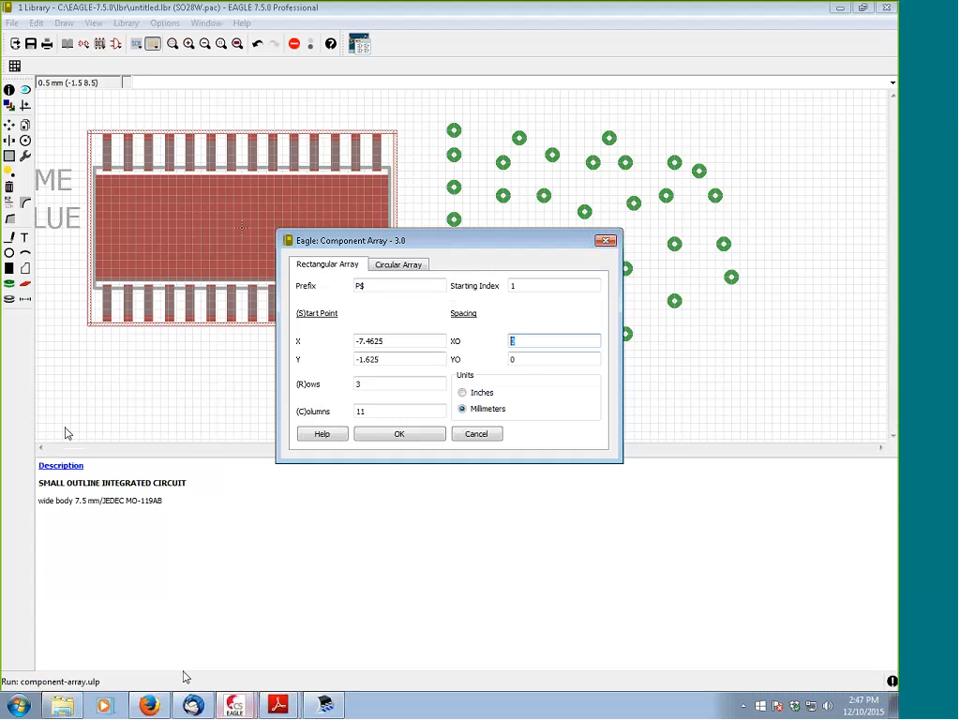
# Set the array spacing to XO 1.4925 and YO 1.625, and arrange the pads on the thermal pad
pyautogui.click(533, 342)
pyautogui.moveTo(533, 342); pyautogui.dragTo(464, 344)
pyautogui.write('1.4925')
pyautogui.click(532, 364)
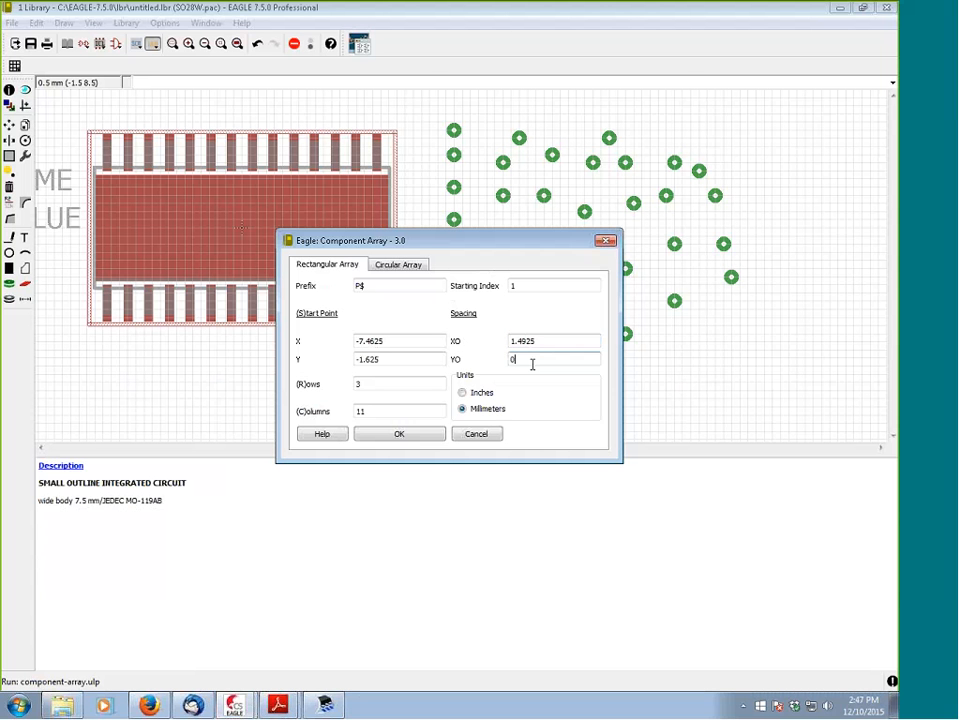
pyautogui.press('BackSpace')
pyautogui.write('1.625')
pyautogui.click(398, 435)
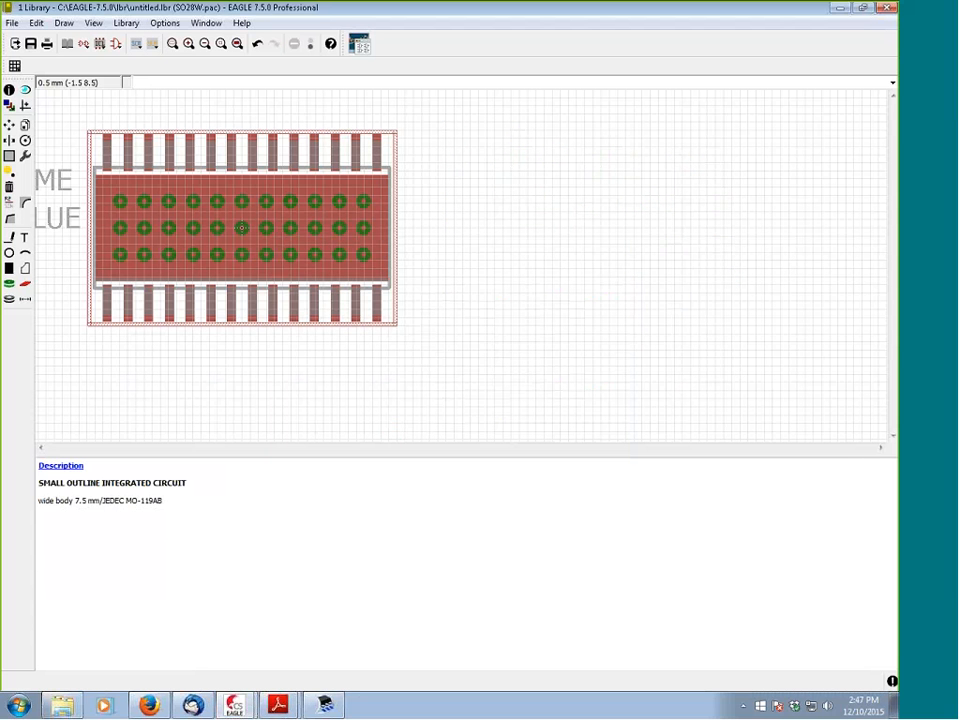
# Display all layers and examine the thermal via pads and their surroundings up close
pyautogui.scroll(3, 140, 236)
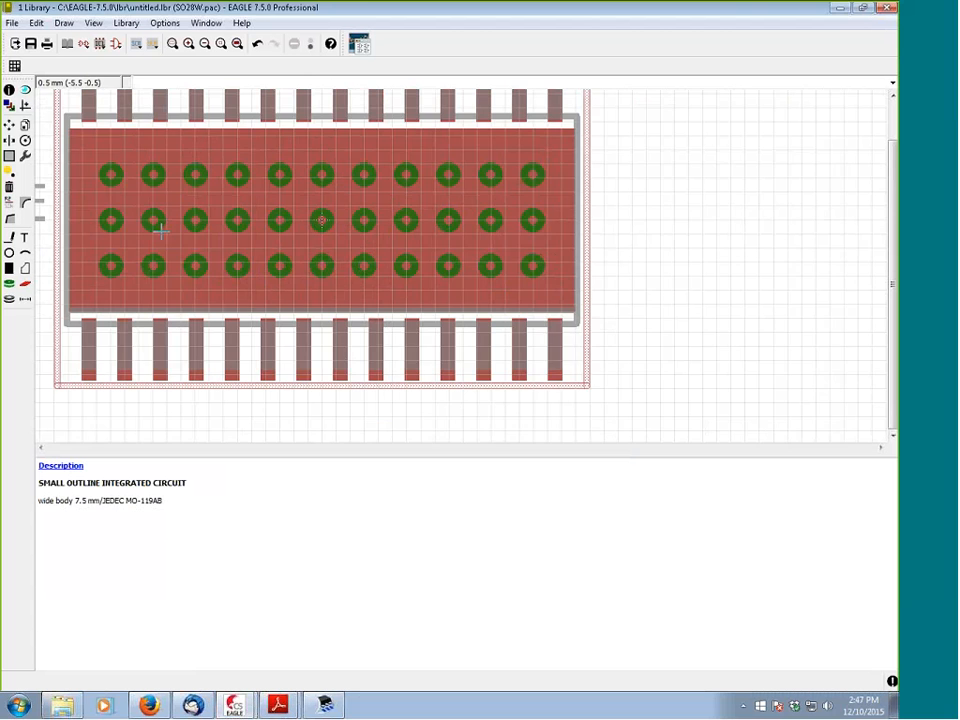
pyautogui.scroll(-1, 160, 231)
pyautogui.scroll(-2, 163, 233)
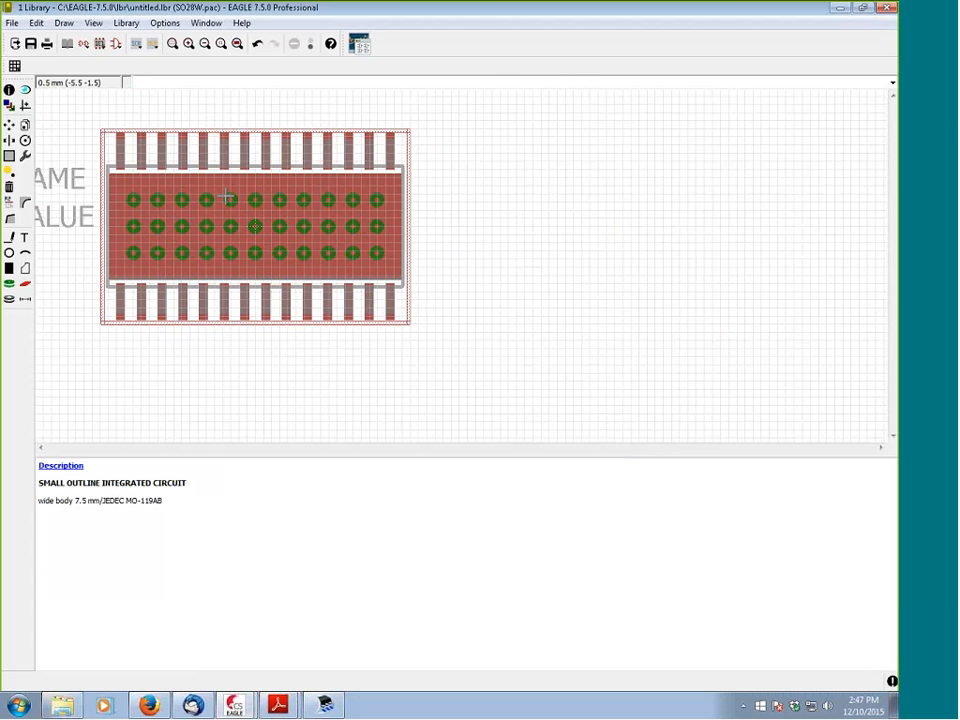
pyautogui.scroll(2, 227, 197)
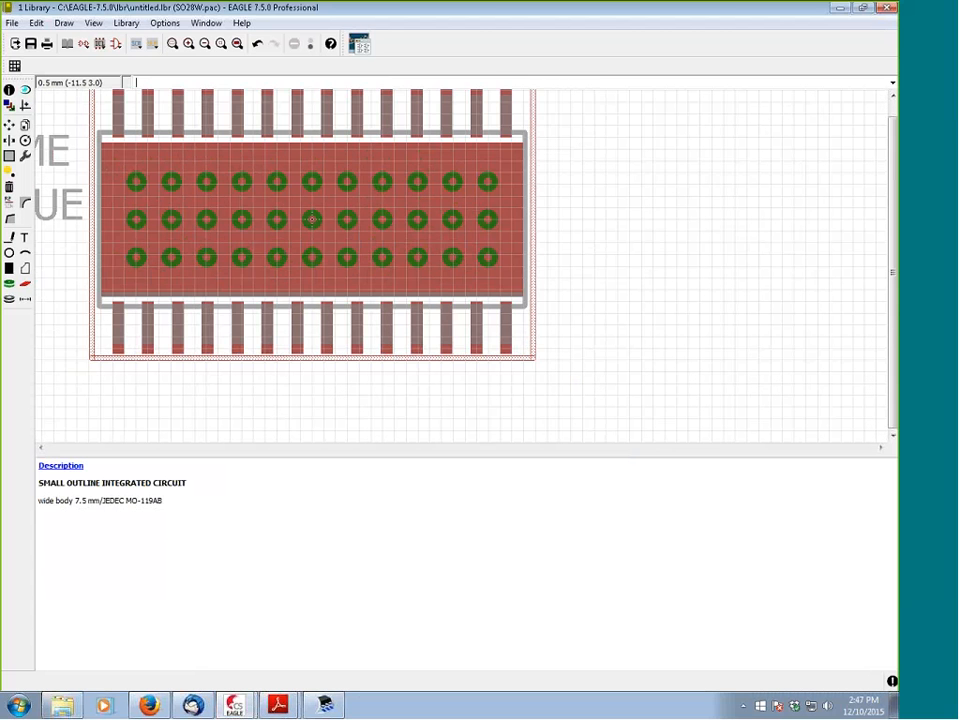
pyautogui.click(9, 104)
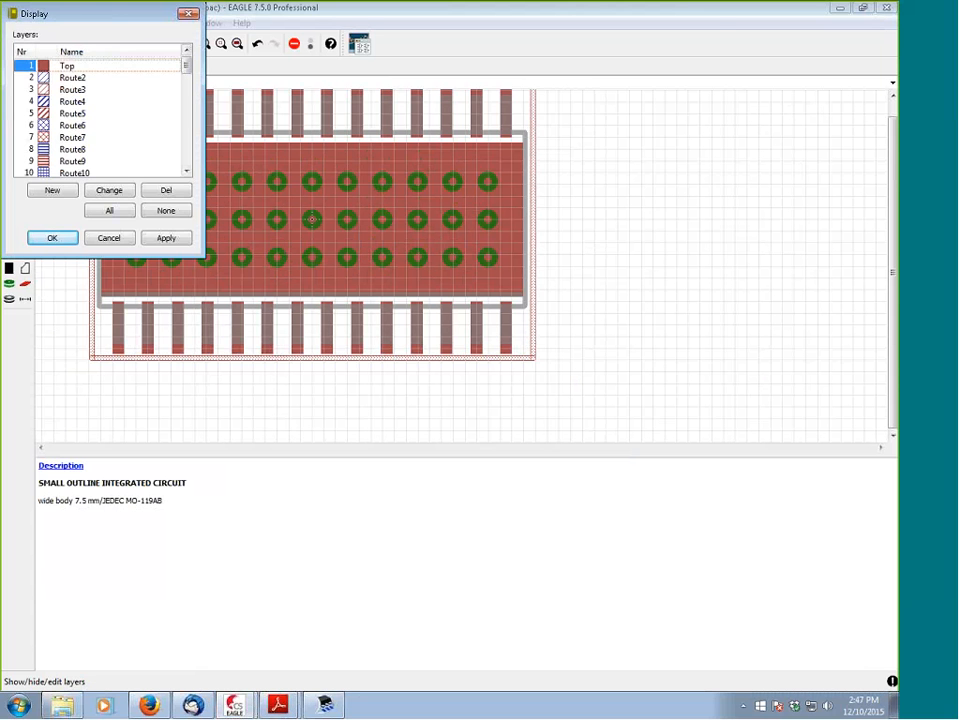
pyautogui.click(131, 216)
pyautogui.click(62, 240)
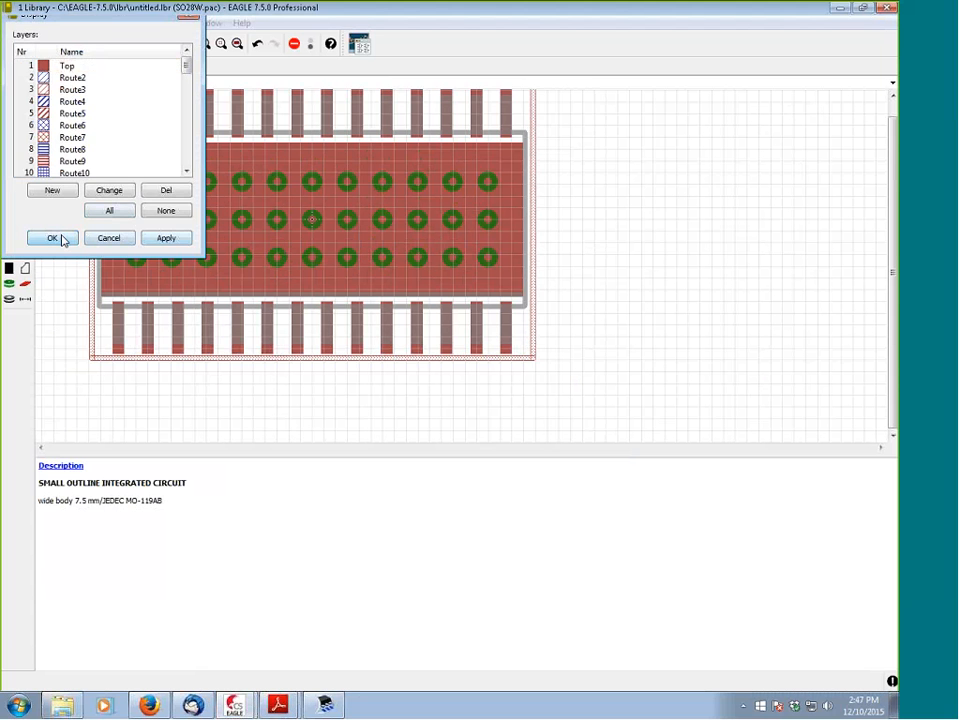
pyautogui.scroll(7, 322, 246)
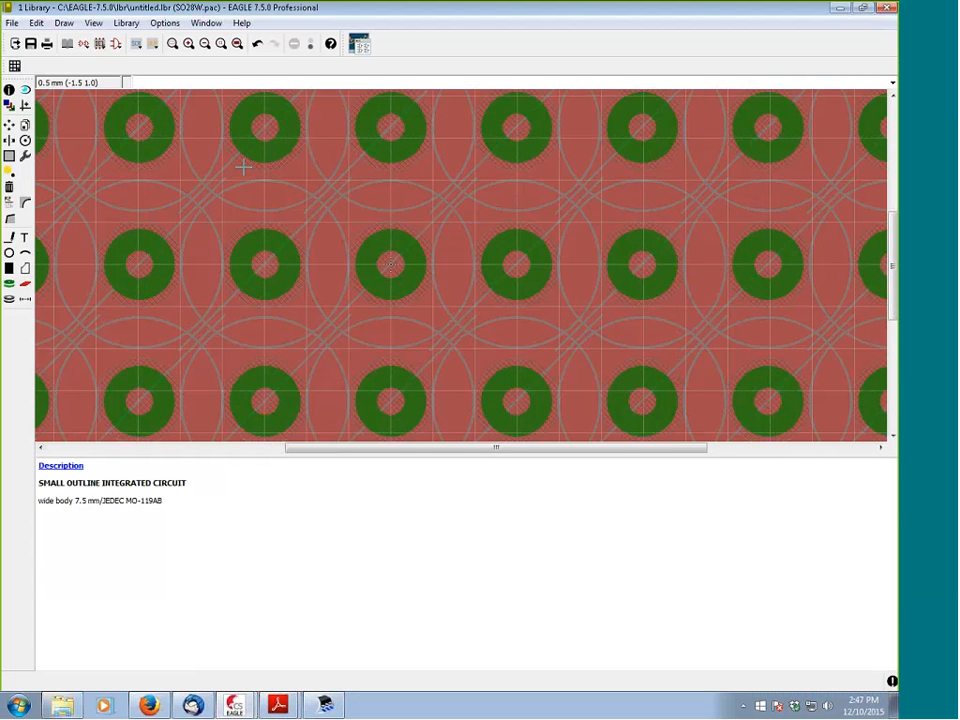
pyautogui.scroll(-4, 262, 198)
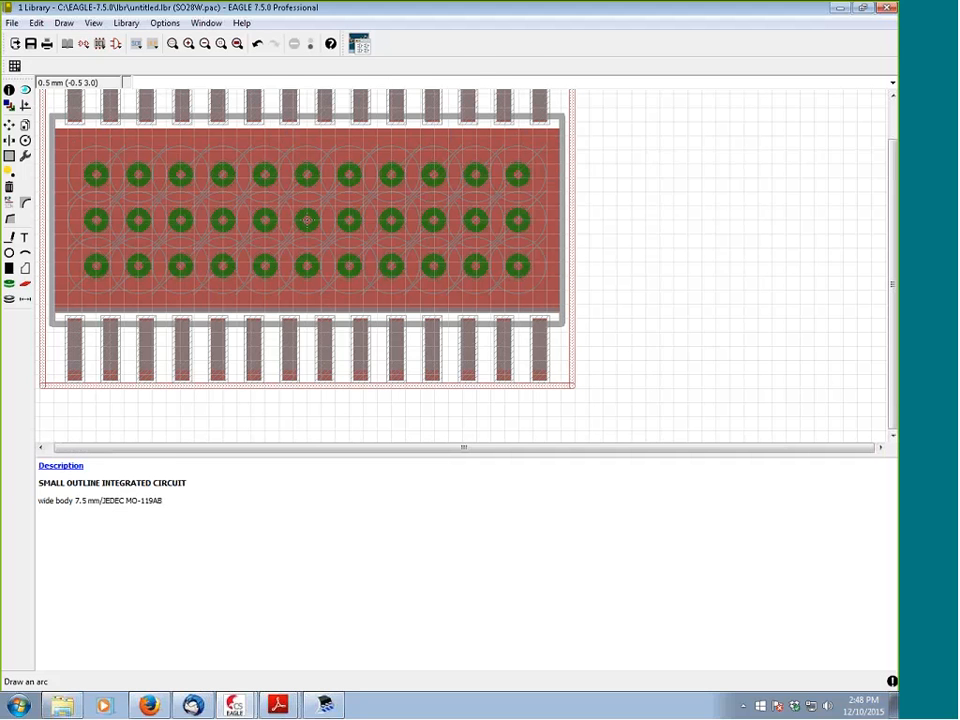
# Draw another closed polygon on the Top layer through (8.955 3.25), (8.955 -3.25), (-8.955 -3.25), (-8.955 3.25) and back to (8.955 3.25)
pyautogui.click(25, 268)
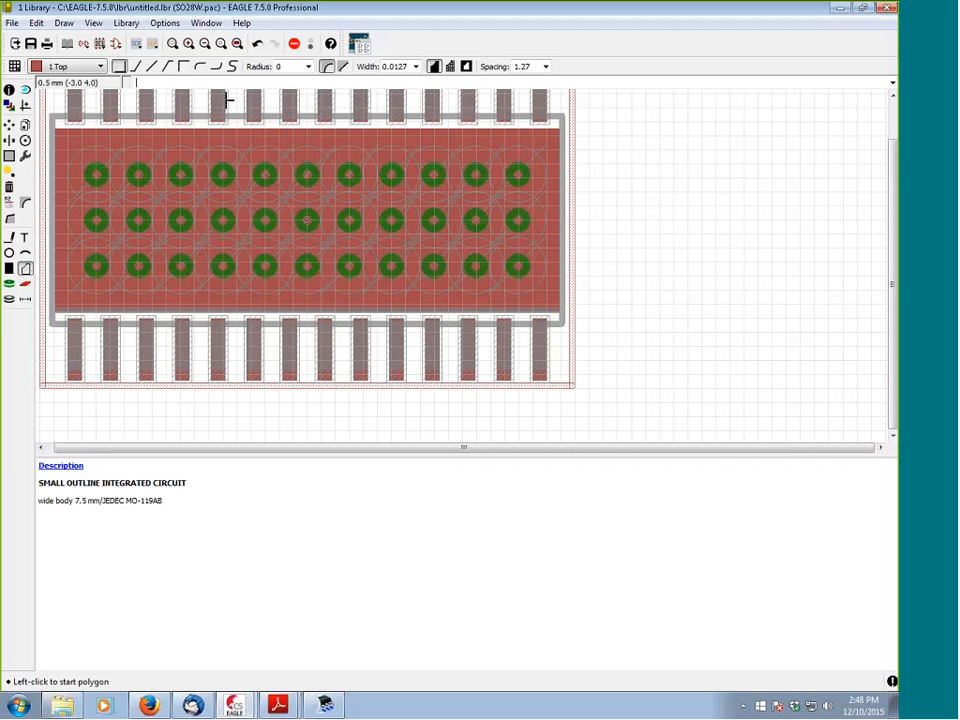
pyautogui.write('(8.955 3.25) (8.955 -3.25) (-8.955 -3.25) (-8.955 3.25) (8.955 3.25)')
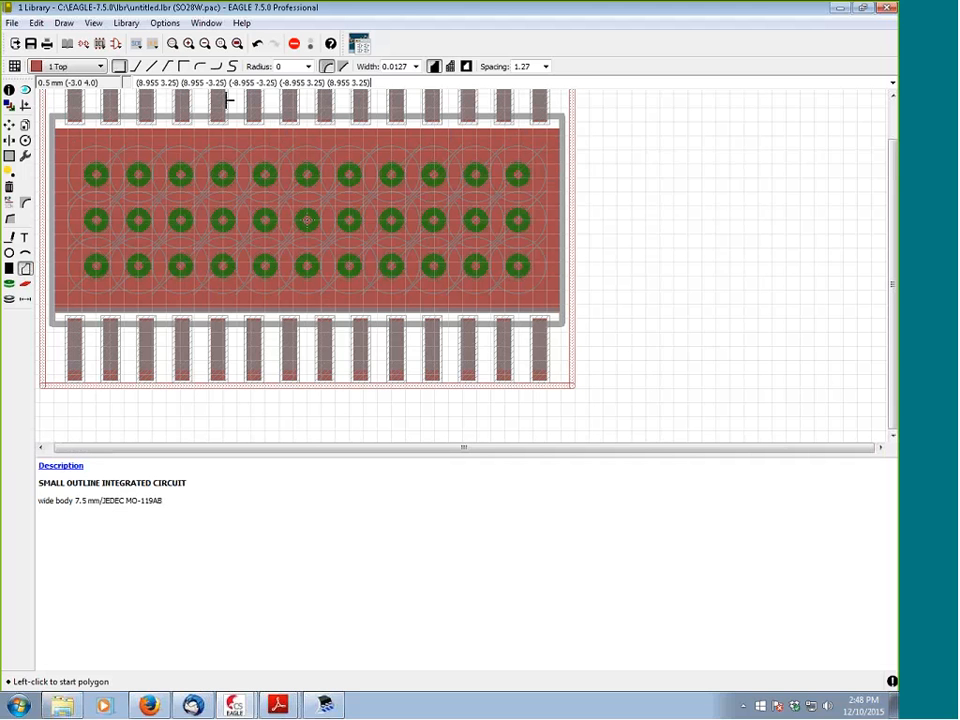
pyautogui.press('Return')
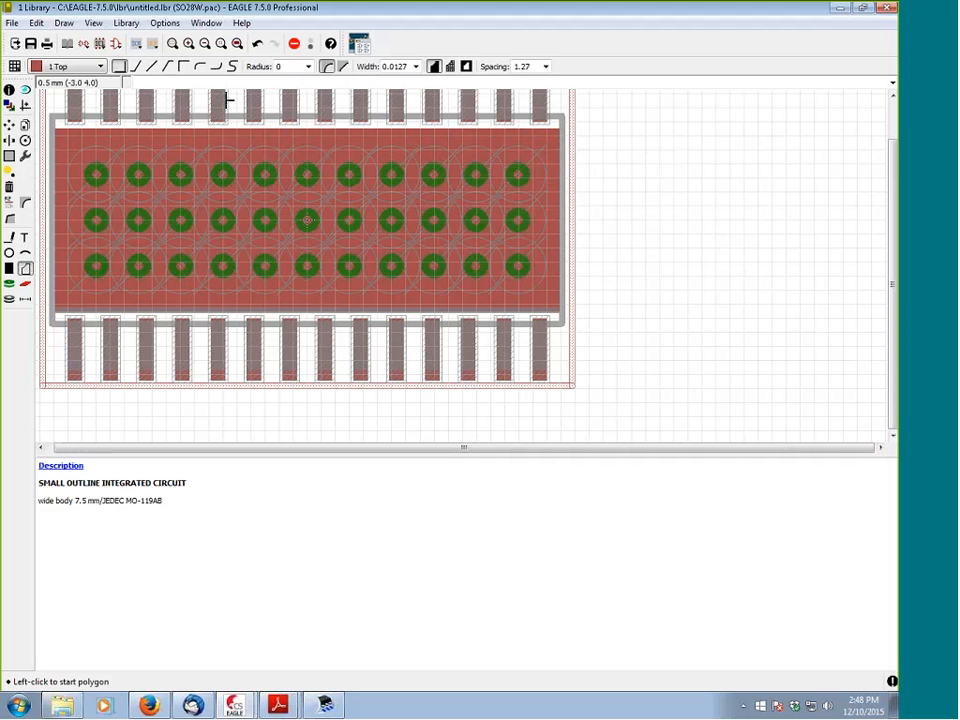
# Draw a closed polygon on the tStop layer through (8.955 3.25), (8.955 -3.25), (-8.955 -3.25), (-8.955 3.25) and back to (8.955 3.25)
pyautogui.write('(8.955 3.25) (8.955 -3.25) (-8.955 -3.25) (-8.955 3.25)')
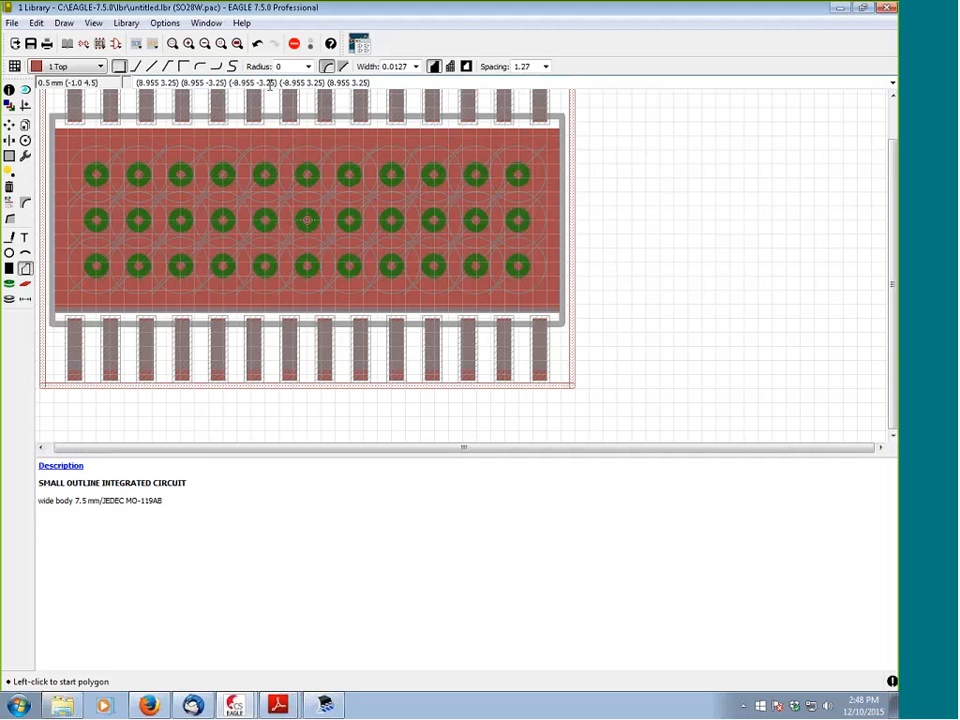
pyautogui.click(100, 66)
pyautogui.moveTo(100, 82); pyautogui.dragTo(95, 180)
pyautogui.click(78, 163)
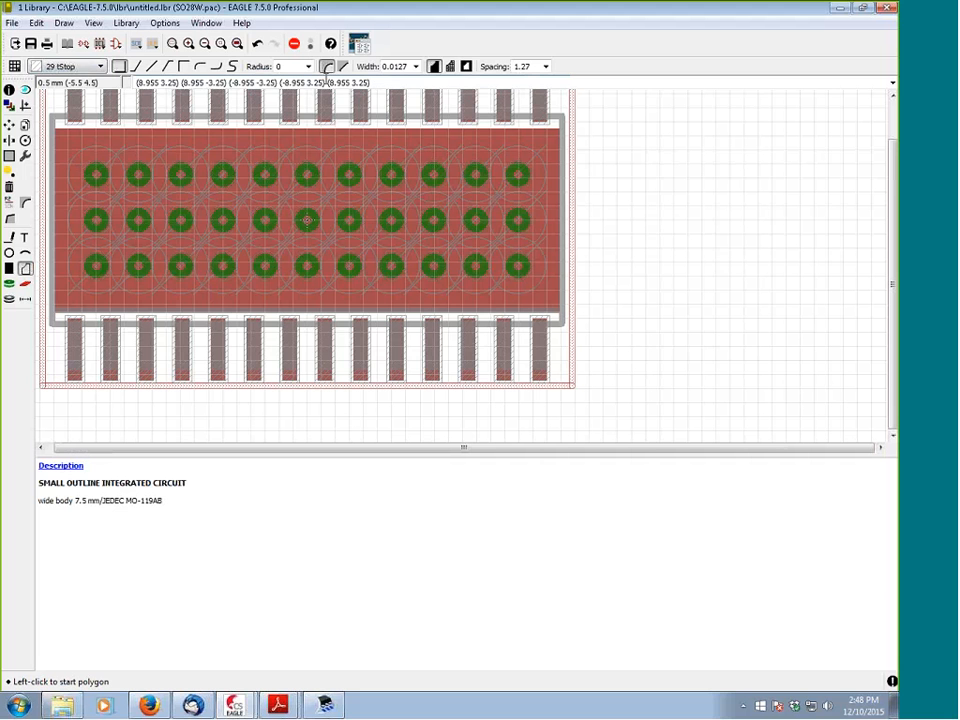
pyautogui.press('Return')
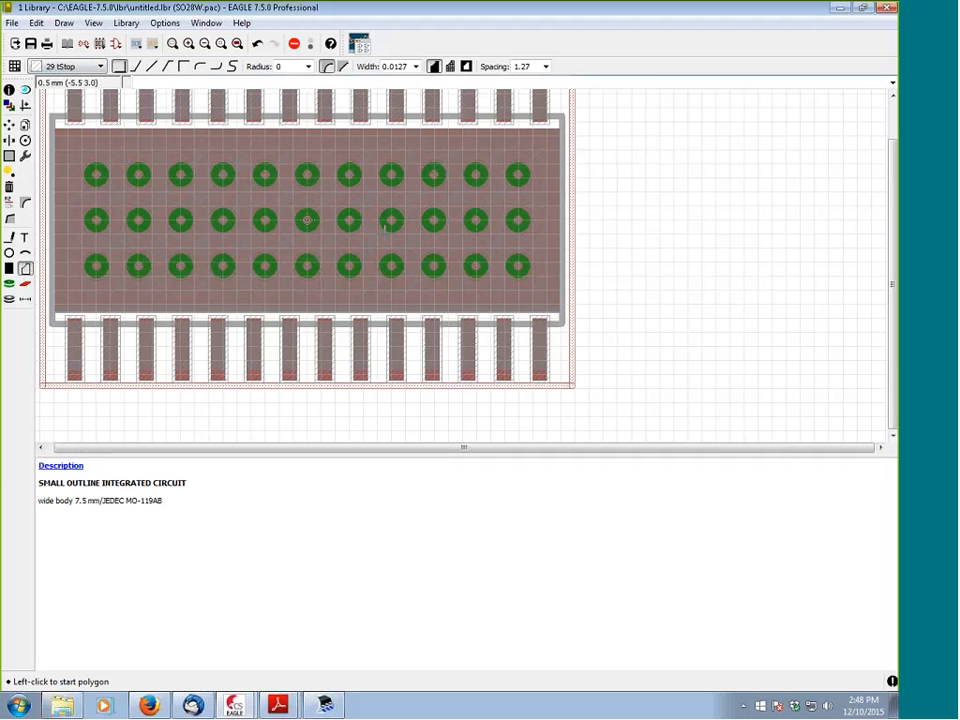
pyautogui.scroll(-1, 423, 290)
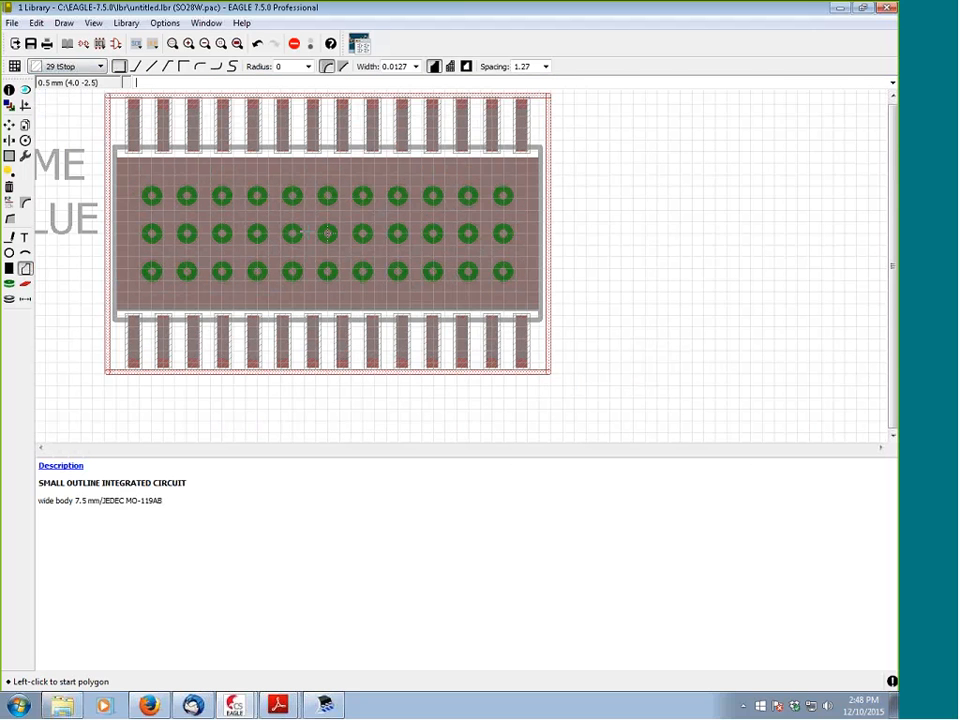
pyautogui.scroll(-1, 327, 233)
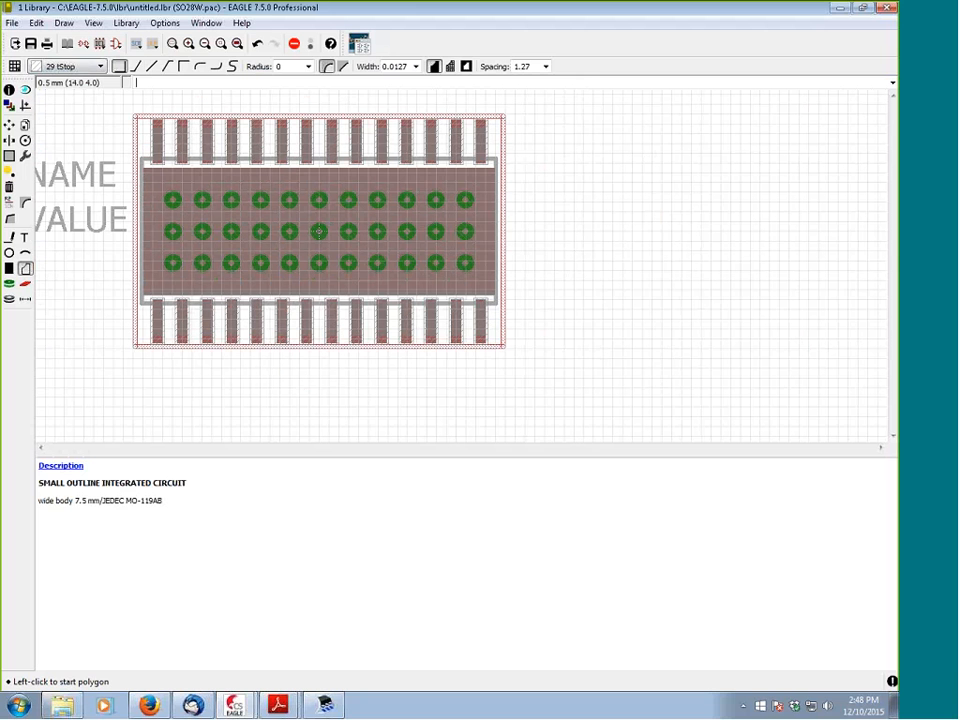
# Open the L293D symbol, examine the logic diagram on page 1 of Datasheets_and_info.pdf, and return to the library
pyautogui.click(117, 46)
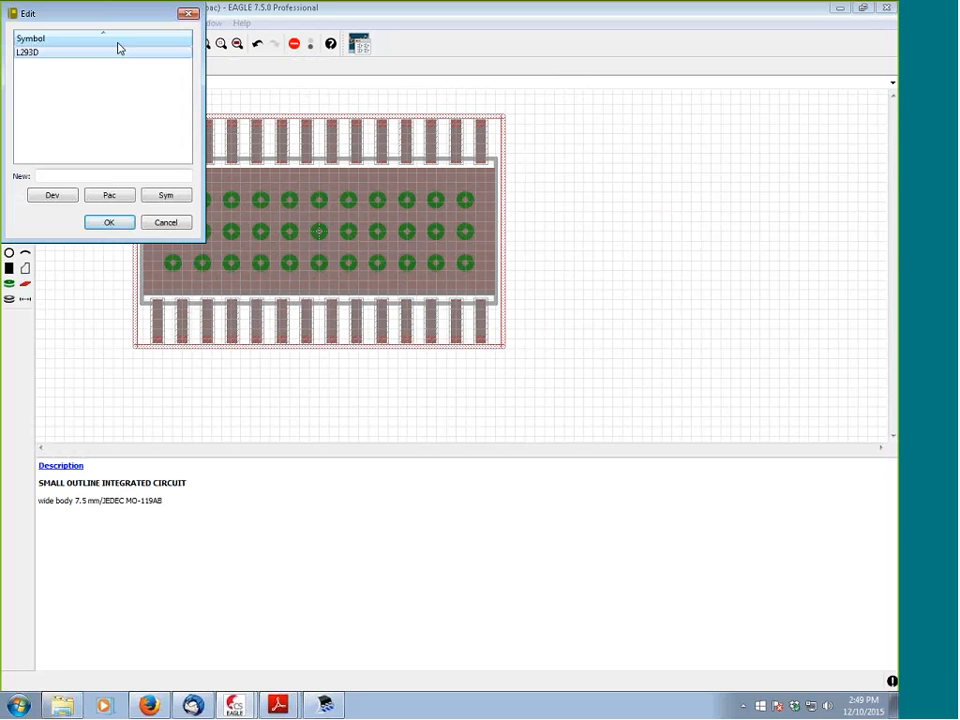
pyautogui.click(116, 224)
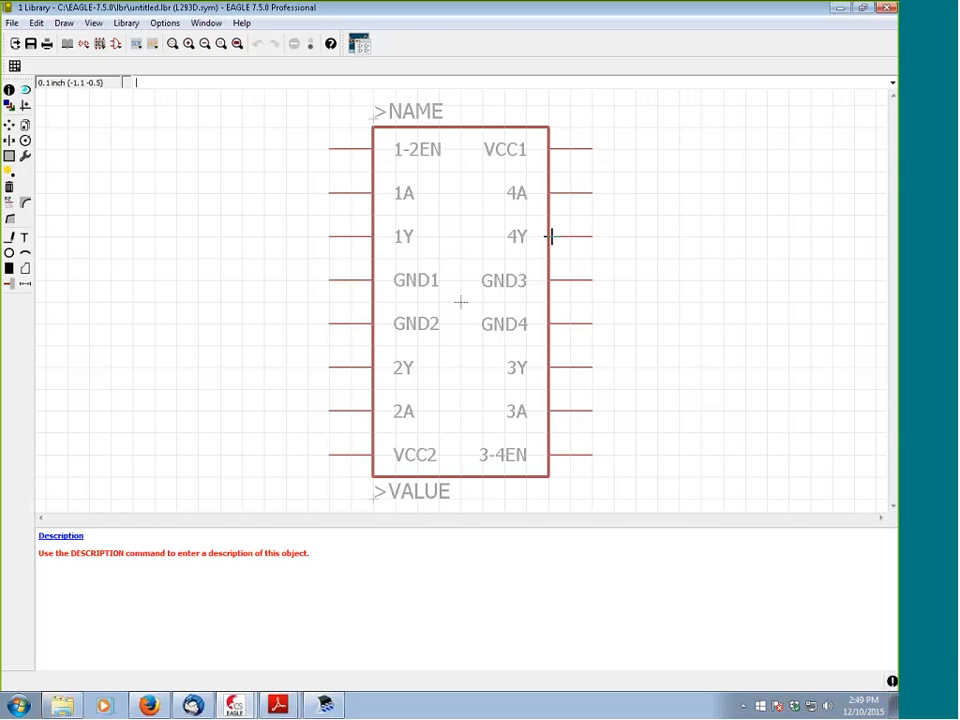
pyautogui.click(280, 708)
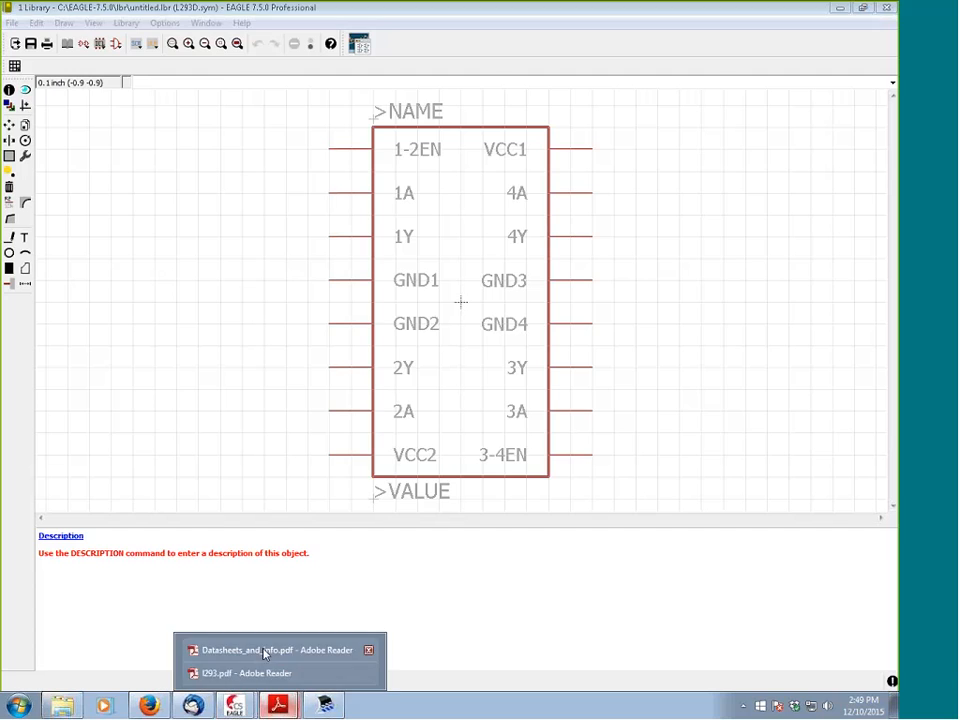
pyautogui.click(264, 649)
pyautogui.scroll(20, 352, 321)
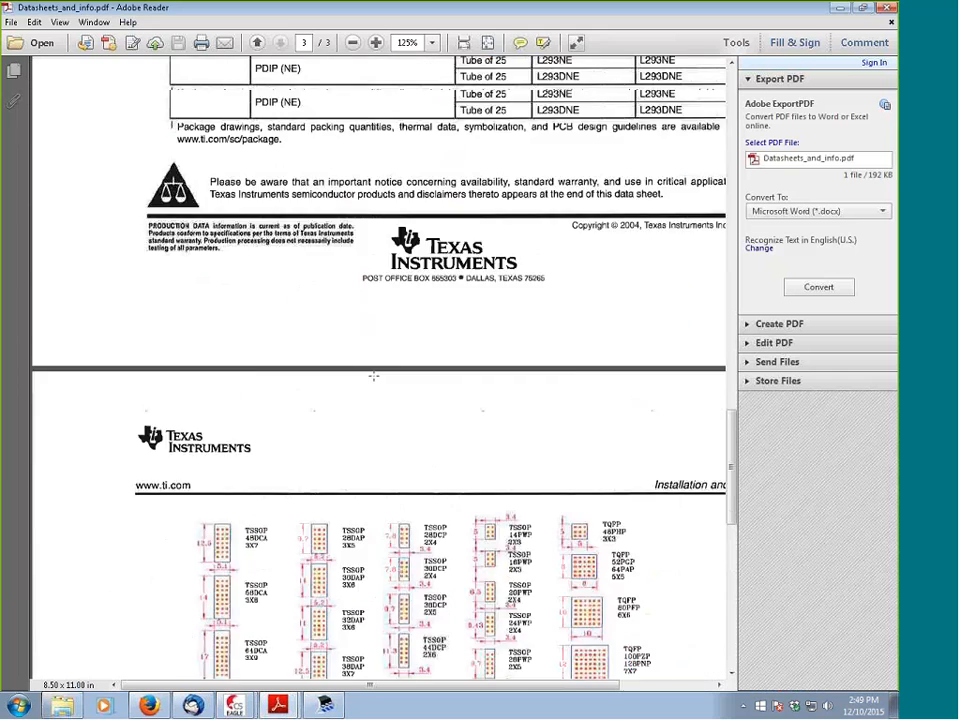
pyautogui.scroll(12, 374, 393)
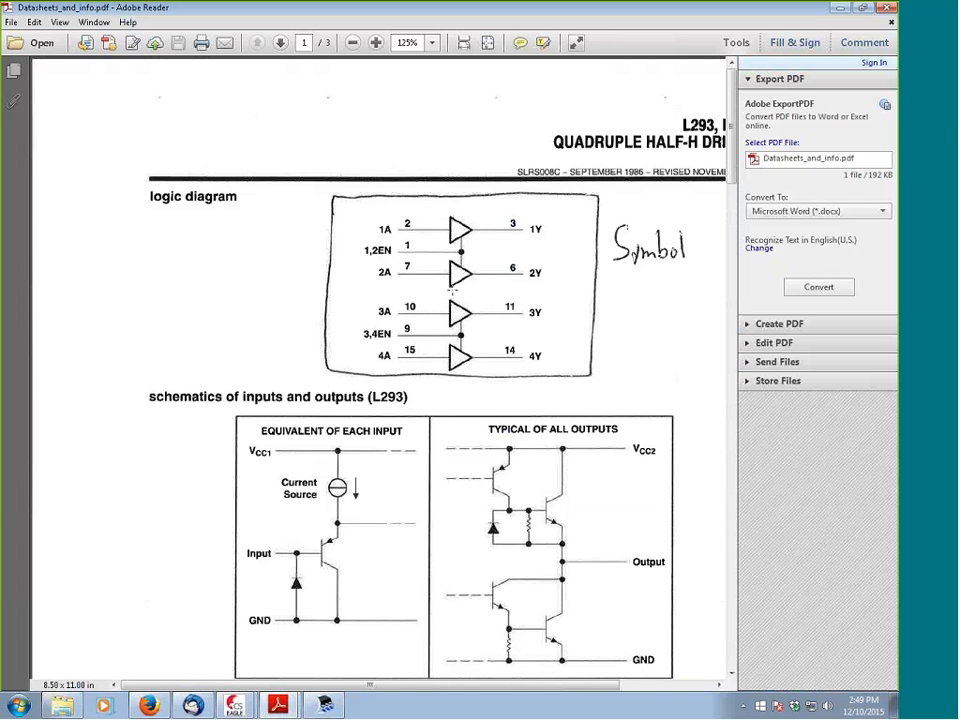
pyautogui.click(841, 8)
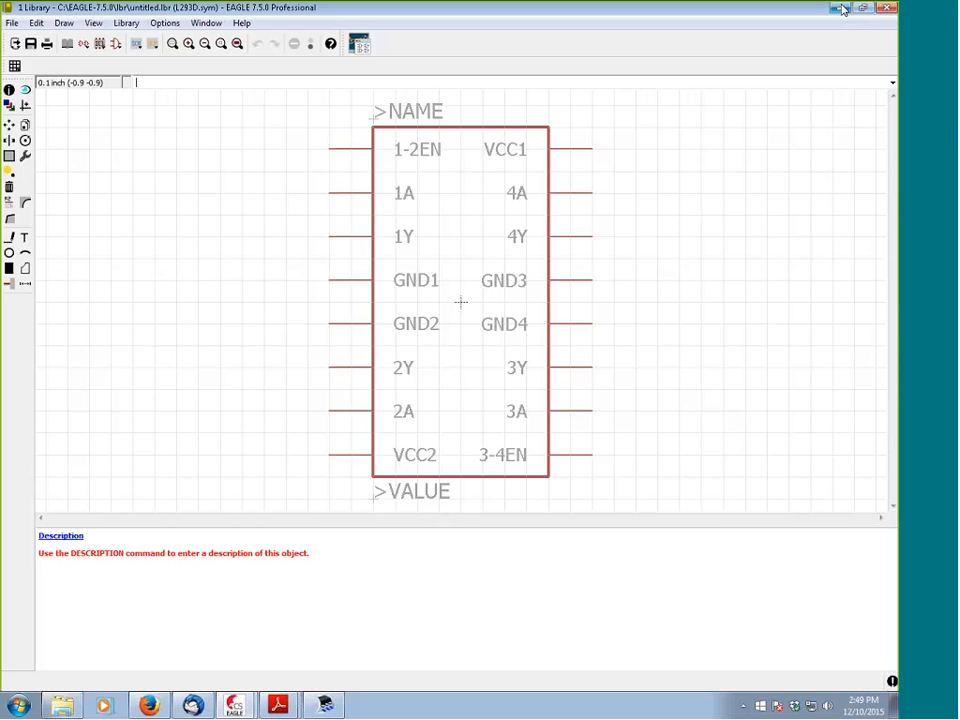
# Create a new symbol named HBRIDGE in the library
pyautogui.click(16, 44)
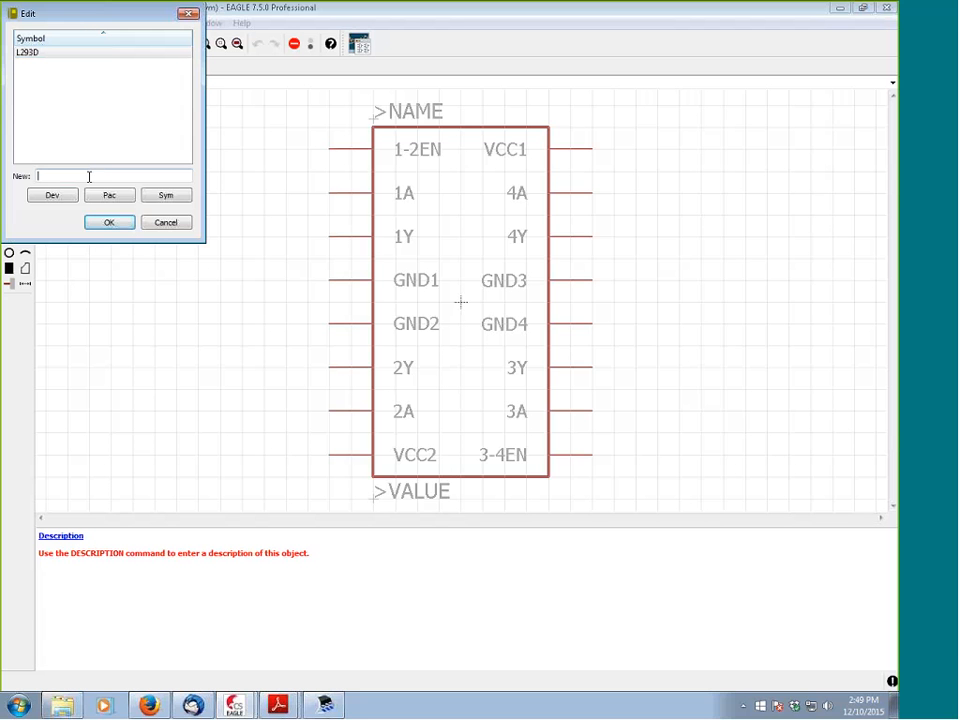
pyautogui.write('HBRIDGE')
pyautogui.press('Return')
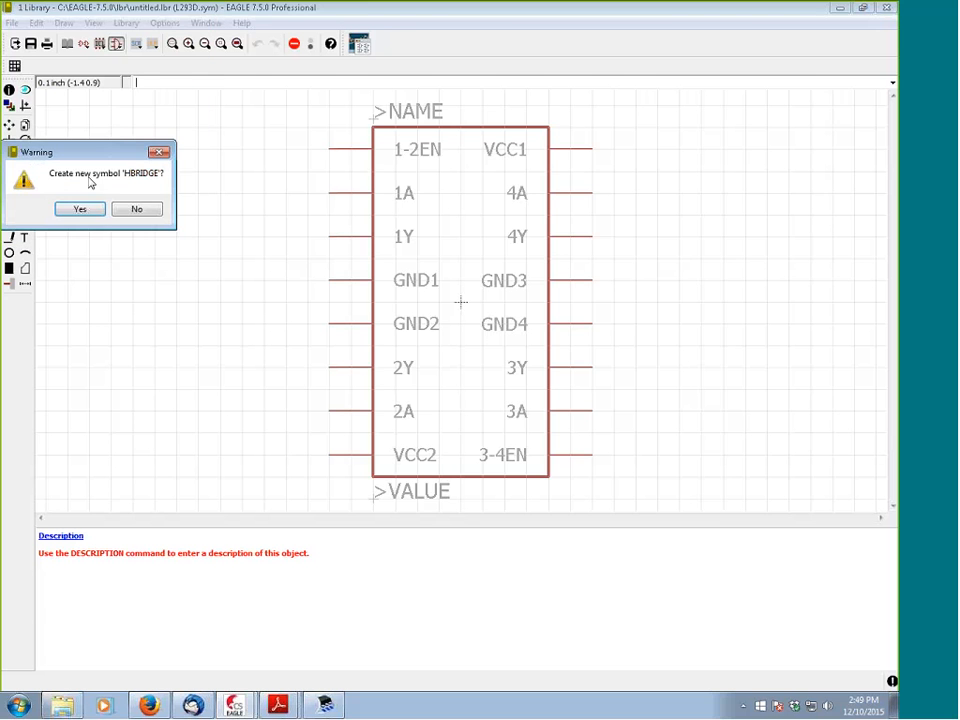
pyautogui.press('Return')
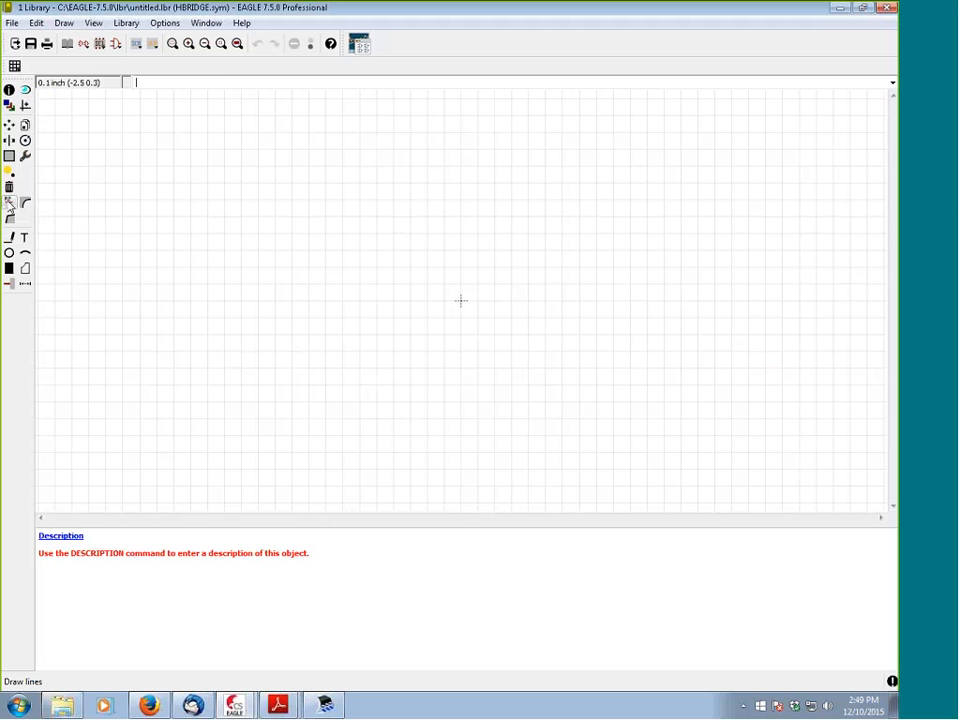
# Draw a closed triangle on the Symbols layer with 0.01 wide lines through (-0.1 0.1), (-0.1 -0.1) and (0.1 0.0)
pyautogui.click(9, 237)
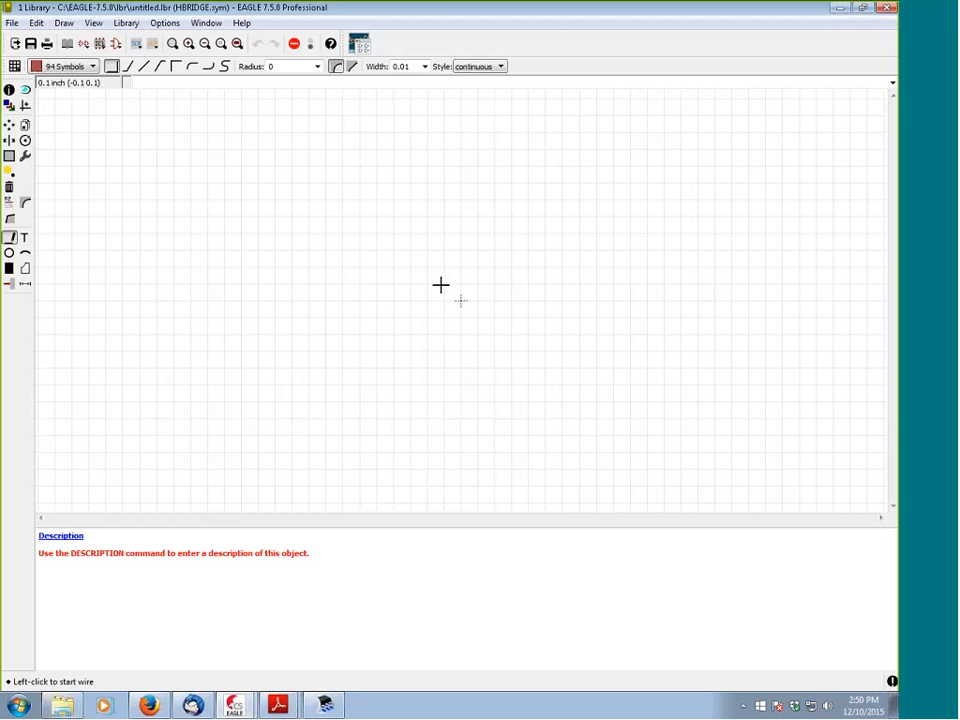
pyautogui.click(443, 285)
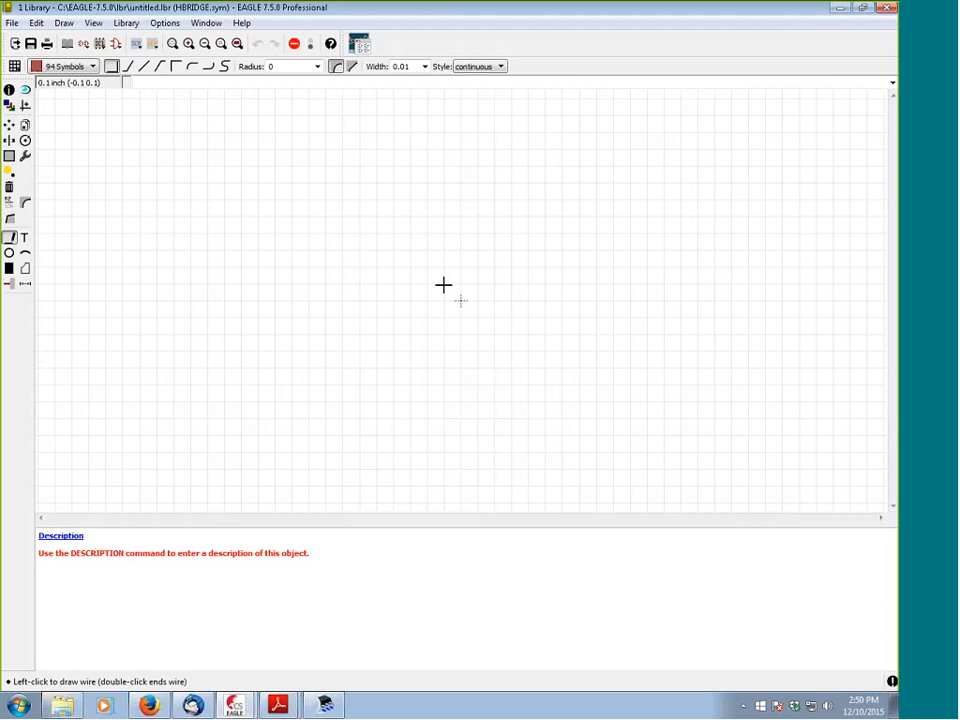
pyautogui.click(443, 318)
pyautogui.rightClick(478, 302)
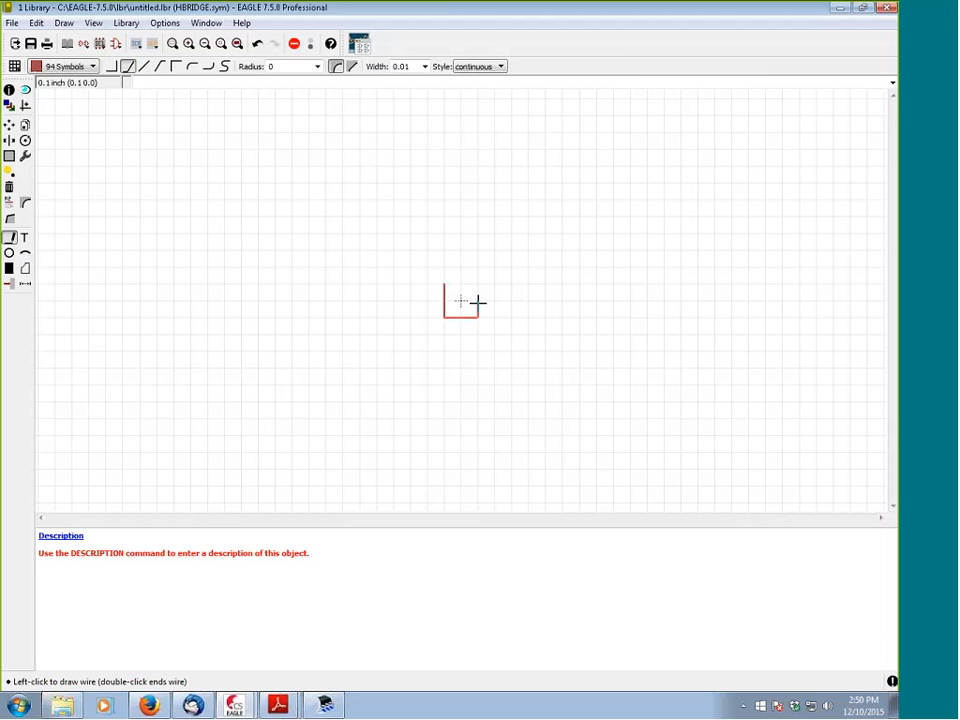
pyautogui.rightClick(478, 302)
pyautogui.click(478, 301)
pyautogui.click(446, 286)
pyautogui.scroll(3, 430, 330)
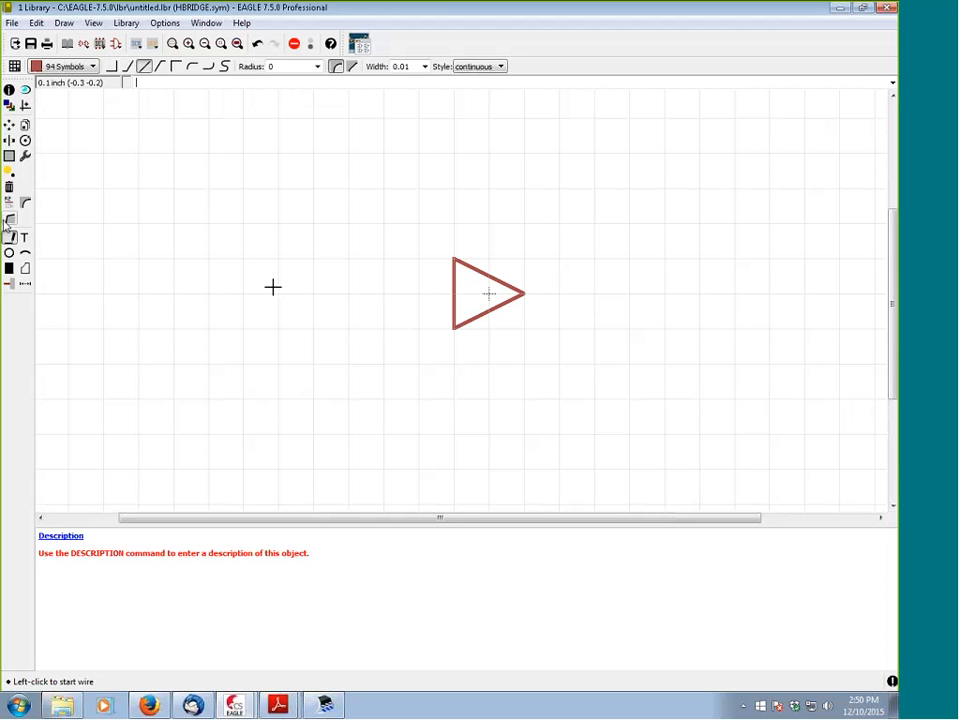
# Group the triangle's lines and place a copy 0.4 inch directly below the original
pyautogui.click(10, 156)
pyautogui.moveTo(542, 257); pyautogui.dragTo(409, 337)
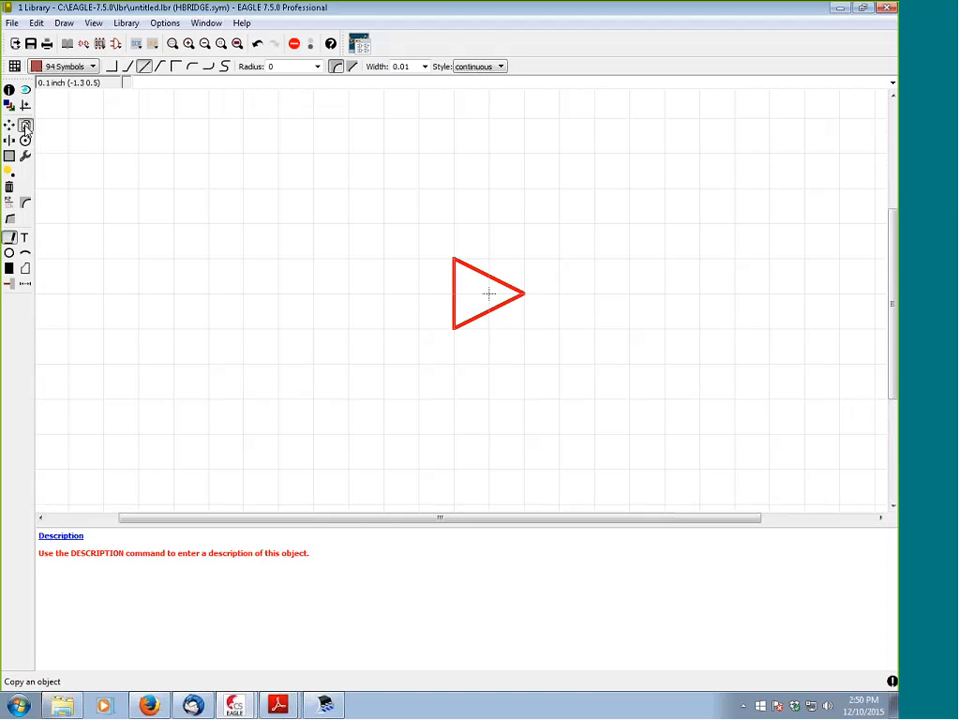
pyautogui.click(26, 125)
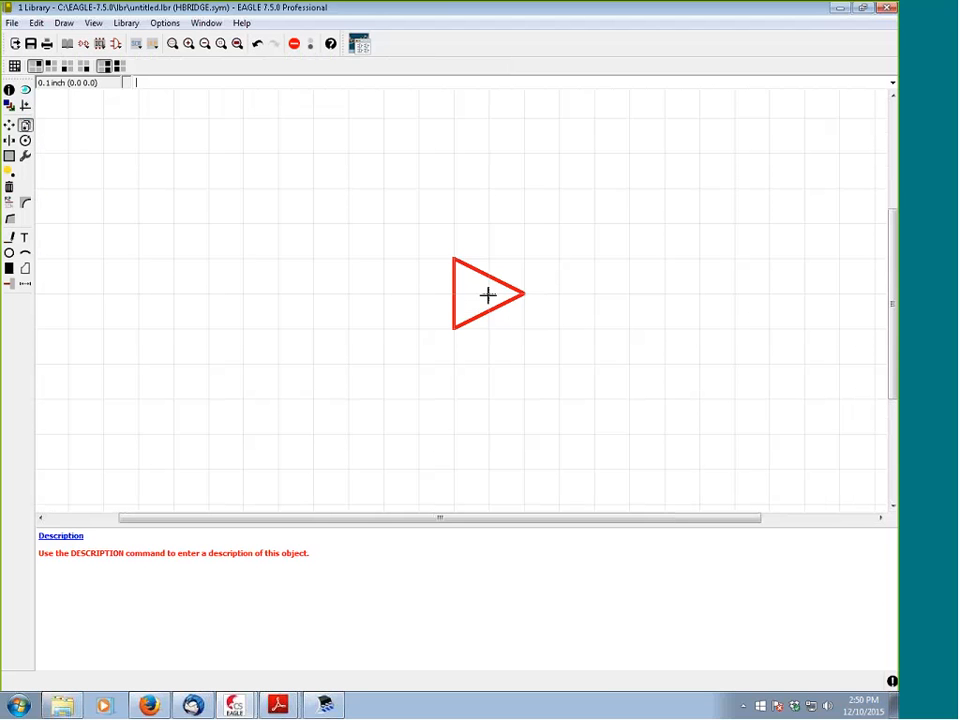
pyautogui.click(487, 294)
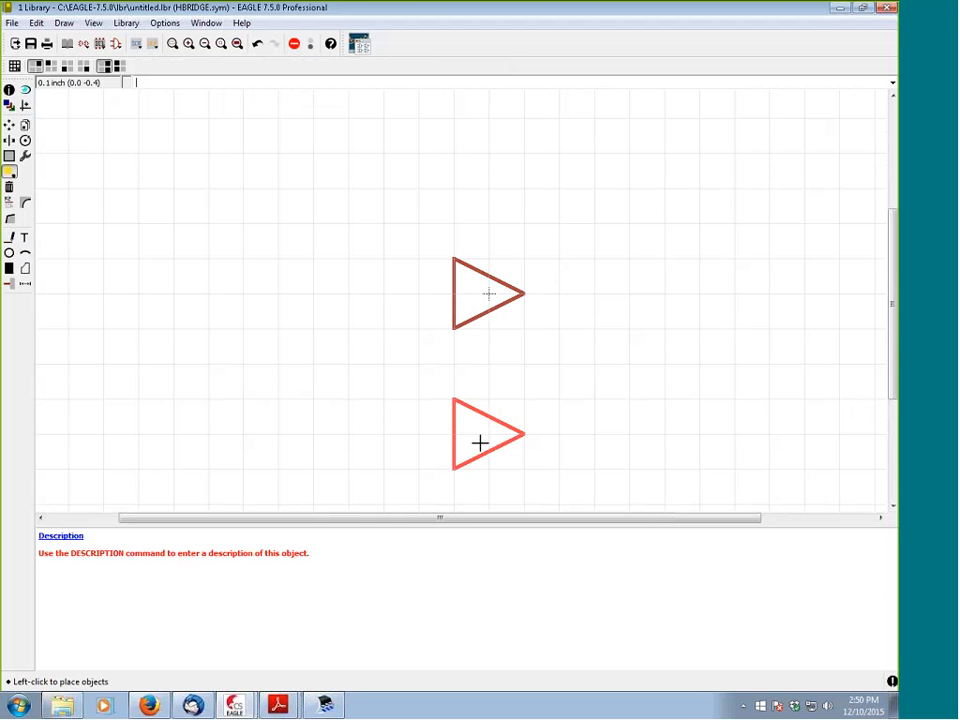
pyautogui.click(480, 442)
pyautogui.press('Escape')
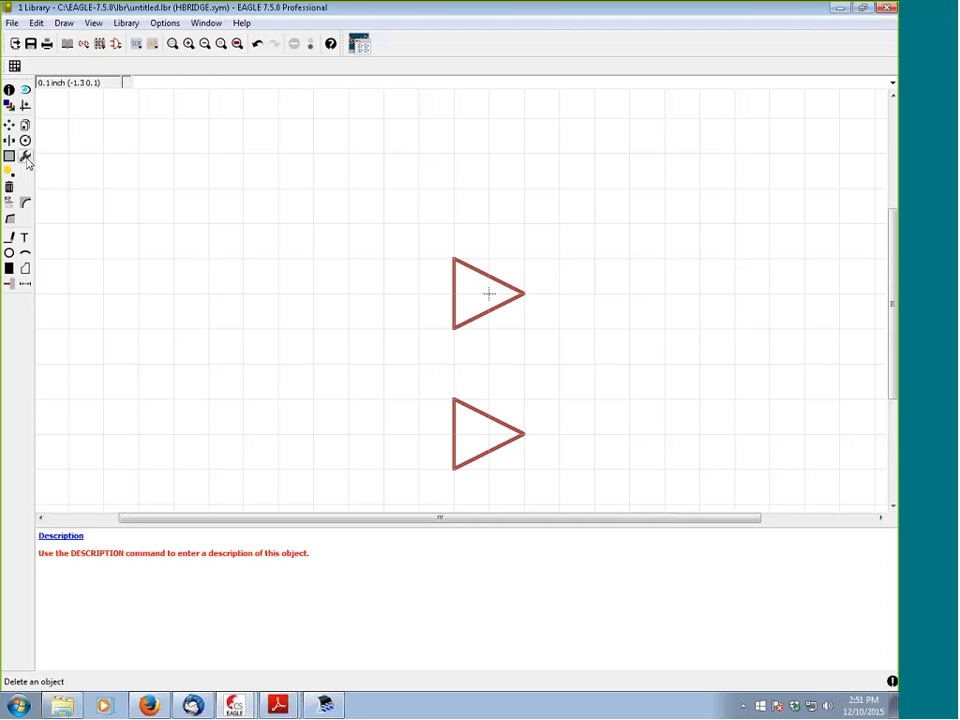
# Set the alternate grid size to 0.025 inch
pyautogui.click(15, 65)
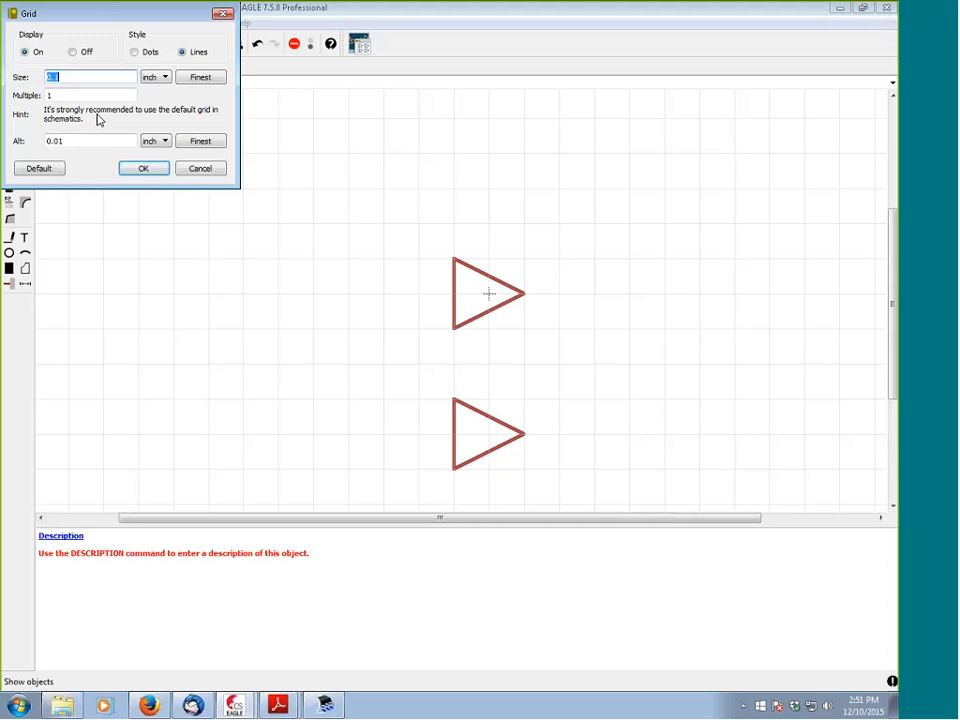
pyautogui.click(91, 141)
pyautogui.click(145, 169)
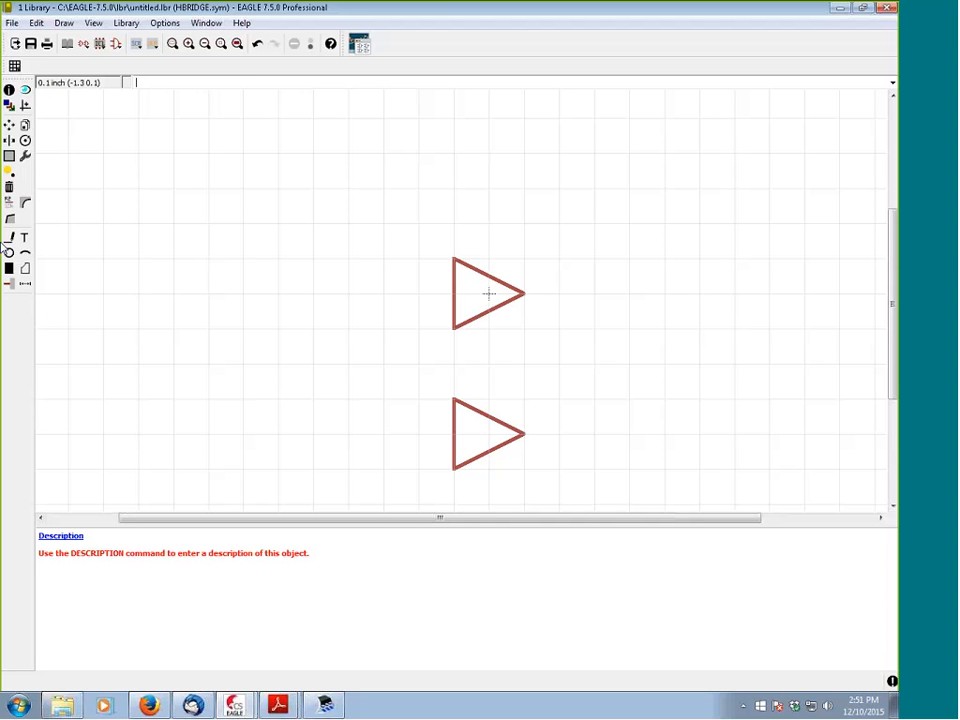
# Draw a 0.006 wide vertical line connecting the upper triangle's lower edge to the lower triangle's upper edge
pyautogui.click(9, 284)
pyautogui.click(9, 237)
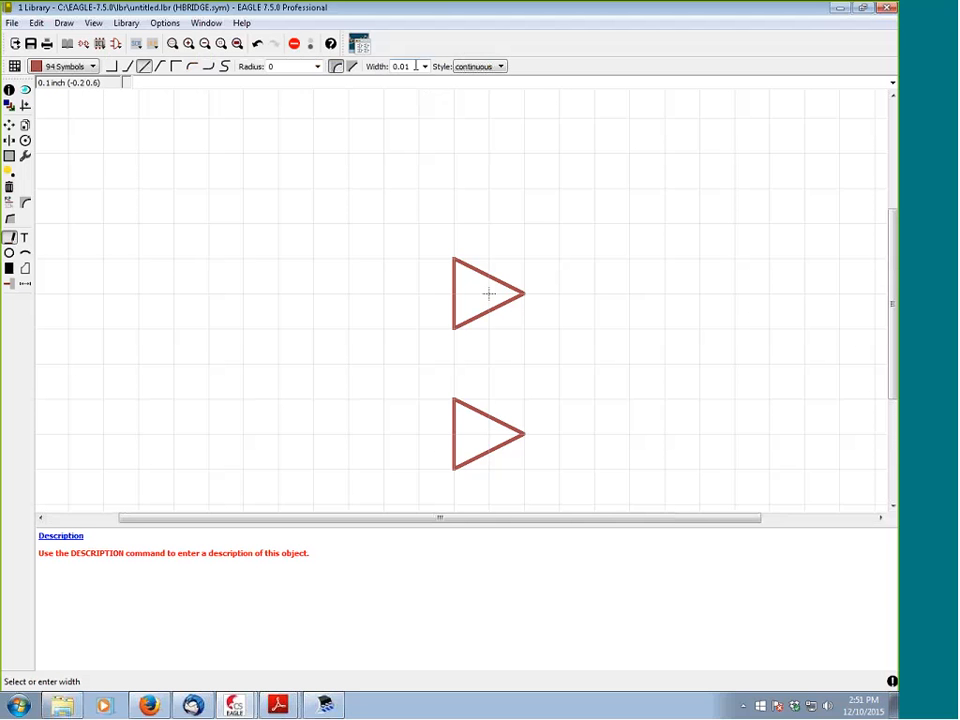
pyautogui.press('BackSpace')
pyautogui.write('06')
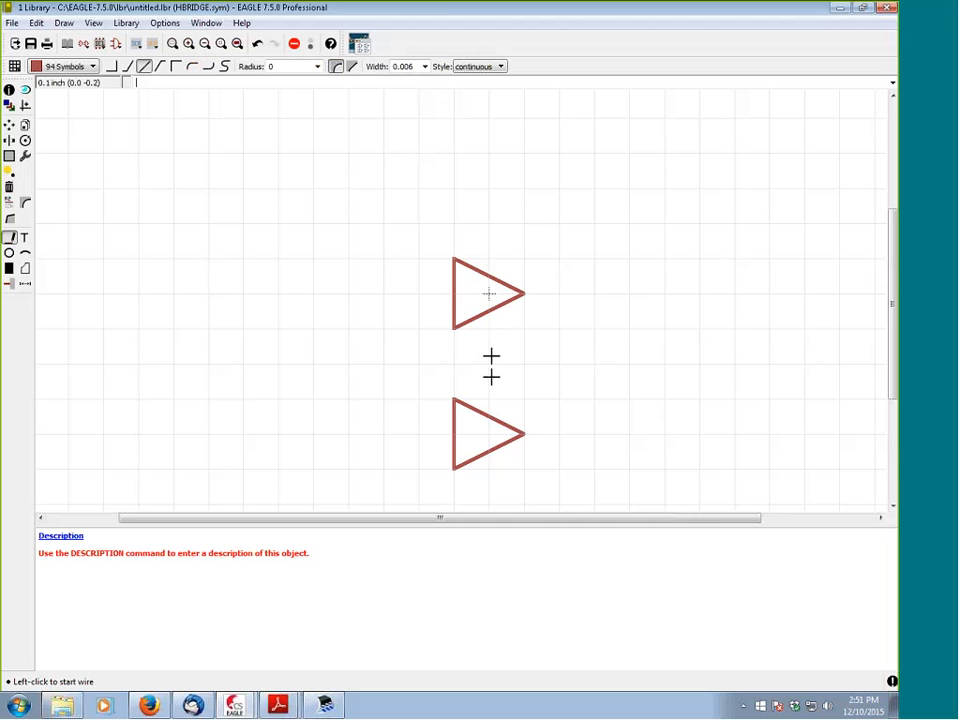
pyautogui.click(491, 312)
pyautogui.press('Escape')
pyautogui.click(489, 300)
pyautogui.click(490, 316)
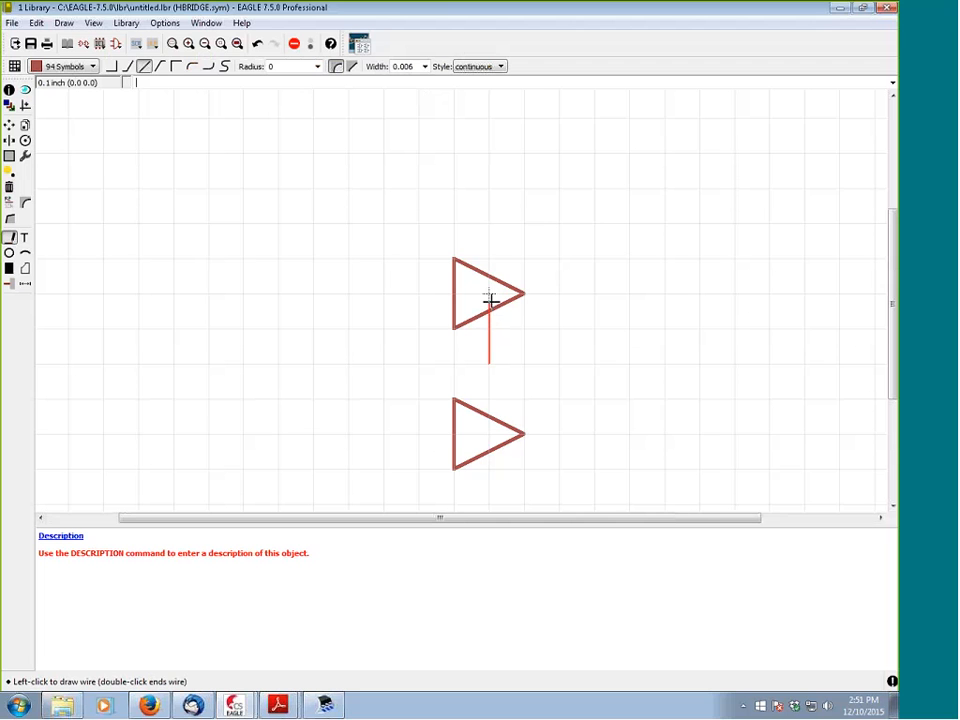
pyautogui.keyDown('alt'); pyautogui.click(489, 311); pyautogui.keyUp('alt')
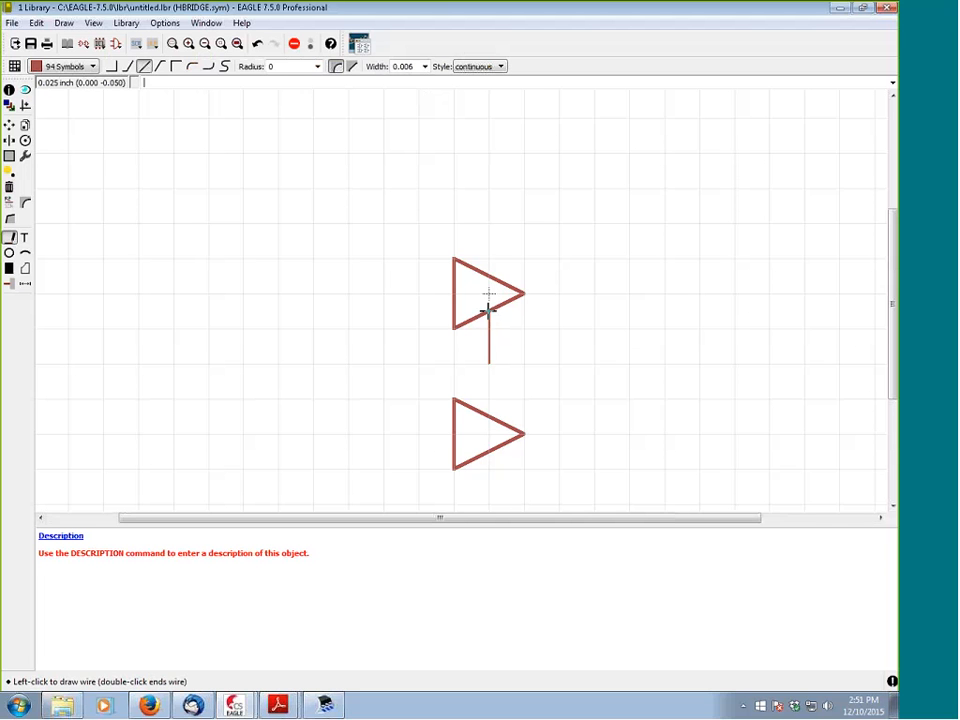
pyautogui.click(489, 416)
pyautogui.click(489, 416)
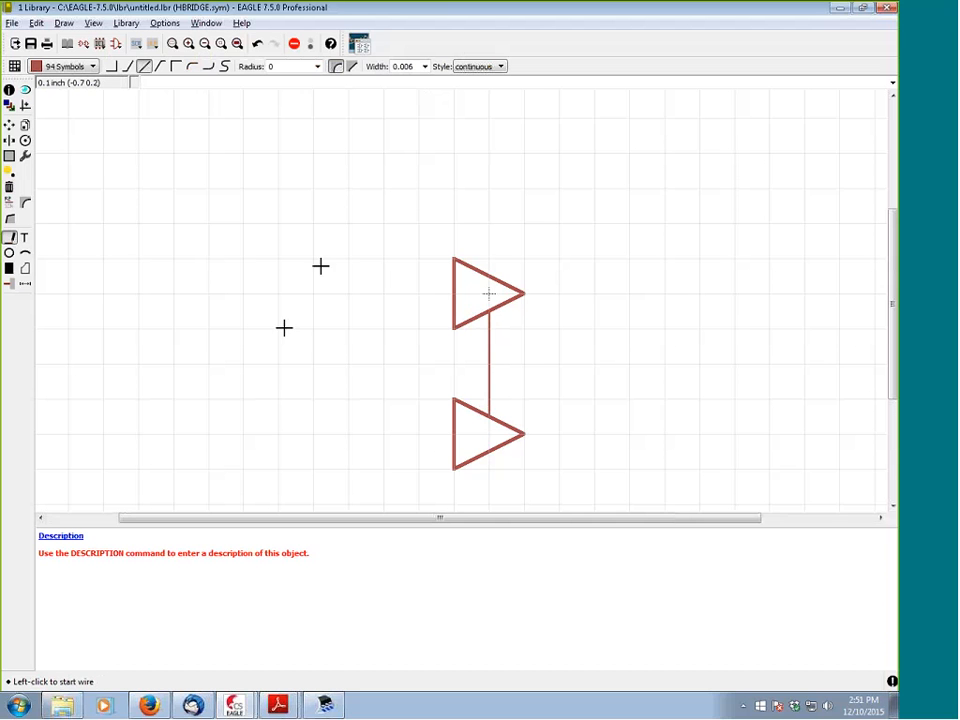
# Draw a small filled circle with width 0 on the connecting line at (0.0 -0.2)
pyautogui.click(9, 253)
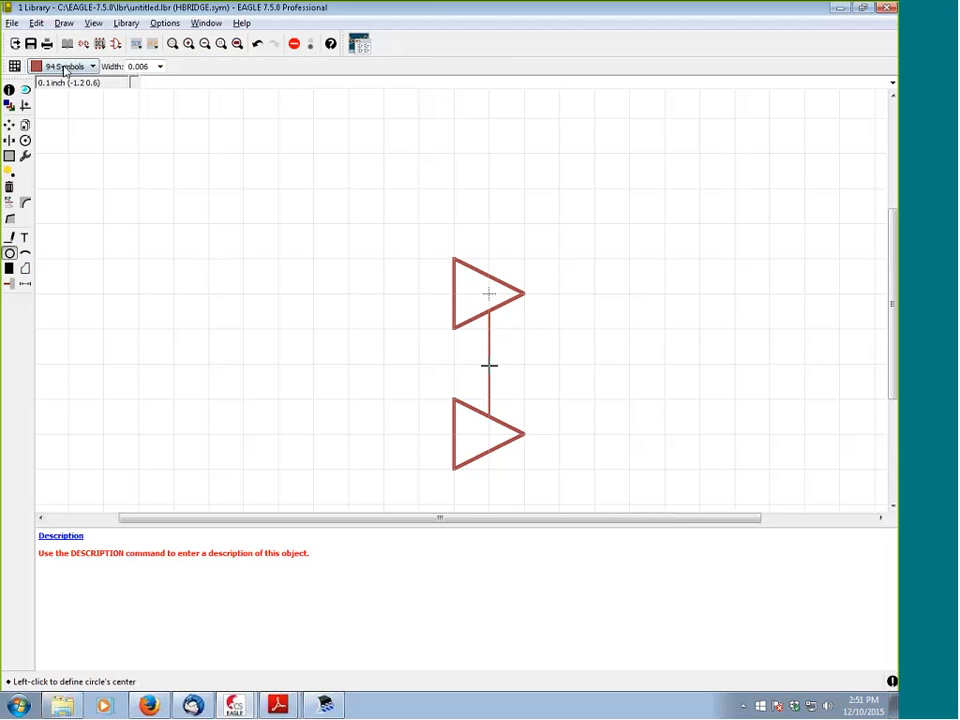
pyautogui.click(159, 66)
pyautogui.click(139, 77)
pyautogui.click(489, 364)
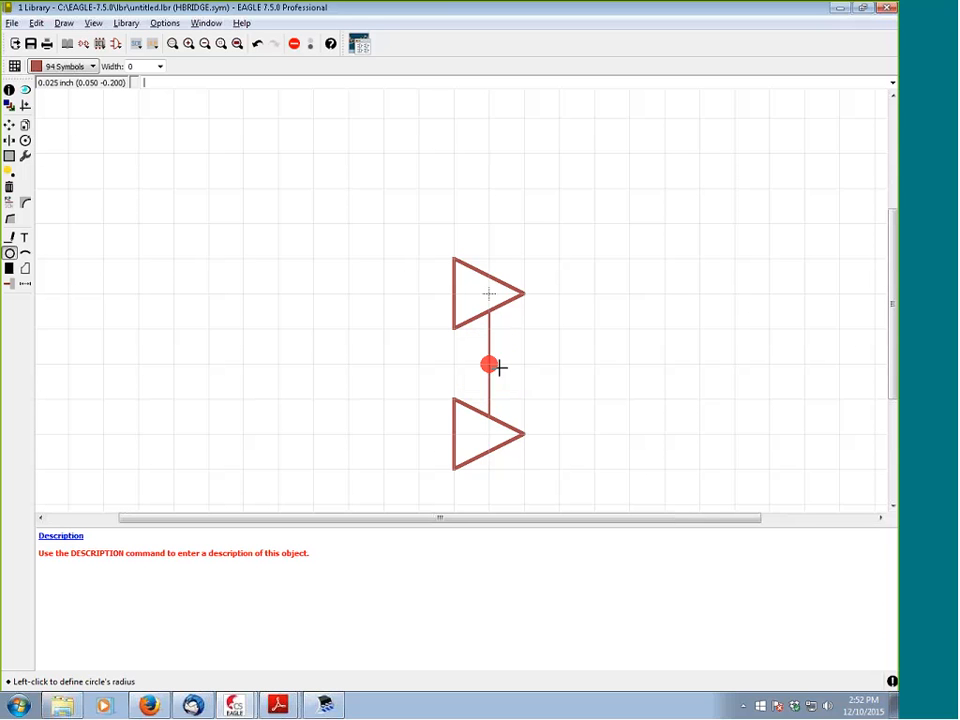
pyautogui.click(499, 368)
# Place three input-side pins 0.3 inch left of the origin: one per triangle input and one level with the filled dot
pyautogui.click(10, 285)
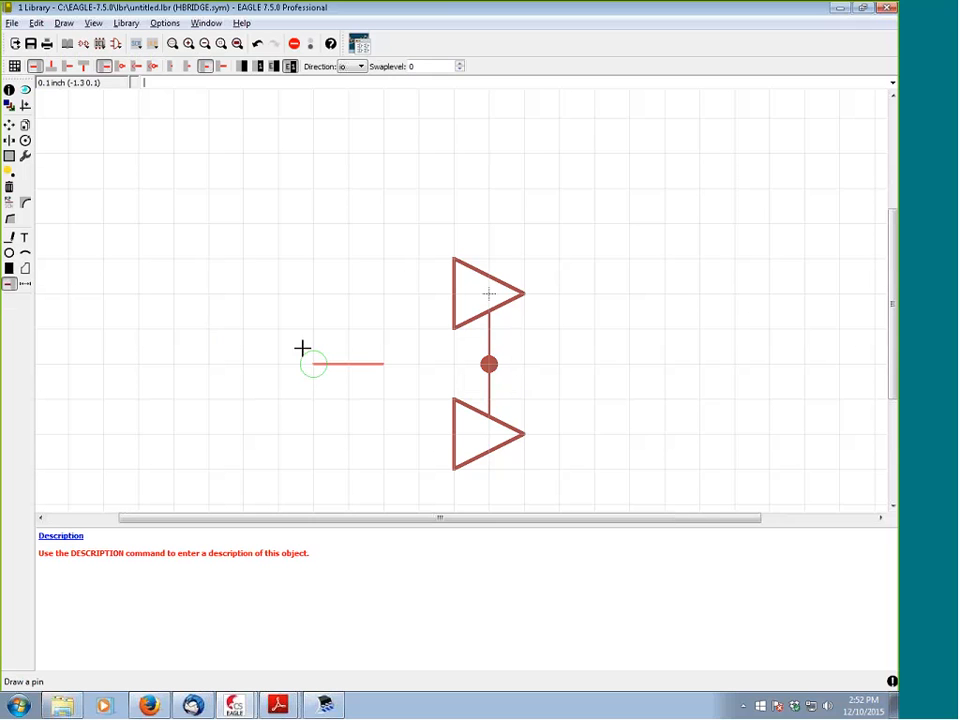
pyautogui.click(378, 360)
pyautogui.click(371, 284)
pyautogui.click(374, 428)
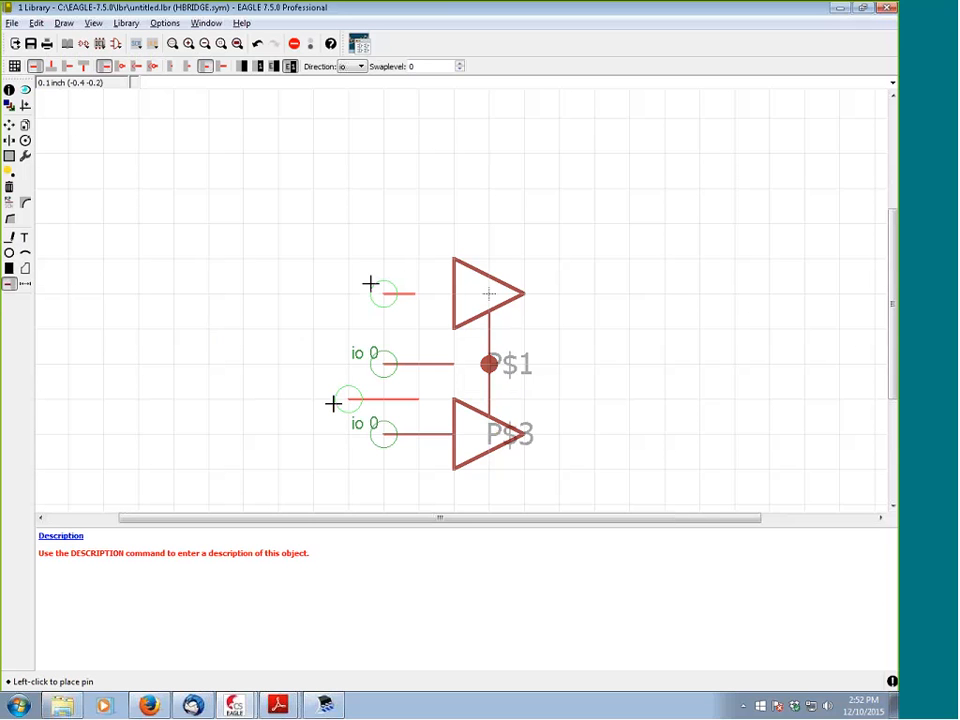
# Place two pins rotated 180 degrees at the triangles' output tips, at (0.3 0.0) and (0.3 -0.4)
pyautogui.rightClick(587, 289)
pyautogui.rightClick(587, 289)
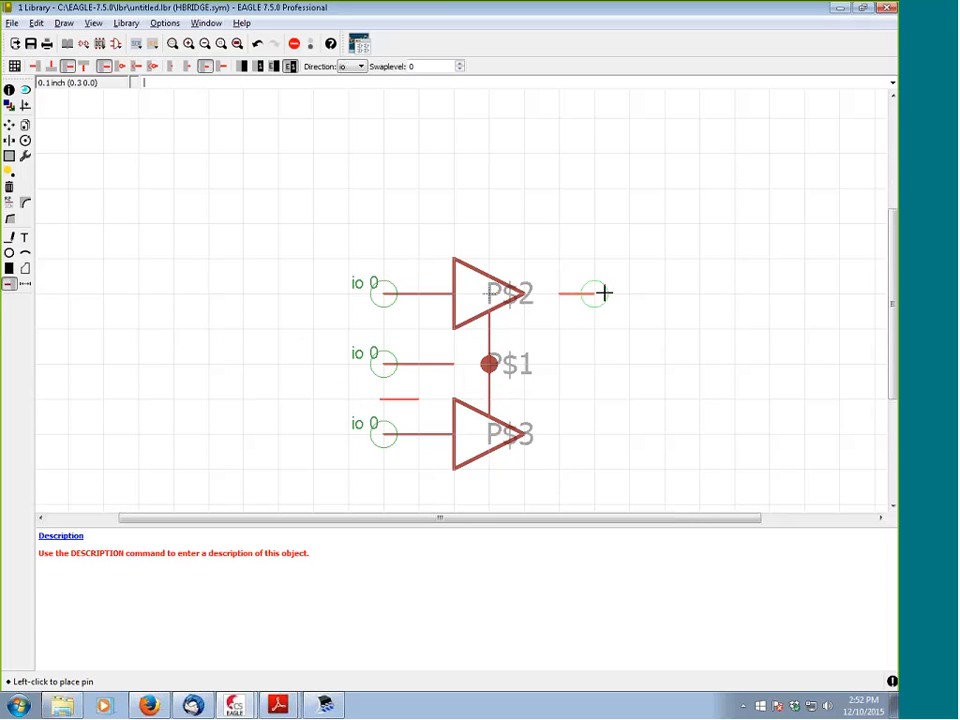
pyautogui.click(587, 289)
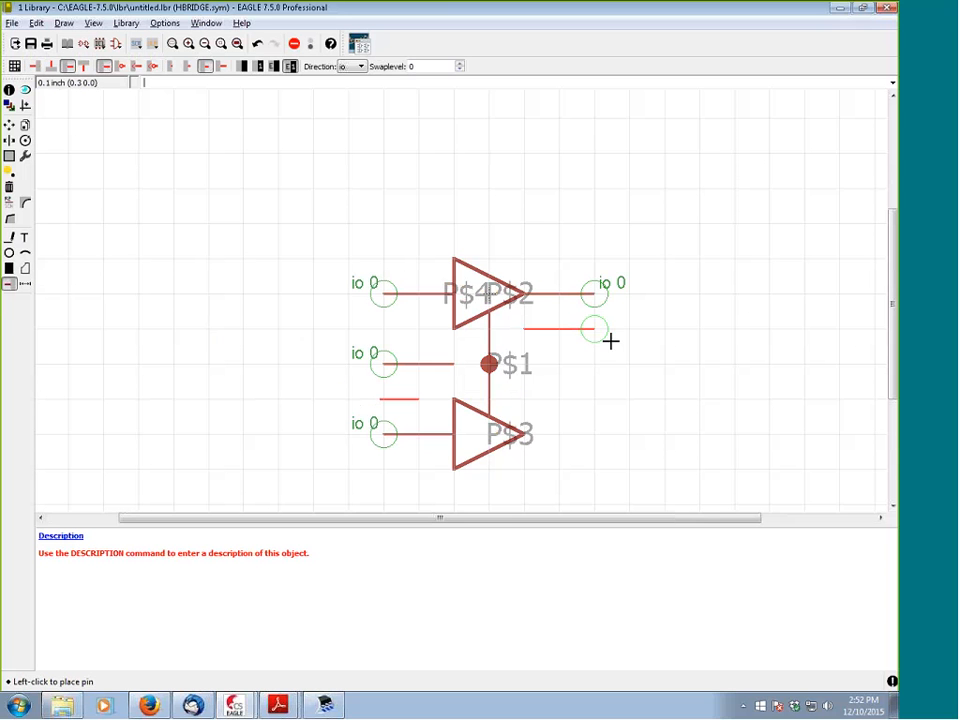
pyautogui.click(610, 423)
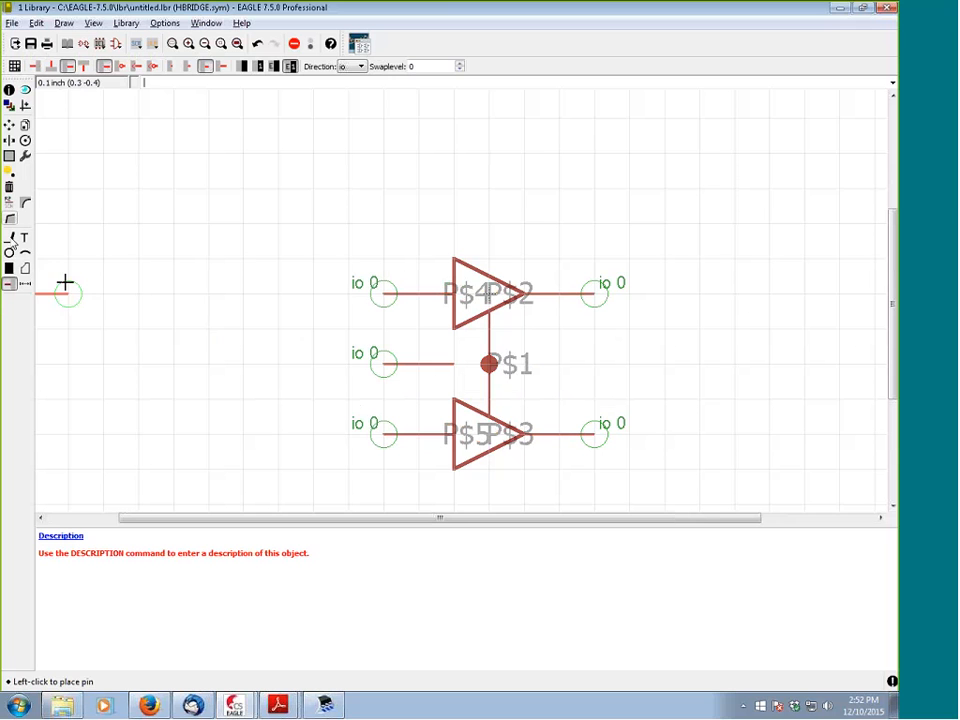
# Draw a 0.006 wide horizontal line joining the middle pin's inner end to the filled dot
pyautogui.click(9, 237)
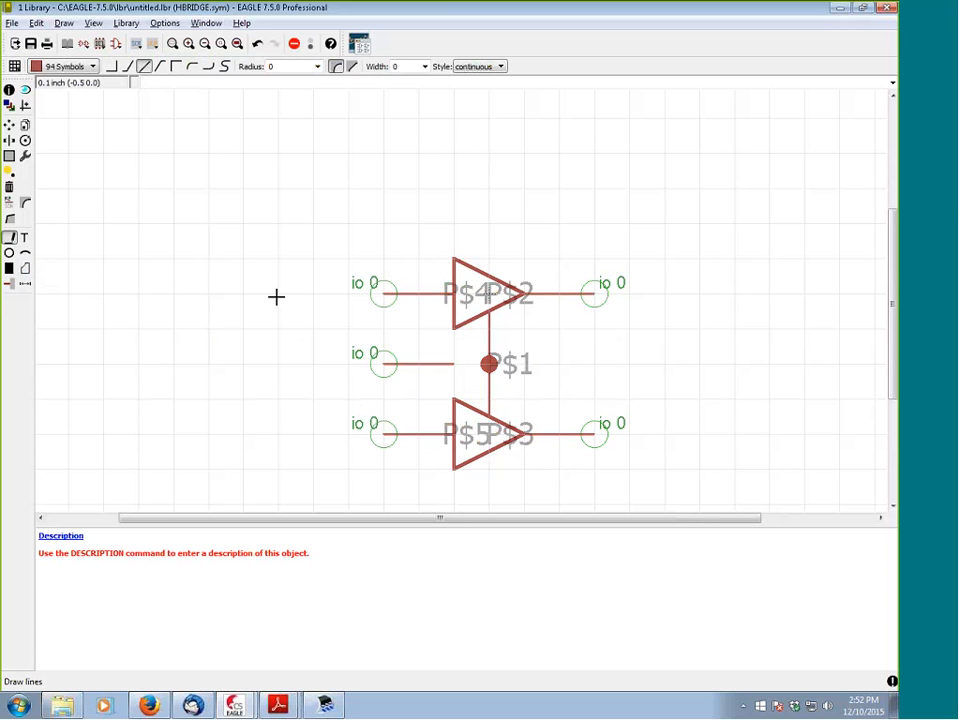
pyautogui.click(425, 67)
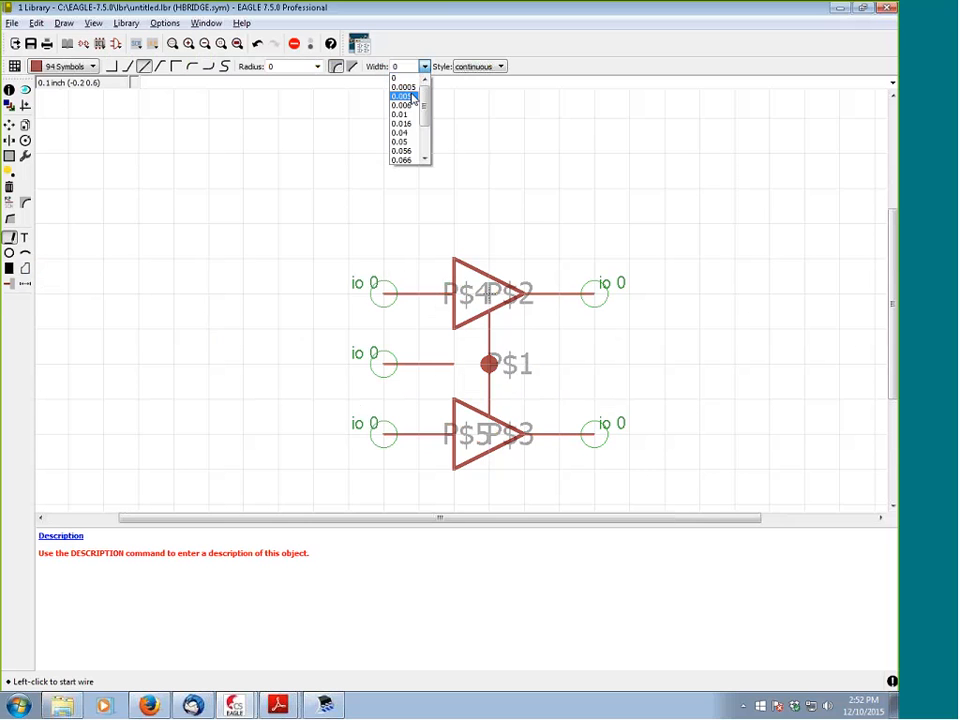
pyautogui.click(401, 105)
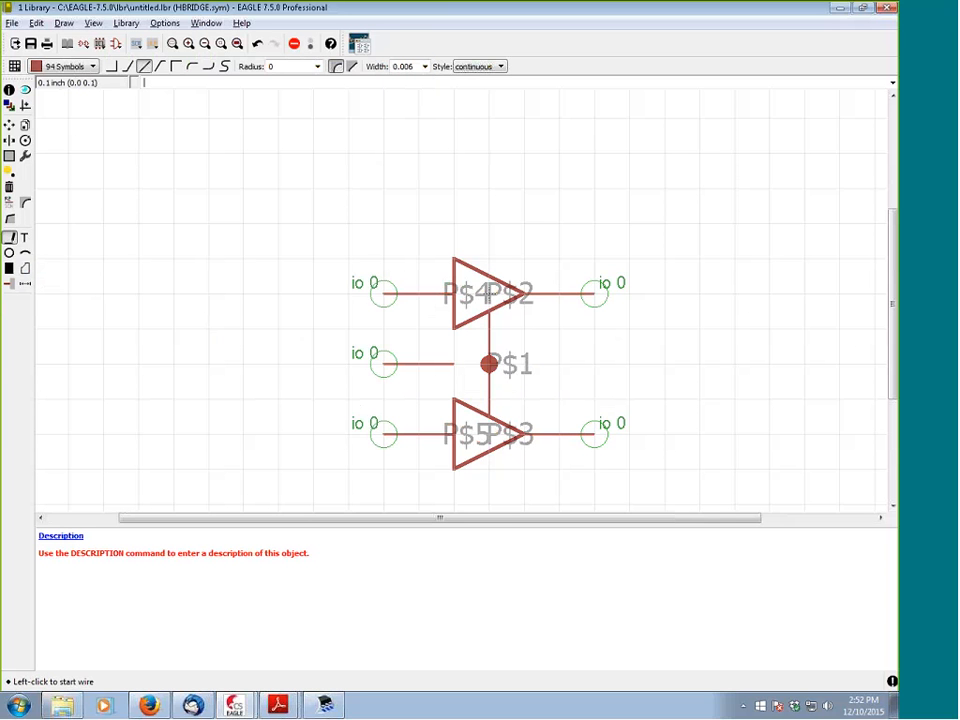
pyautogui.click(488, 363)
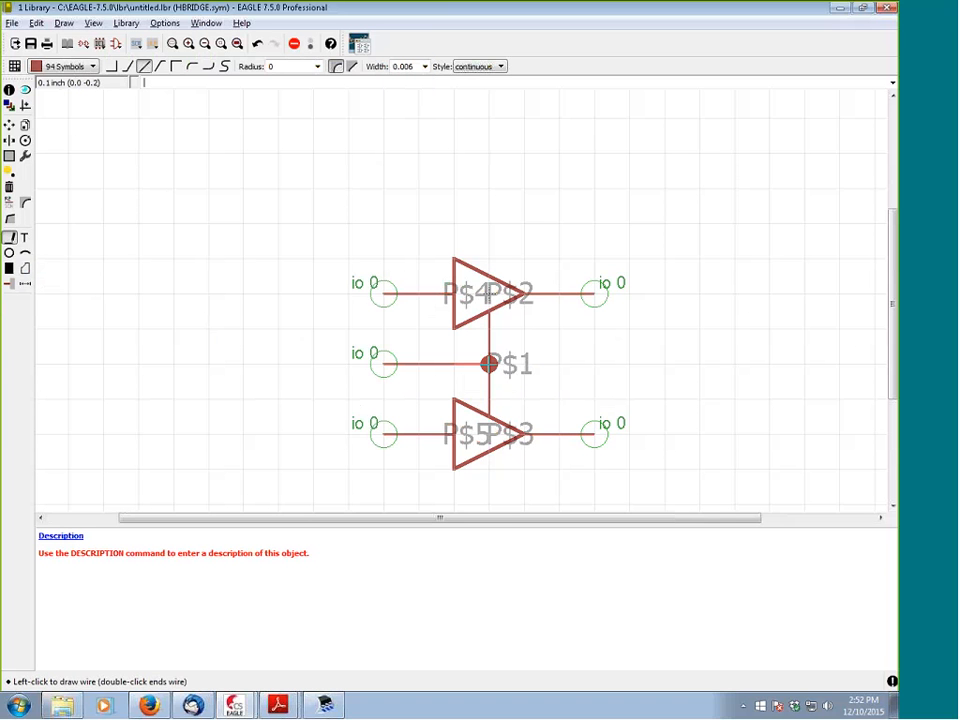
pyautogui.press('Escape')
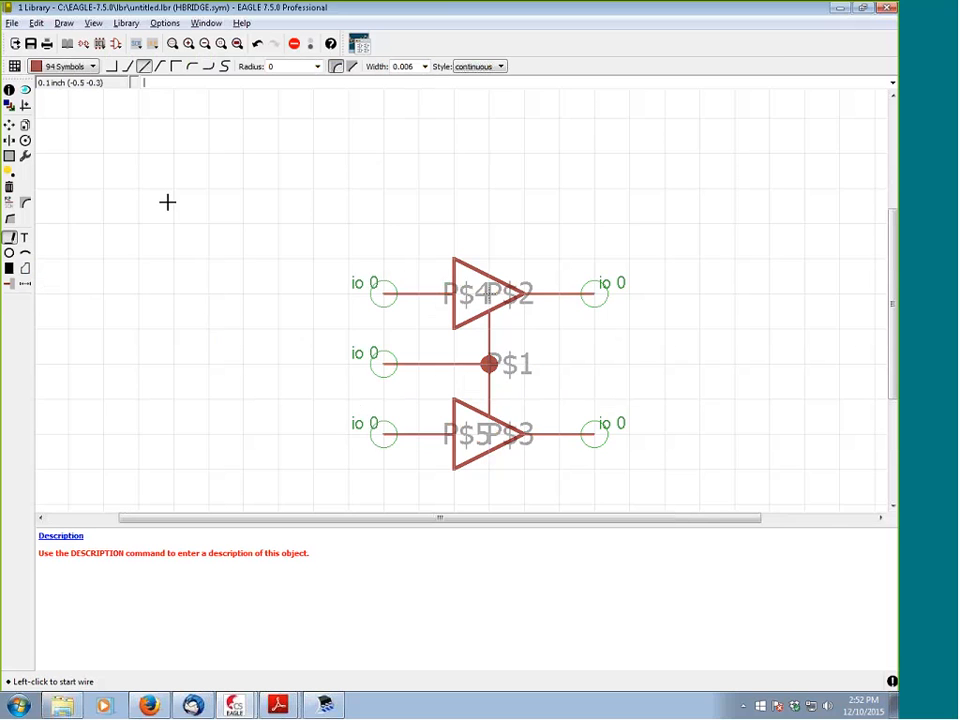
# Rename the upper triangle's input pin to AIN in its properties
pyautogui.scroll(-2, 281, 261)
pyautogui.scroll(3, 437, 400)
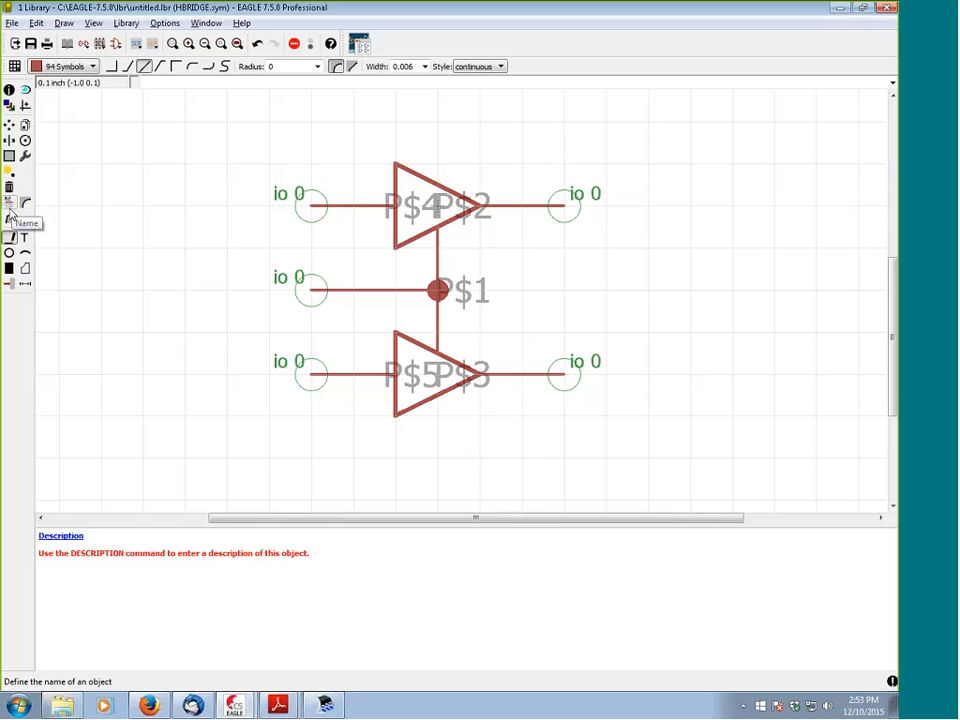
pyautogui.click(8, 91)
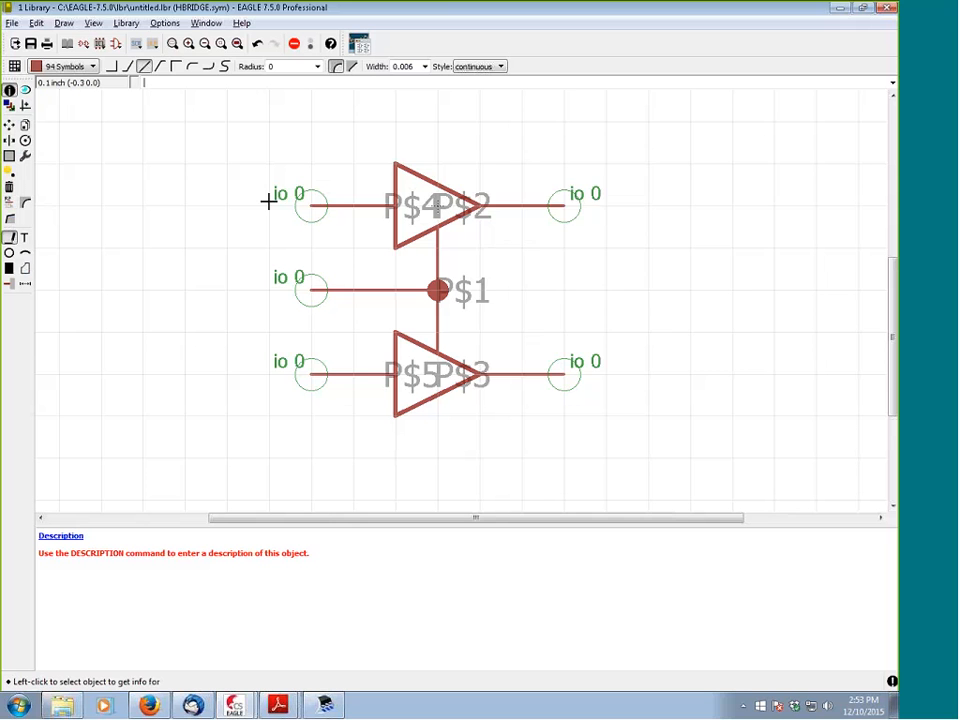
pyautogui.click(313, 207)
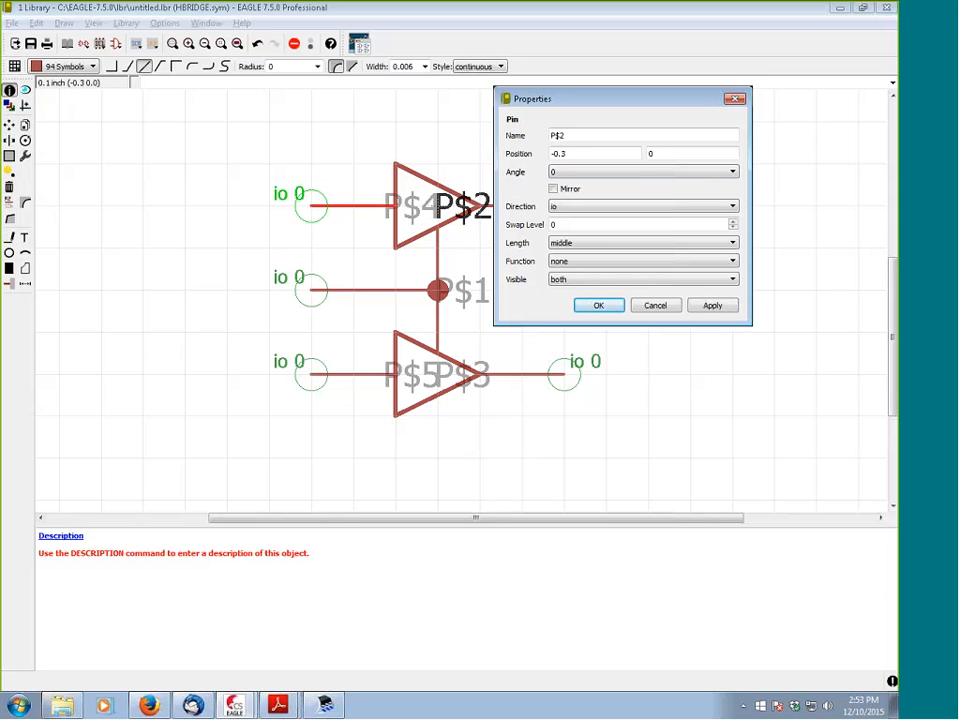
pyautogui.moveTo(586, 135); pyautogui.dragTo(510, 139)
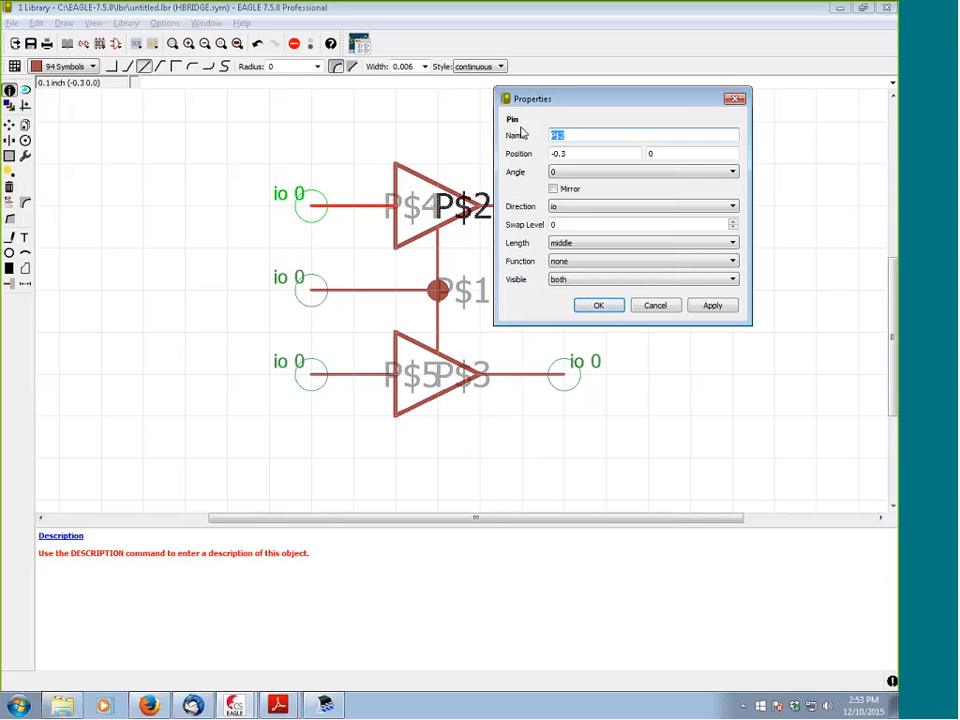
pyautogui.write('AIN')
pyautogui.press('Return')
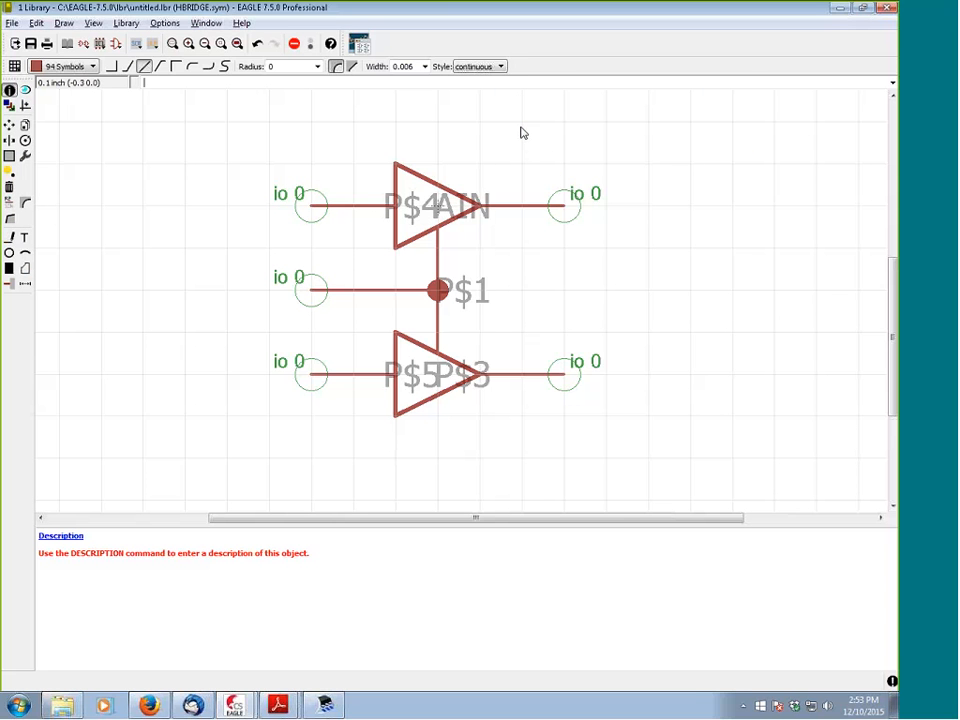
# Rename the lower triangle's input pin to BIN in its properties
pyautogui.click(320, 373)
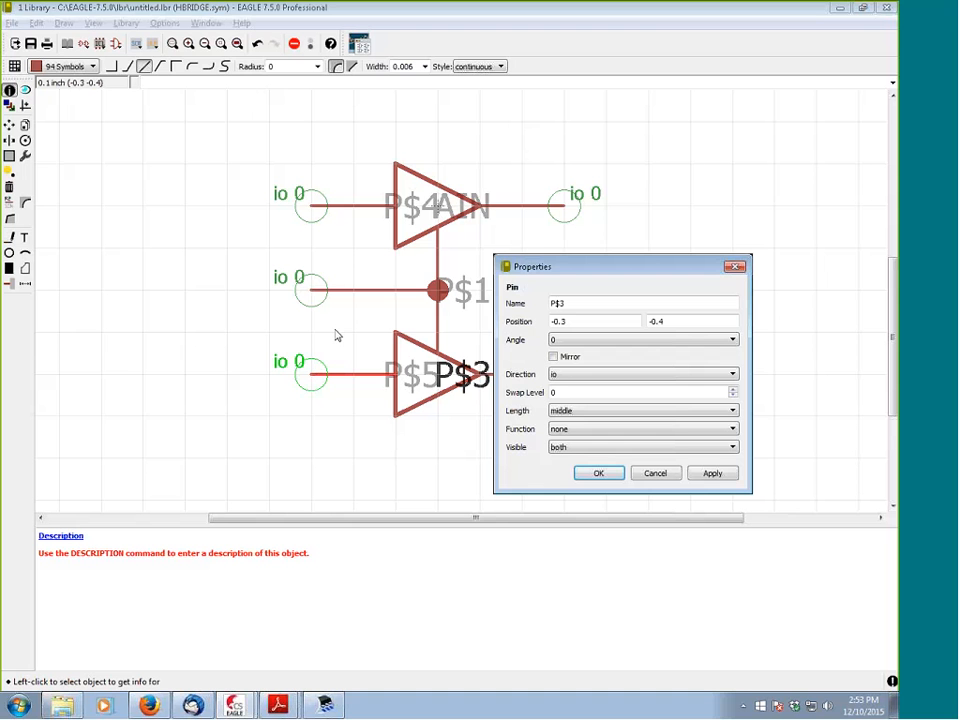
pyautogui.moveTo(566, 303); pyautogui.dragTo(505, 303)
pyautogui.write('BIN')
pyautogui.press('Return')
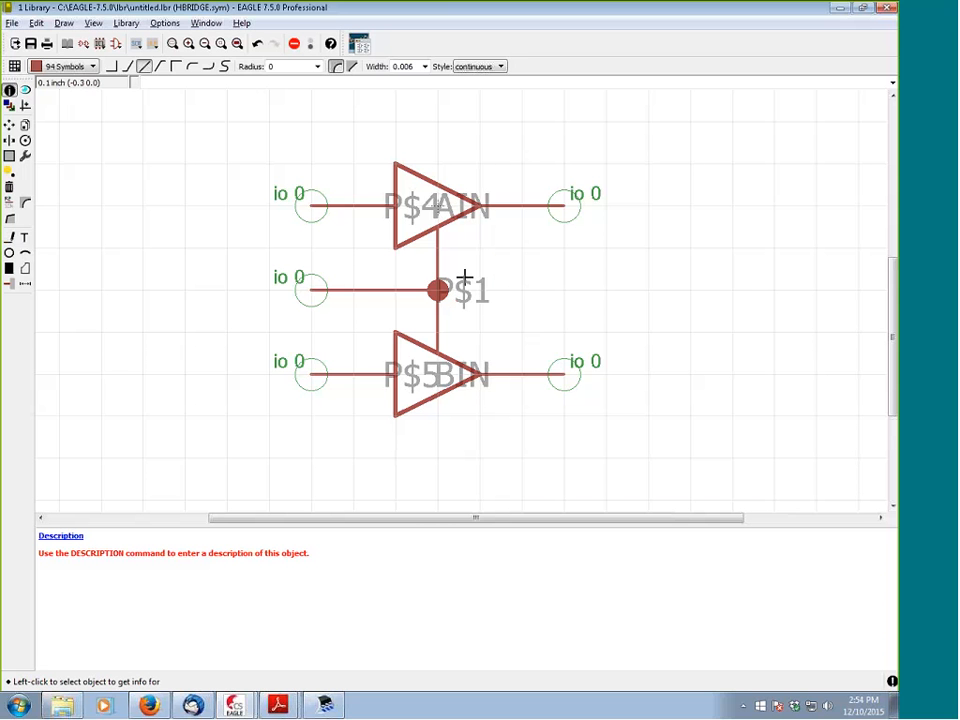
# Start renaming the remaining pins with the Name command
pyautogui.click(9, 202)
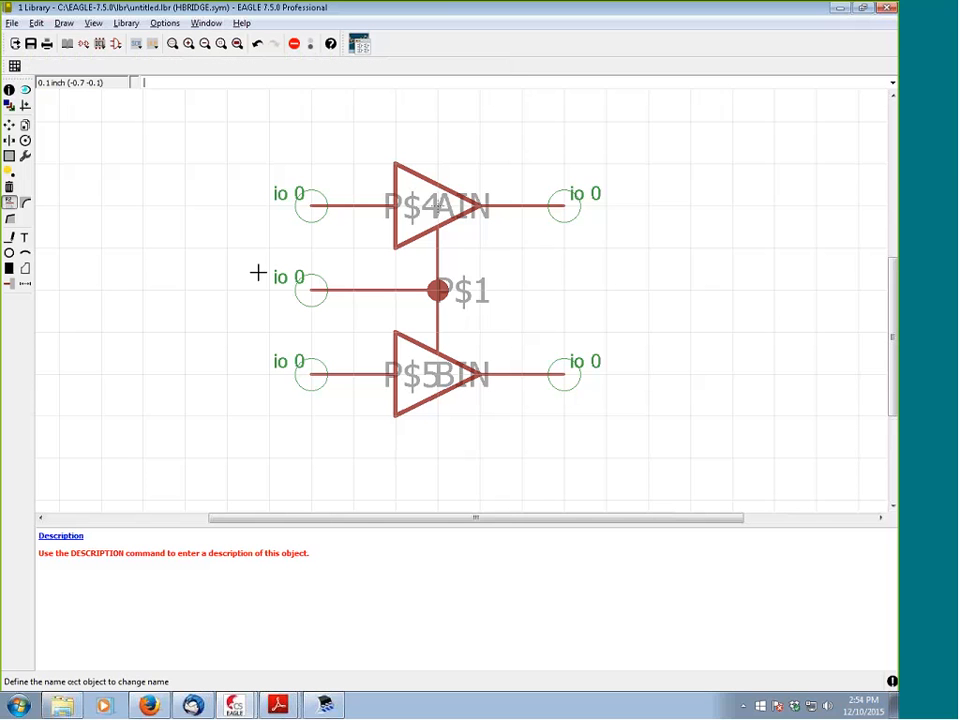
# Rename the middle input pin of the H-bridge symbol to EN
pyautogui.click(313, 290)
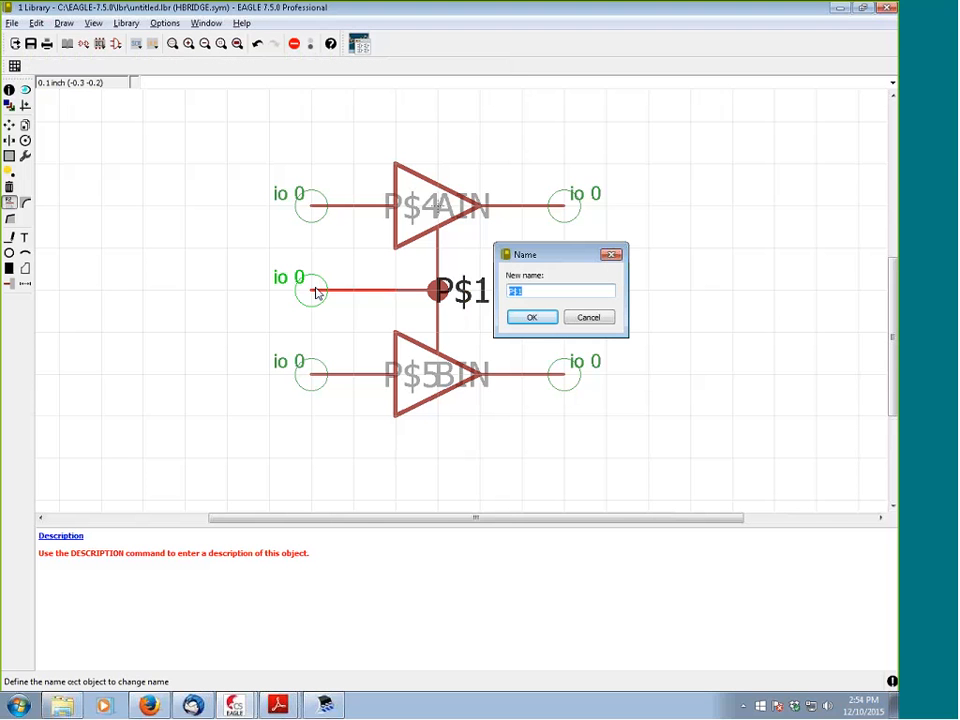
pyautogui.write('EN')
pyautogui.press('Return')
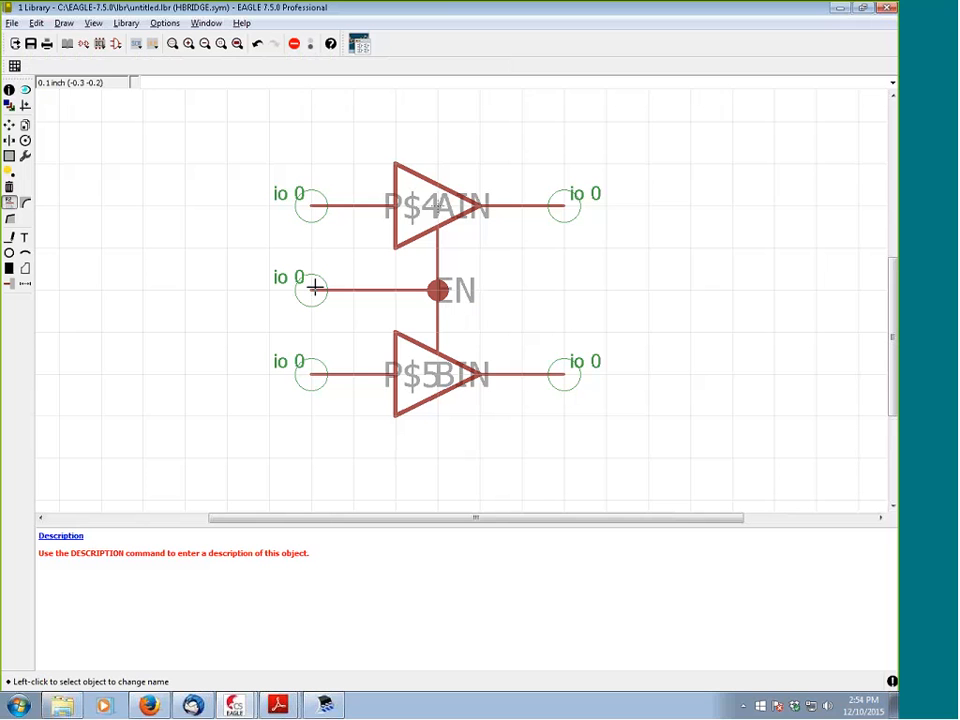
# Name the upper triangle's output pin AOUT and the lower triangle's output pin BOUT
pyautogui.click(619, 225)
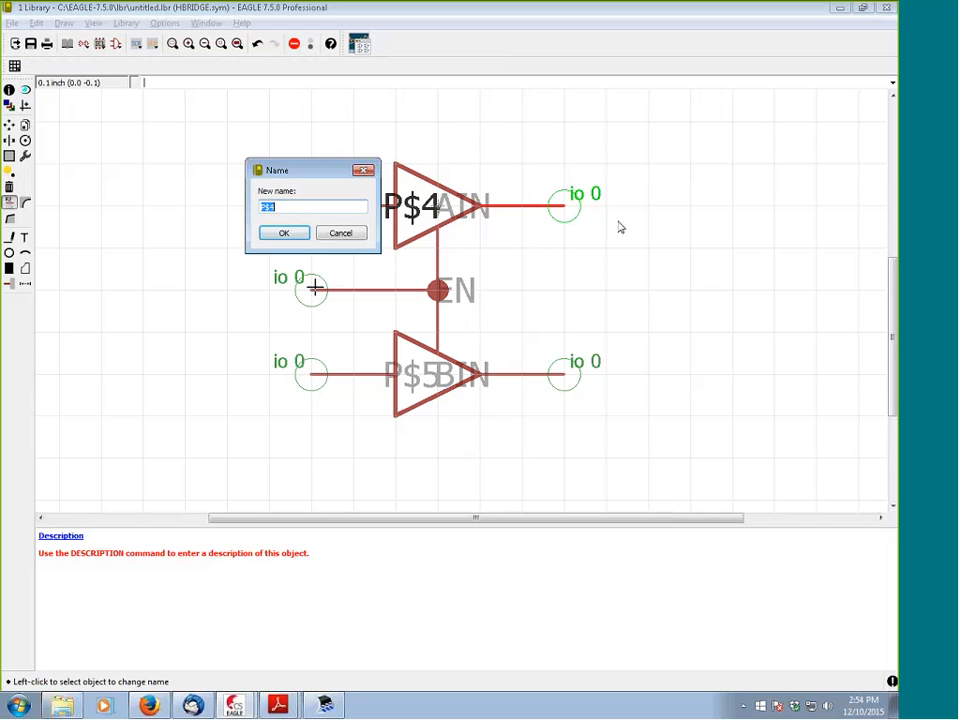
pyautogui.write('AOUT')
pyautogui.press('Return')
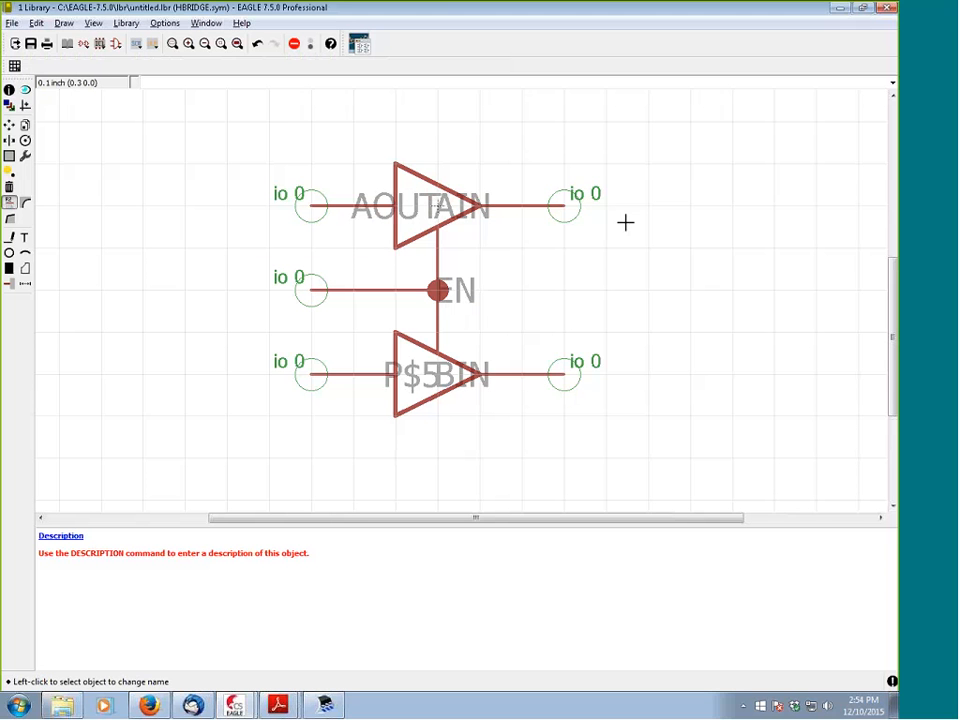
pyautogui.click(572, 368)
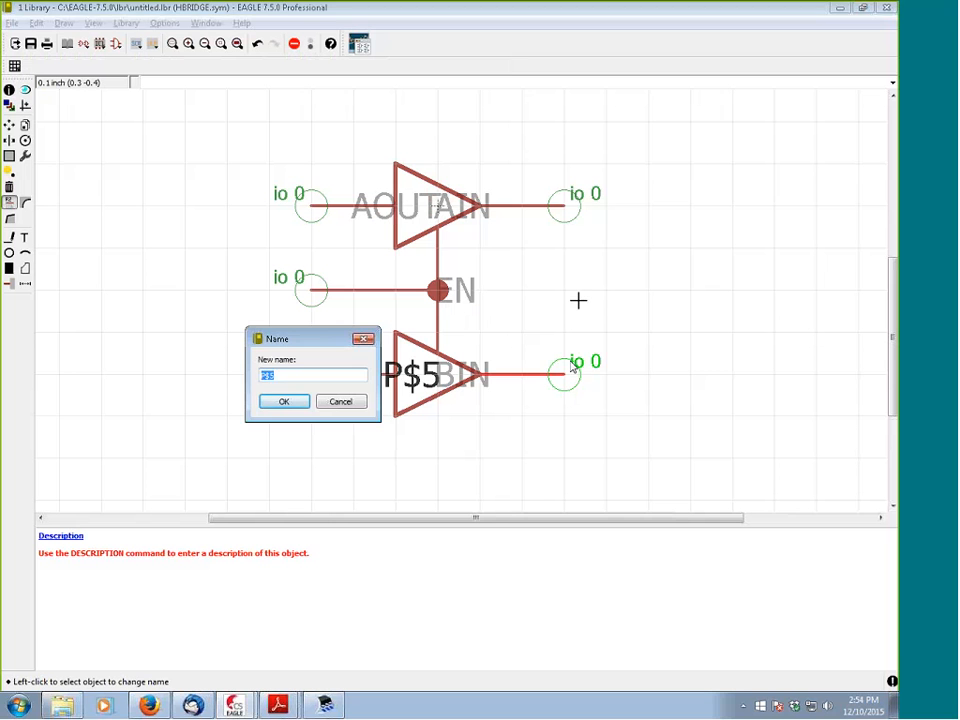
pyautogui.write('BOUT')
pyautogui.press('Return')
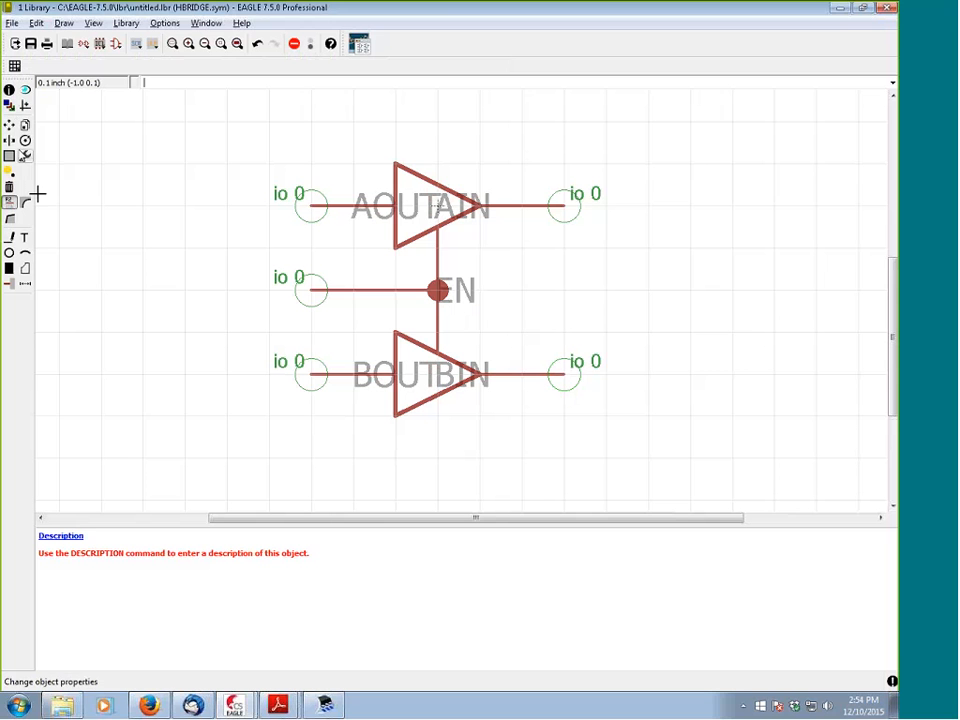
# In the AIN pin's properties, set the direction to in and the visibility to pad
pyautogui.click(9, 90)
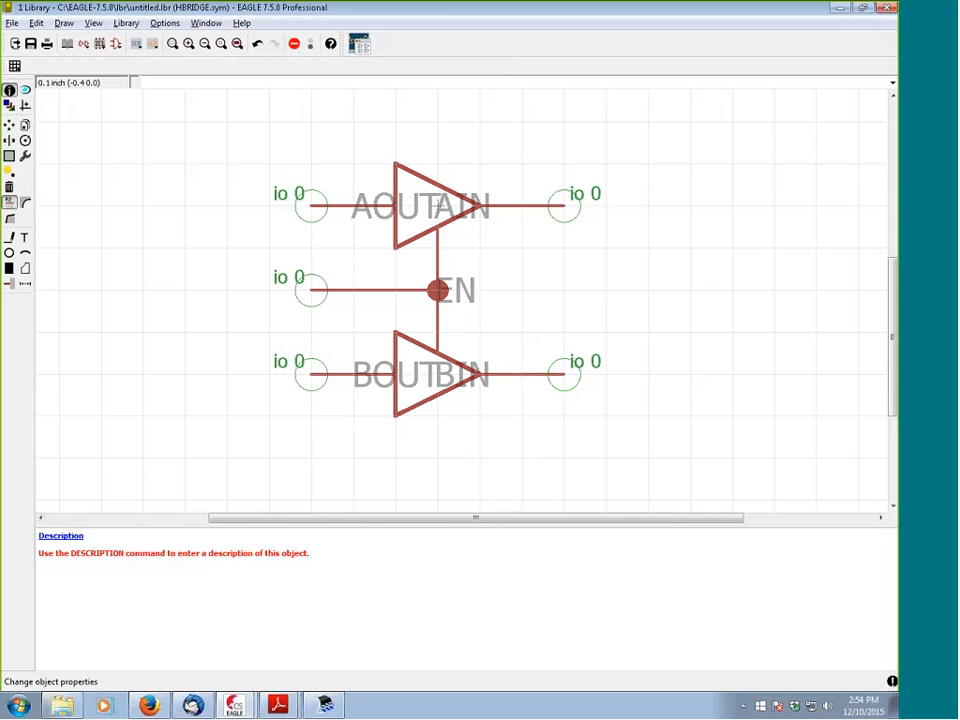
pyautogui.click(306, 208)
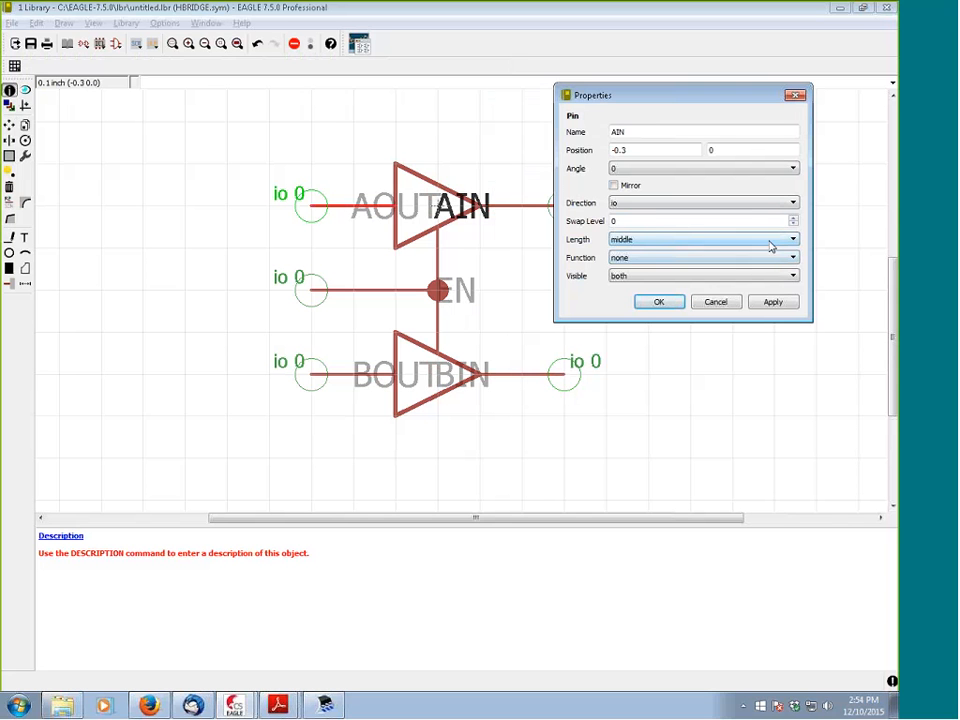
pyautogui.click(790, 278)
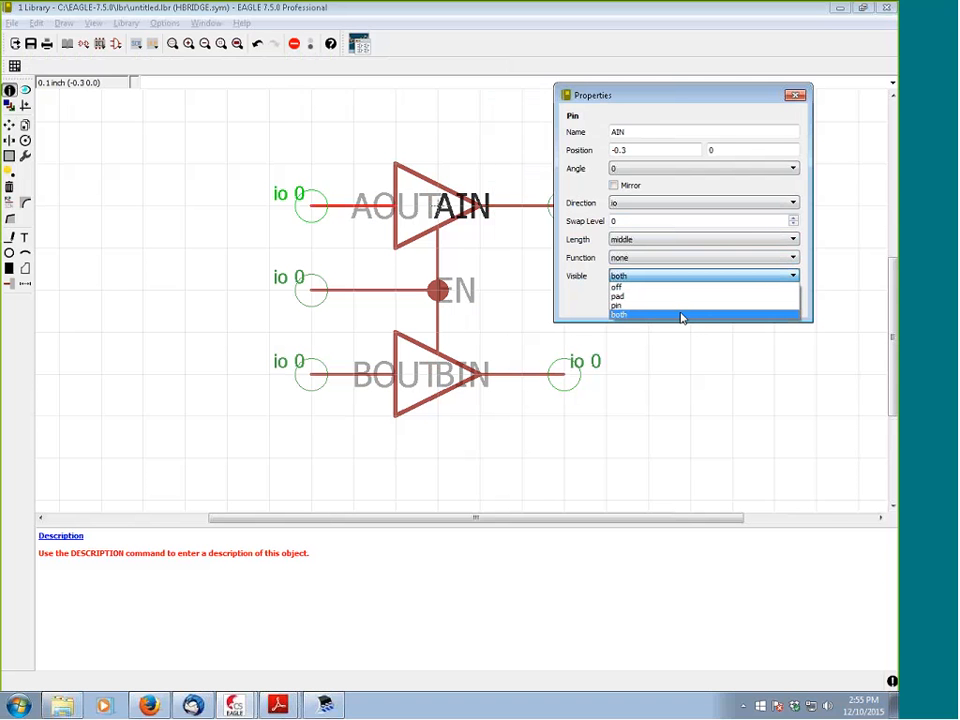
pyautogui.click(647, 296)
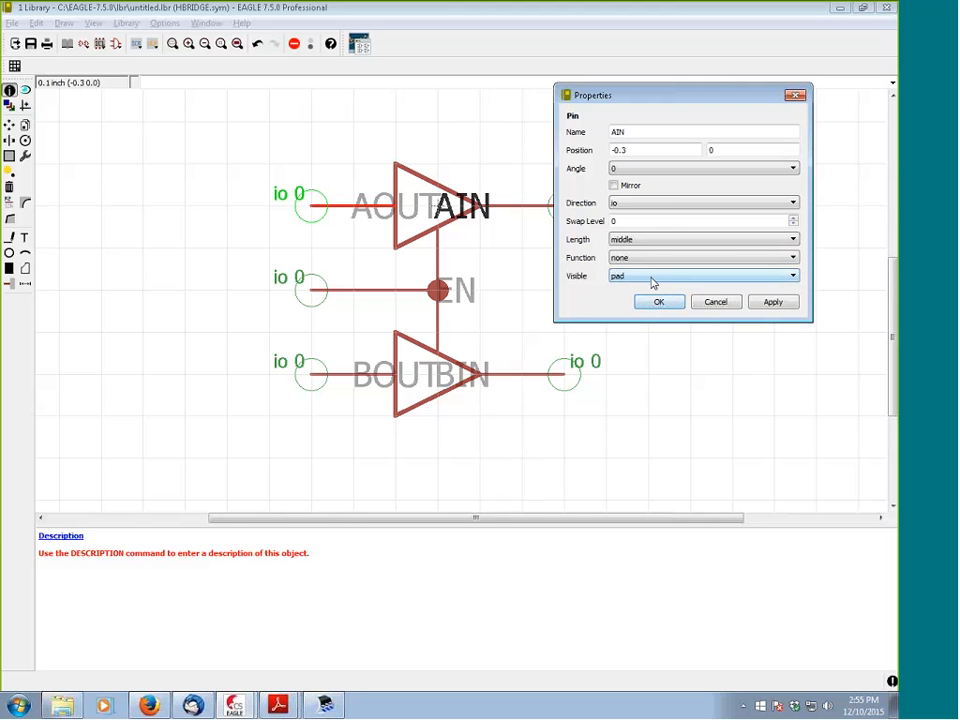
pyautogui.click(662, 205)
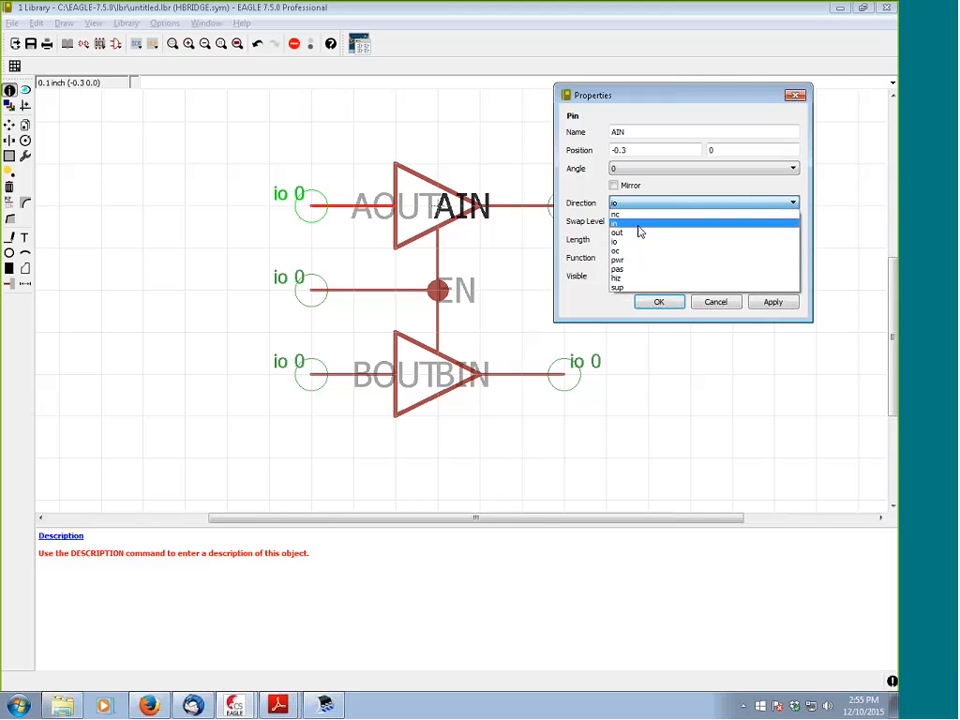
pyautogui.click(639, 225)
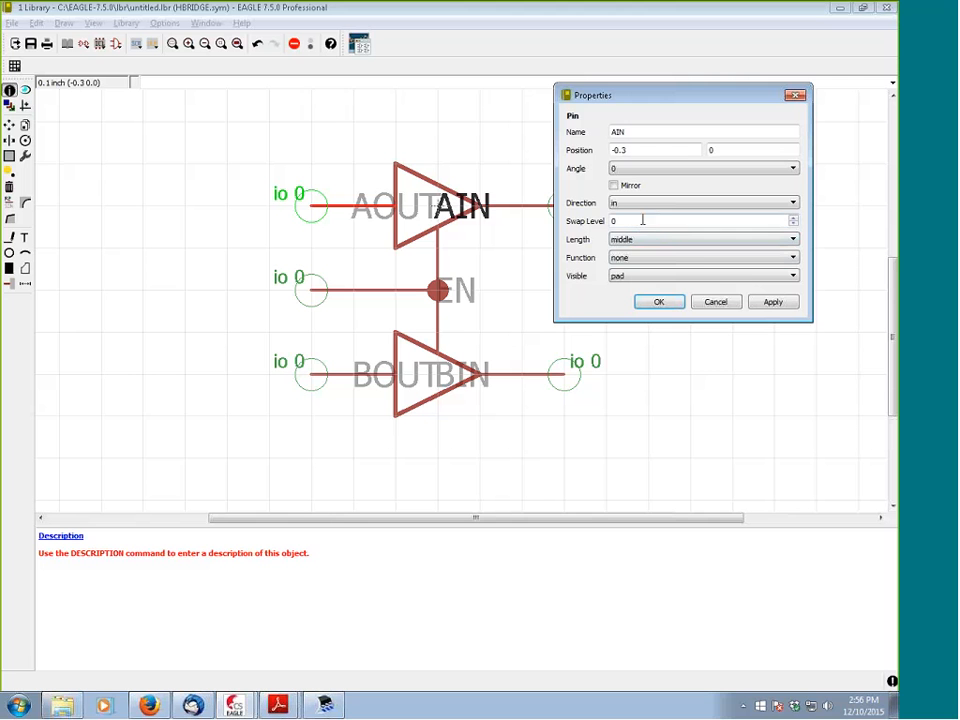
pyautogui.click(783, 305)
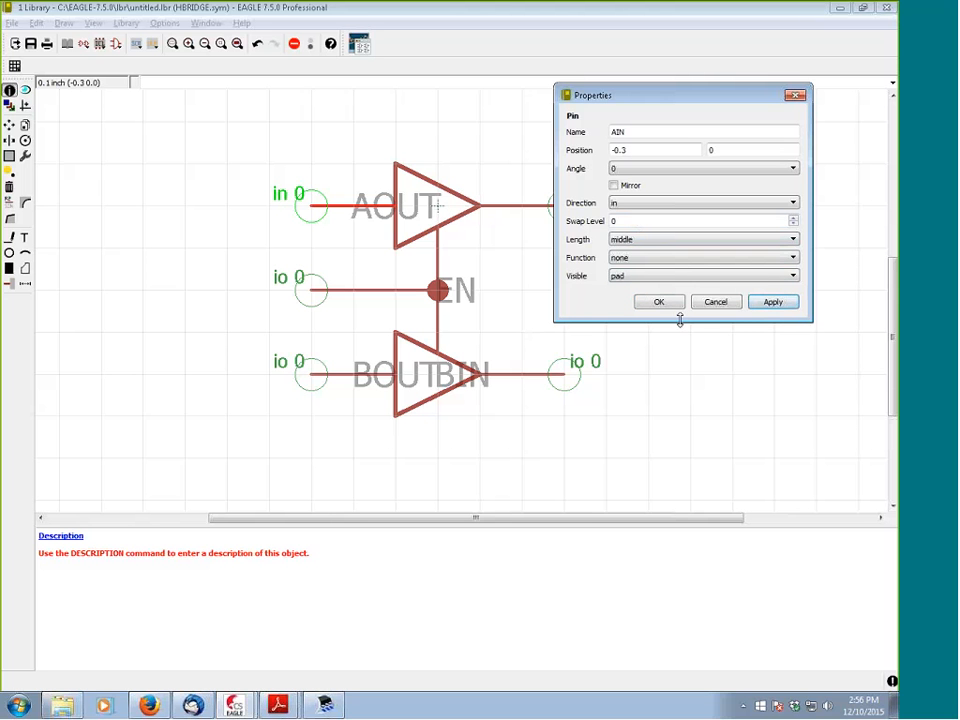
pyautogui.click(650, 302)
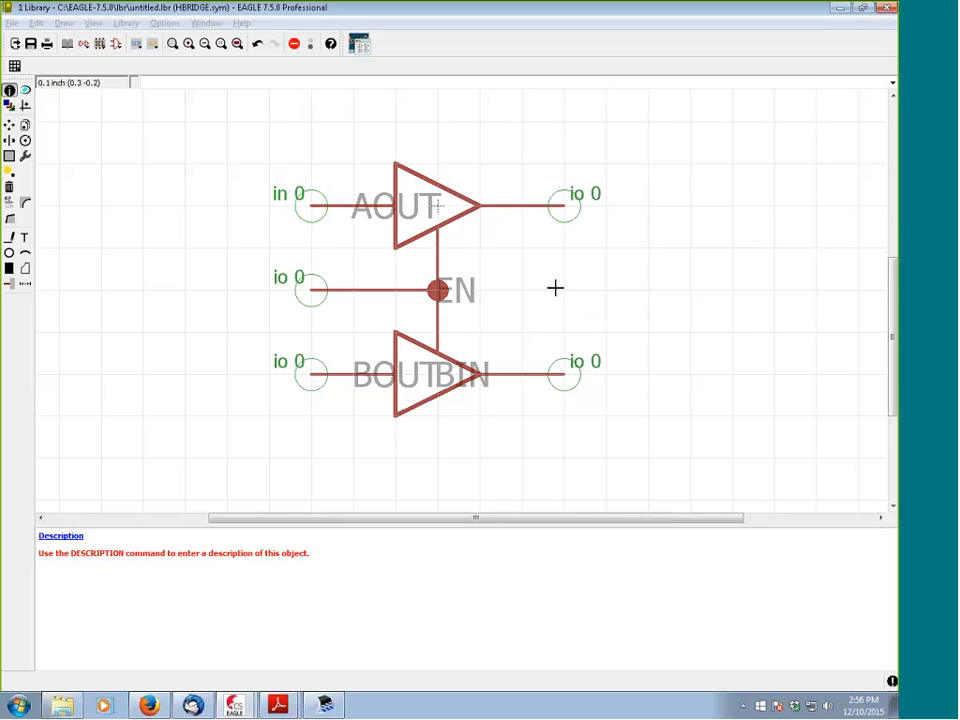
# Set the EN pin's direction to in and its visibility to pad
pyautogui.click(312, 292)
pyautogui.click(643, 290)
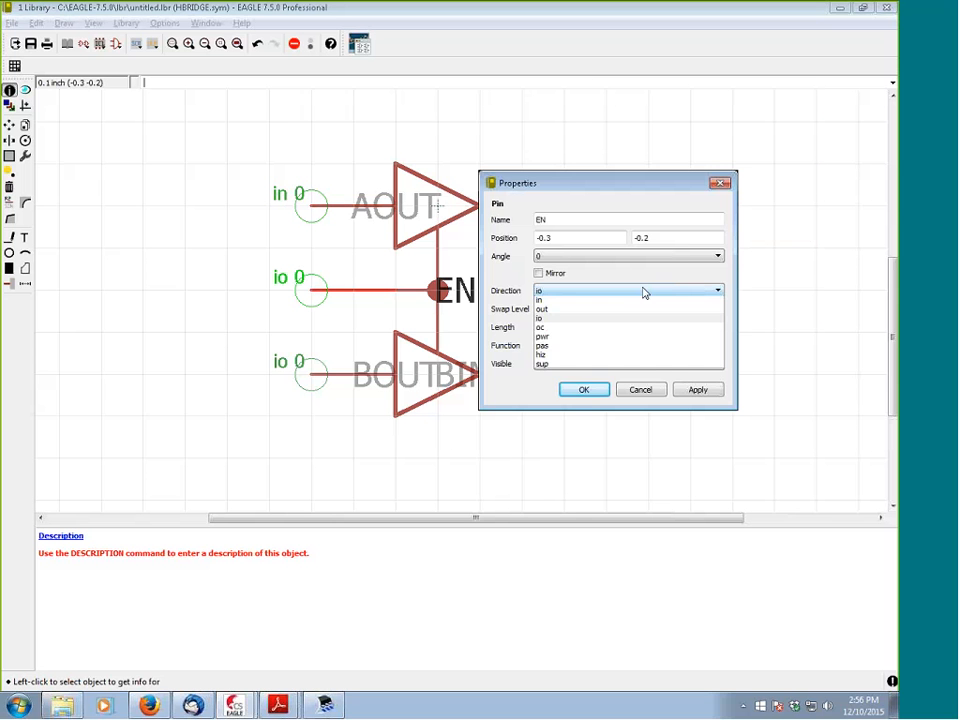
pyautogui.click(596, 301)
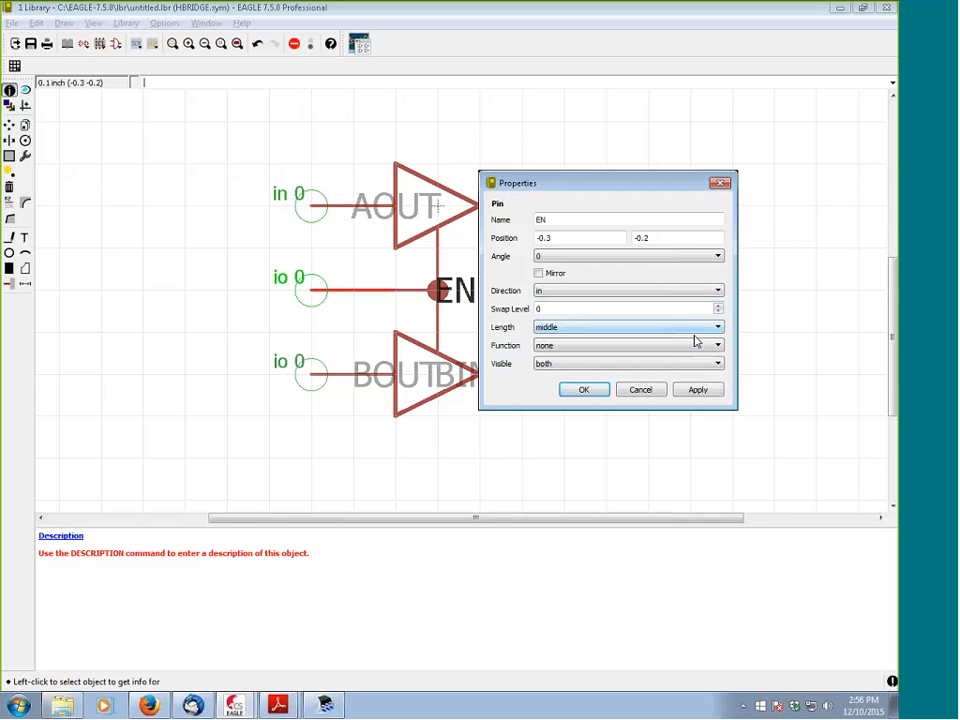
pyautogui.click(713, 366)
pyautogui.click(640, 386)
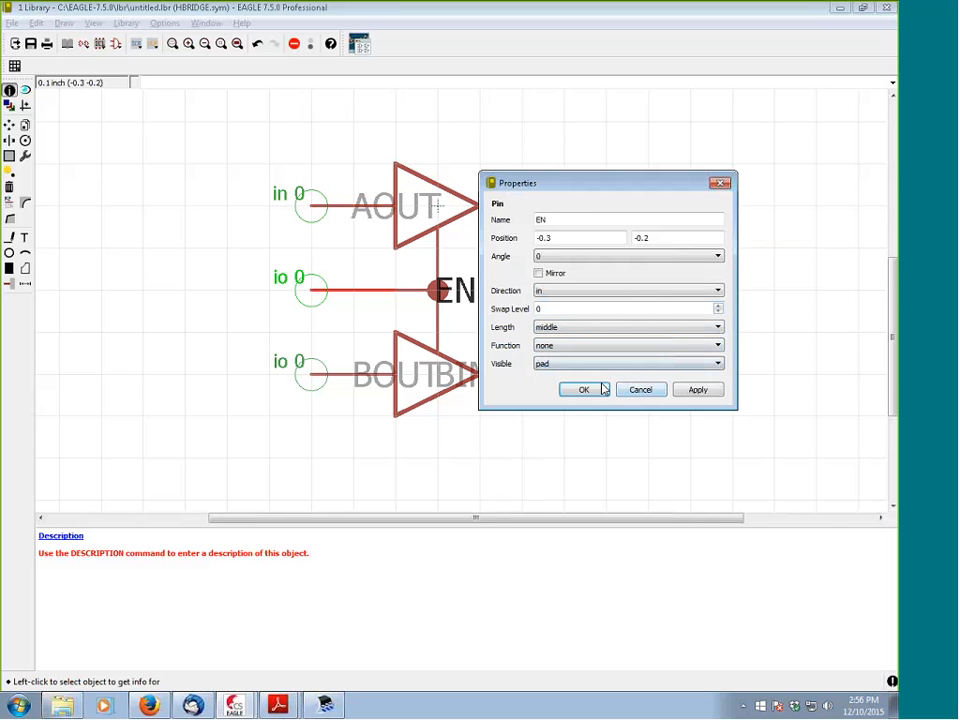
pyautogui.click(603, 389)
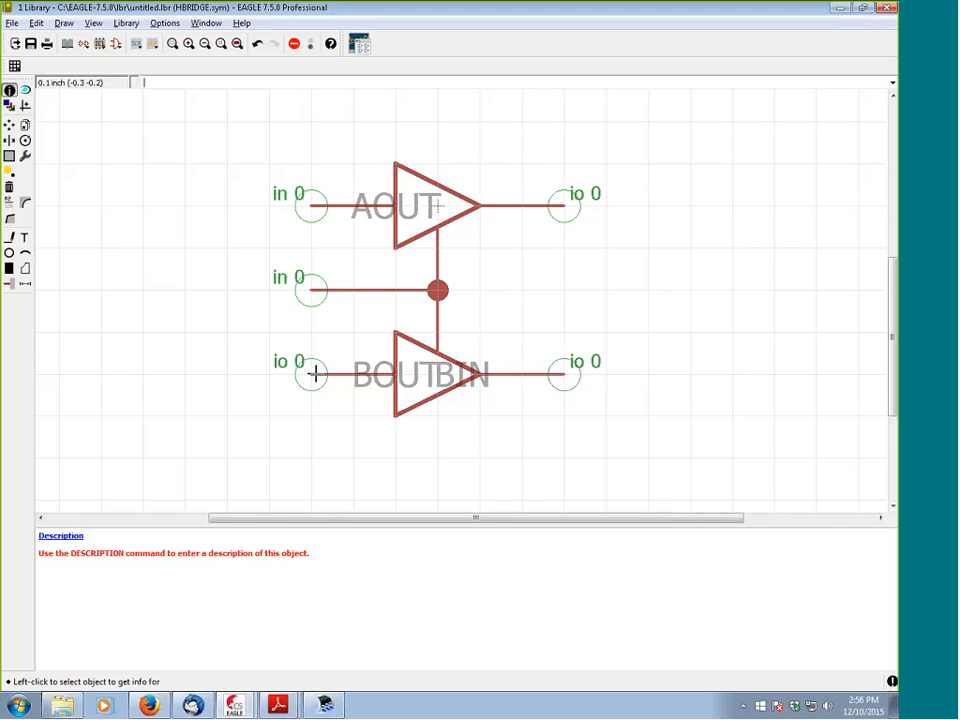
# Set the BIN pin's direction to in and its visibility to pad
pyautogui.click(315, 374)
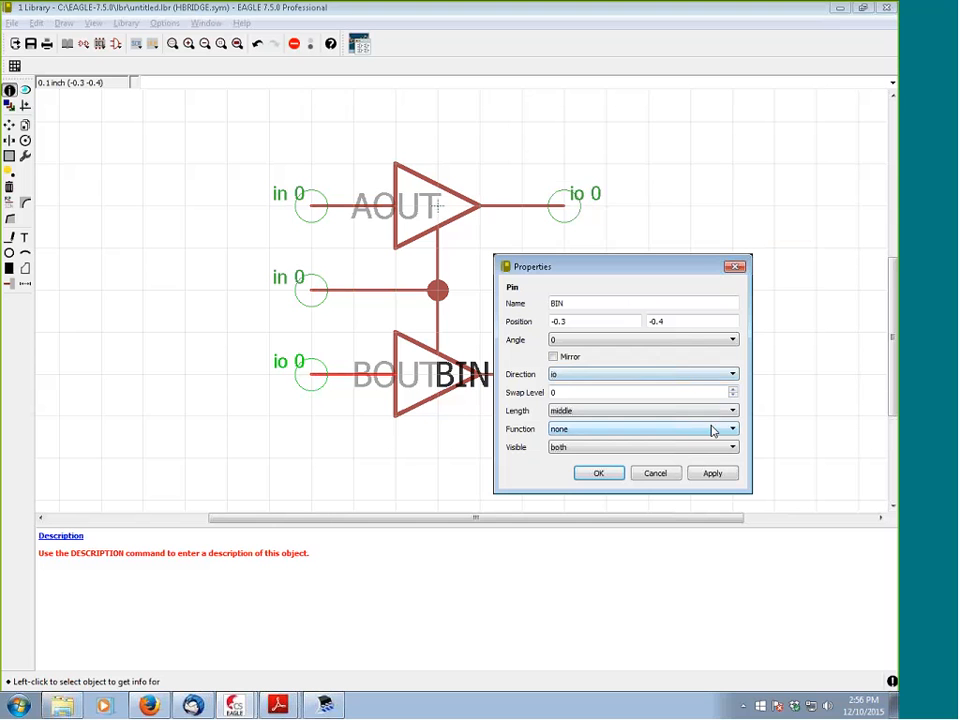
pyautogui.click(726, 375)
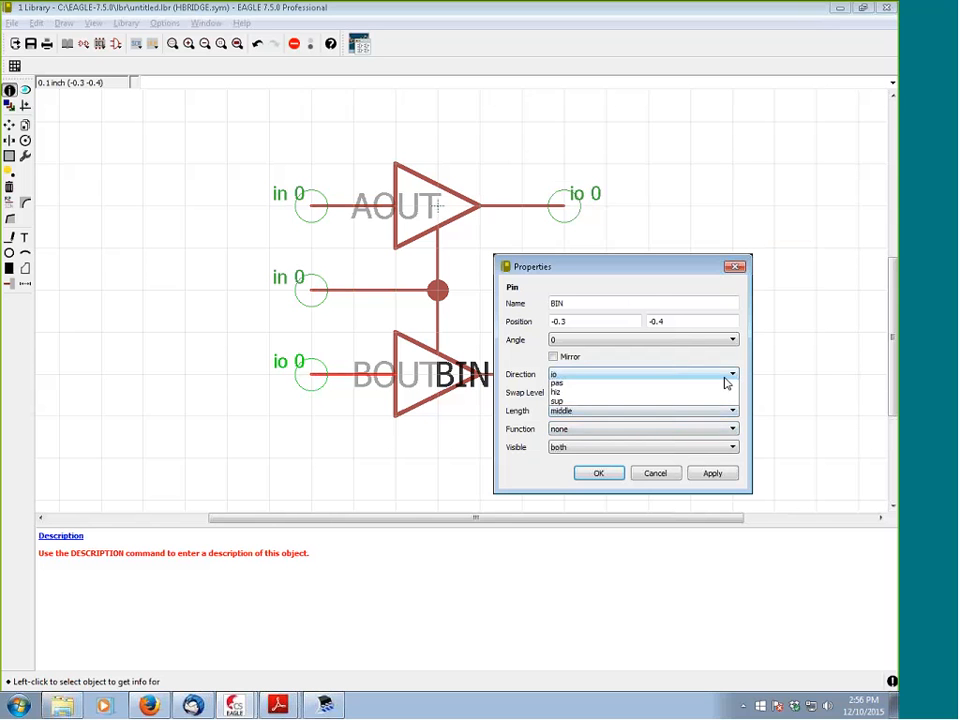
pyautogui.click(690, 382)
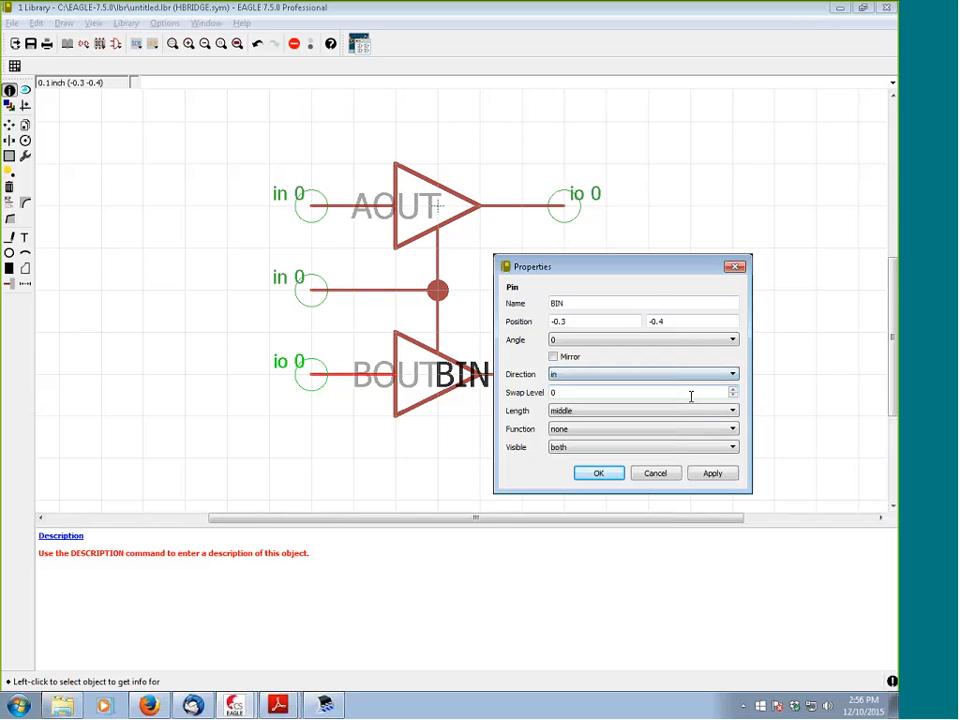
pyautogui.click(731, 446)
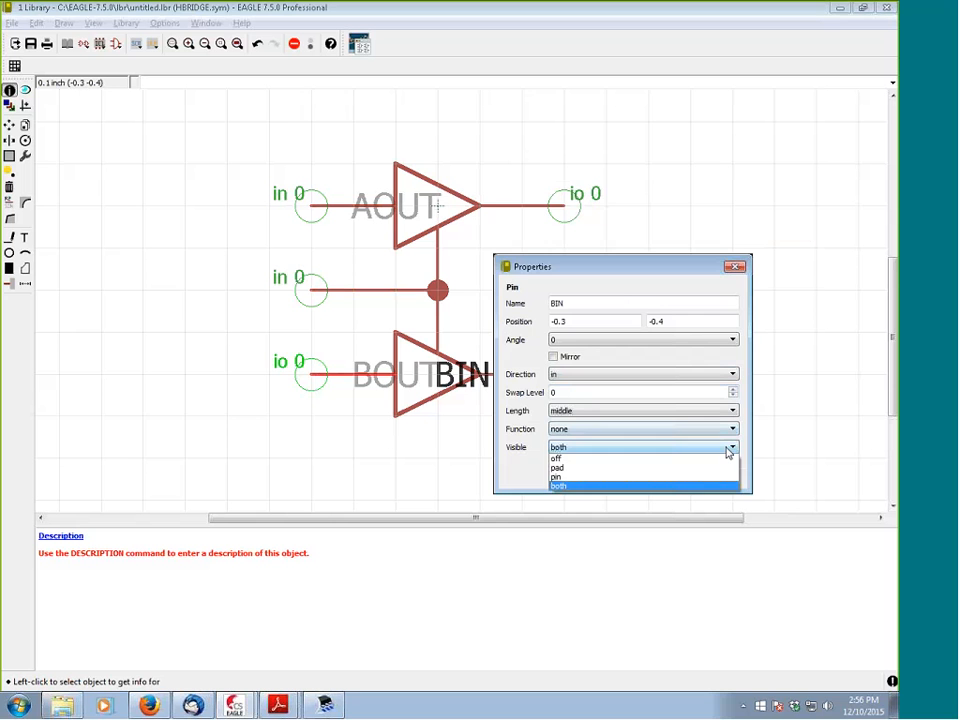
pyautogui.click(671, 475)
pyautogui.click(592, 473)
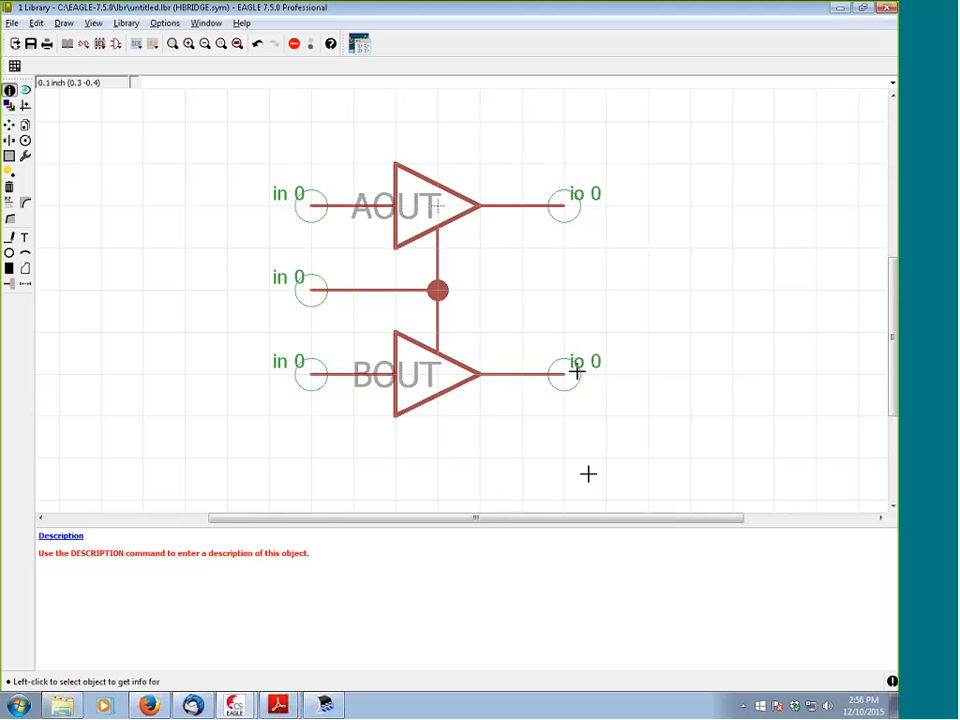
# Change the BOUT pin's direction to out and its visibility to pad, keeping the middle length
pyautogui.click(575, 376)
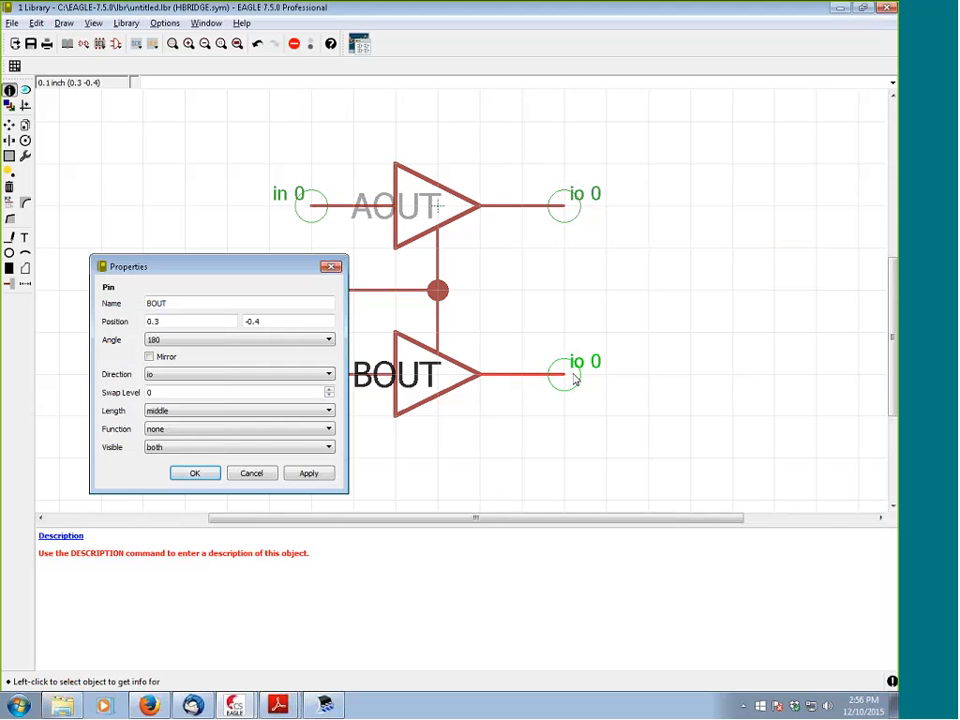
pyautogui.click(329, 411)
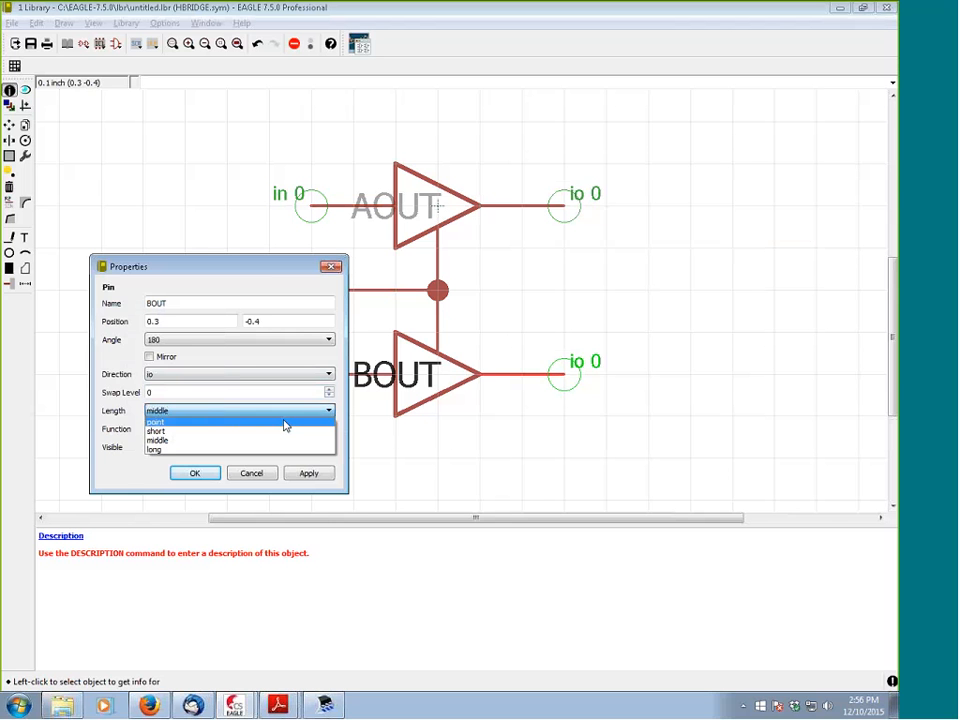
pyautogui.click(110, 371)
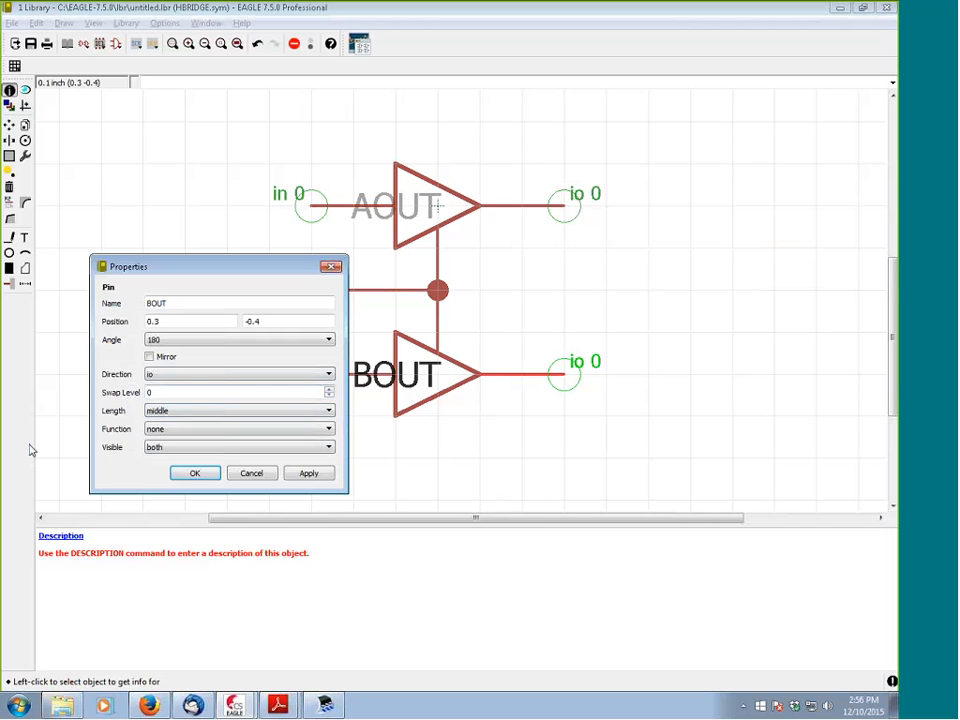
pyautogui.click(328, 374)
pyautogui.click(242, 404)
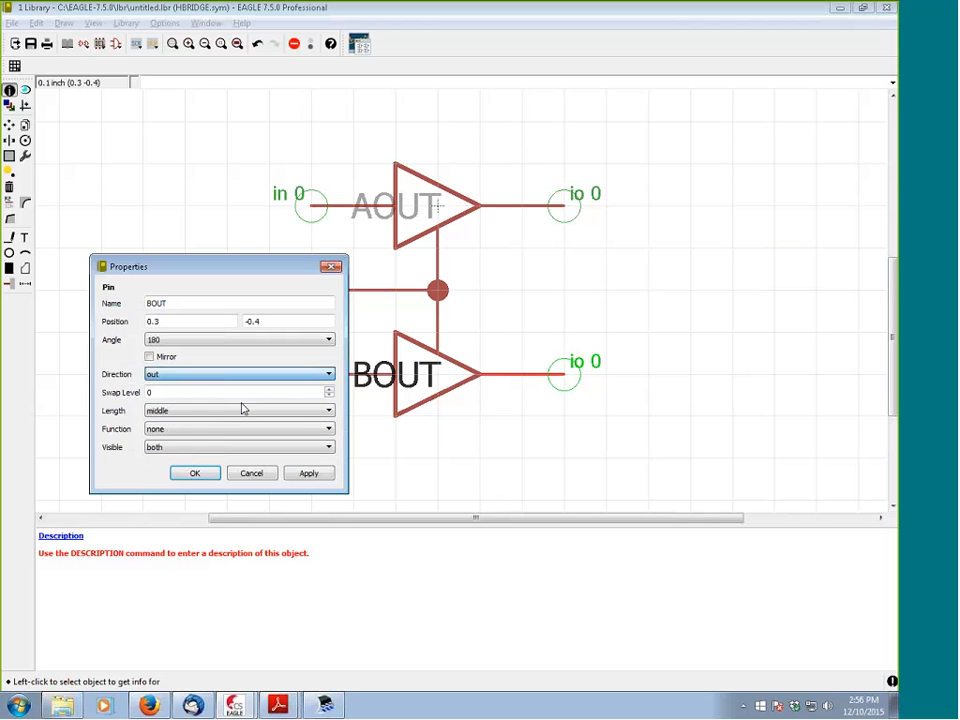
pyautogui.click(193, 470)
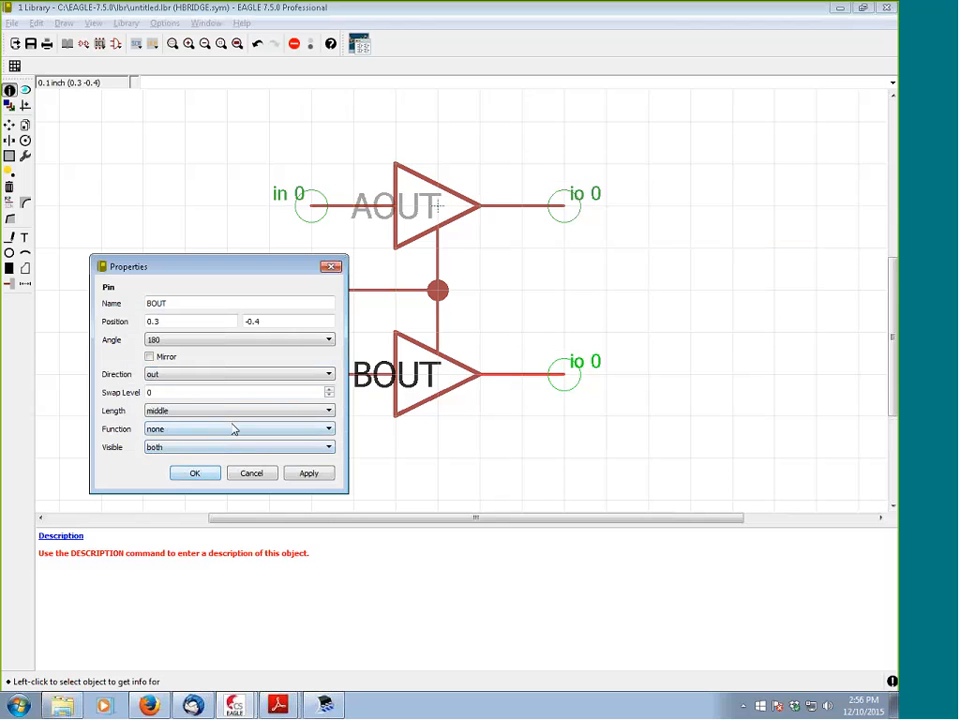
pyautogui.click(328, 447)
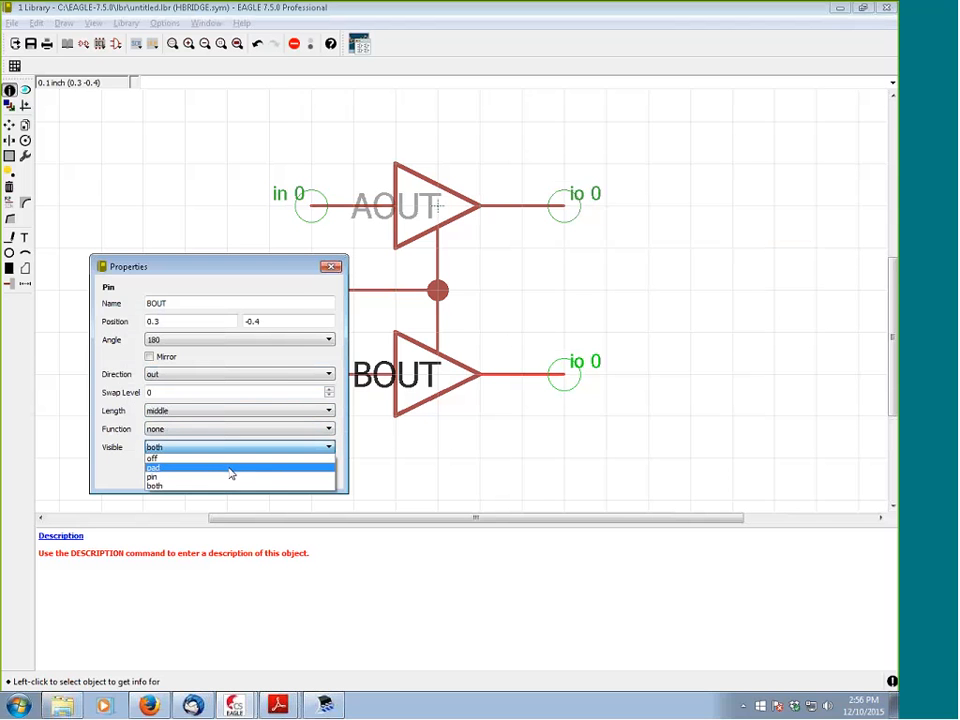
pyautogui.click(230, 468)
pyautogui.click(200, 471)
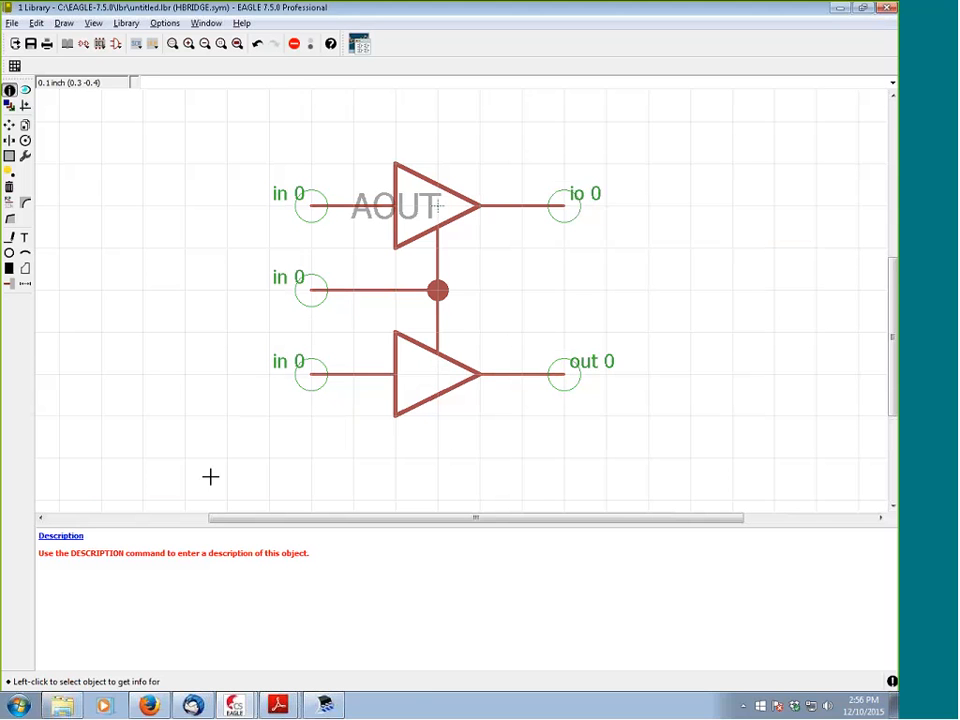
# Change the AOUT pin's direction to out and its visibility to pad
pyautogui.click(438, 205)
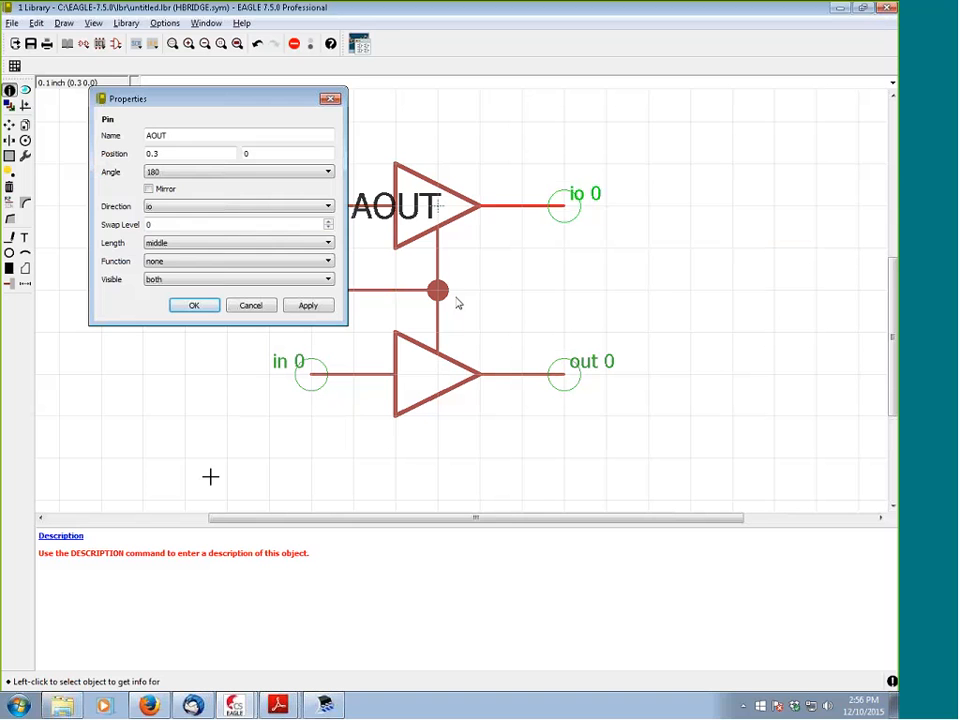
pyautogui.click(328, 206)
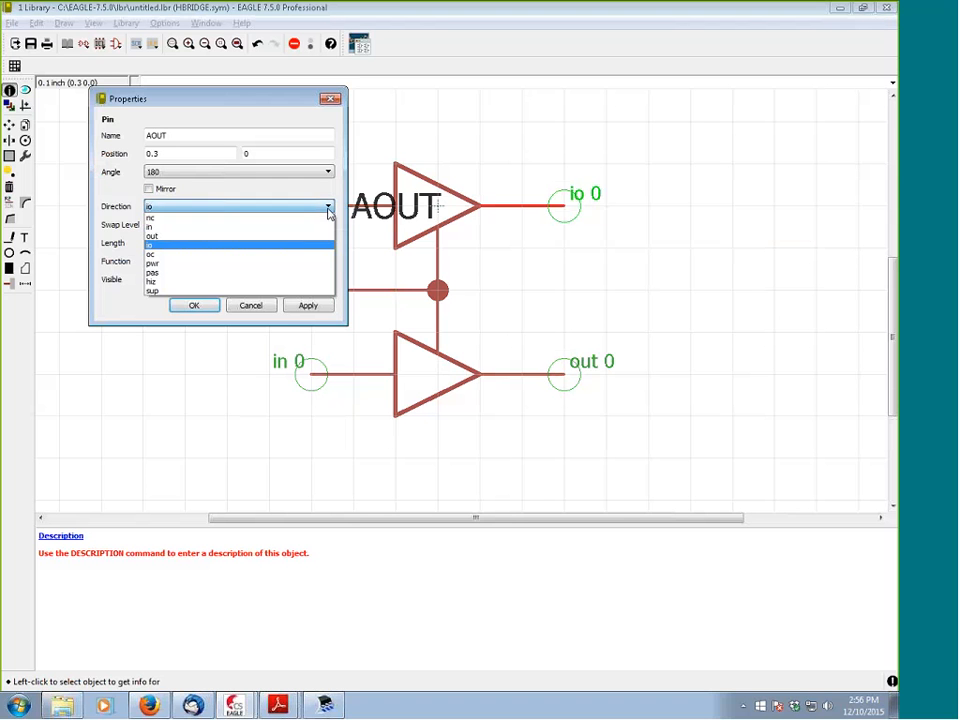
pyautogui.click(202, 237)
pyautogui.click(245, 281)
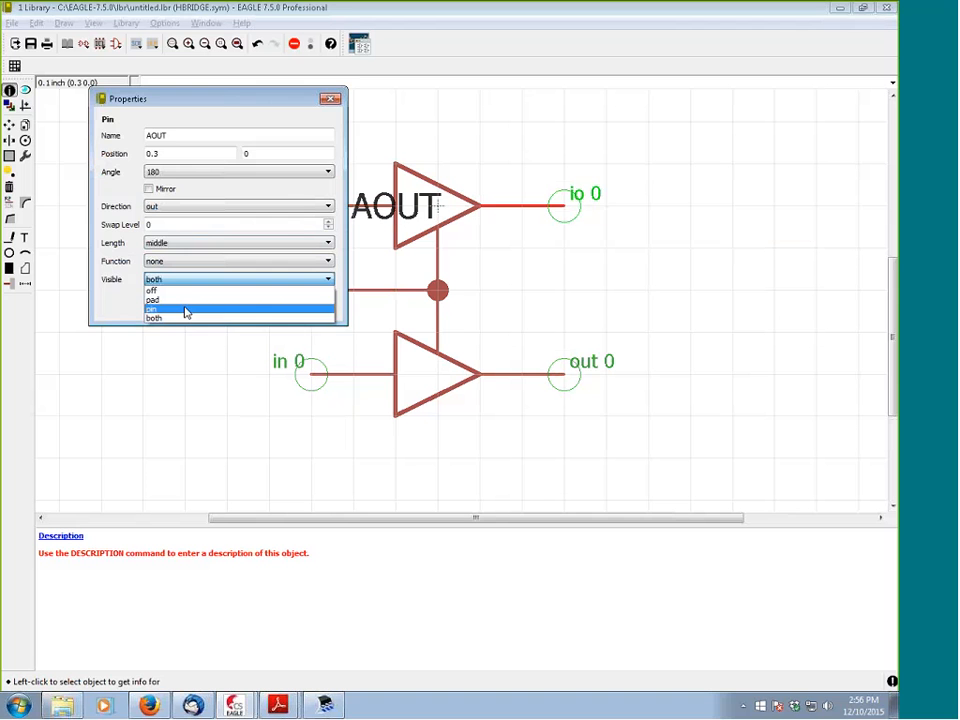
pyautogui.click(190, 301)
pyautogui.click(306, 306)
pyautogui.click(194, 305)
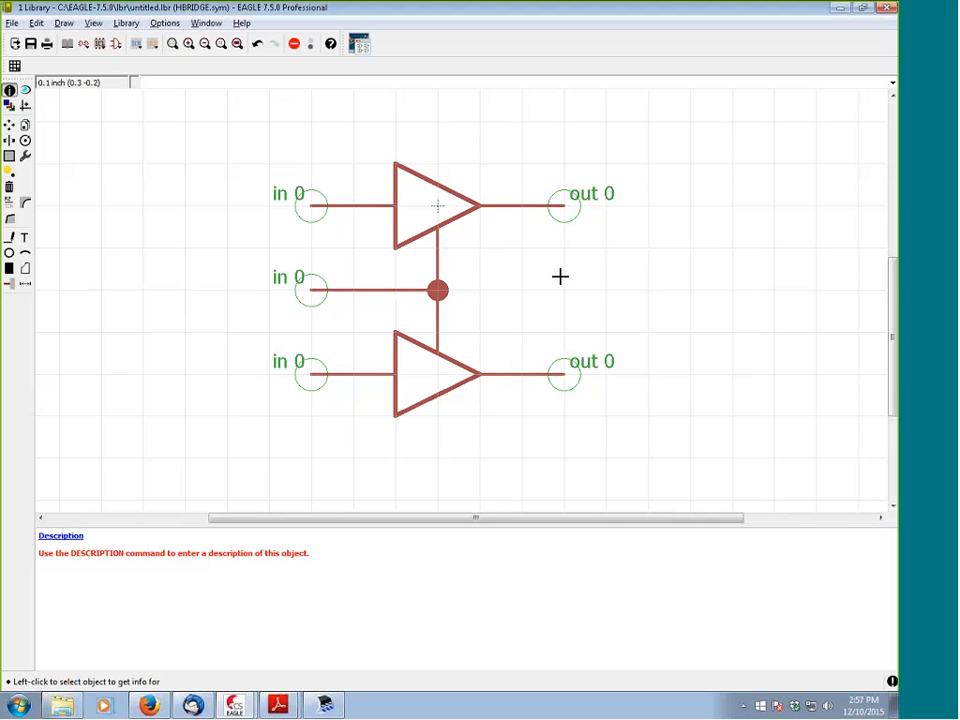
# Run the set_name_value.ulp script to add the >NAME and >VALUE texts to the HBRIDGE symbol
pyautogui.click(137, 45)
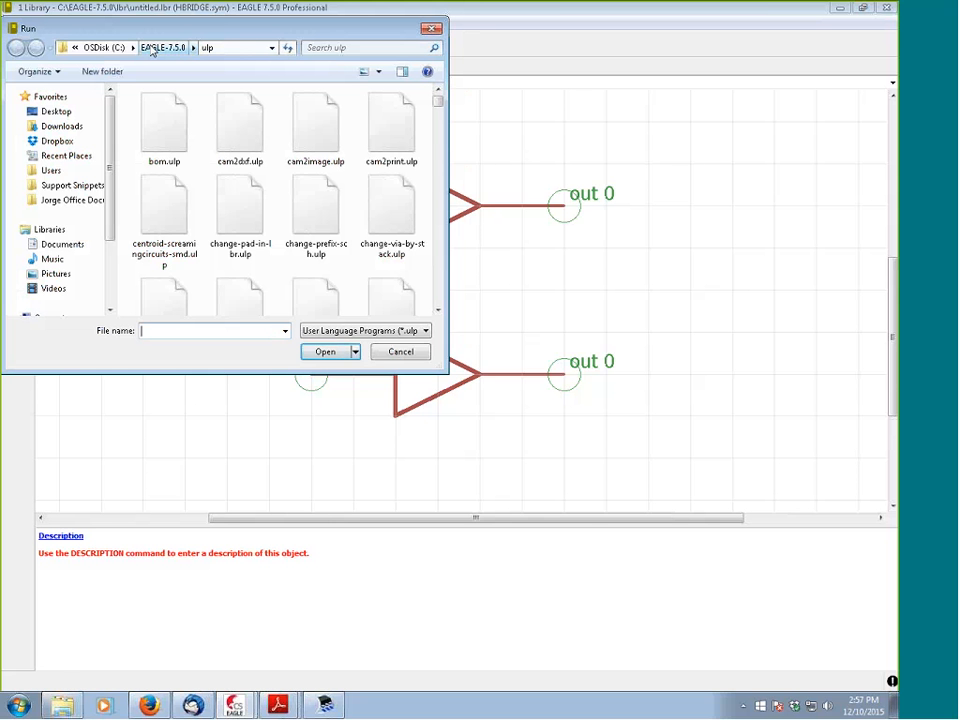
pyautogui.click(238, 180)
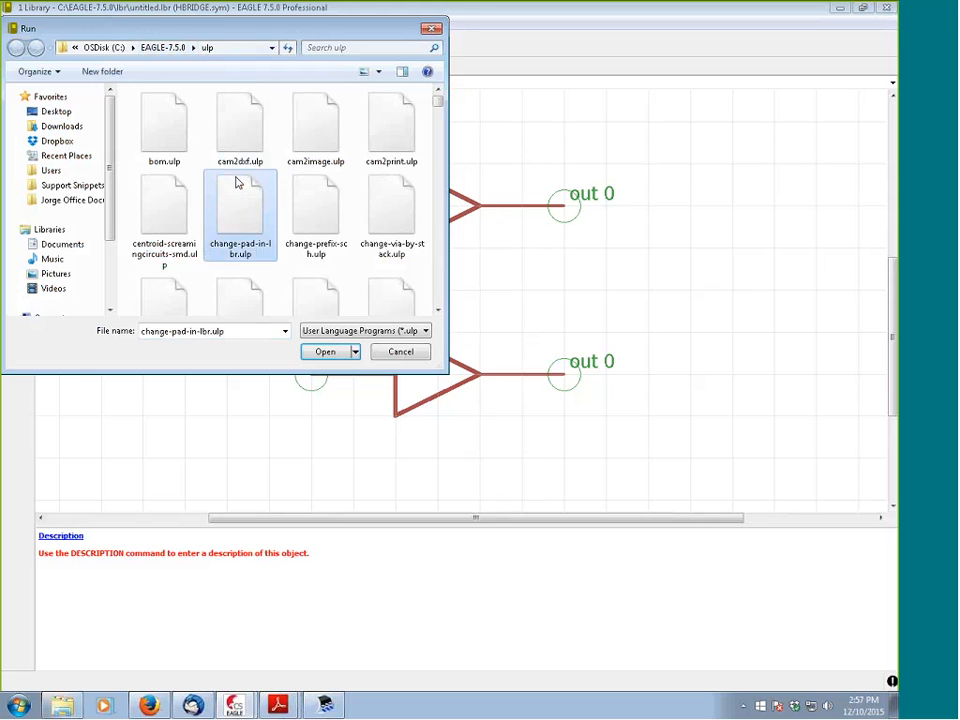
pyautogui.press('s')
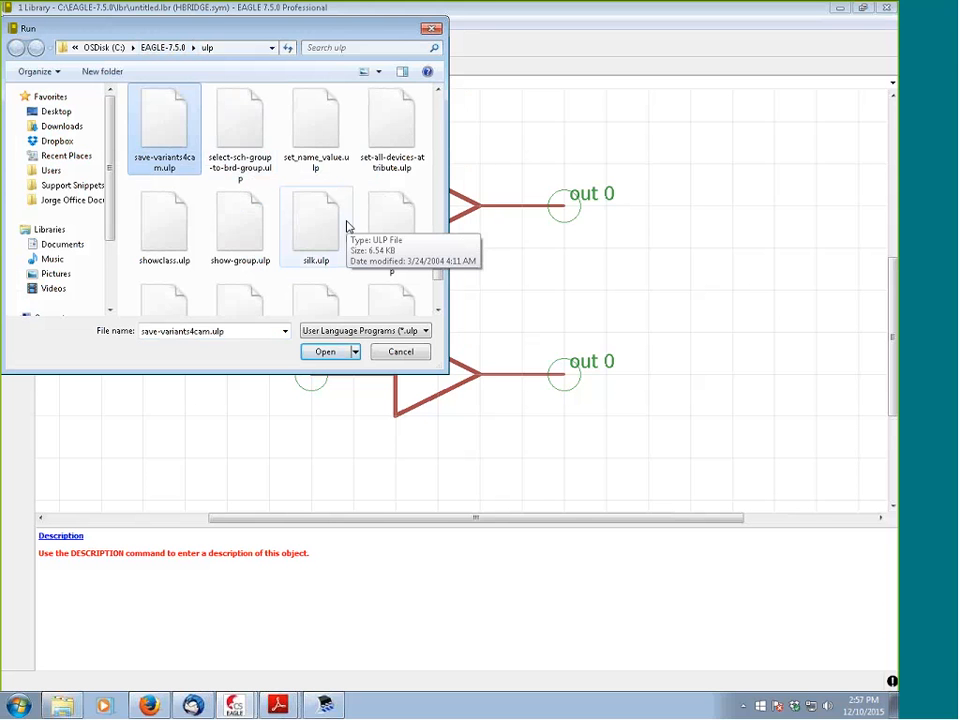
pyautogui.doubleClick(304, 131)
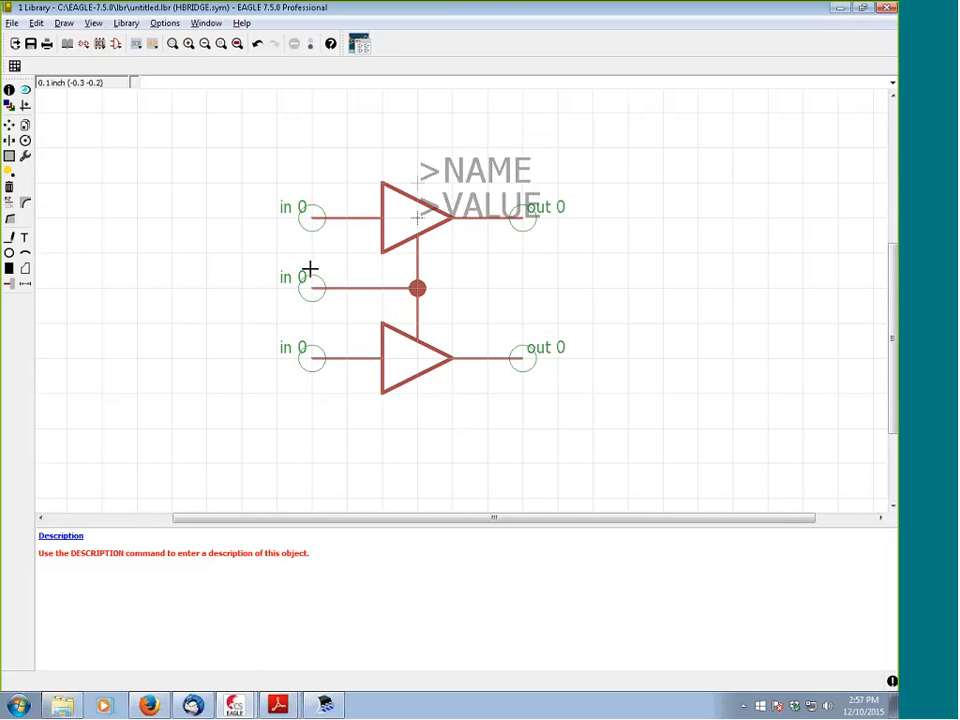
# Move the >NAME and >VALUE texts below the lower amplifier triangle, stacked with >NAME above >VALUE
pyautogui.click(9, 125)
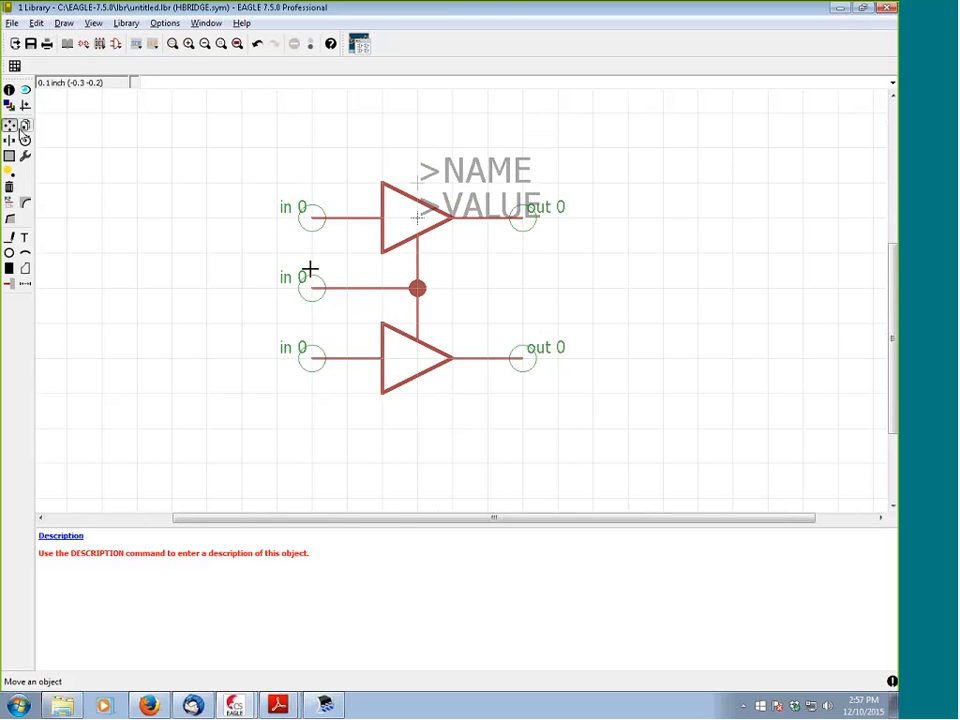
pyautogui.click(448, 186)
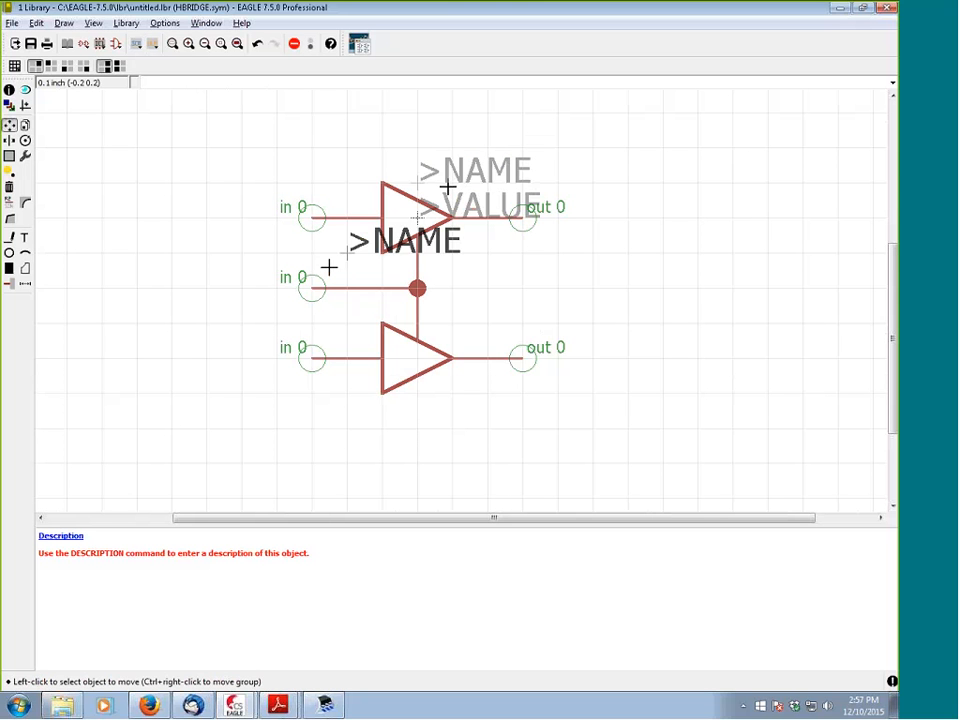
pyautogui.click(308, 423)
pyautogui.click(418, 217)
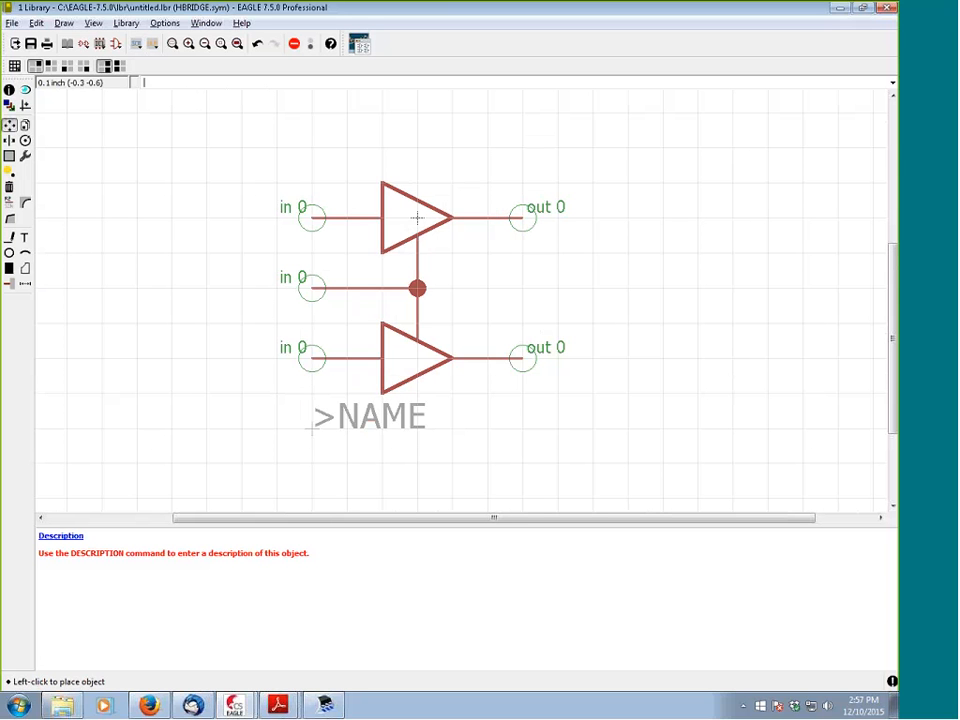
pyautogui.click(313, 461)
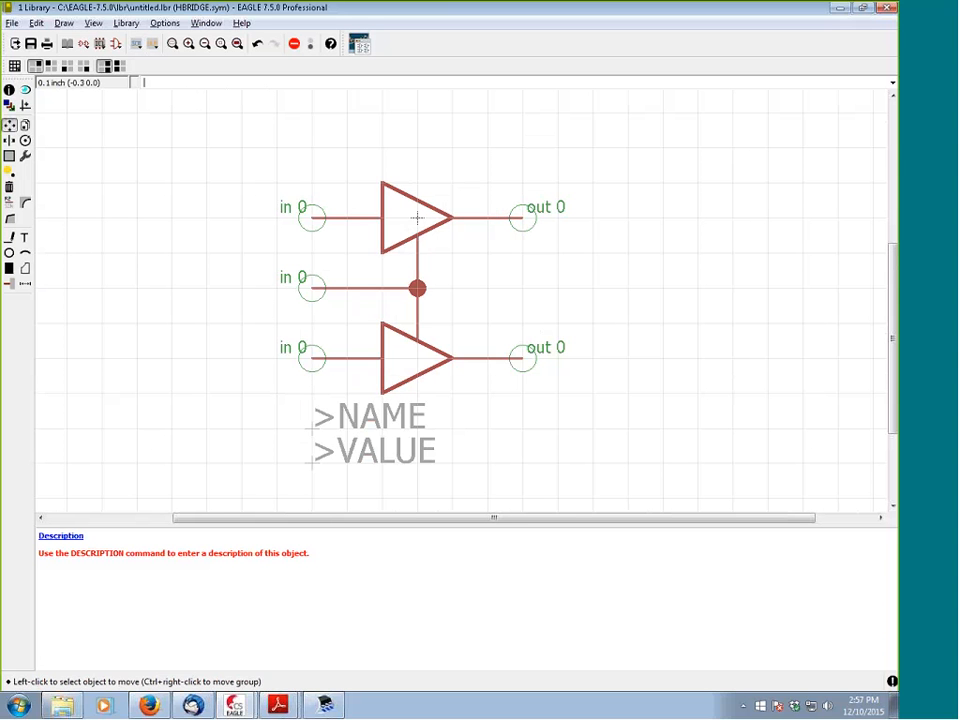
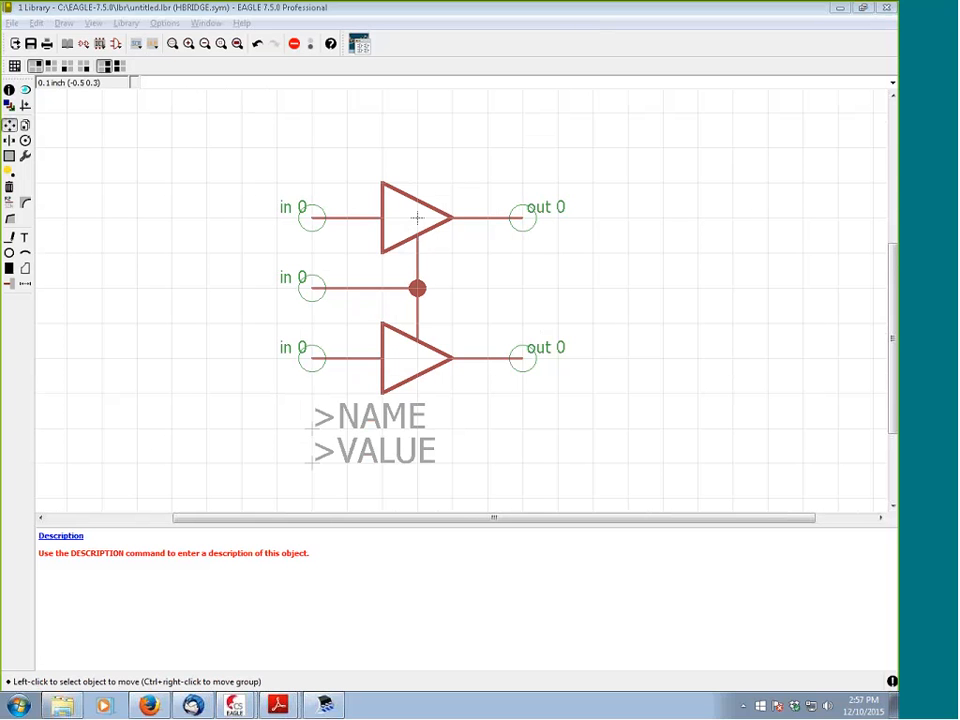
pyautogui.click(118, 10)
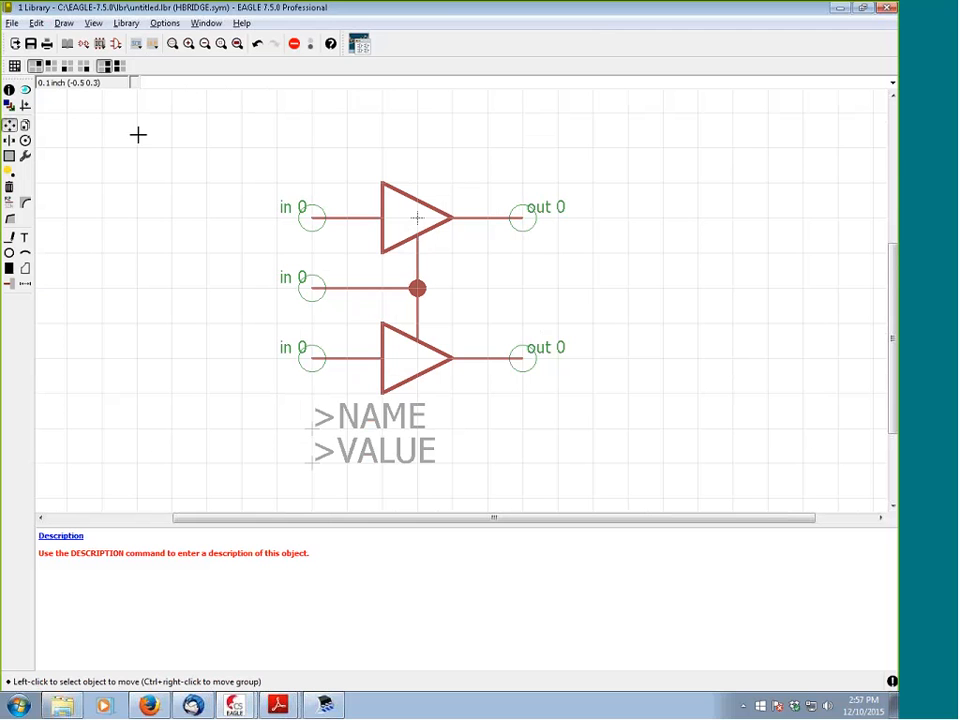
pyautogui.click(158, 87)
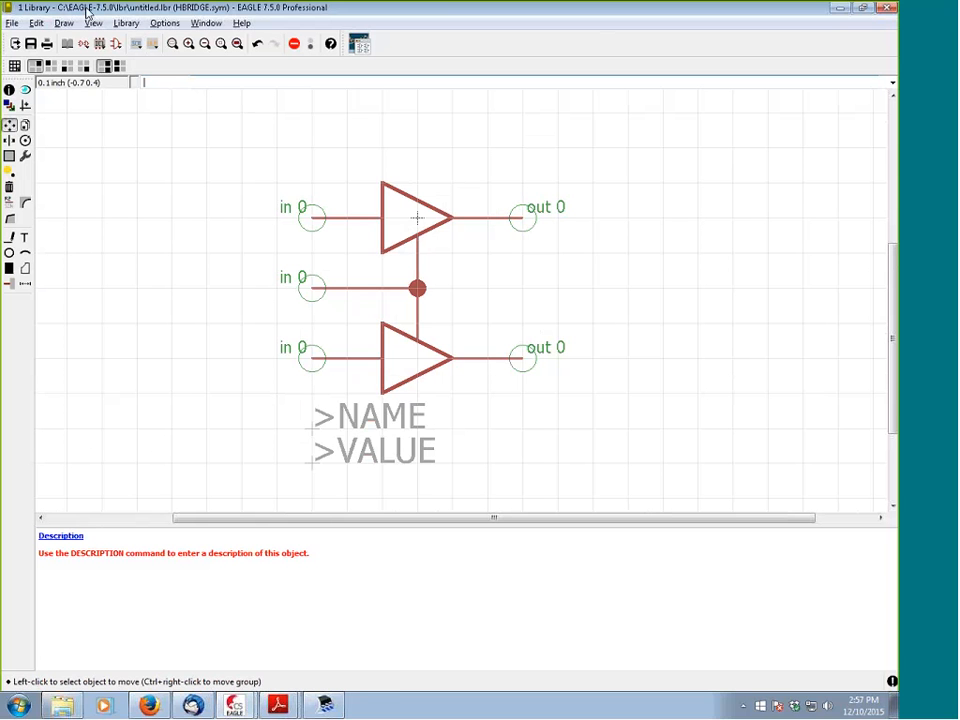
# Switch to l293.pdf in Adobe Reader and examine the pinouts, block and logic diagrams, and VCC1 and VCC2 supply specifications
pyautogui.moveTo(276, 695)
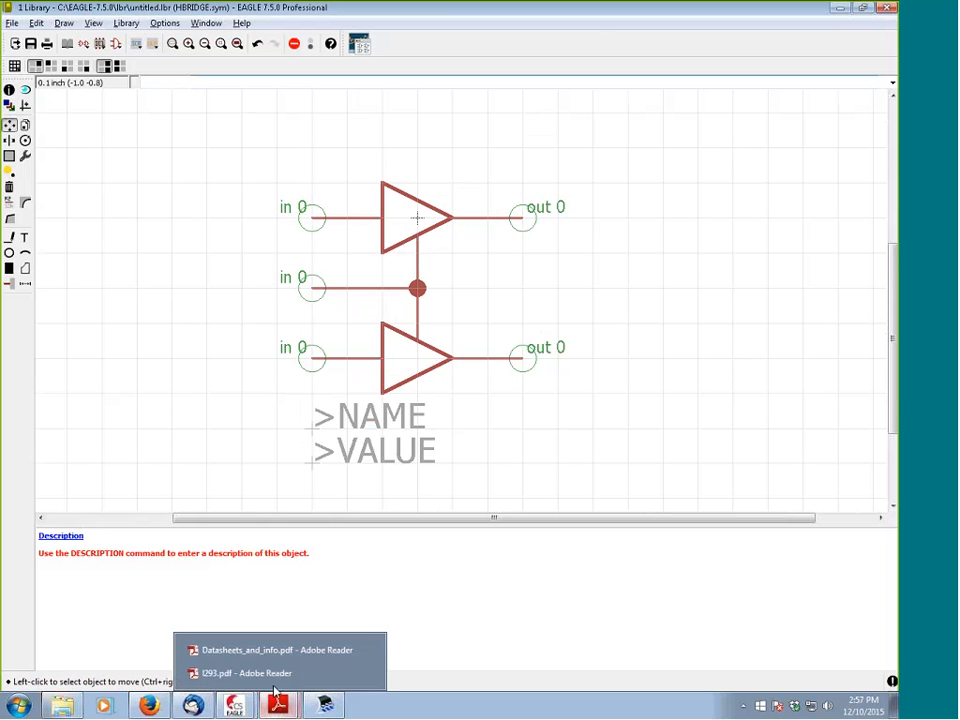
pyautogui.click(262, 674)
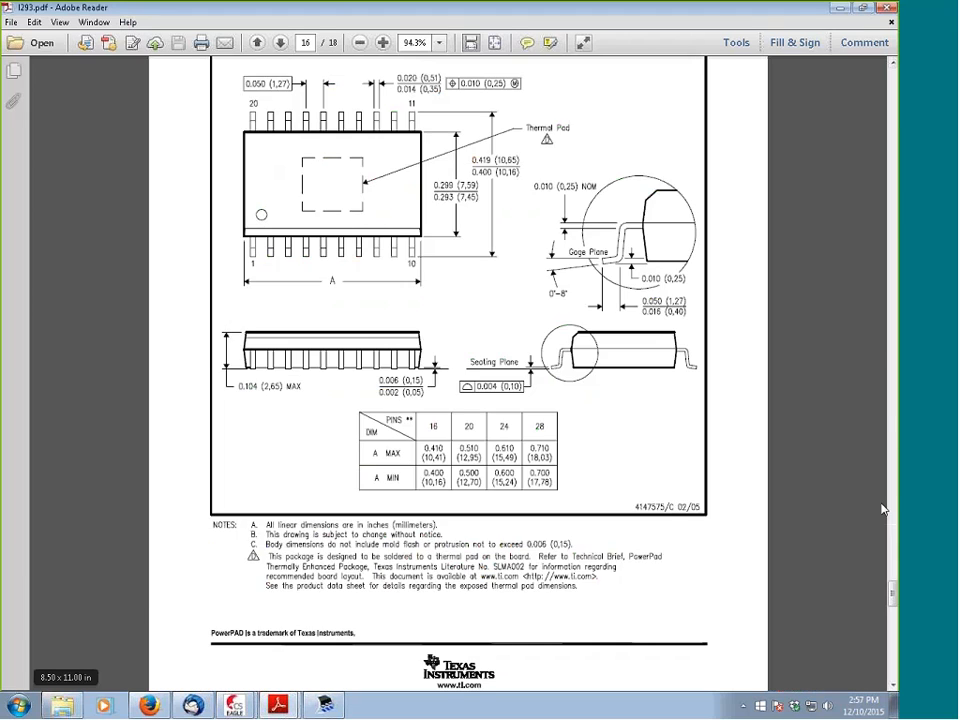
pyautogui.moveTo(892, 593); pyautogui.dragTo(891, 74)
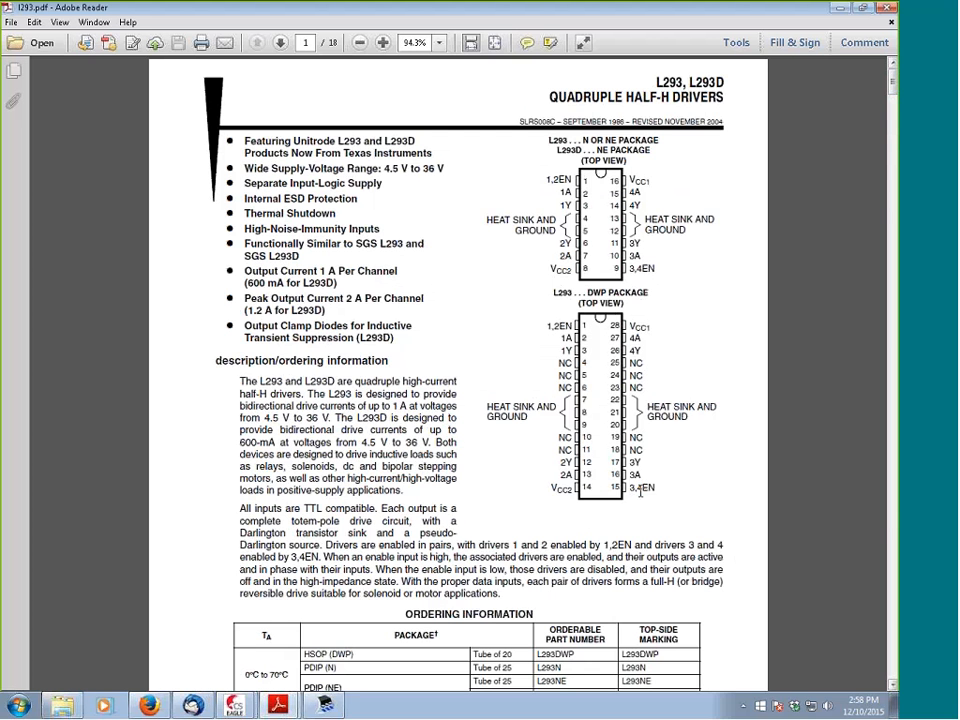
pyautogui.moveTo(892, 90)
pyautogui.mouseDown()
pyautogui.moveTo(887, 270)
pyautogui.moveTo(868, 332)
pyautogui.moveTo(868, 304)
pyautogui.moveTo(870, 291)
pyautogui.moveTo(859, 471)
pyautogui.moveTo(897, 256)
pyautogui.moveTo(893, 80)
pyautogui.mouseUp()
pyautogui.scroll(-10, 615, 314)
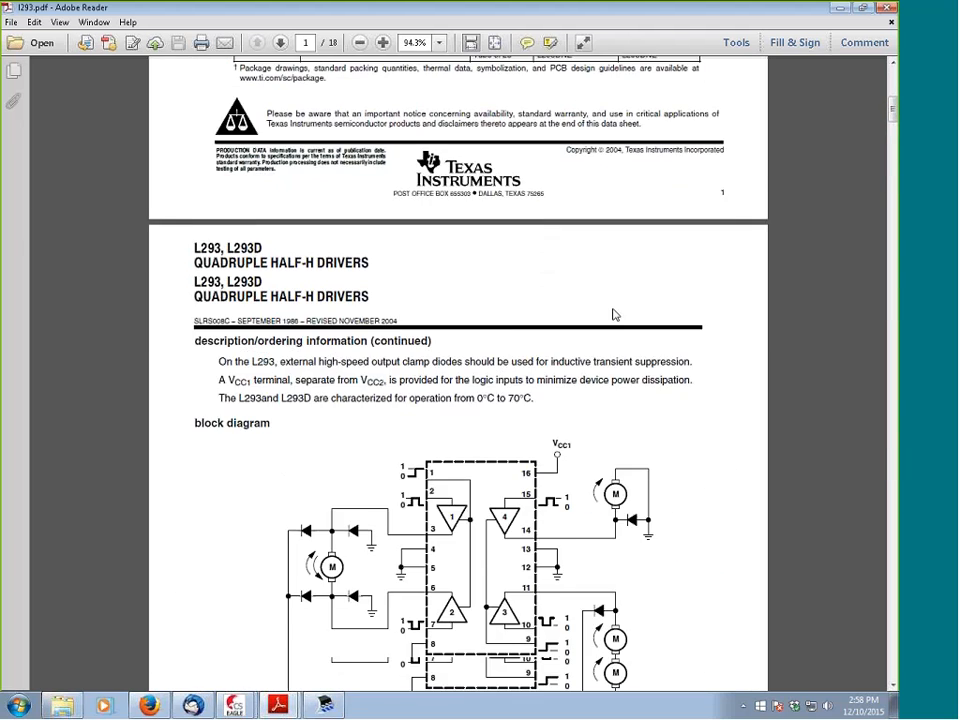
pyautogui.scroll(-12, 615, 314)
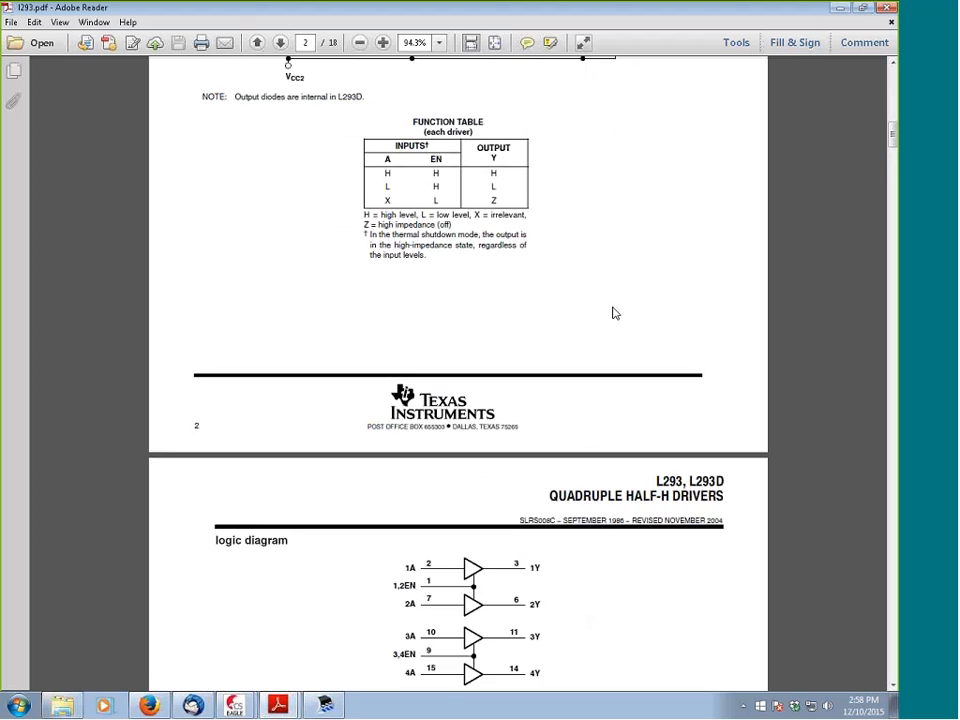
pyautogui.scroll(-12, 615, 314)
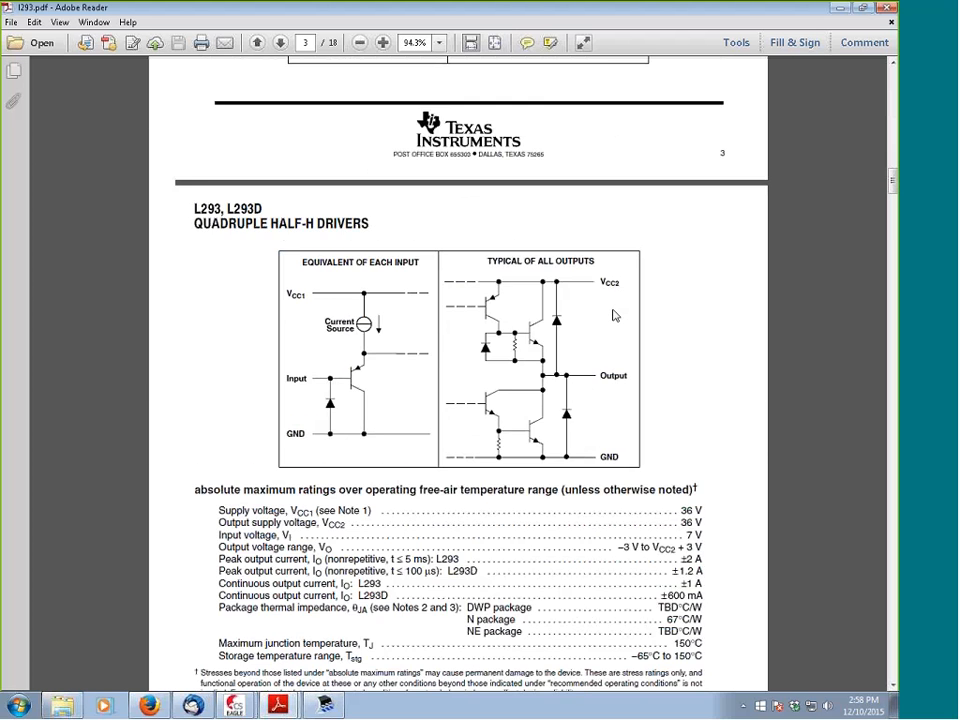
pyautogui.scroll(-10, 615, 316)
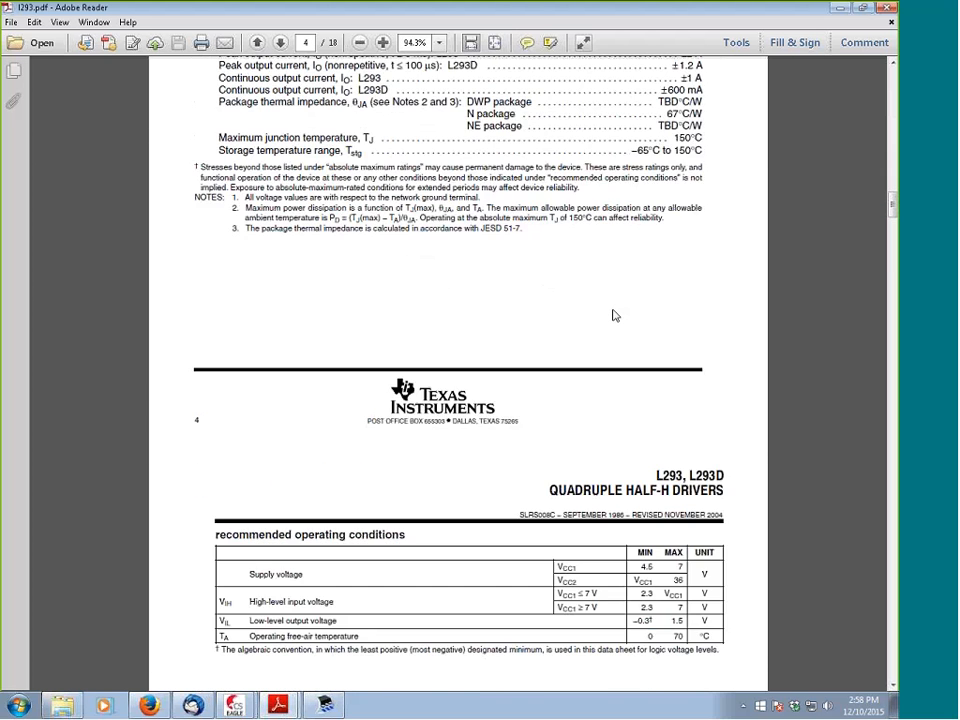
pyautogui.scroll(-10, 615, 316)
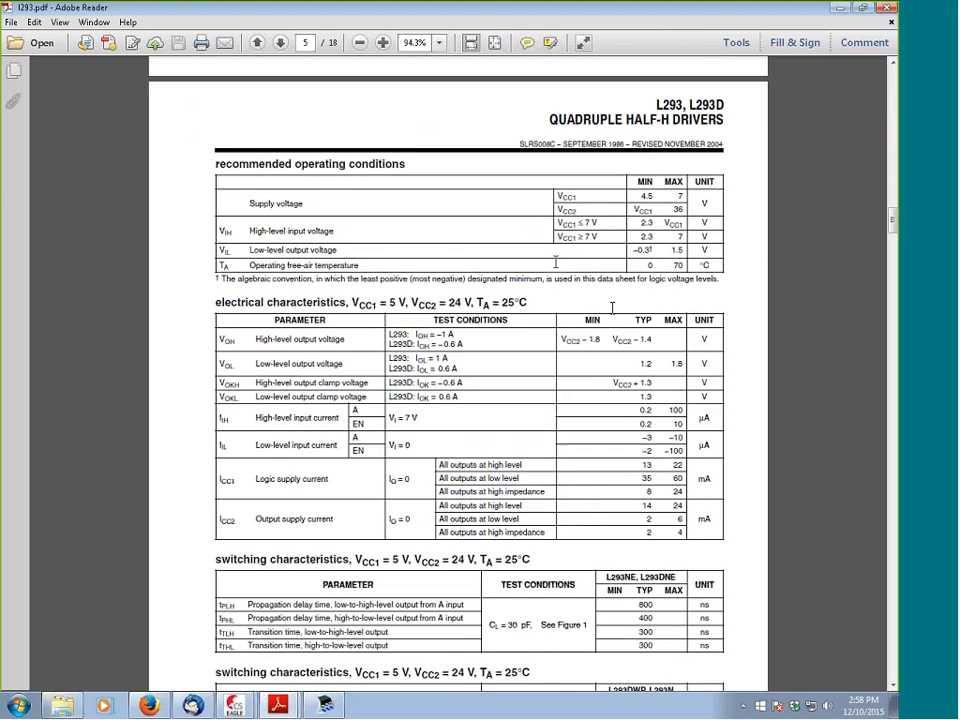
pyautogui.scroll(-6, 612, 307)
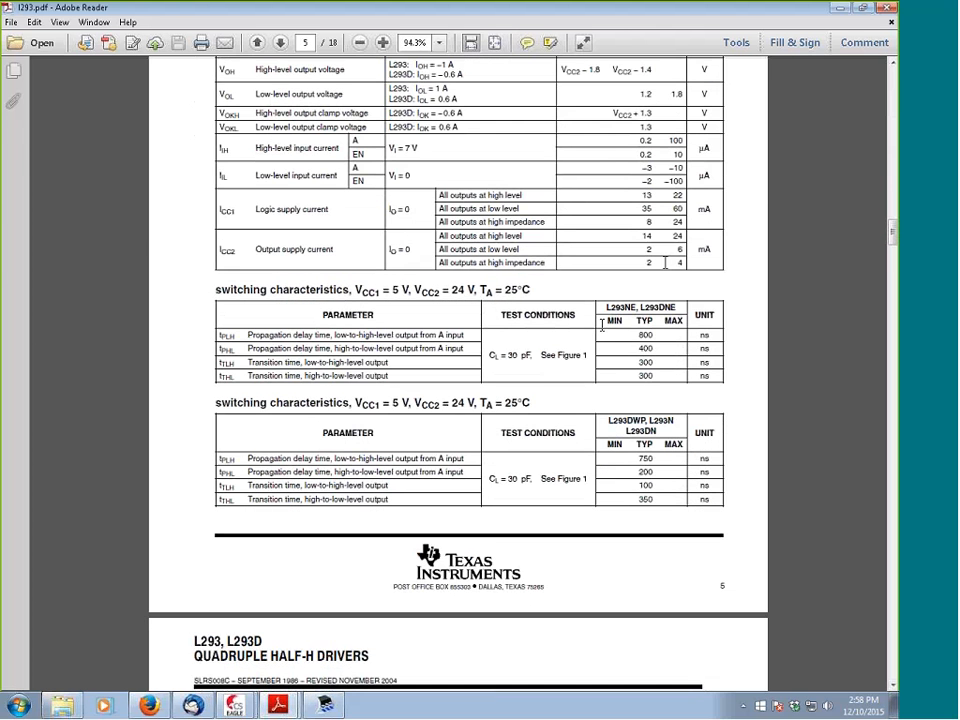
# Switch back to the EAGLE library editor and create a new symbol named PPINS
pyautogui.hotkey('alt', 'Tab')
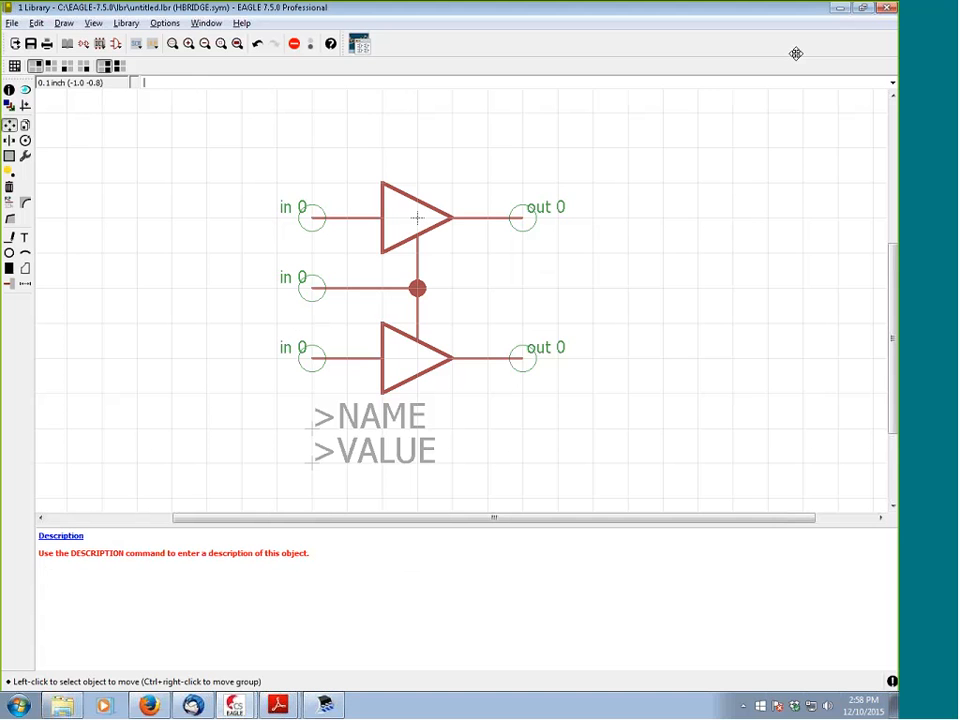
pyautogui.click(154, 47)
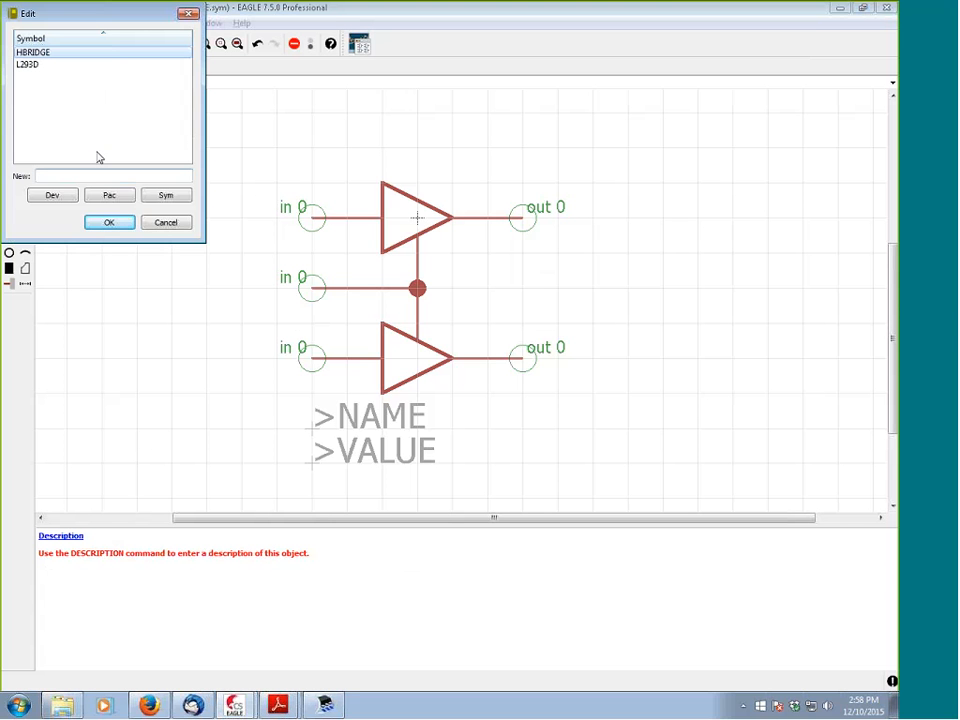
pyautogui.write('PPIN')
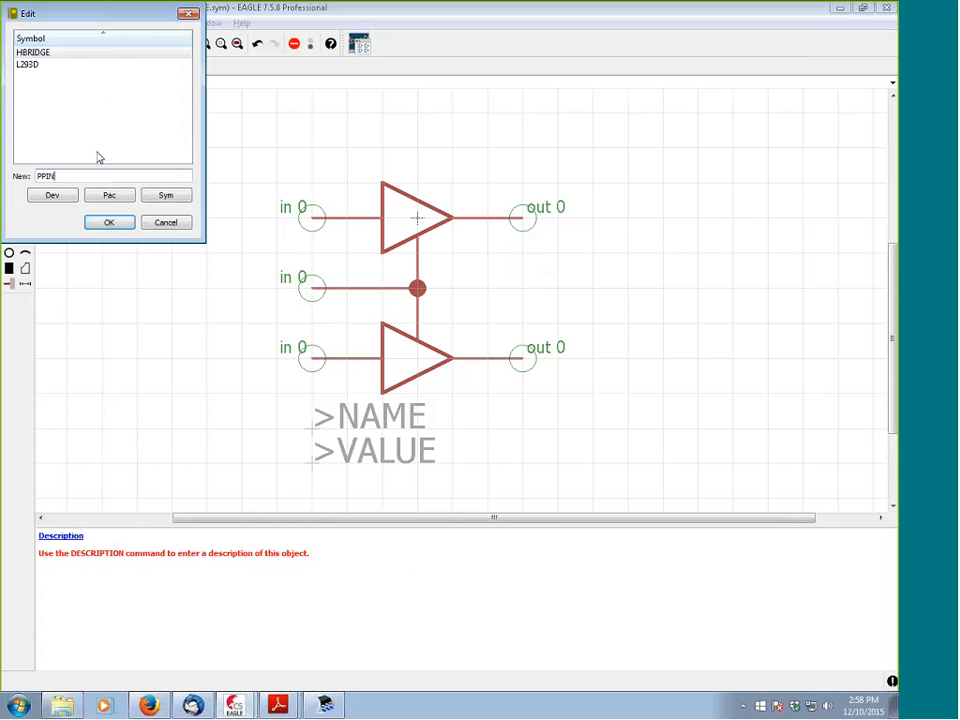
pyautogui.write('S')
pyautogui.press('Return')
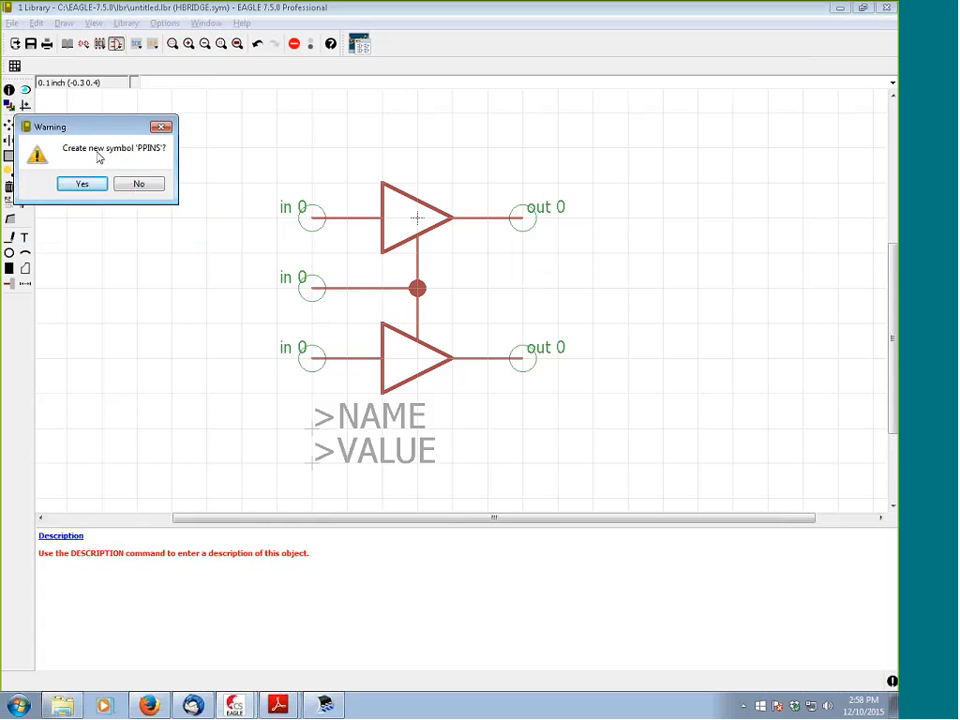
pyautogui.press('Return')
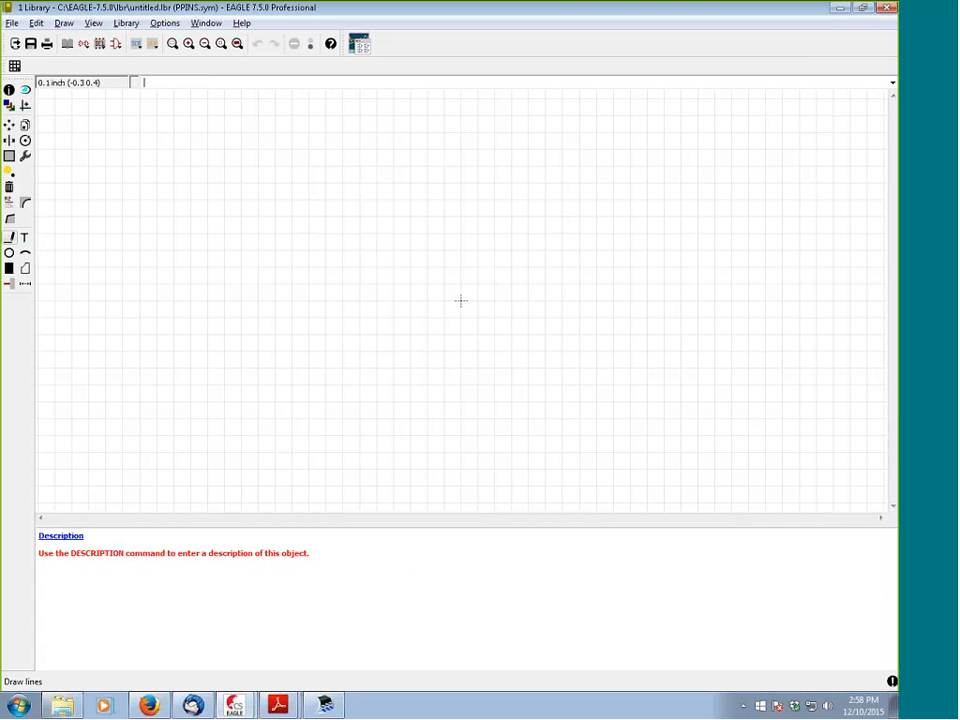
# Place three downward-pointing pins in a horizontal row just above the origin, spaced 0.2 inch apart
pyautogui.click(25, 284)
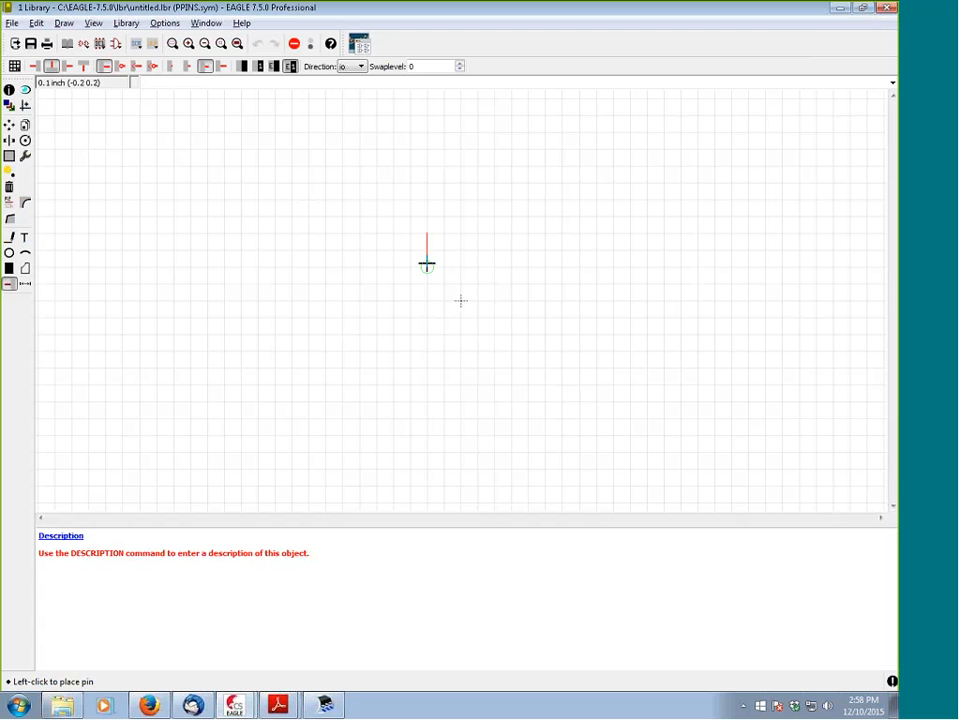
pyautogui.click(428, 254)
pyautogui.click(460, 253)
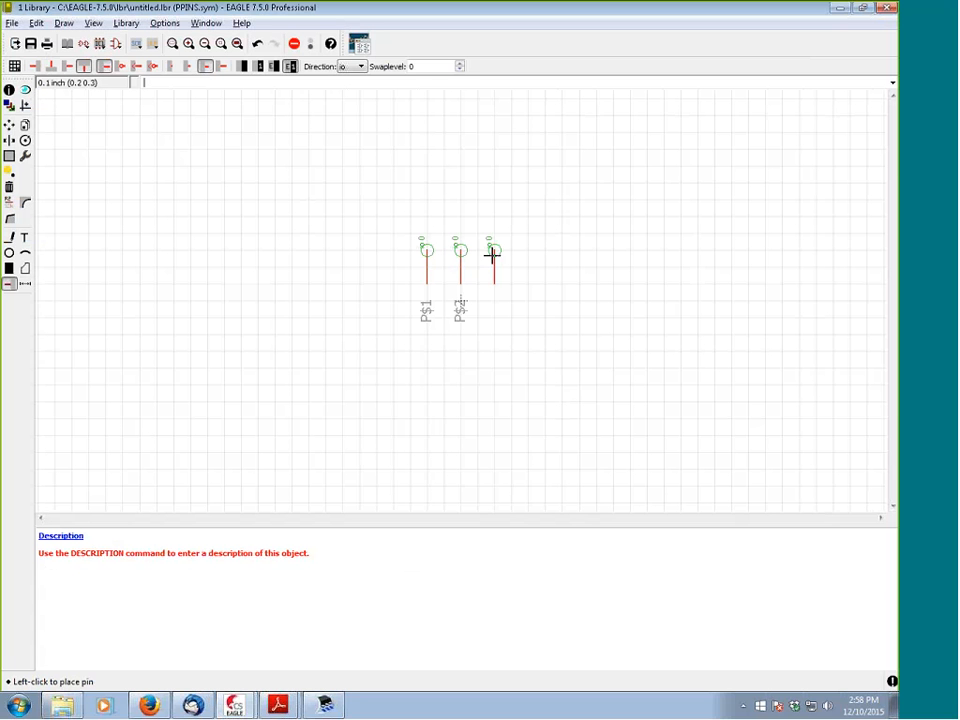
pyautogui.click(493, 252)
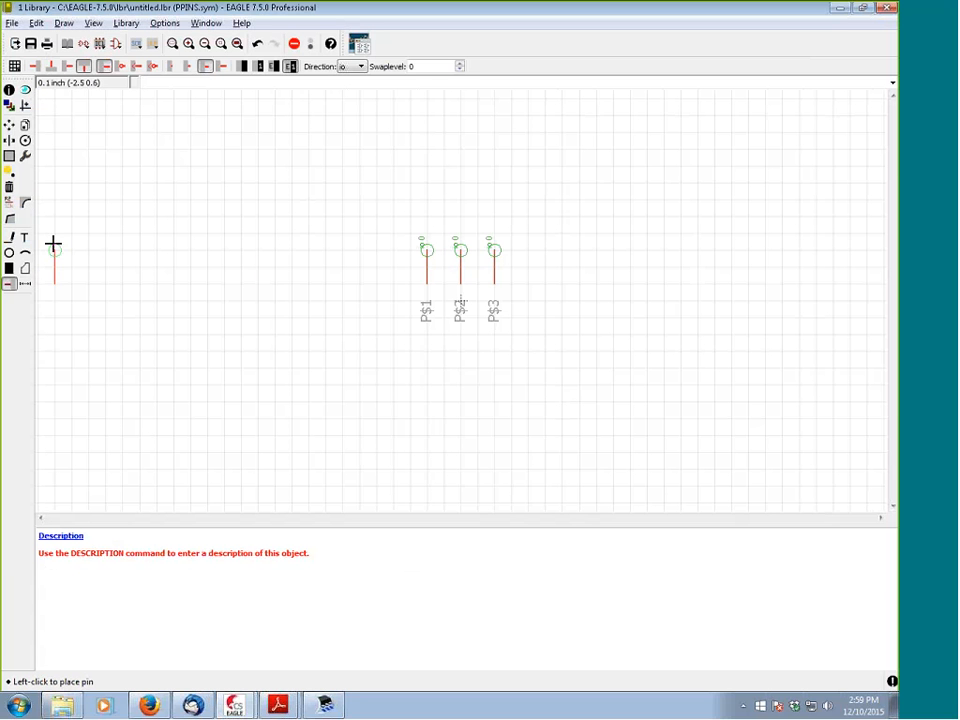
# Draw a rectangular outline about 0.6 by 0.3 inch on layer 94 Symbols, enclosing the pin names below the three pins
pyautogui.click(14, 236)
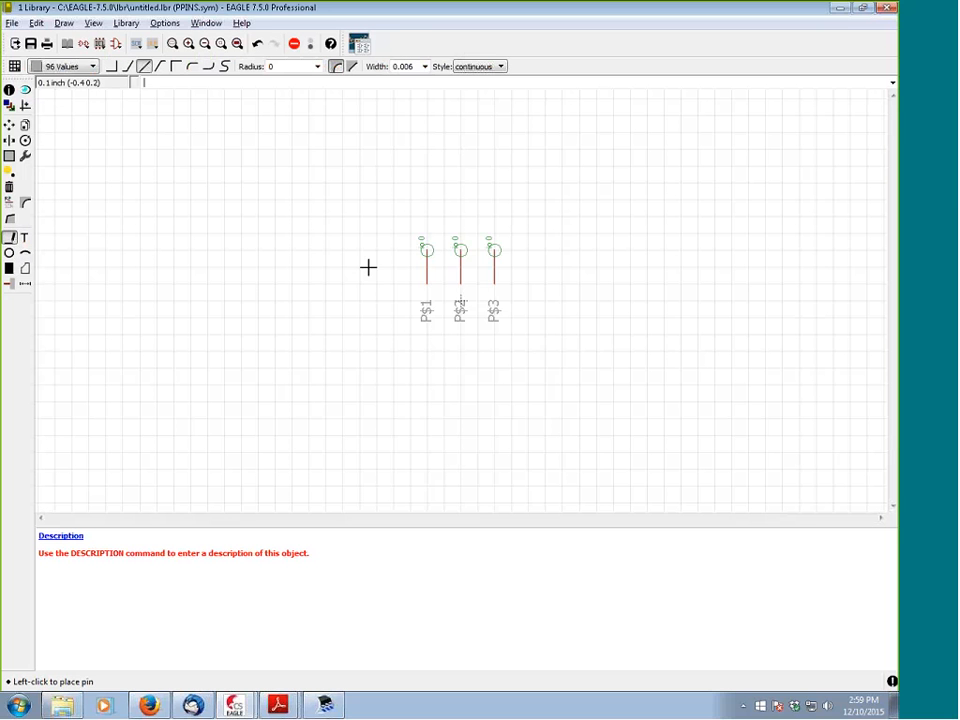
pyautogui.click(411, 283)
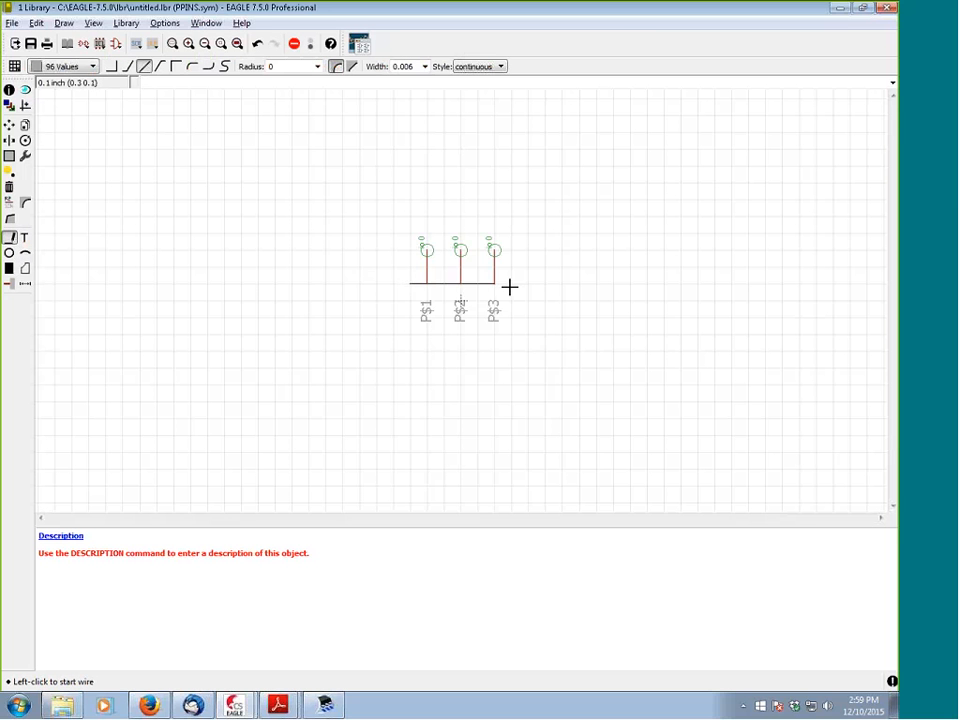
pyautogui.click(91, 66)
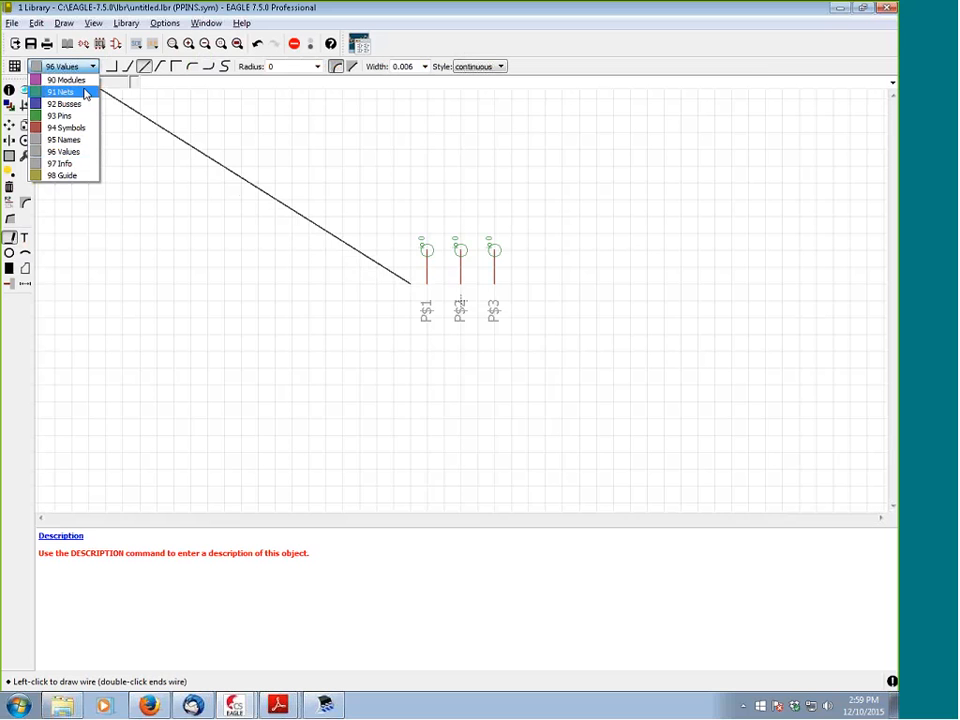
pyautogui.click(66, 127)
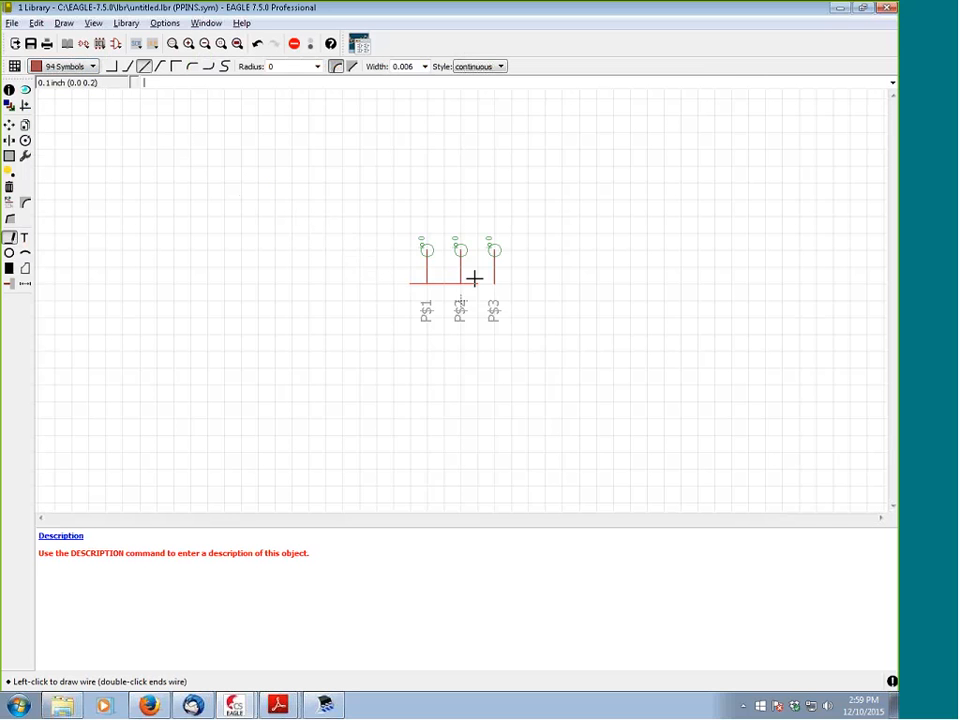
pyautogui.click(511, 283)
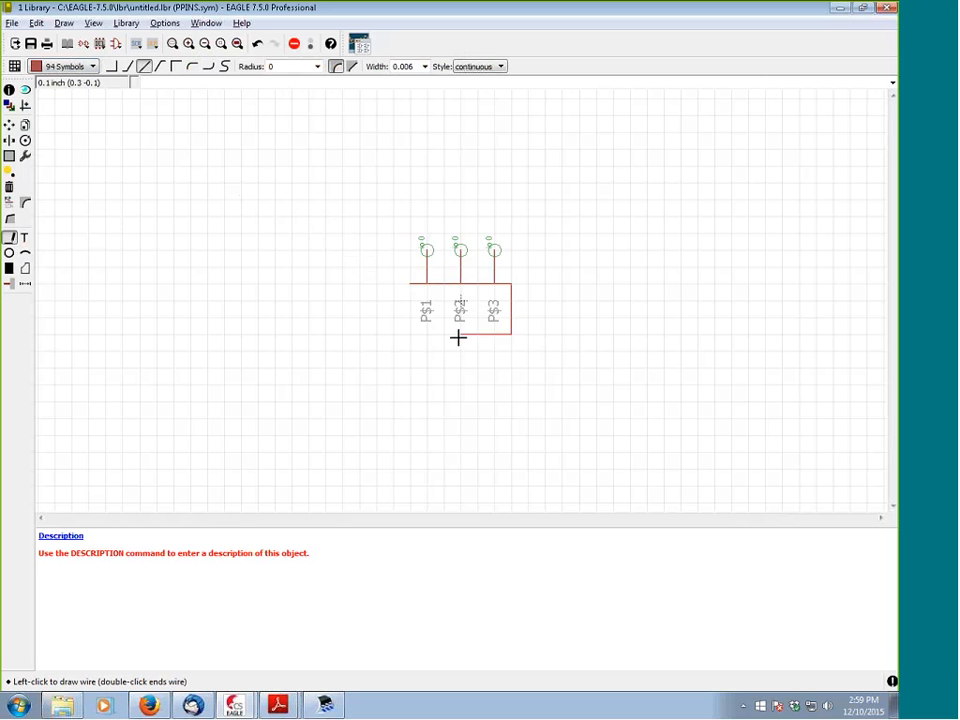
pyautogui.click(413, 336)
pyautogui.doubleClick(410, 284)
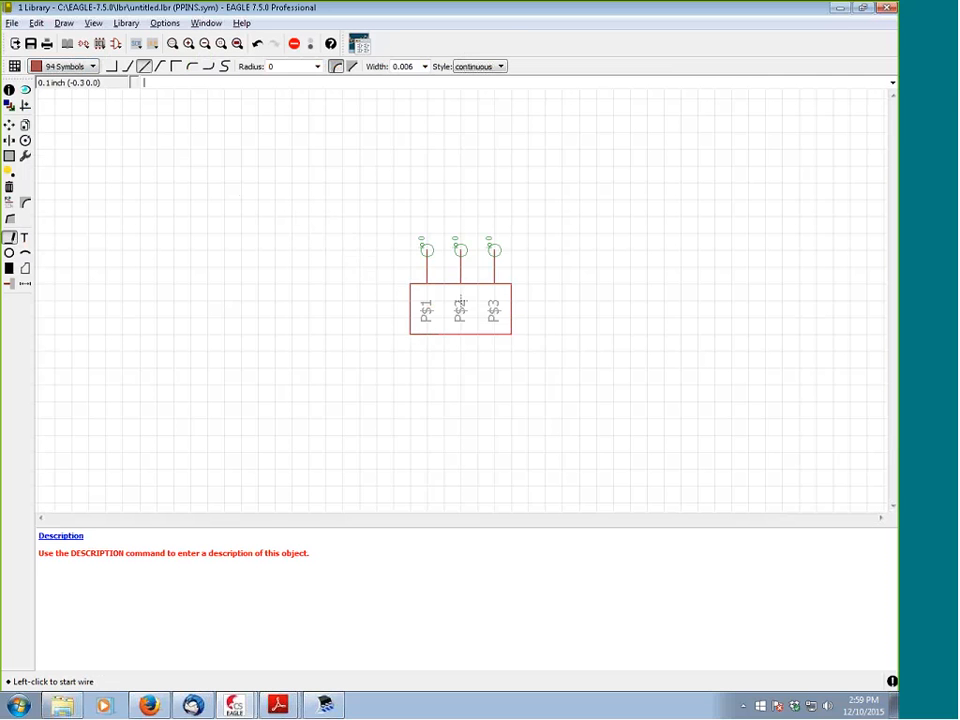
# Move the lower edge of the PPINS outline down 0.2 inch
pyautogui.click(9, 125)
pyautogui.click(452, 333)
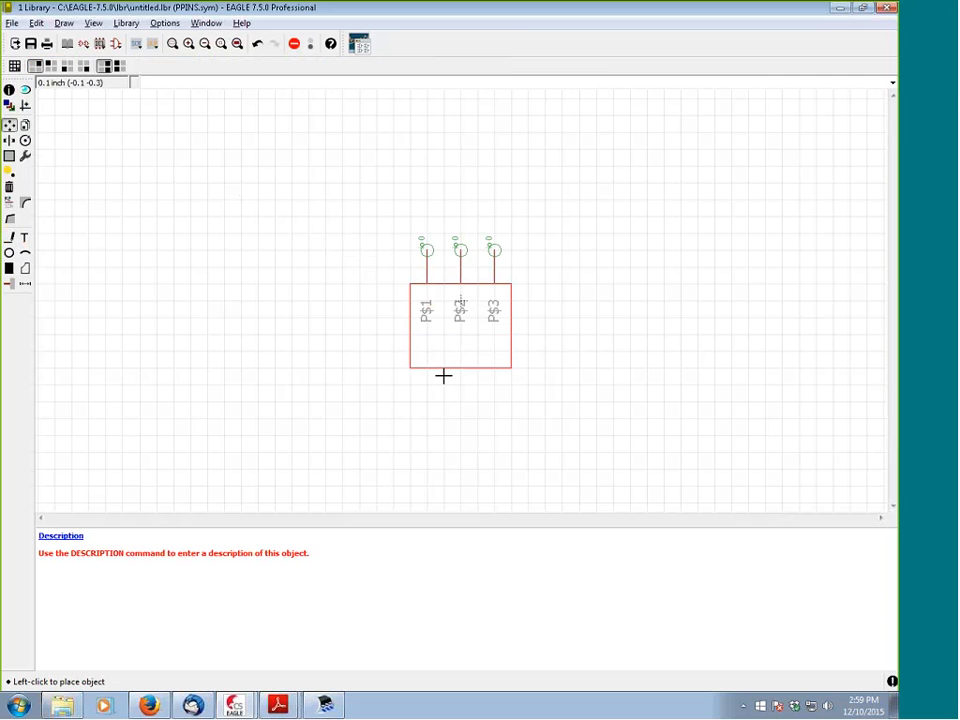
pyautogui.click(443, 376)
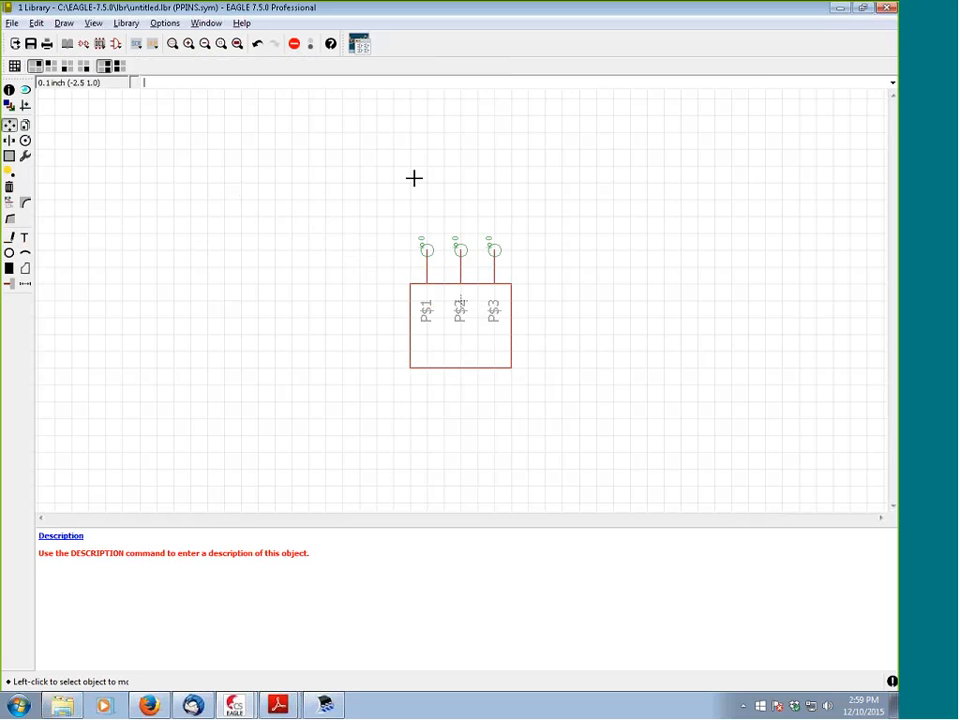
# Rename the first pin, at -0.2 0.3, as VCC1
pyautogui.click(9, 90)
pyautogui.click(427, 252)
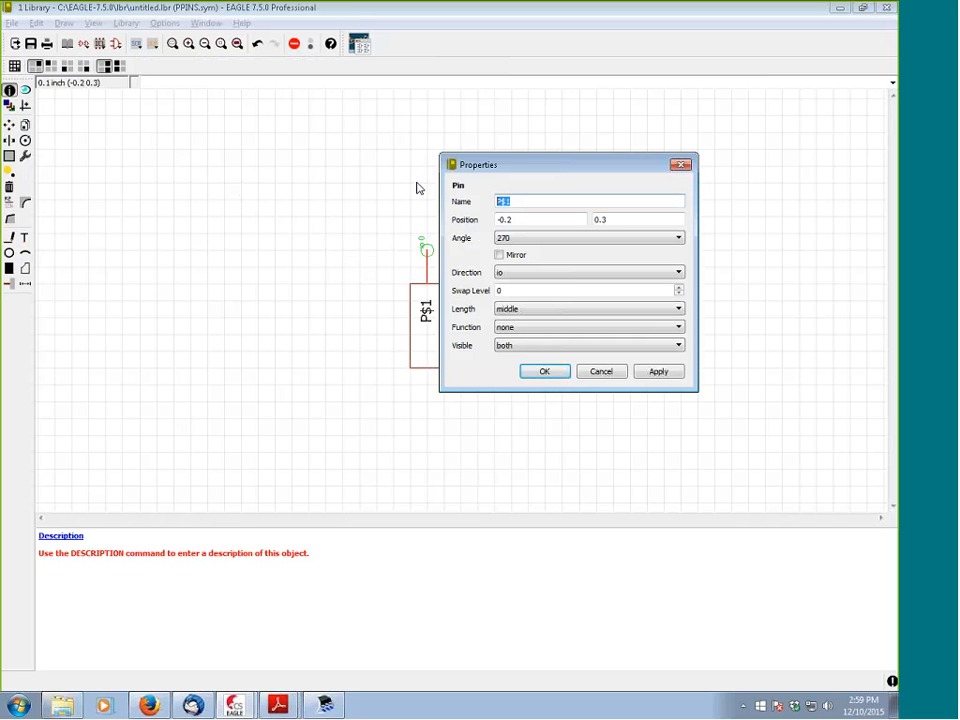
pyautogui.write('VCC1')
pyautogui.press('Return')
# Rename the middle pin as VCC2 and set its direction to pwr
pyautogui.click(462, 250)
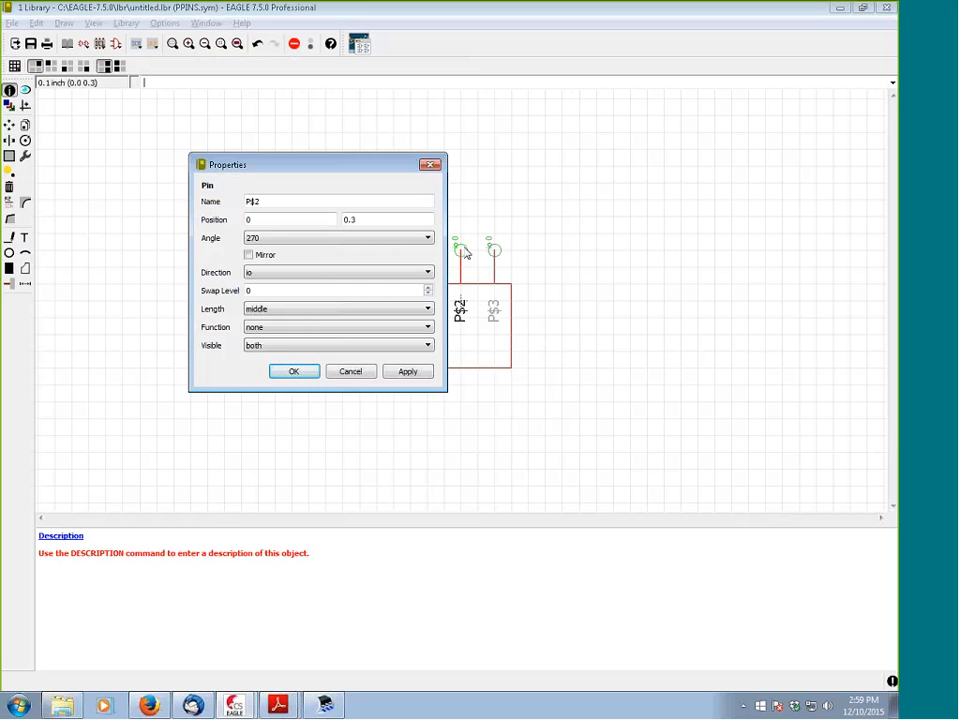
pyautogui.press('Return')
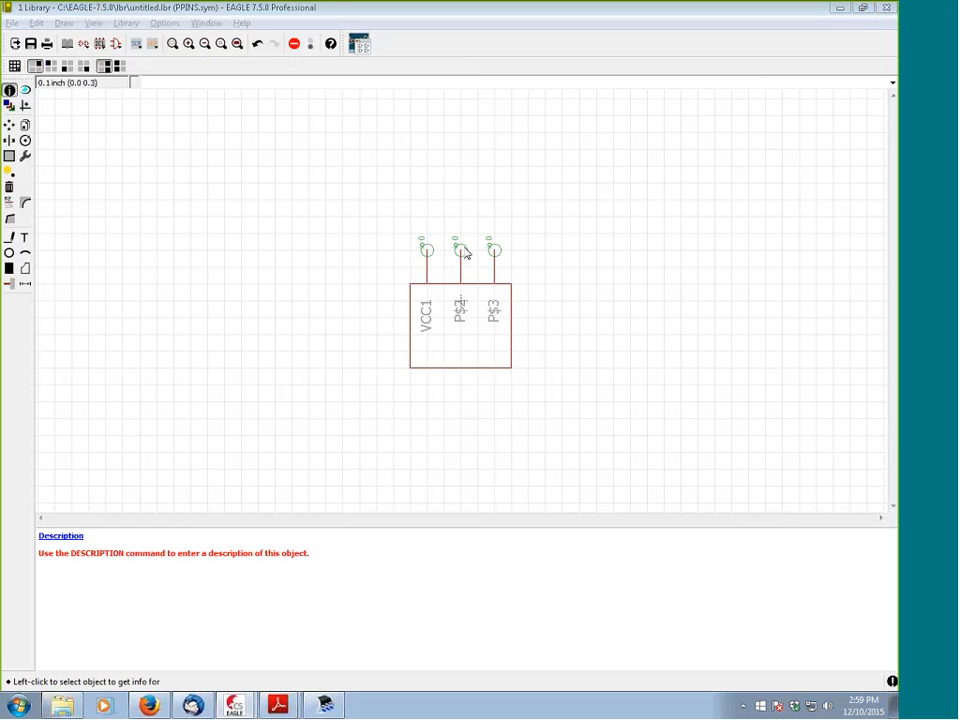
pyautogui.click(465, 253)
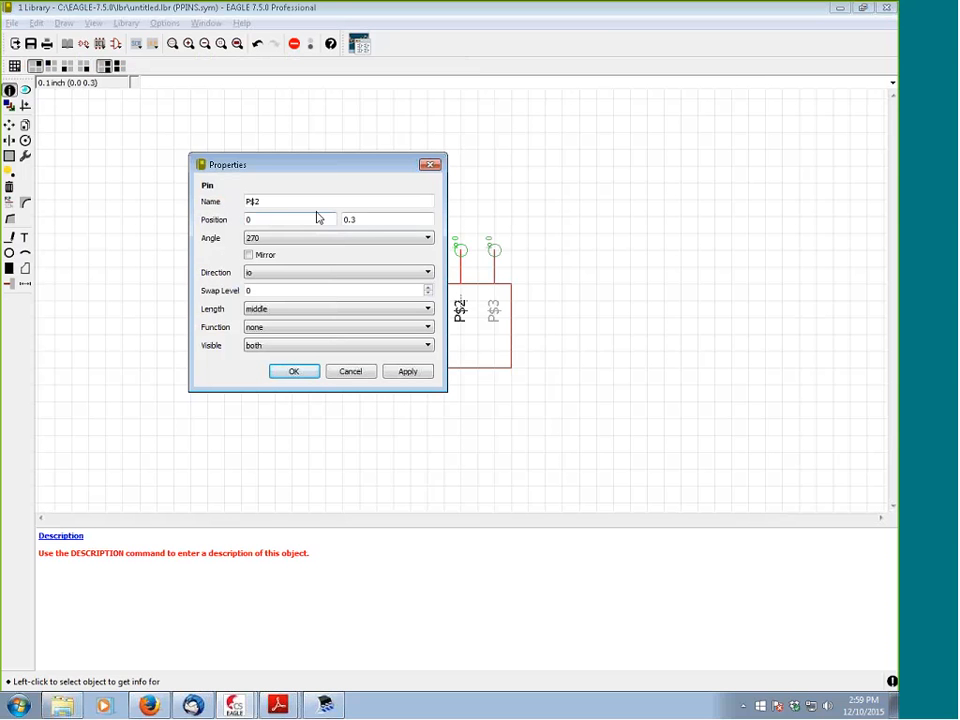
pyautogui.moveTo(301, 203); pyautogui.dragTo(164, 181)
pyautogui.write('CC2')
pyautogui.click(378, 273)
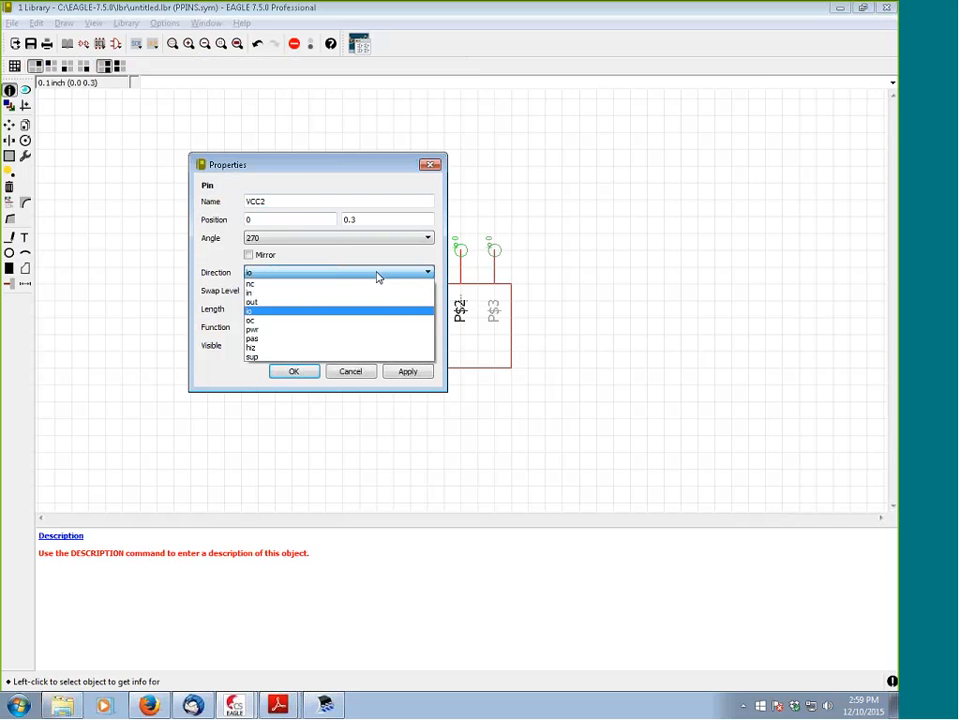
pyautogui.click(292, 333)
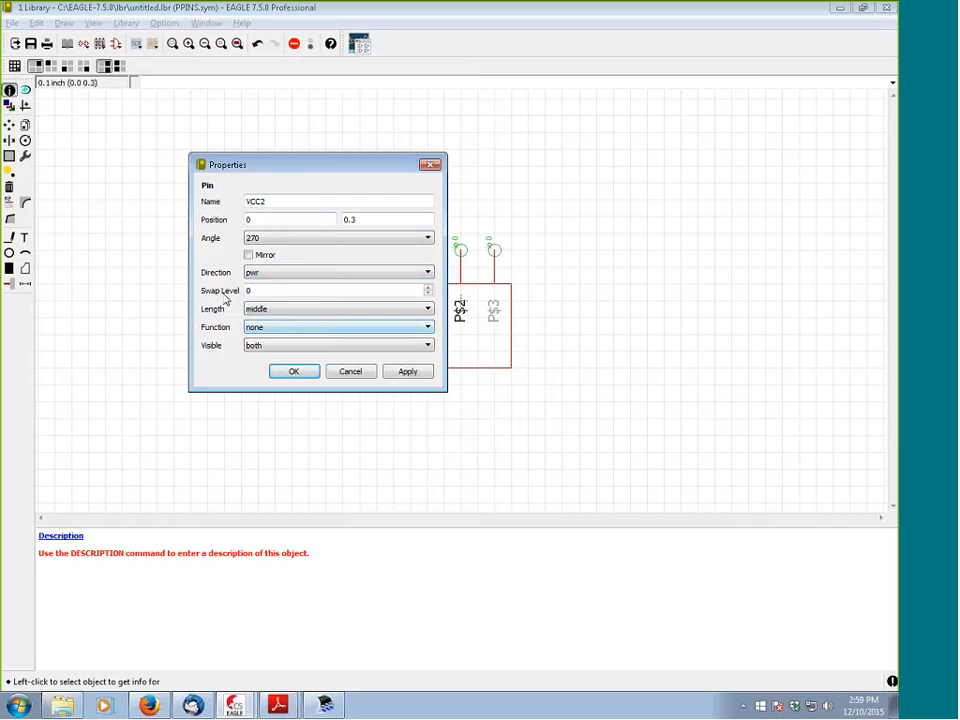
pyautogui.click(294, 371)
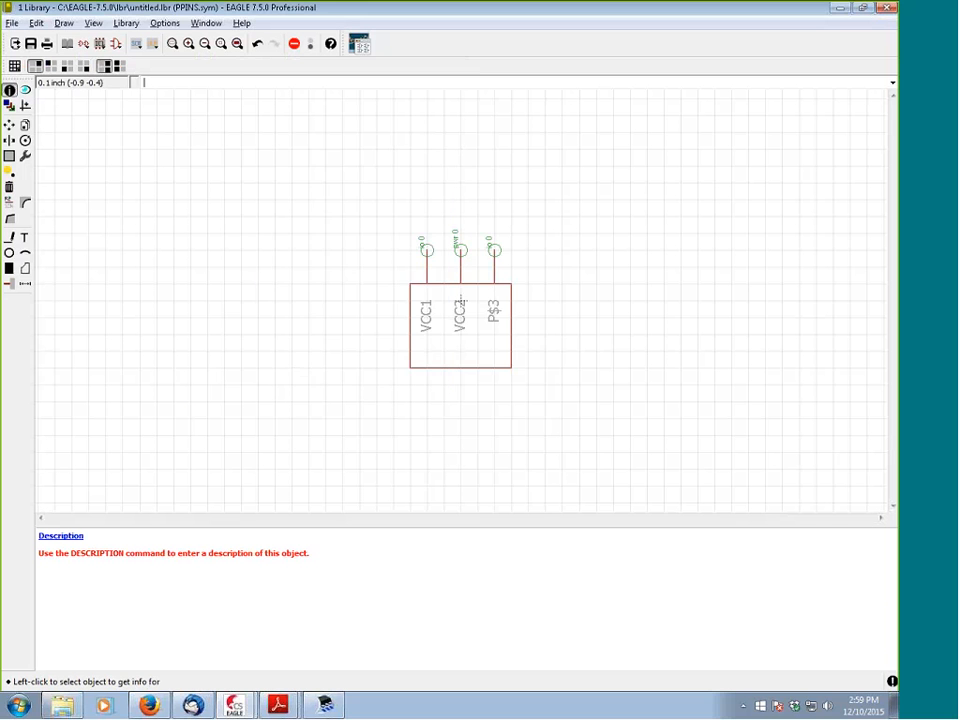
# Rename the third pin, P$3, as GND and set its direction to pwr
pyautogui.click(490, 250)
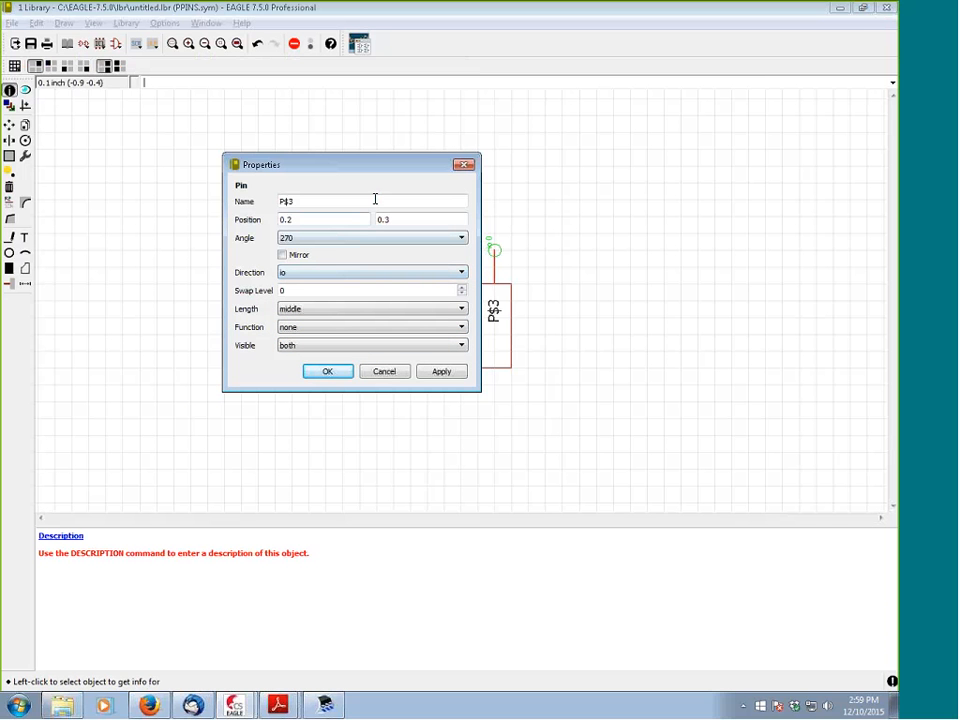
pyautogui.moveTo(375, 199); pyautogui.dragTo(152, 184)
pyautogui.write('GND')
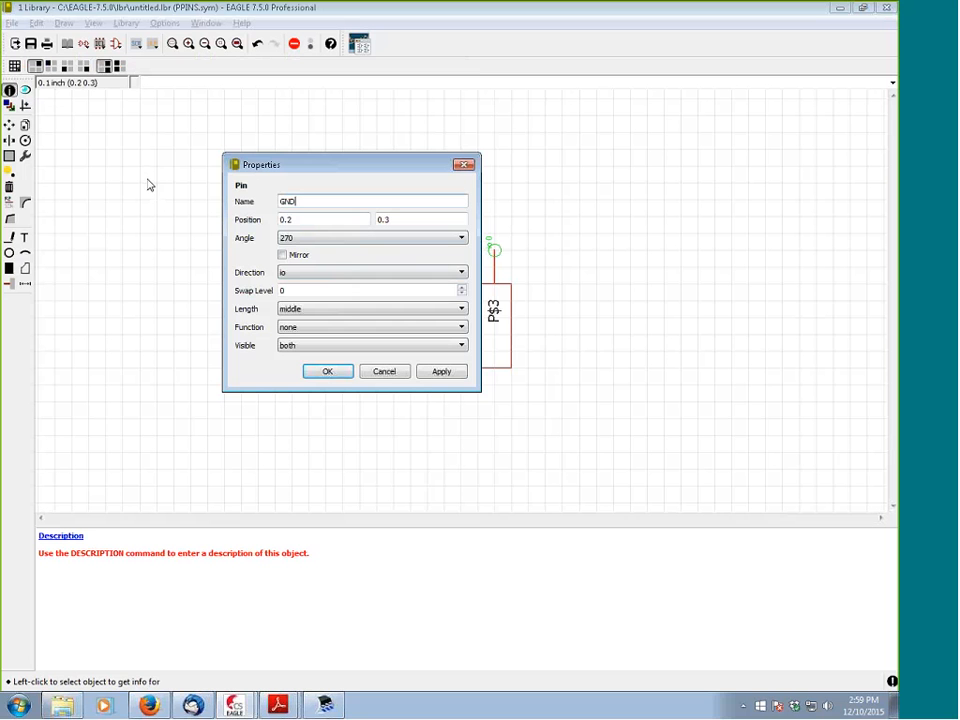
pyautogui.click(455, 272)
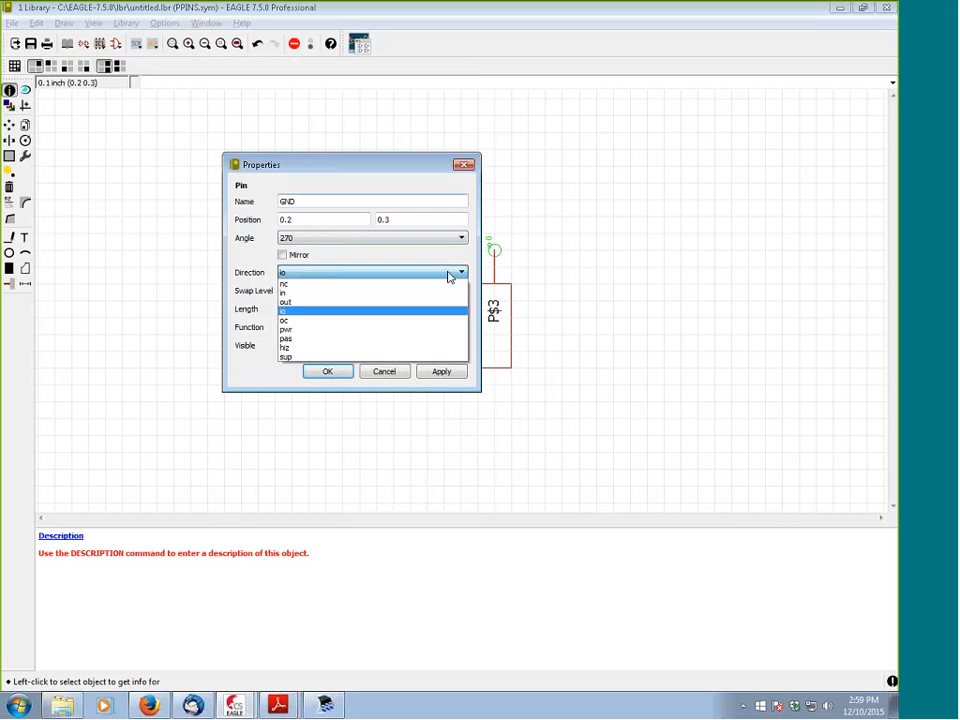
pyautogui.click(383, 328)
pyautogui.click(342, 370)
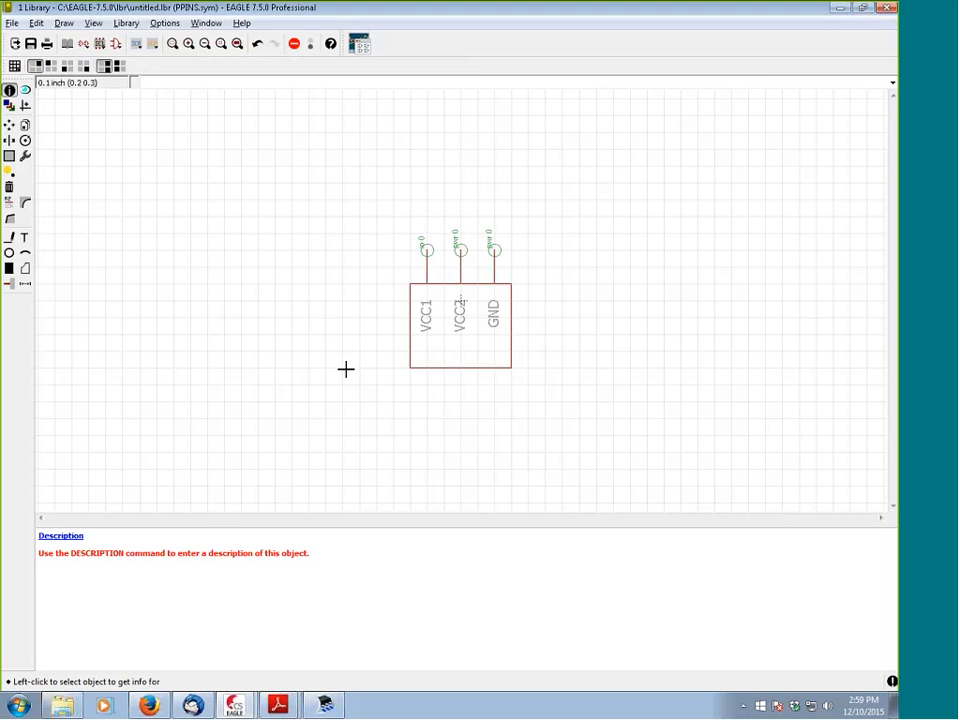
# Set the direction of the VCC1 pin to pwr
pyautogui.click(431, 254)
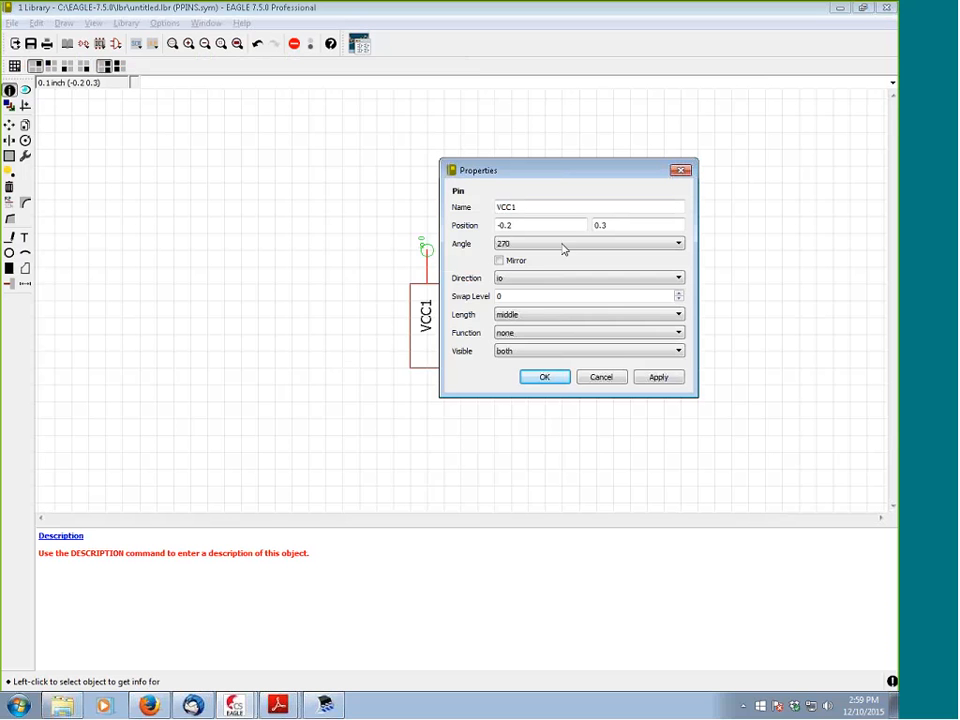
pyautogui.click(677, 278)
pyautogui.click(580, 336)
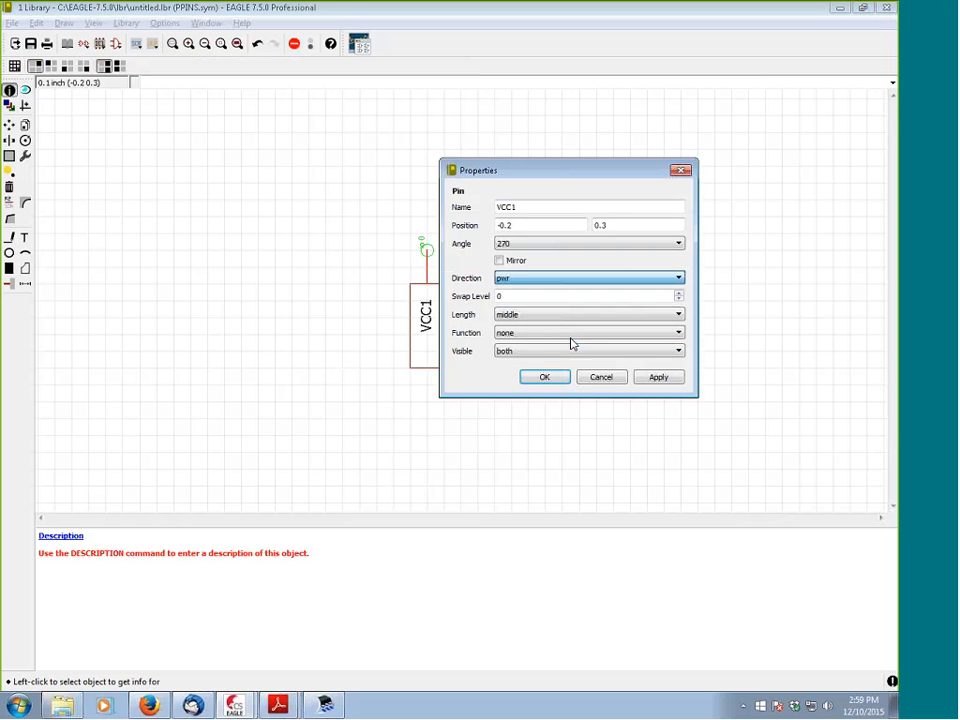
pyautogui.click(546, 377)
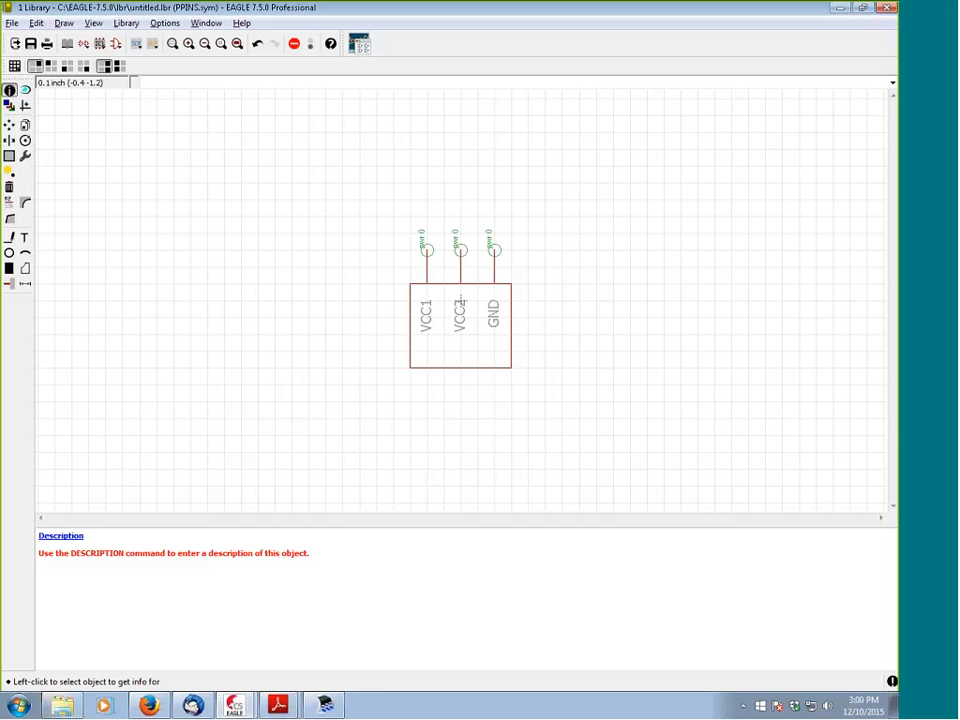
# Switch to l293.pdf in Adobe Reader, examine how VCC1 and VCC2 are used in the block diagram, and return to the EAGLE library editor
pyautogui.click(278, 705)
pyautogui.click(265, 672)
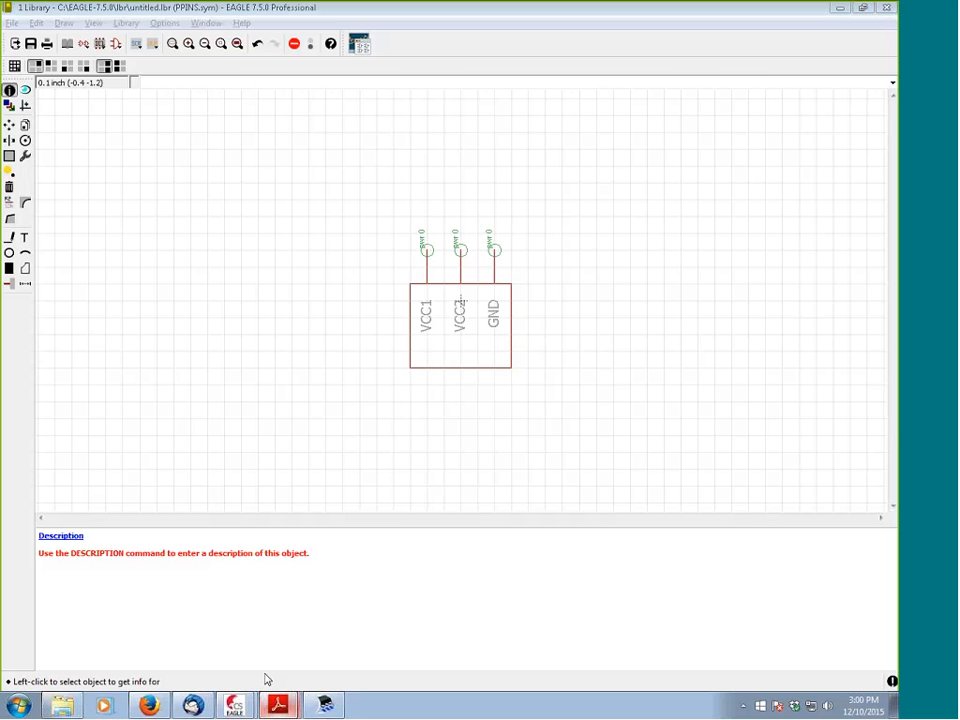
pyautogui.scroll(10, 433, 530)
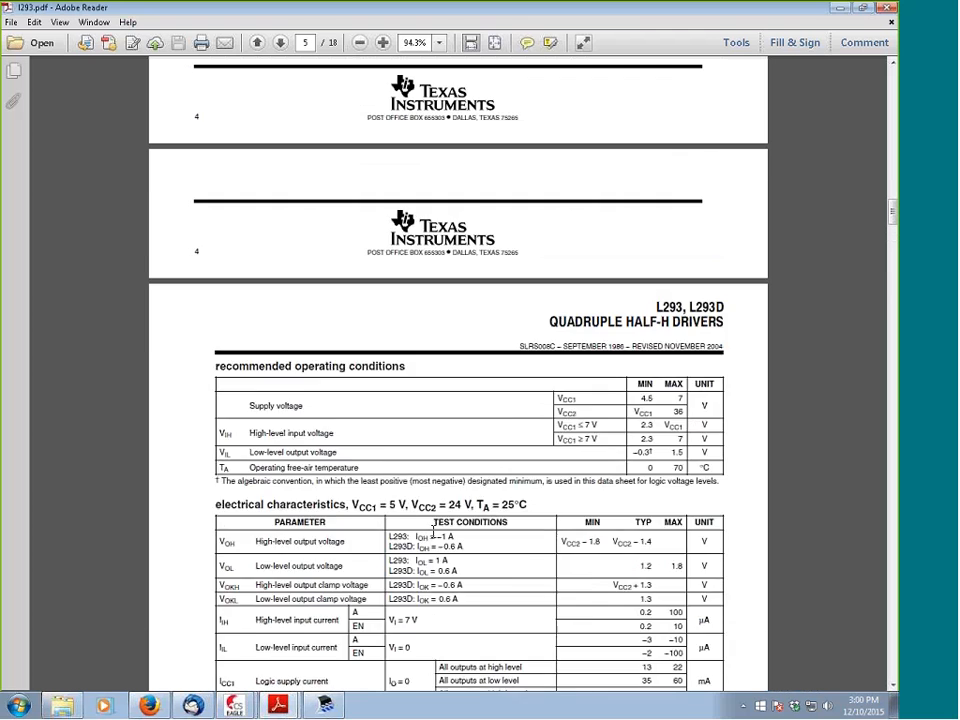
pyautogui.scroll(5, 433, 530)
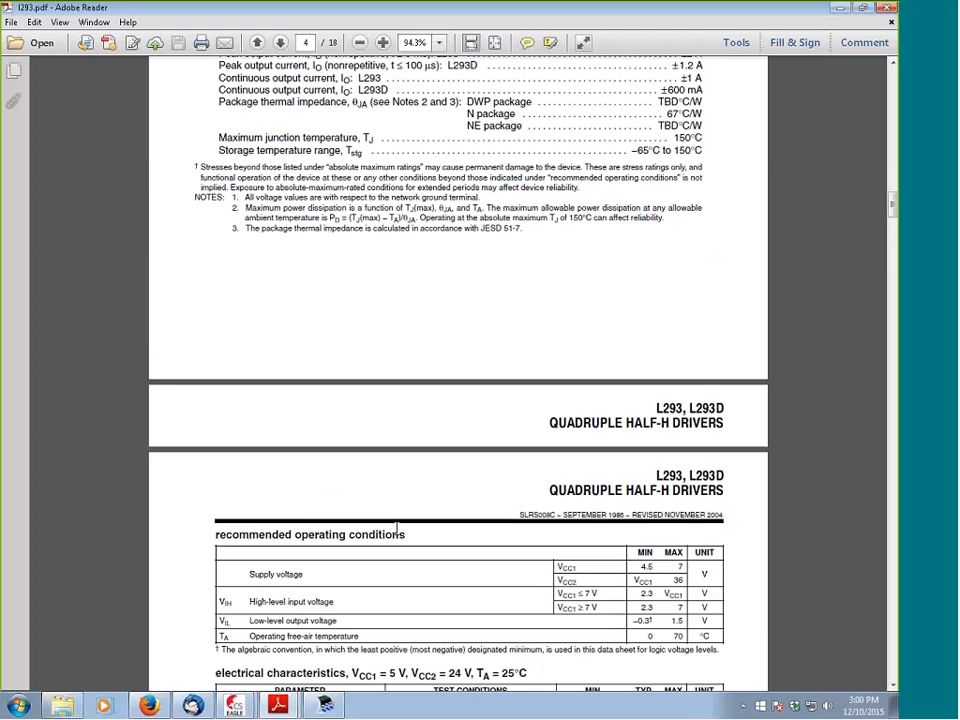
pyautogui.scroll(8, 397, 530)
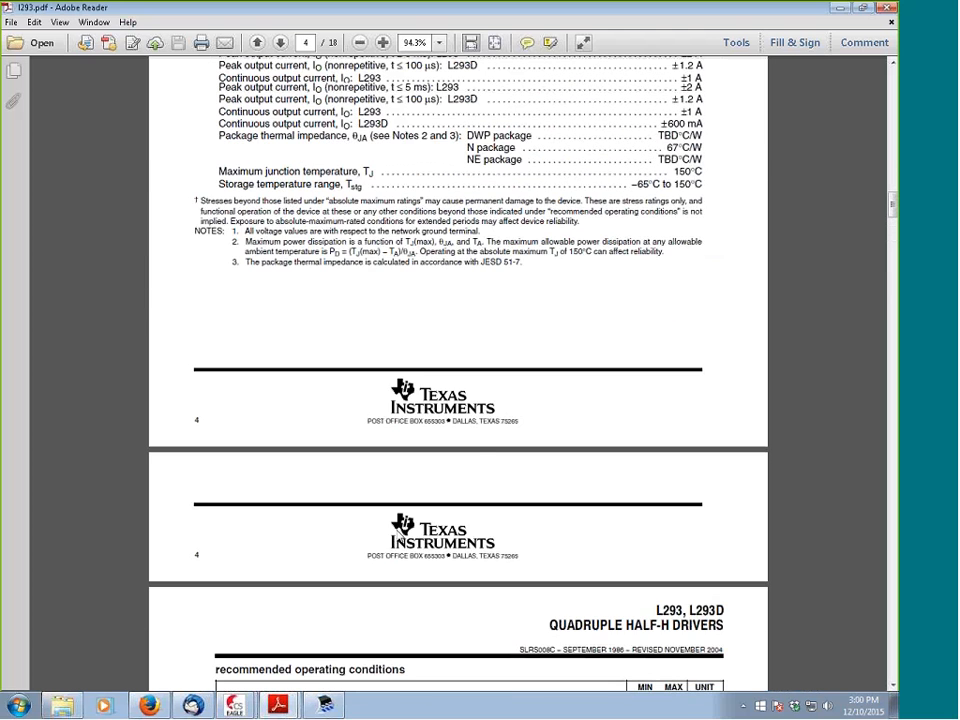
pyautogui.scroll(15, 397, 530)
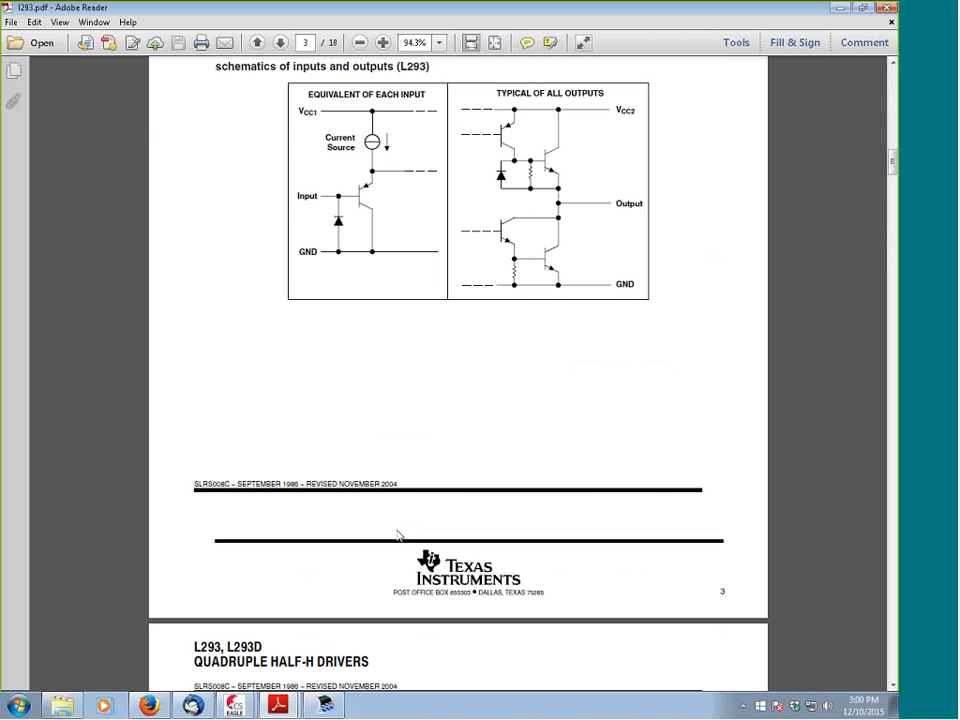
pyautogui.scroll(4, 397, 535)
pyautogui.scroll(12, 397, 535)
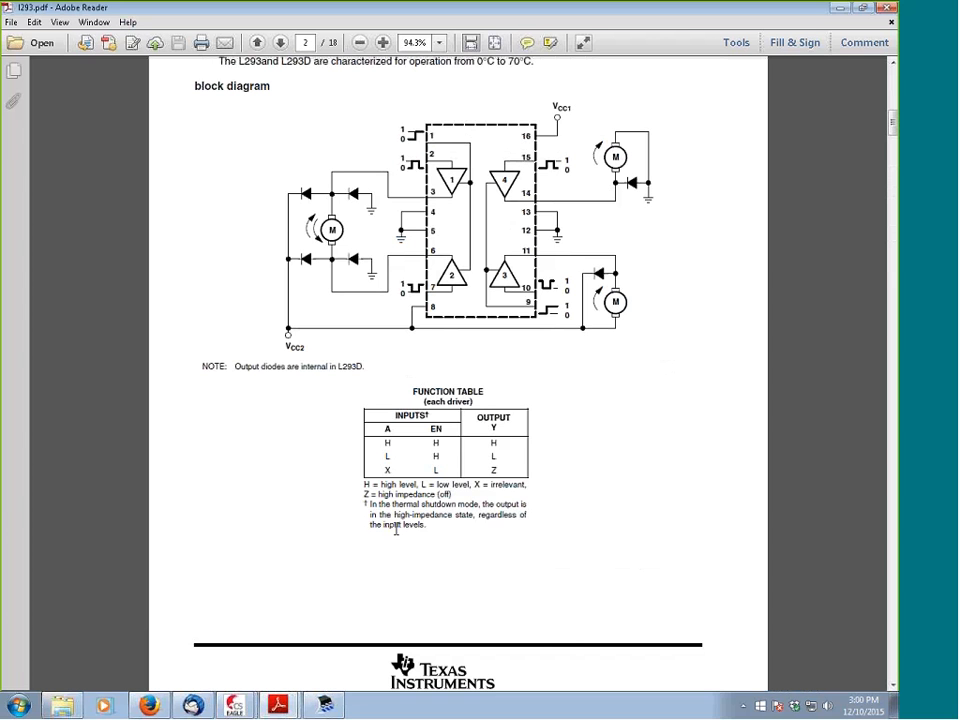
pyautogui.click(836, 11)
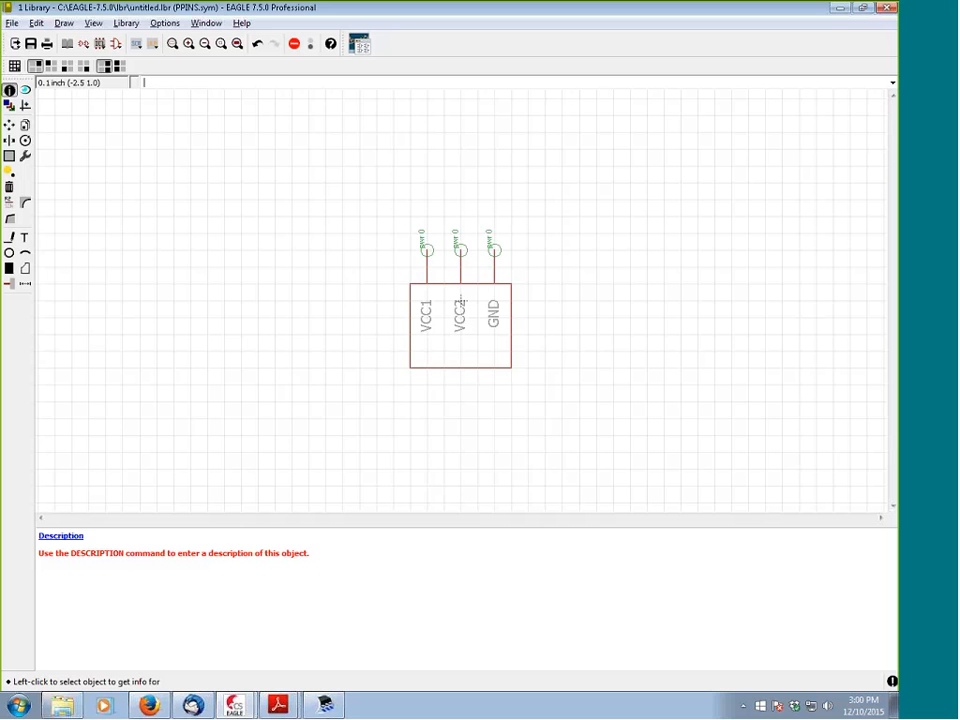
# Rename the VCC2 pin as VCC2(MOT) and the VCC1 pin as VCC1(LOG)
pyautogui.click(461, 249)
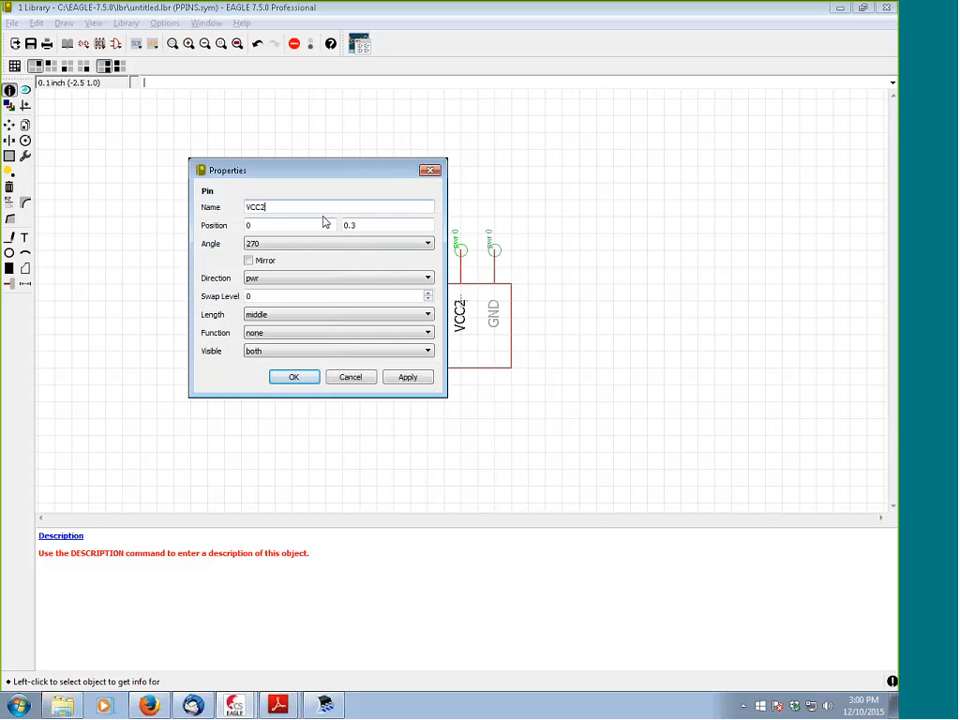
pyautogui.write('1MOT)')
pyautogui.press('Return')
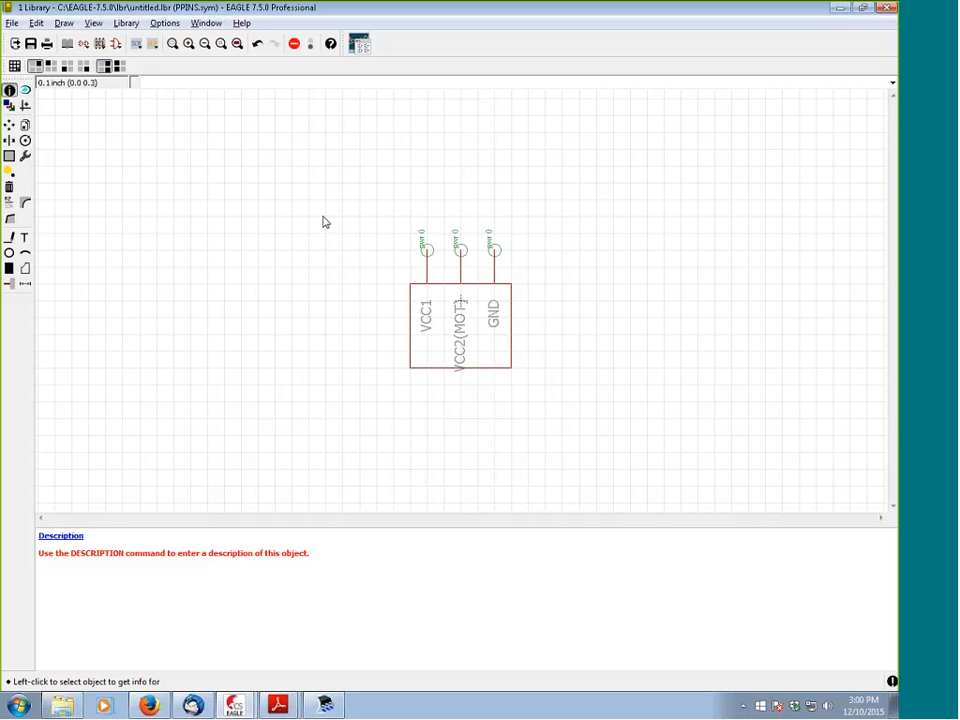
pyautogui.click(428, 246)
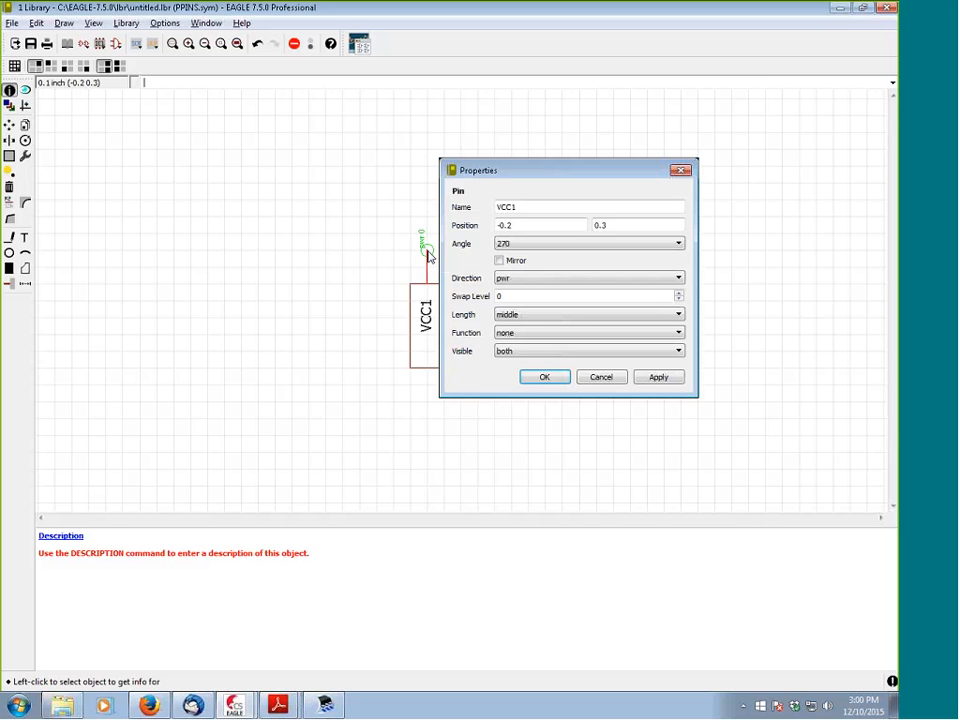
pyautogui.click(521, 209)
pyautogui.write('(LOG')
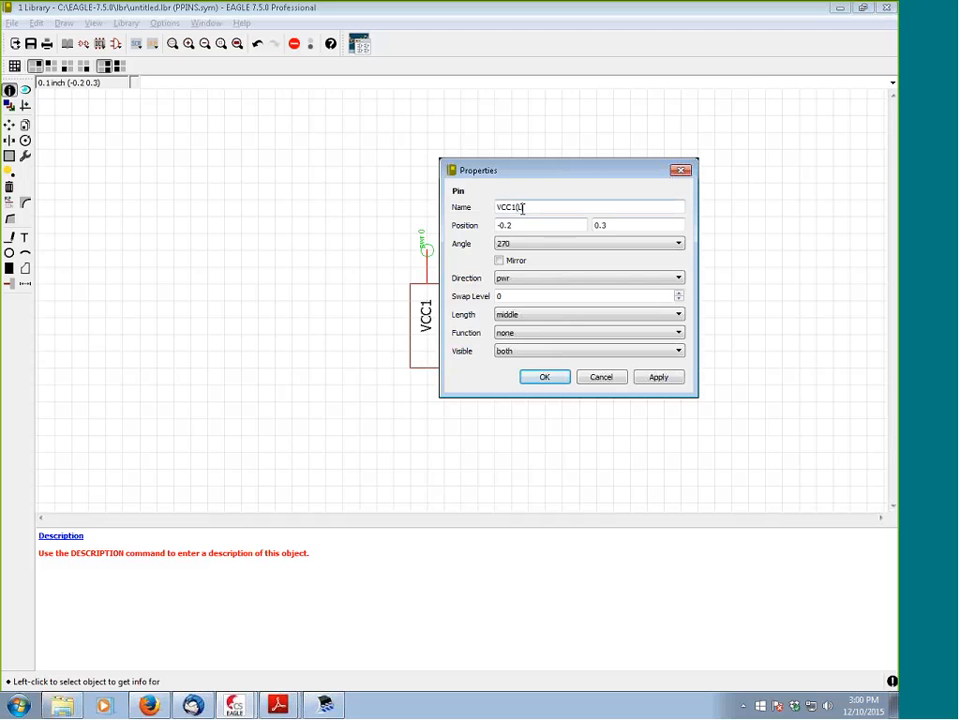
pyautogui.write(')')
pyautogui.press('Return')
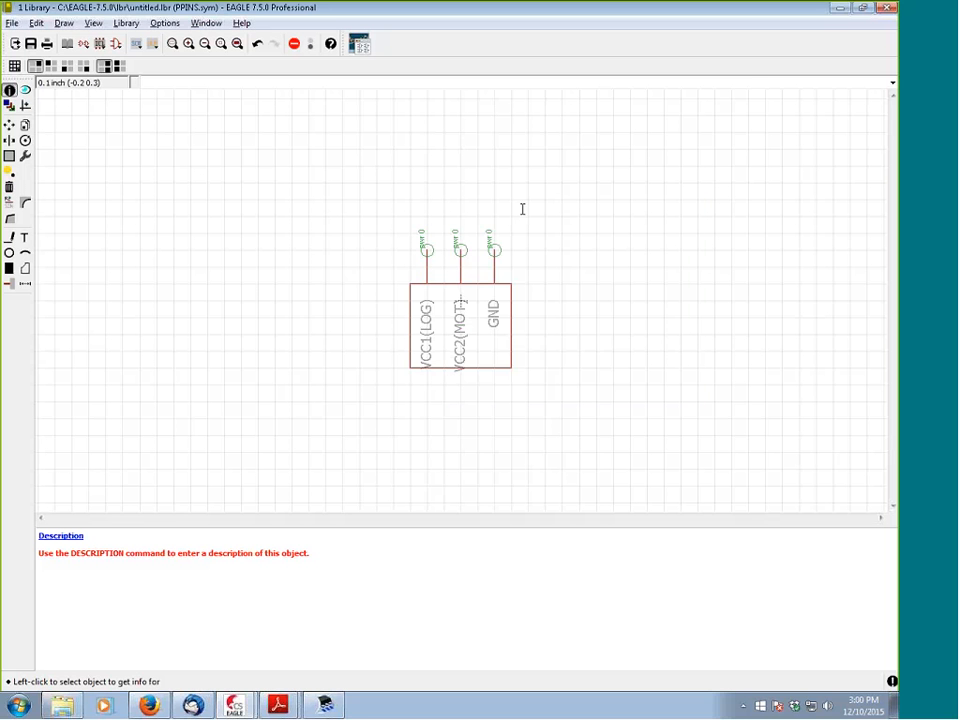
# Move the lower edge of the outline down another 0.1 inch so it encloses the longer pin names
pyautogui.press('F7')
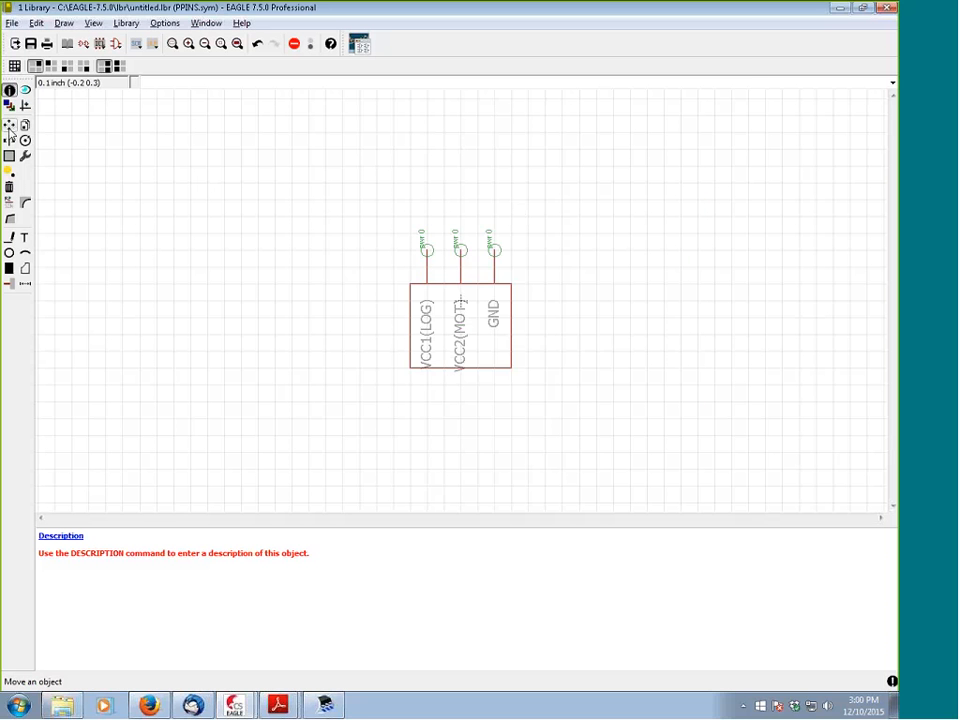
pyautogui.click(482, 380)
pyautogui.click(435, 395)
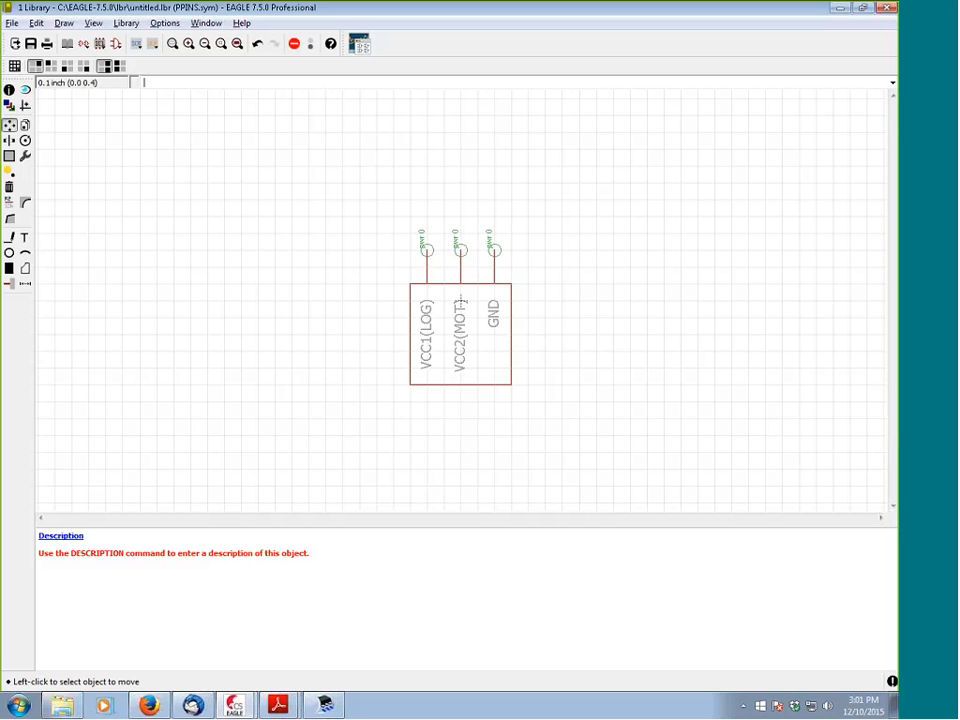
# Check the library's list of symbols and reopen the PPINS symbol
pyautogui.click(117, 45)
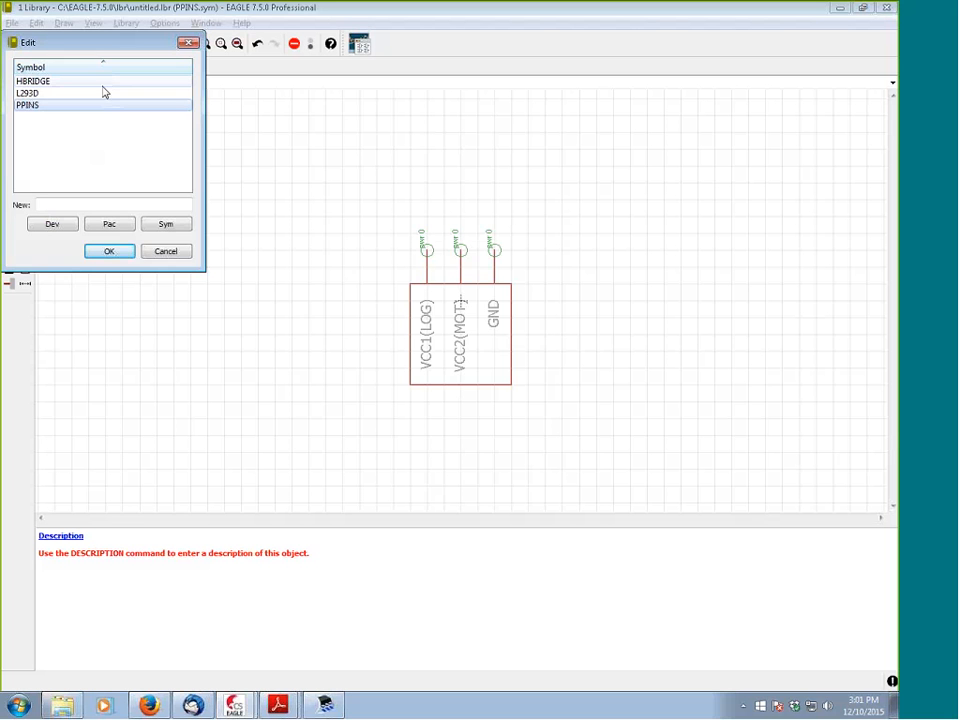
pyautogui.click(108, 252)
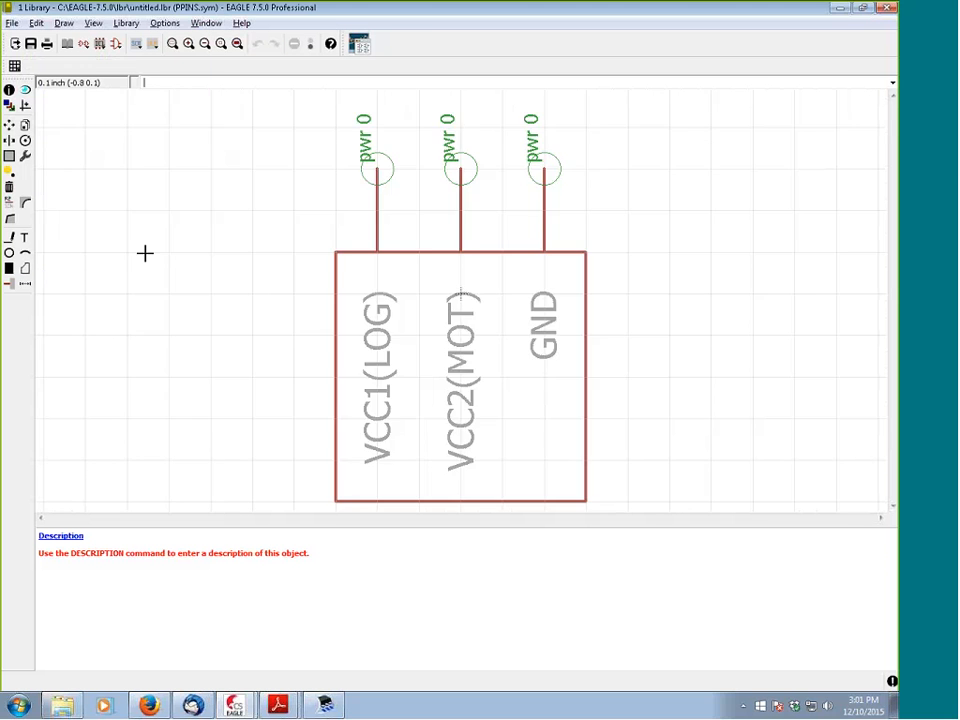
pyautogui.scroll(-3, 458, 257)
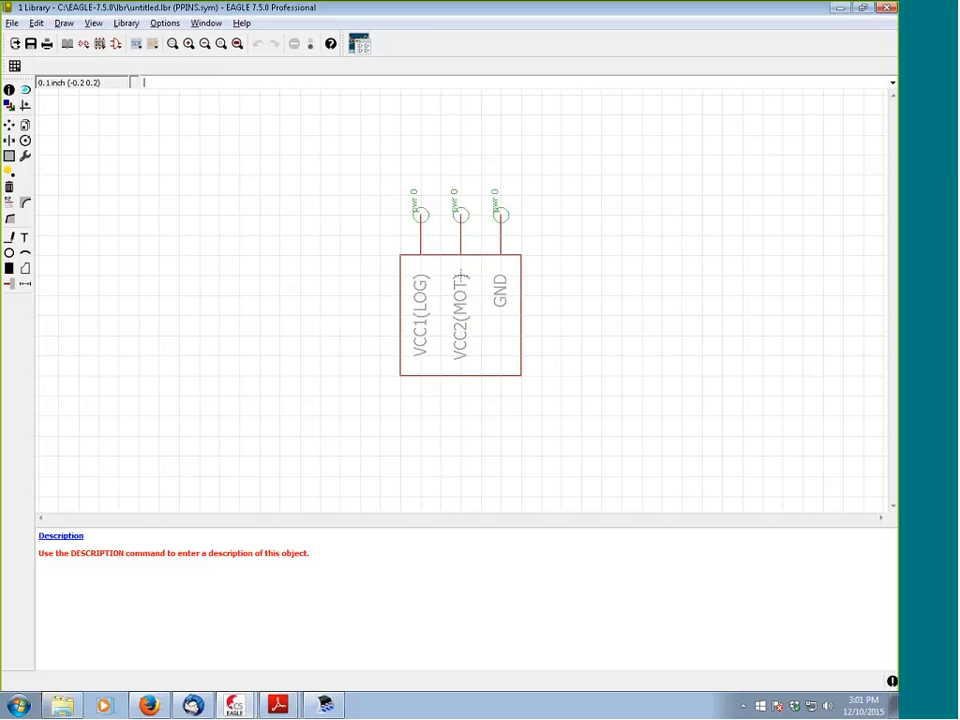
# Run the set_name_value.ulp script to add the >NAME and >VALUE placeholders to the PPINS symbol
pyautogui.click(153, 43)
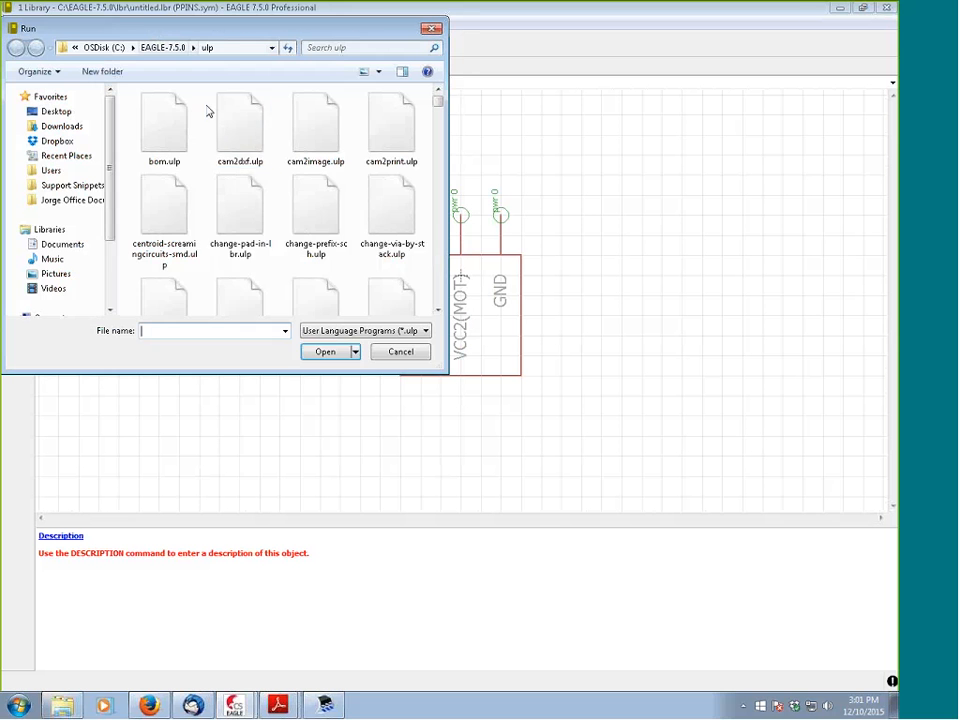
pyautogui.click(250, 221)
pyautogui.press('s')
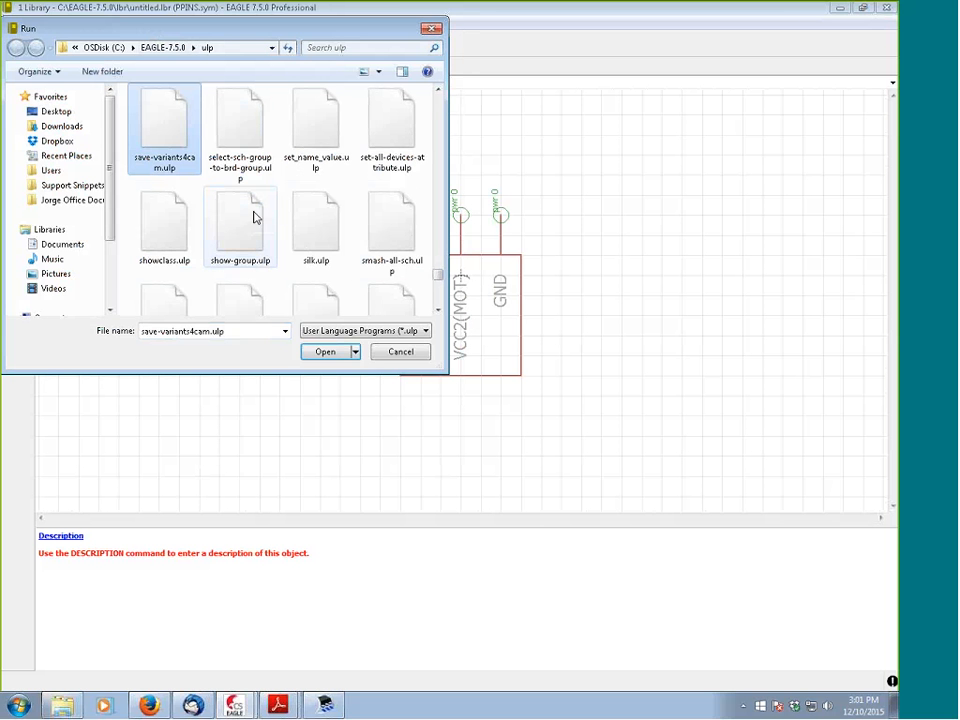
pyautogui.doubleClick(309, 135)
# Move the >VALUE and >NAME texts below the symbol outline, with >NAME directly above >VALUE
pyautogui.click(9, 125)
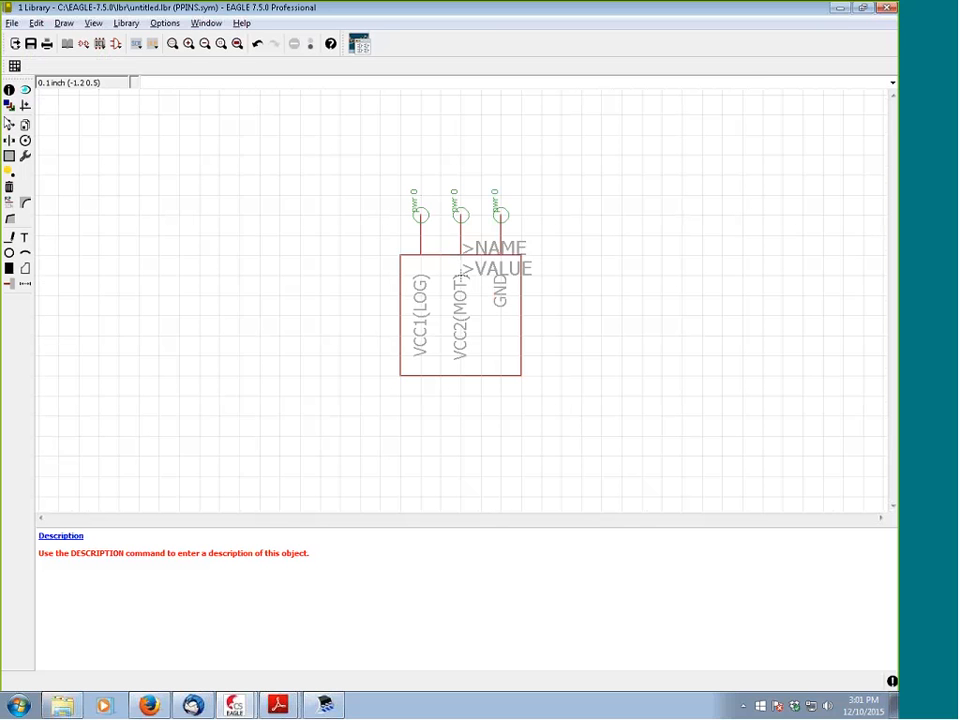
pyautogui.click(446, 283)
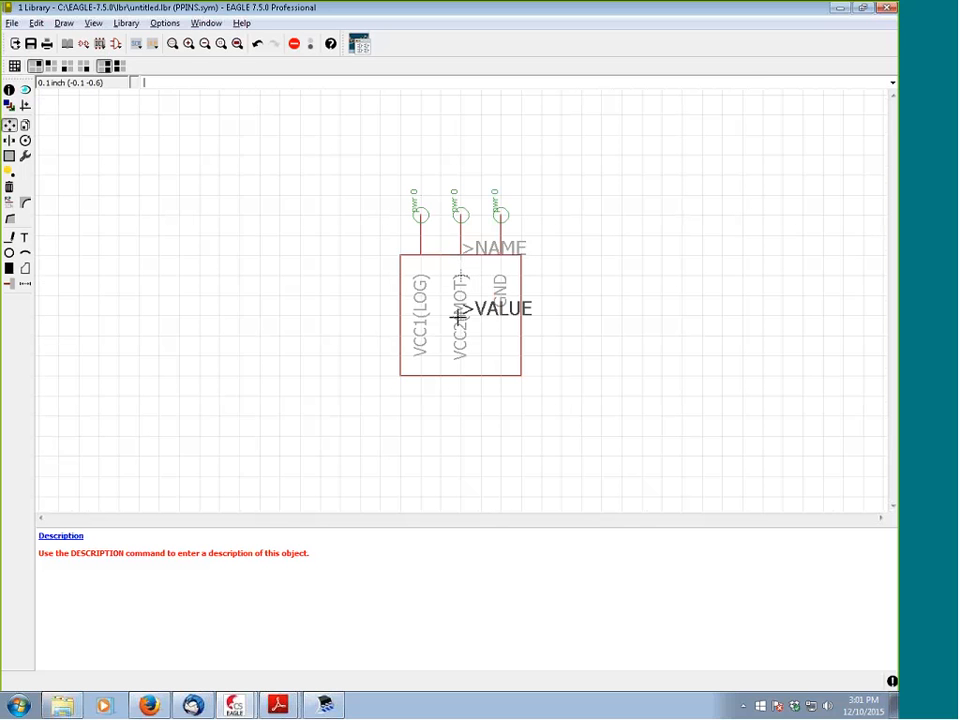
pyautogui.click(416, 436)
pyautogui.click(455, 248)
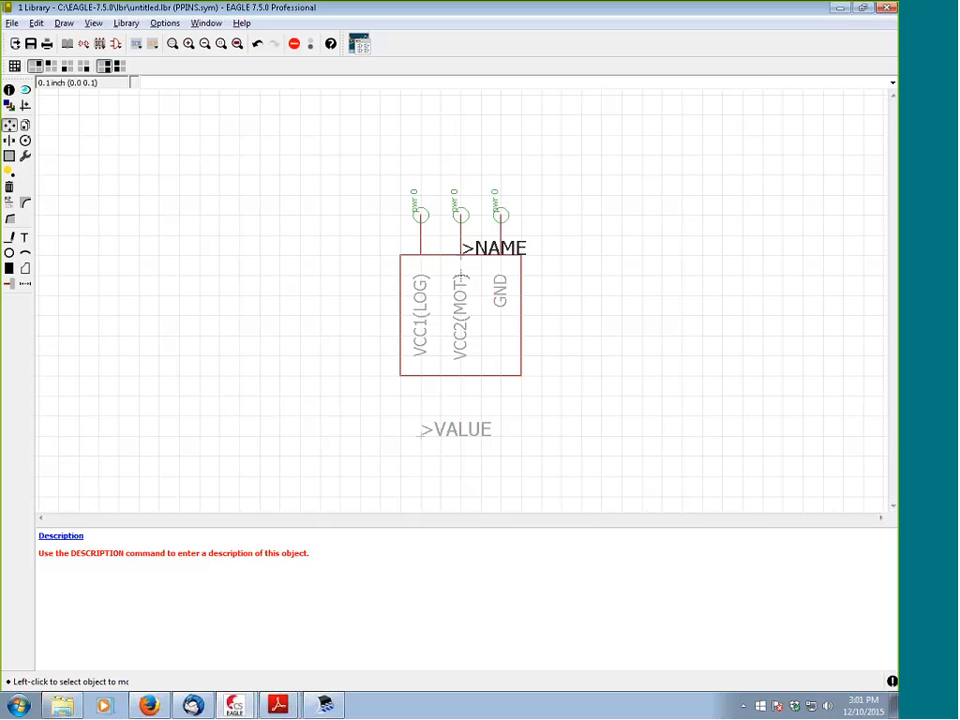
pyautogui.click(463, 252)
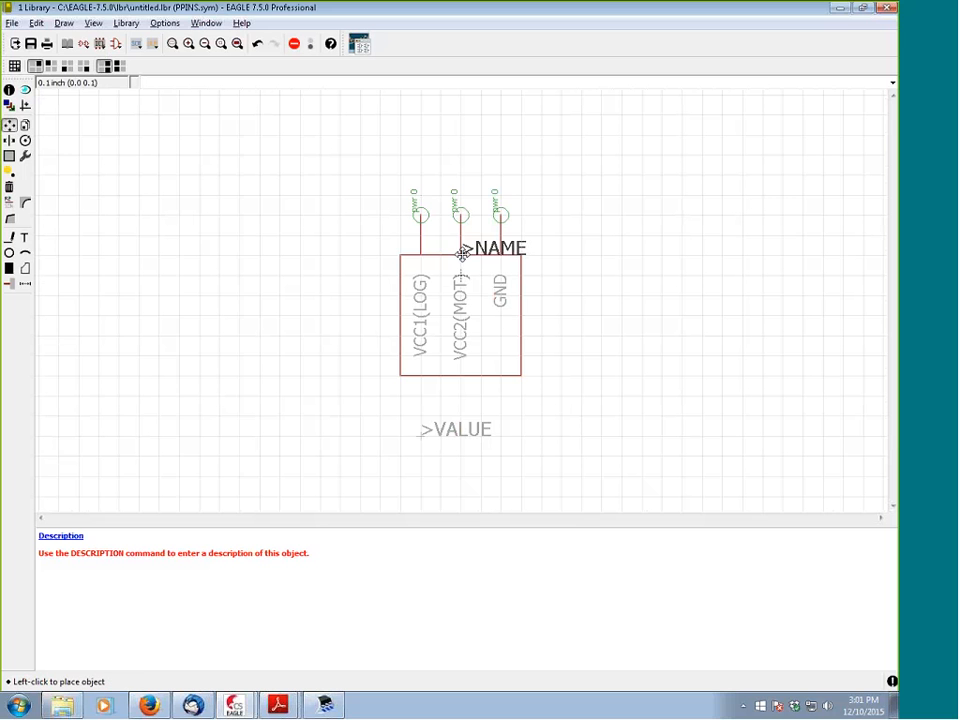
pyautogui.click(412, 417)
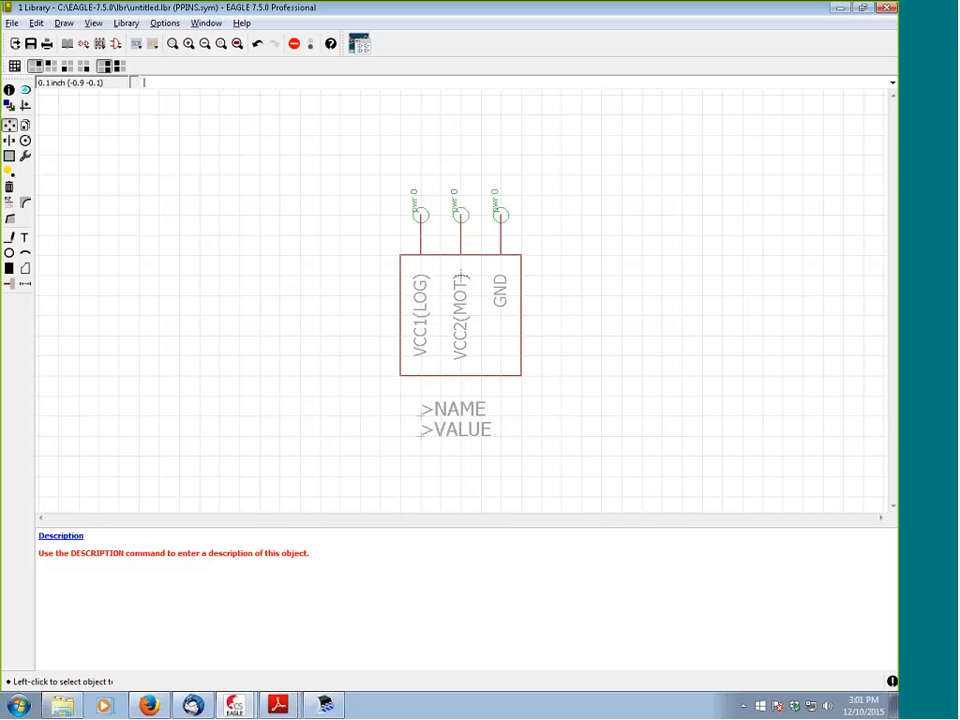
# Create a new device named MYL293D in the library
pyautogui.click(83, 43)
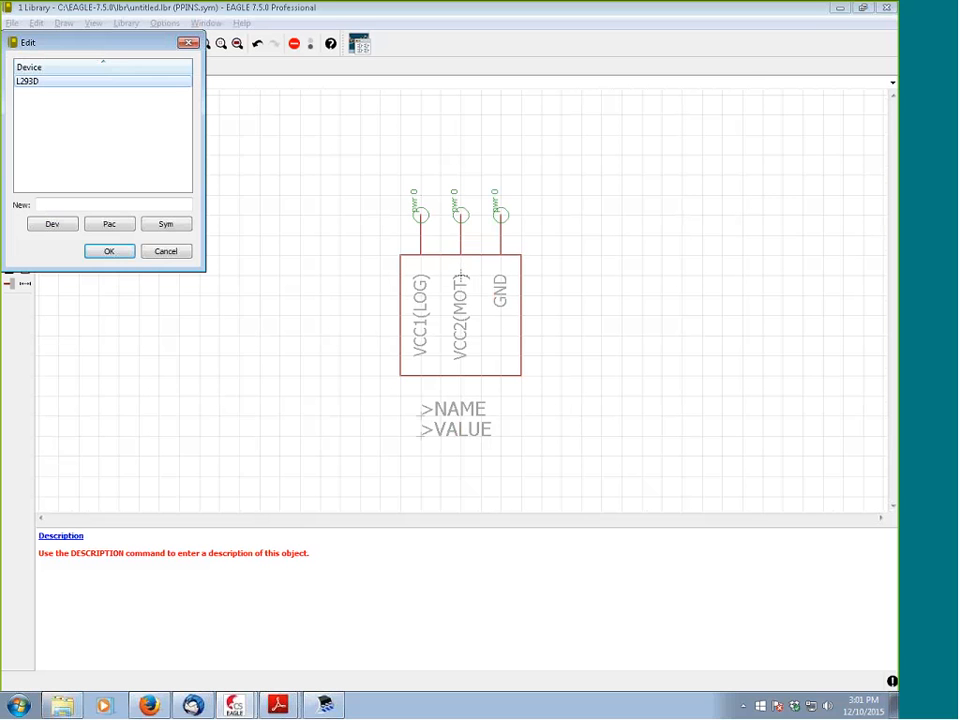
pyautogui.click(116, 204)
pyautogui.write('MYL')
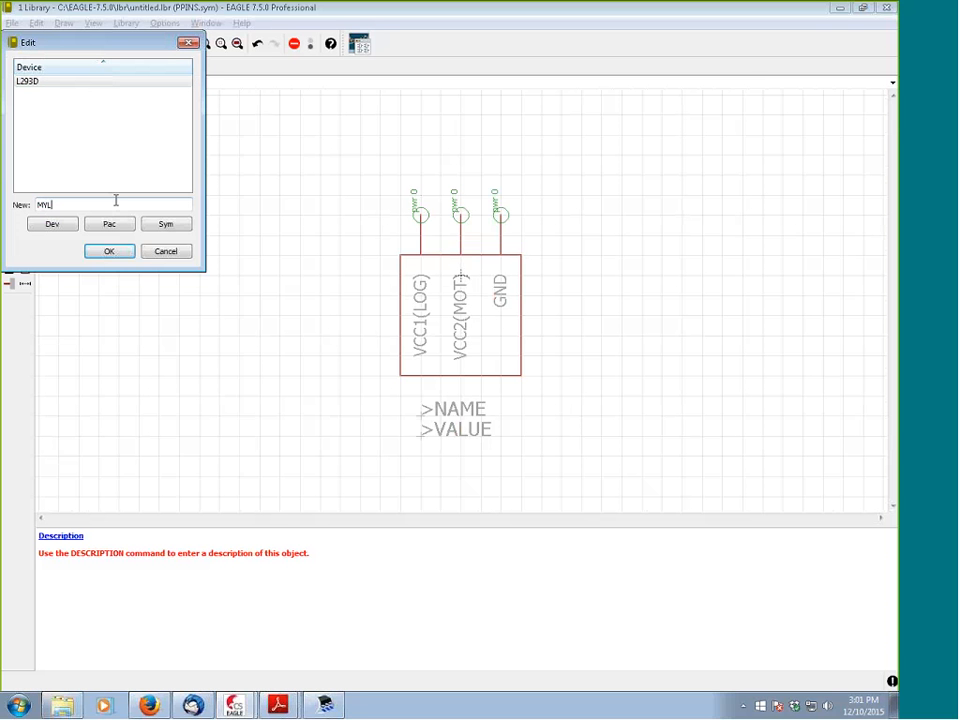
pyautogui.write('293D')
pyautogui.click(109, 251)
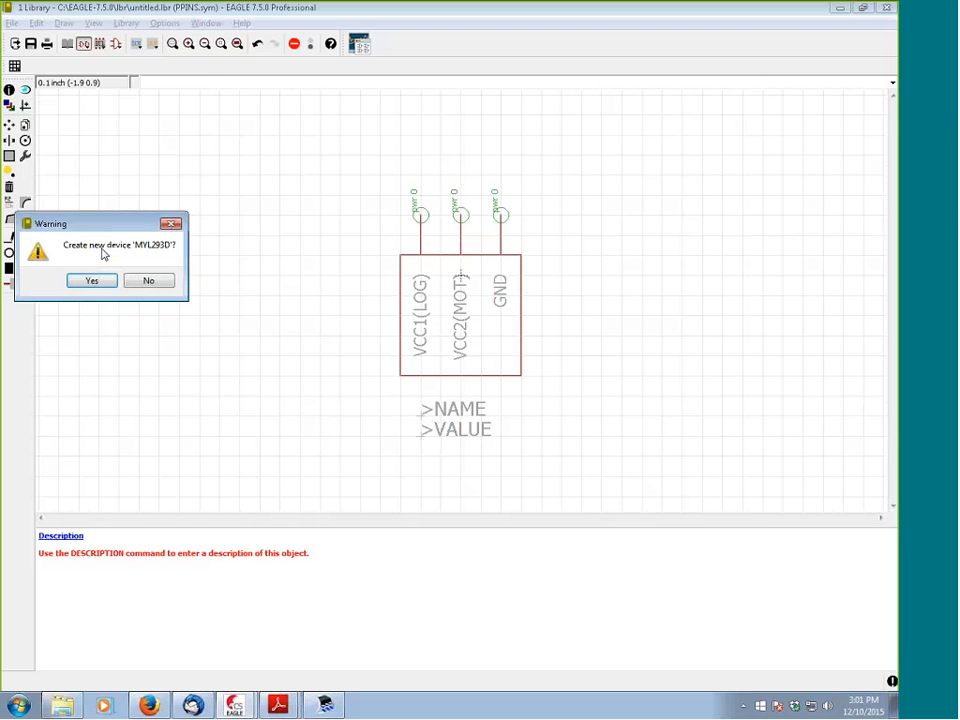
pyautogui.click(98, 277)
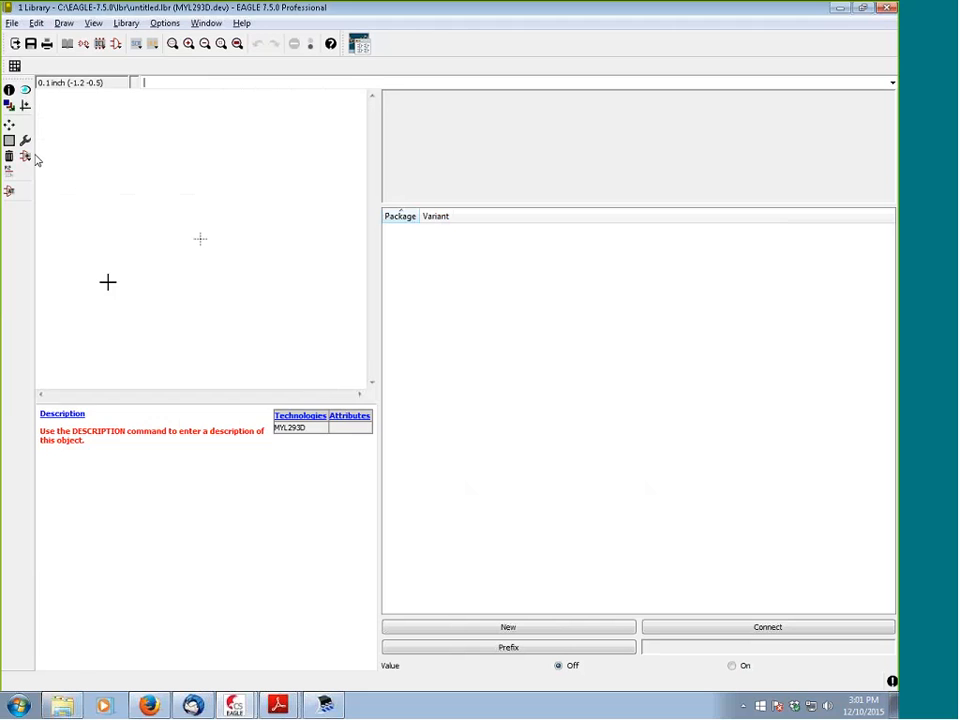
# Add two HBRIDGE symbols to the device, one above the other, at about (-0.9, 0.9) and (-1.0, -0.2)
pyautogui.click(27, 155)
pyautogui.click(79, 129)
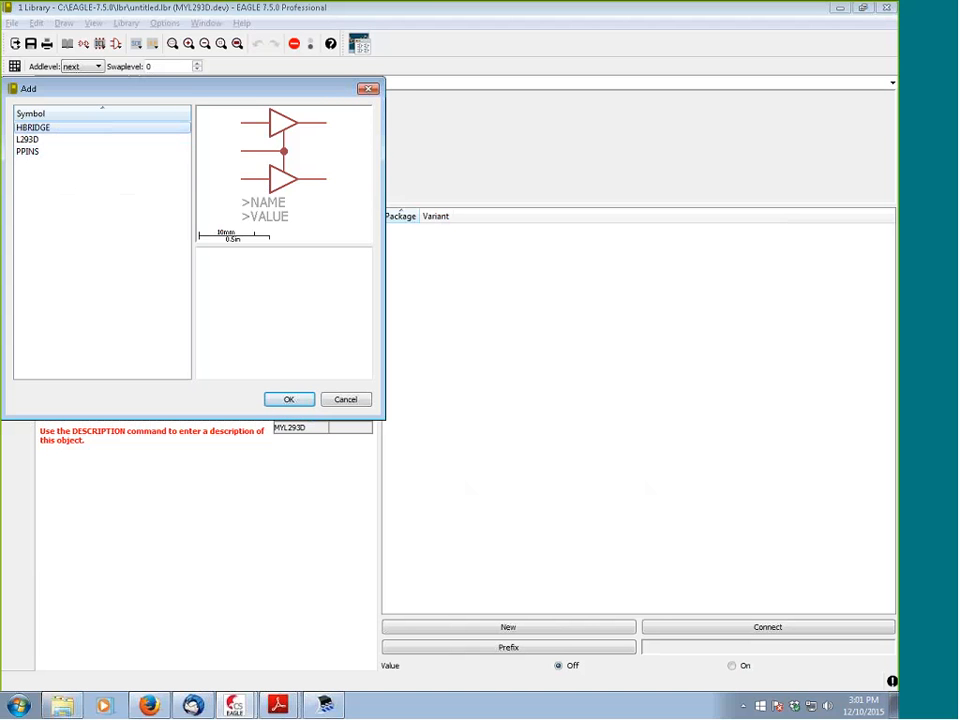
pyautogui.click(288, 399)
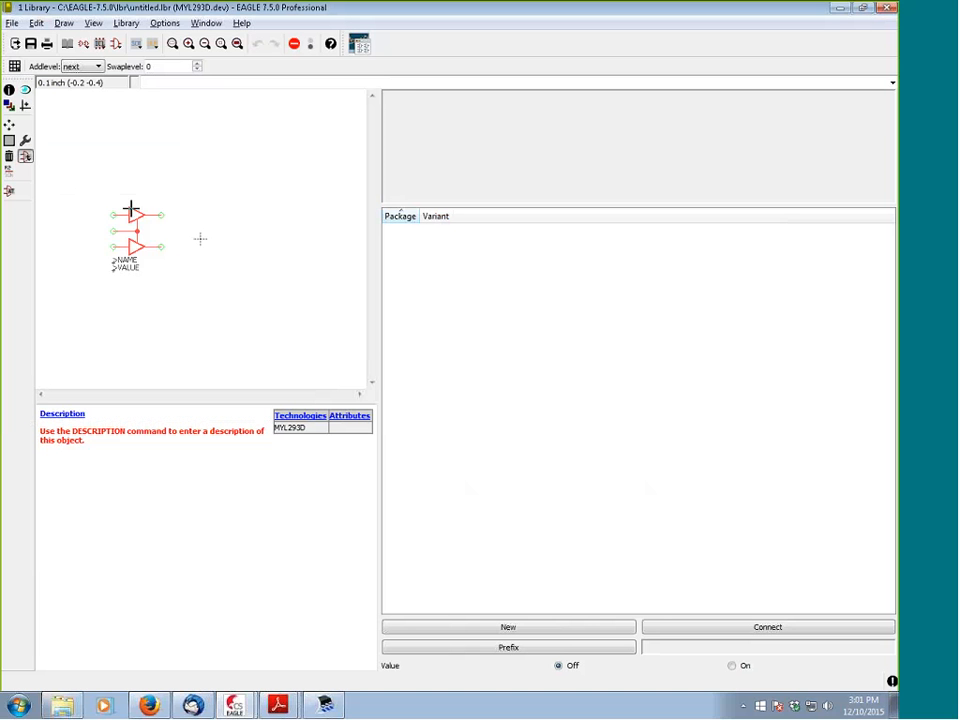
pyautogui.click(126, 167)
pyautogui.click(119, 254)
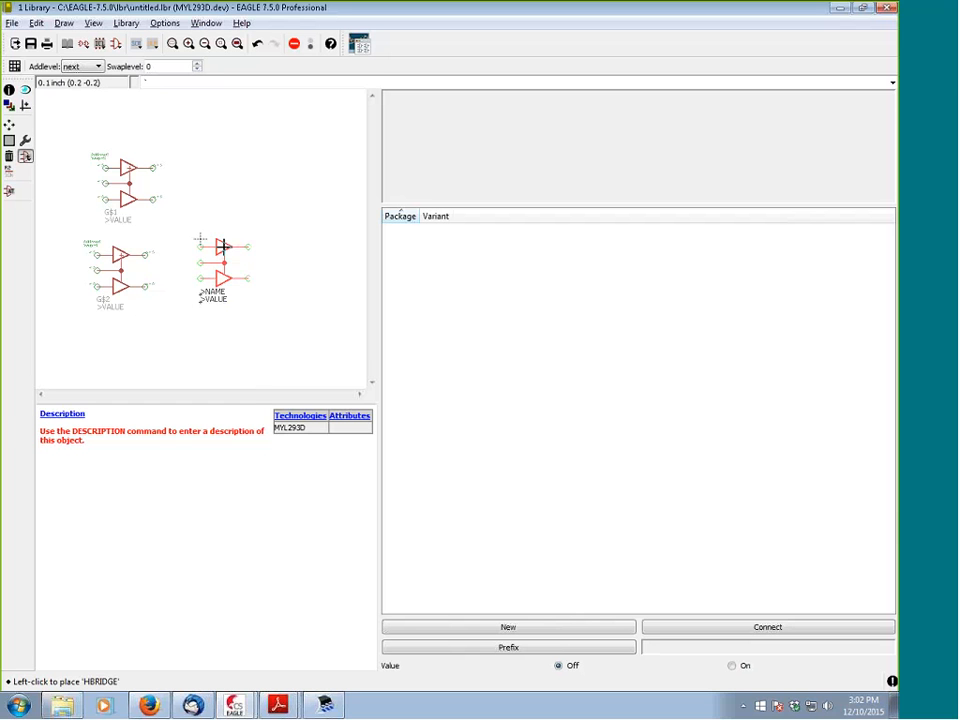
# Add one PPINS symbol to the right of the two H-bridge gates, at about (0.8, 0.3)
pyautogui.click(27, 156)
pyautogui.press('Escape')
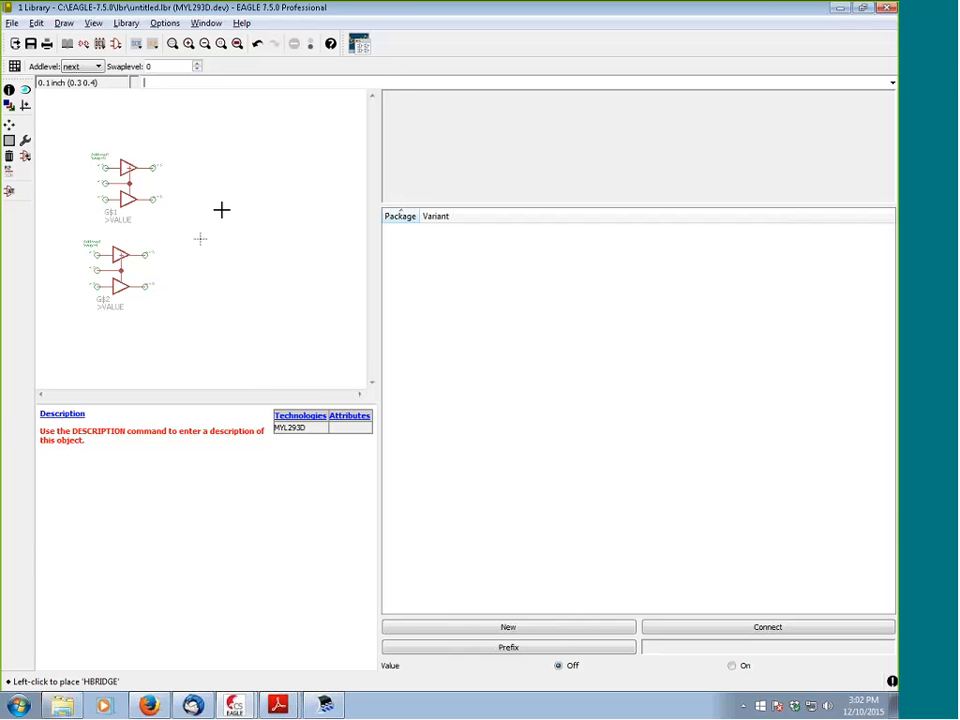
pyautogui.press('Escape')
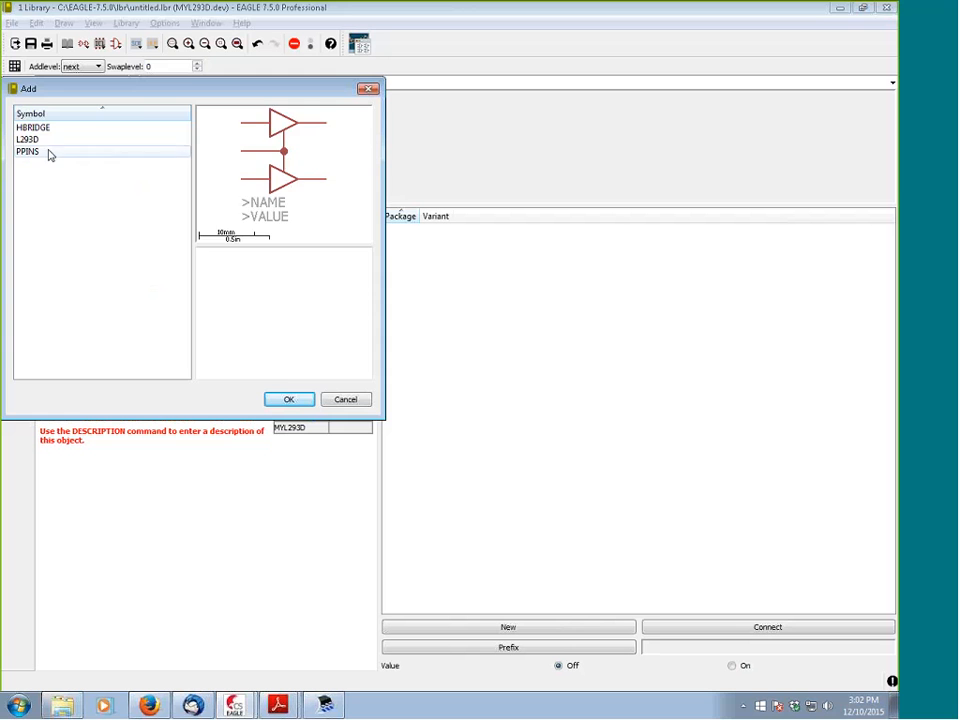
pyautogui.click(49, 153)
pyautogui.click(288, 399)
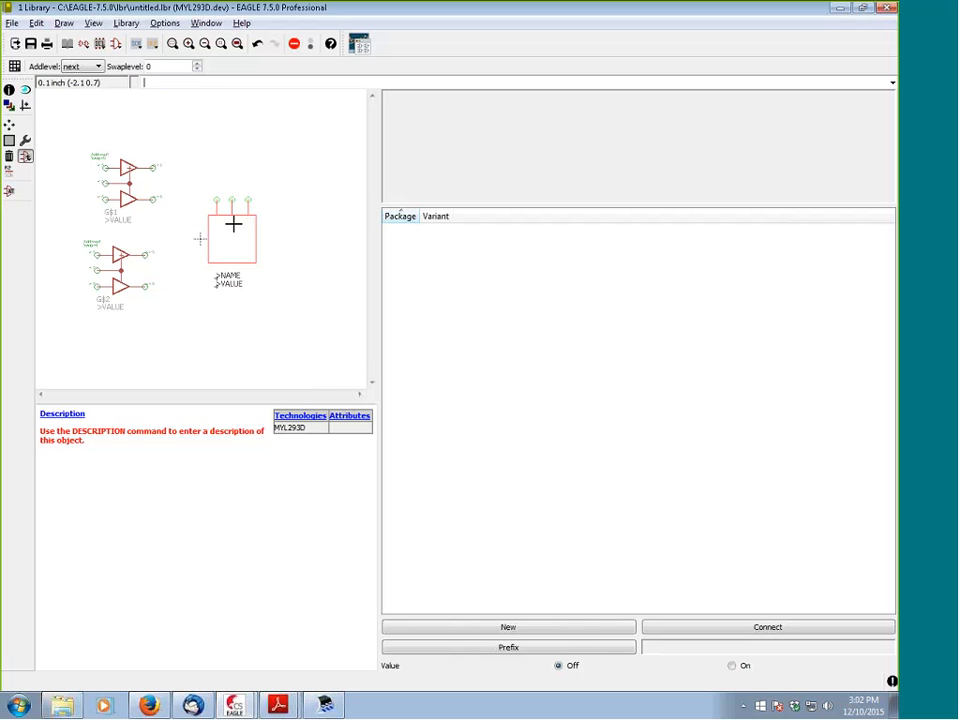
pyautogui.click(264, 216)
pyautogui.press('Escape')
pyautogui.press('Escape')
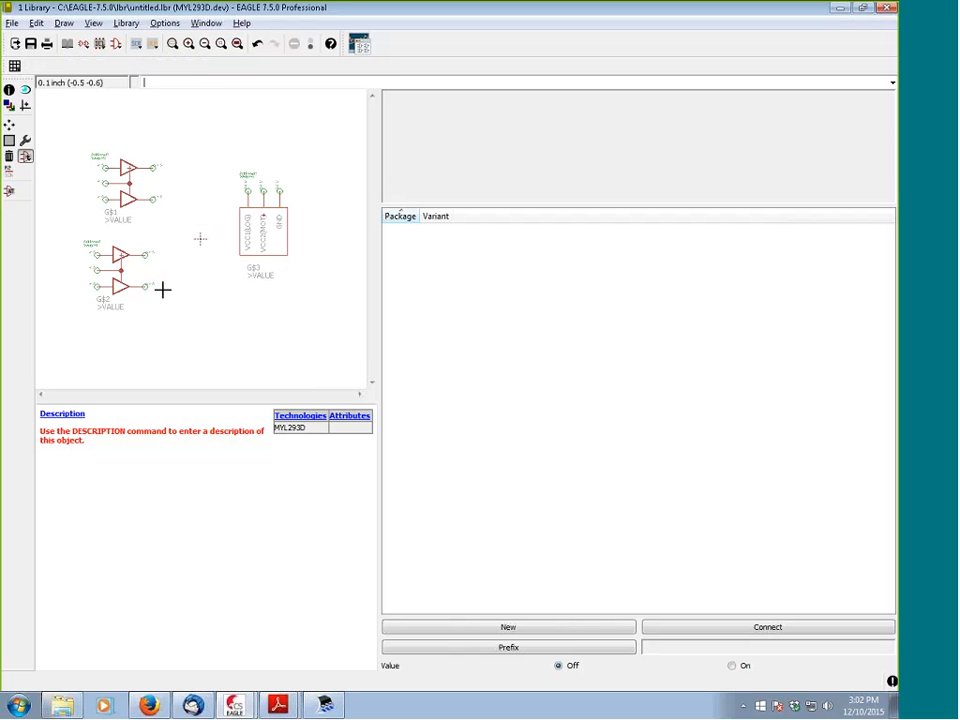
# Rename the upper H-bridge gate as A and the lower H-bridge gate as B
pyautogui.scroll(3, 131, 218)
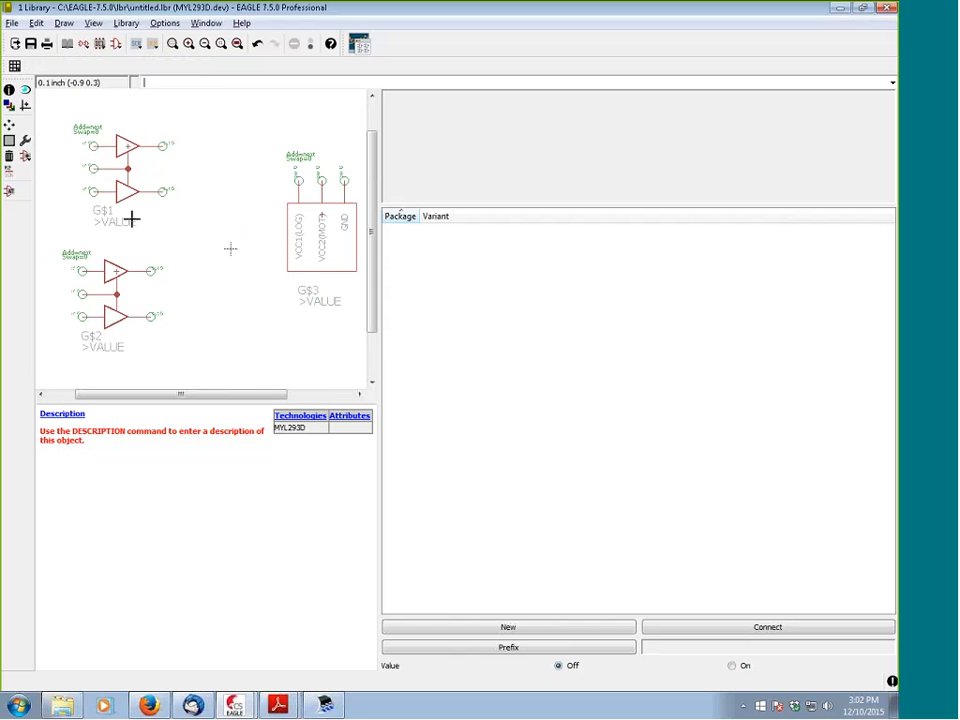
pyautogui.click(9, 171)
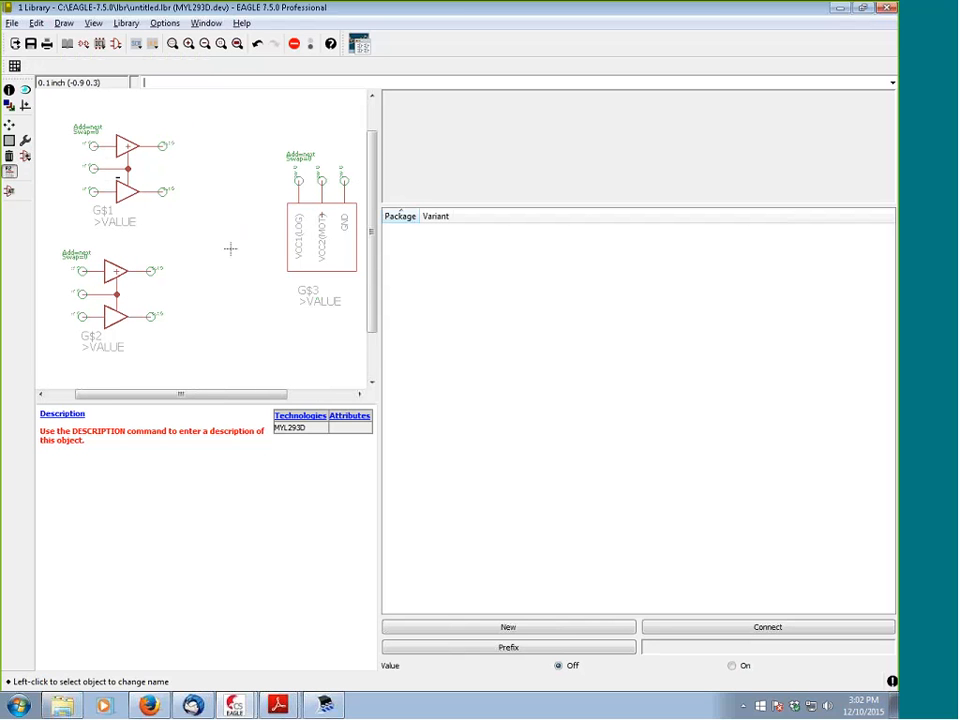
pyautogui.click(127, 147)
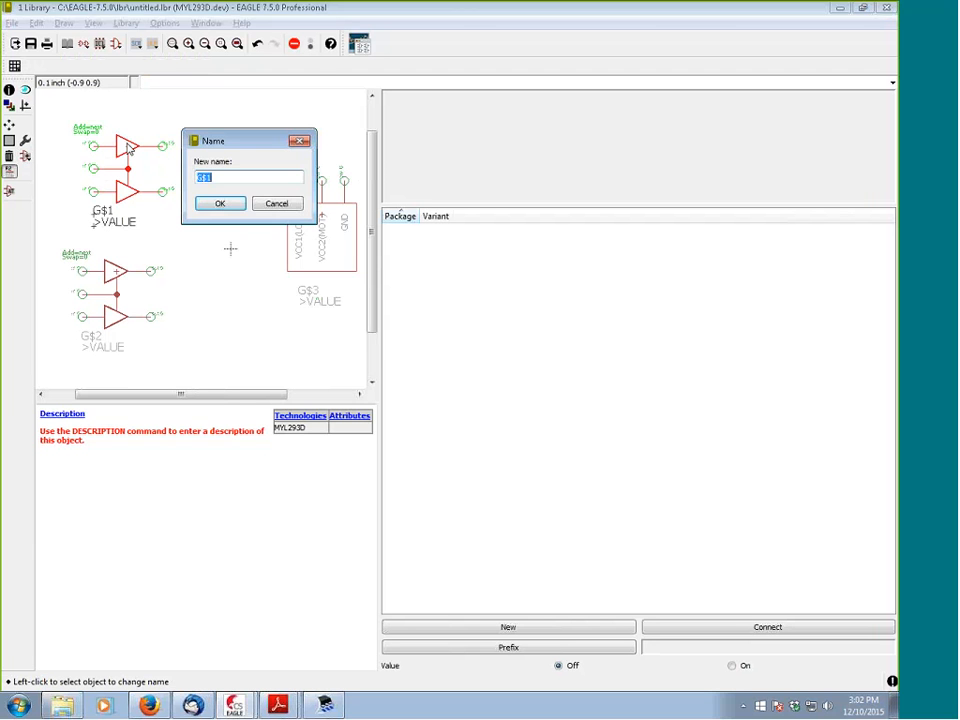
pyautogui.write('A')
pyautogui.press('Return')
pyautogui.click(118, 274)
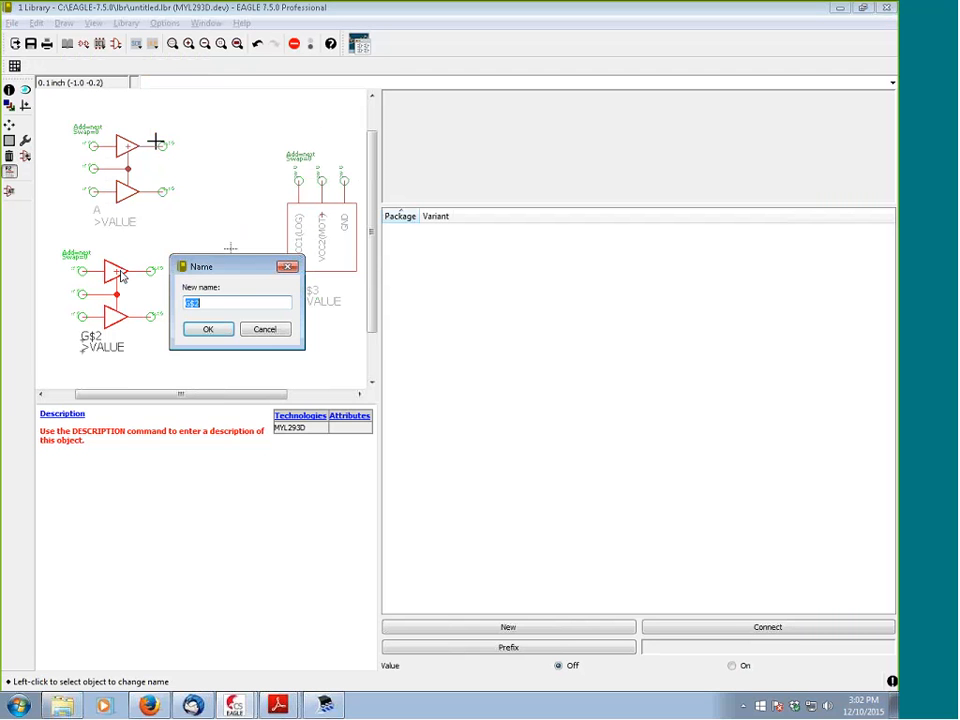
pyautogui.write('B')
pyautogui.press('Return')
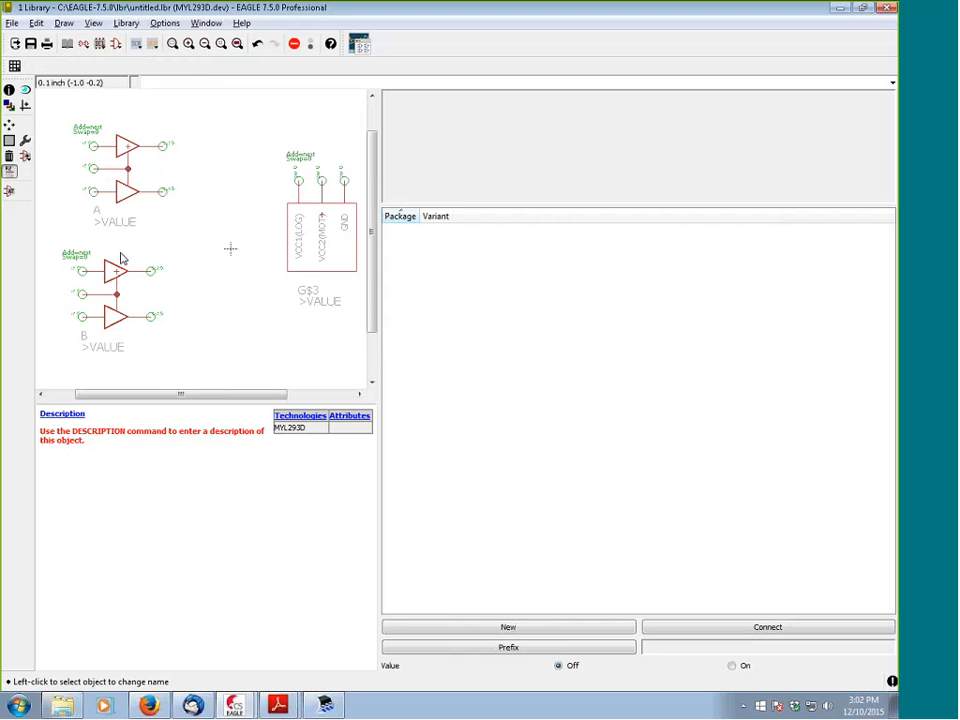
# Rename the power-pin gate as POWER
pyautogui.click(327, 217)
pyautogui.write('P')
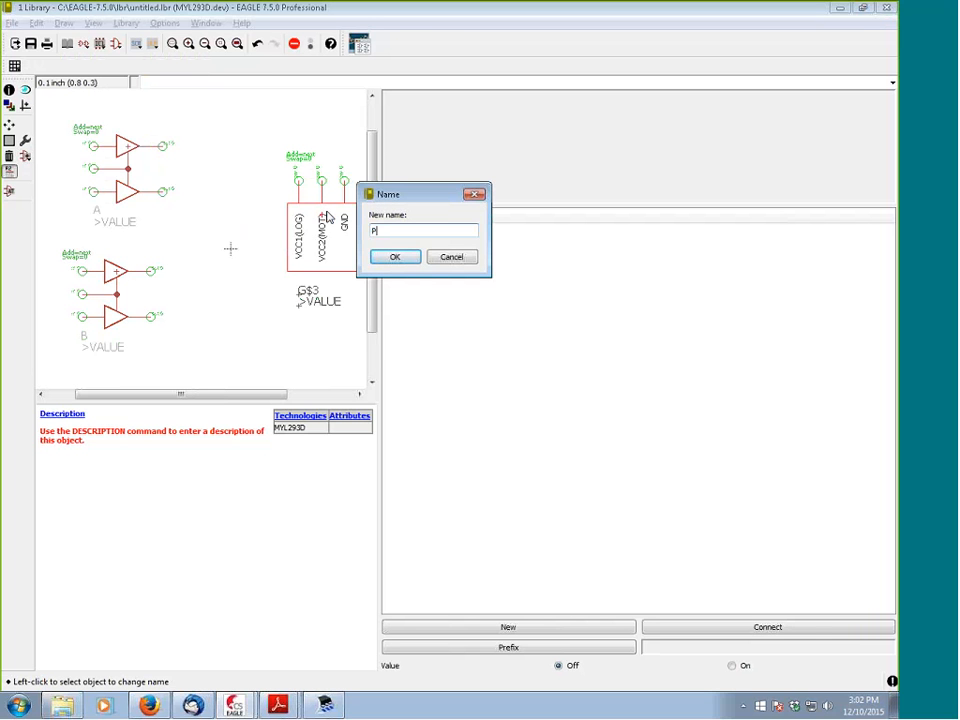
pyautogui.write('OWER')
pyautogui.press('Return')
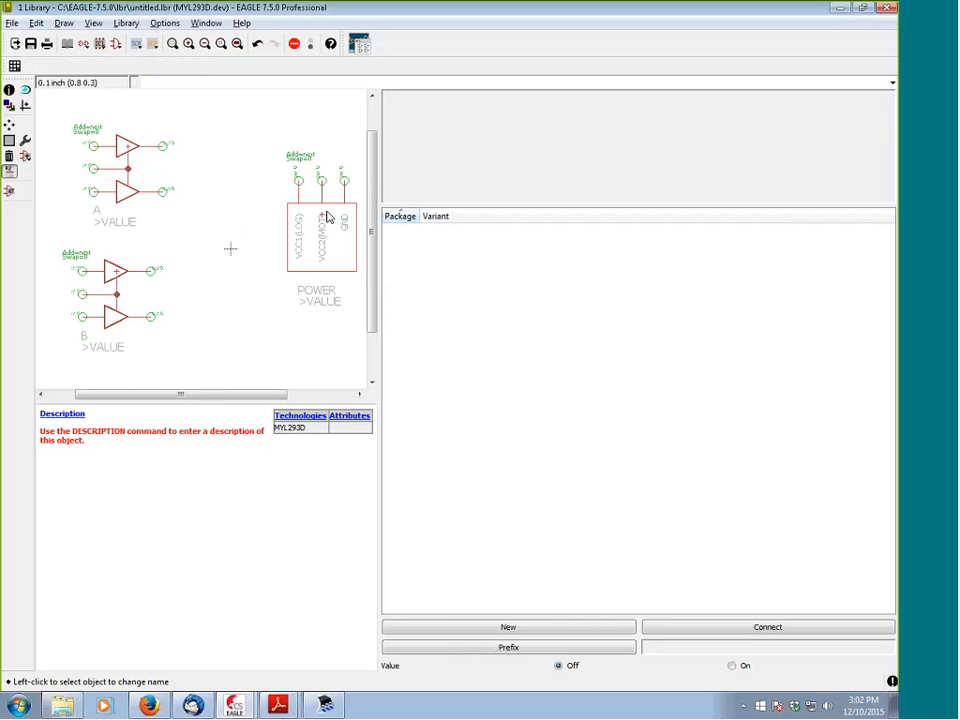
# Shorten the power-pin gate's name to P
pyautogui.click(325, 214)
pyautogui.click(399, 231)
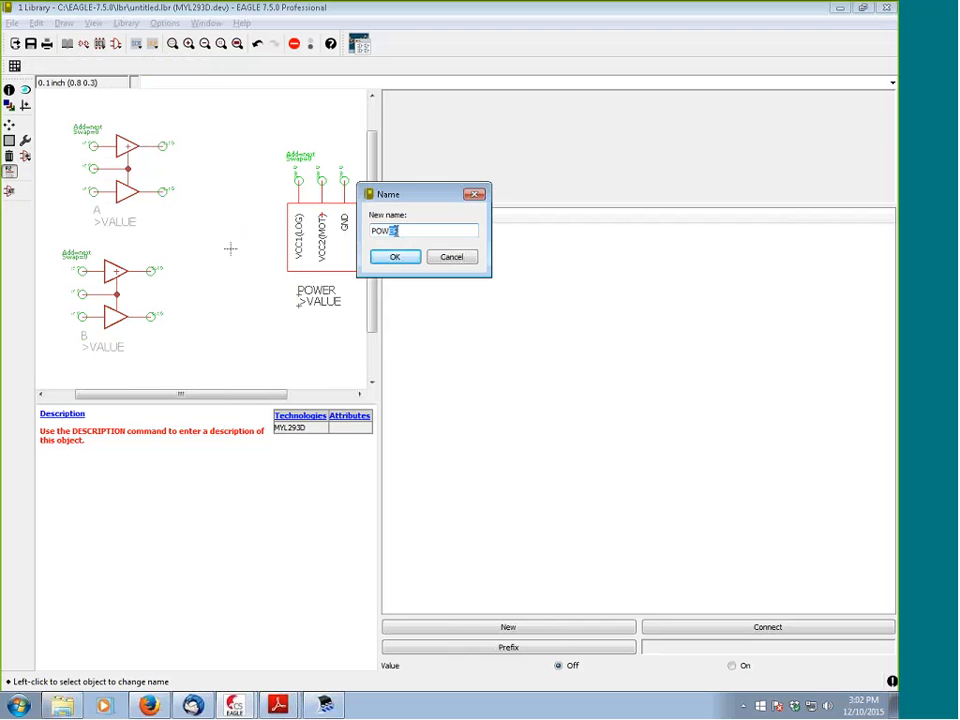
pyautogui.moveTo(399, 231); pyautogui.dragTo(378, 231)
pyautogui.press('BackSpace')
pyautogui.click(393, 256)
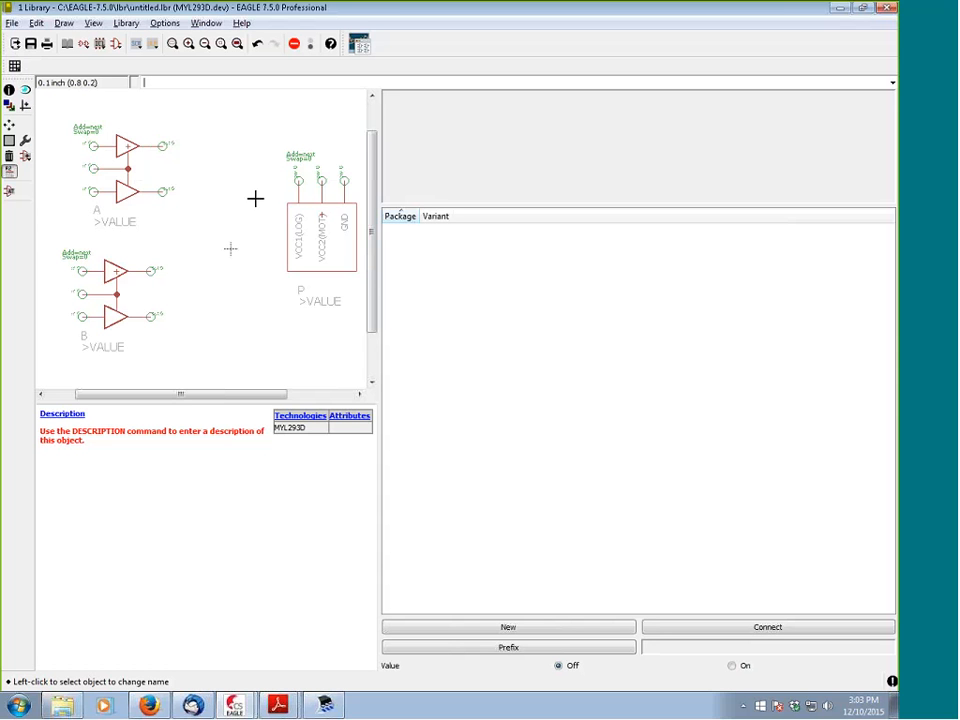
# Set the add level of gate P to request in its properties
pyautogui.click(9, 89)
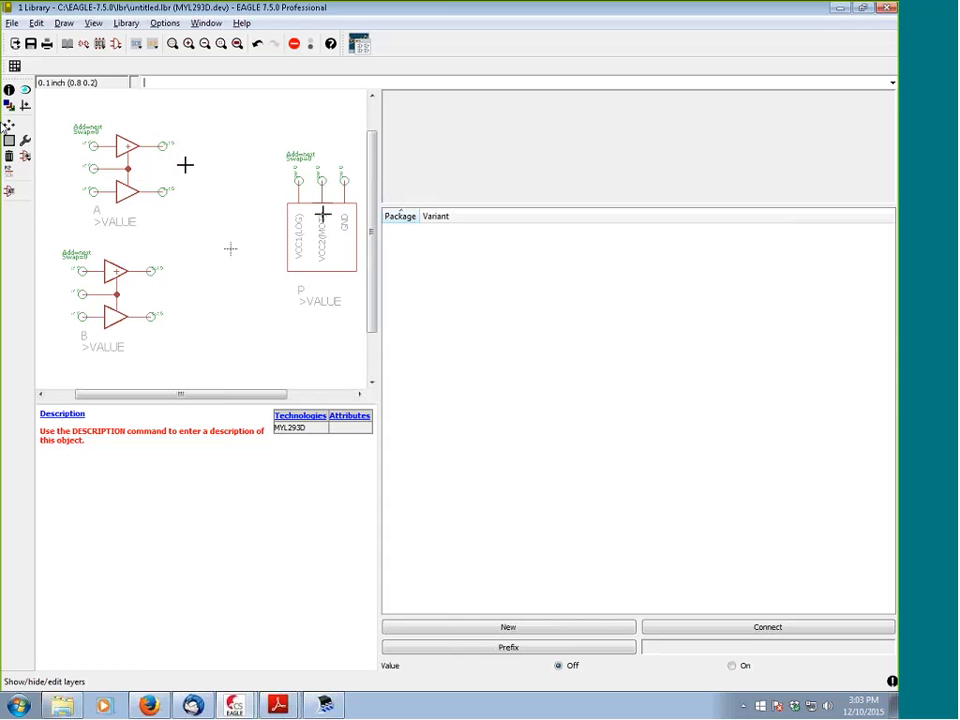
pyautogui.click(321, 213)
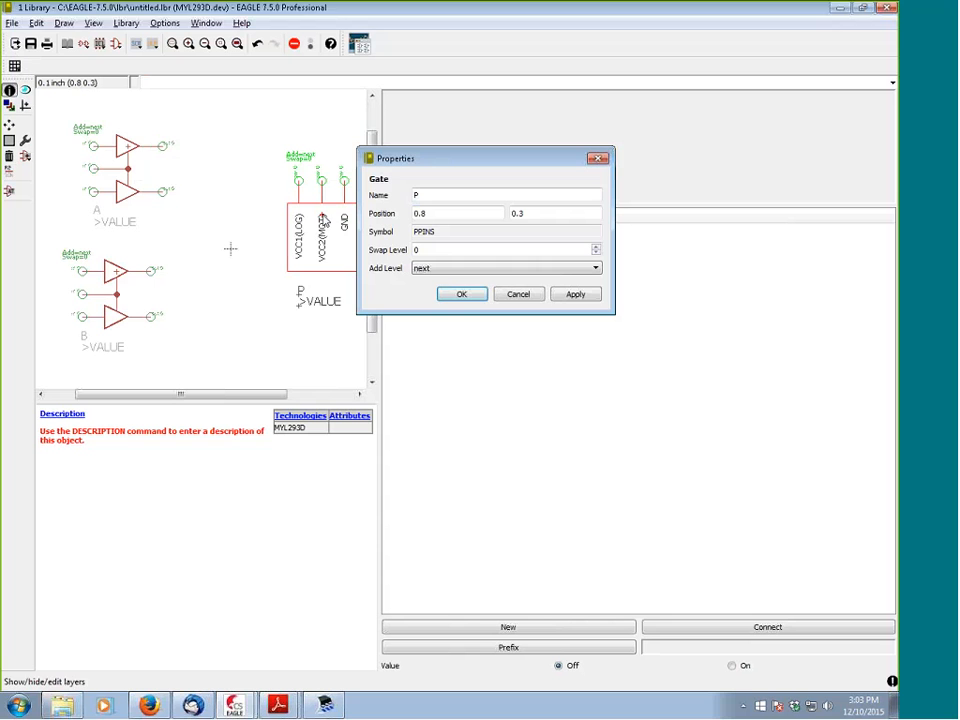
pyautogui.click(453, 268)
pyautogui.click(441, 305)
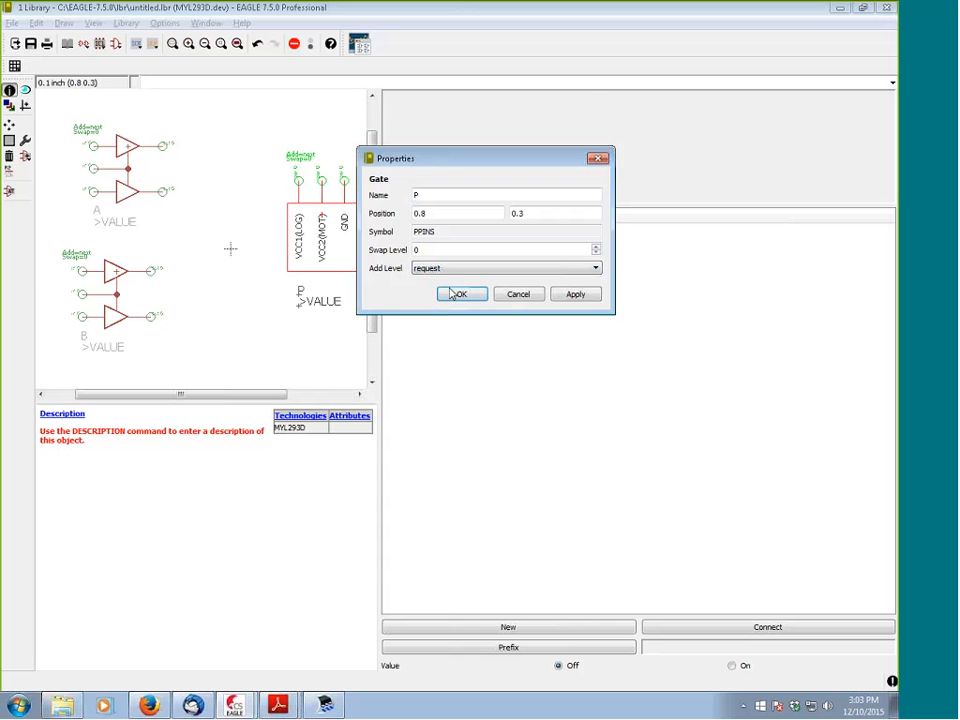
pyautogui.click(455, 294)
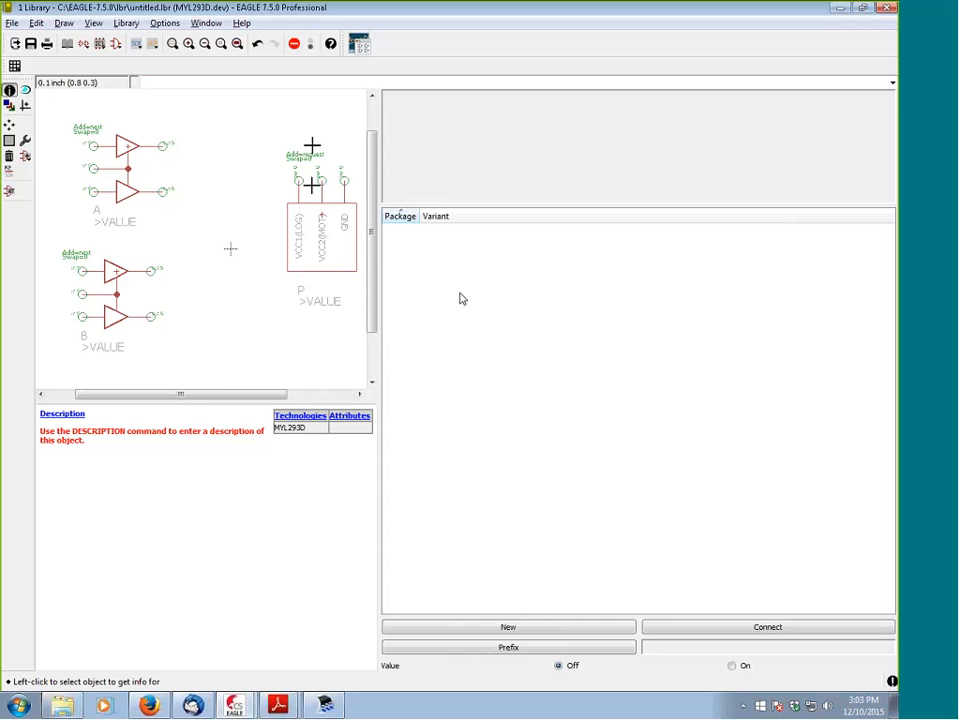
# Set the swap level of gate A to 1 in its properties
pyautogui.scroll(2, 317, 163)
pyautogui.scroll(-3, 317, 163)
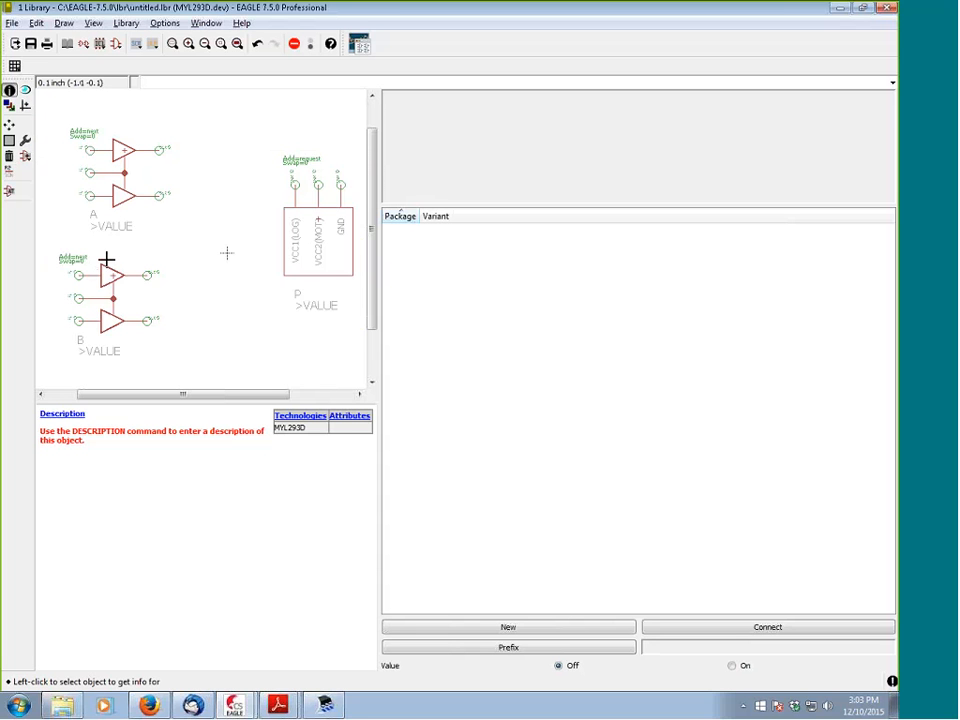
pyautogui.scroll(1, 106, 259)
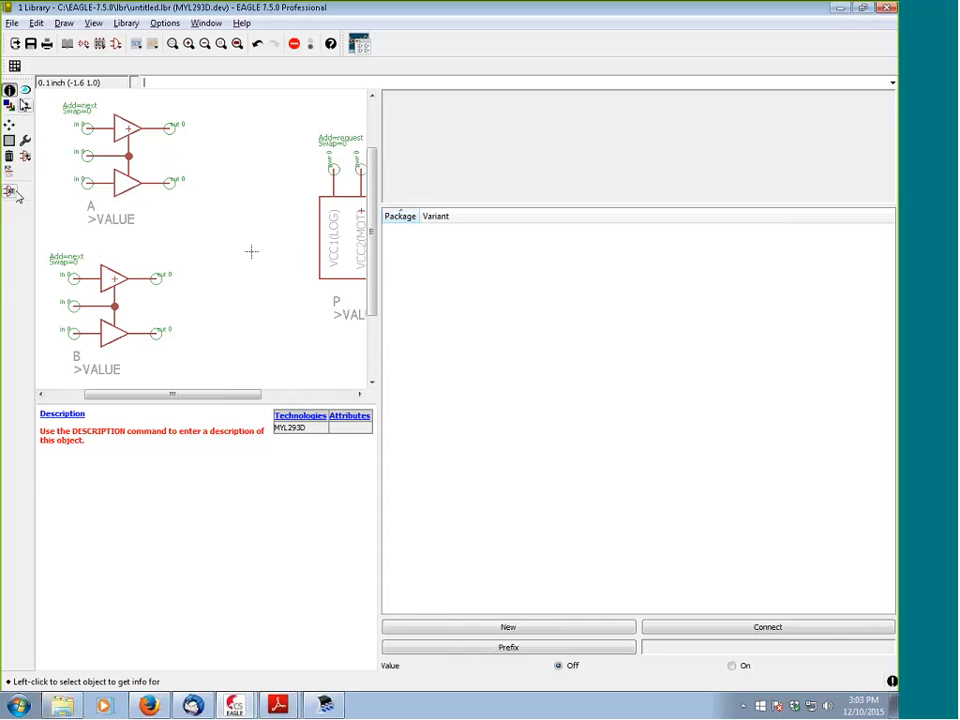
pyautogui.click(9, 90)
pyautogui.click(70, 155)
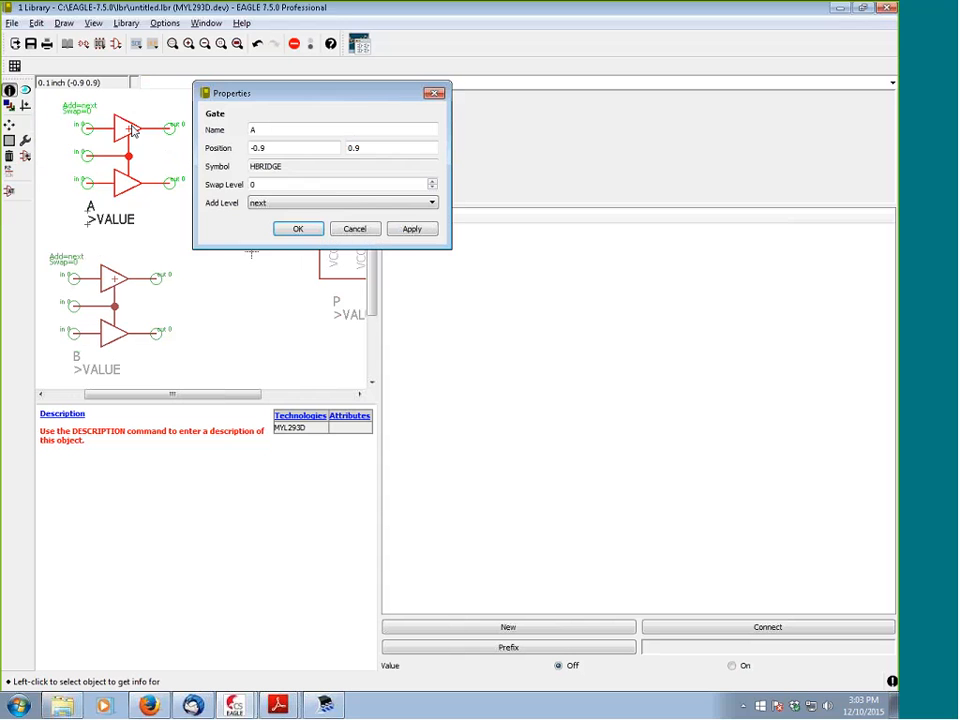
pyautogui.click(433, 183)
pyautogui.click(303, 230)
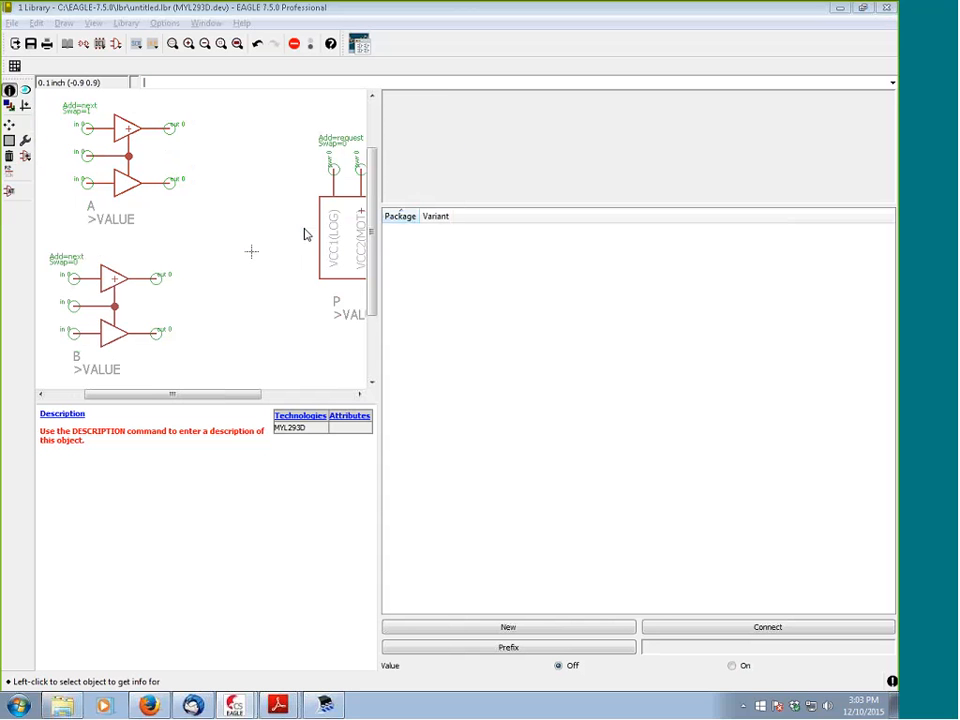
# Set the swap level of gate B to 1 in its properties
pyautogui.click(106, 307)
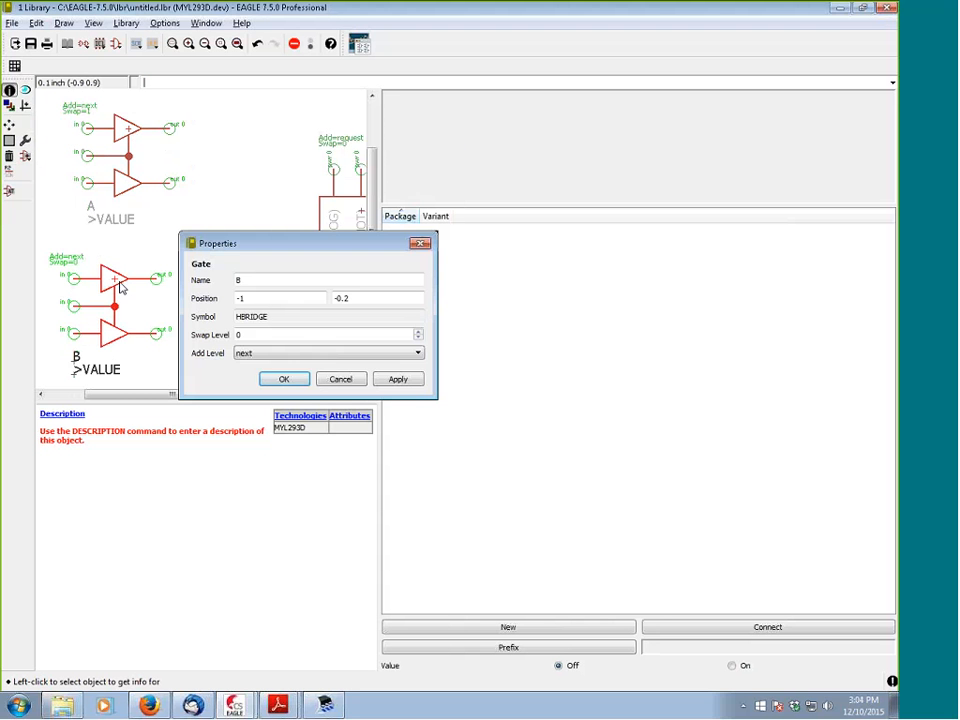
pyautogui.click(417, 333)
pyautogui.click(276, 378)
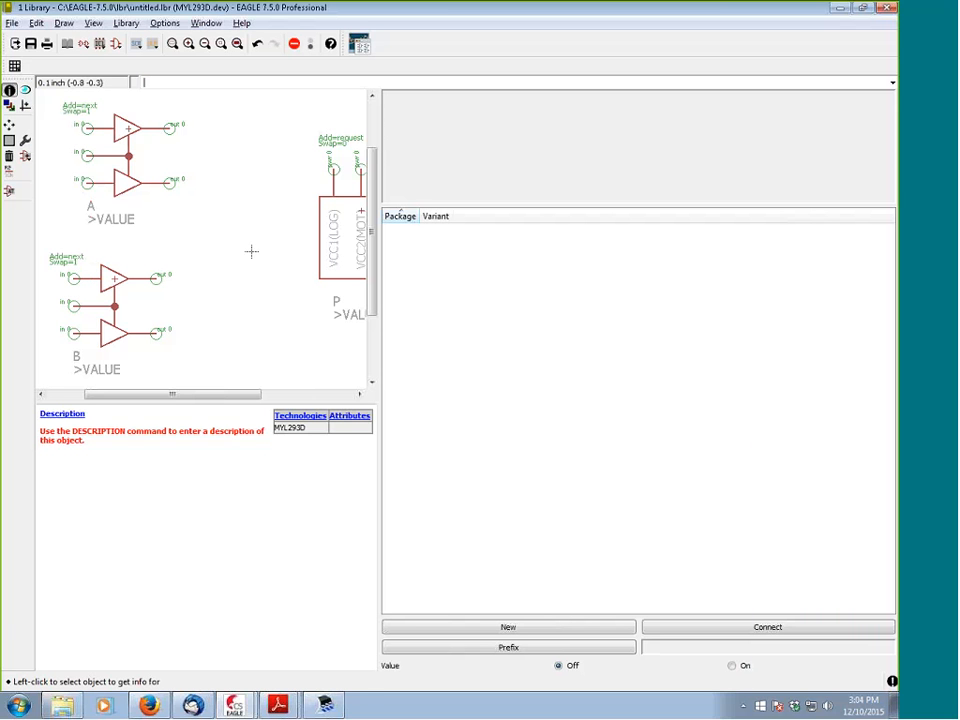
# Create a package variant for MYL293D from the DIL16 package, leaving the variant name blank
pyautogui.click(551, 626)
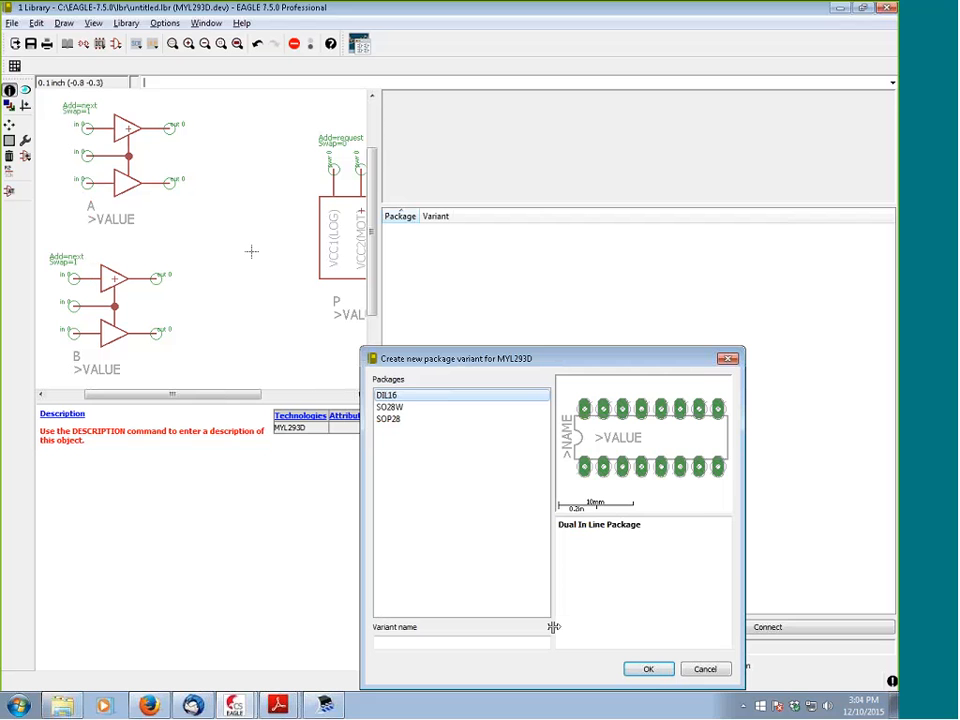
pyautogui.click(441, 420)
pyautogui.click(438, 409)
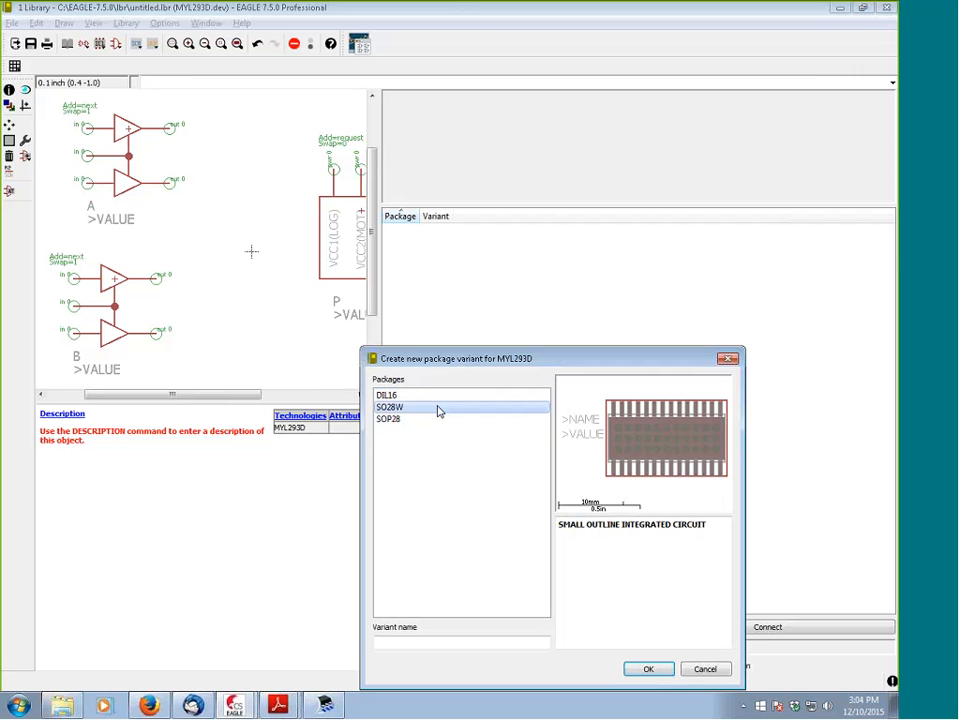
pyautogui.click(428, 397)
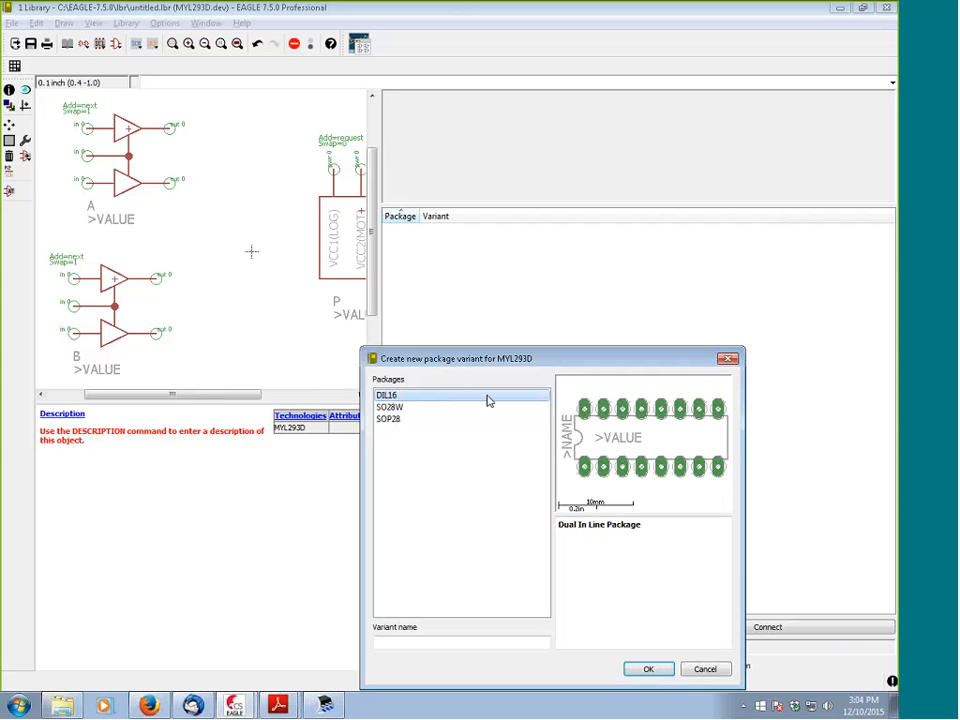
pyautogui.click(648, 670)
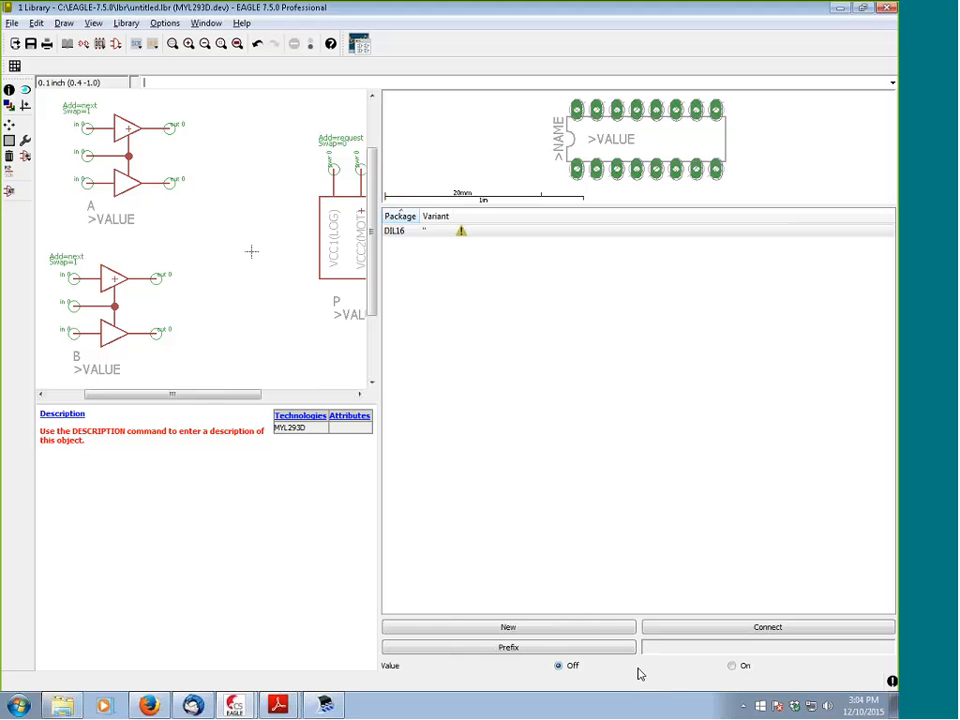
pyautogui.click(600, 628)
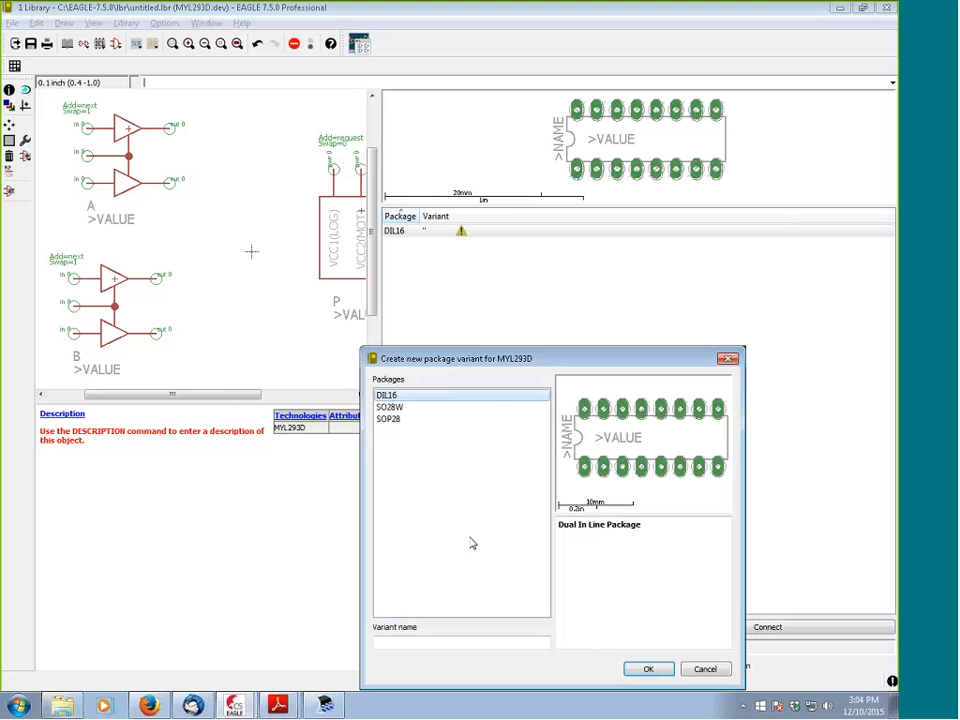
pyautogui.click(417, 409)
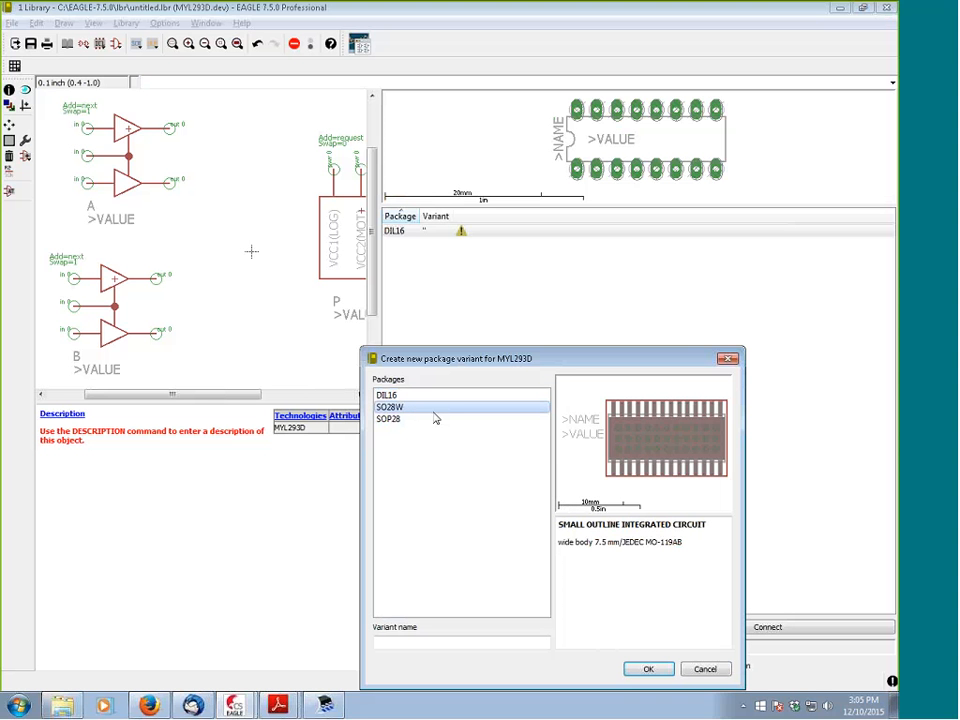
pyautogui.click(705, 669)
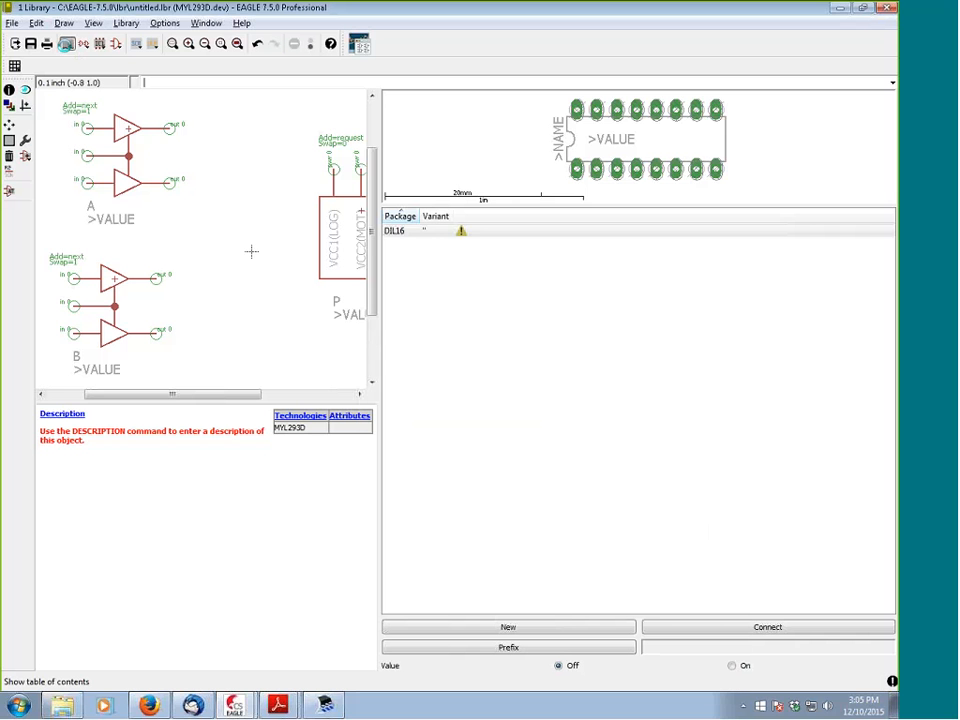
# Rename the SO28W package in the library as HSOP28, and reopen device MYL293D for editing
pyautogui.click(66, 43)
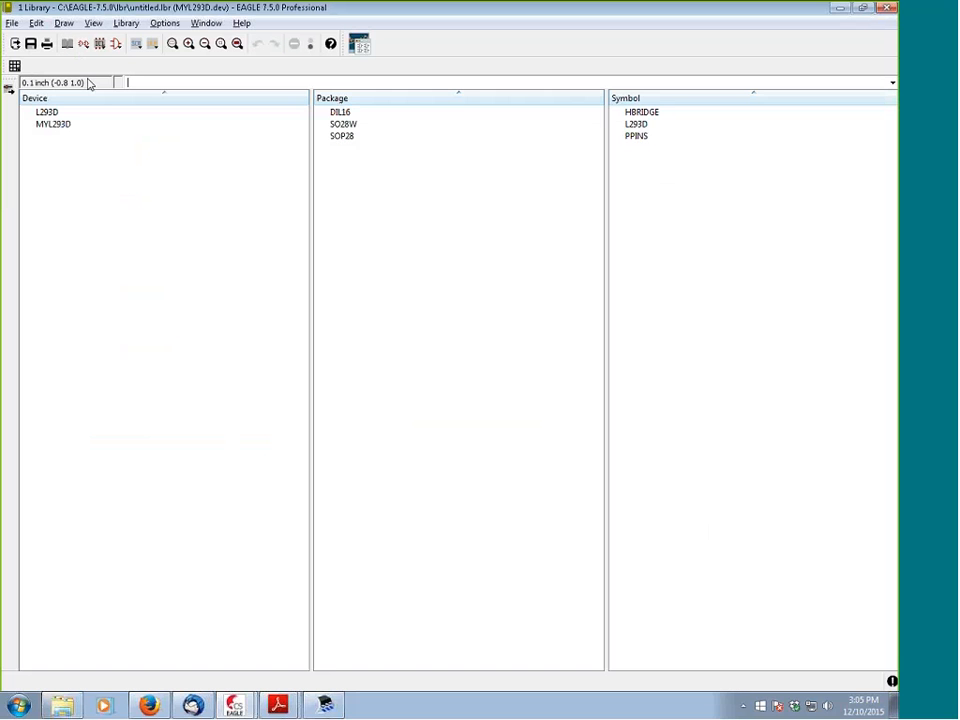
pyautogui.rightClick(352, 130)
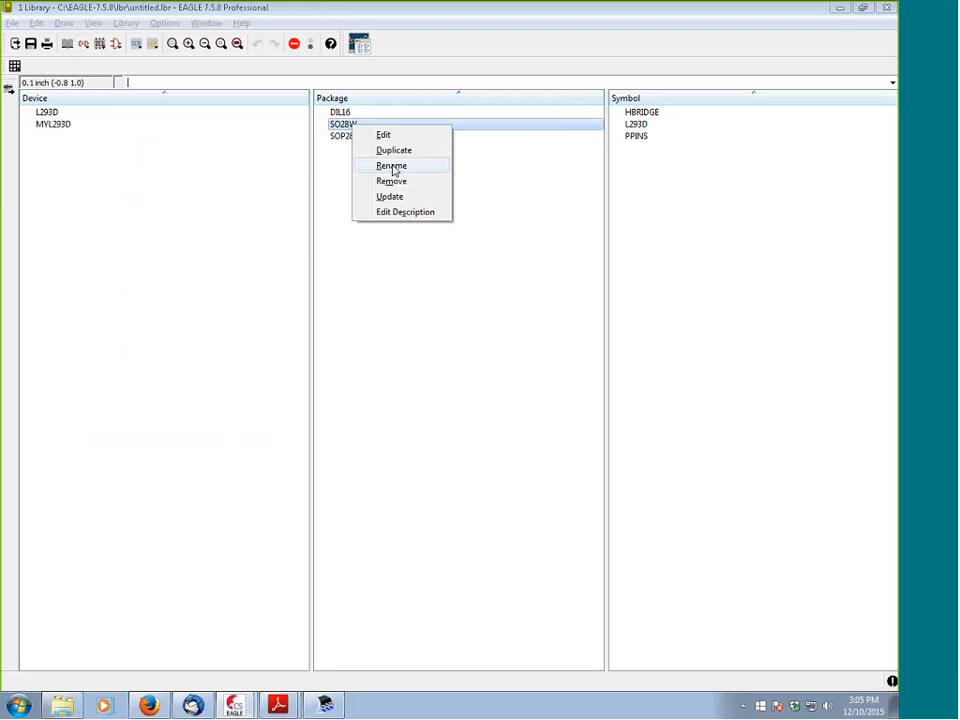
pyautogui.click(392, 166)
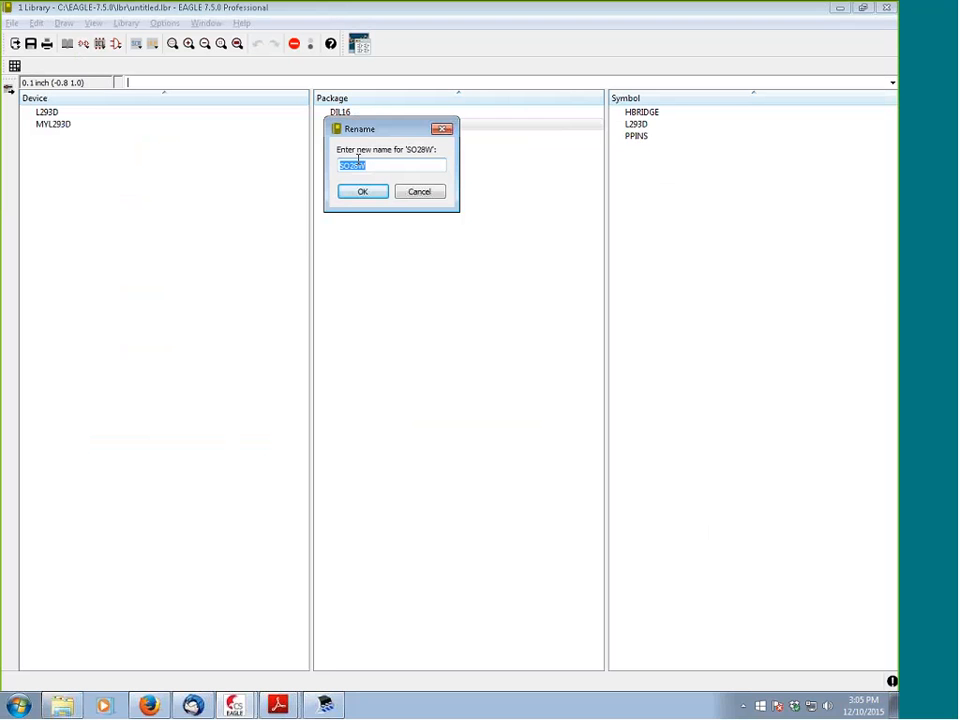
pyautogui.click(350, 165)
pyautogui.press('BackSpace')
pyautogui.press('BackSpace')
pyautogui.write('H')
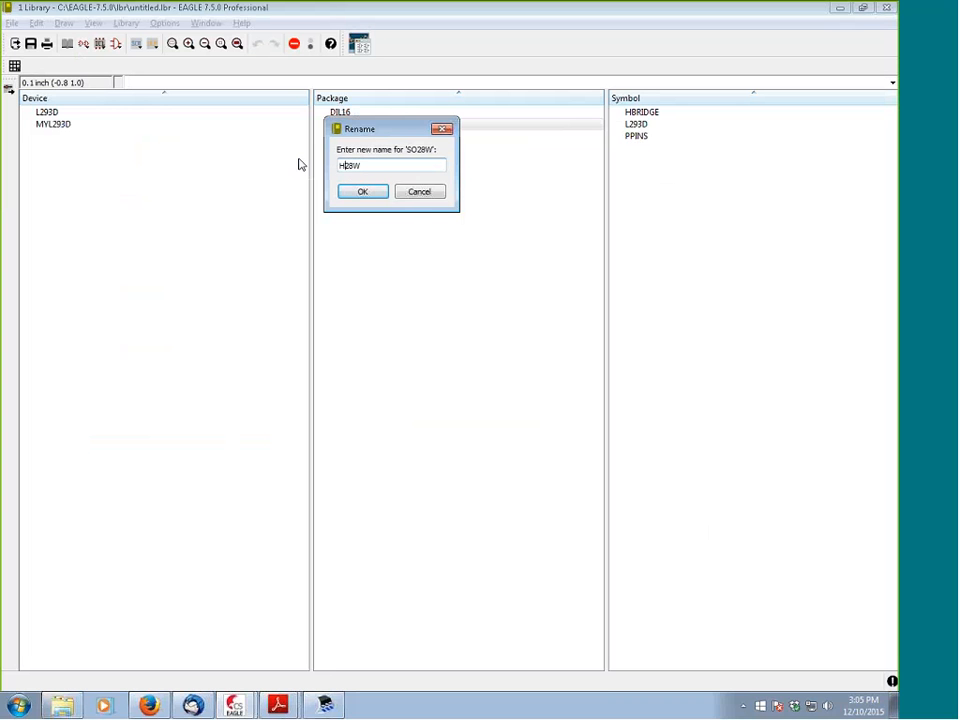
pyautogui.write('SOP')
pyautogui.click(397, 163)
pyautogui.press('BackSpace')
pyautogui.click(377, 193)
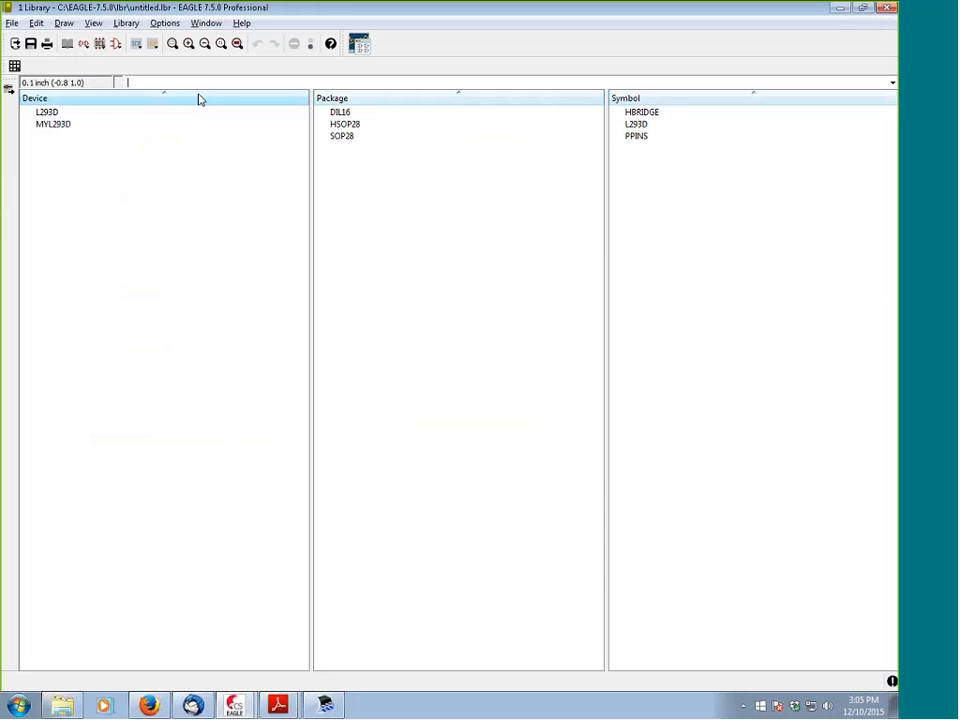
pyautogui.click(69, 46)
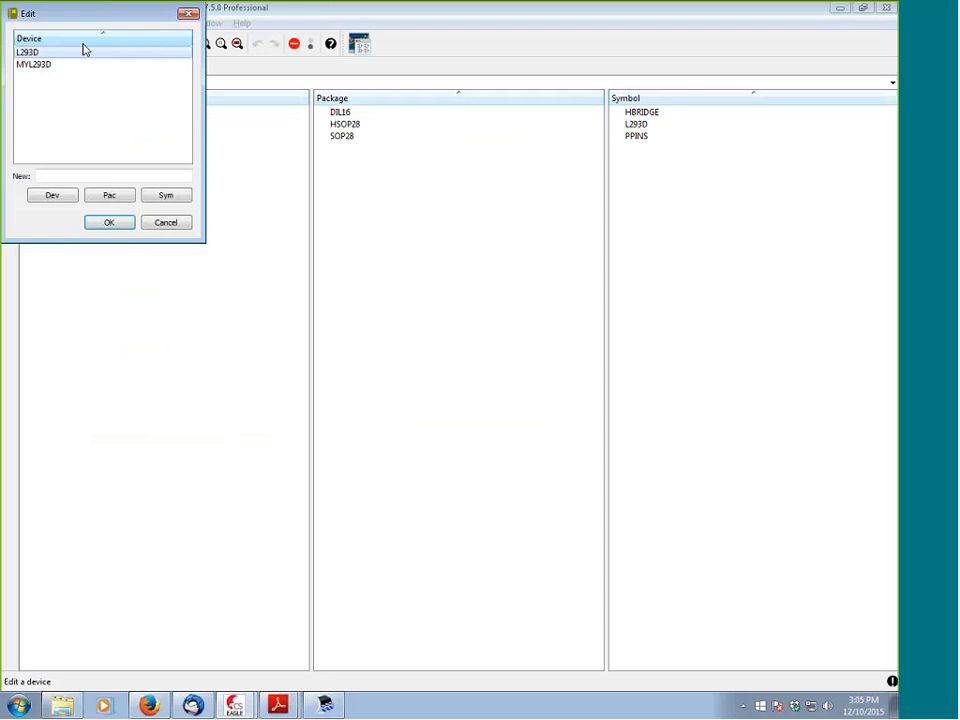
pyautogui.click(109, 222)
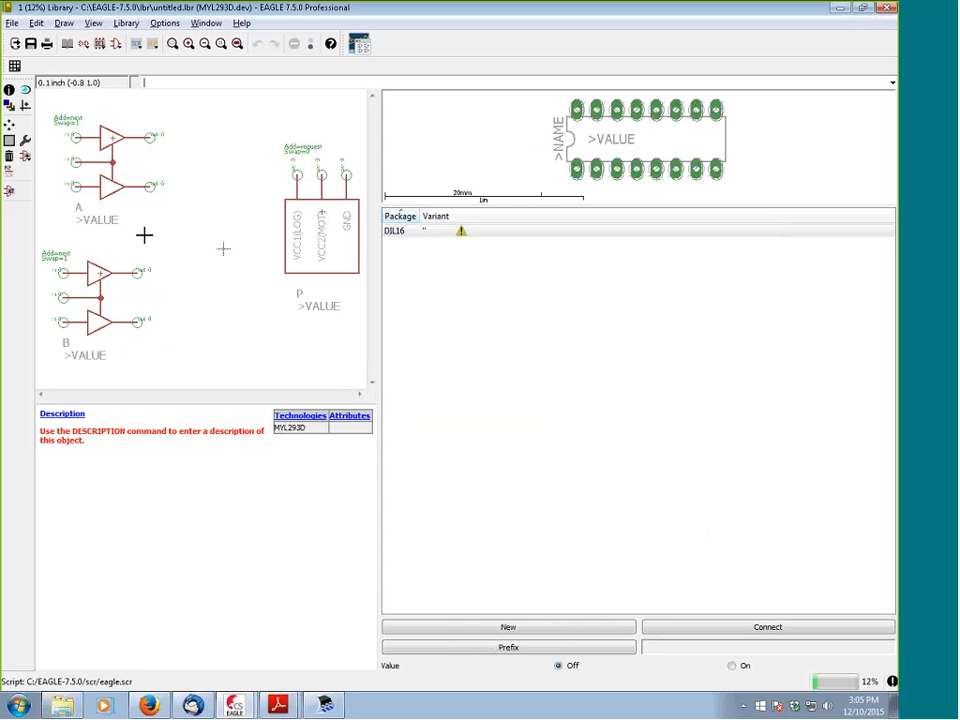
# Try to add HSOP28 as a package variant of MYL293D with a blank variant name
pyautogui.click(486, 626)
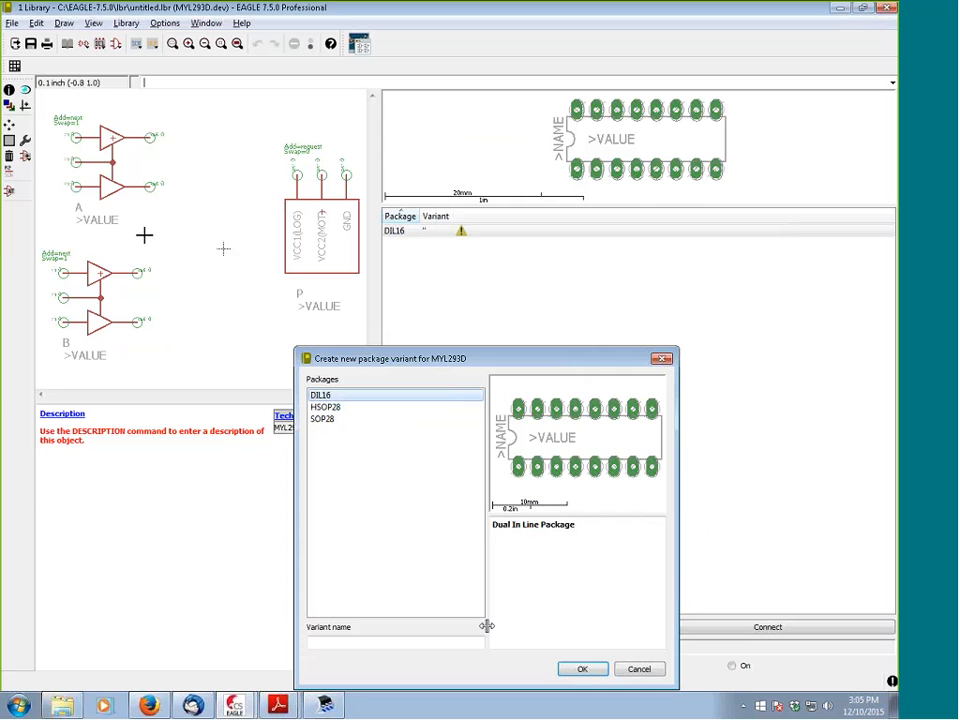
pyautogui.click(340, 408)
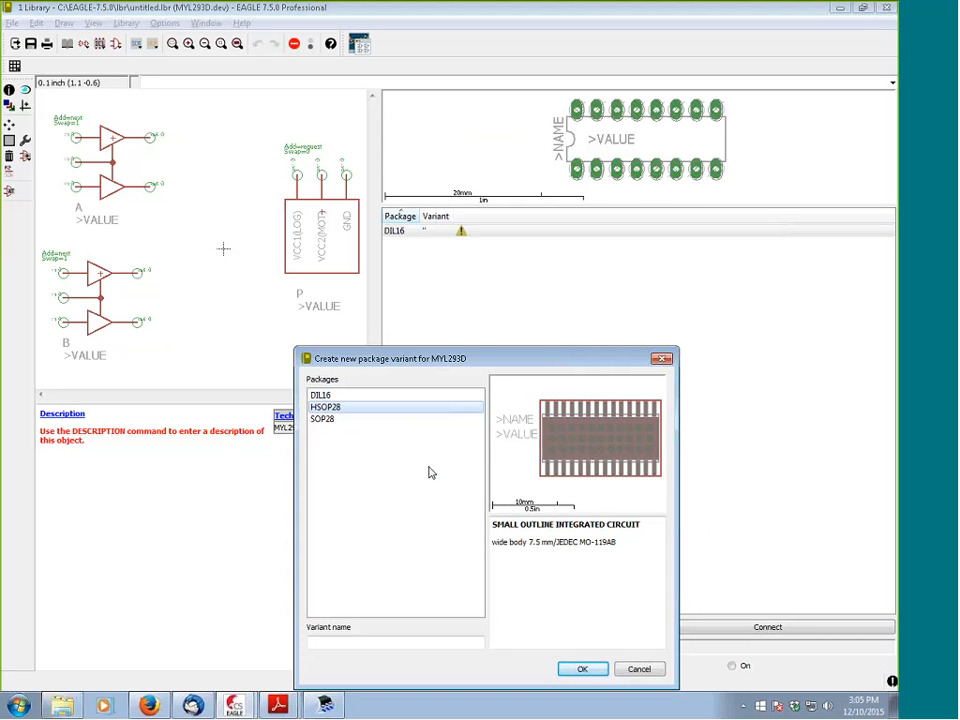
pyautogui.click(580, 669)
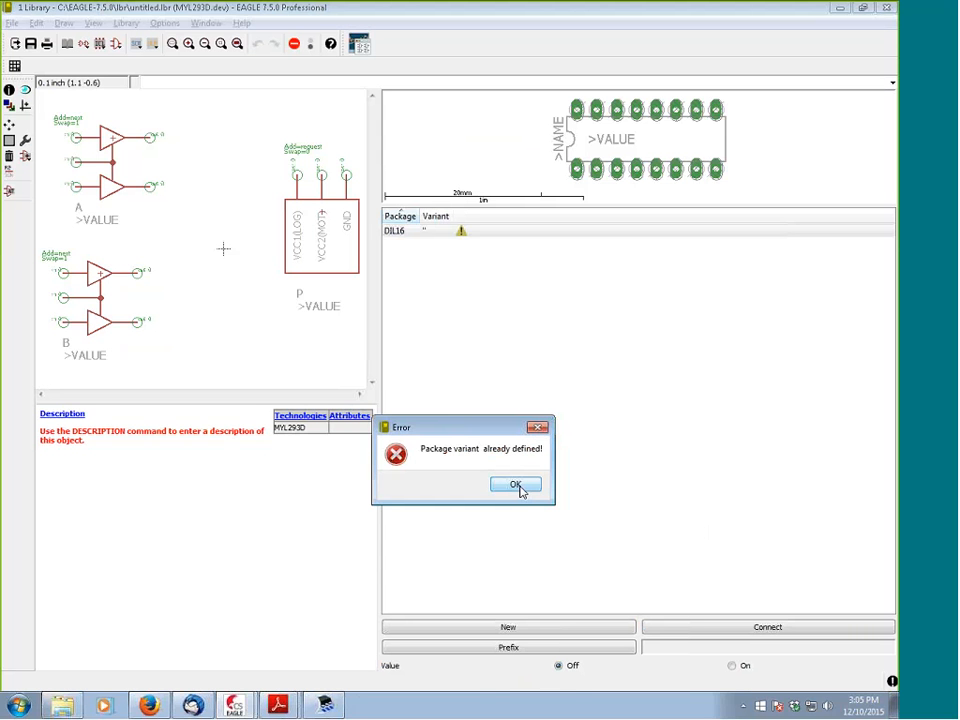
pyautogui.click(516, 485)
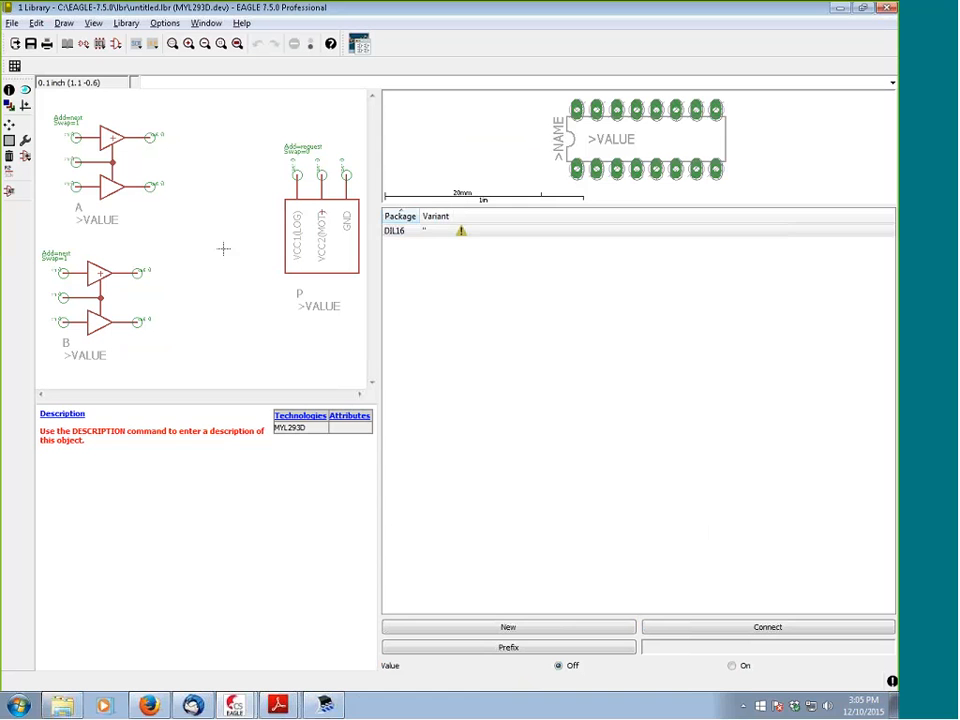
# Add the HSOP28 package to MYL293D as a new package variant named DWP
pyautogui.click(434, 233)
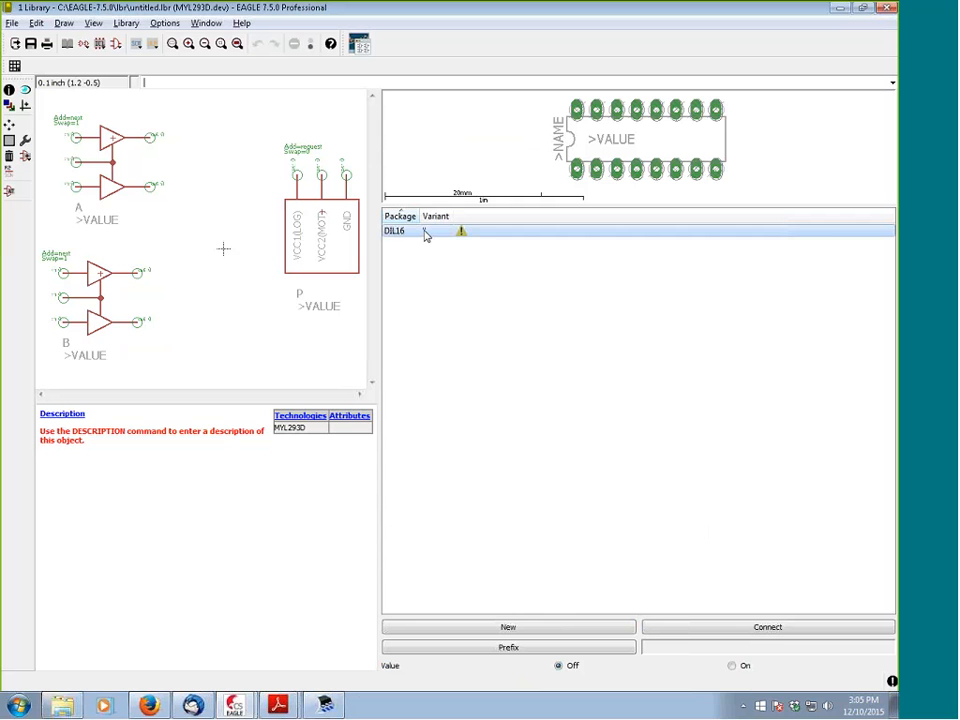
pyautogui.click(549, 631)
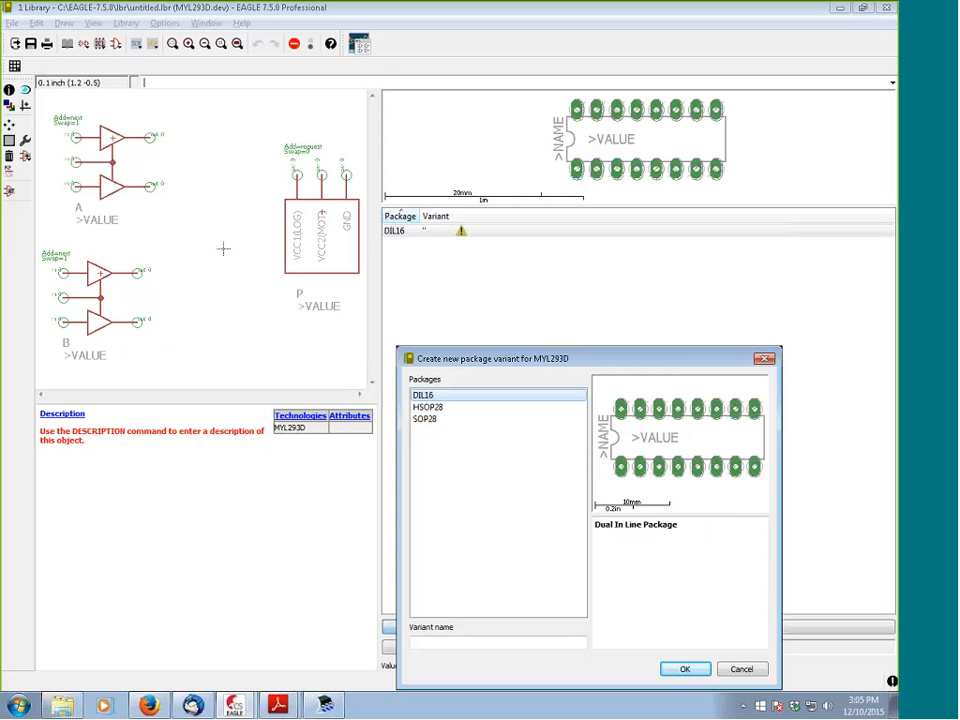
pyautogui.click(430, 407)
pyautogui.click(463, 641)
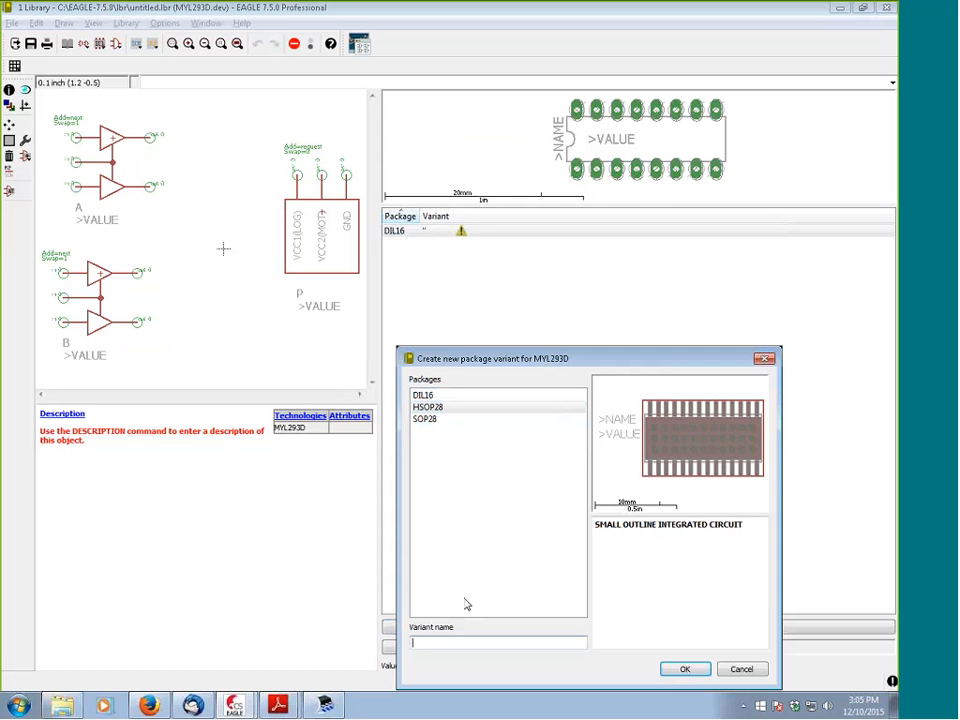
pyautogui.write('DWP')
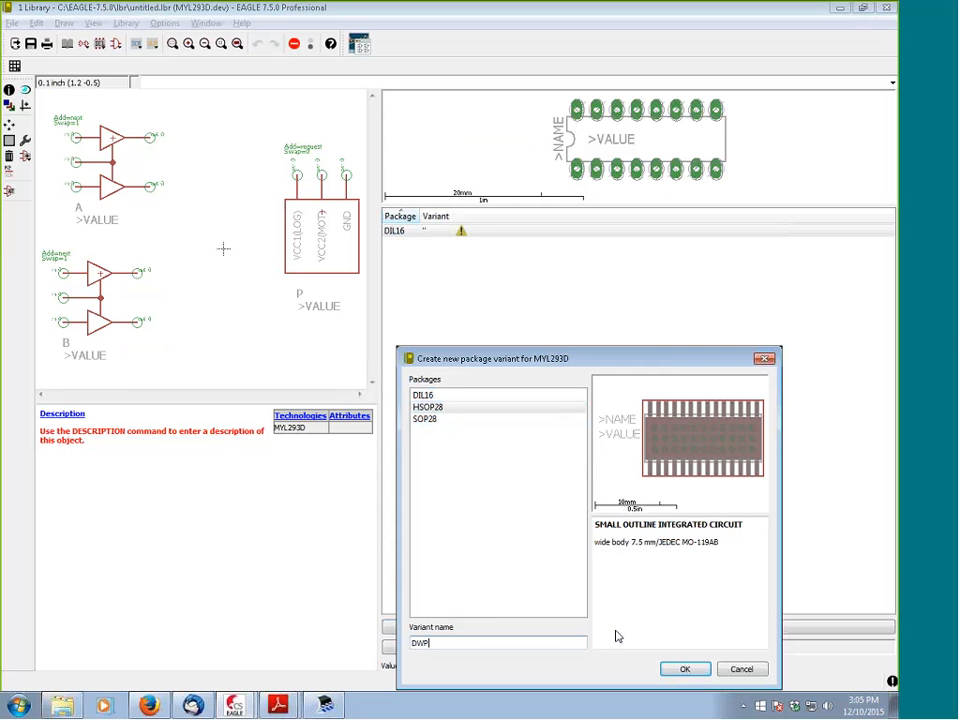
pyautogui.click(679, 671)
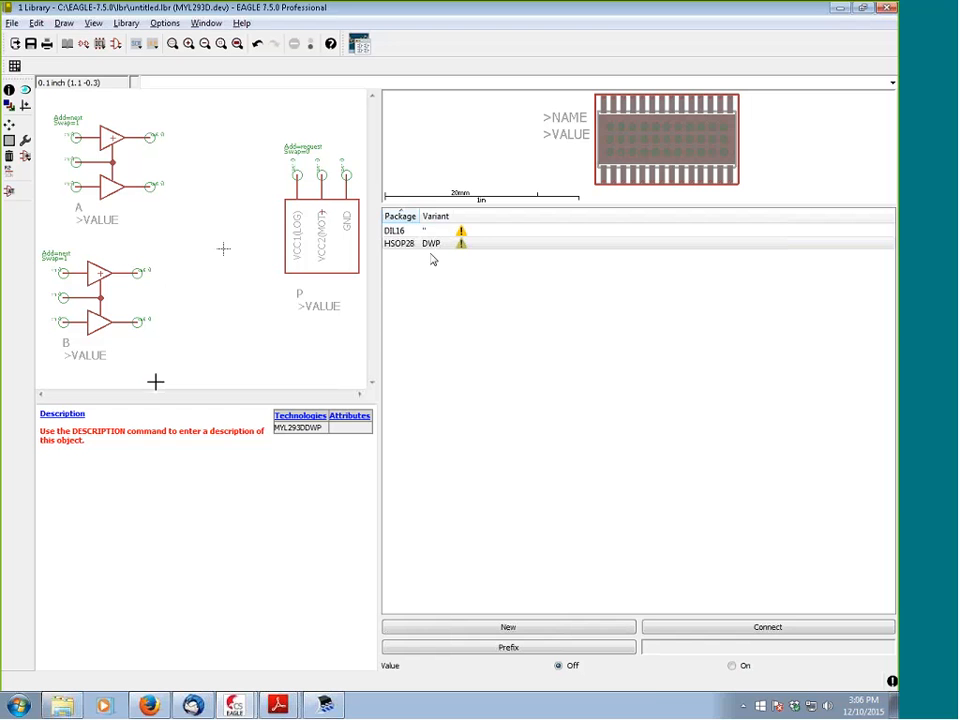
# Set the device's prefix to IC and keep its Value option off
pyautogui.click(598, 654)
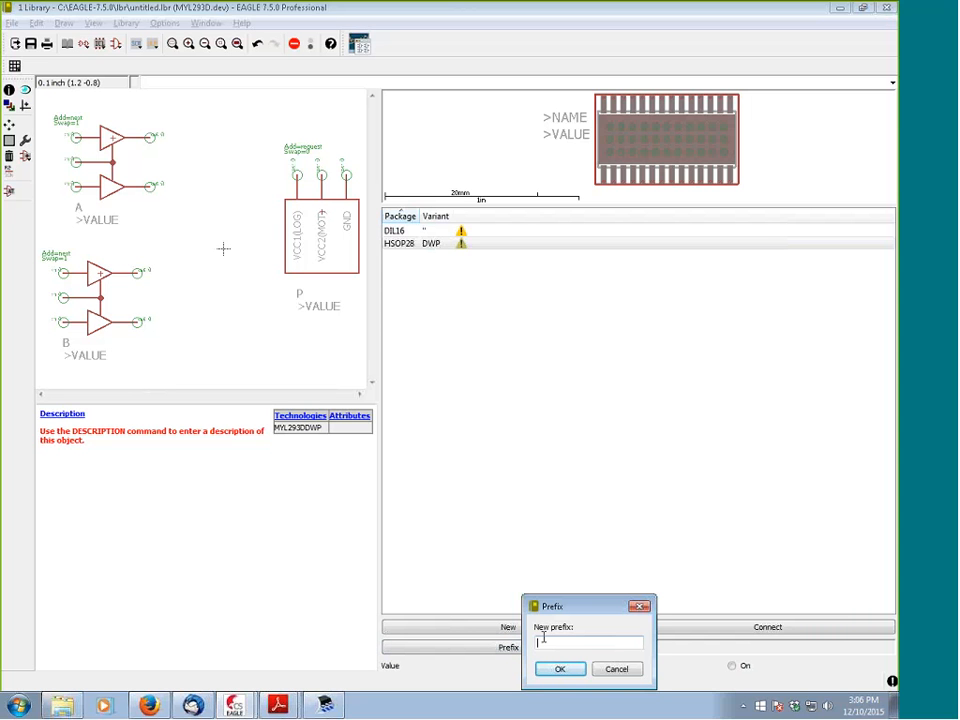
pyautogui.write('IC')
pyautogui.press('Return')
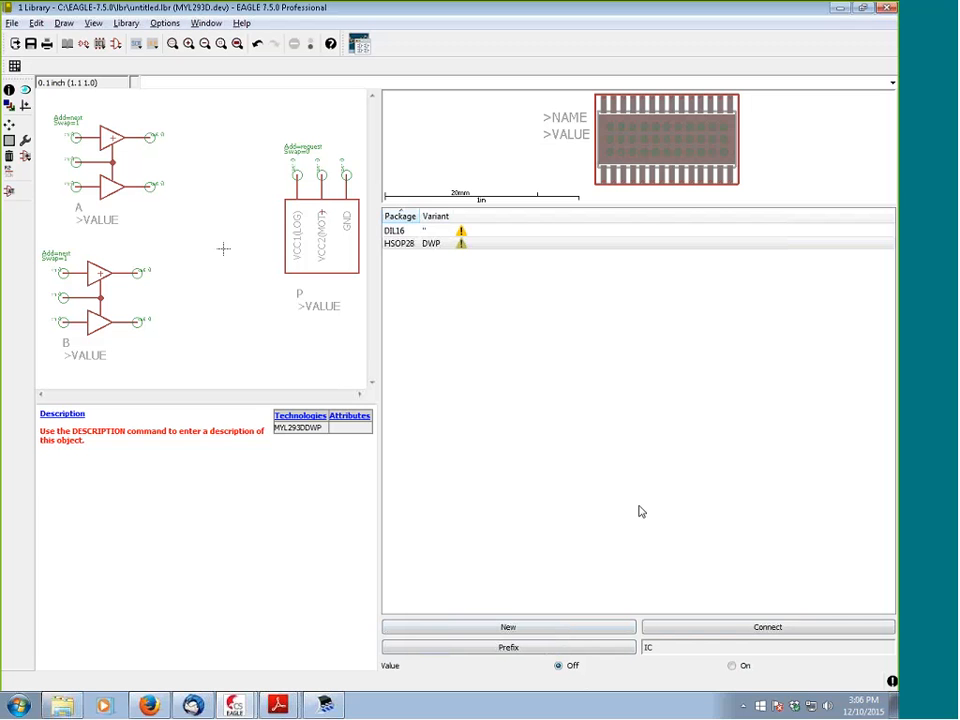
pyautogui.click(731, 665)
pyautogui.click(559, 667)
# Connect pin A.AIN to pad 2 in the DWP (HSOP28) variant, consulting the L293 logic diagram in Adobe Reader
pyautogui.click(690, 631)
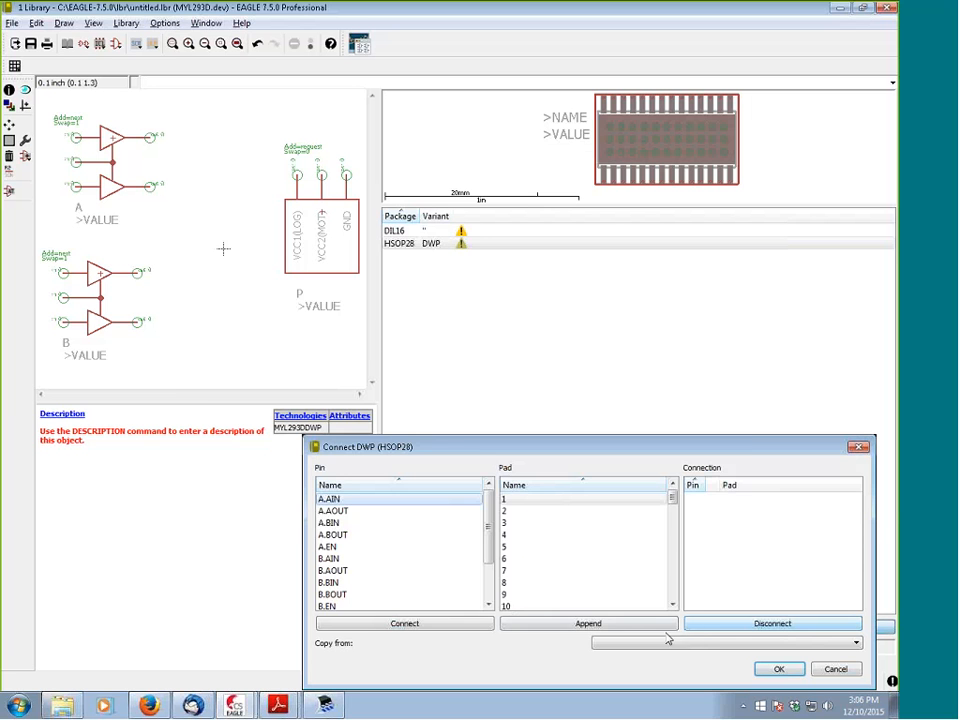
pyautogui.moveTo(540, 447); pyautogui.dragTo(414, 300)
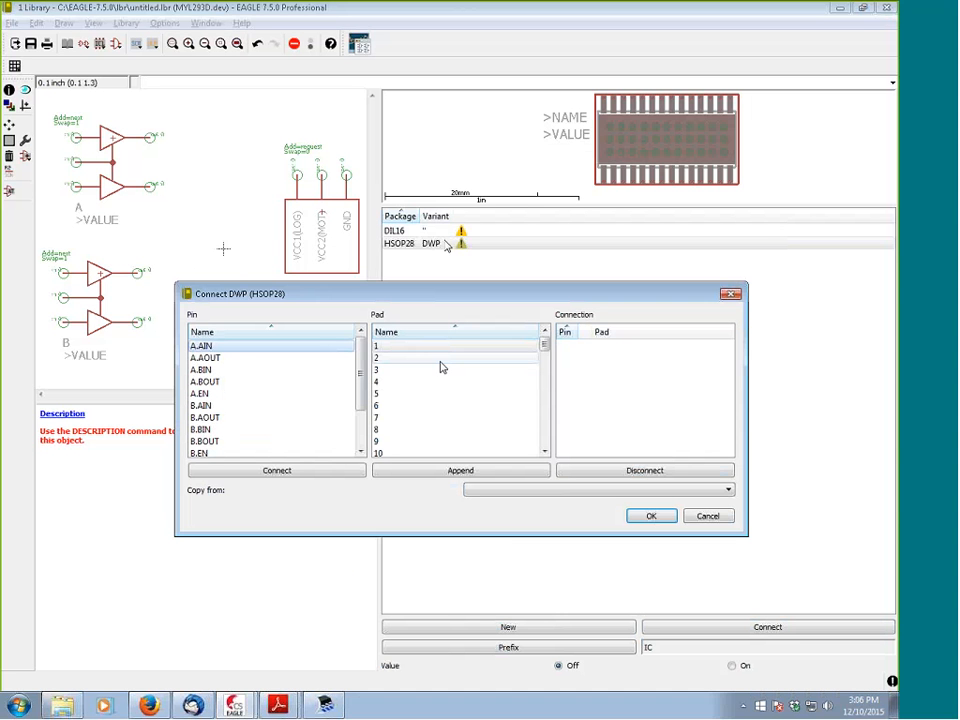
pyautogui.moveTo(361, 363)
pyautogui.mouseDown()
pyautogui.moveTo(366, 432)
pyautogui.moveTo(366, 344)
pyautogui.mouseUp()
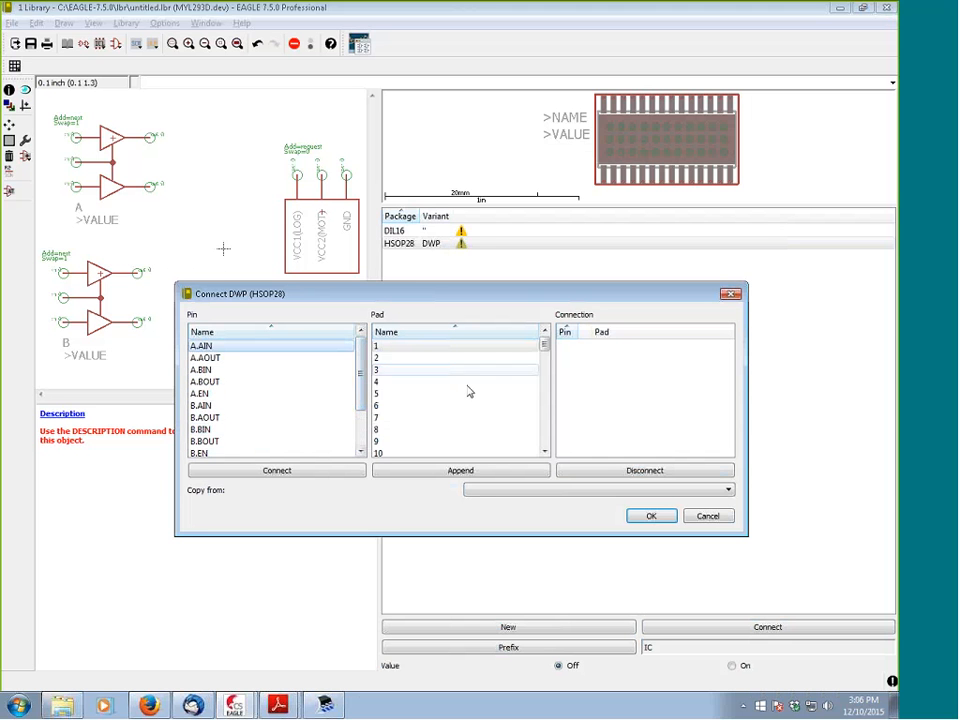
pyautogui.moveTo(548, 348)
pyautogui.mouseDown()
pyautogui.moveTo(559, 441)
pyautogui.moveTo(545, 346)
pyautogui.mouseUp()
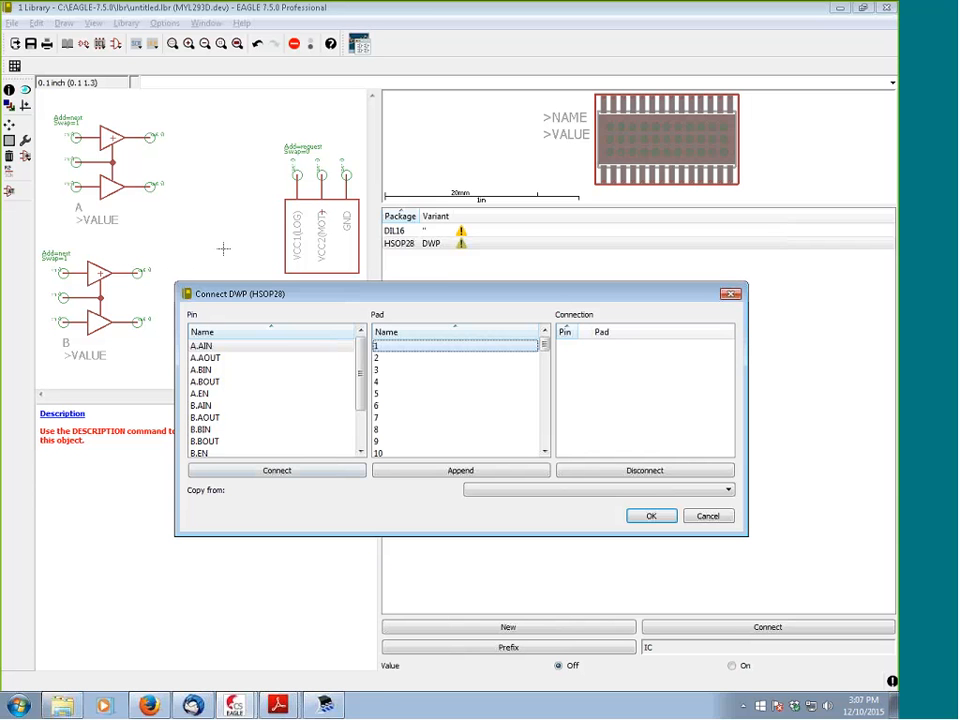
pyautogui.moveTo(278, 706)
pyautogui.click(270, 648)
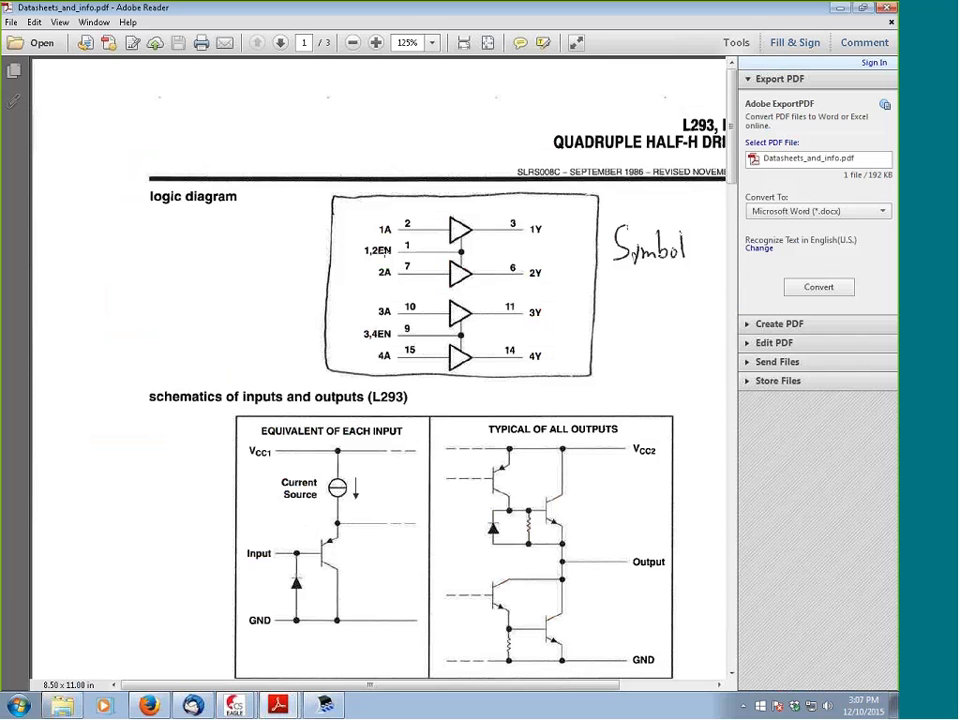
pyautogui.click(832, 9)
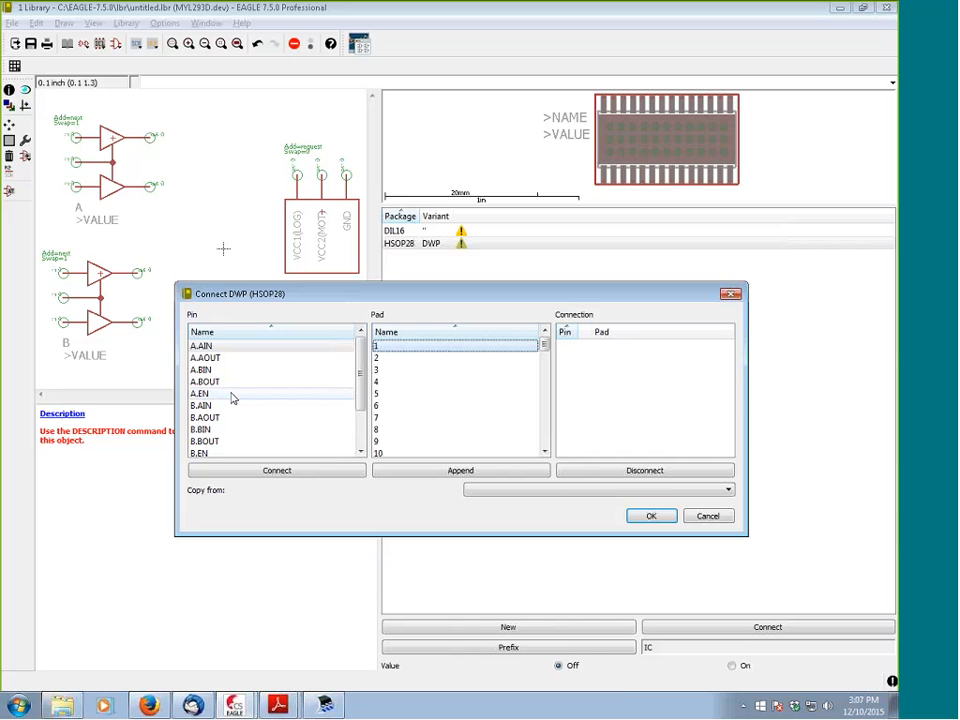
pyautogui.click(385, 357)
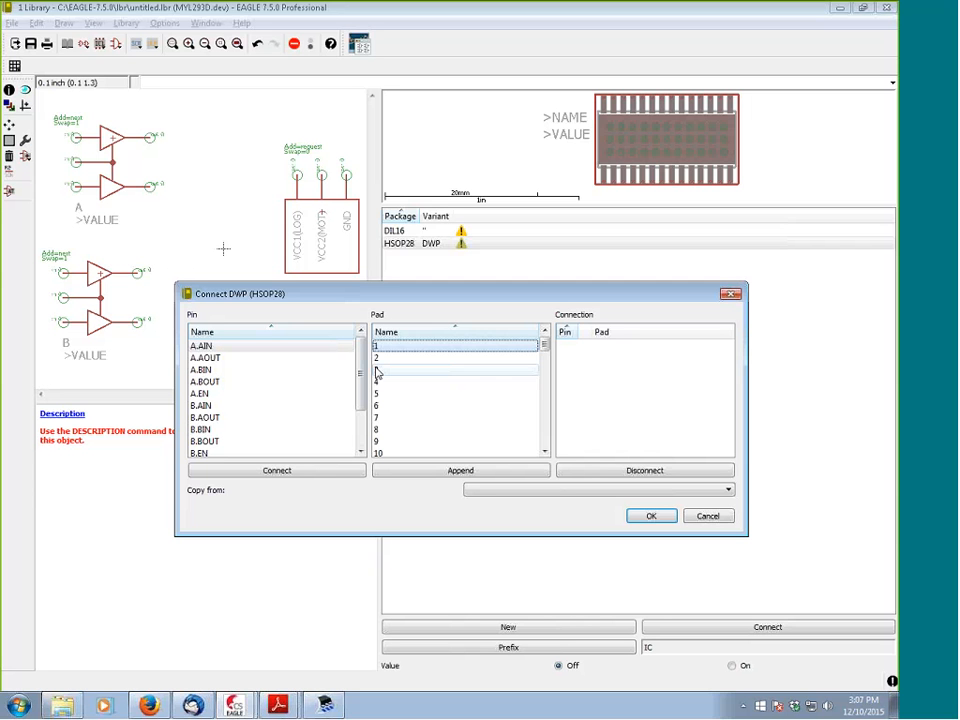
pyautogui.click(311, 471)
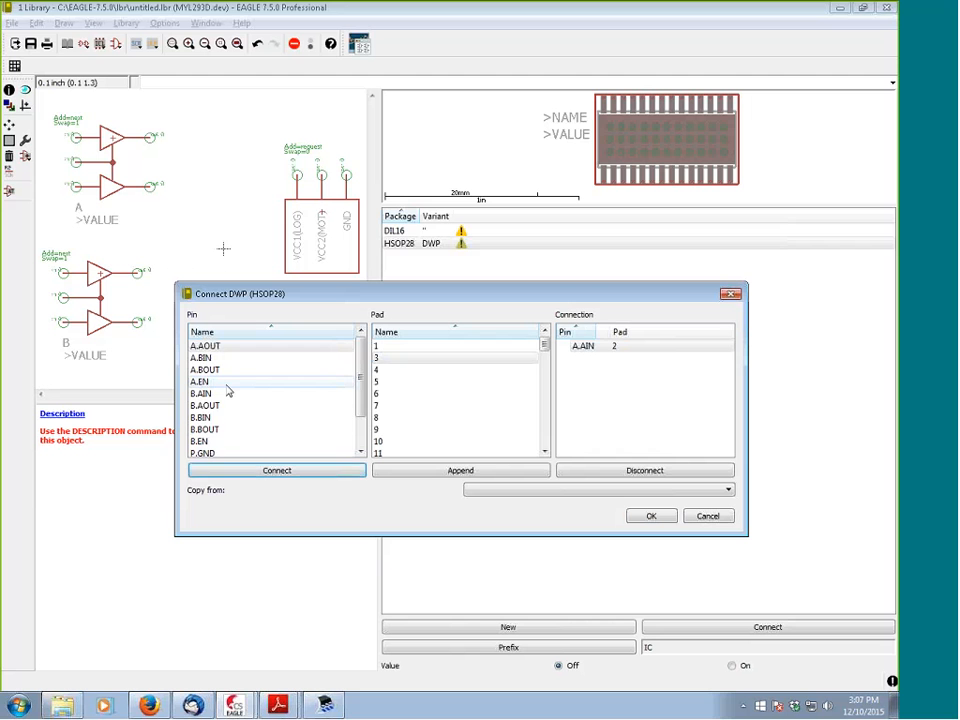
# Connect pin A.EN to pad 1 and pin A.BIN to pad 7 in the DWP (HSOP28) variant
pyautogui.click(400, 347)
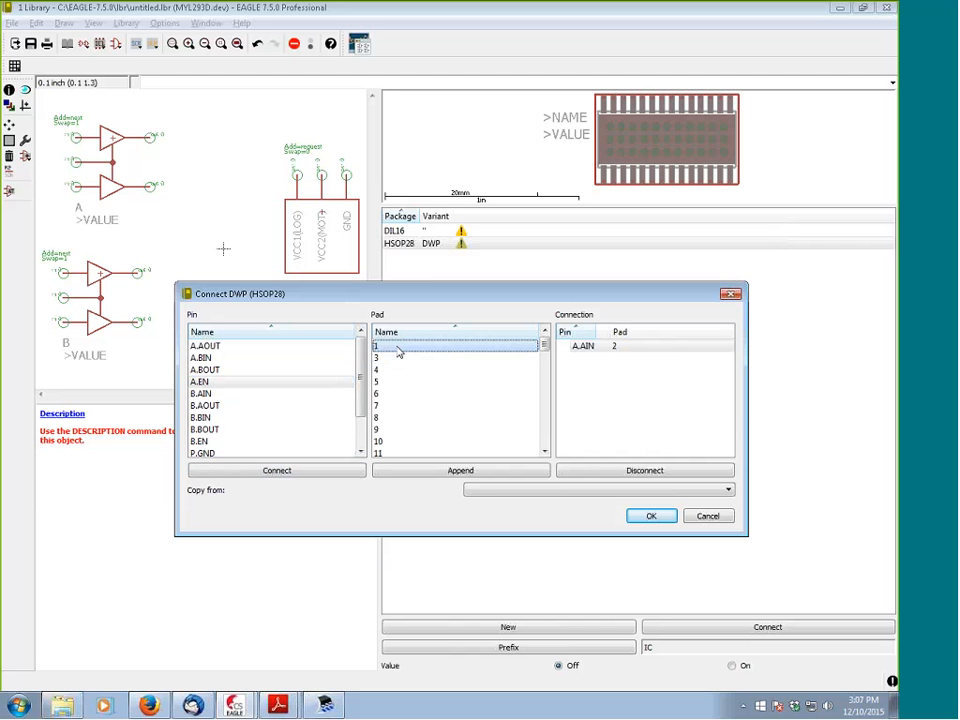
pyautogui.click(332, 472)
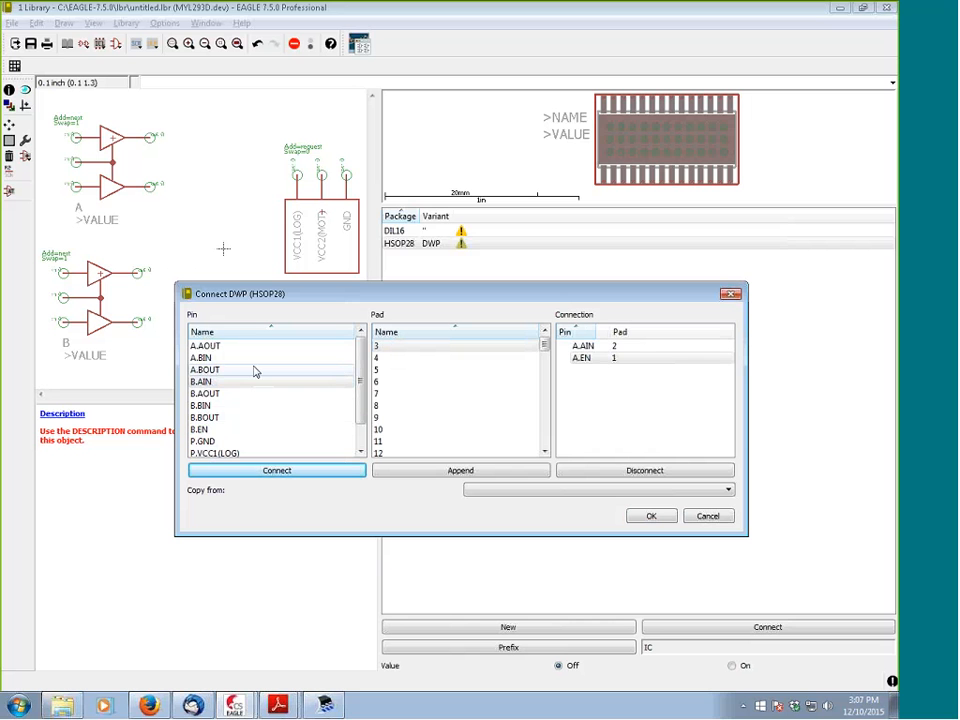
pyautogui.click(221, 359)
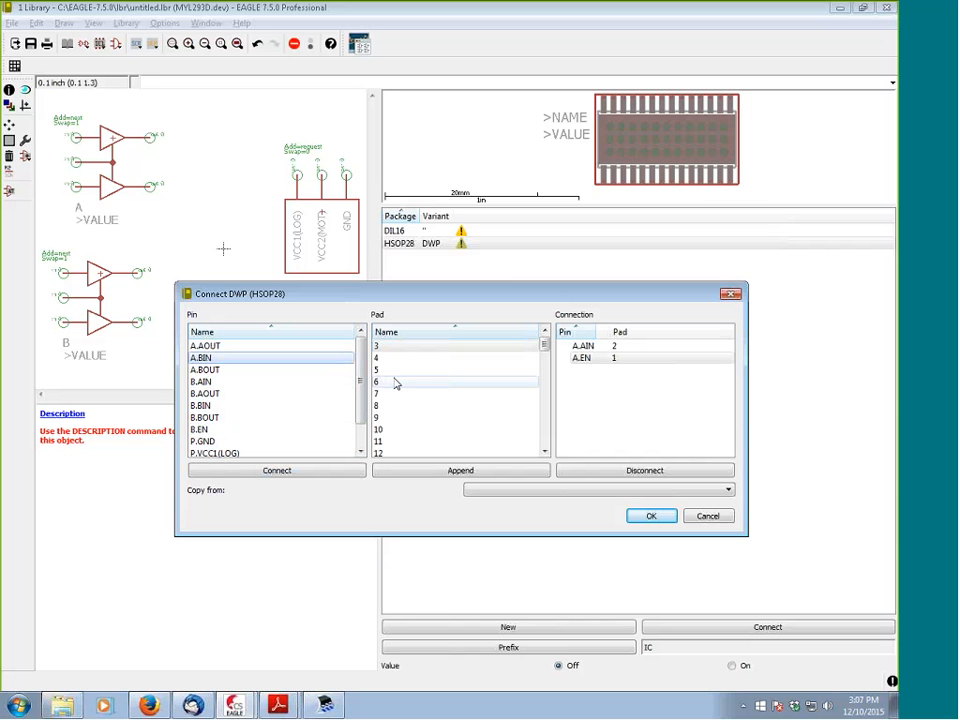
pyautogui.click(381, 395)
pyautogui.click(354, 471)
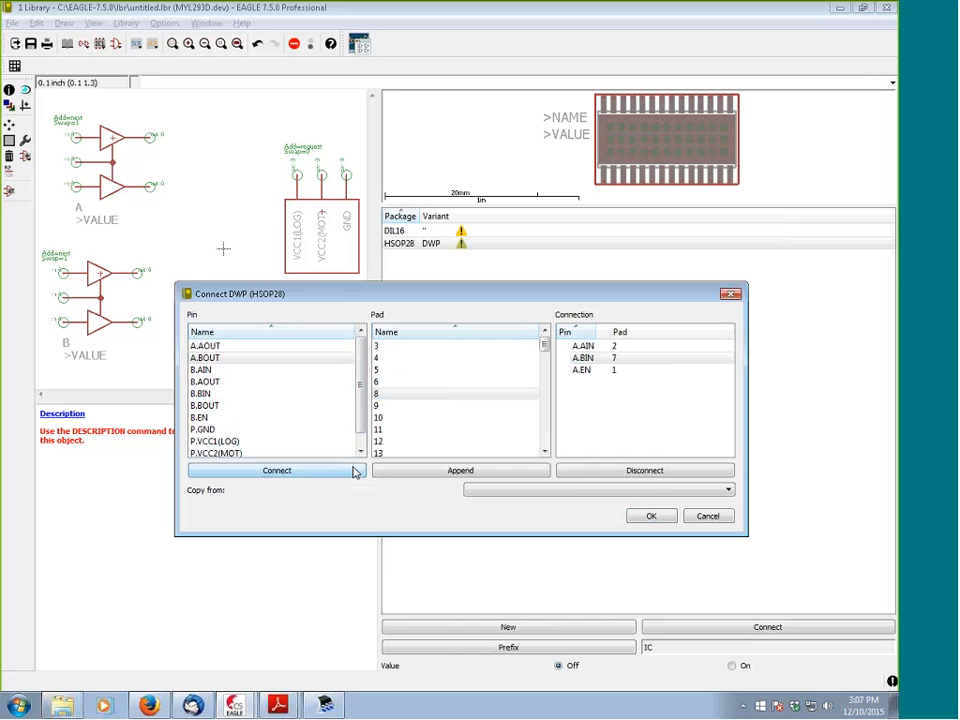
# Connect pin A.AOUT to pad 3 and pin A.BOUT to pad 6
pyautogui.click(263, 346)
pyautogui.click(375, 346)
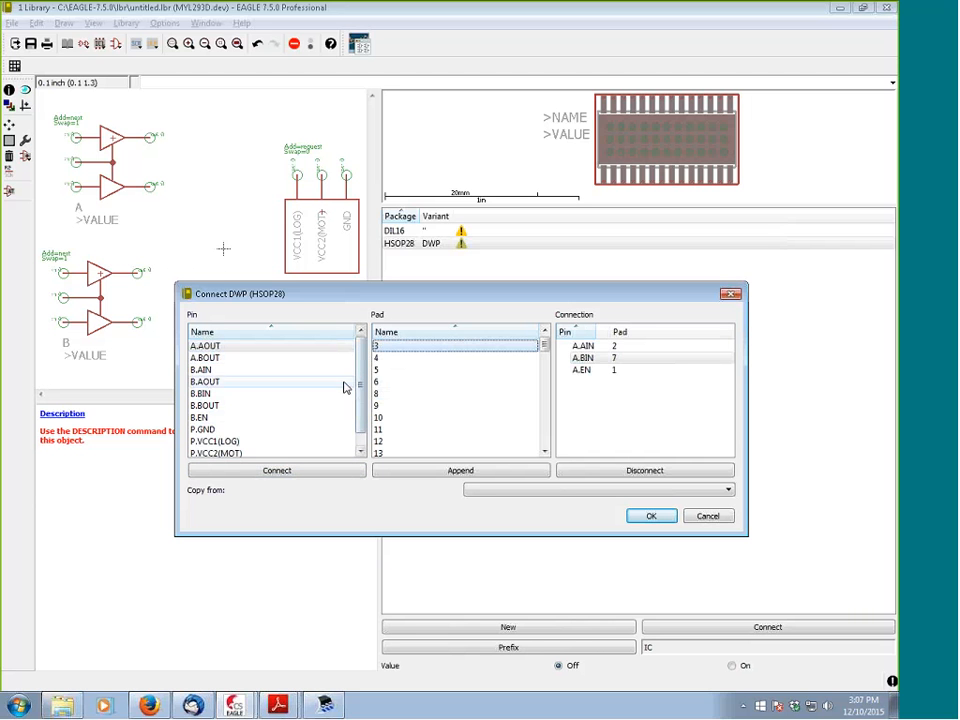
pyautogui.click(334, 481)
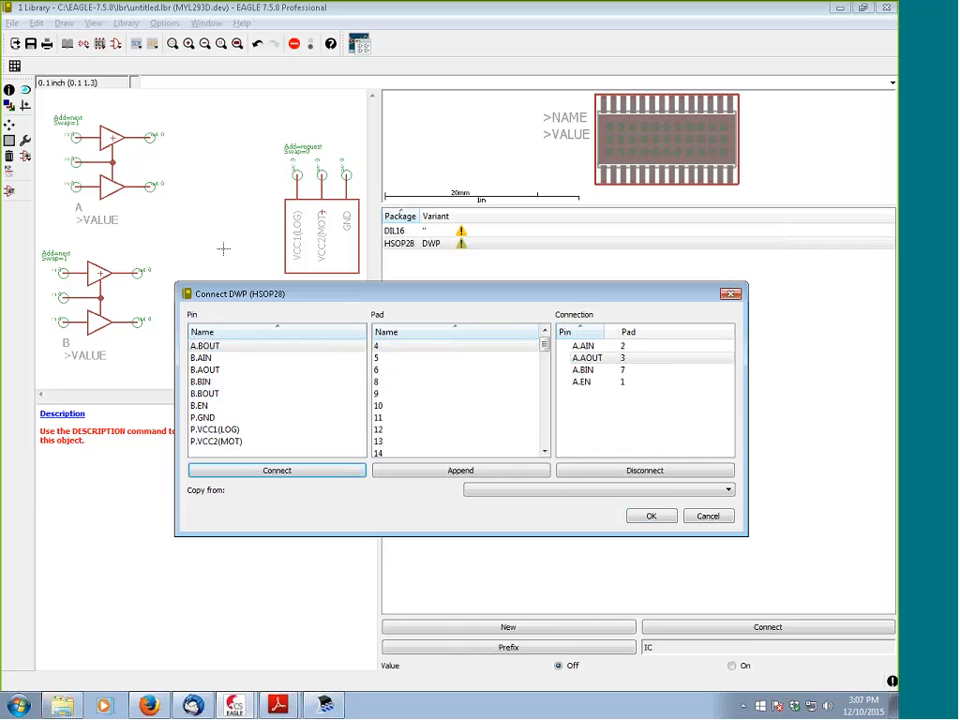
pyautogui.click(390, 370)
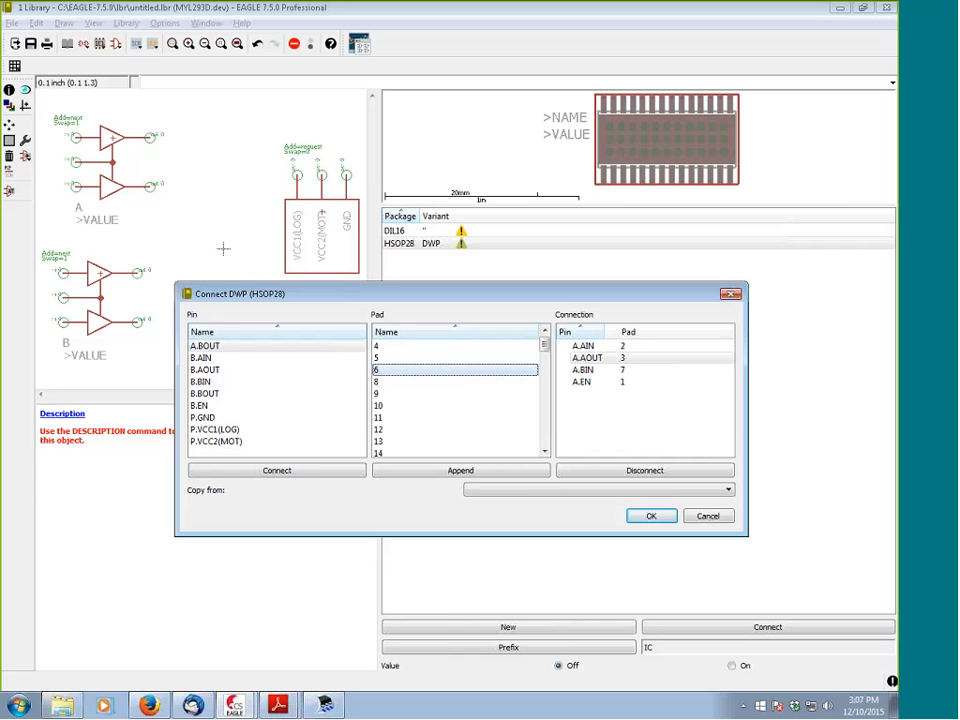
pyautogui.click(322, 472)
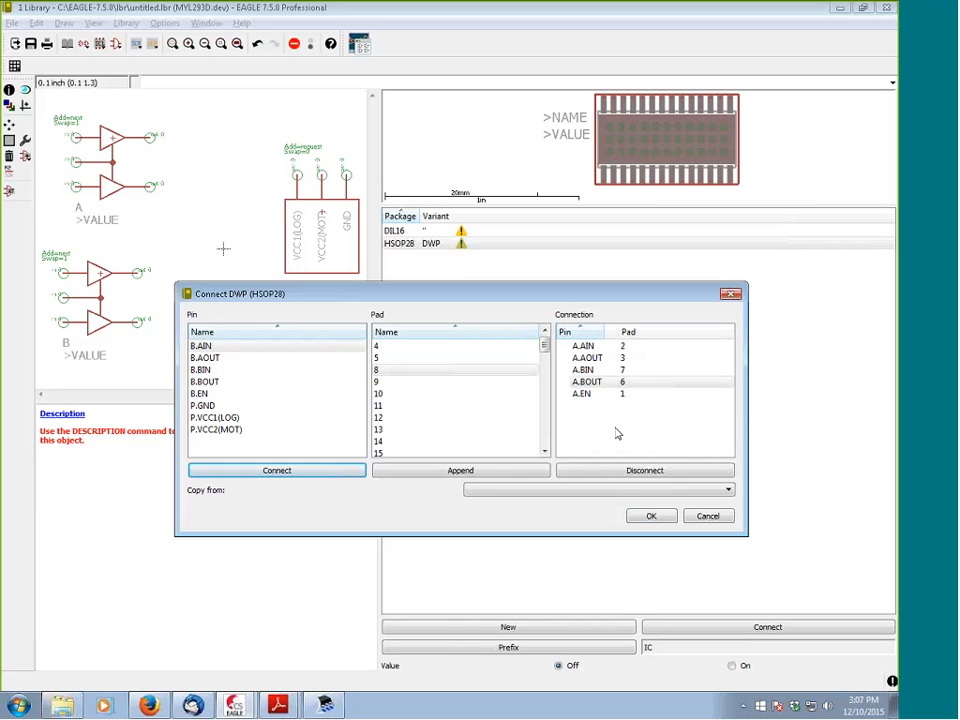
# Connect pin B.AIN to pad 10 and pin B.AOUT to pad 11
pyautogui.click(242, 347)
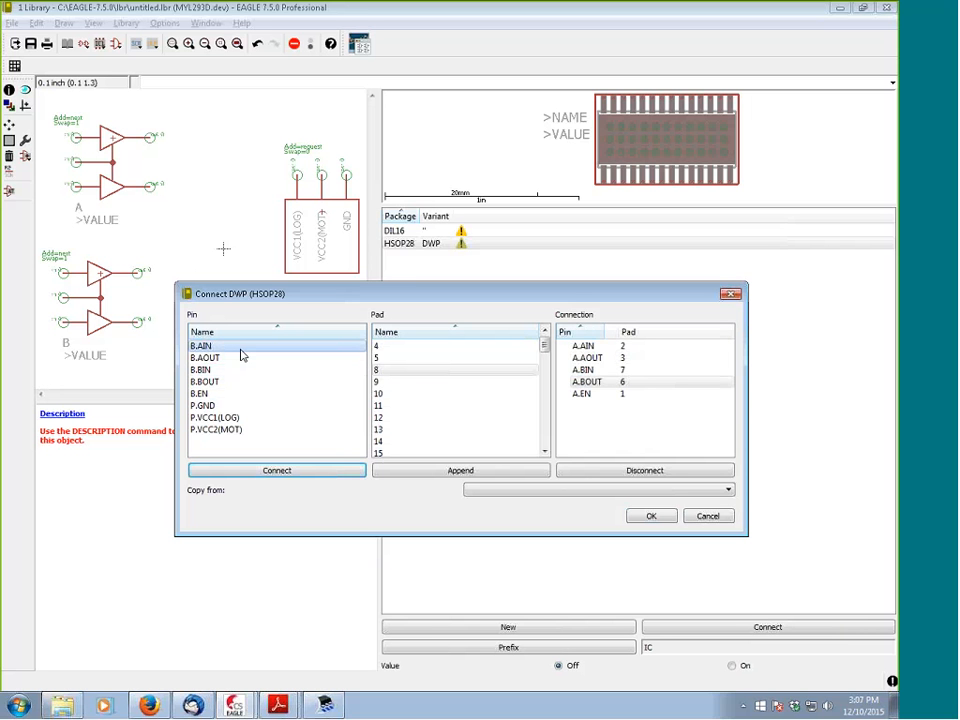
pyautogui.click(393, 395)
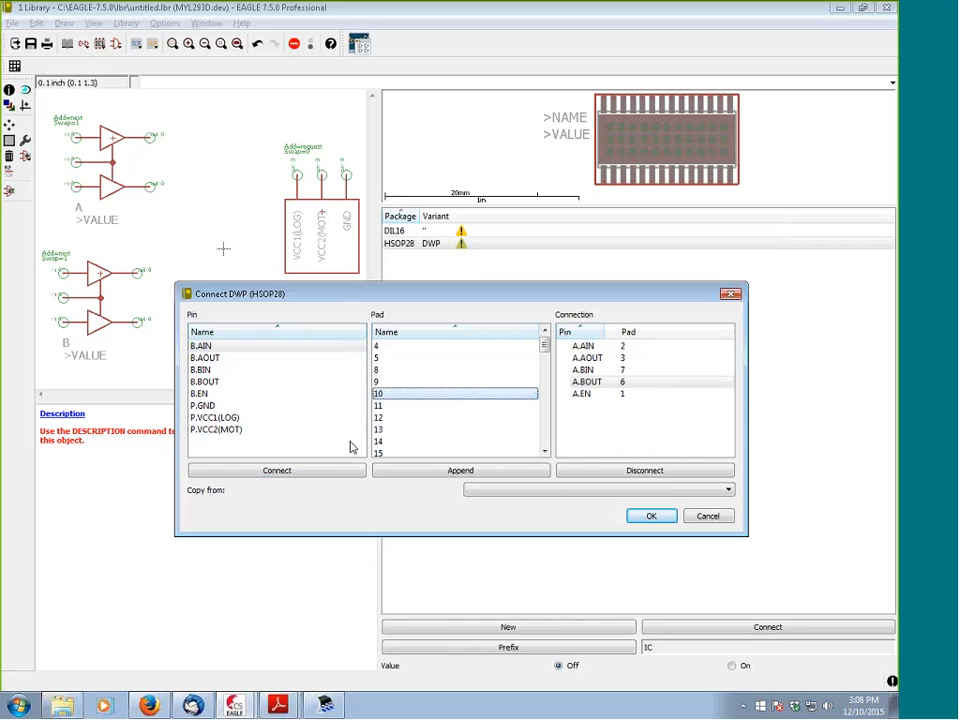
pyautogui.click(334, 474)
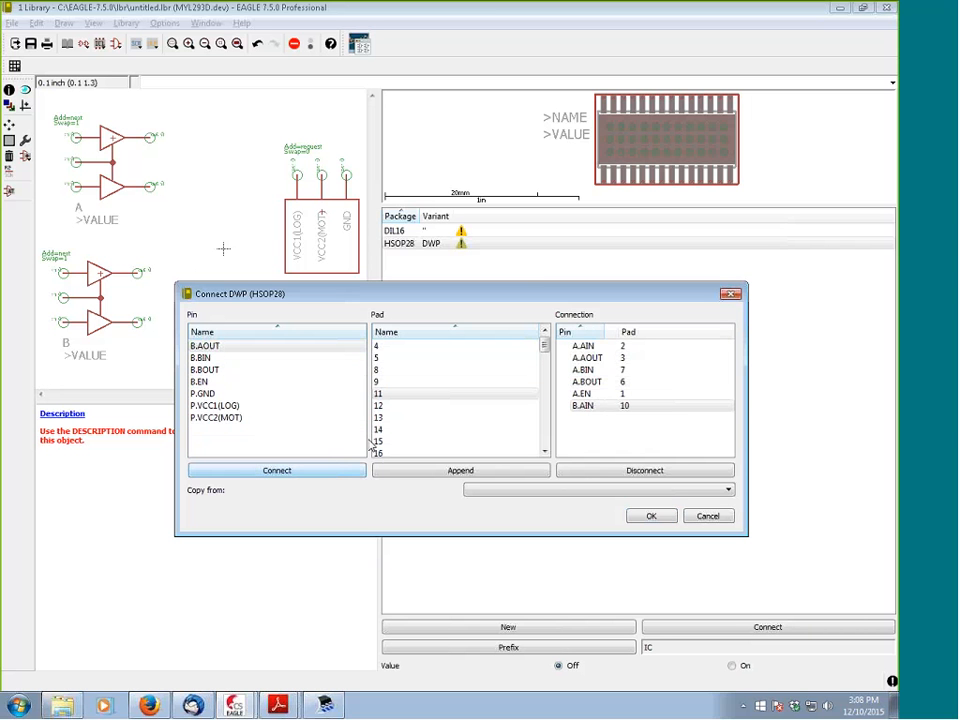
pyautogui.click(311, 482)
# Connect gate B's enable pin, B.EN, to pad 9
pyautogui.click(206, 370)
pyautogui.click(420, 381)
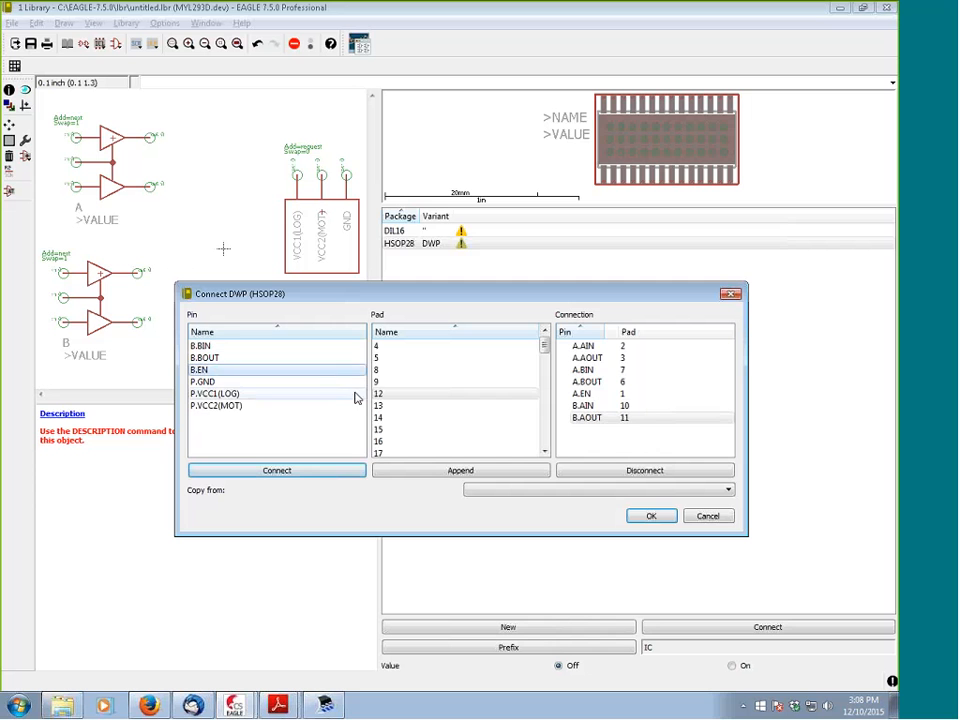
pyautogui.click(289, 474)
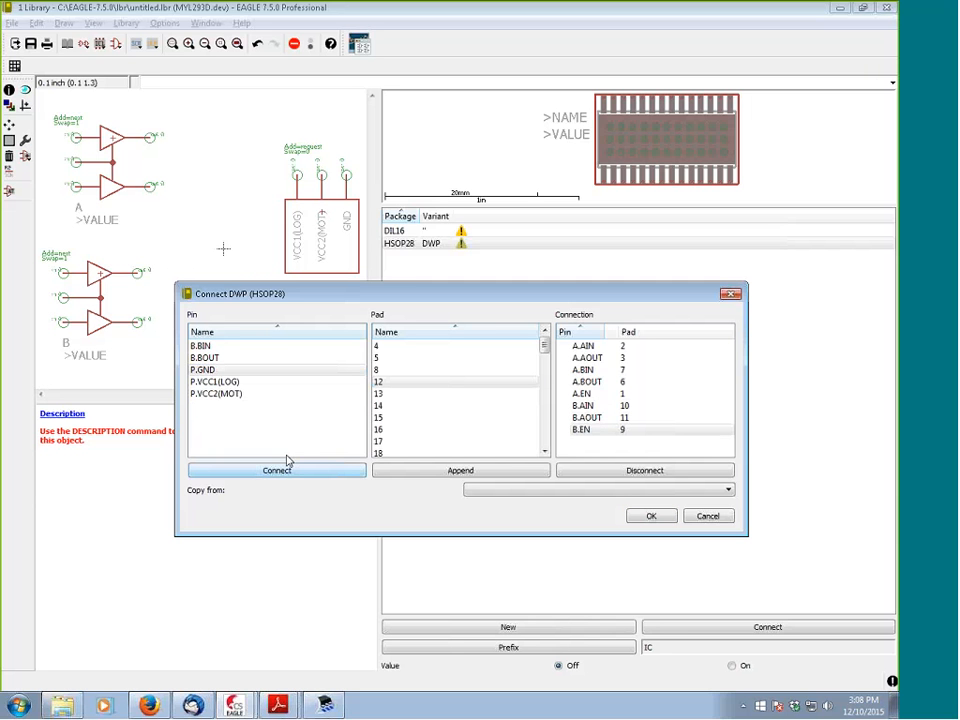
# Connect pin B.BIN to pad 15 and pin B.BOUT to pad 14
pyautogui.click(212, 348)
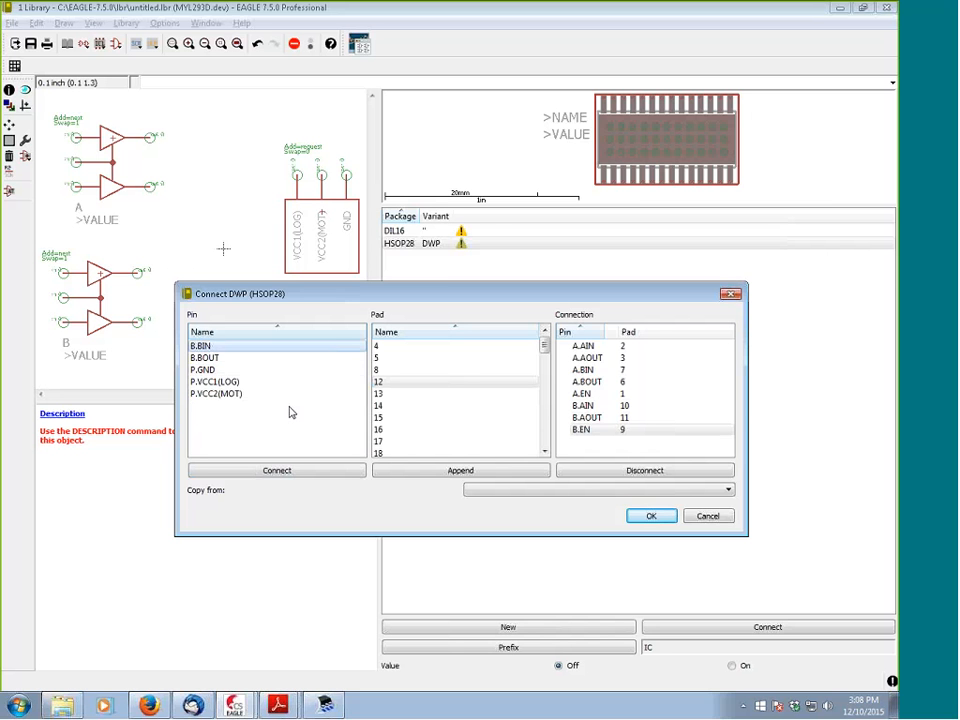
pyautogui.click(386, 417)
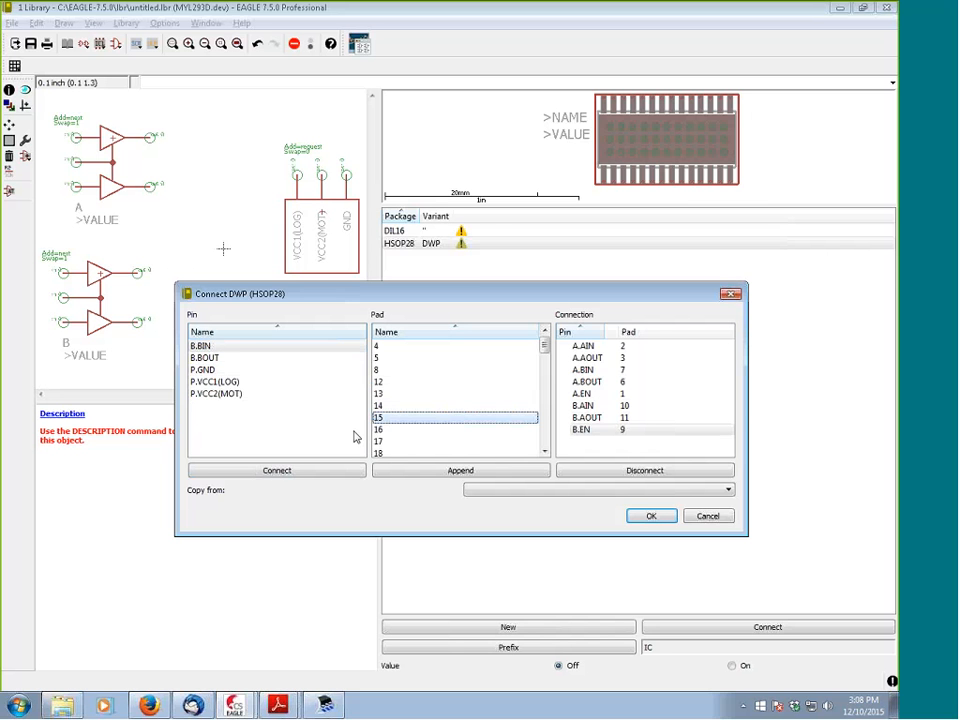
pyautogui.click(303, 474)
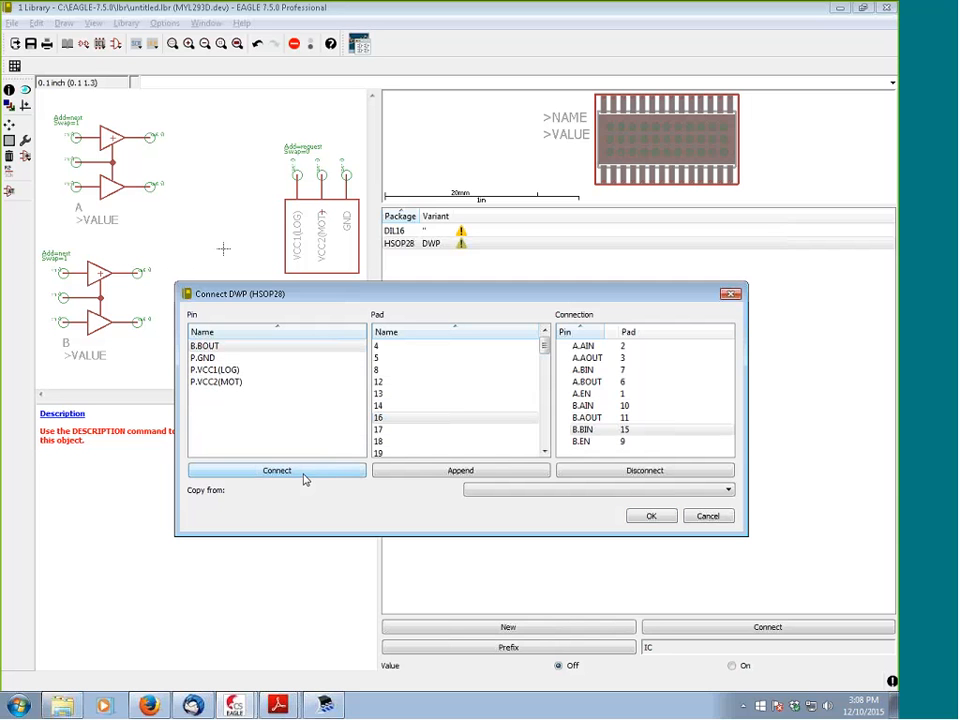
pyautogui.click(386, 405)
pyautogui.click(296, 470)
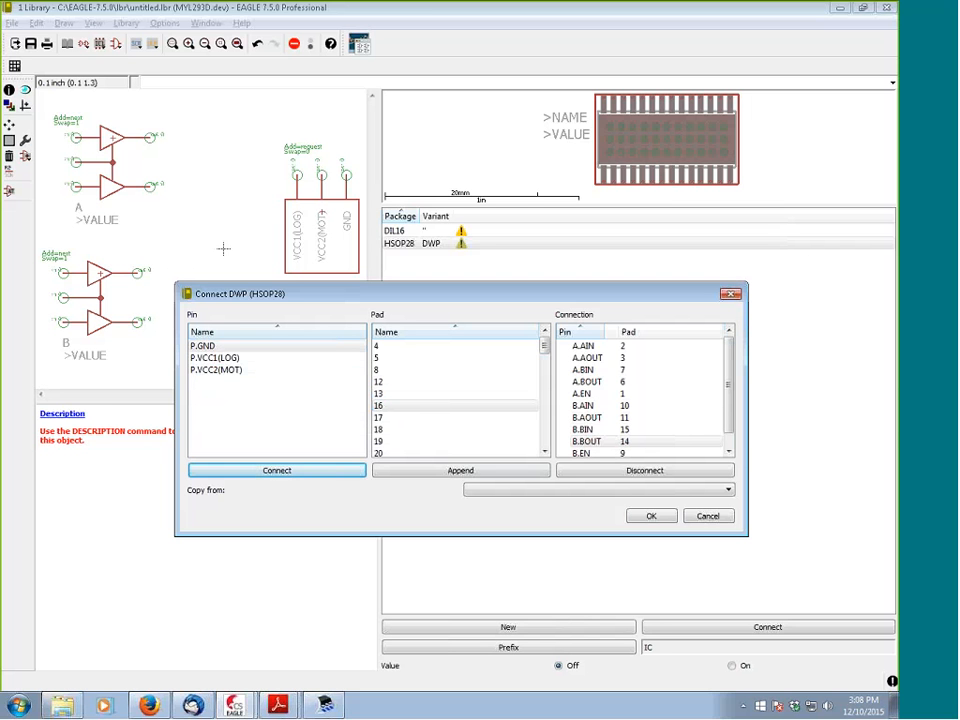
# Connect P.VCC1(LOG) to pad 16 and P.VCC2(MOT) to pad 8, consulting the package pinouts in l293.pdf in Adobe Reader
pyautogui.click(278, 706)
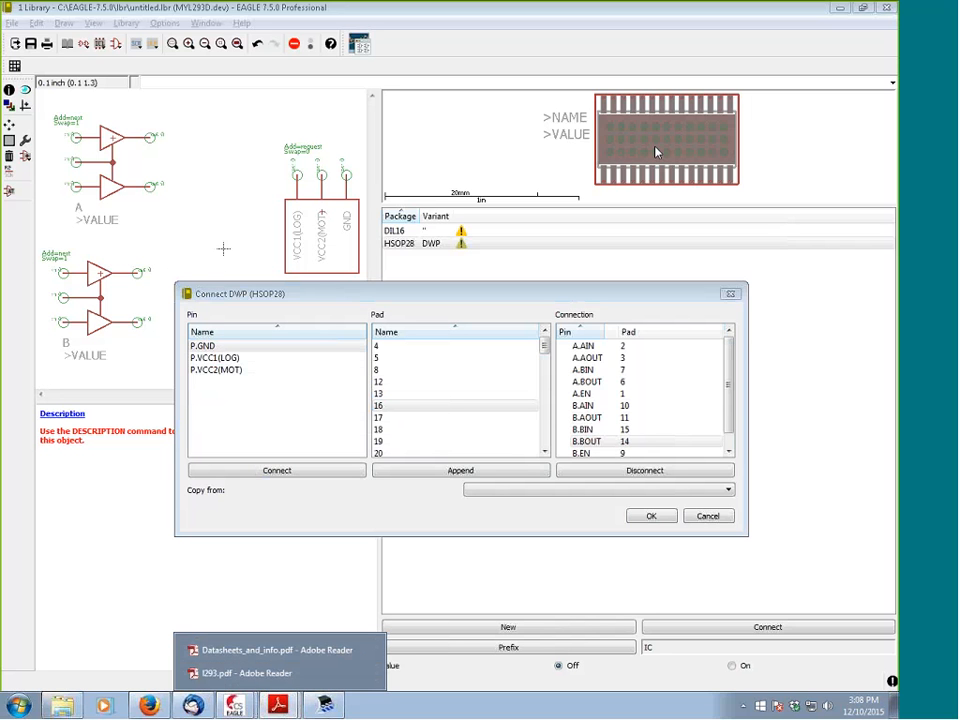
pyautogui.click(250, 675)
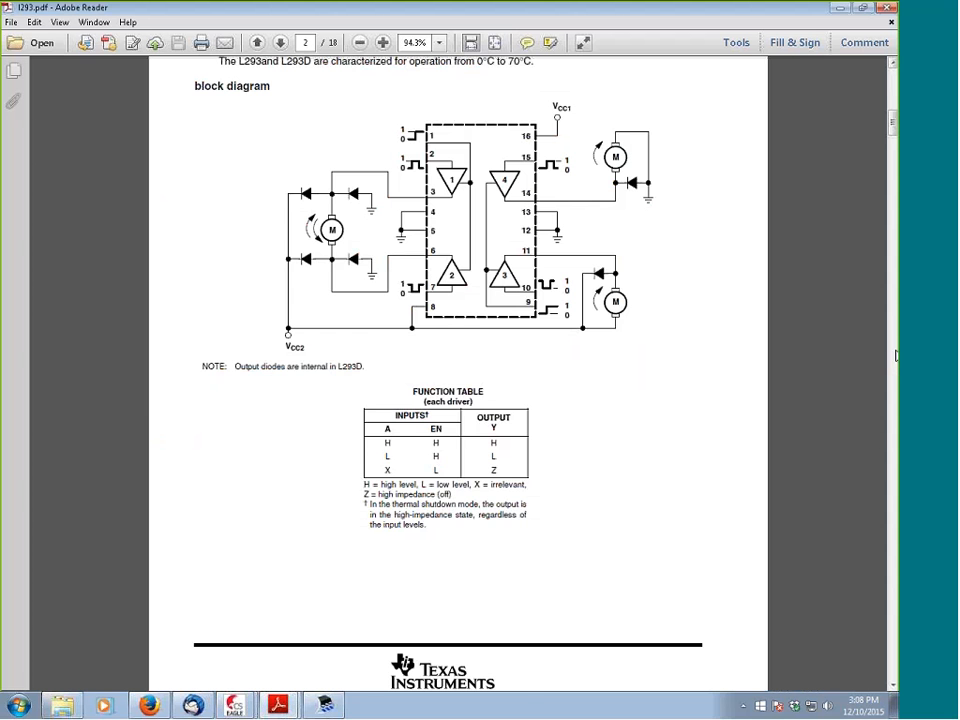
pyautogui.scroll(15, 845, 116)
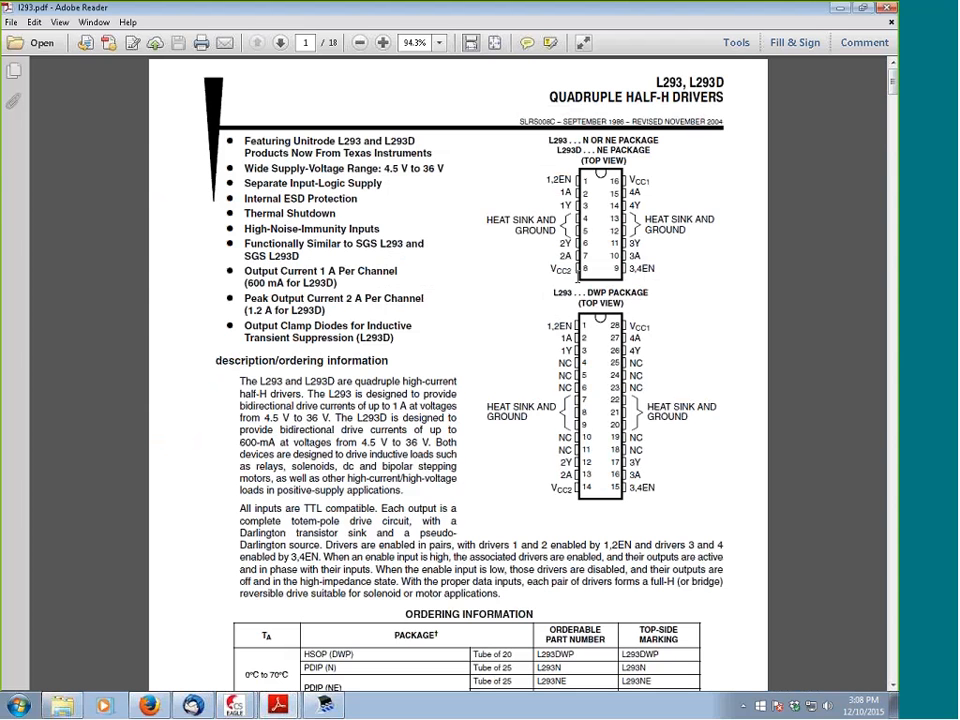
pyautogui.hotkey('alt', 'Tab')
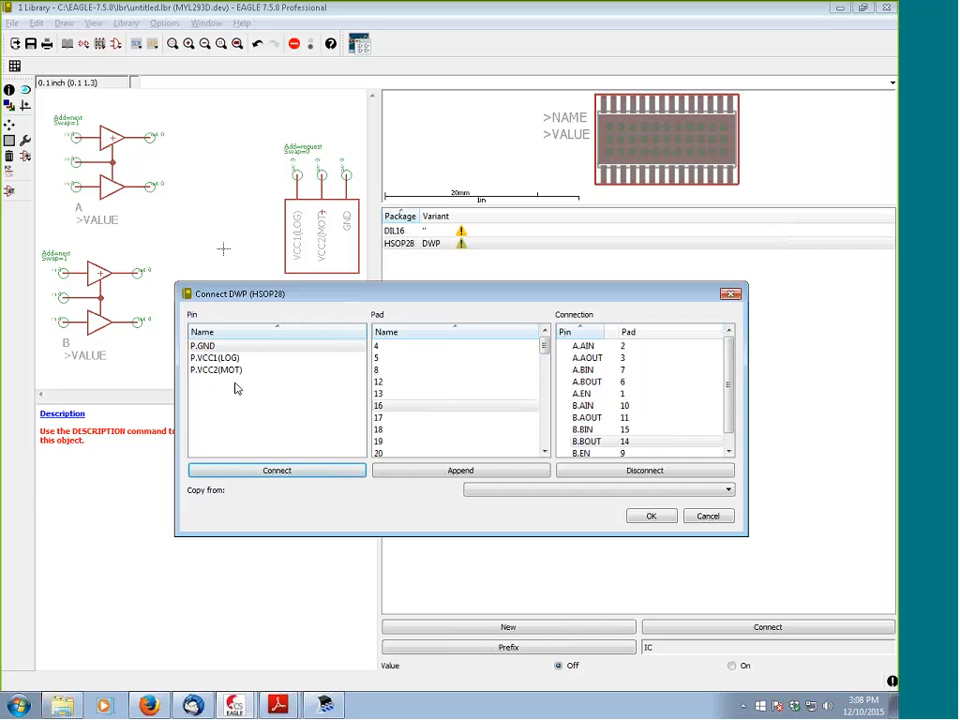
pyautogui.click(230, 358)
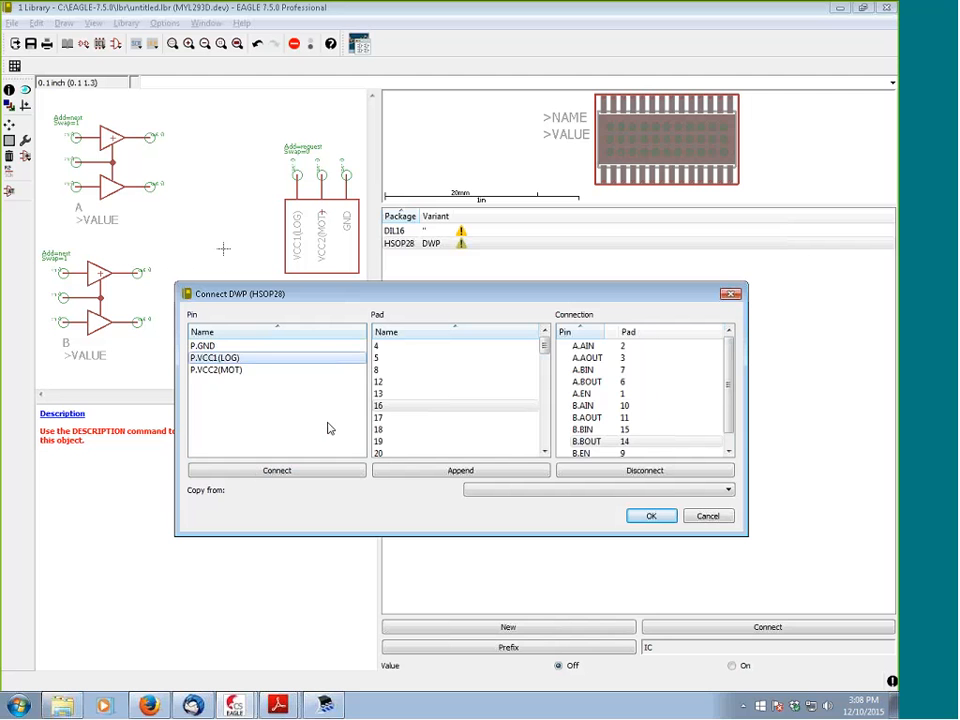
pyautogui.click(326, 468)
pyautogui.click(384, 370)
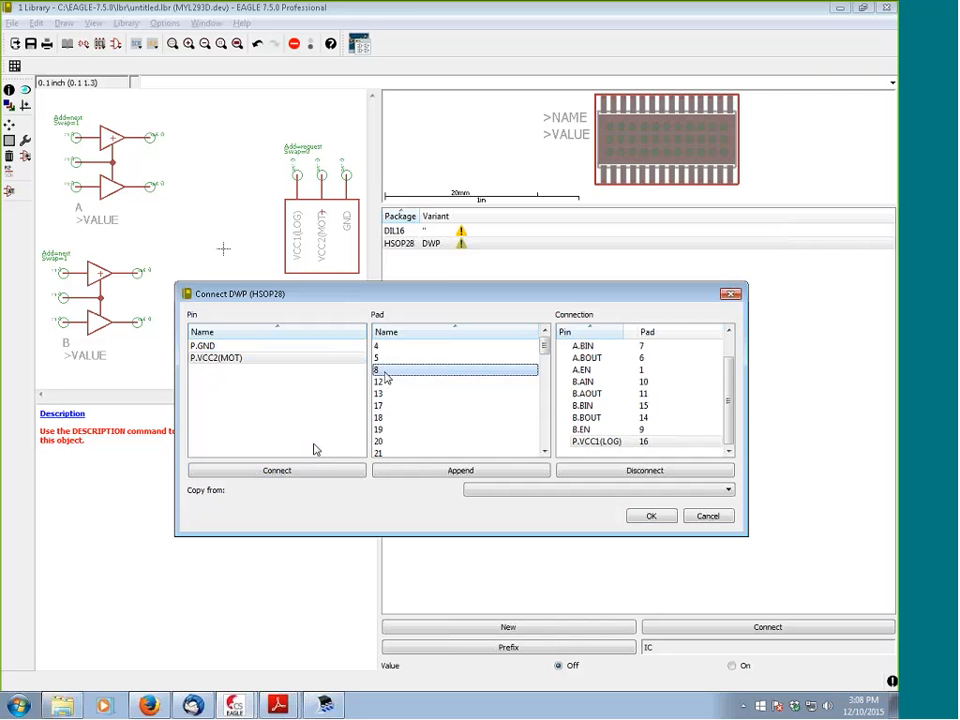
pyautogui.click(316, 472)
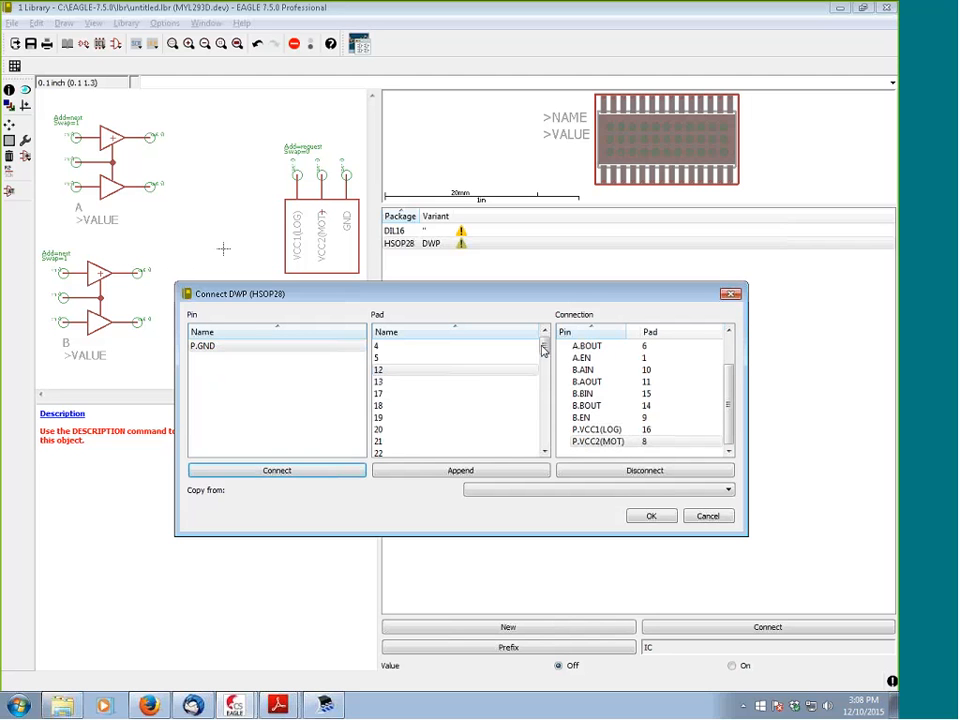
# Connect pin P.GND to pad 4, rechecking the heat sink and ground pins on page 1 of l293.pdf in Adobe Reader
pyautogui.moveTo(544, 347)
pyautogui.mouseDown()
pyautogui.moveTo(540, 458)
pyautogui.moveTo(543, 347)
pyautogui.mouseUp()
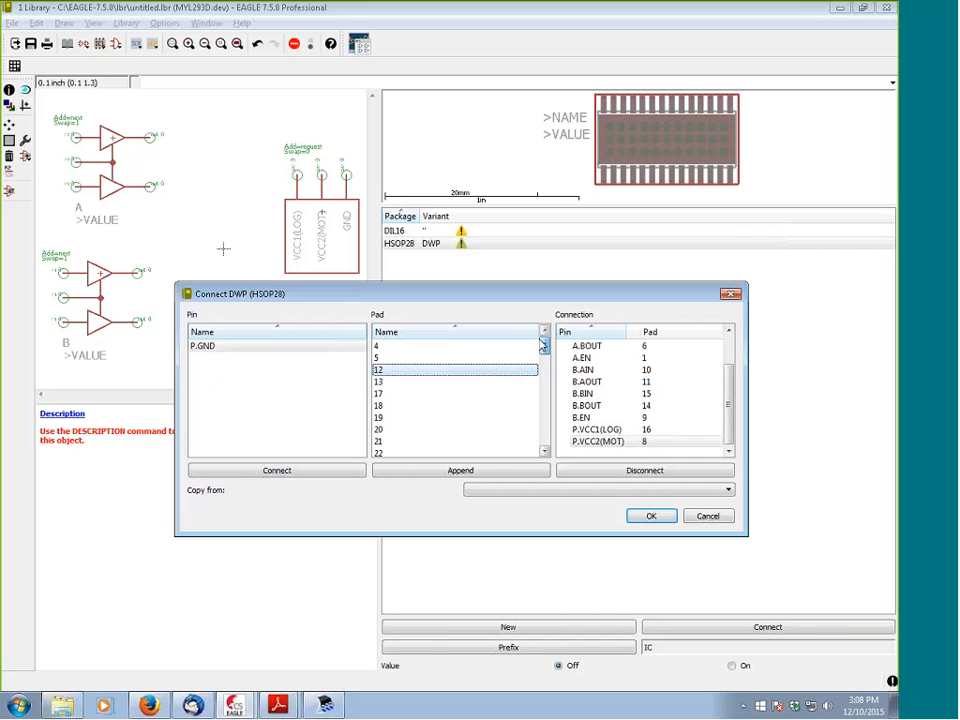
pyautogui.click(278, 705)
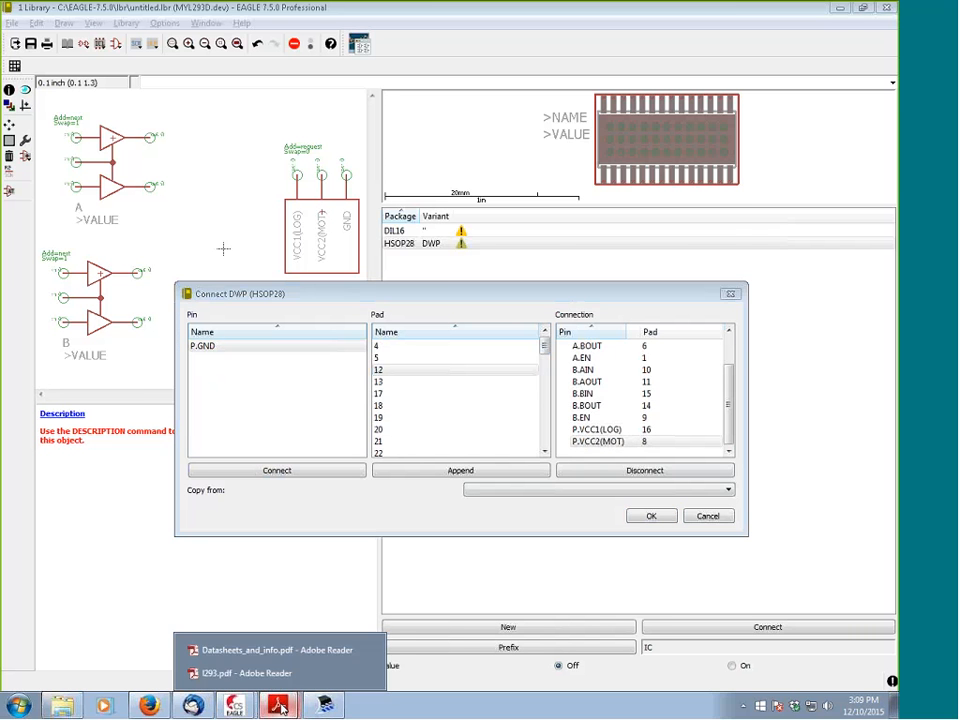
pyautogui.click(247, 673)
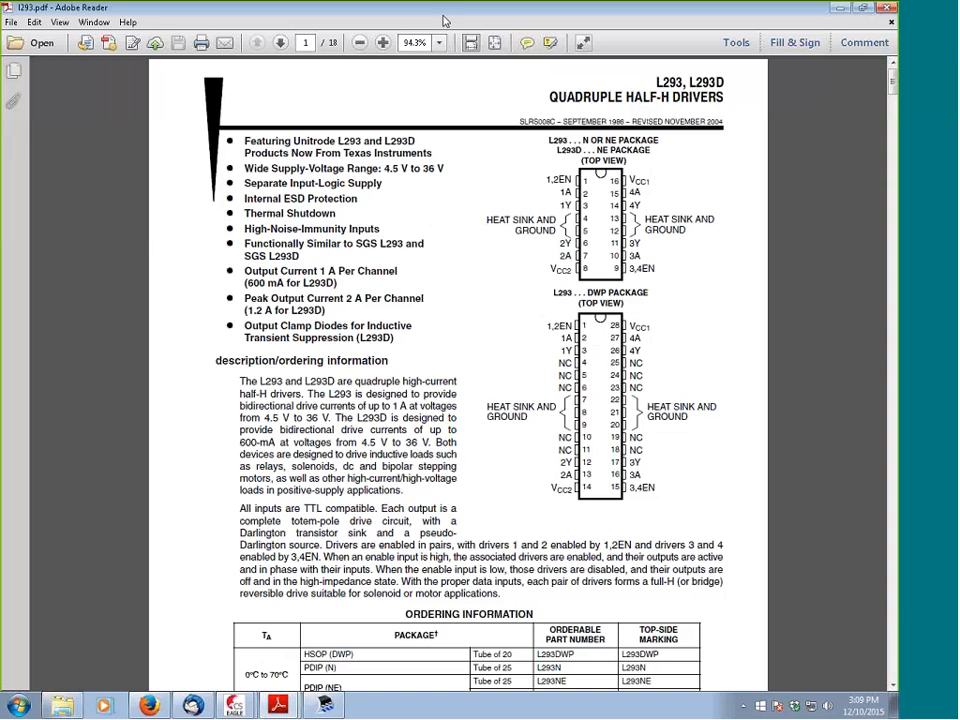
pyautogui.hotkey('alt', 'Tab')
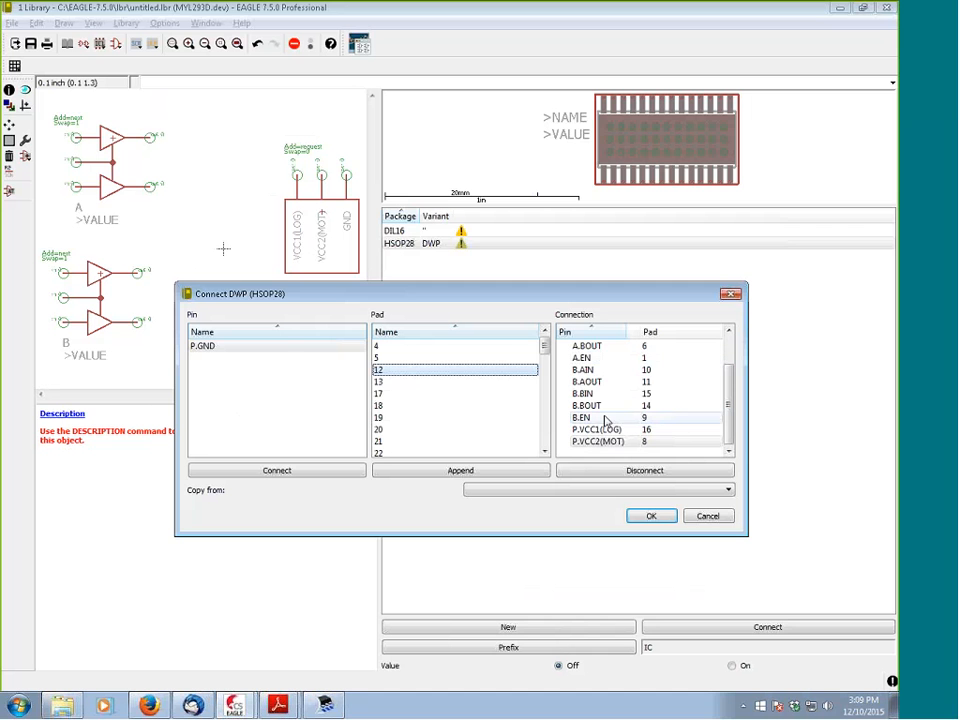
pyautogui.click(288, 349)
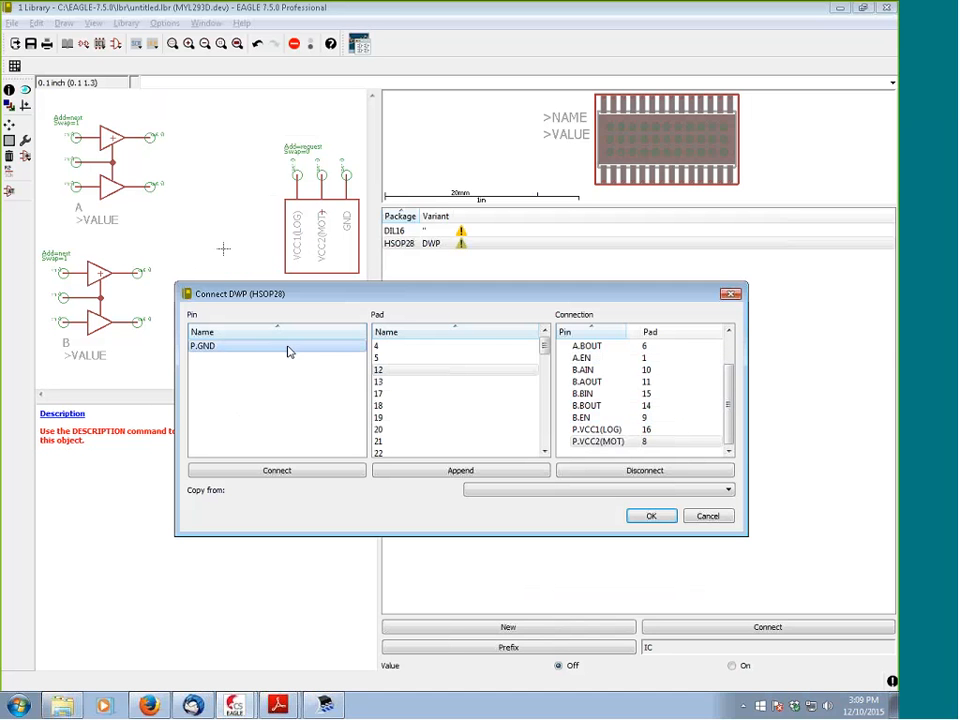
pyautogui.click(395, 346)
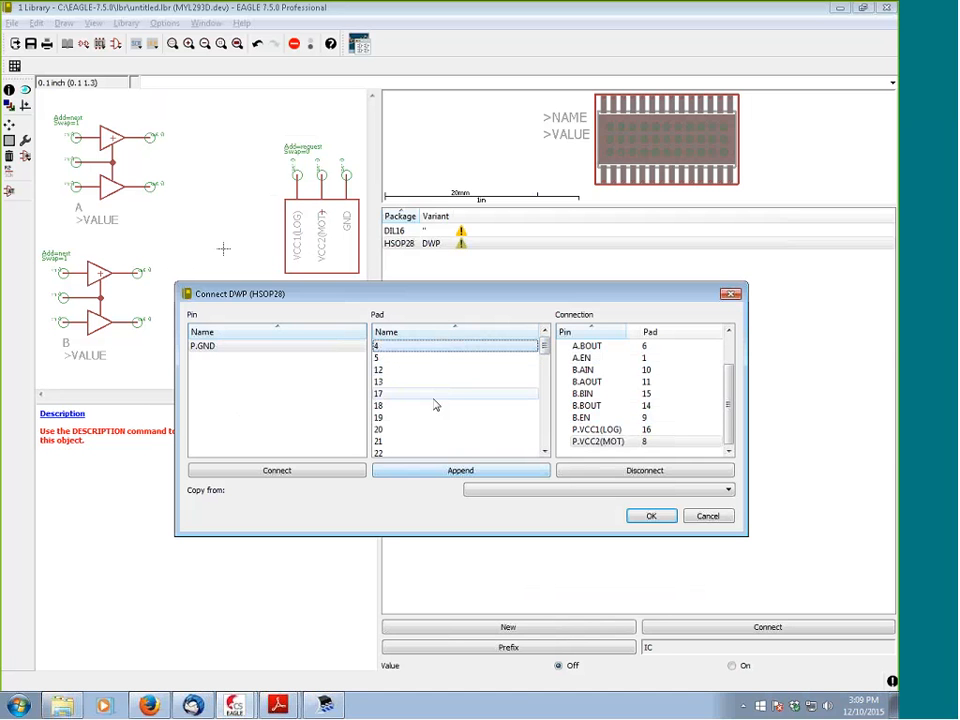
pyautogui.click(335, 469)
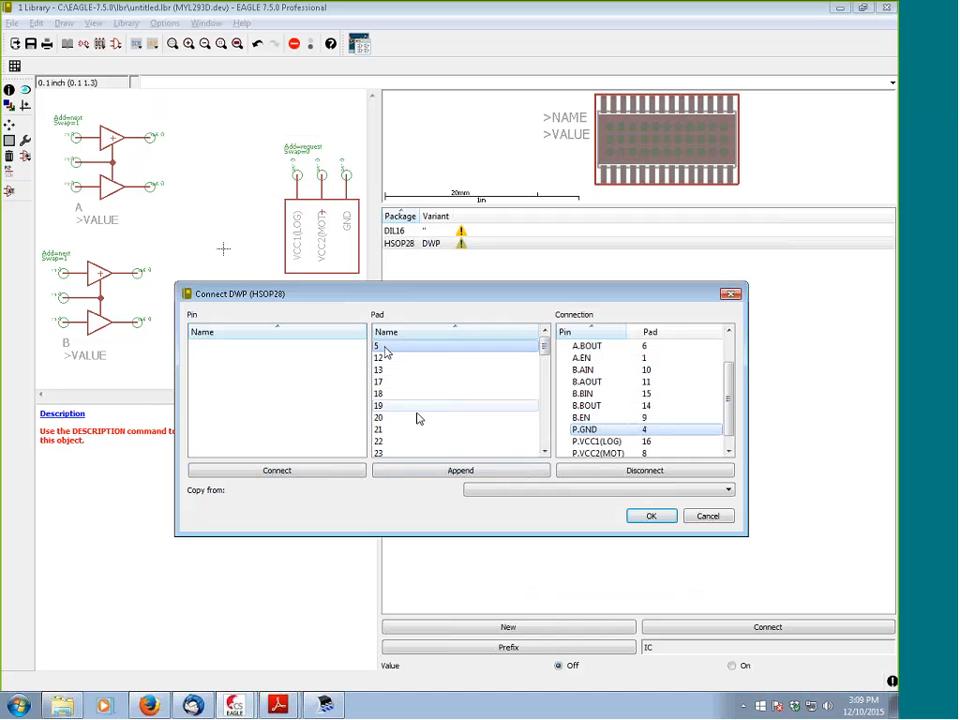
# Append all remaining HSOP28 pads to pin P.GND, from pad 5 through the last P$33 heat sink pad
pyautogui.click(458, 470)
pyautogui.click(458, 470)
pyautogui.click(458, 470)
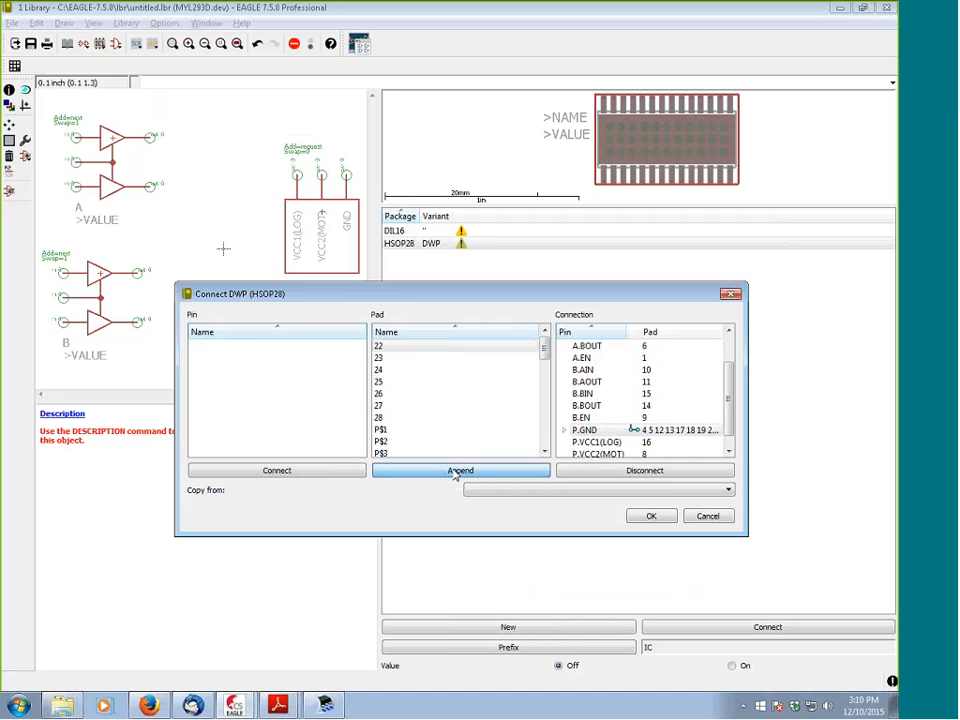
pyautogui.click(458, 470)
pyautogui.click(458, 470)
pyautogui.click(458, 470)
pyautogui.click(458, 470)
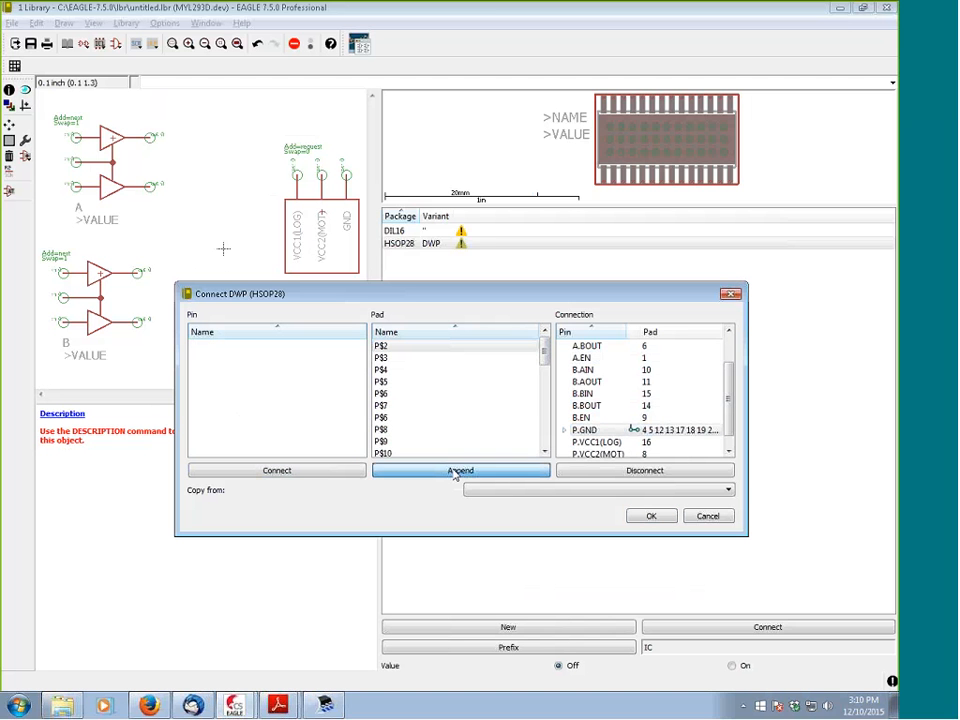
pyautogui.click(458, 470)
pyautogui.click(458, 470)
pyautogui.click(458, 470)
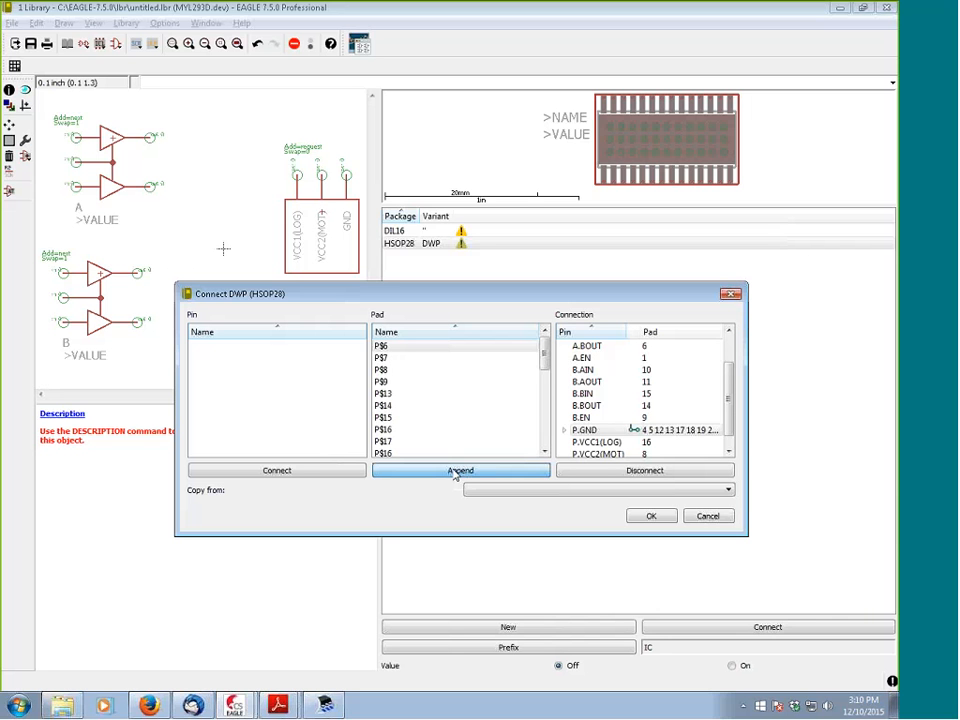
pyautogui.click(458, 470)
pyautogui.click(458, 470)
pyautogui.click(458, 470)
pyautogui.click(458, 470)
pyautogui.click(458, 470)
pyautogui.click(458, 470)
pyautogui.click(458, 470)
pyautogui.click(458, 470)
pyautogui.click(458, 470)
pyautogui.click(458, 470)
pyautogui.click(458, 470)
pyautogui.click(458, 470)
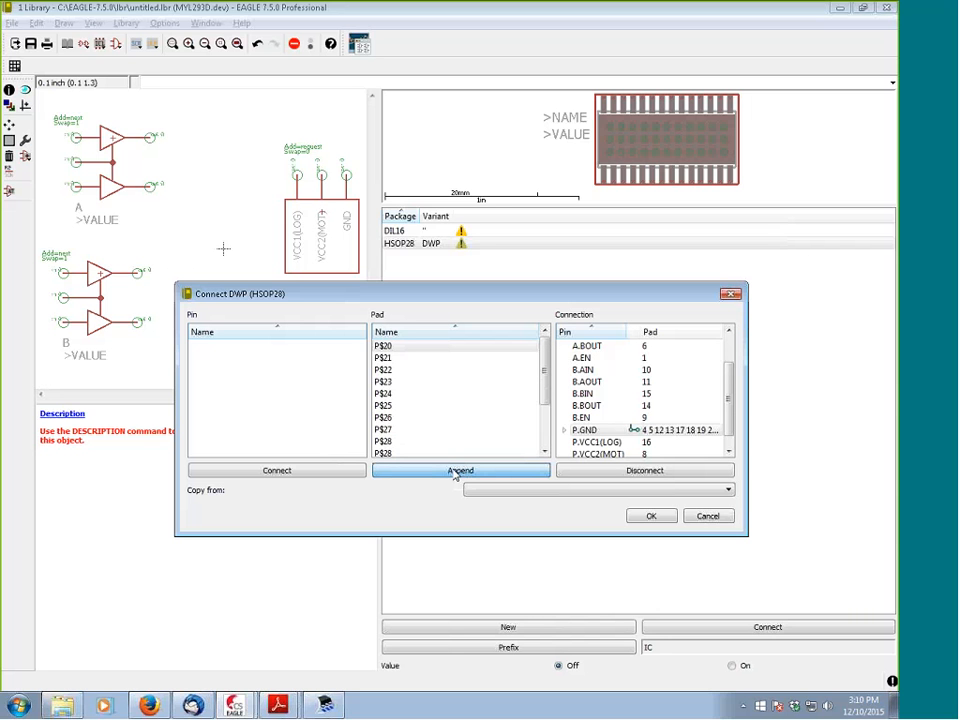
pyautogui.click(454, 470)
pyautogui.click(454, 470)
pyautogui.click(454, 470)
pyautogui.click(454, 470)
pyautogui.click(454, 470)
pyautogui.click(454, 470)
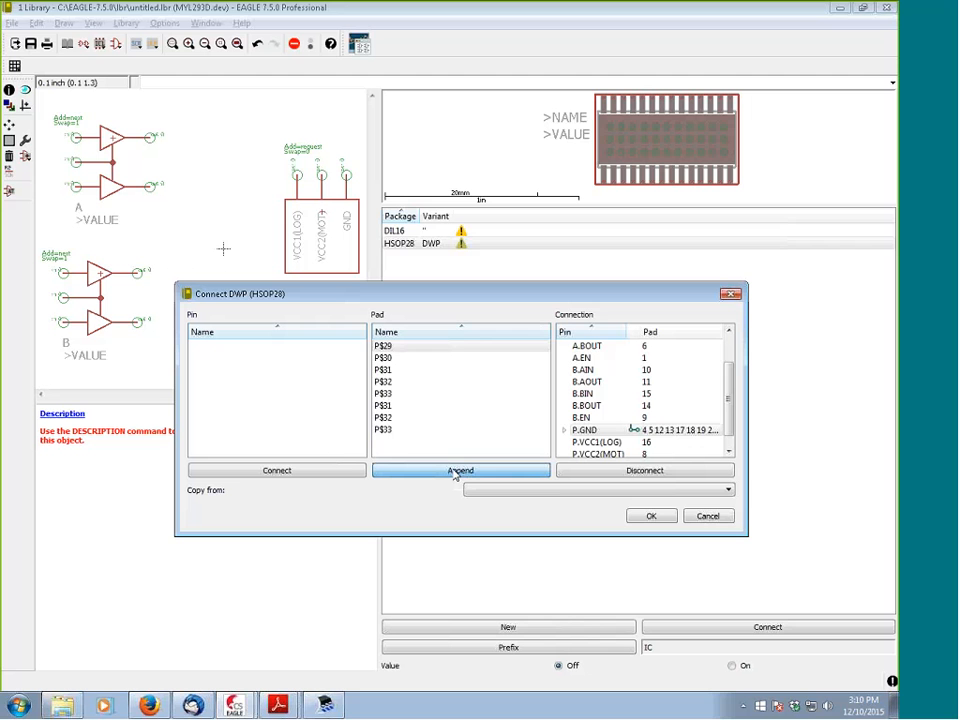
pyautogui.click(454, 470)
pyautogui.click(454, 470)
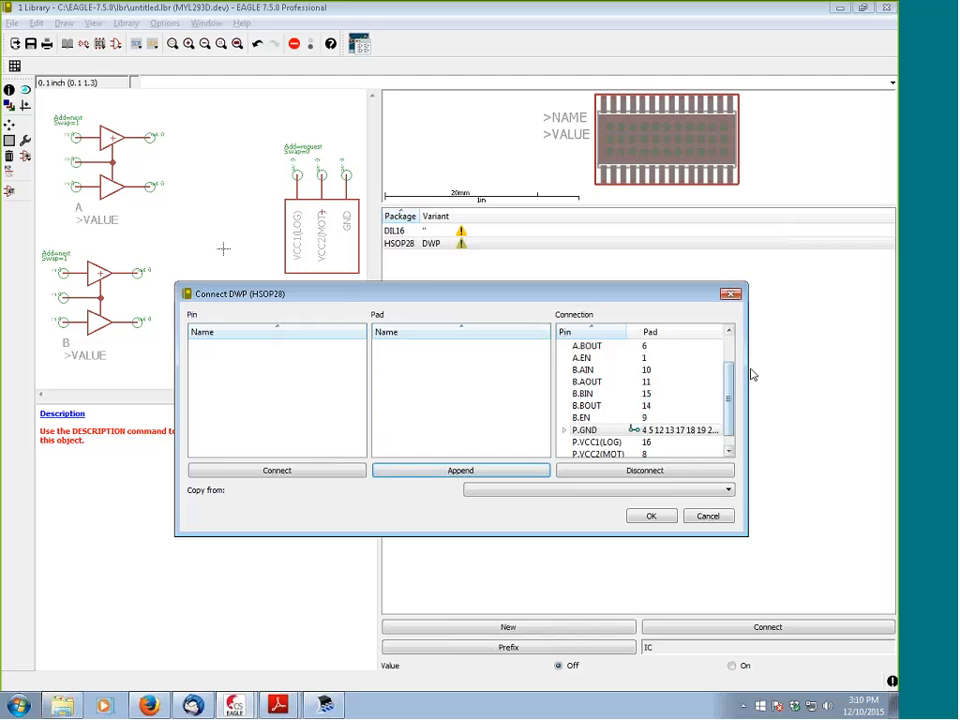
# Review the list of pads attached to P.GND and accept the HSOP28 pin connections
pyautogui.moveTo(837, 371); pyautogui.dragTo(838, 371)
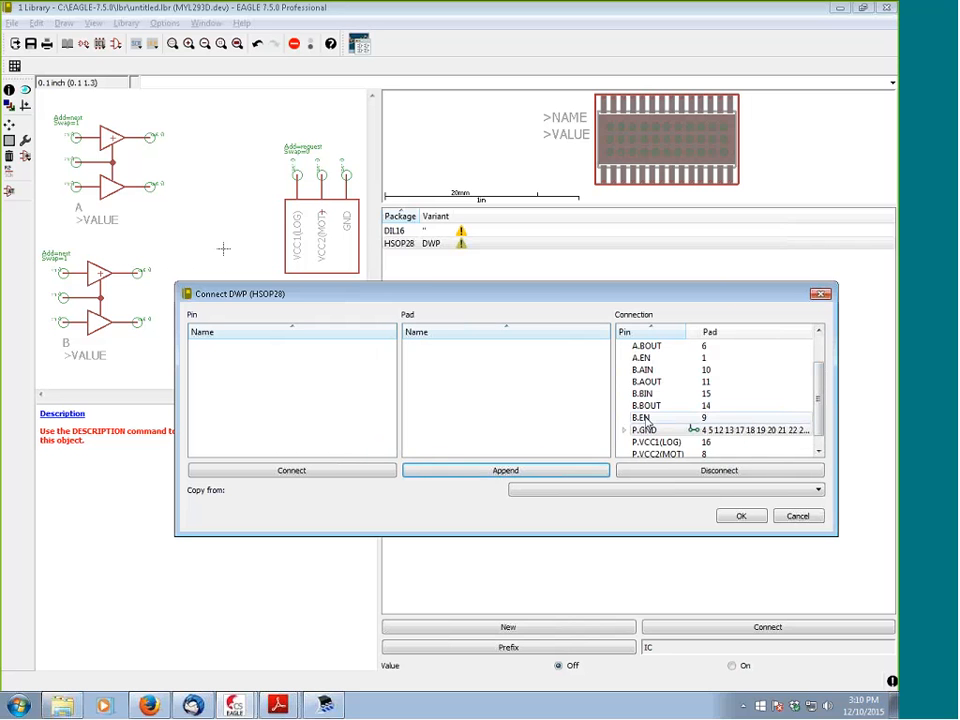
pyautogui.click(624, 430)
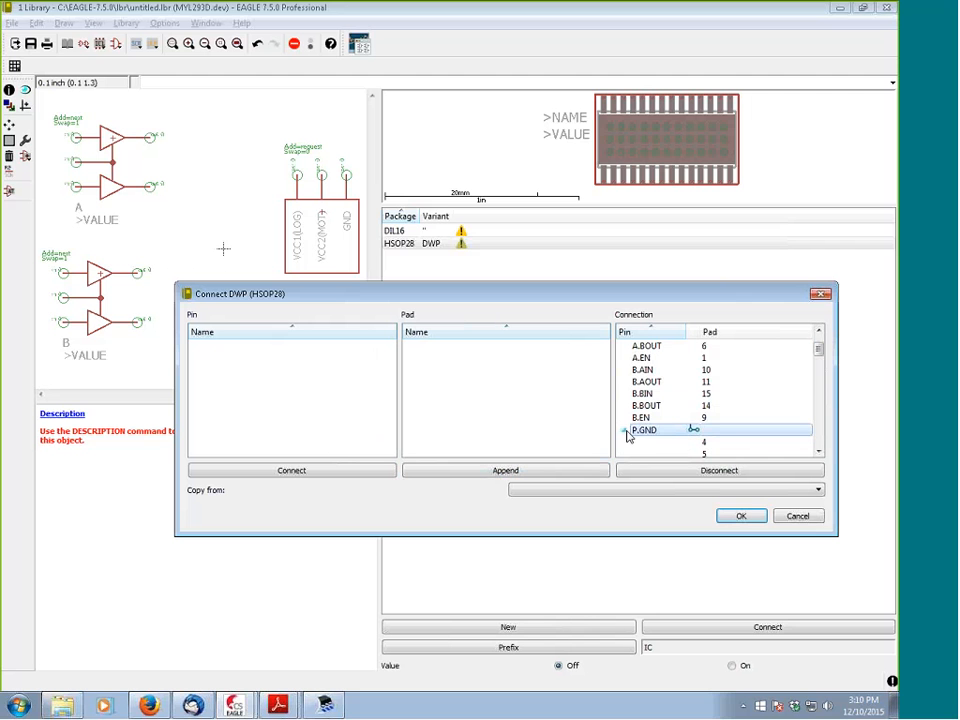
pyautogui.moveTo(818, 348); pyautogui.dragTo(786, 360)
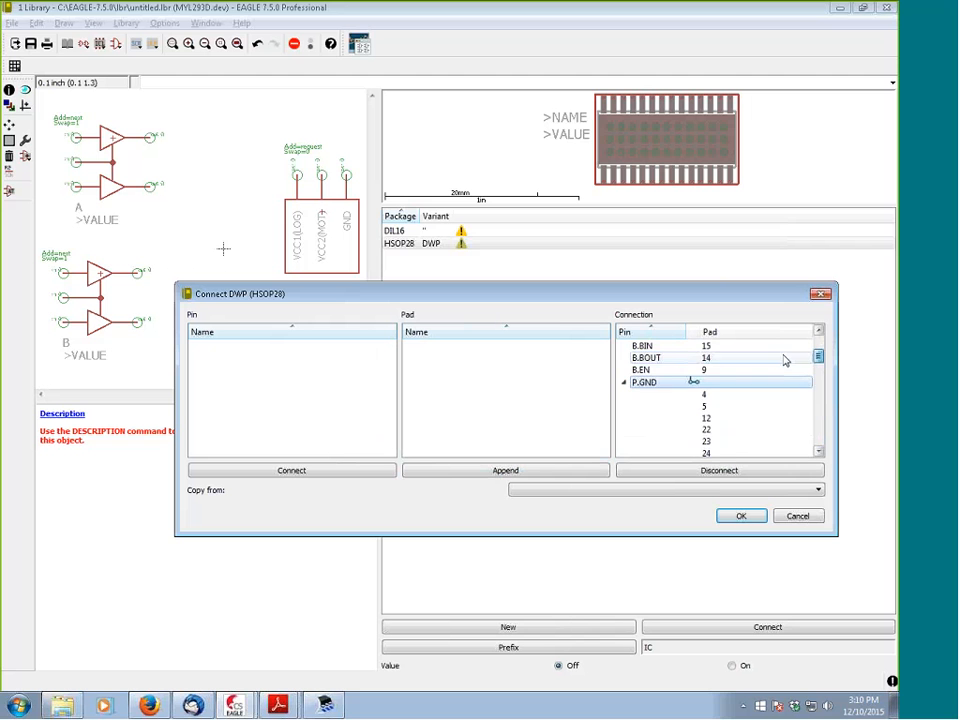
pyautogui.click(624, 383)
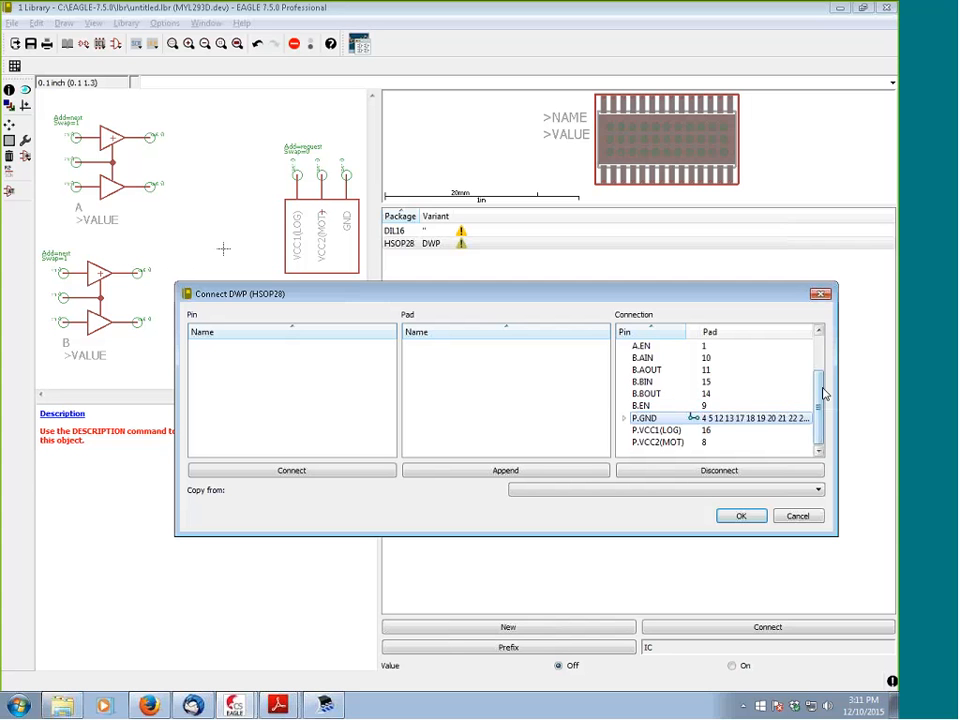
pyautogui.moveTo(821, 391)
pyautogui.mouseDown()
pyautogui.moveTo(821, 361)
pyautogui.moveTo(816, 410)
pyautogui.mouseUp()
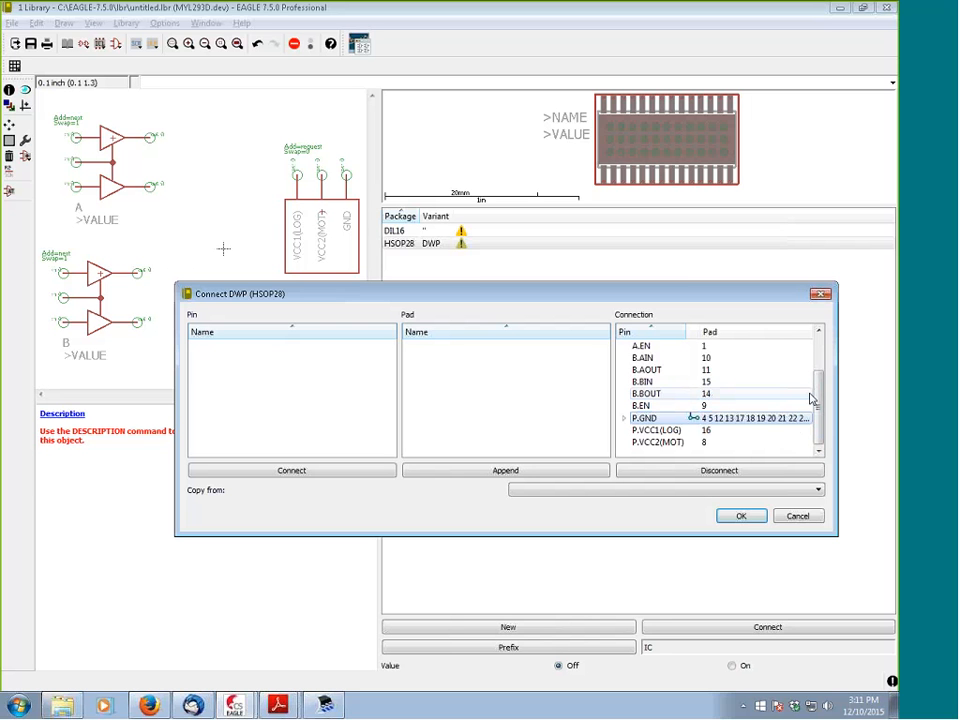
pyautogui.click(741, 518)
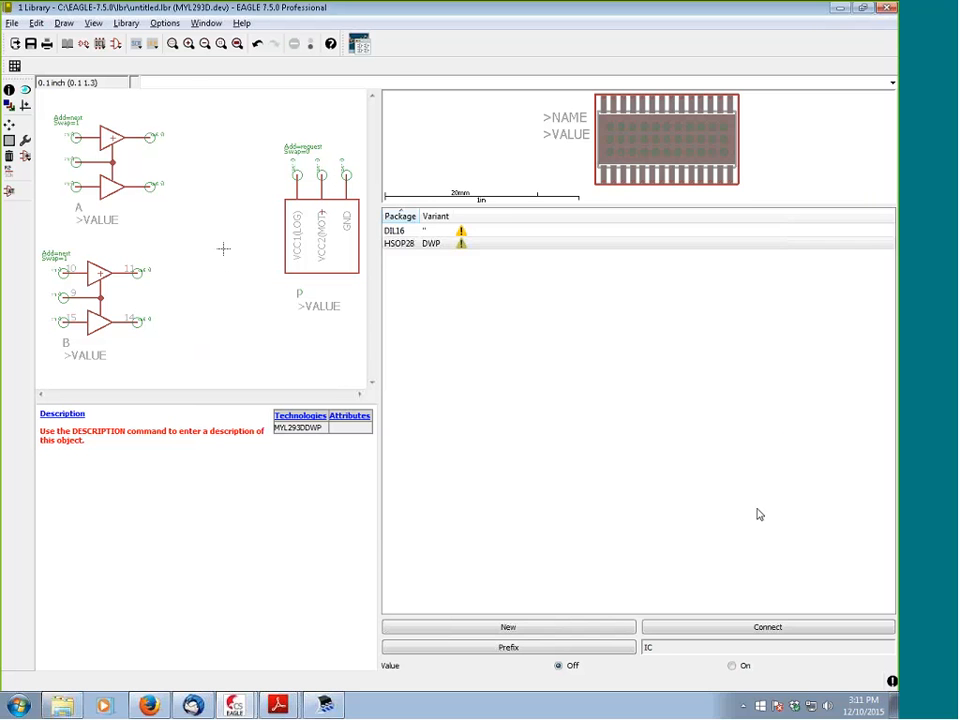
# For the DIL16 variant, connect all pins from A.AIN to P.VCC2(MOT) to pads 1 through 13 in listed order
pyautogui.click(462, 233)
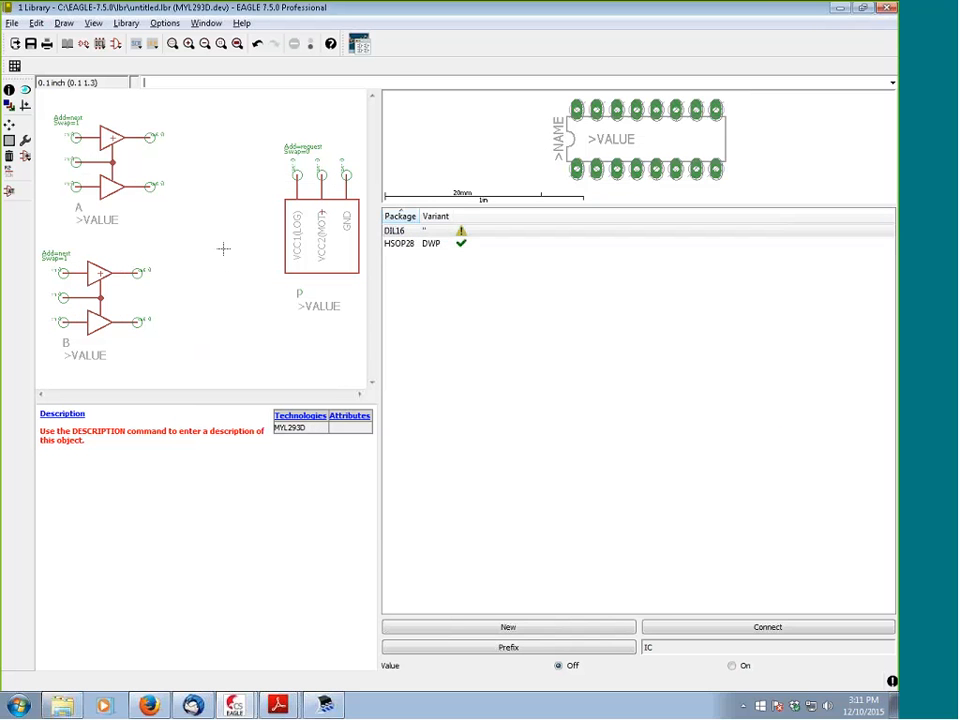
pyautogui.click(768, 627)
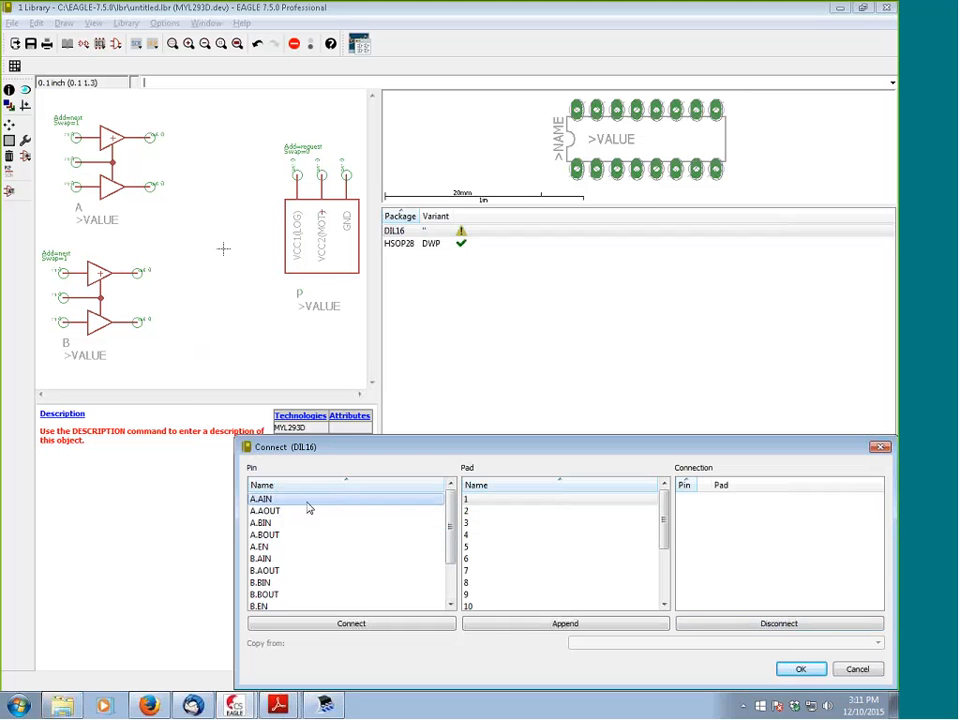
pyautogui.click(351, 624)
pyautogui.click(351, 624)
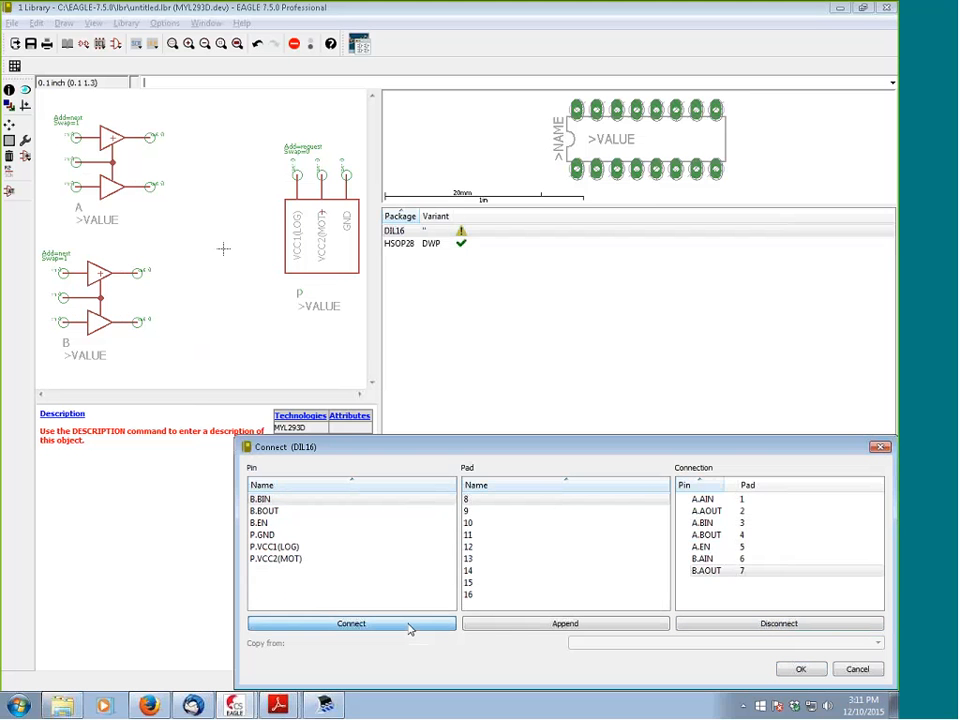
pyautogui.click(351, 624)
pyautogui.click(409, 627)
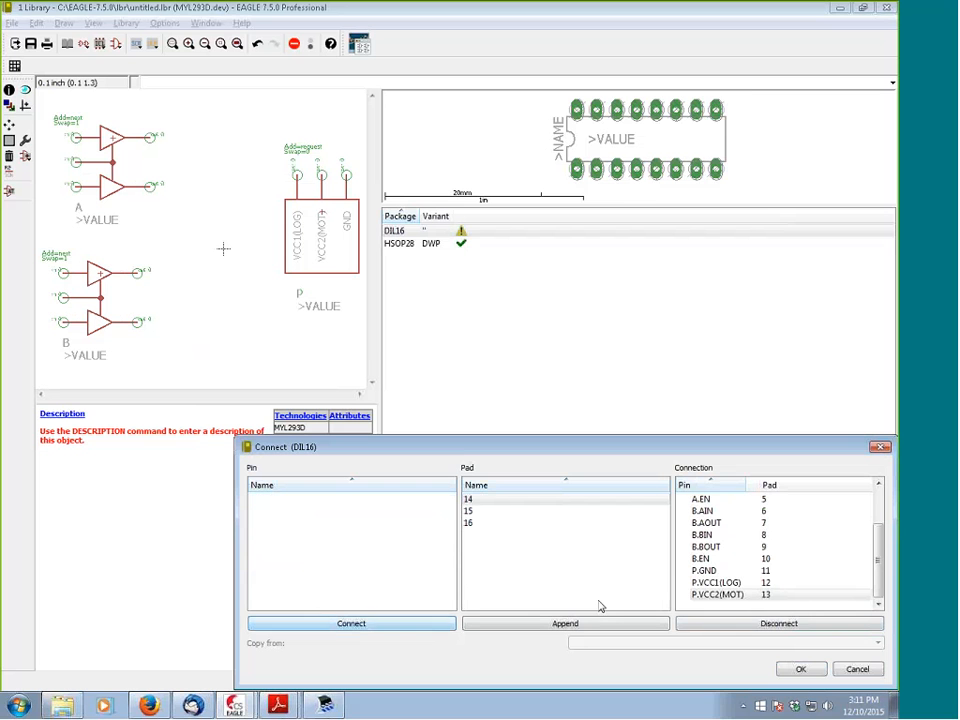
# Append the leftover DIL16 pads to pin P.GND and accept the variant's connections
pyautogui.click(704, 571)
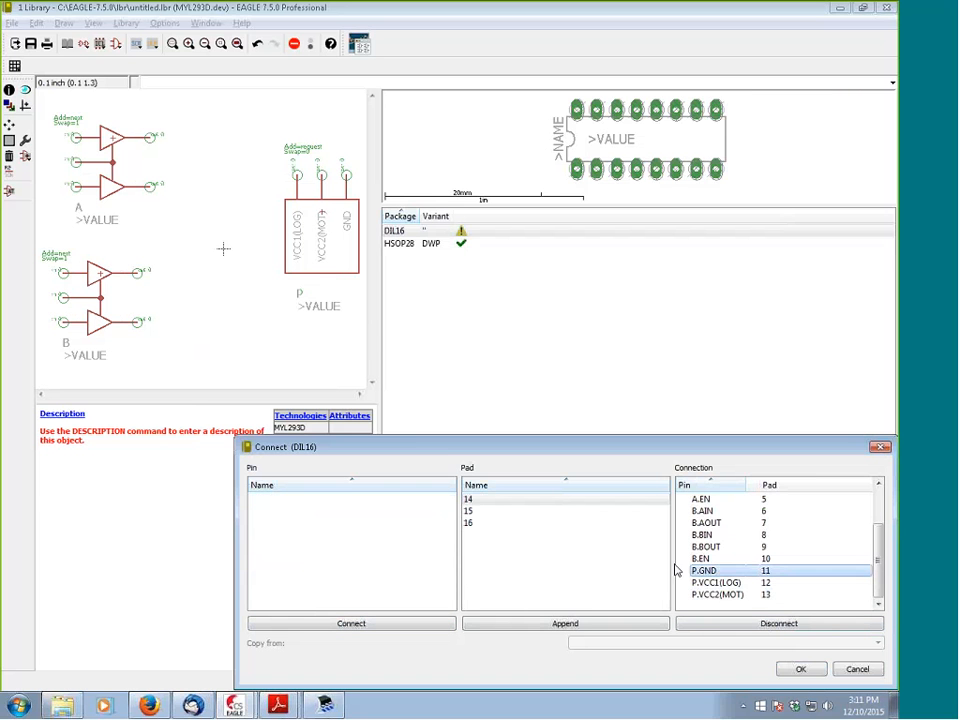
pyautogui.click(589, 625)
pyautogui.click(800, 669)
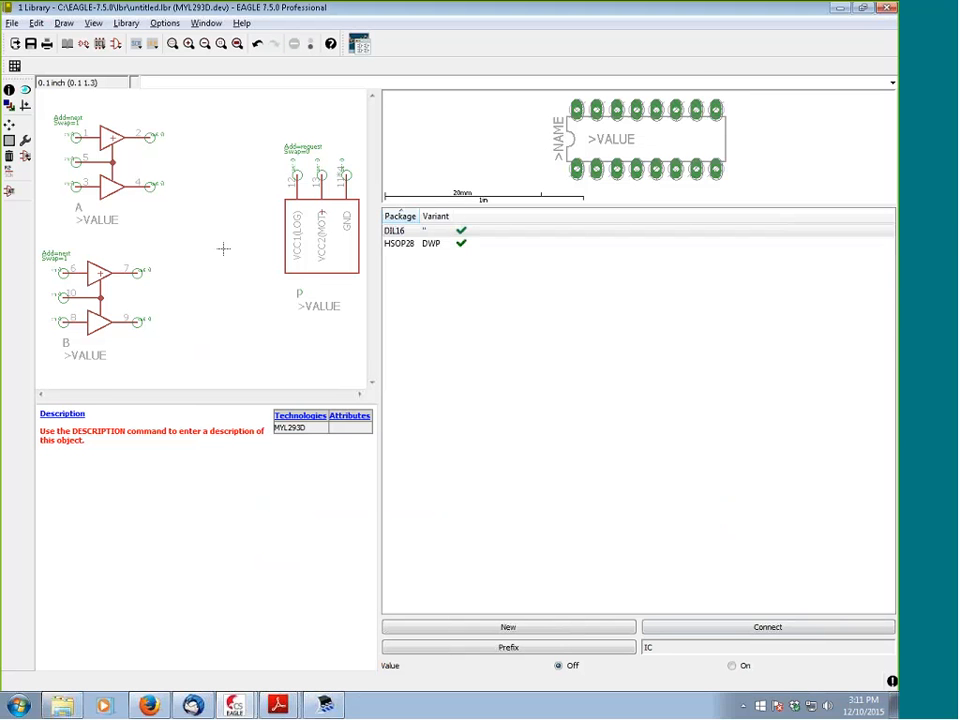
# Give the MYL293D device the description "Quadruple half-h bridge driver."
pyautogui.click(51, 413)
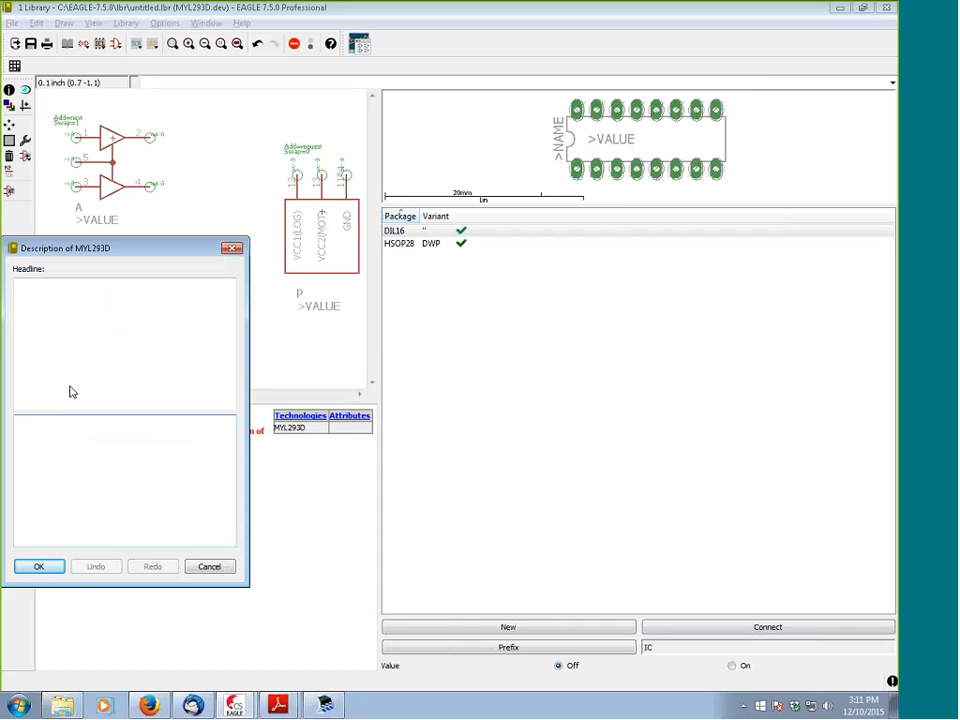
pyautogui.write('Quadr')
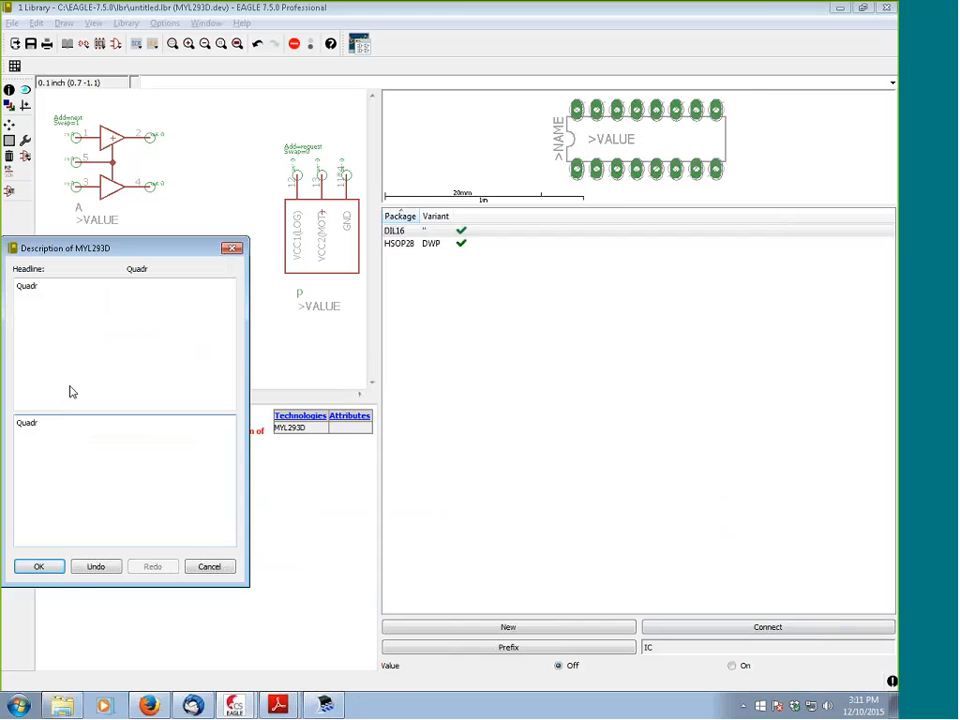
pyautogui.write('uple half-h bridge driver.')
pyautogui.press('Return')
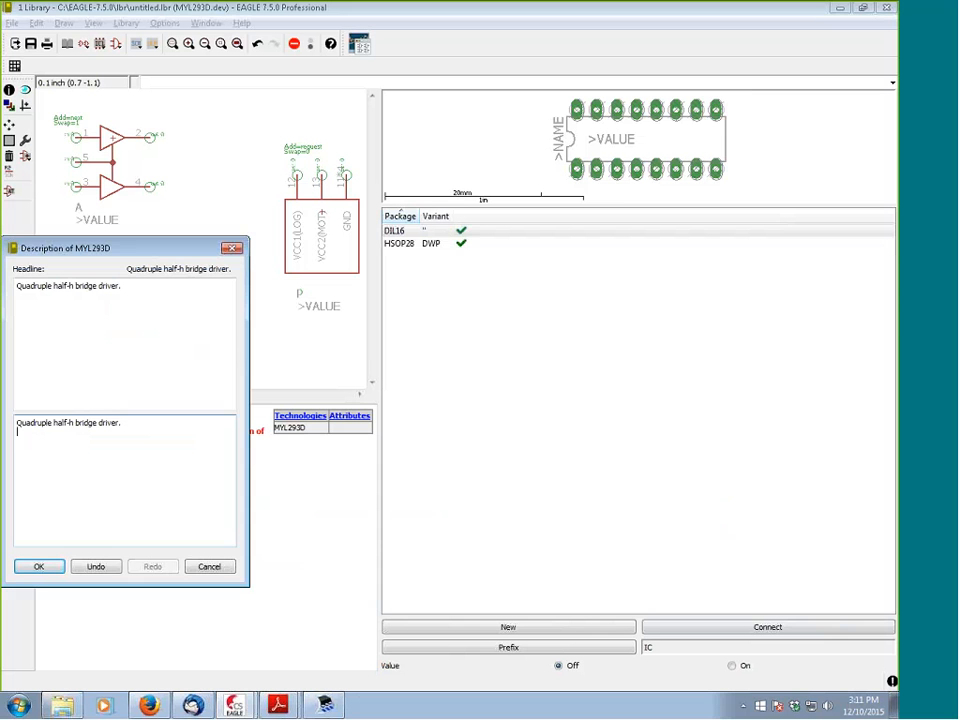
pyautogui.click(42, 572)
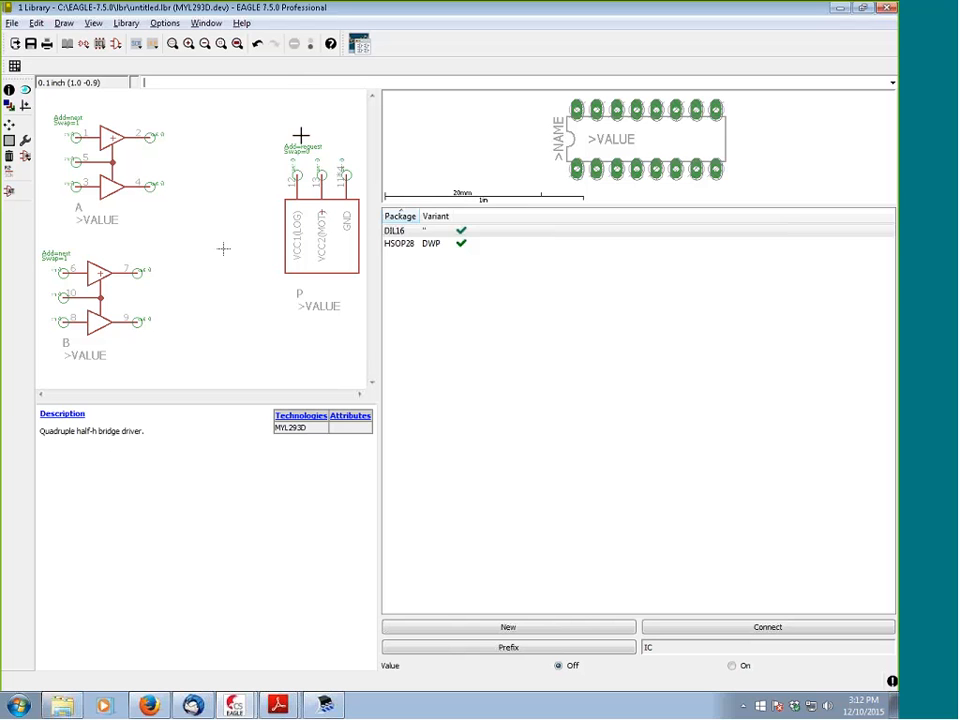
# Save the library in the lbr folder as Creating_Components12102015
pyautogui.click(13, 23)
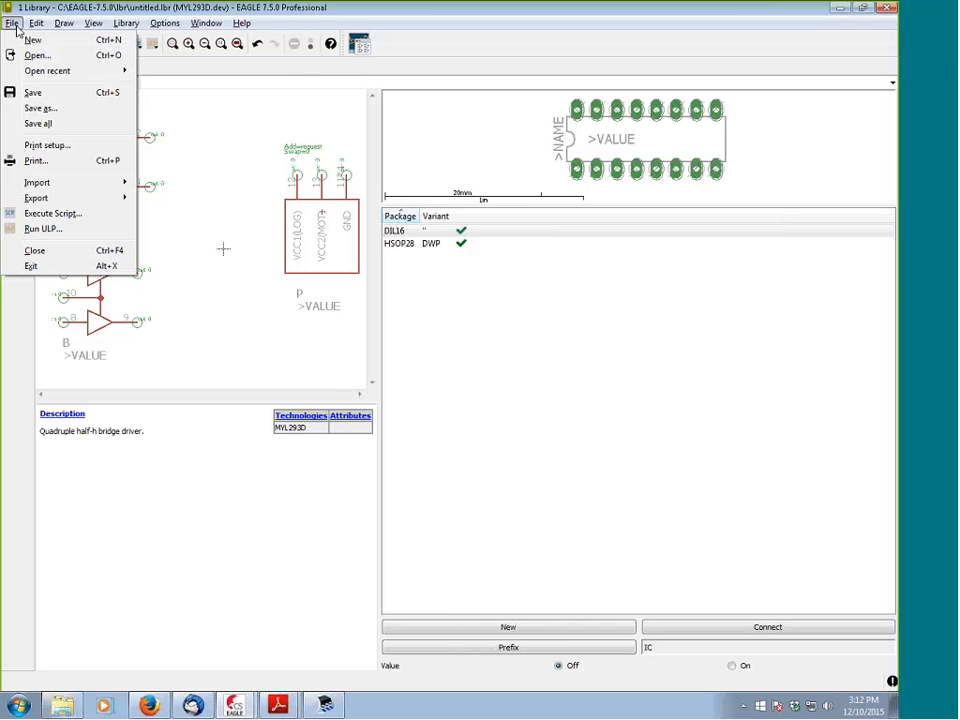
pyautogui.click(55, 94)
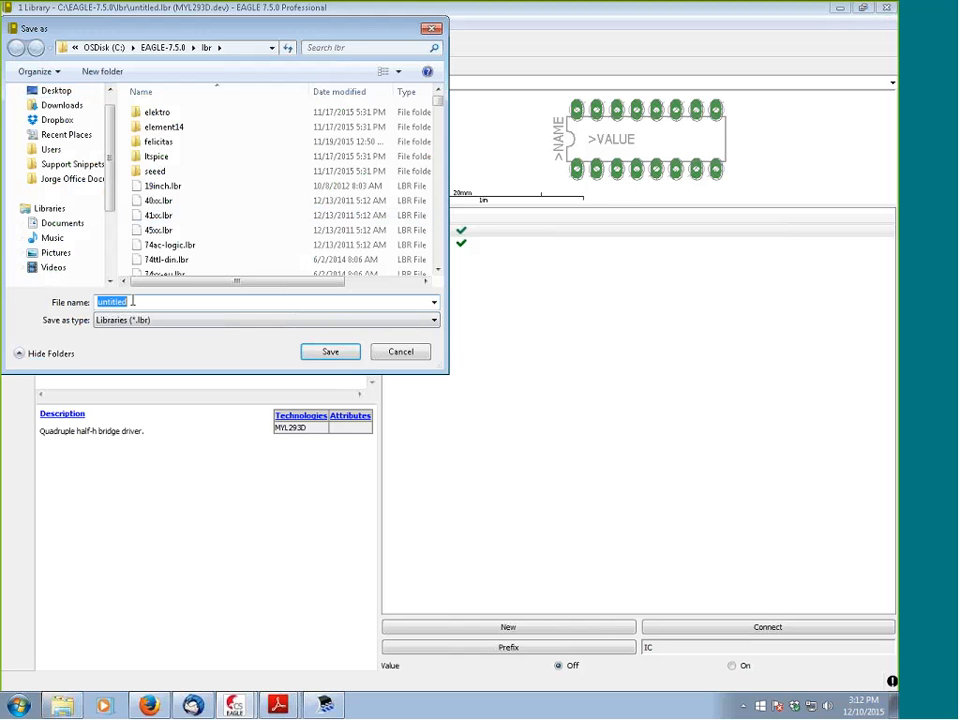
pyautogui.press('BackSpace')
pyautogui.write('Creating_Components')
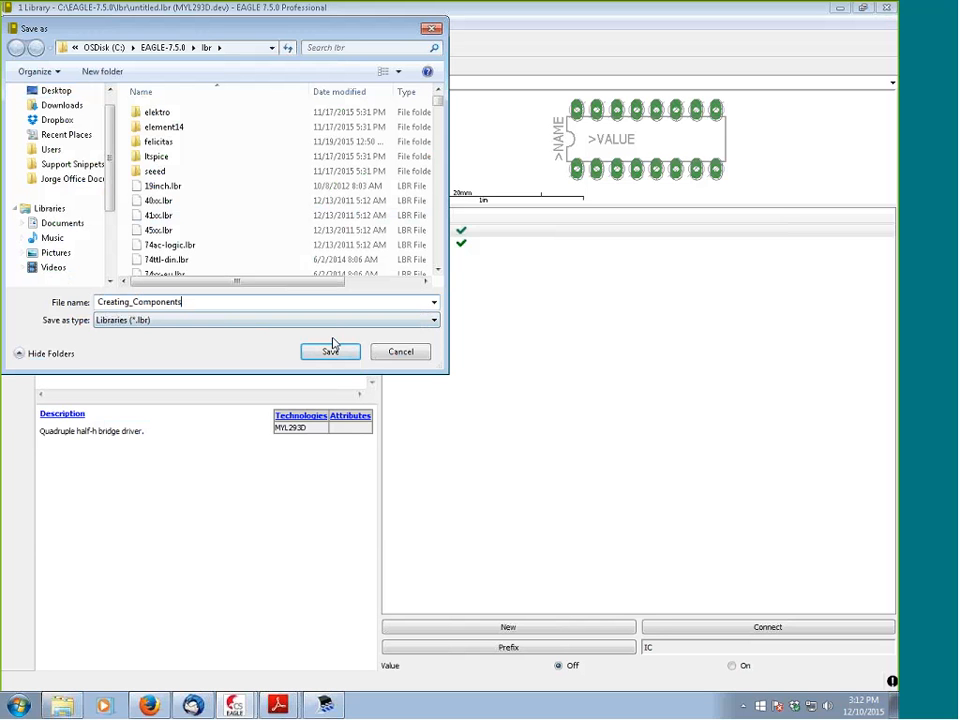
pyautogui.write('12102015')
pyautogui.click(330, 352)
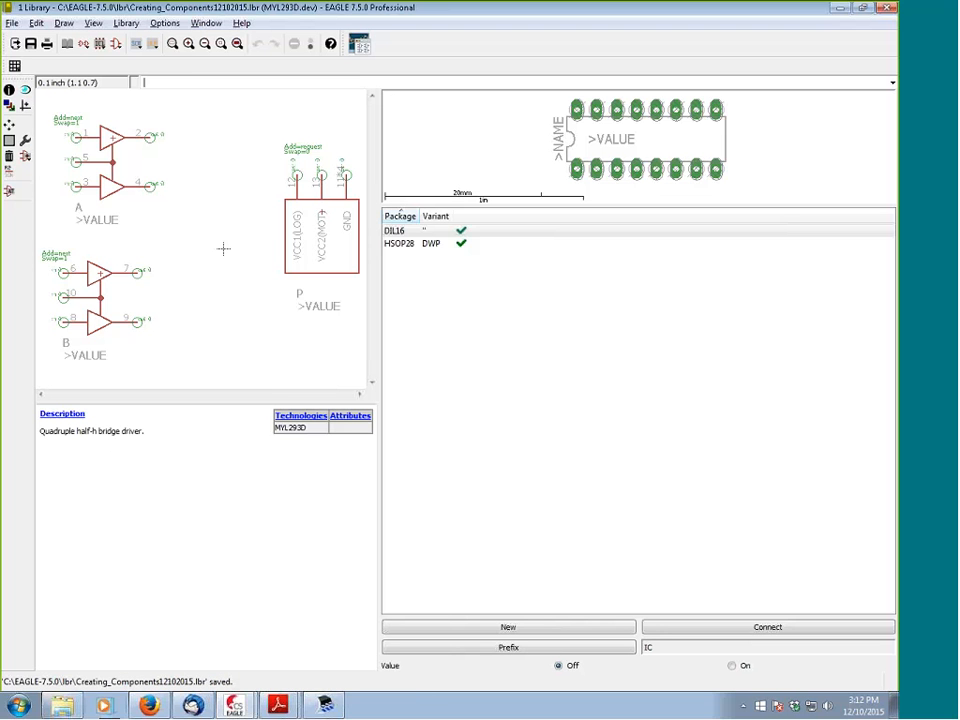
# Switch to the EAGLE Control Panel and create a new schematic
pyautogui.click(234, 706)
pyautogui.click(255, 647)
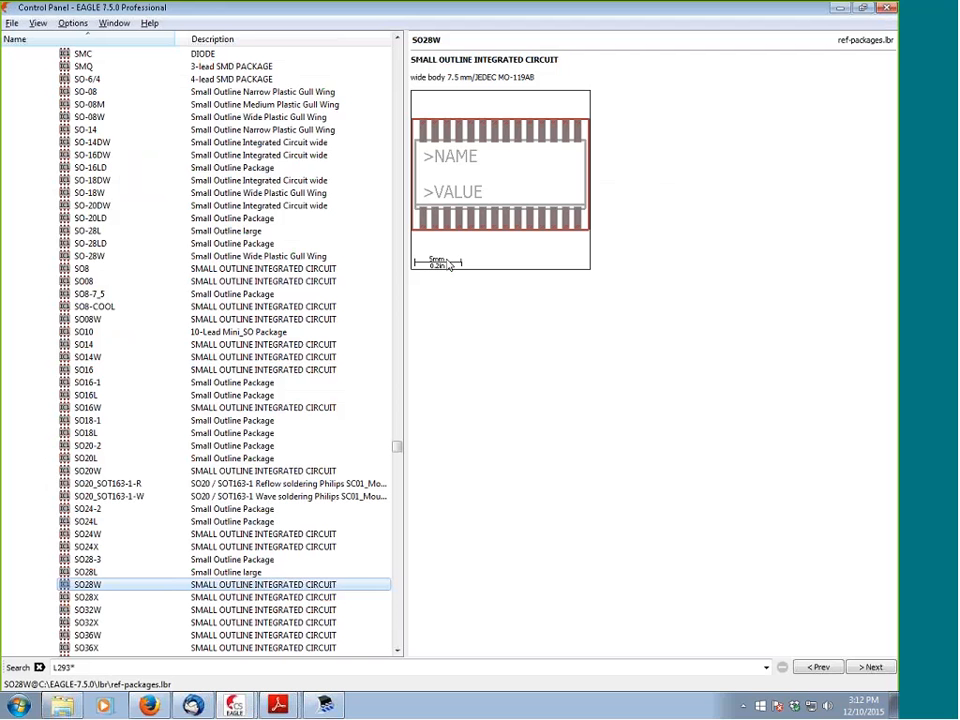
pyautogui.click(12, 22)
pyautogui.moveTo(100, 40)
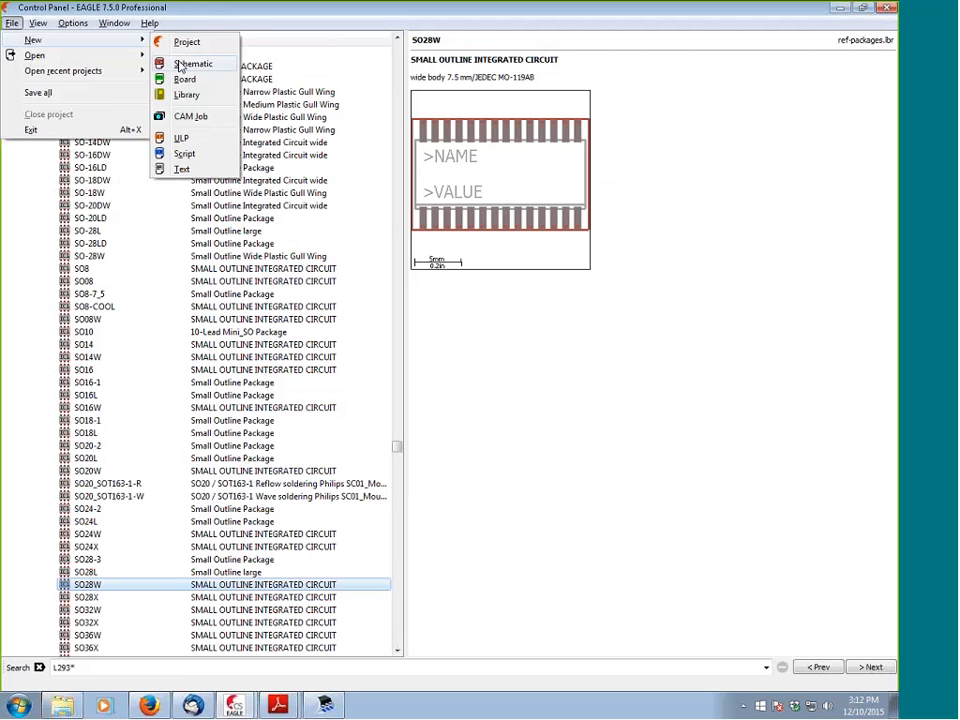
pyautogui.click(181, 66)
# Load the Creating_Components12102015 library from the EAGLE-7.5.0 lbr folder on drive C for use in the schematic
pyautogui.click(396, 212)
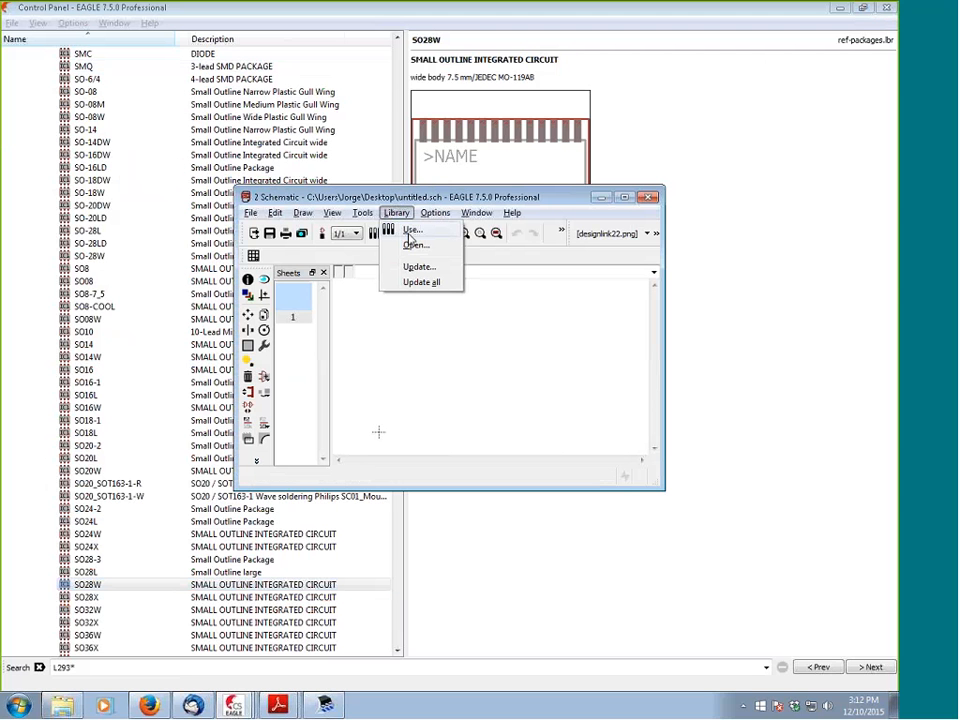
pyautogui.click(410, 233)
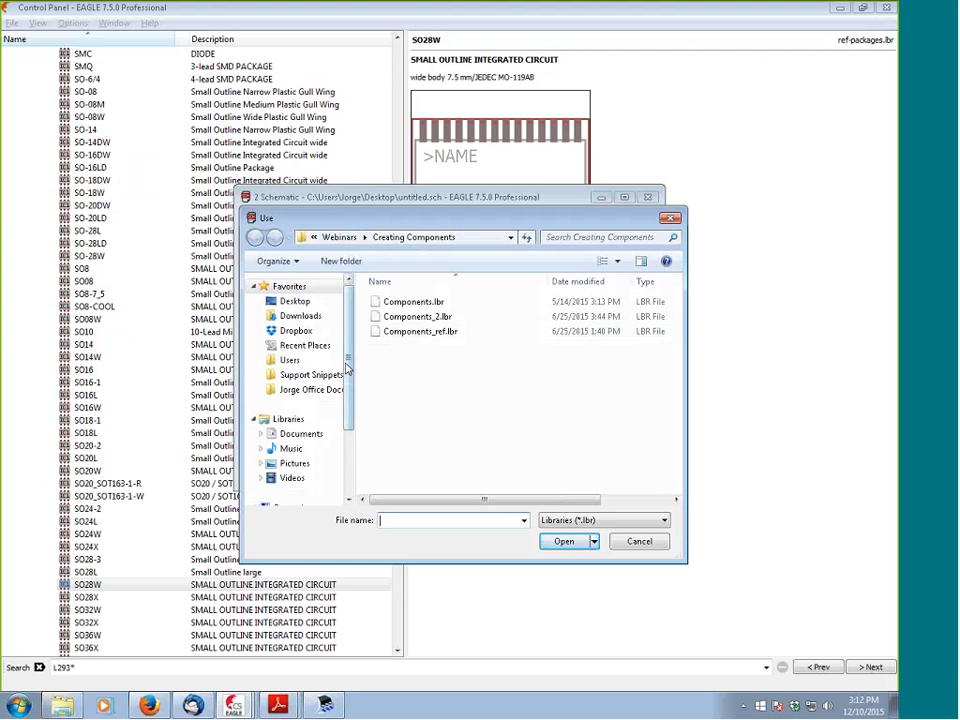
pyautogui.scroll(-2, 351, 363)
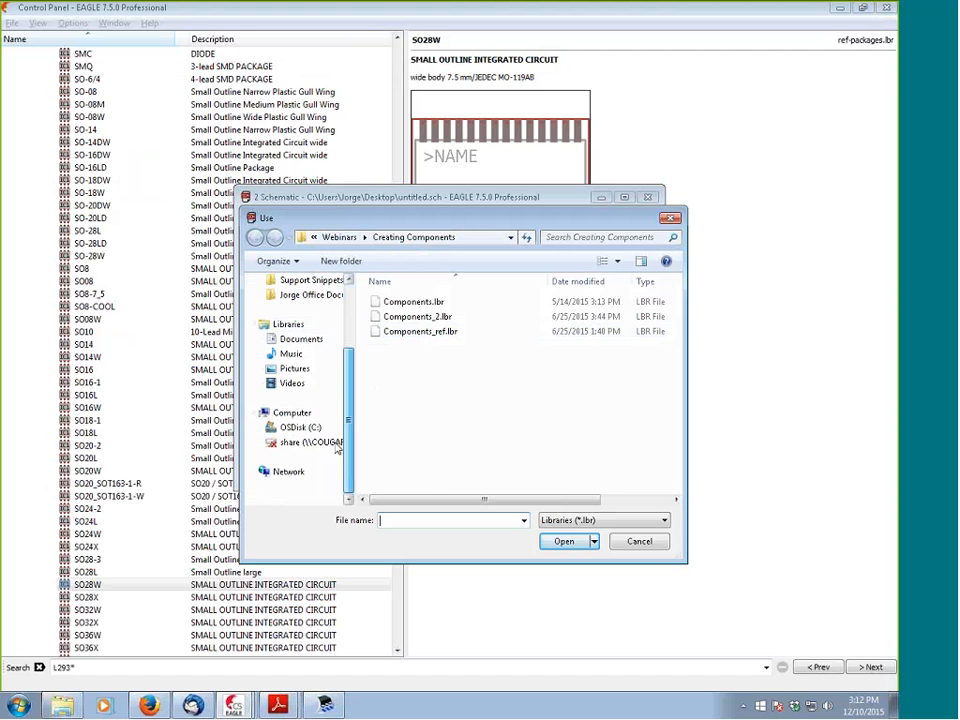
pyautogui.click(298, 427)
pyautogui.doubleClick(418, 449)
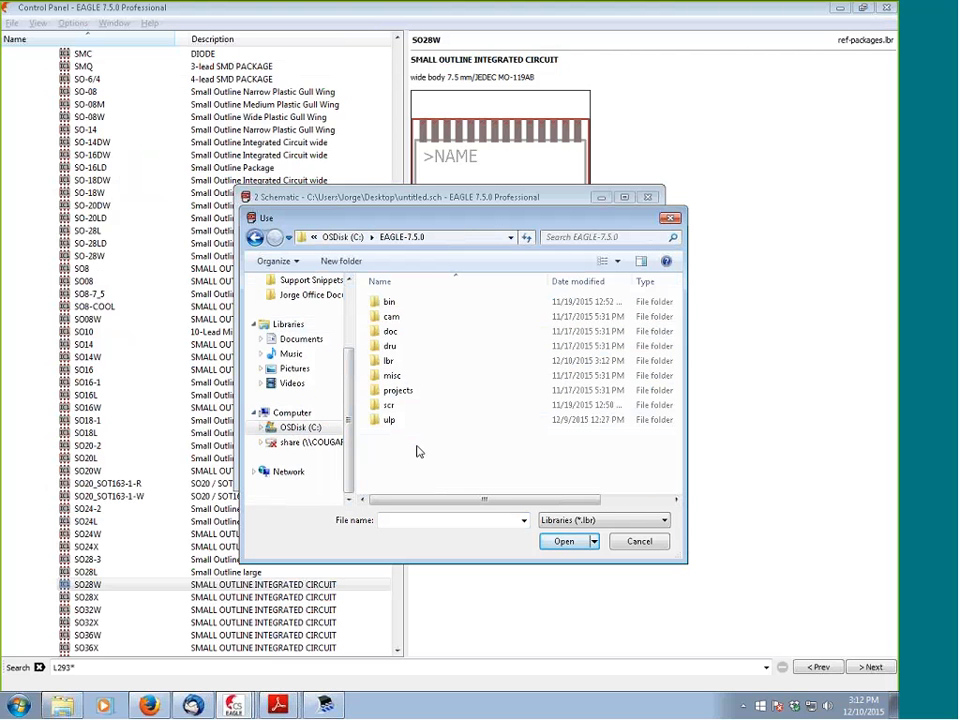
pyautogui.doubleClick(390, 361)
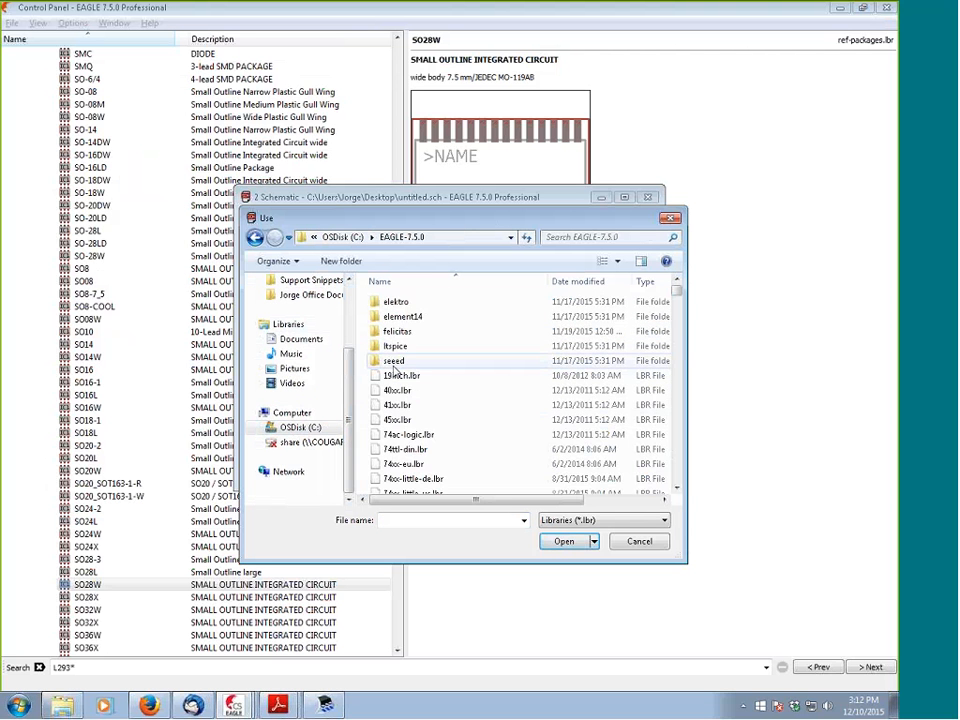
pyautogui.moveTo(675, 297); pyautogui.dragTo(671, 316)
pyautogui.scroll(-10, 545, 396)
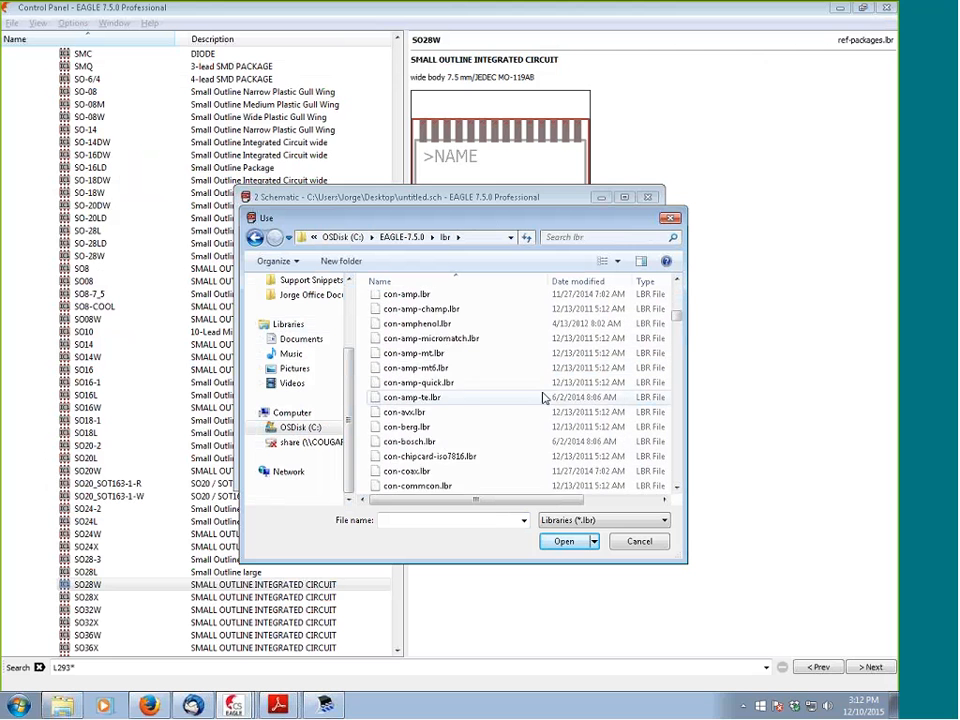
pyautogui.scroll(-10, 538, 396)
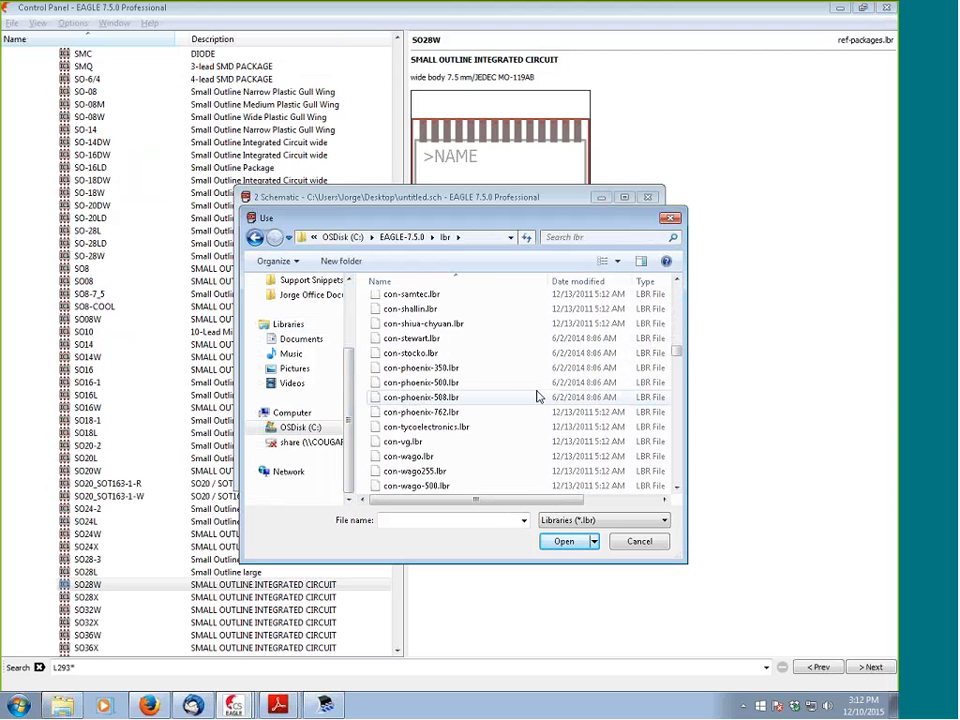
pyautogui.doubleClick(450, 354)
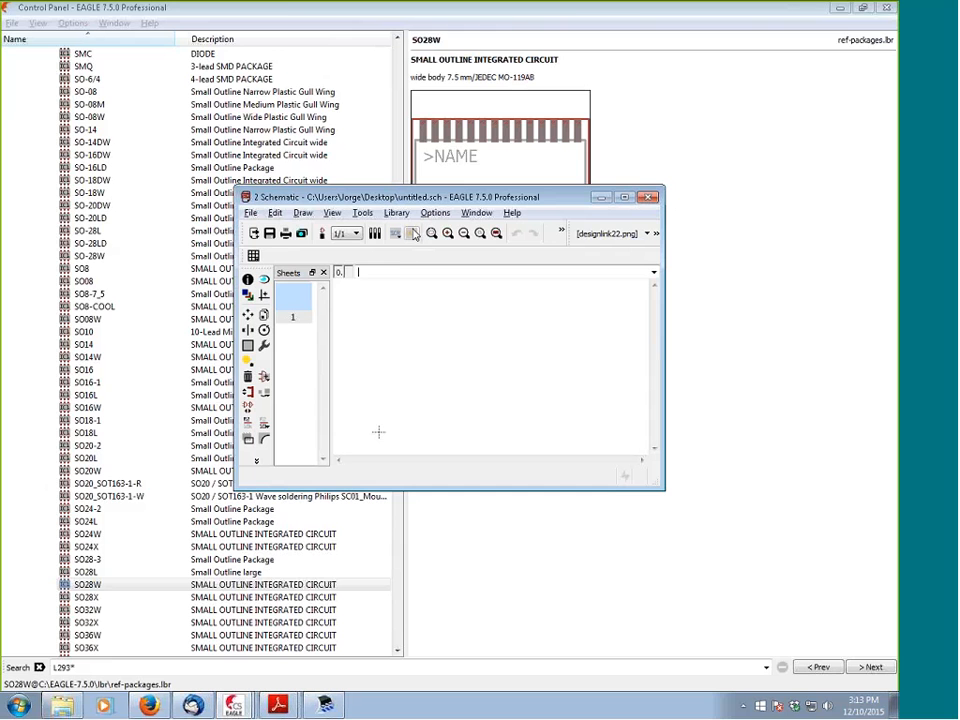
# Maximize the schematic and choose the HSOP28 variant MYL293DDWP from the Creating_Components12102015 library as the part to add
pyautogui.click(624, 197)
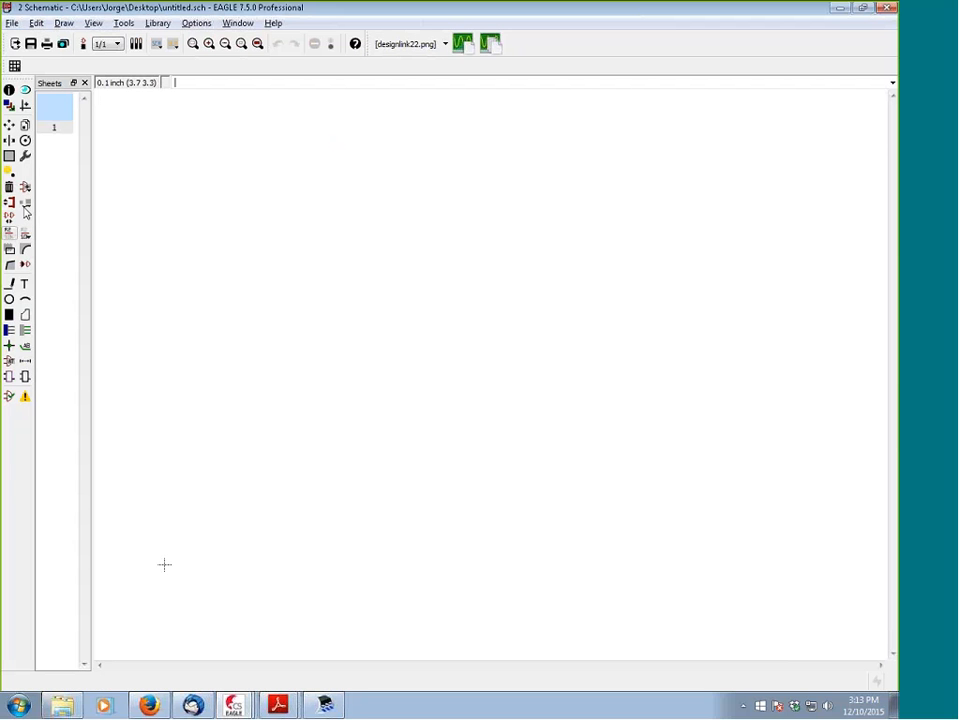
pyautogui.click(28, 189)
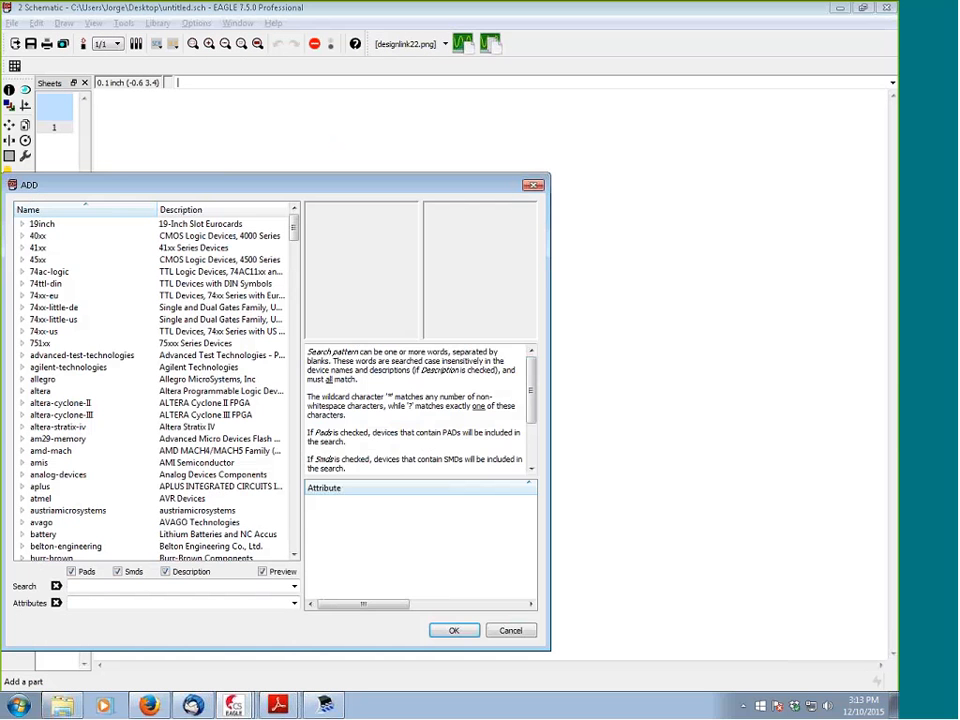
pyautogui.moveTo(293, 232); pyautogui.dragTo(295, 332)
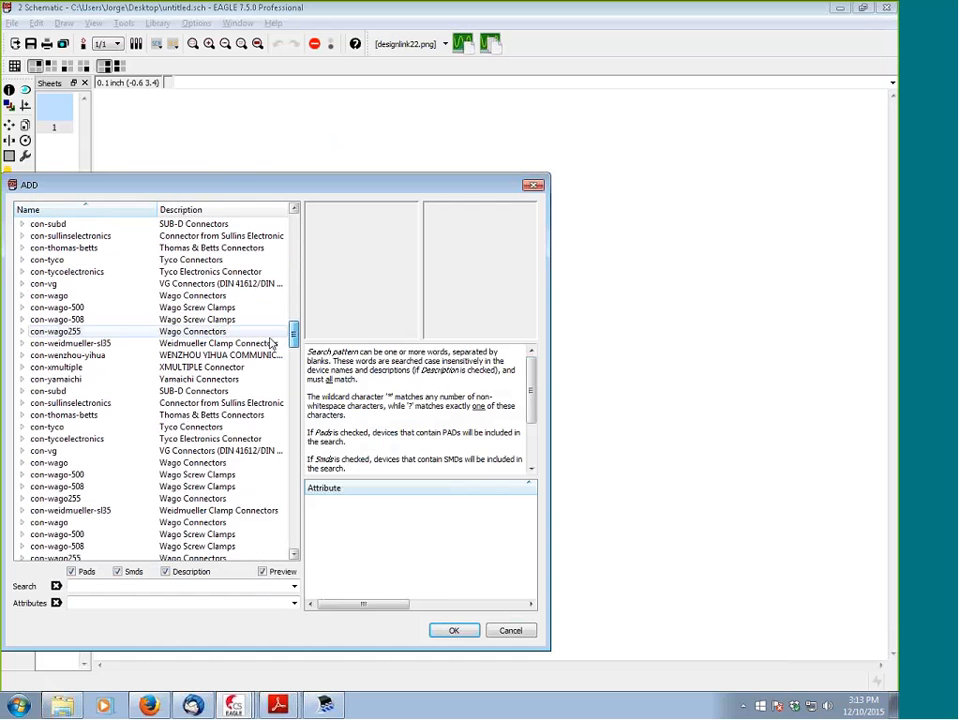
pyautogui.click(22, 379)
pyautogui.click(36, 402)
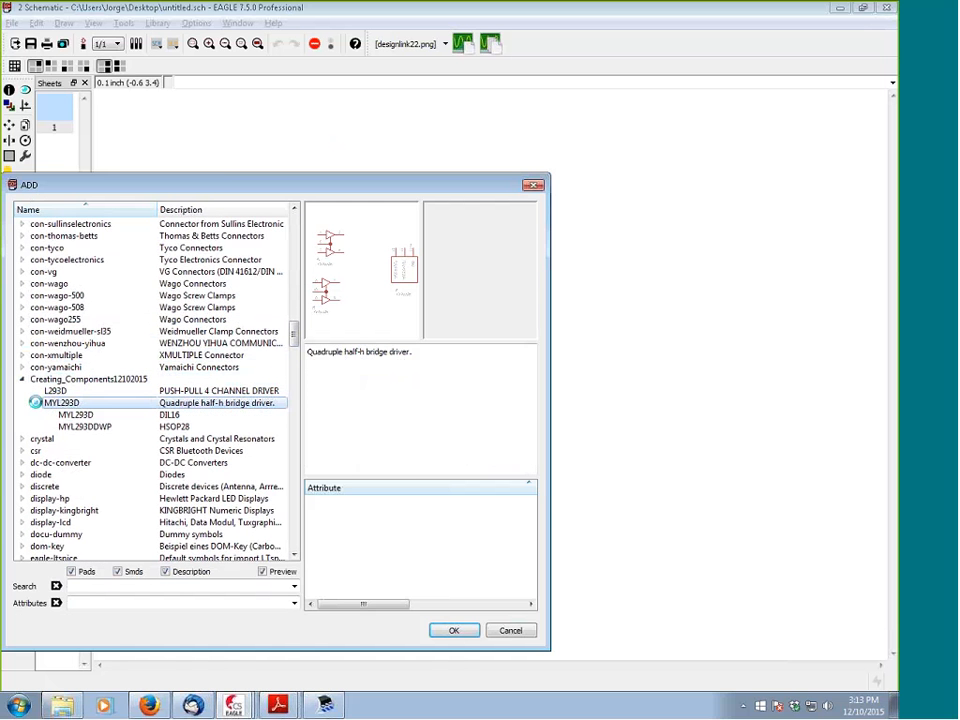
pyautogui.click(80, 415)
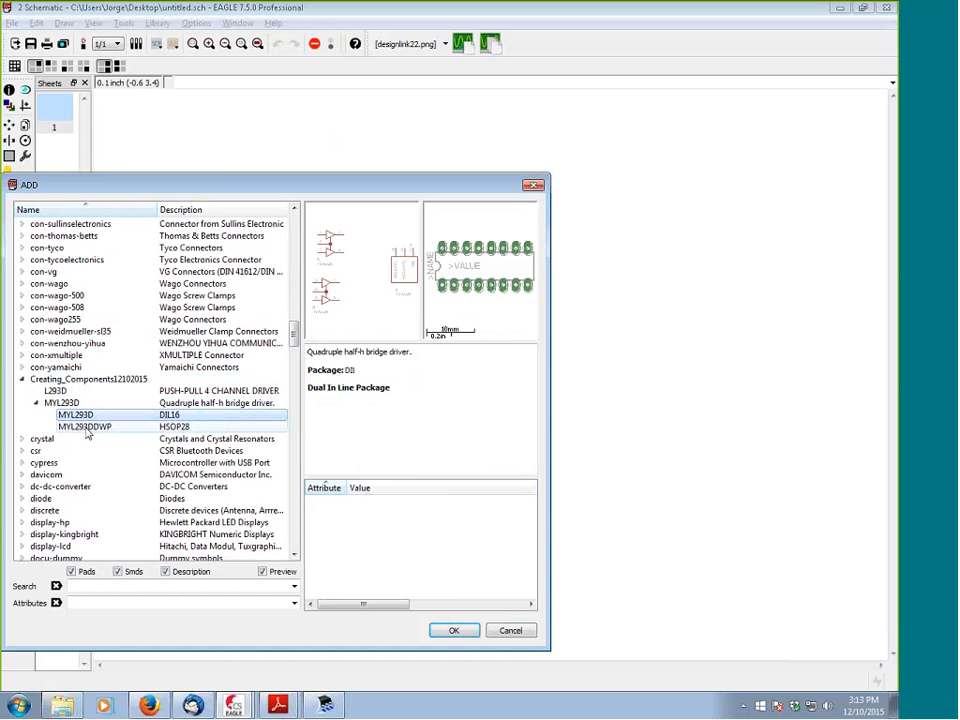
pyautogui.click(90, 426)
pyautogui.click(453, 630)
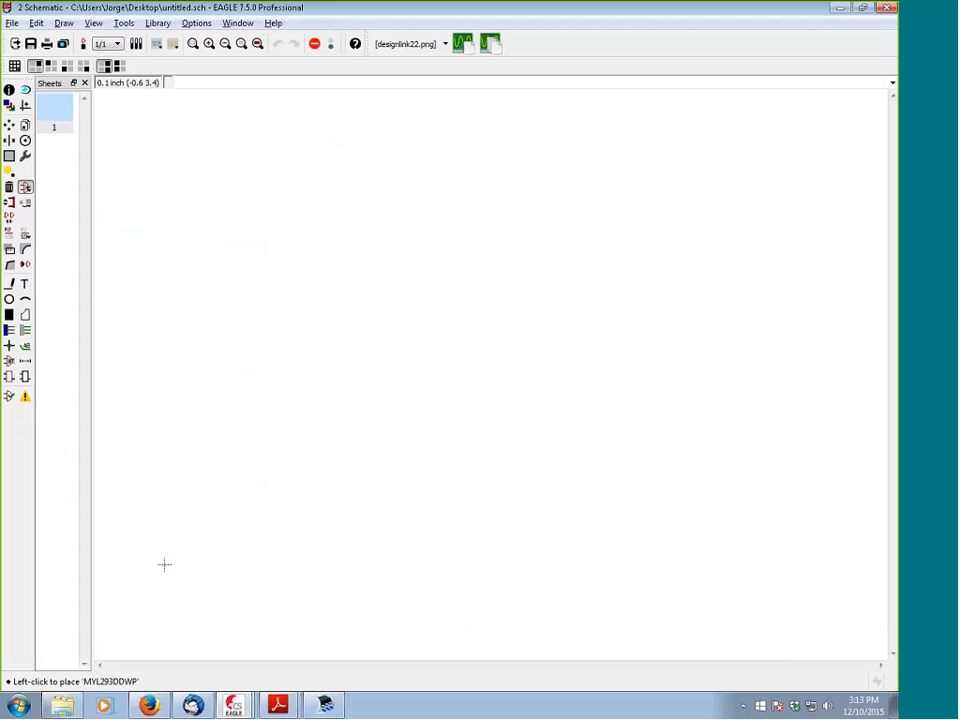
# Place two MYL293DDWP parts side by side, each with its A gate above its B gate, and end placement
pyautogui.click(340, 283)
pyautogui.click(349, 393)
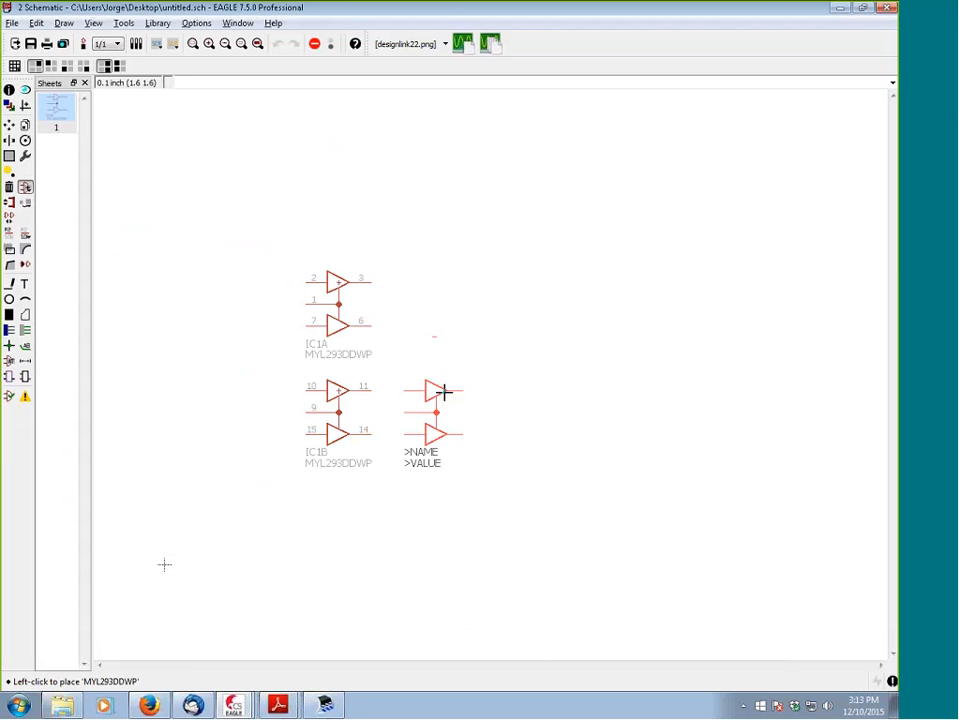
pyautogui.click(588, 260)
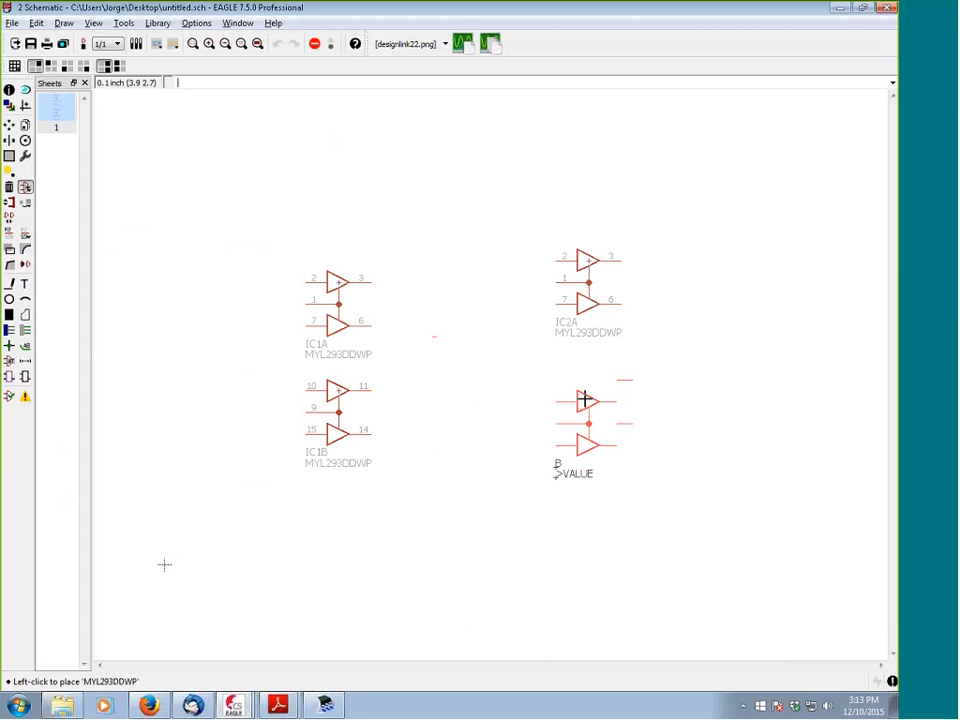
pyautogui.click(587, 399)
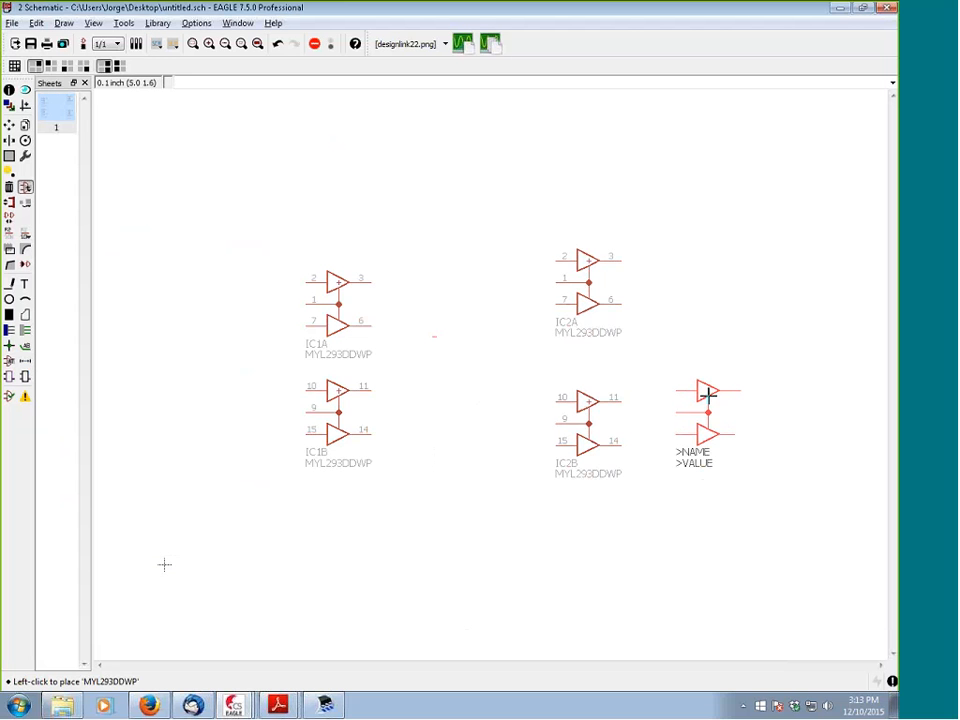
pyautogui.press('Escape')
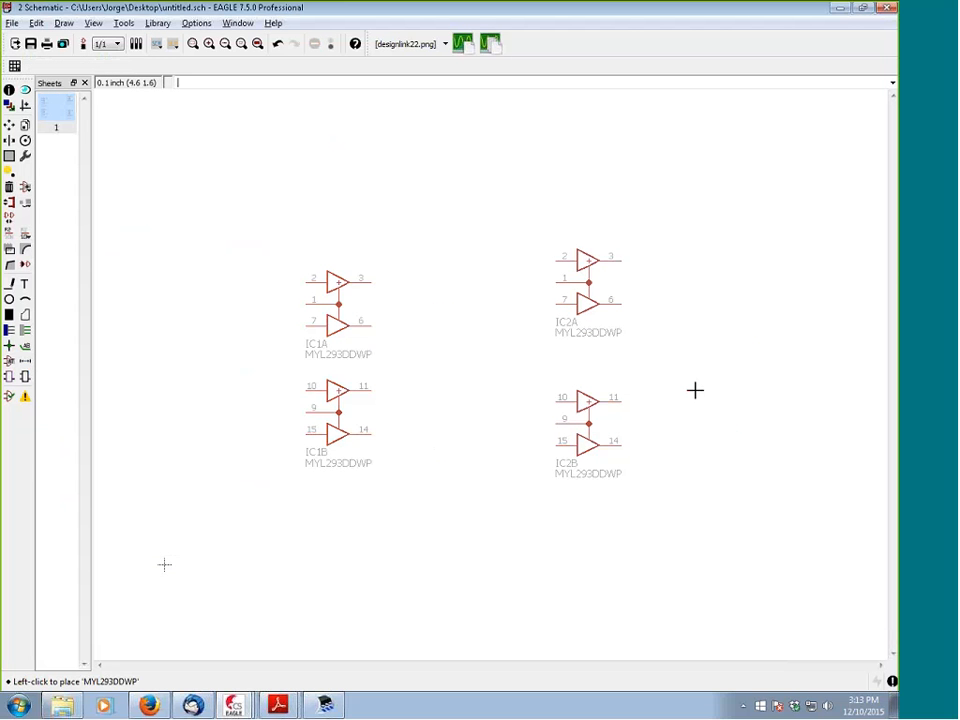
# Invoke the power gate P of IC1 and place it to the left of IC1's A and B gates
pyautogui.click(25, 266)
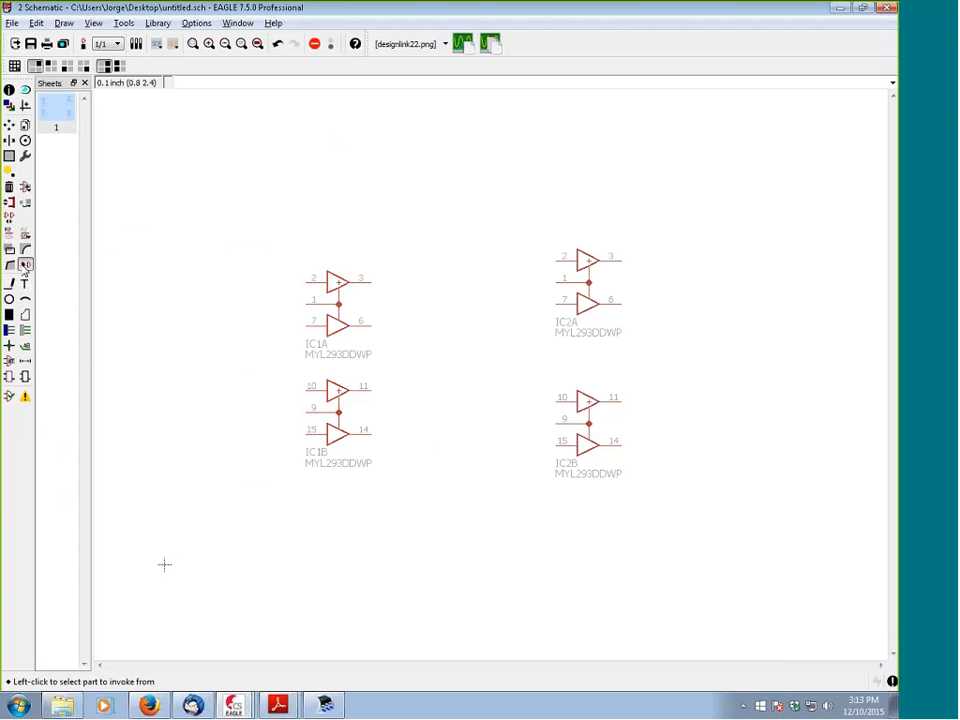
pyautogui.click(339, 287)
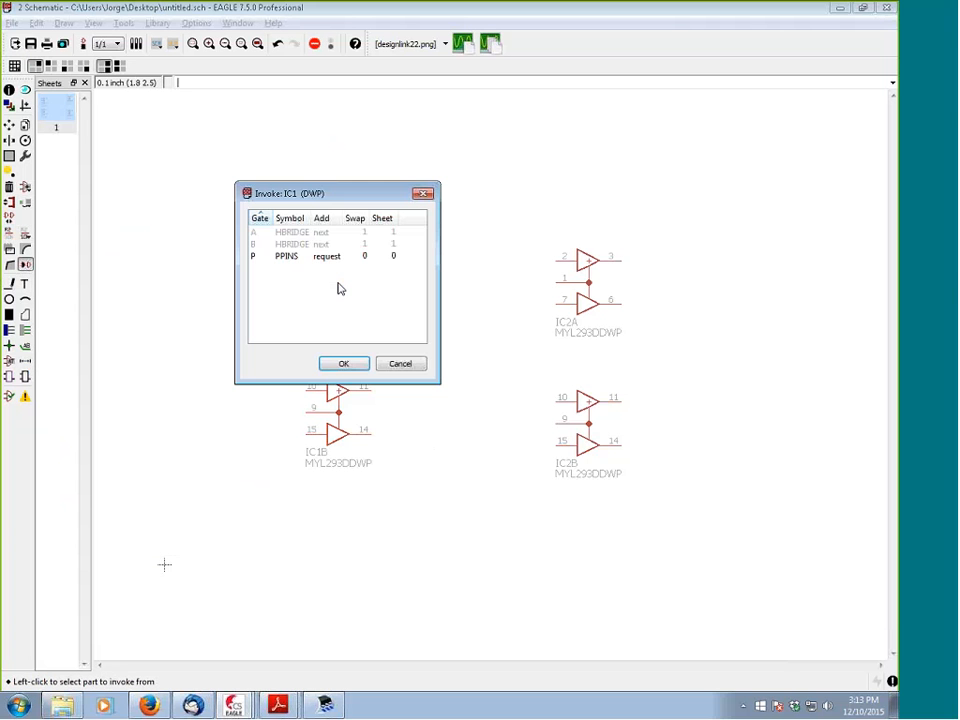
pyautogui.click(262, 256)
pyautogui.click(343, 363)
pyautogui.rightClick(227, 371)
pyautogui.click(229, 371)
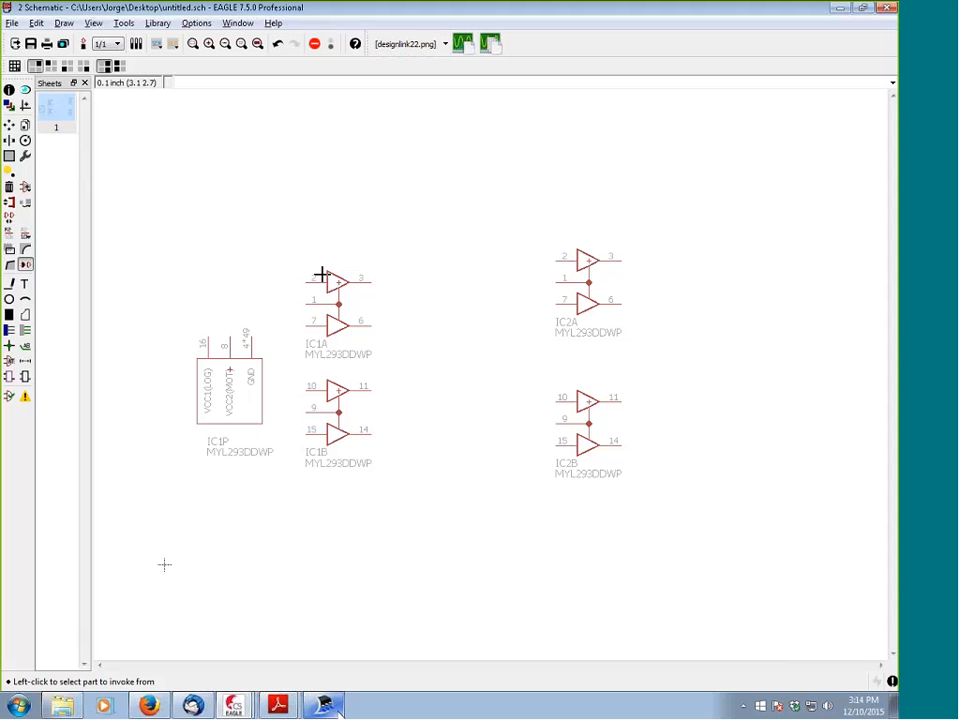
# Switch to the Creating_Components12102015 library window and run the make-symbol-device-package-bsdl.ulp script
pyautogui.moveTo(245, 705)
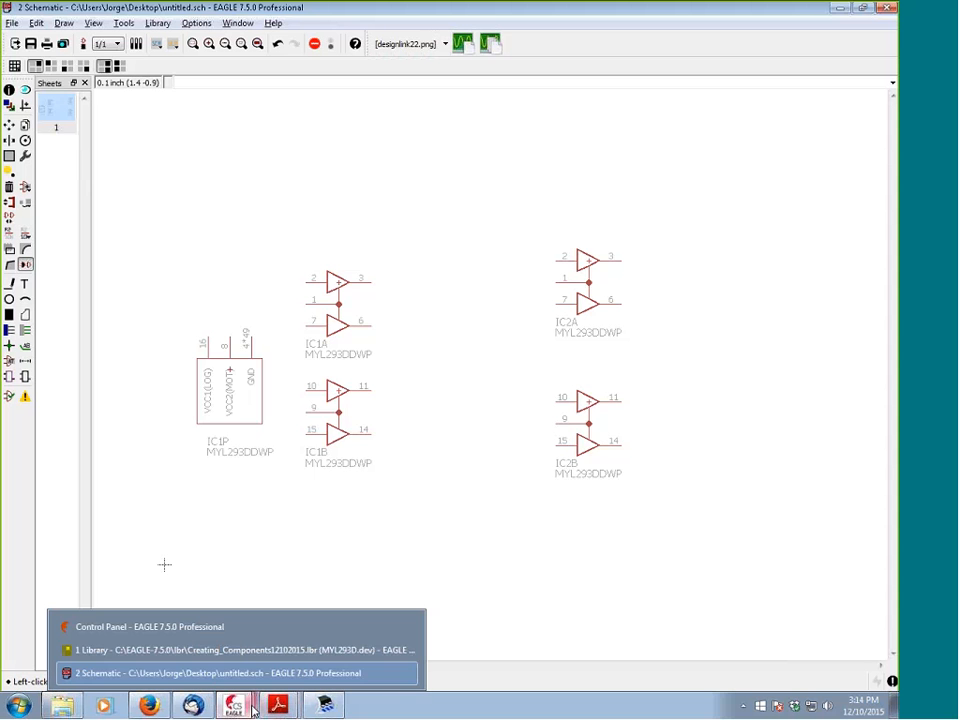
pyautogui.click(186, 652)
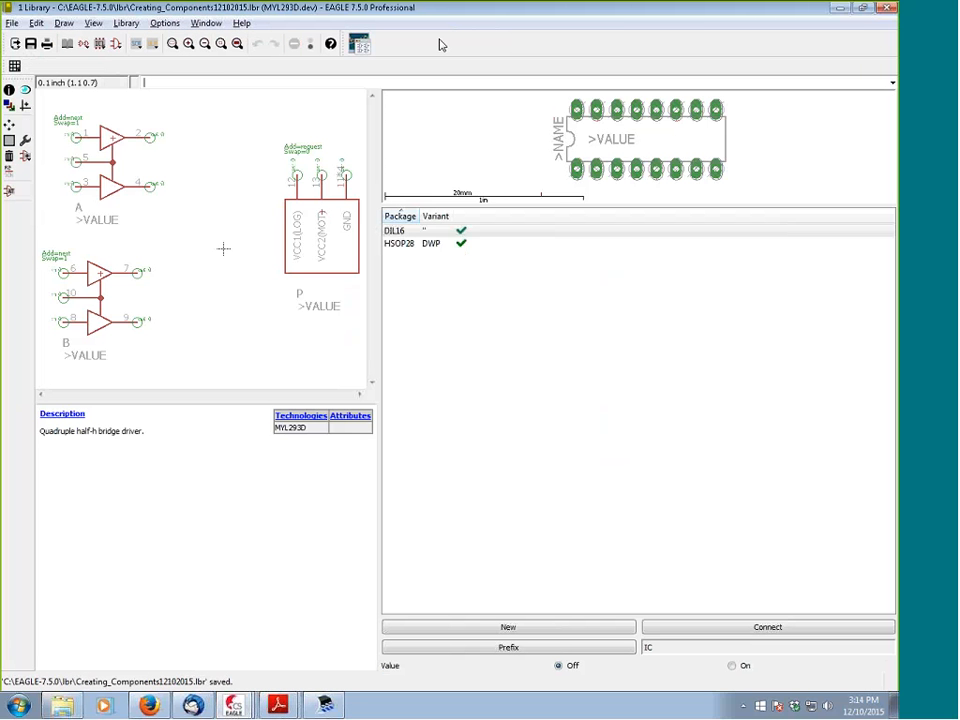
pyautogui.click(155, 48)
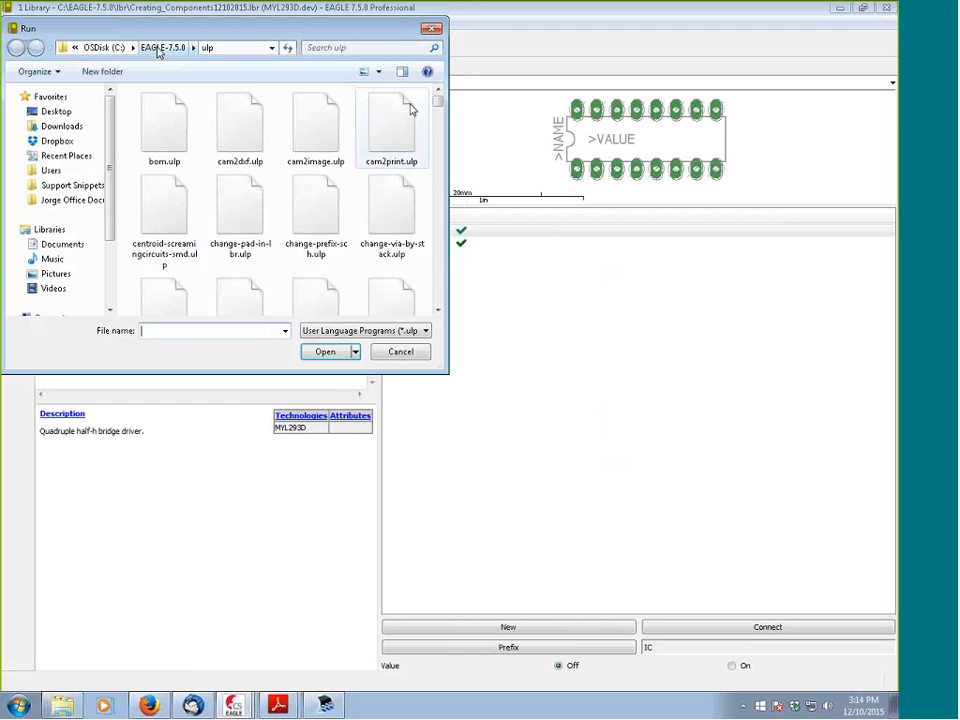
pyautogui.click(328, 213)
pyautogui.press('m')
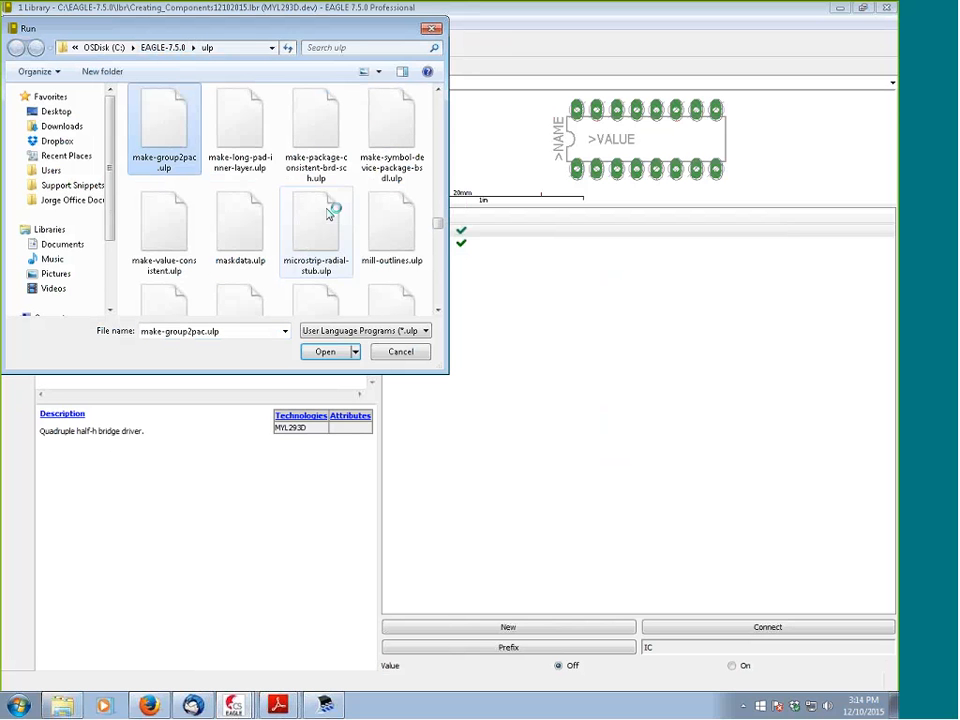
pyautogui.click(396, 138)
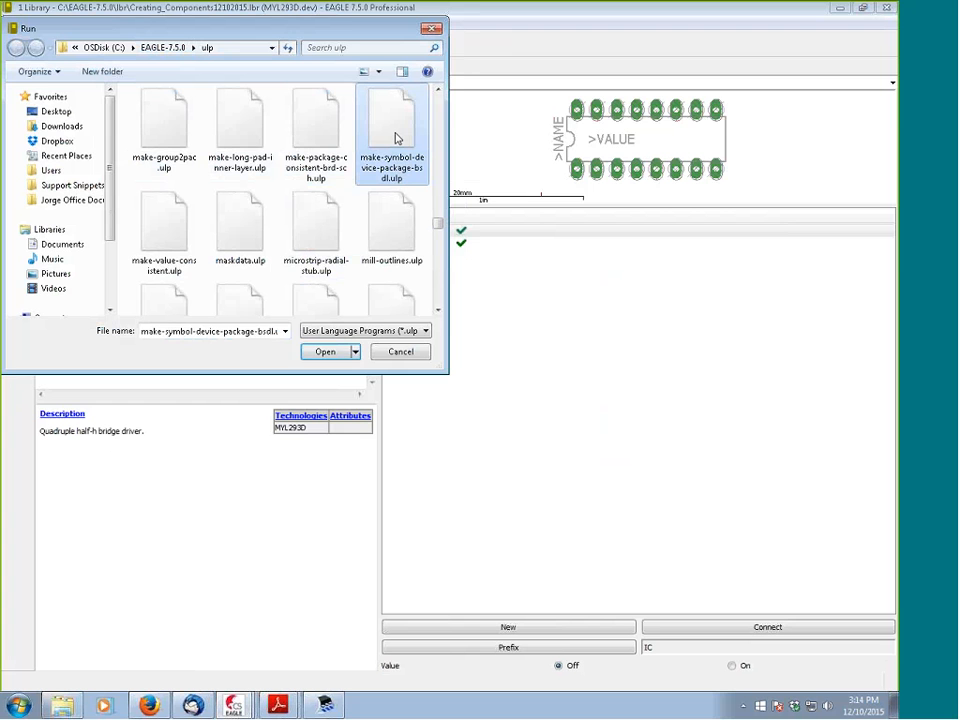
pyautogui.doubleClick(396, 138)
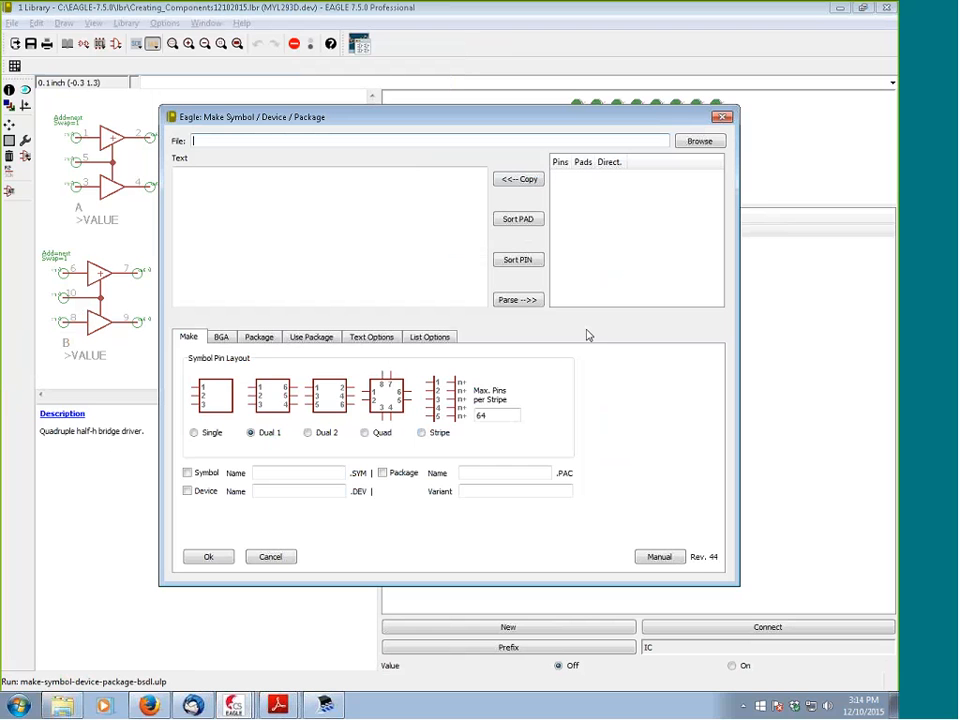
# Look through the script's BGA, package and symbol pin layout settings, trying the Quad 2 and Dual 3 pad layouts
pyautogui.click(225, 339)
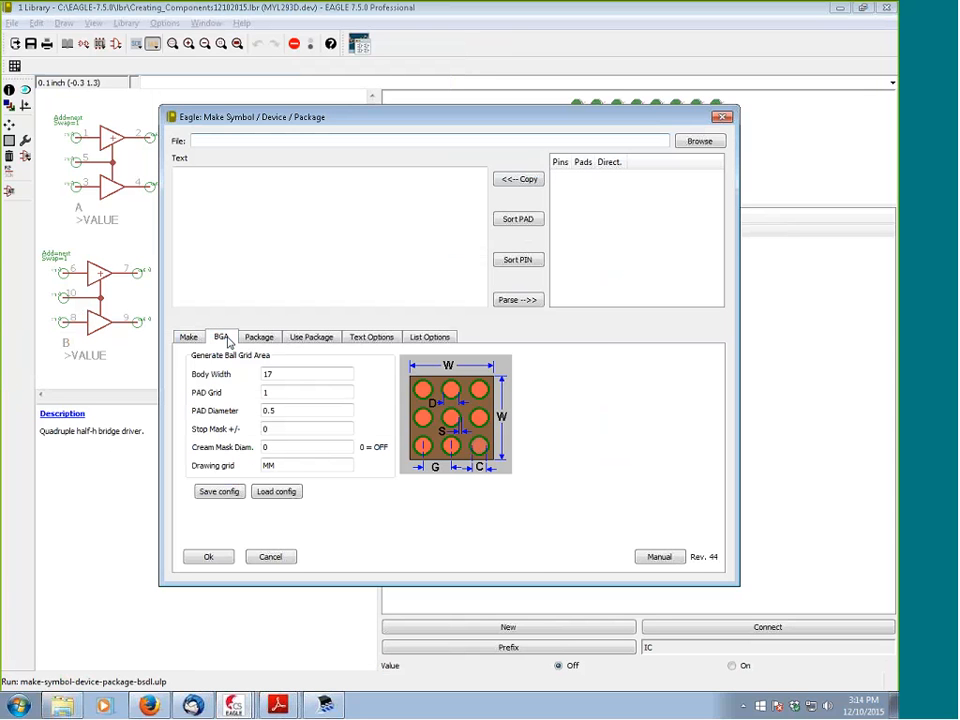
pyautogui.click(261, 339)
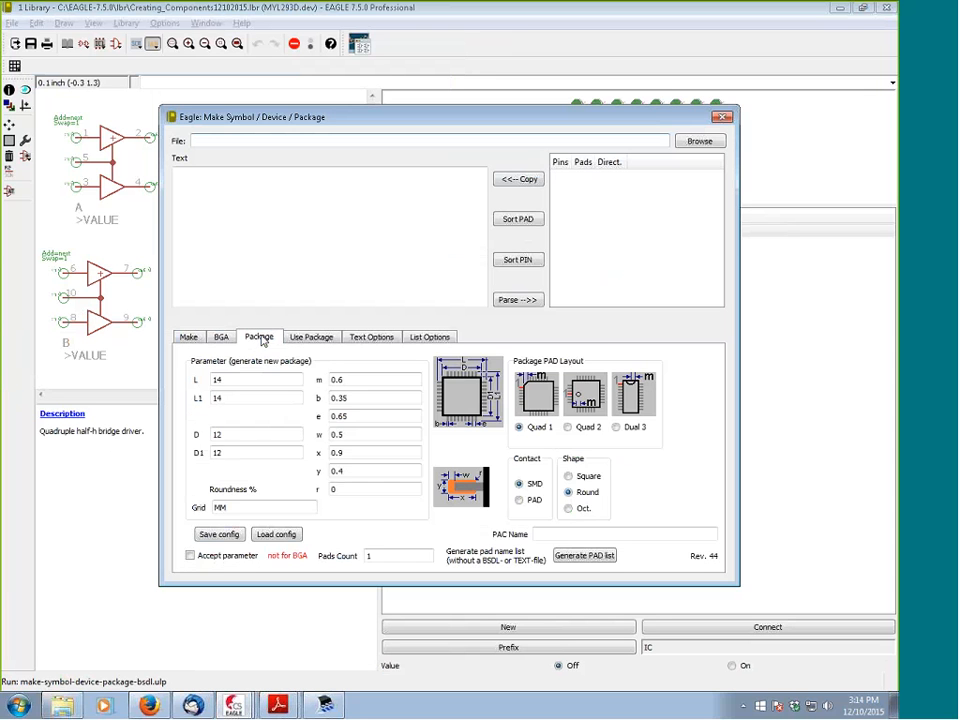
pyautogui.click(568, 428)
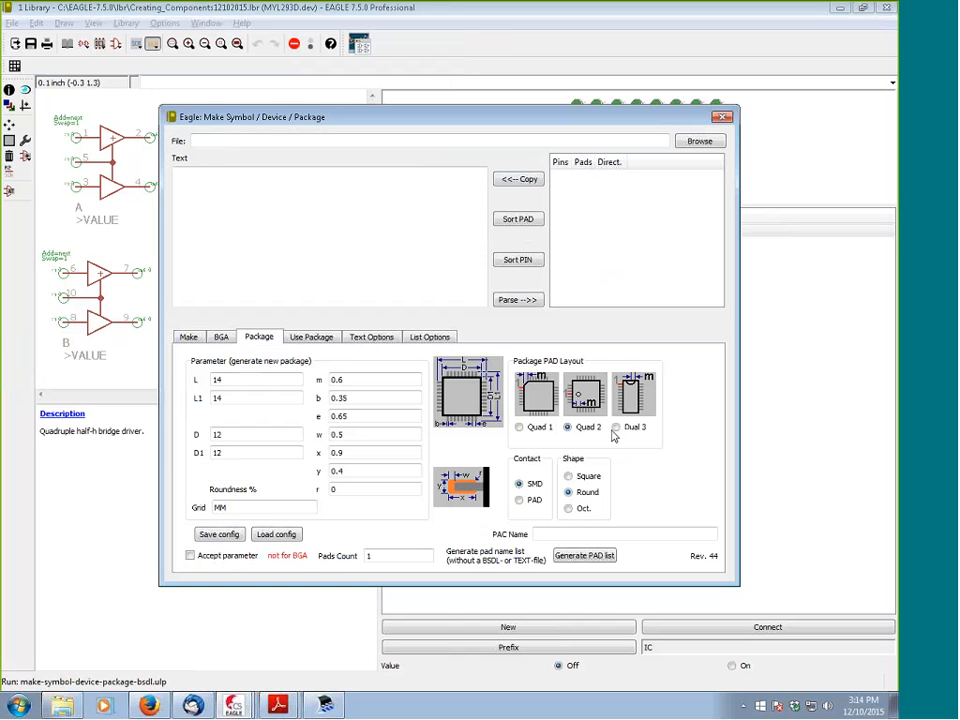
pyautogui.click(617, 428)
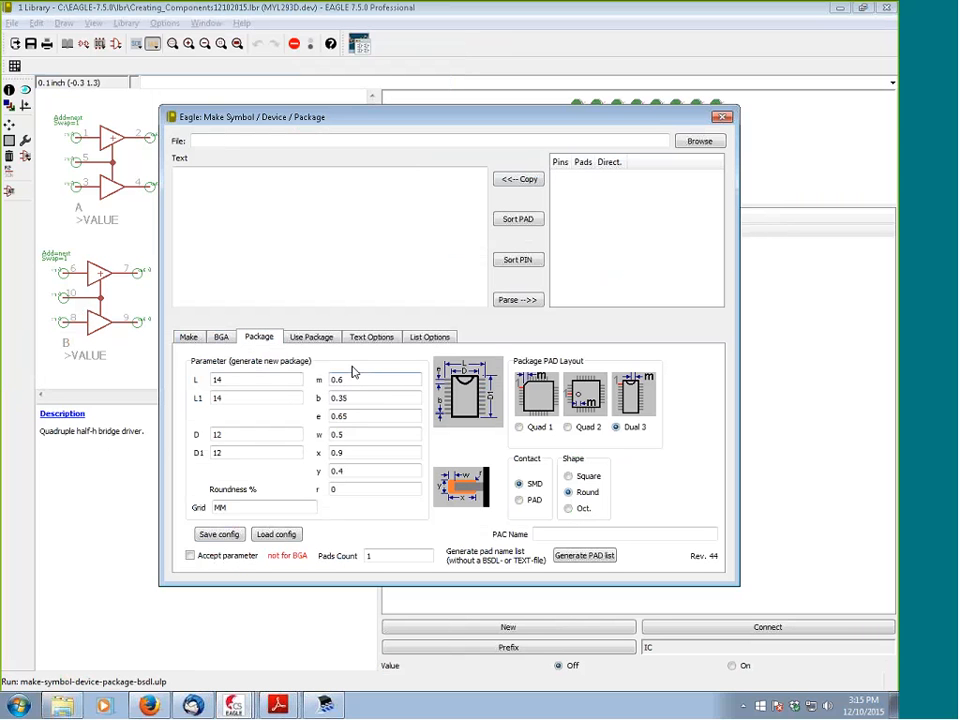
pyautogui.click(221, 337)
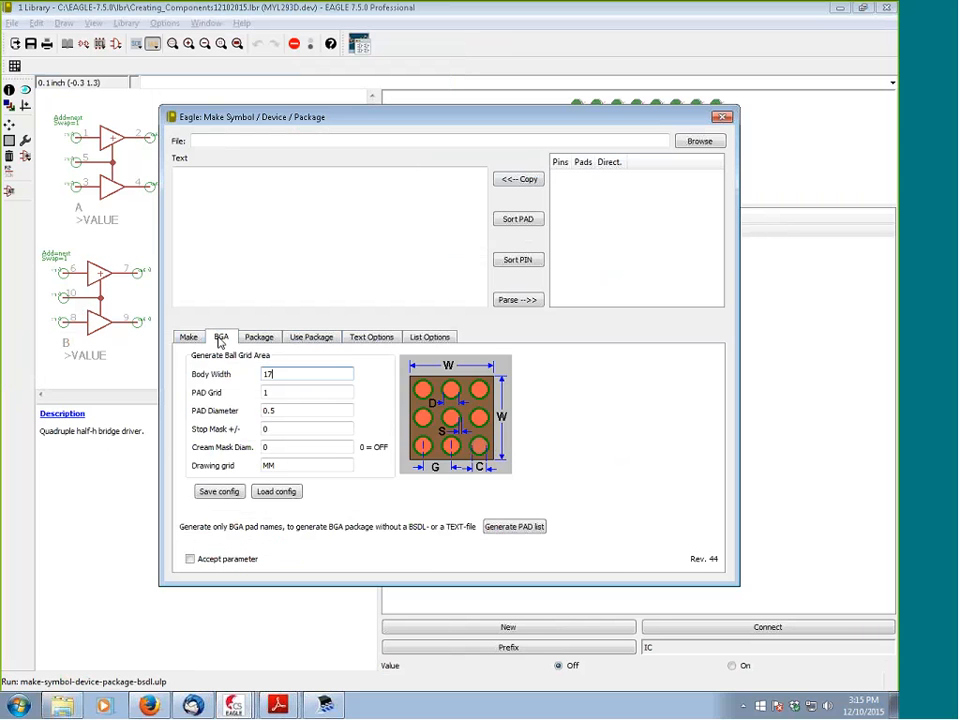
pyautogui.click(190, 337)
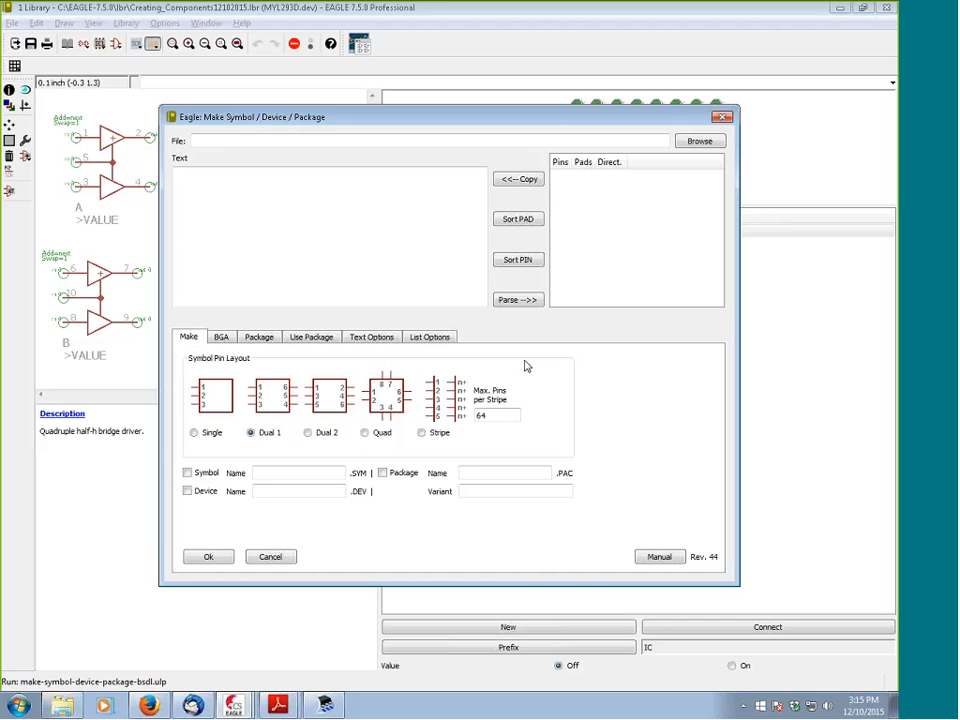
# Load the BSDL file dsPIC33FJ06GS102_SDIP.bsd from the Webinars/Creating Components folder into the script
pyautogui.click(699, 141)
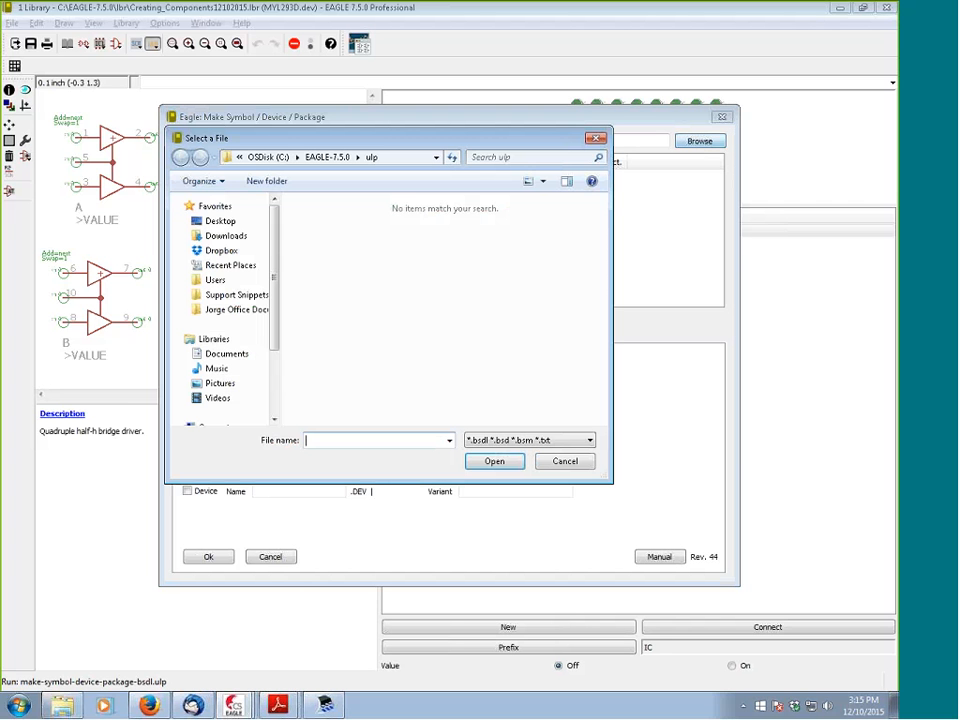
pyautogui.click(226, 354)
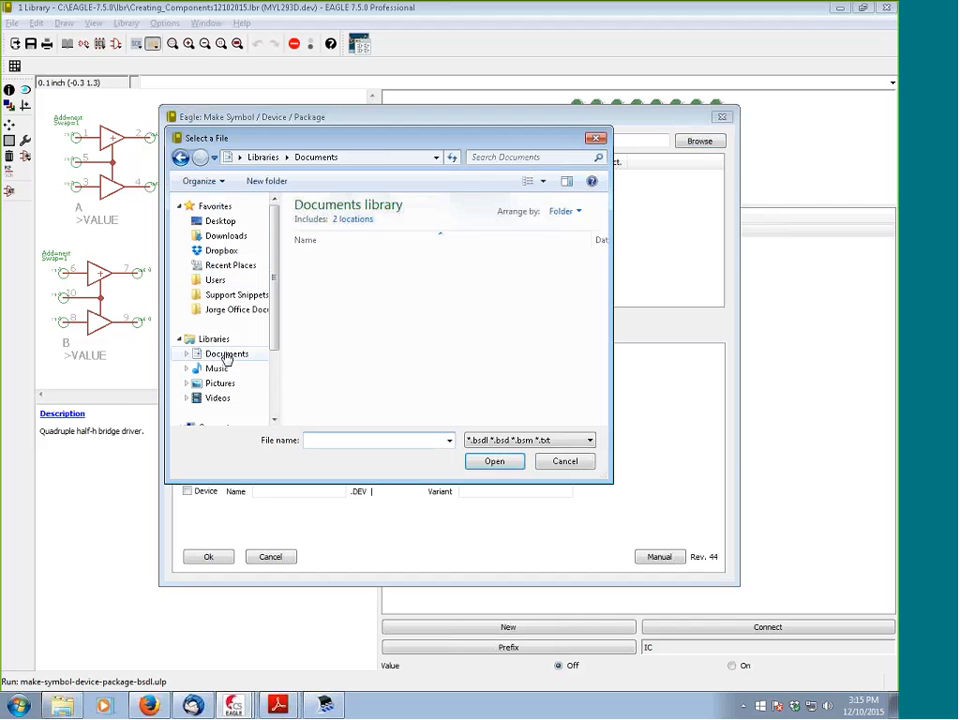
pyautogui.moveTo(605, 263); pyautogui.dragTo(508, 354)
pyautogui.doubleClick(343, 330)
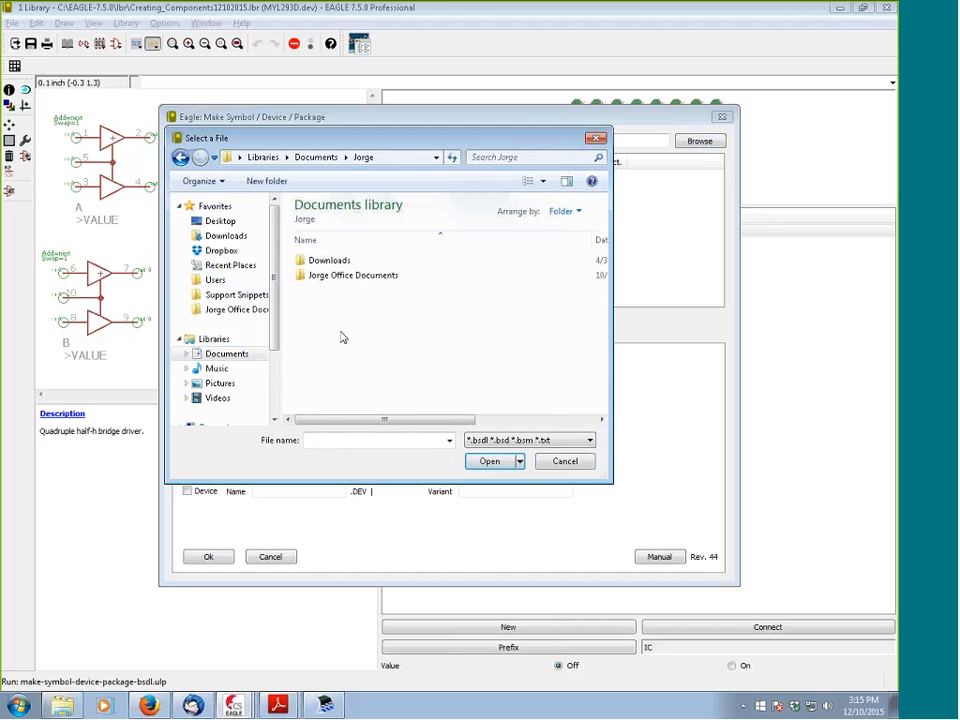
pyautogui.doubleClick(339, 275)
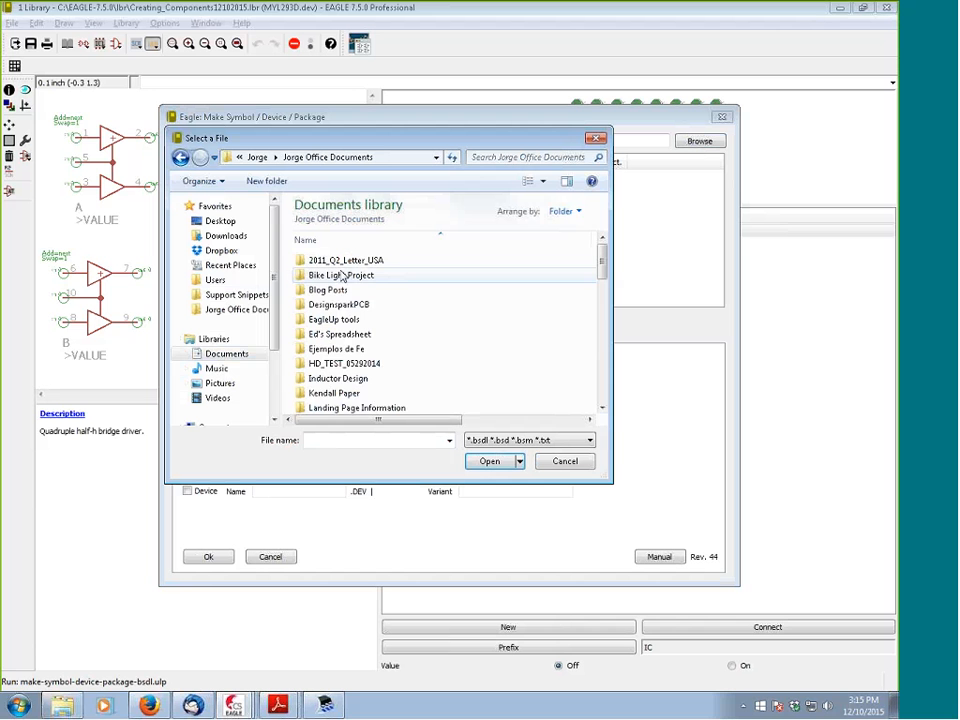
pyautogui.moveTo(603, 257); pyautogui.dragTo(600, 383)
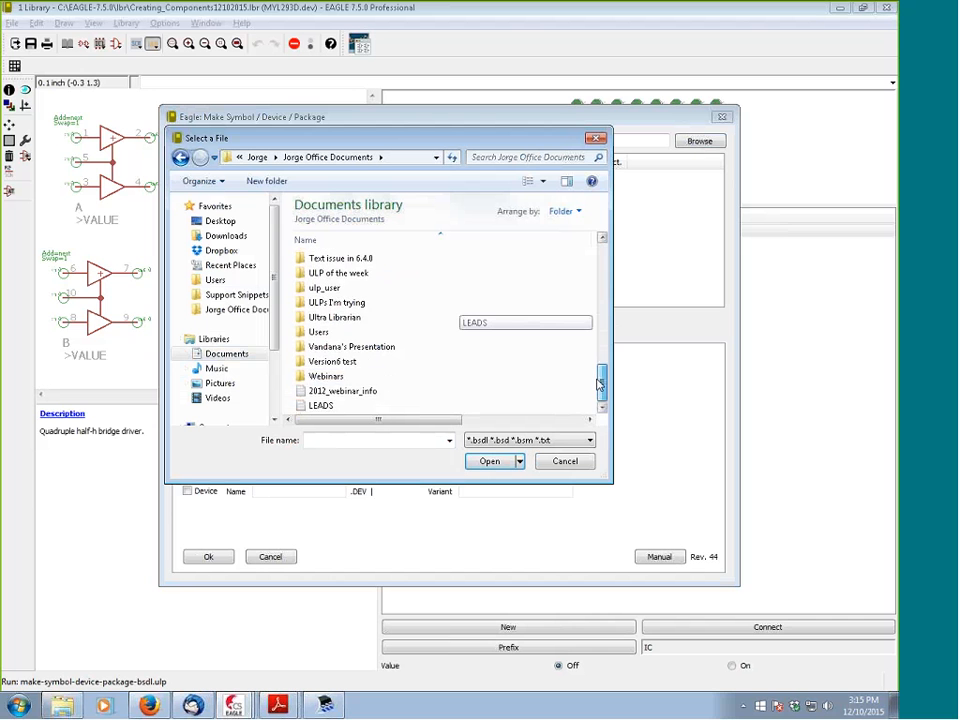
pyautogui.doubleClick(410, 377)
pyautogui.doubleClick(352, 275)
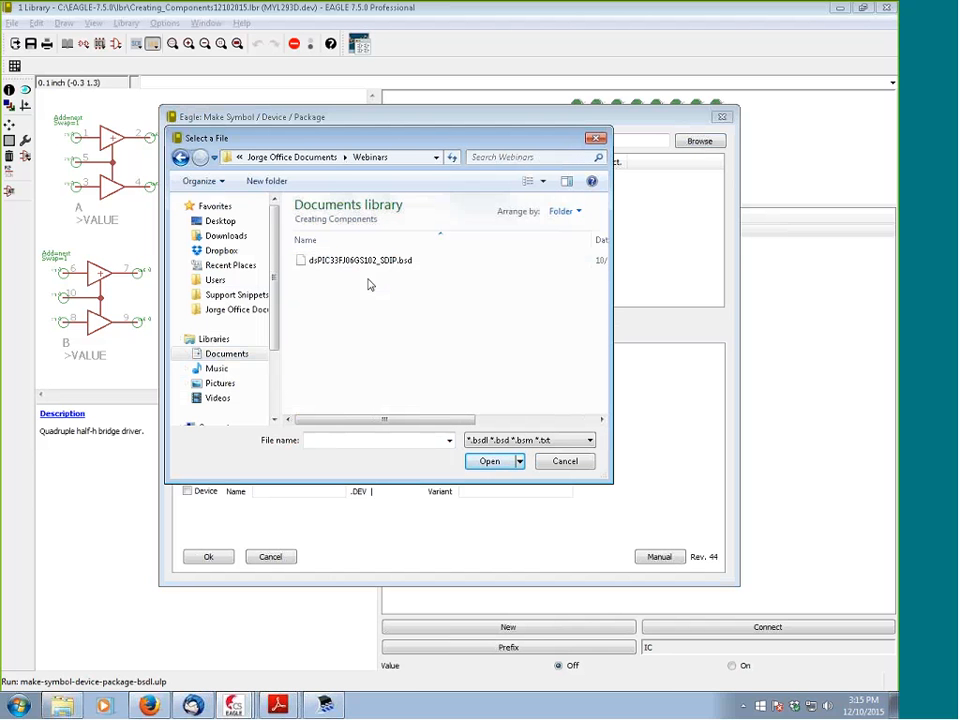
pyautogui.click(362, 261)
pyautogui.click(506, 461)
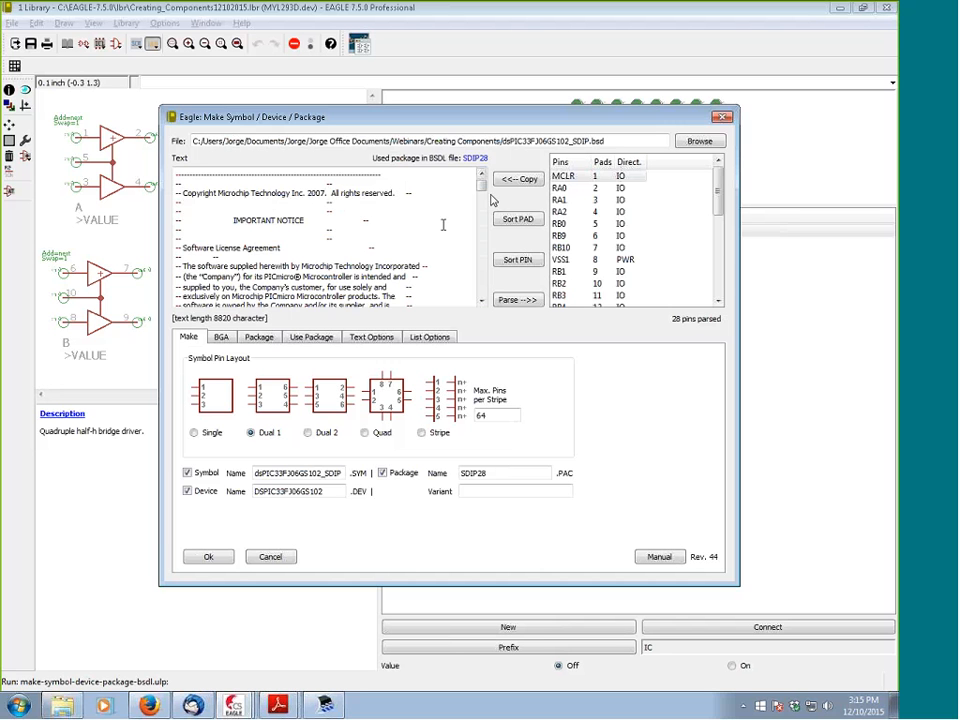
# Accept the package parameters with the Dual 3 pad layout and generate the DSPIC33FJ06GS102 device, its Dual 1 symbol and the SDIP28 package
pyautogui.moveTo(481, 186)
pyautogui.mouseDown()
pyautogui.moveTo(481, 250)
pyautogui.moveTo(481, 178)
pyautogui.mouseUp()
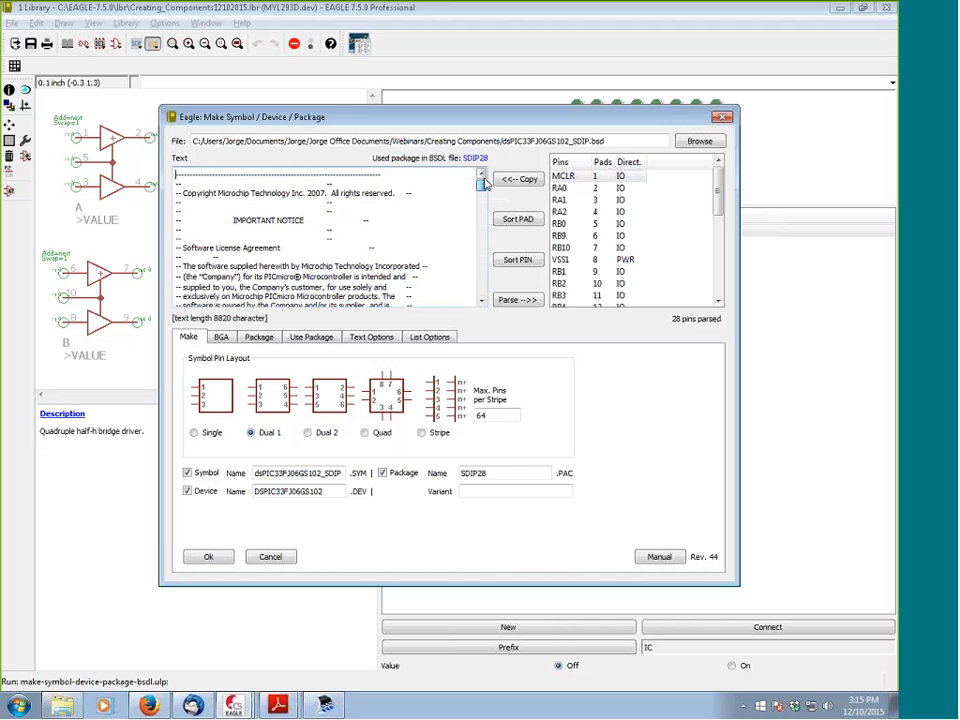
pyautogui.moveTo(718, 190)
pyautogui.mouseDown()
pyautogui.moveTo(718, 282)
pyautogui.moveTo(701, 189)
pyautogui.mouseUp()
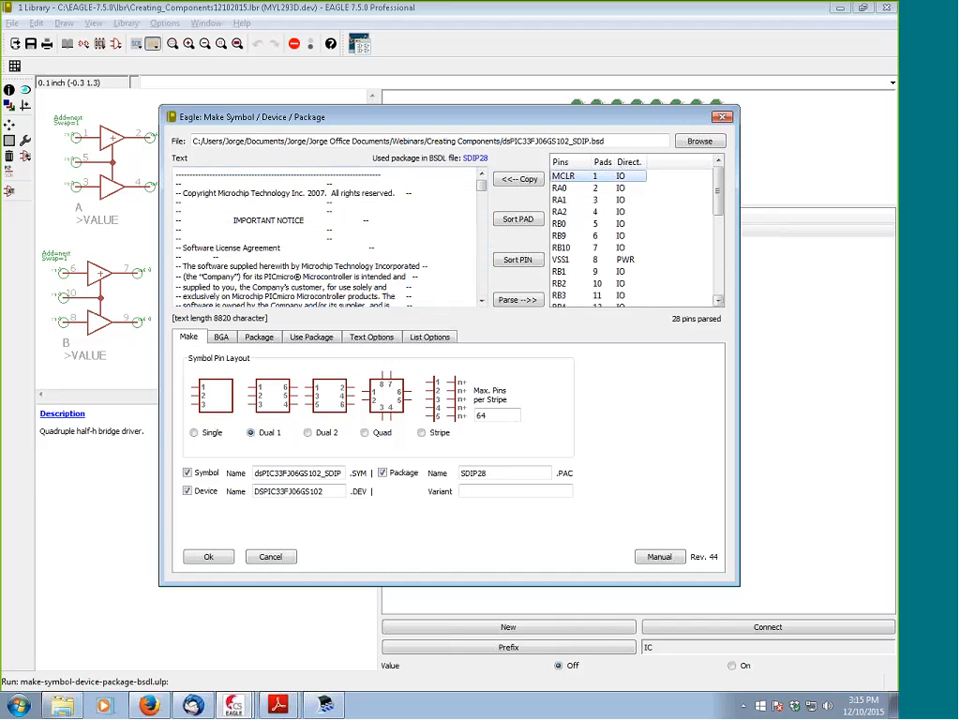
pyautogui.click(221, 337)
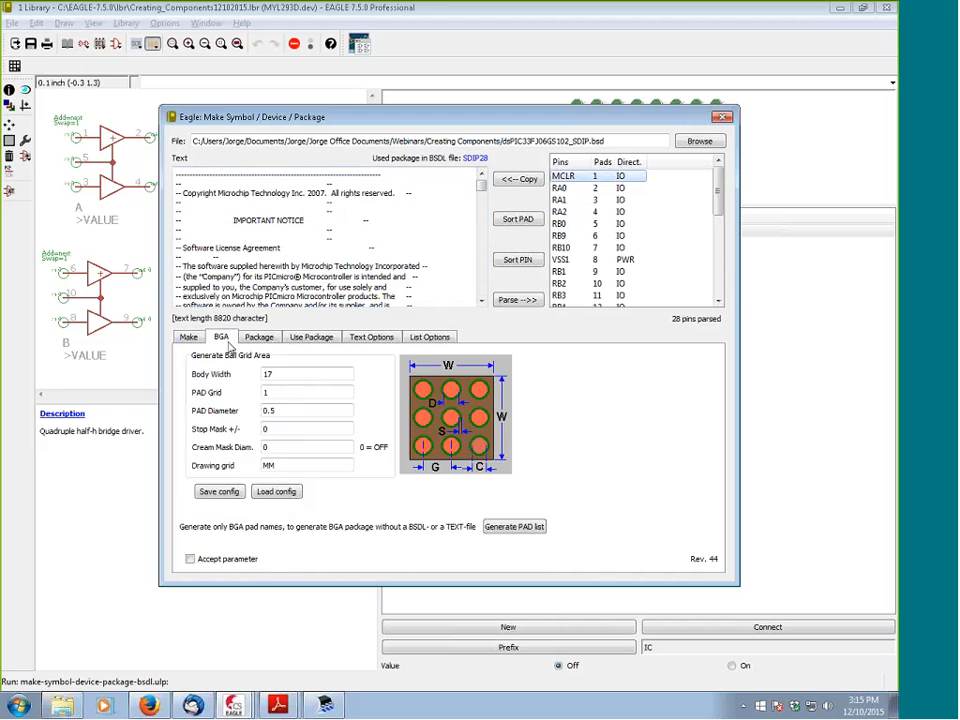
pyautogui.click(259, 337)
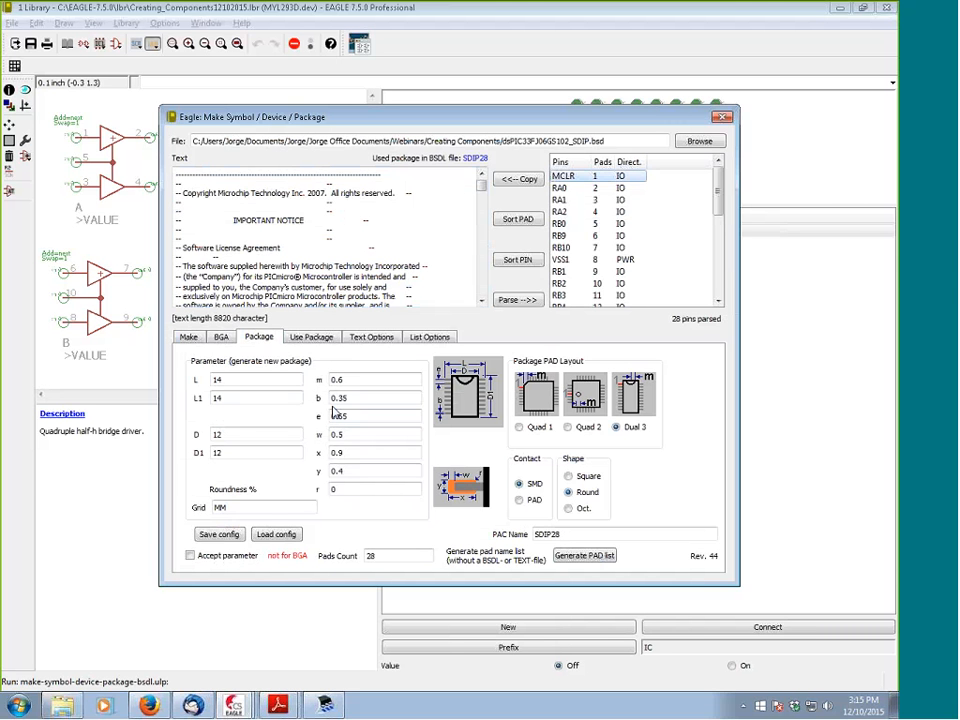
pyautogui.click(191, 558)
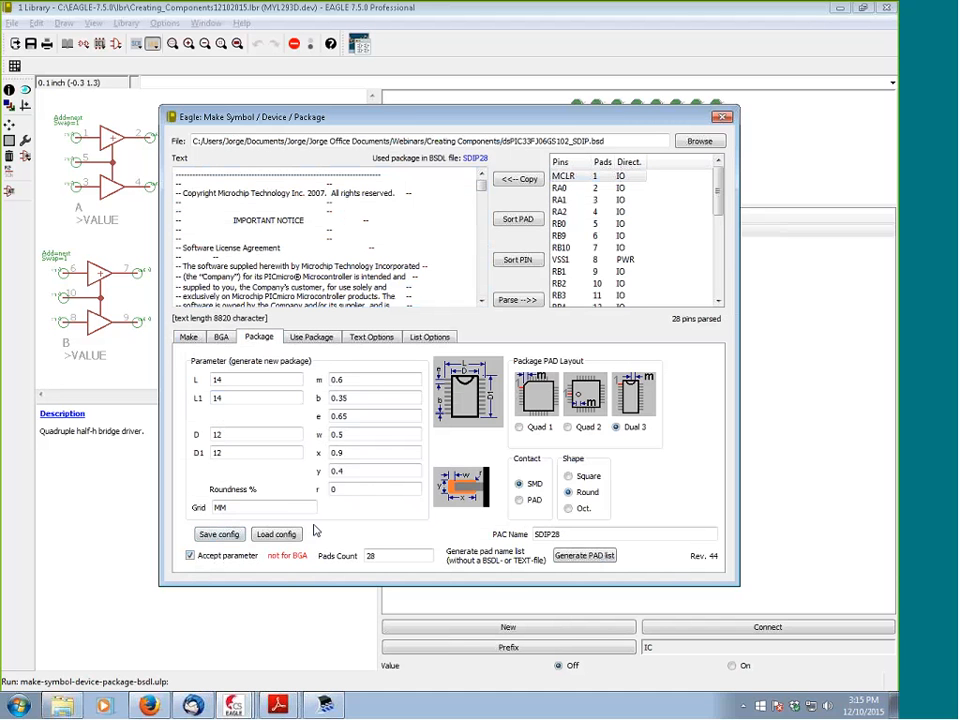
pyautogui.click(188, 338)
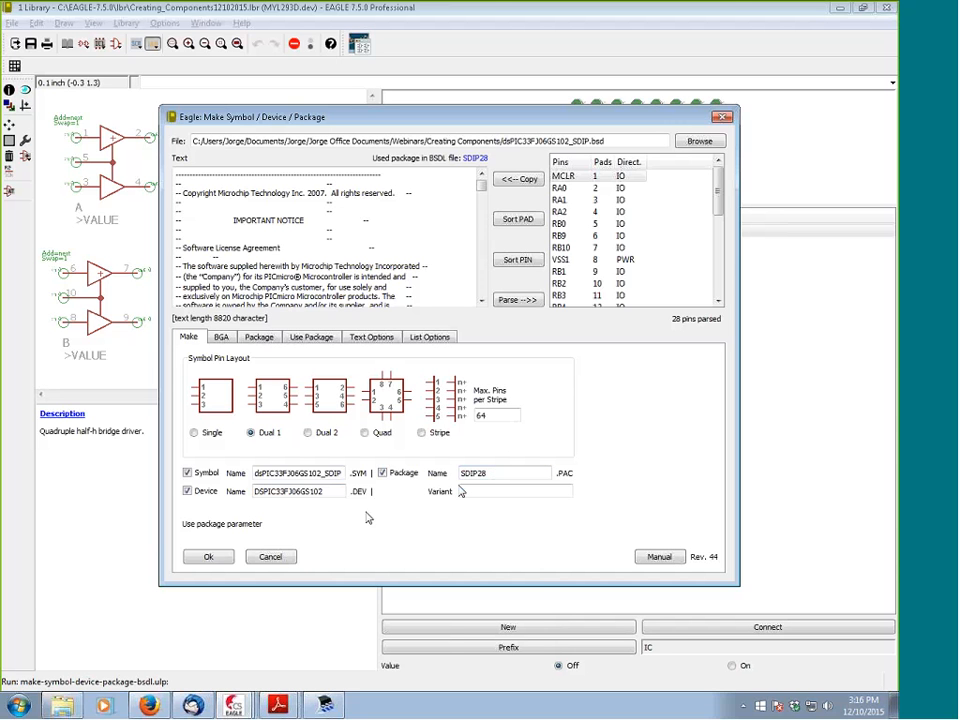
pyautogui.click(208, 557)
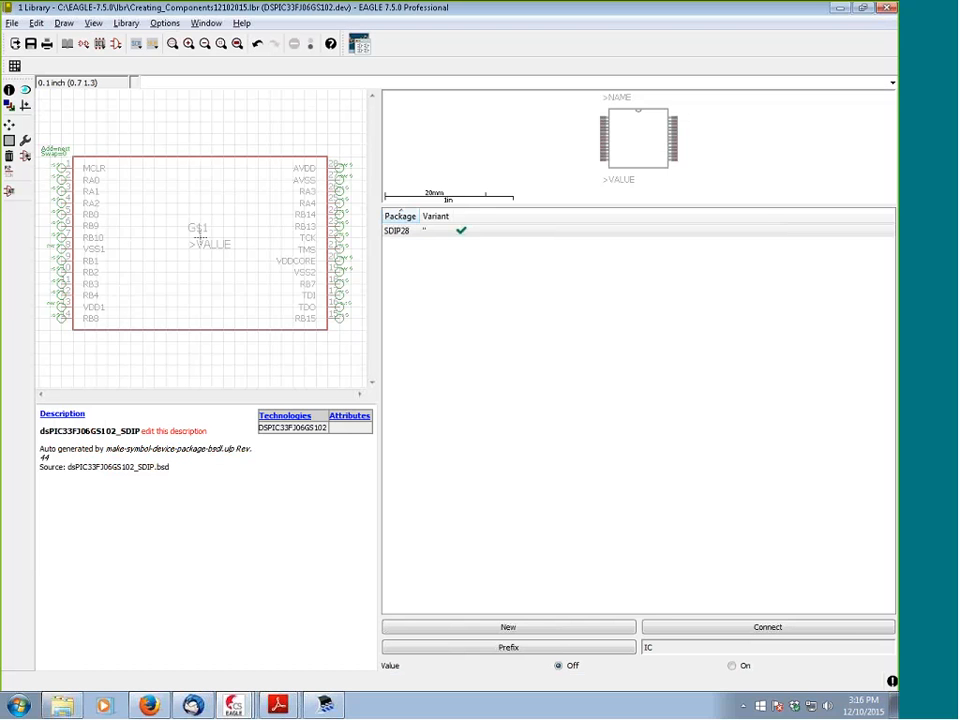
# Enlarge the SDIP28 package preview and examine the generated device's pin-to-pad connections, leaving them unedited
pyautogui.moveTo(645, 207); pyautogui.dragTo(656, 476)
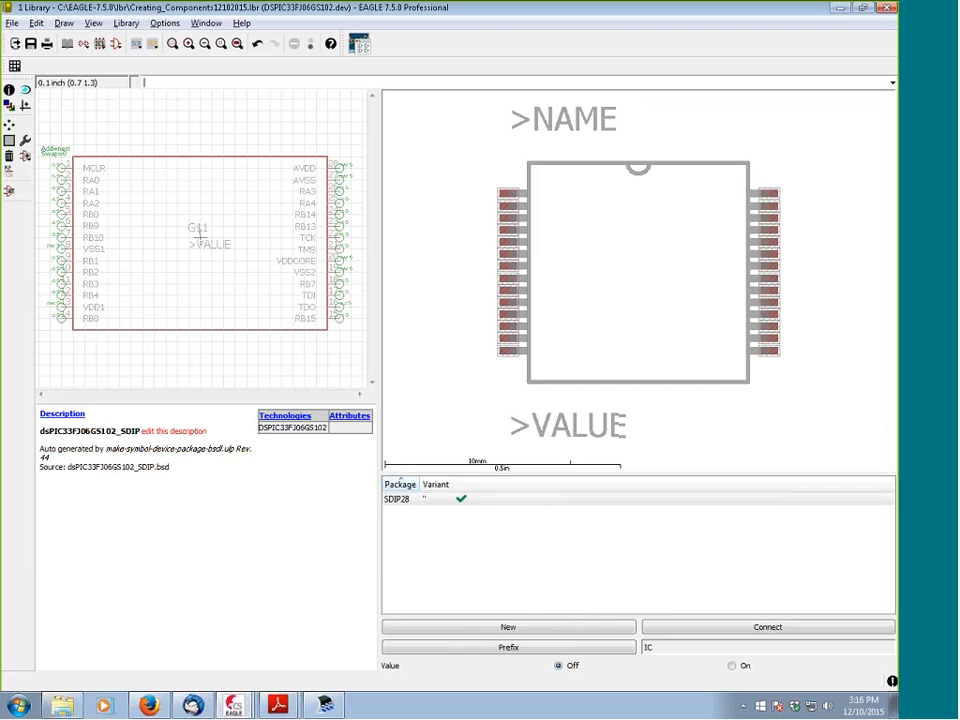
pyautogui.click(767, 627)
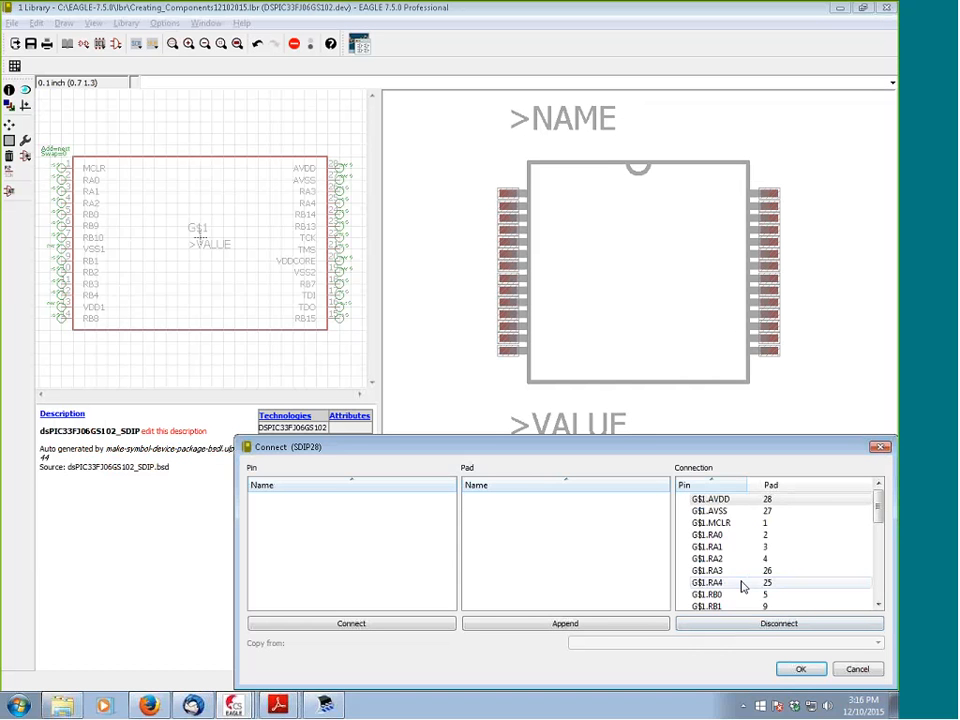
pyautogui.moveTo(877, 505)
pyautogui.mouseDown()
pyautogui.moveTo(877, 580)
pyautogui.moveTo(877, 492)
pyautogui.mouseUp()
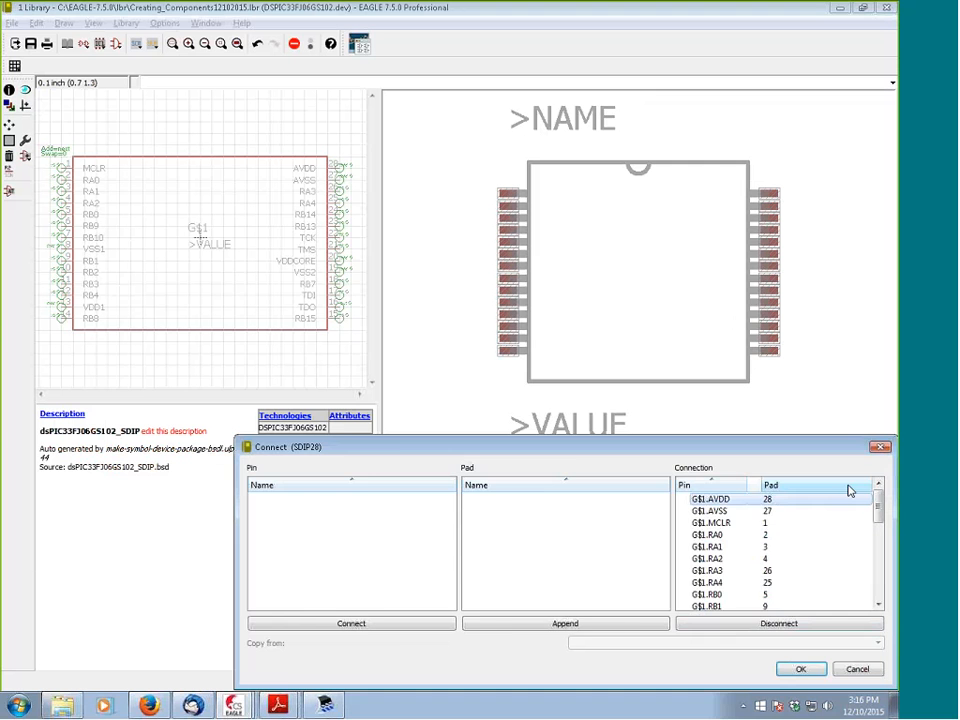
pyautogui.click(852, 670)
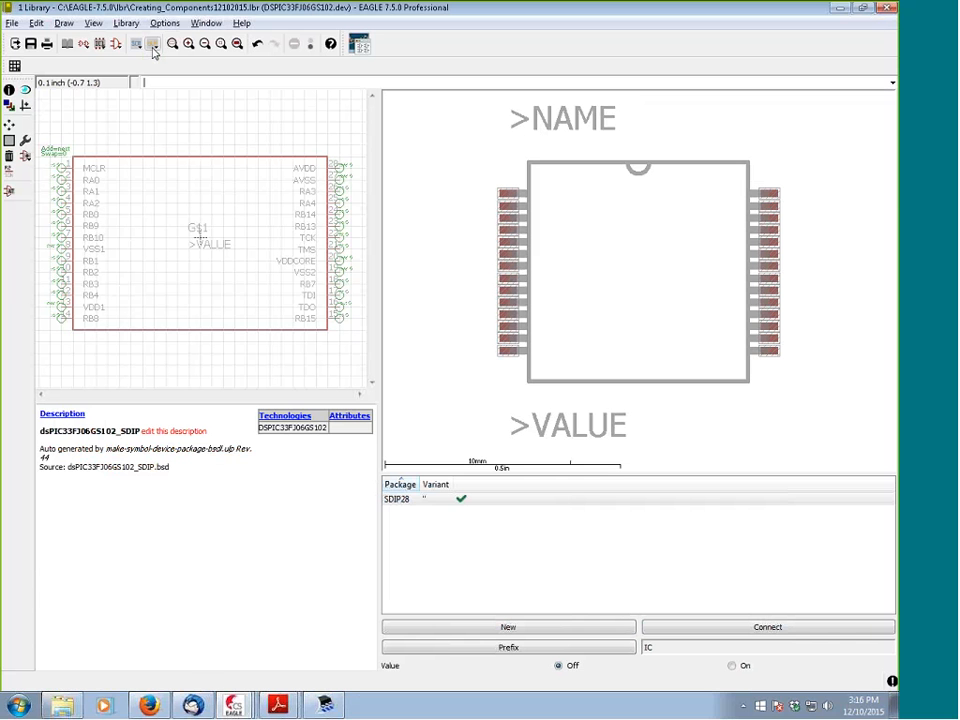
# Switch to the Control Panel and open make-symbol-device-package-bsdl-2011-en.pdf from the ulp folder of the documentation
pyautogui.click(196, 706)
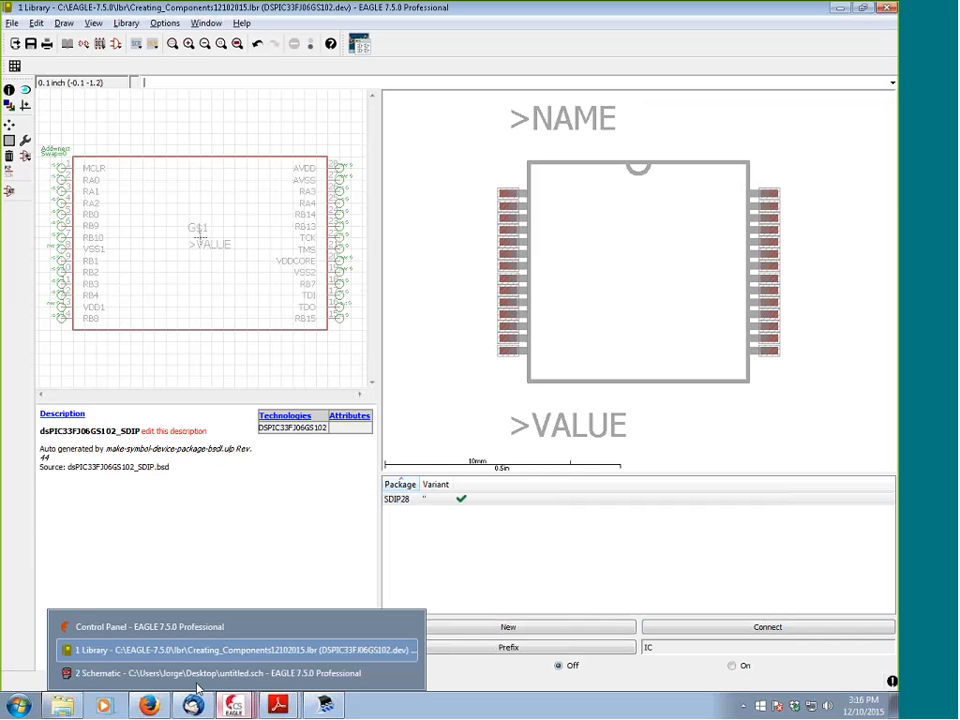
pyautogui.click(90, 626)
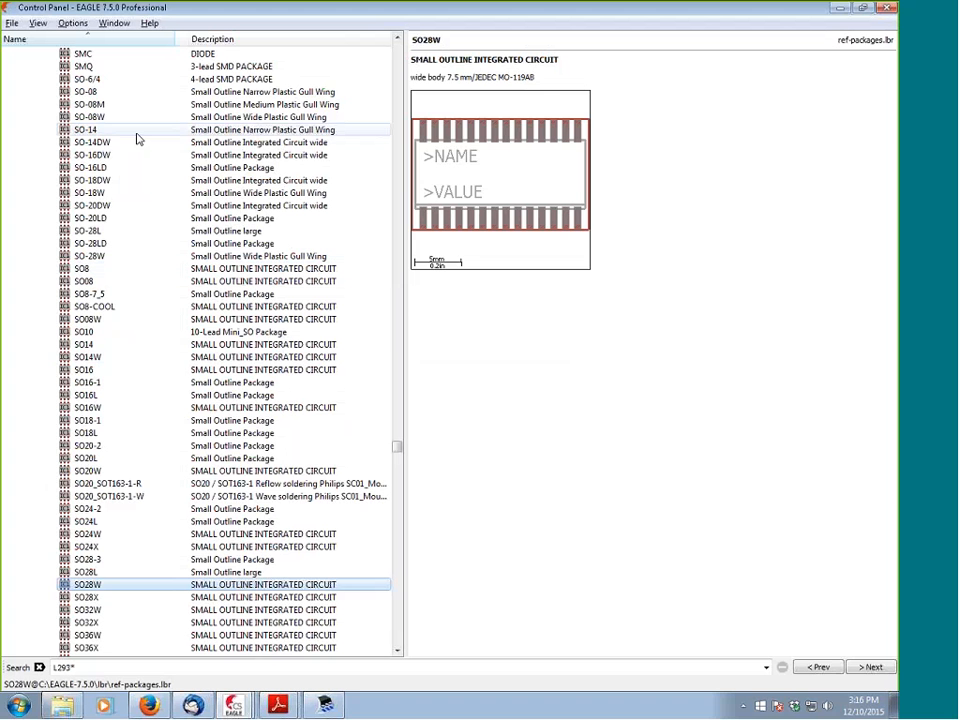
pyautogui.moveTo(398, 456); pyautogui.dragTo(396, 45)
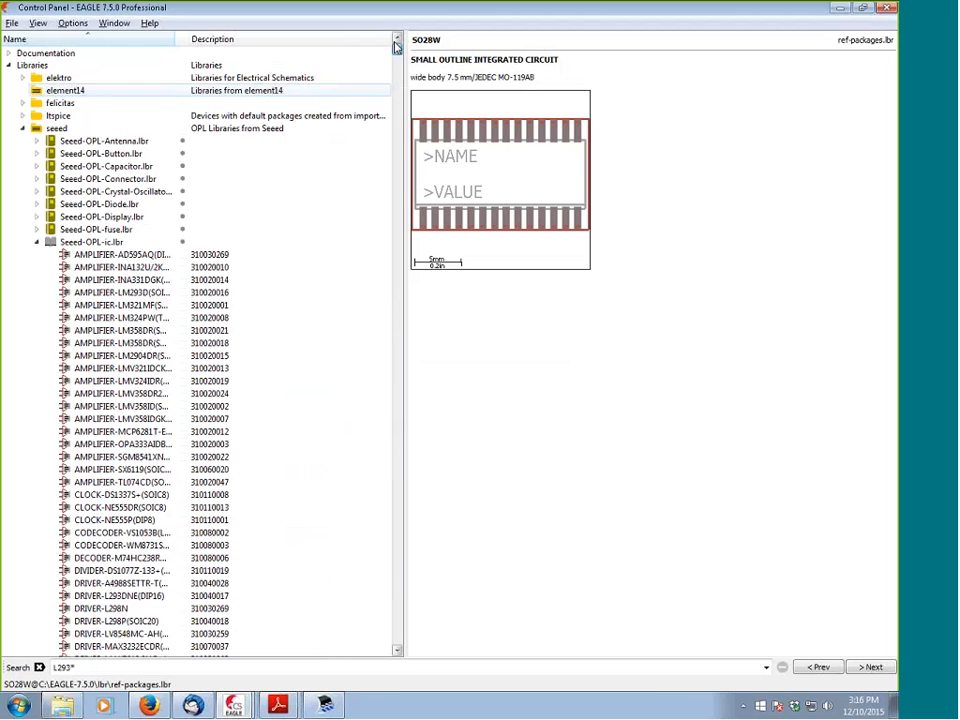
pyautogui.click(9, 54)
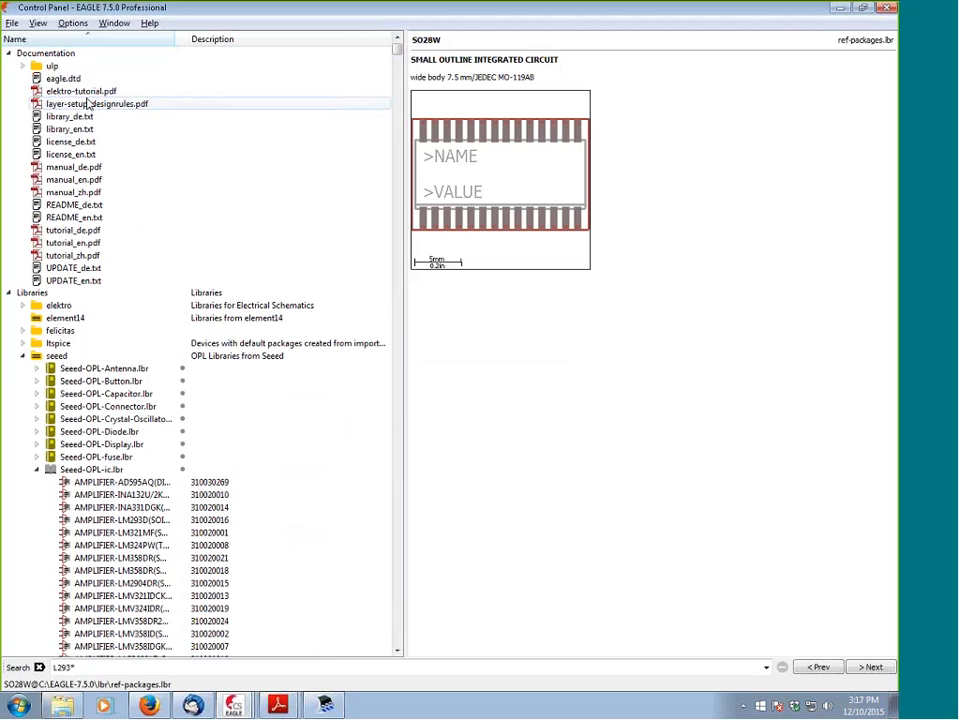
pyautogui.click(22, 65)
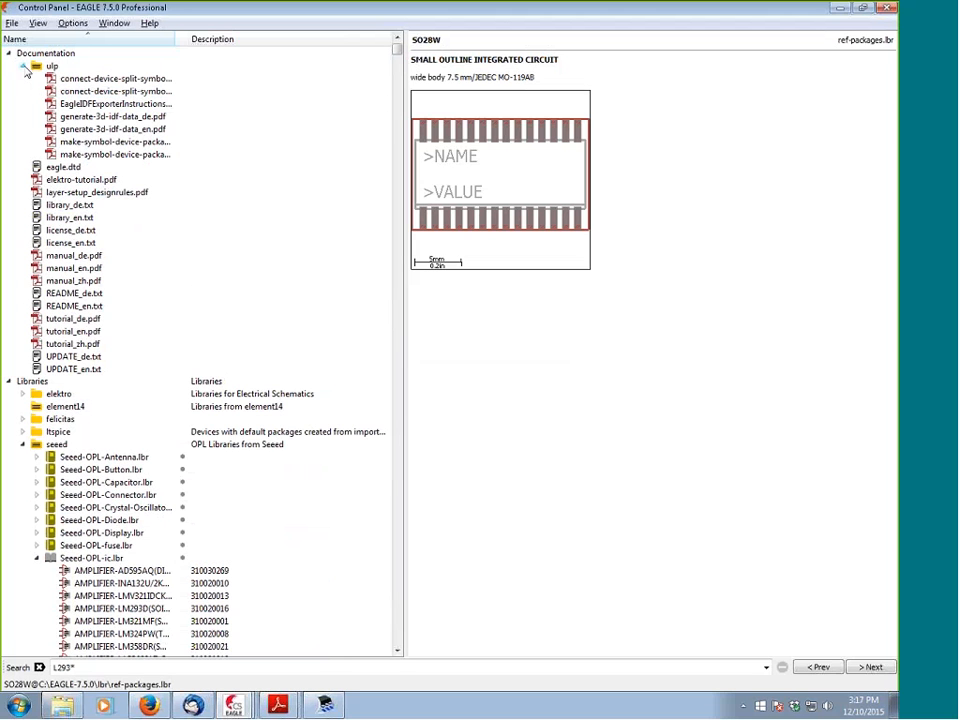
pyautogui.click(115, 141)
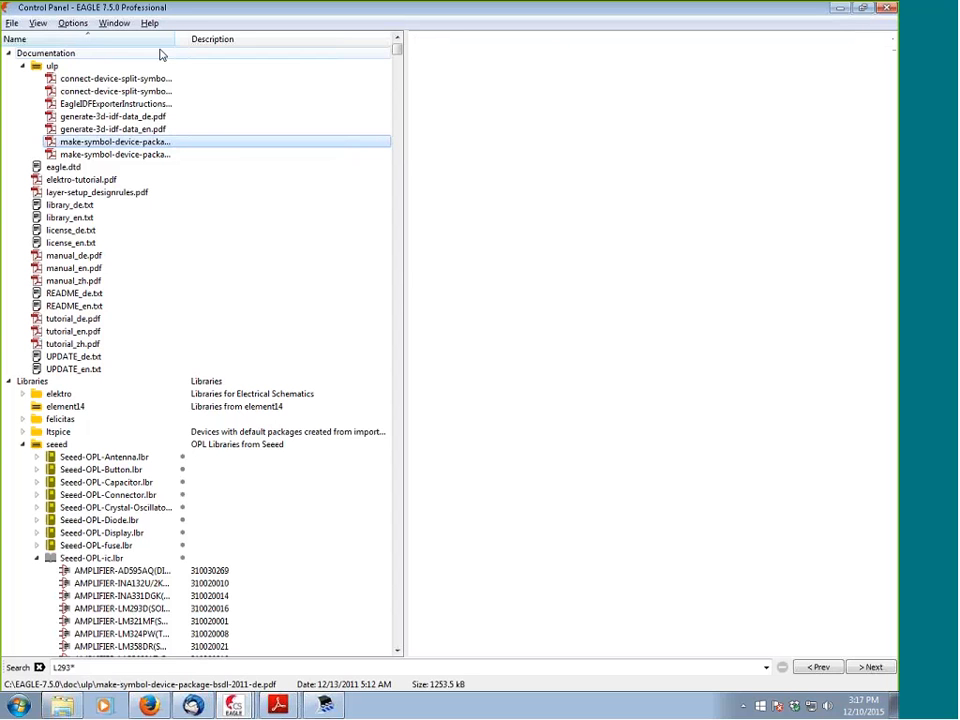
pyautogui.moveTo(172, 38); pyautogui.dragTo(268, 60)
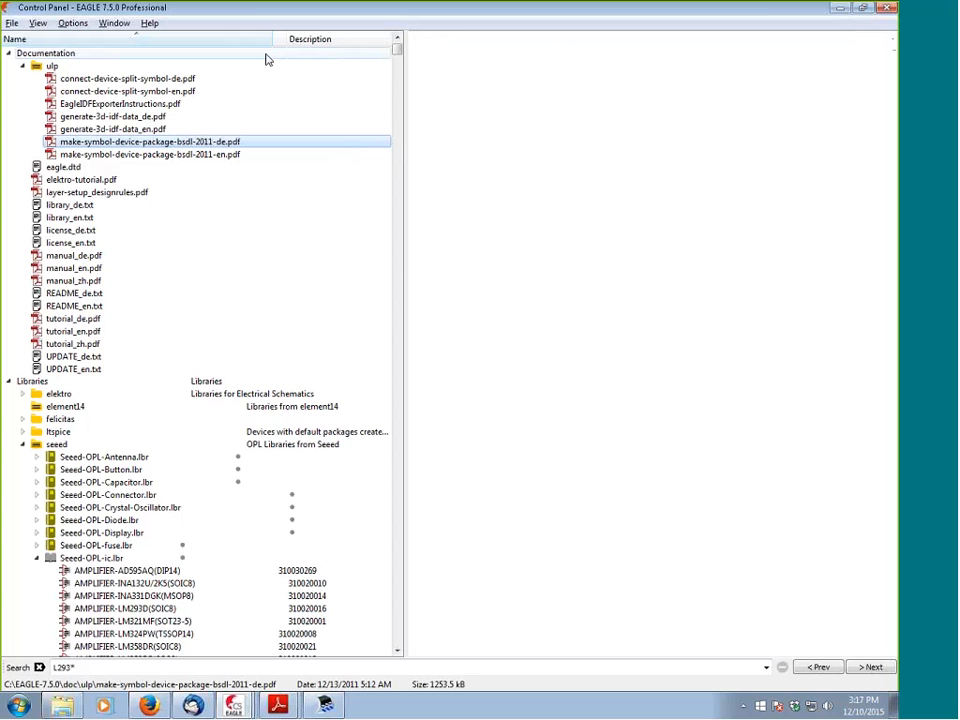
pyautogui.doubleClick(185, 155)
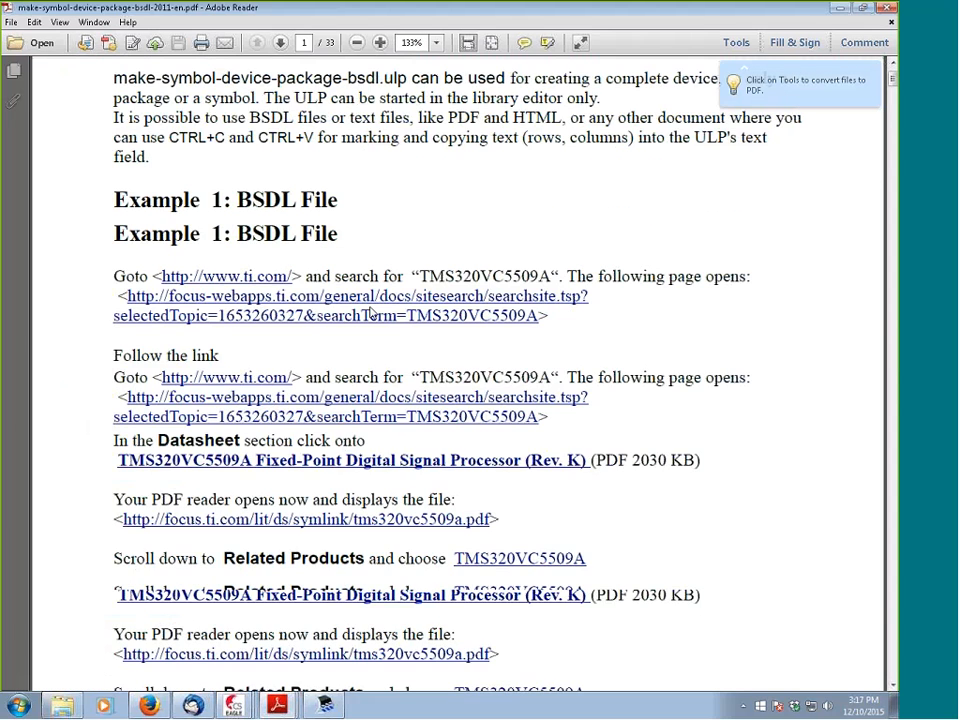
# Look through the manual's BSDL file example up to the created package and symbol, then close it and collapse the ulp documentation folder
pyautogui.scroll(-15, 370, 313)
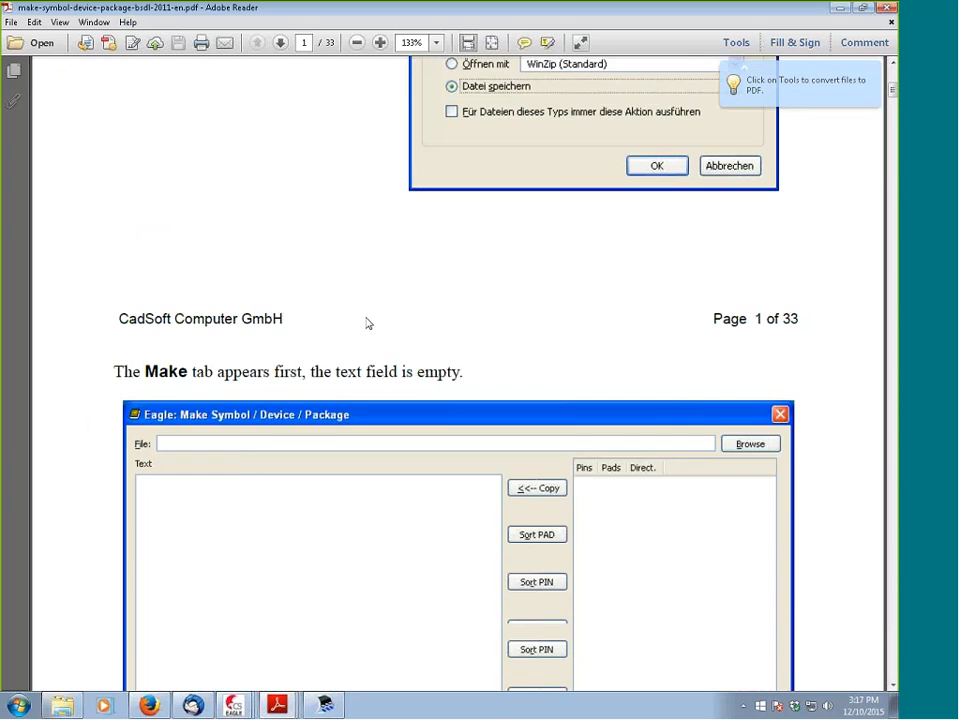
pyautogui.scroll(-15, 365, 325)
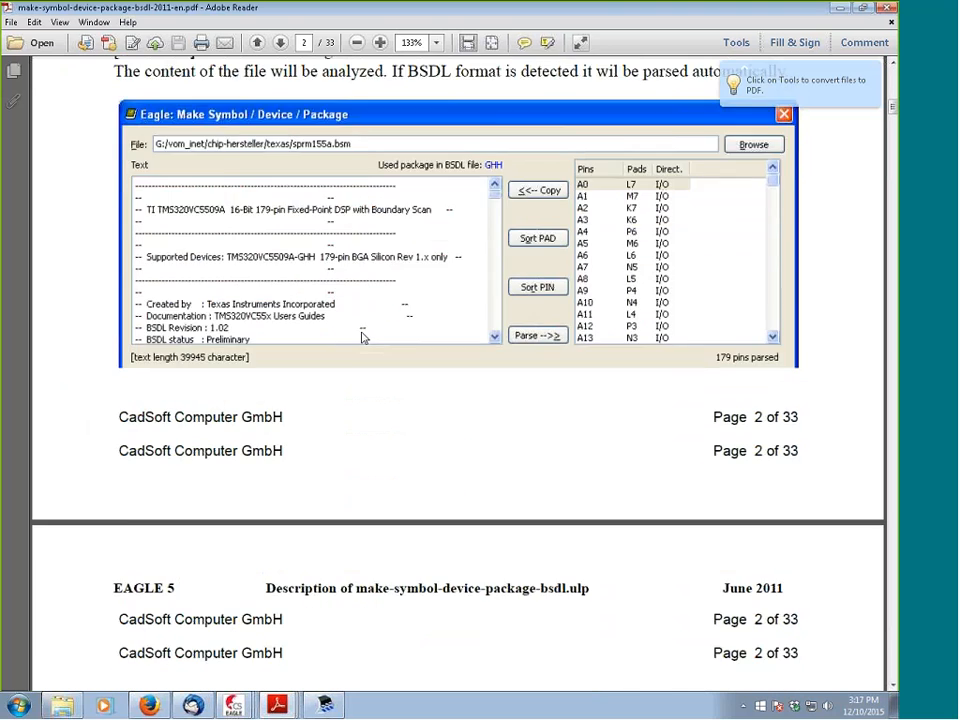
pyautogui.scroll(-15, 362, 337)
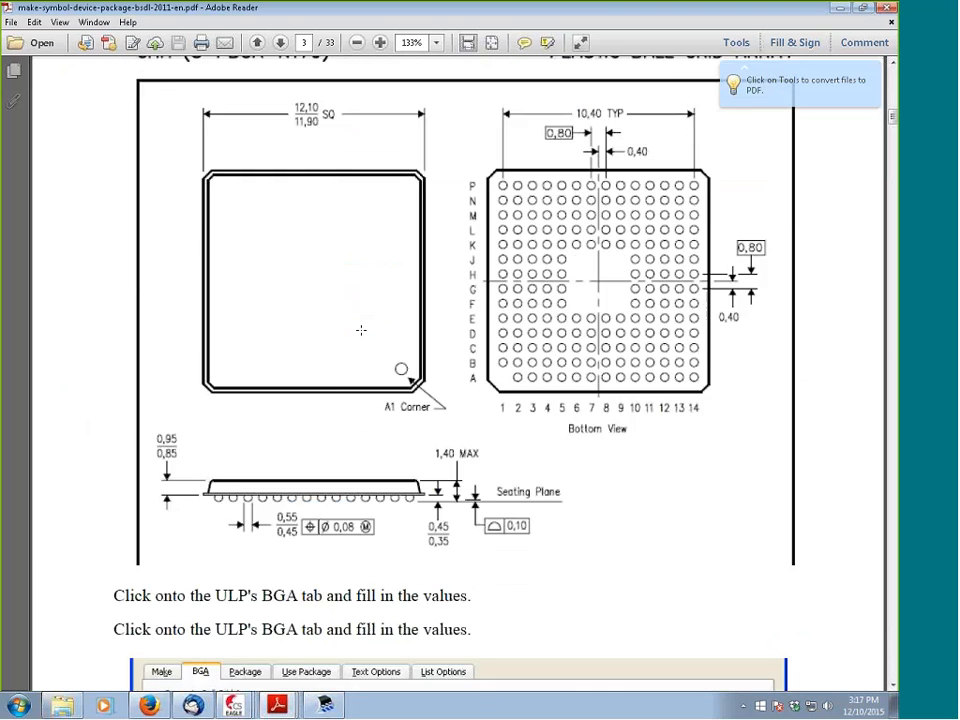
pyautogui.scroll(-15, 361, 330)
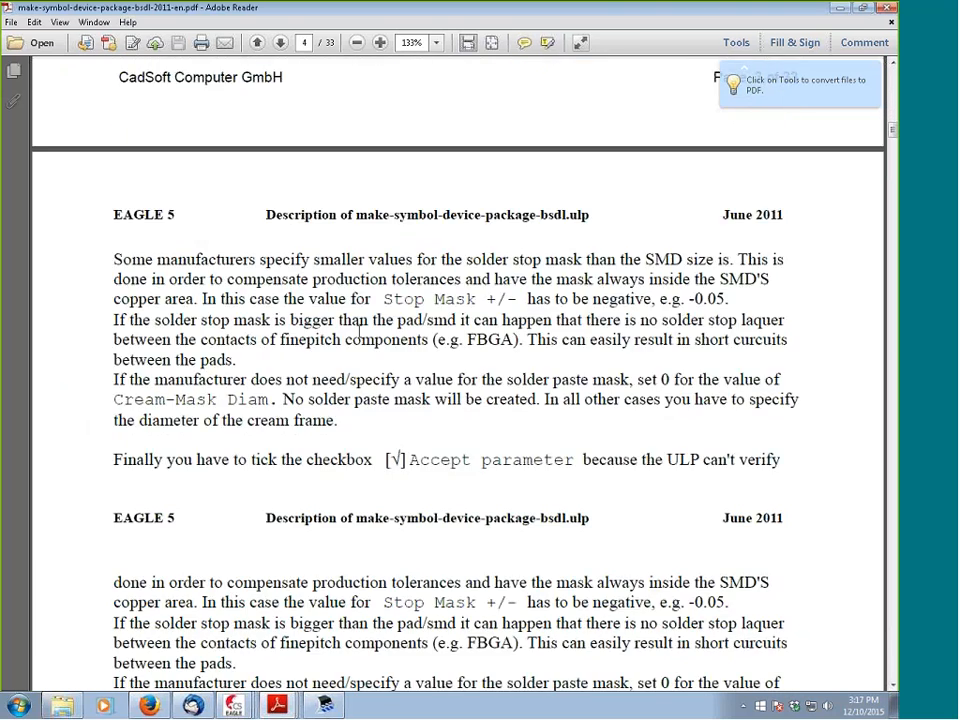
pyautogui.scroll(-10, 360, 330)
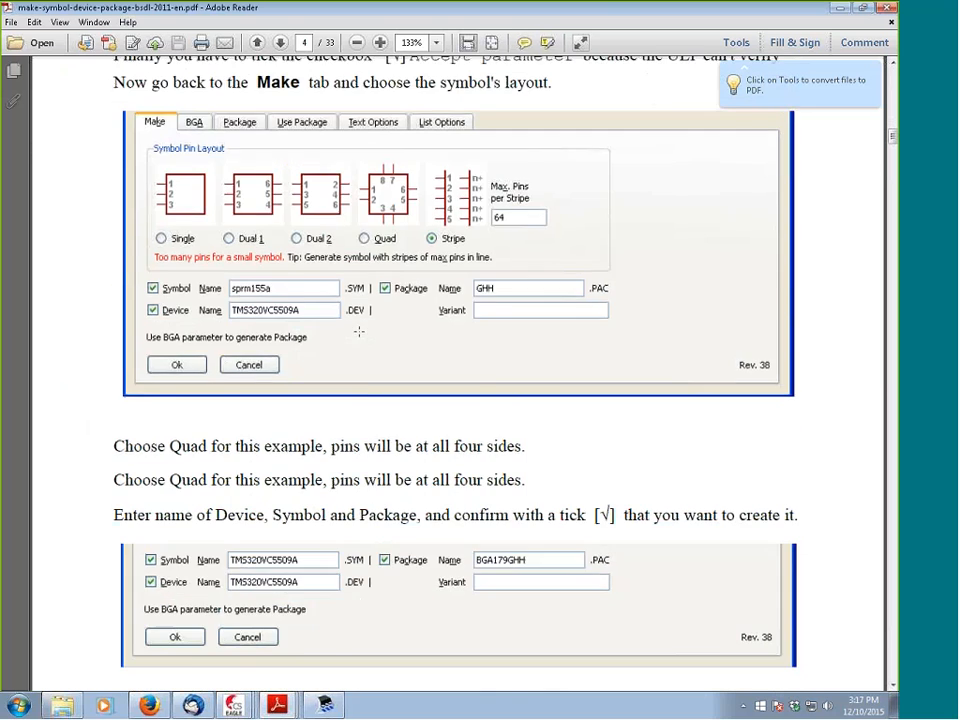
pyautogui.scroll(-15, 358, 331)
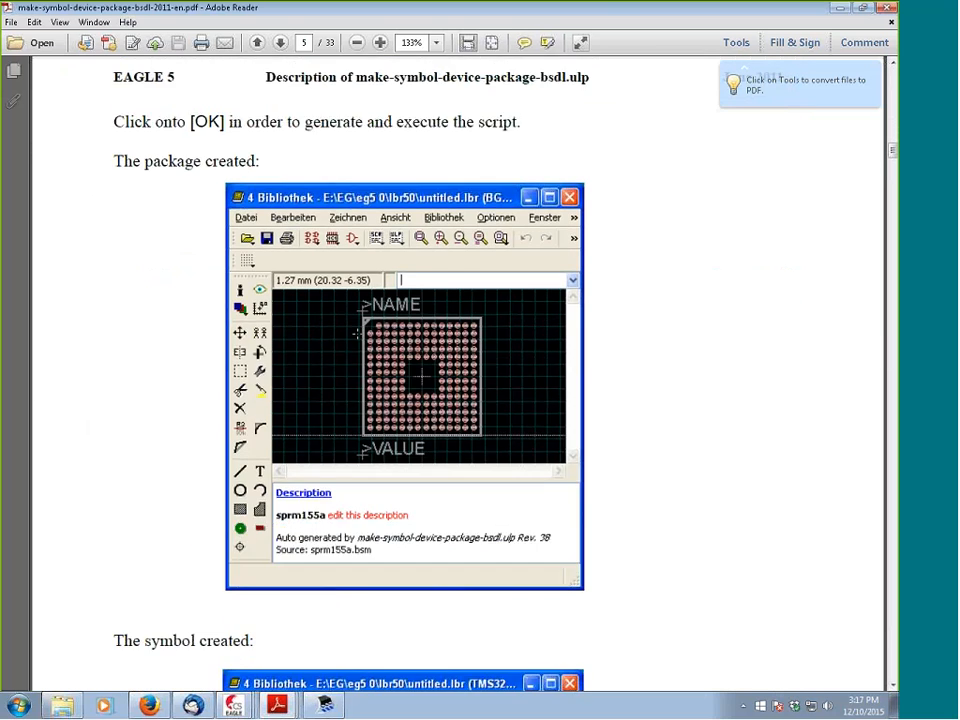
pyautogui.scroll(-5, 358, 331)
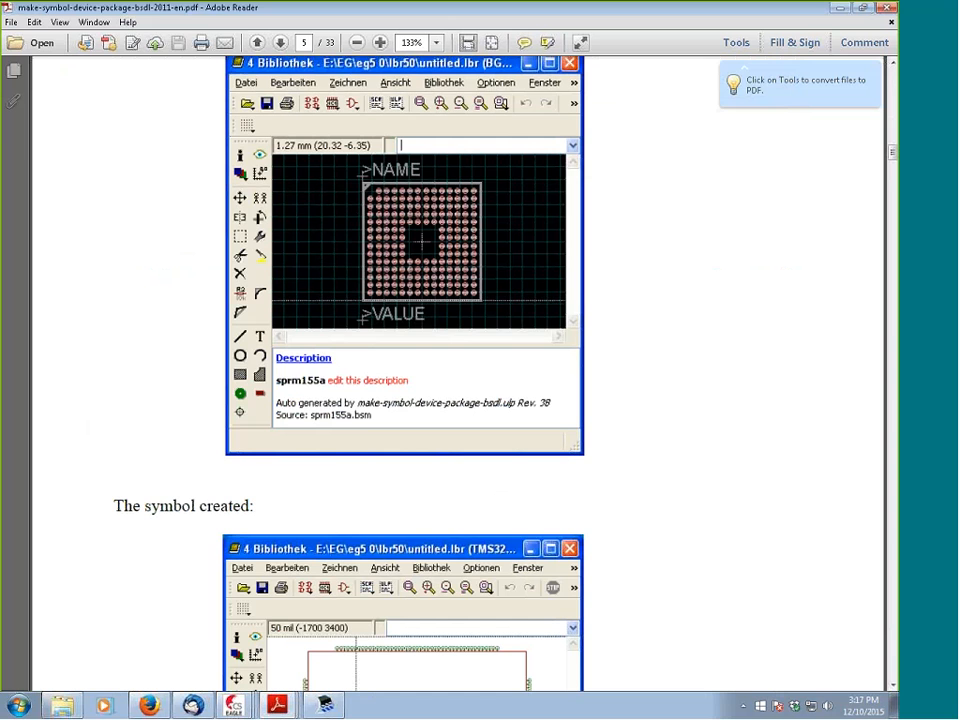
pyautogui.click(890, 7)
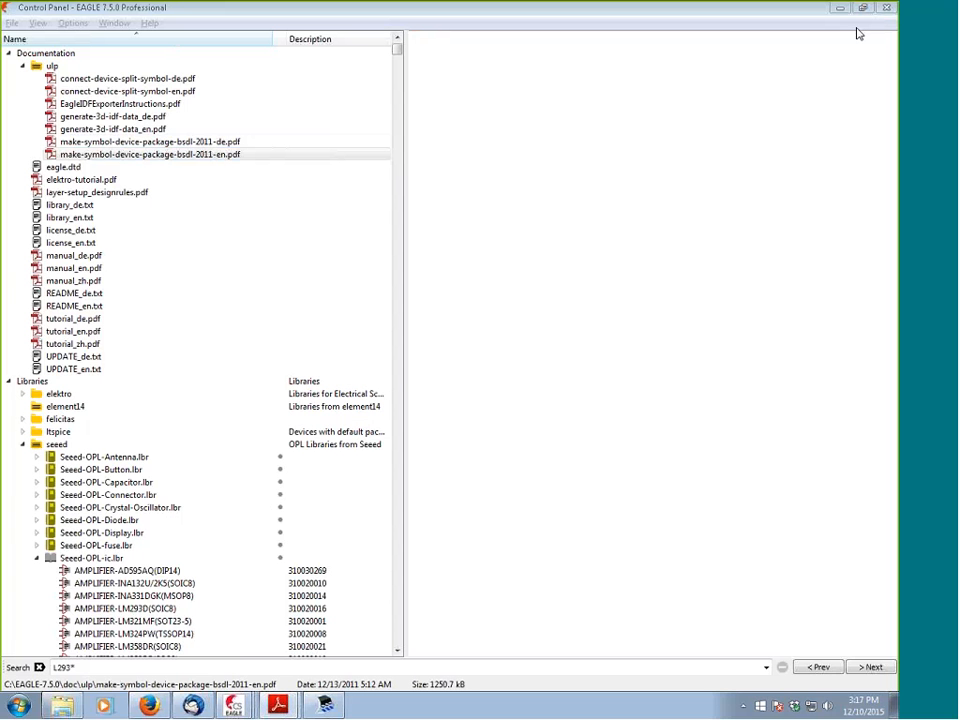
pyautogui.click(23, 66)
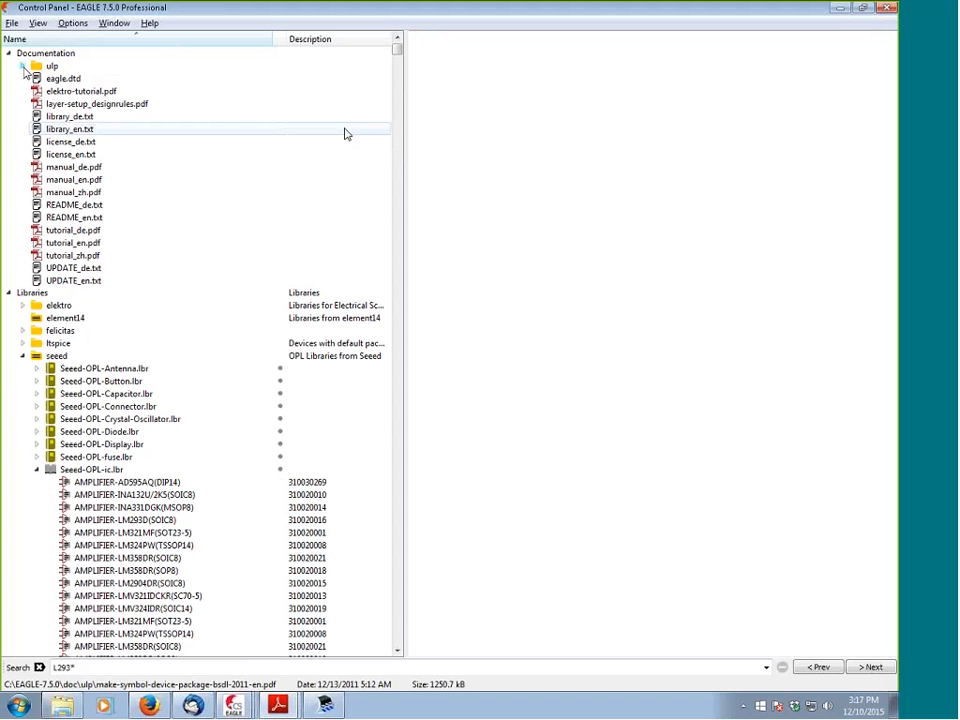
# Collapse the seeed library folder, switch to Library Expert Pro and look through its through-hole component types
pyautogui.click(23, 356)
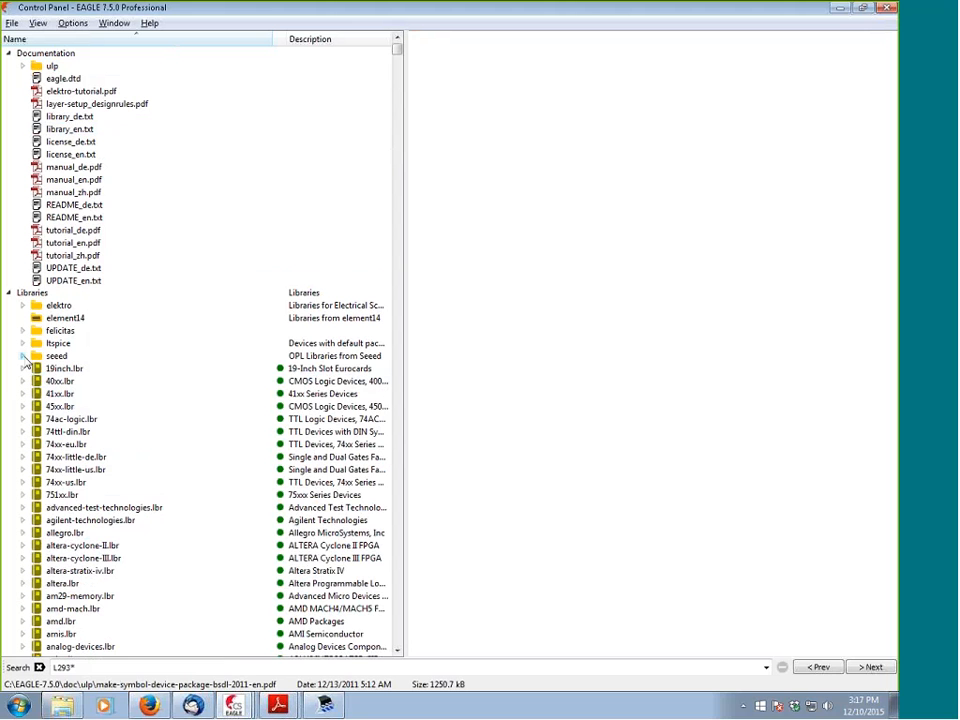
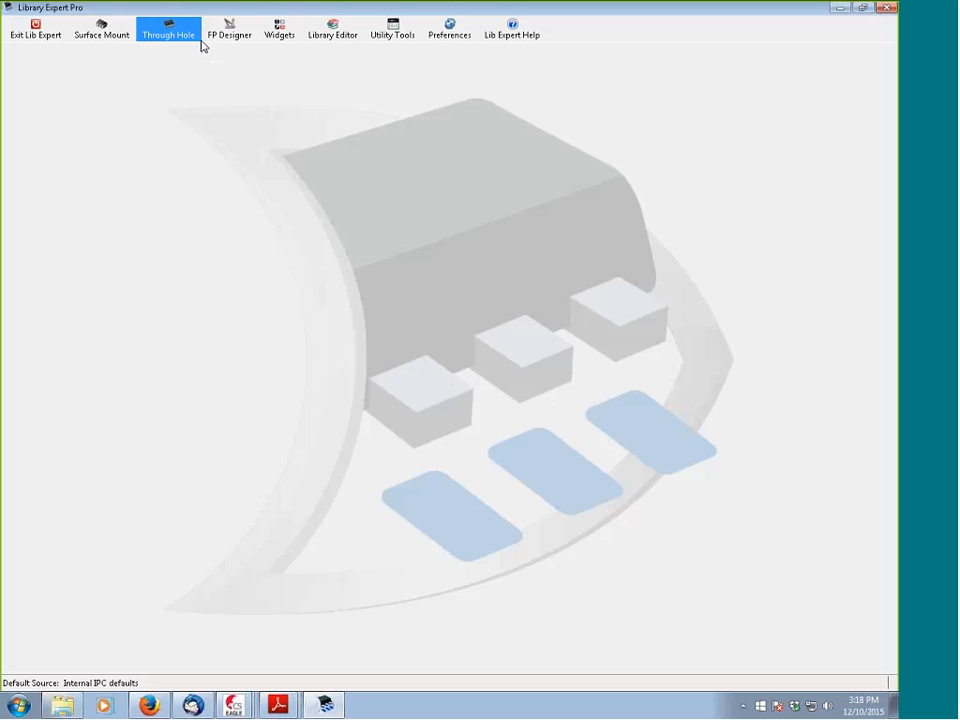
pyautogui.click(94, 35)
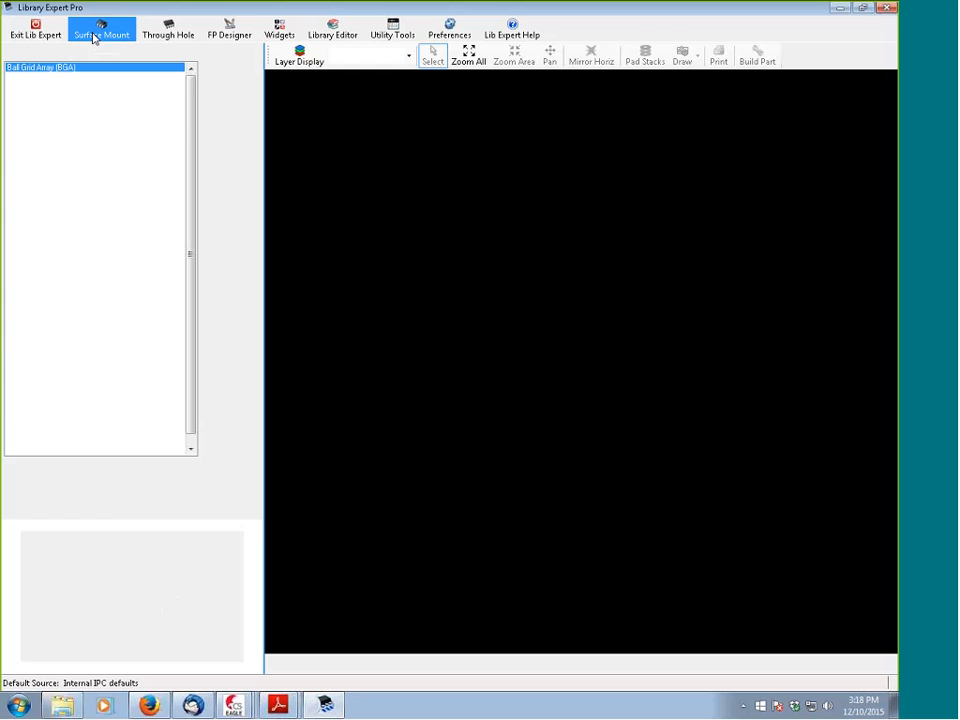
pyautogui.click(157, 37)
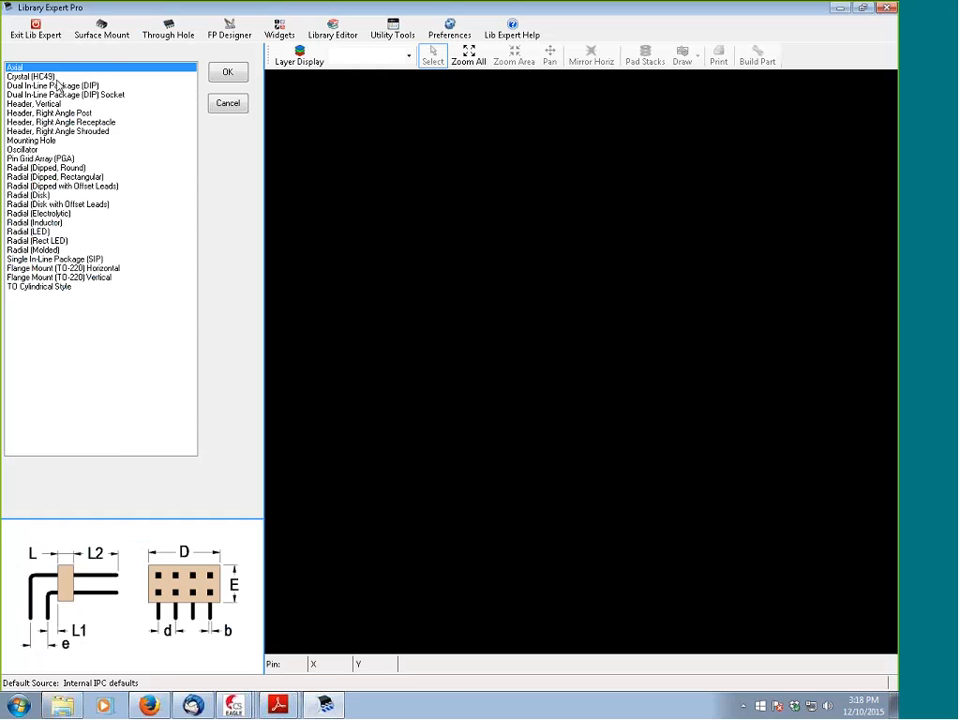
pyautogui.click(40, 240)
pyautogui.click(62, 277)
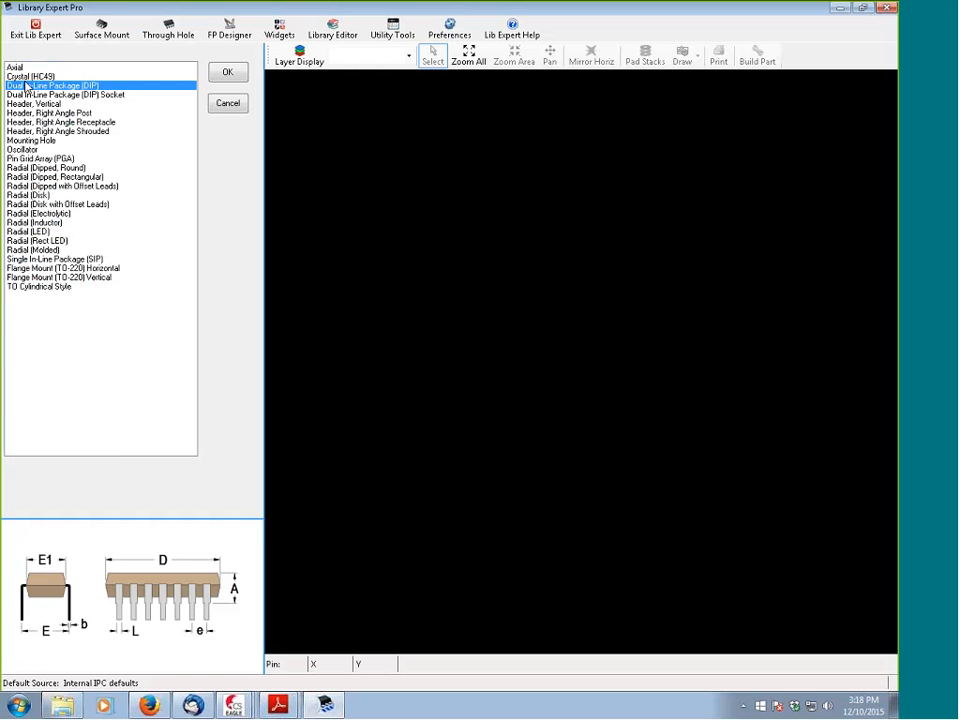
# Look through the surface-mount component types, previewing chip array, PLCC, QFN, SOT23, SOT223 and DPAK drawings
pyautogui.click(101, 34)
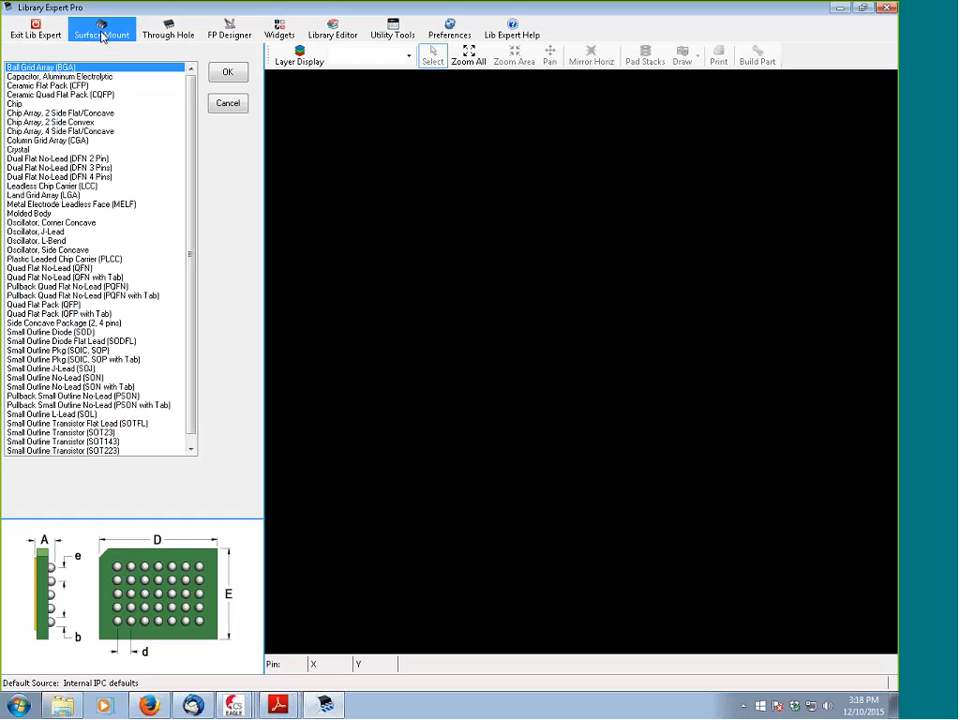
pyautogui.scroll(-1, 150, 95)
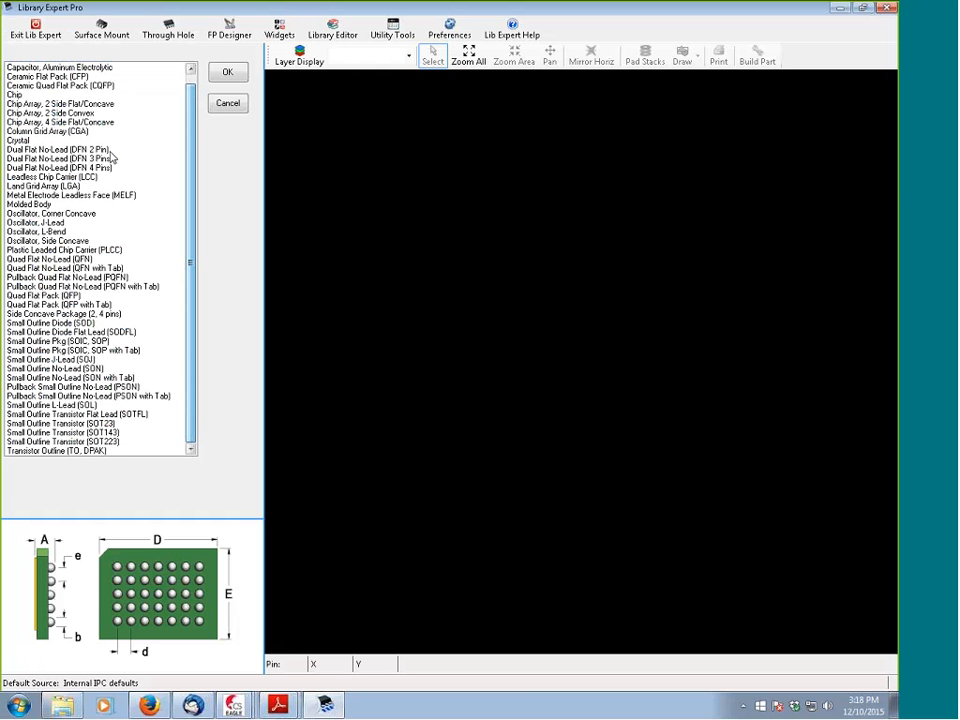
pyautogui.click(22, 104)
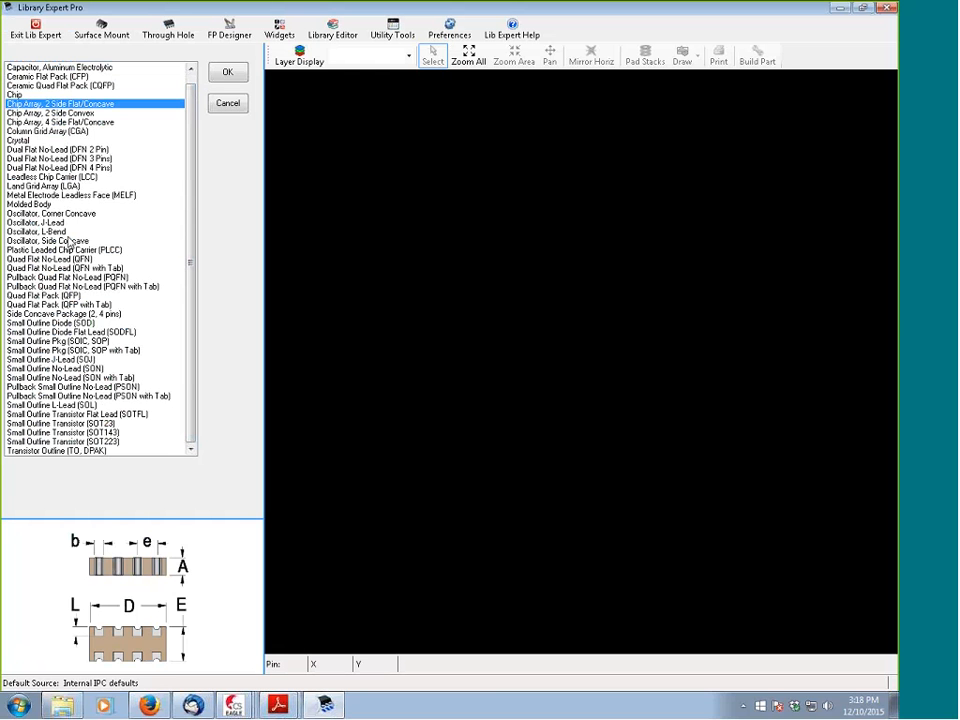
pyautogui.click(70, 250)
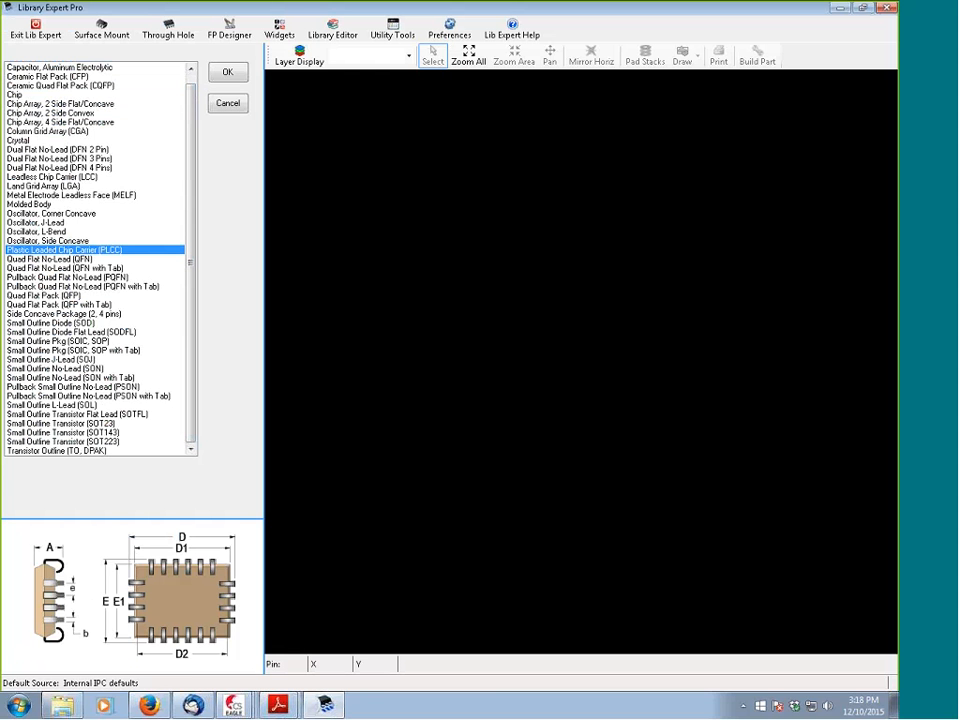
pyautogui.click(84, 261)
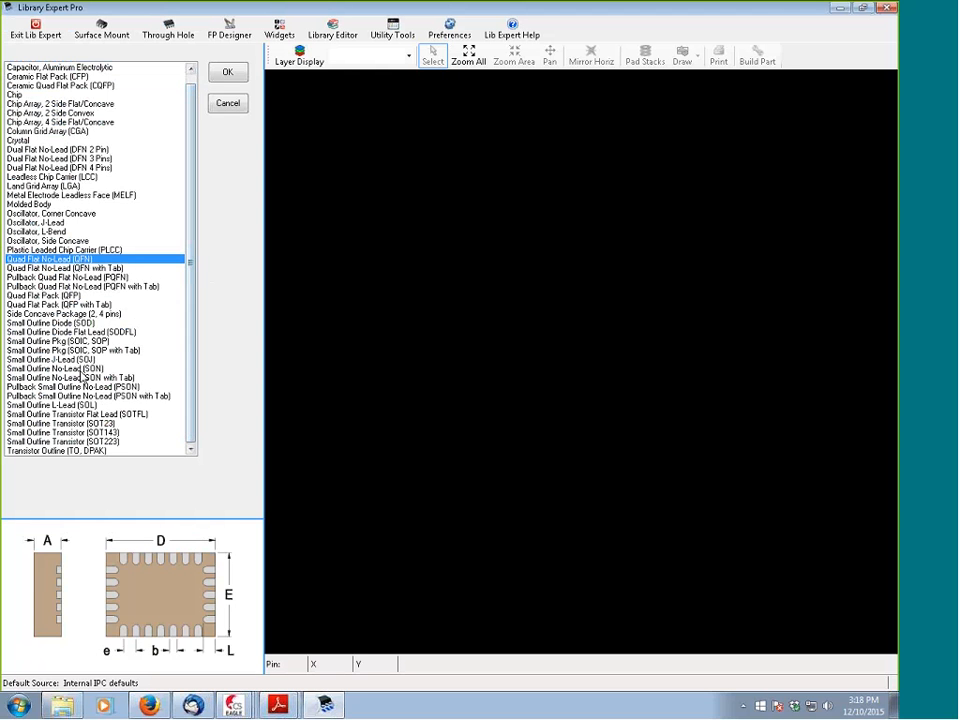
pyautogui.click(102, 424)
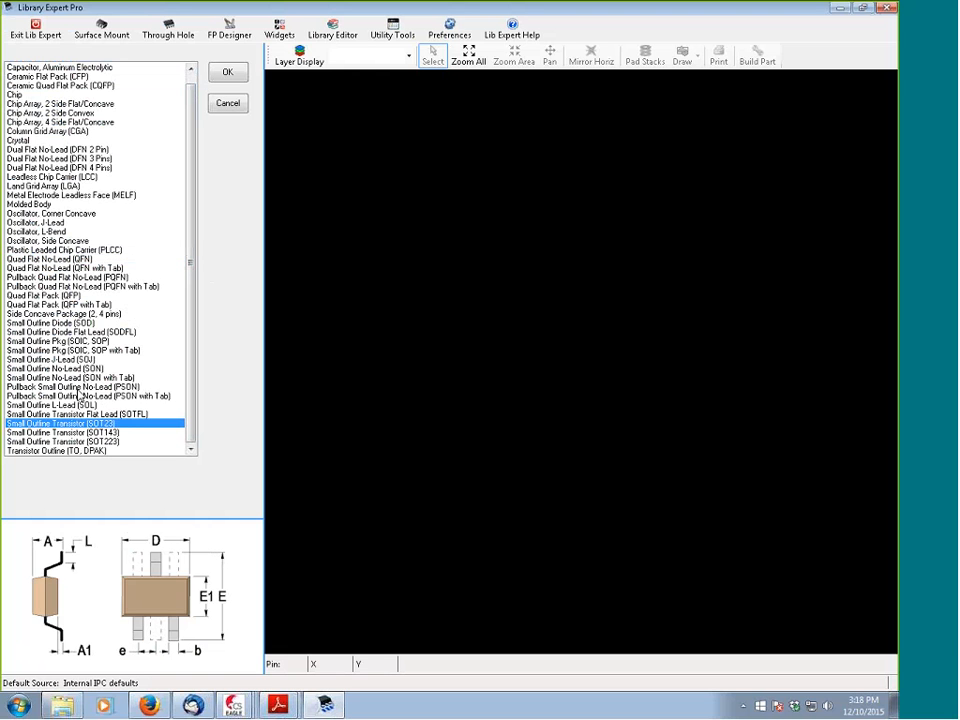
pyautogui.click(121, 442)
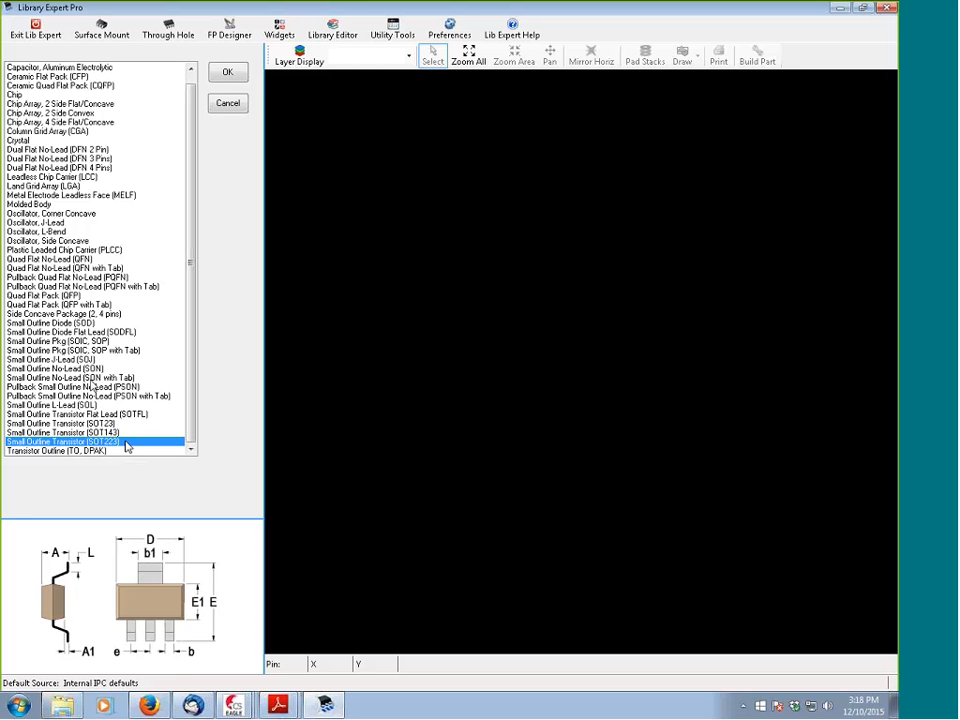
pyautogui.click(96, 451)
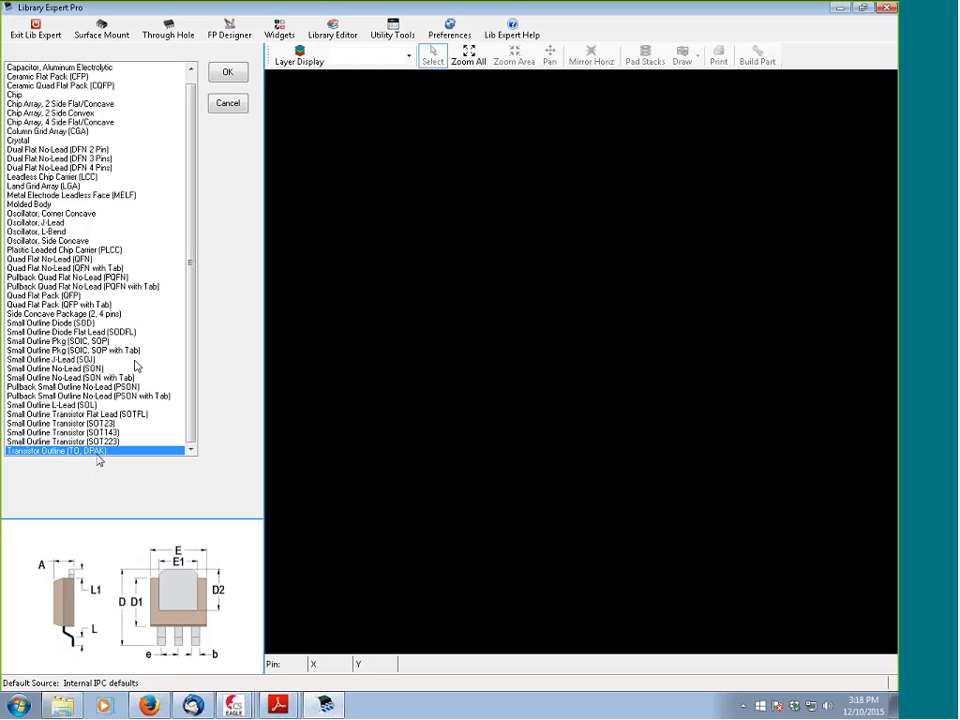
pyautogui.scroll(1, 193, 257)
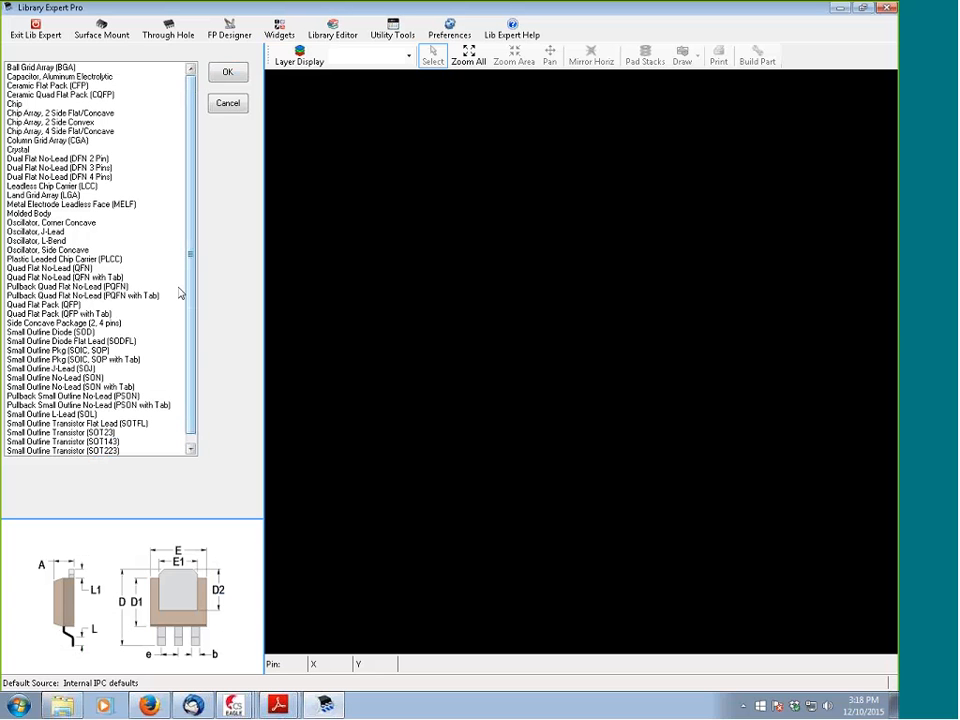
# Start a Small Outline Pkg (SOIC, SOP) component with a 1.27 mm pitch and 28 pins
pyautogui.click(36, 350)
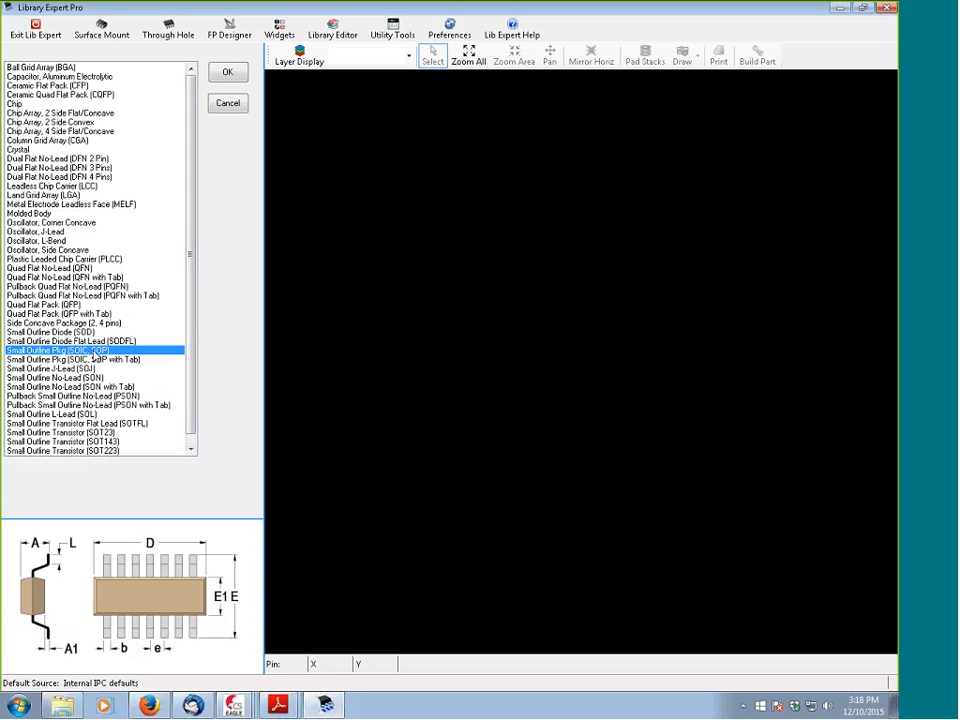
pyautogui.doubleClick(92, 351)
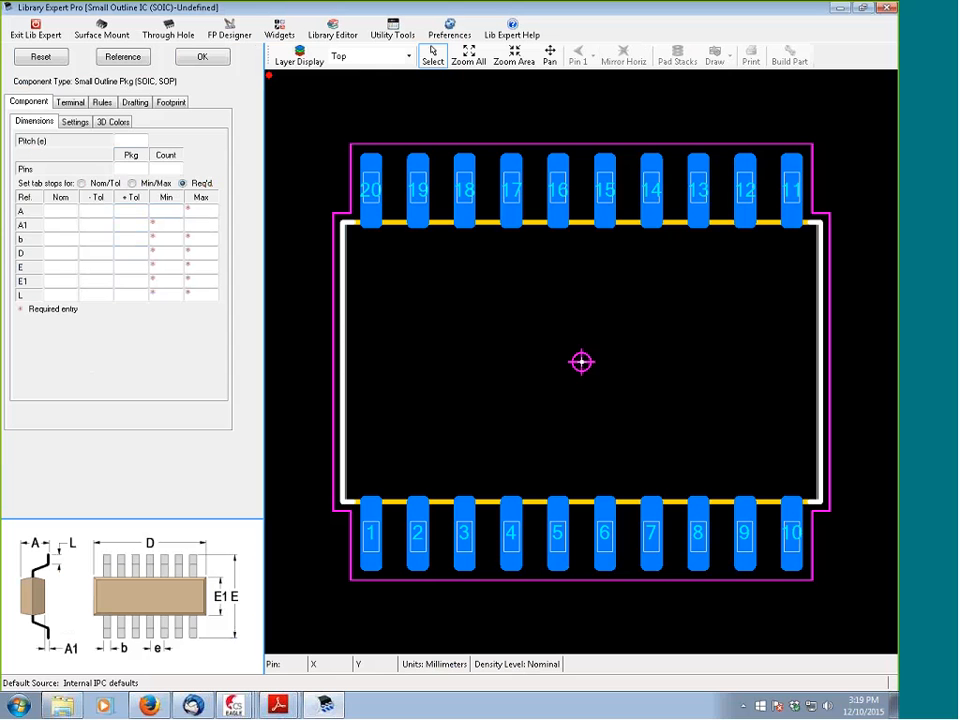
pyautogui.click(132, 142)
pyautogui.write('1.27')
pyautogui.press('Tab')
pyautogui.write('28')
# Set the maximum A to 2.65 mm, the minimum A1 to 0.25 mm, and both limits of b to 0.5 mm
pyautogui.press('Tab')
pyautogui.write('2.65')
pyautogui.press('Tab')
pyautogui.write('0.')
pyautogui.write('25')
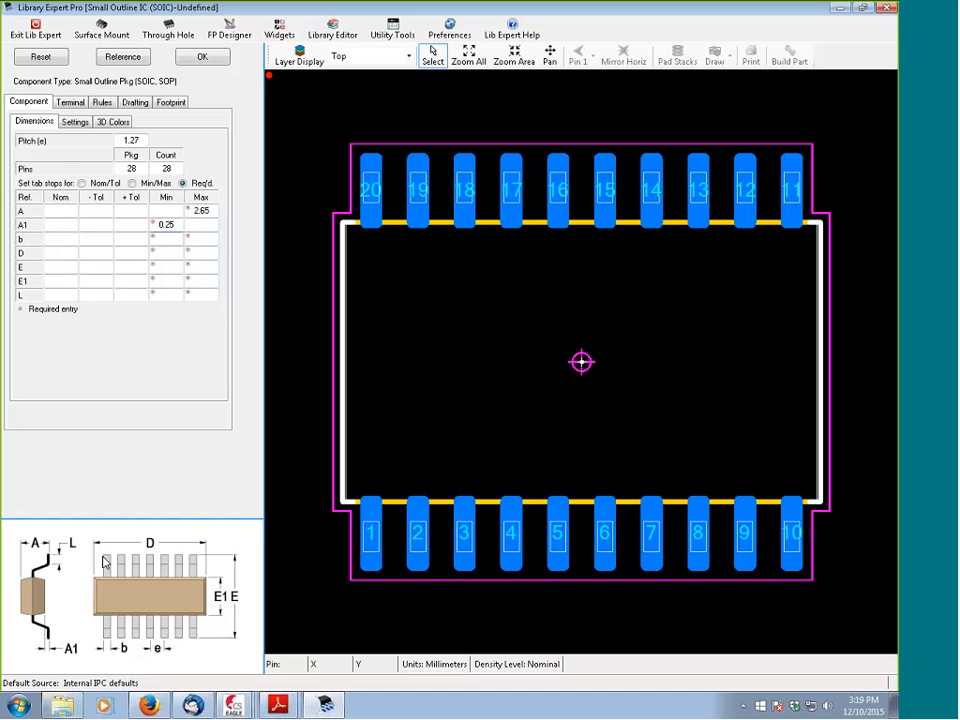
pyautogui.press('Tab')
pyautogui.write('0.5')
pyautogui.press('Tab')
pyautogui.write('0.5')
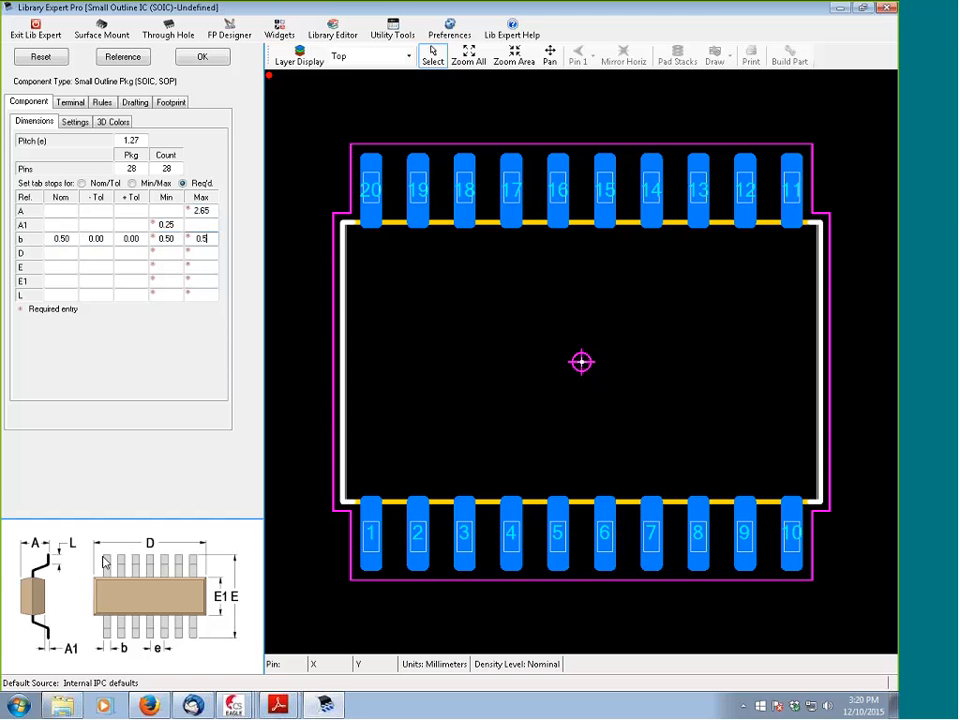
# Set dimension D to 17.7 mm minimum and 18.1 mm maximum, and E to 9.97 mm minimum and 10.63 mm maximum
pyautogui.press('Tab')
pyautogui.write('17.7')
pyautogui.press('Tab')
pyautogui.write('18.1')
pyautogui.press('Tab')
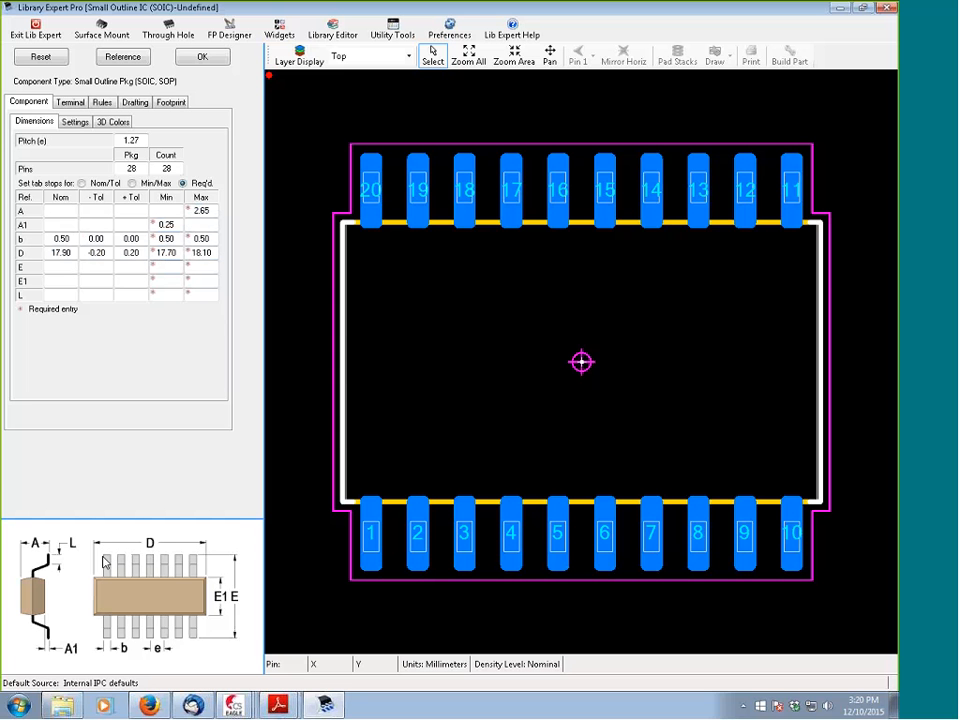
pyautogui.write('9.97')
pyautogui.press('Tab')
pyautogui.write('10.63')
pyautogui.press('Tab')
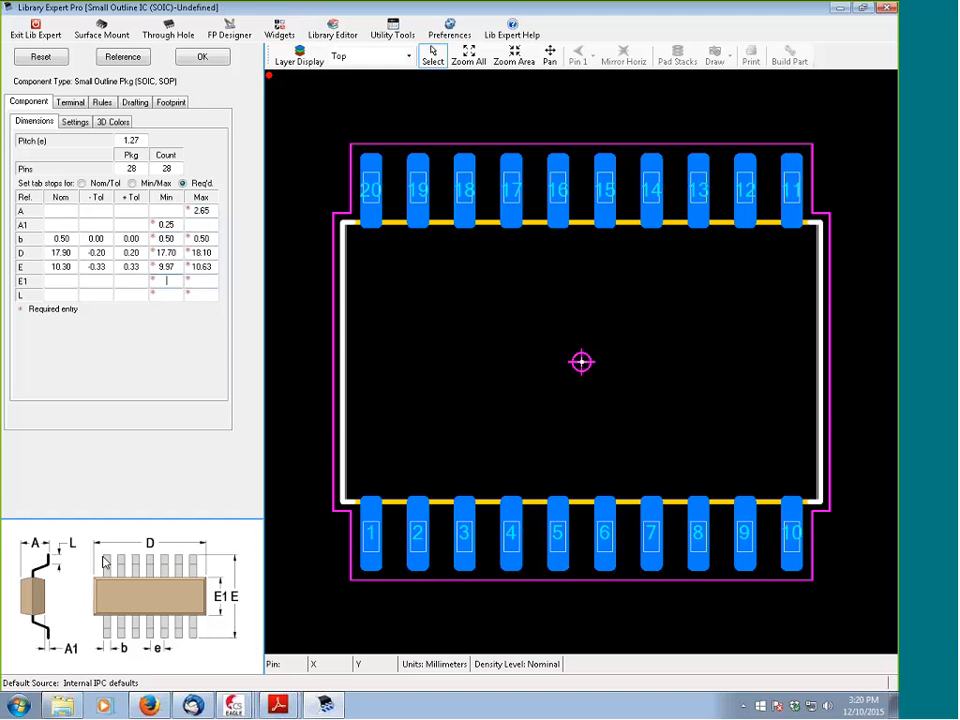
# Set E1 to 7.4–7.6 mm and L to 0.4–1.27 mm, and generate the footprint from the dimensions
pyautogui.write('7.4')
pyautogui.press('Tab')
pyautogui.write('7.6')
pyautogui.press('Tab')
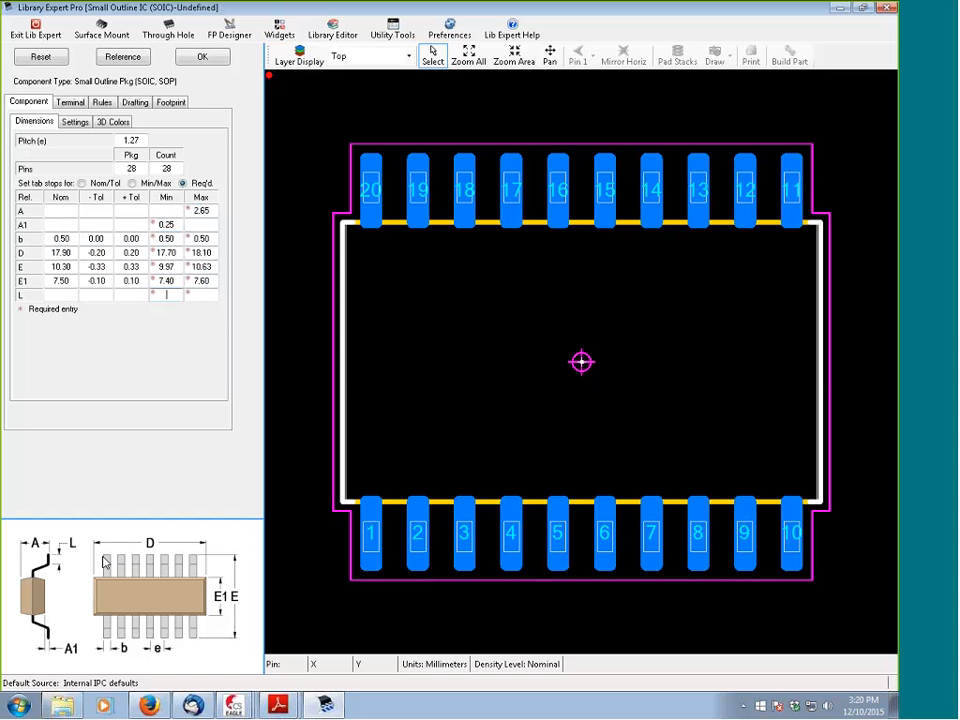
pyautogui.write('0.4')
pyautogui.press('Tab')
pyautogui.write('1.27')
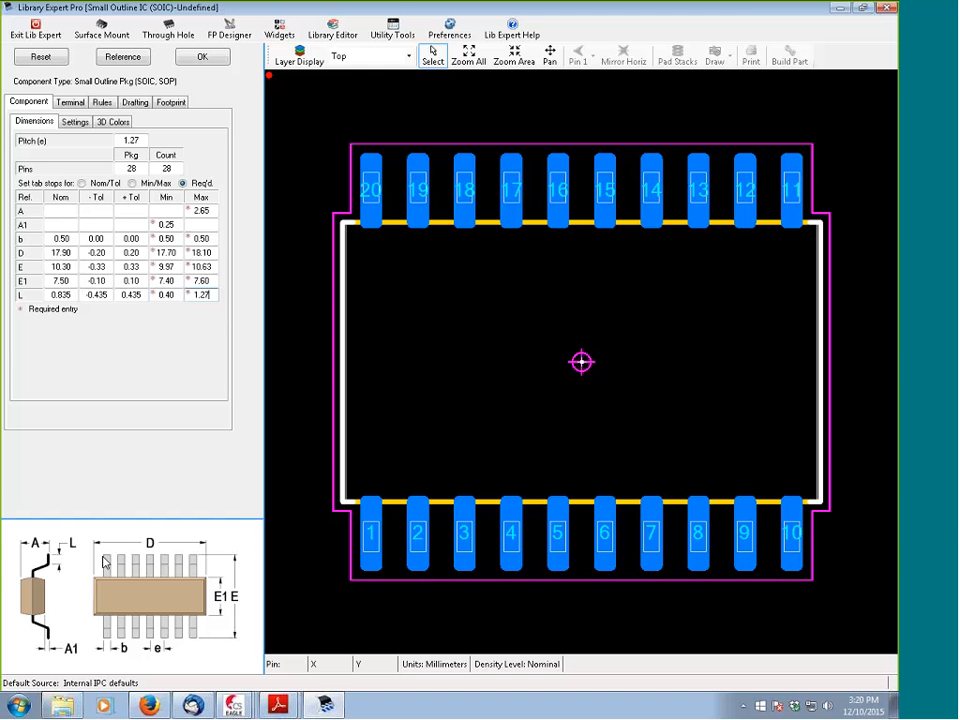
pyautogui.click(203, 58)
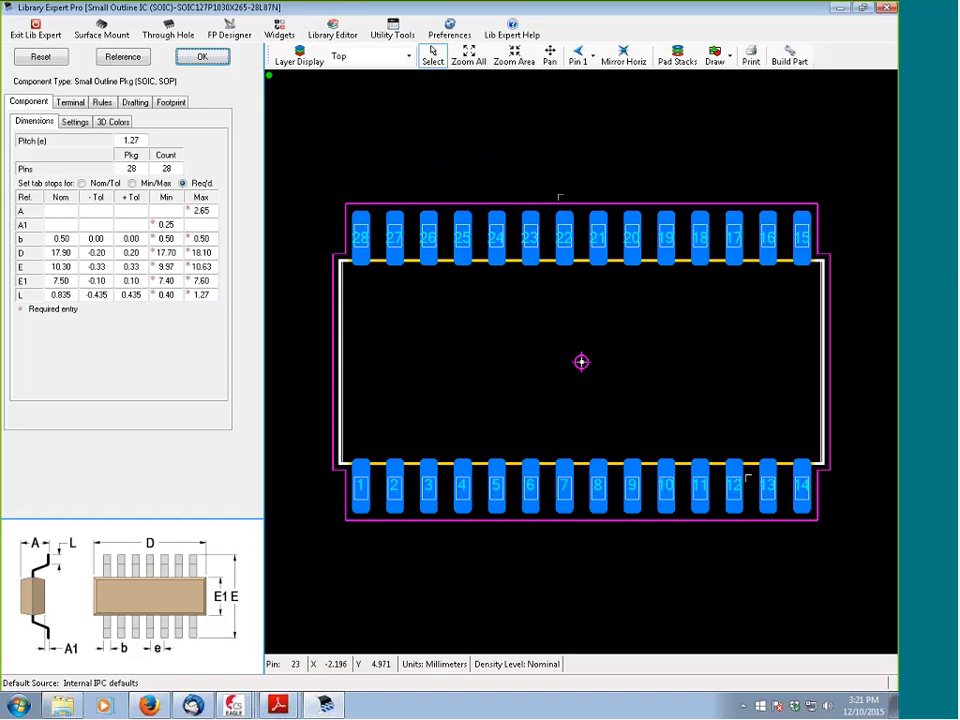
# Examine the preferences for the Flat No-Lead terminal types and the Console options, and close the setup without changes
pyautogui.click(428, 33)
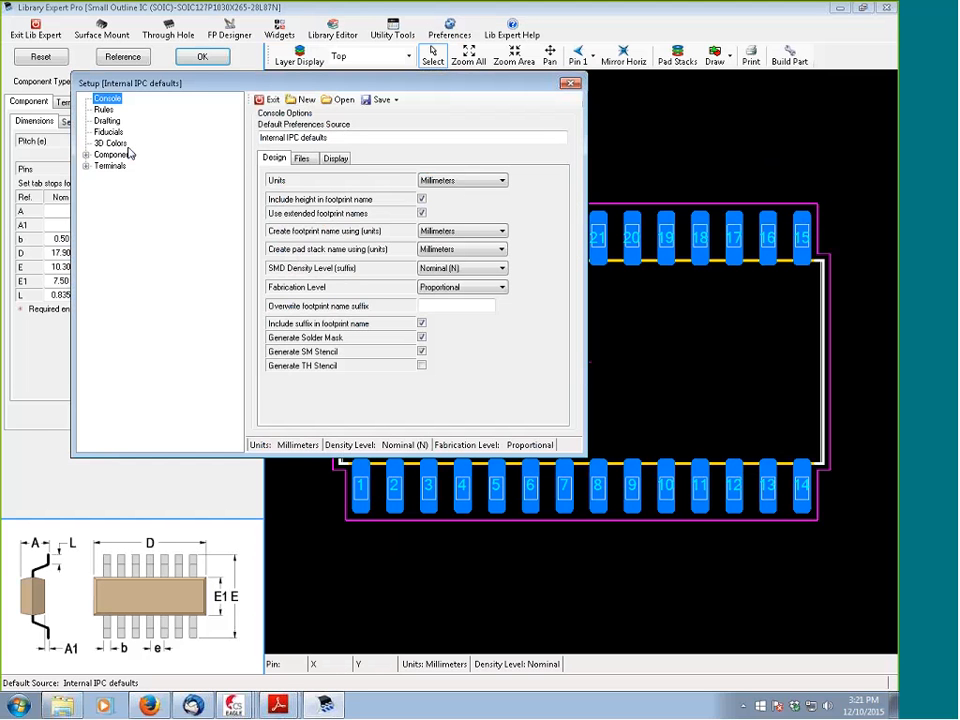
pyautogui.click(87, 166)
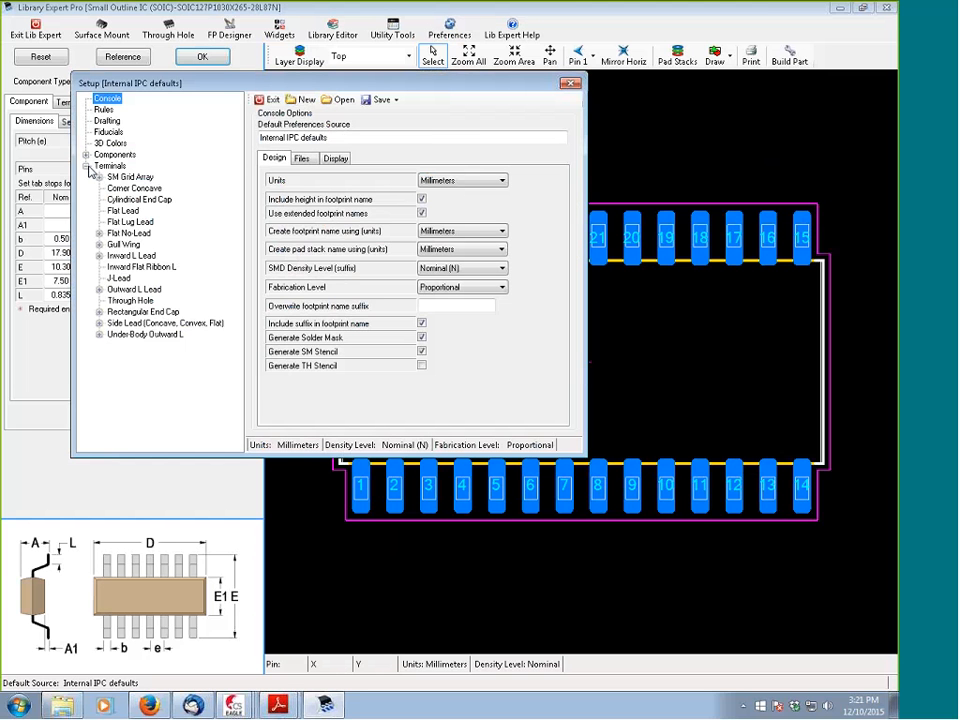
pyautogui.click(129, 233)
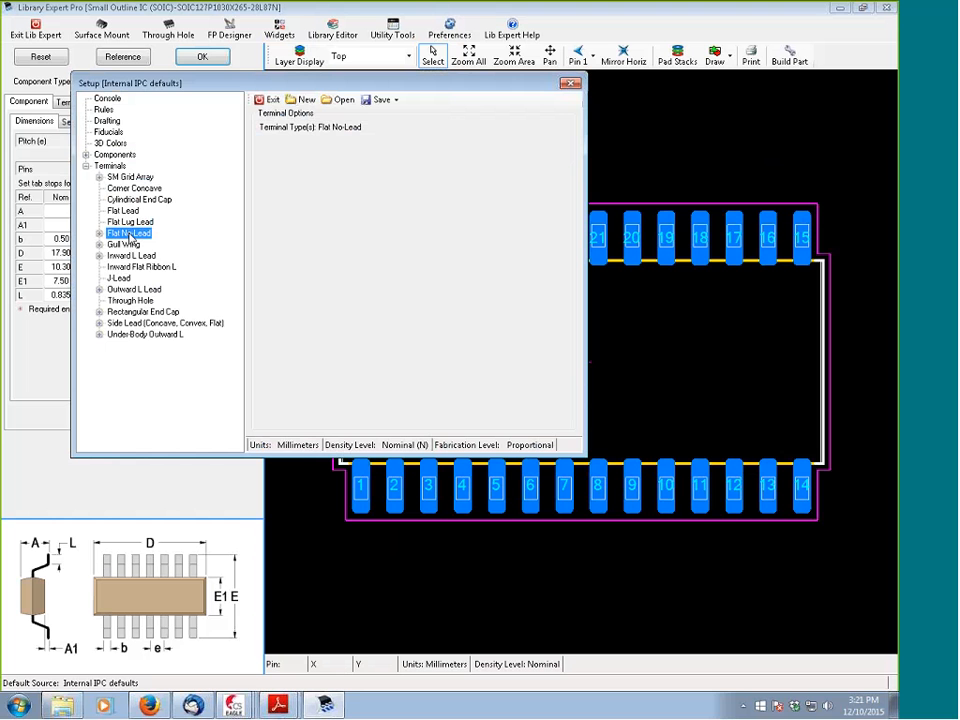
pyautogui.doubleClick(130, 234)
pyautogui.click(145, 245)
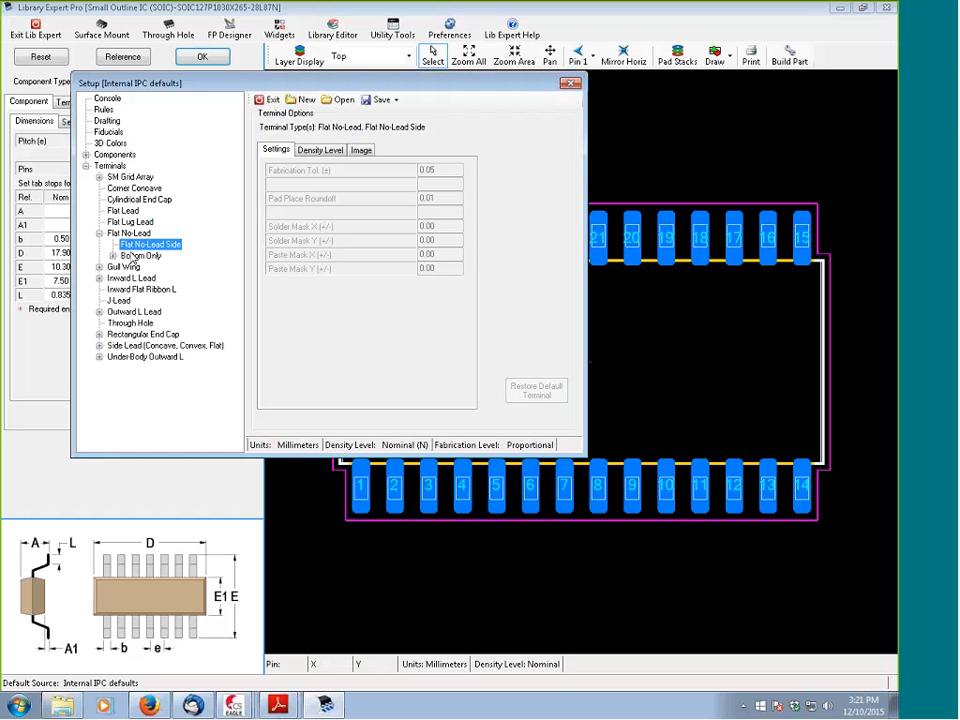
pyautogui.click(134, 256)
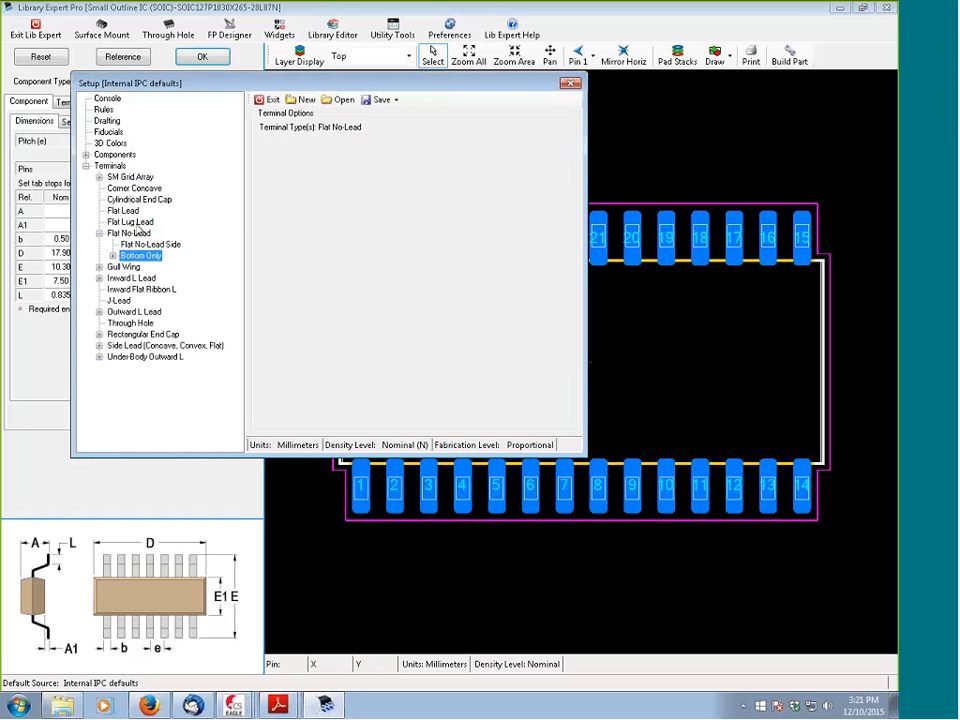
pyautogui.click(99, 234)
pyautogui.click(107, 98)
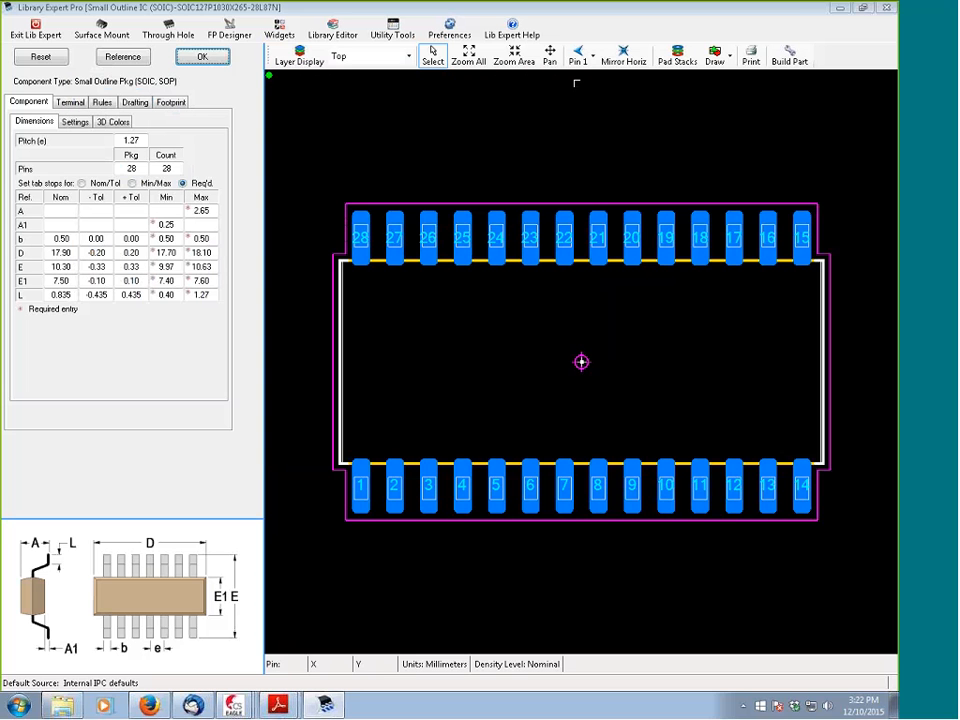
pyautogui.click(571, 83)
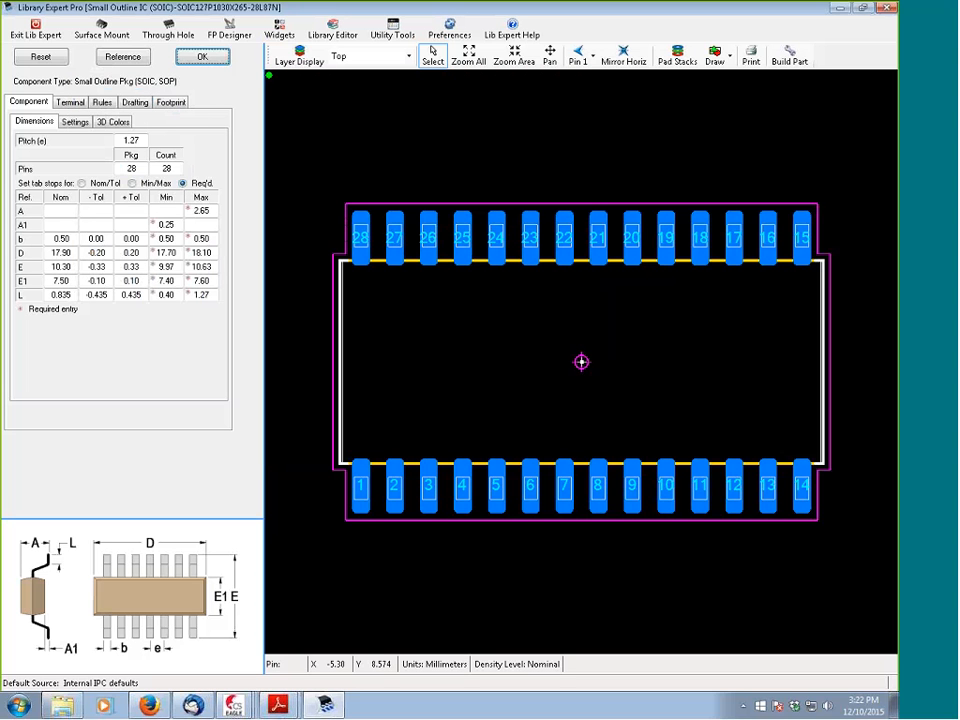
# Open the Library Editor and look across the columns of the Sample.fpx footprint library
pyautogui.click(333, 34)
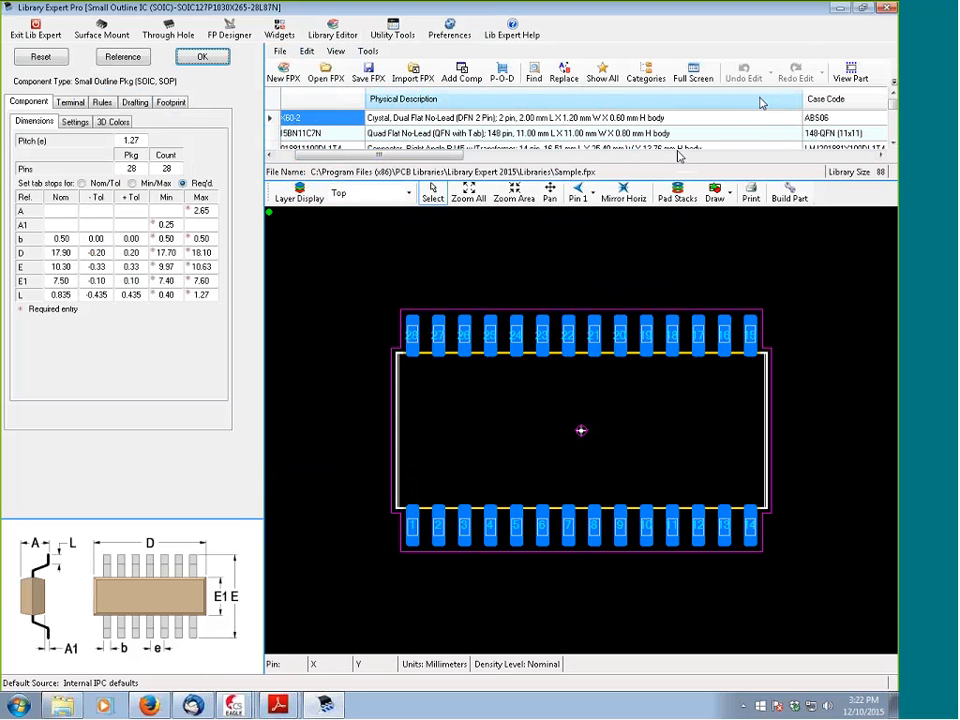
pyautogui.click(527, 155)
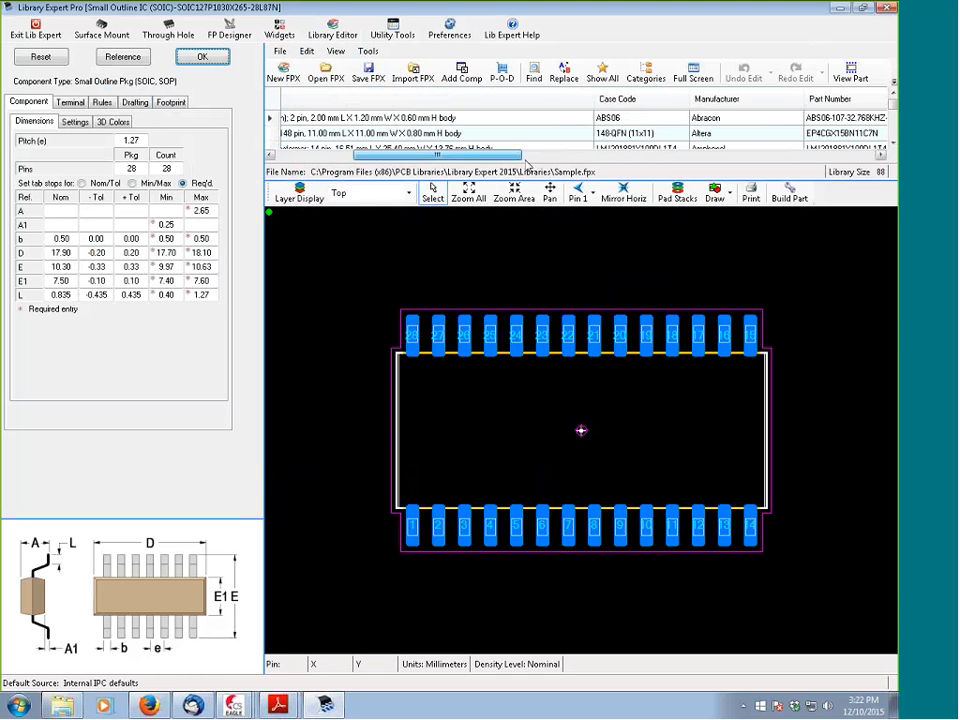
pyautogui.moveTo(526, 160); pyautogui.dragTo(420, 149)
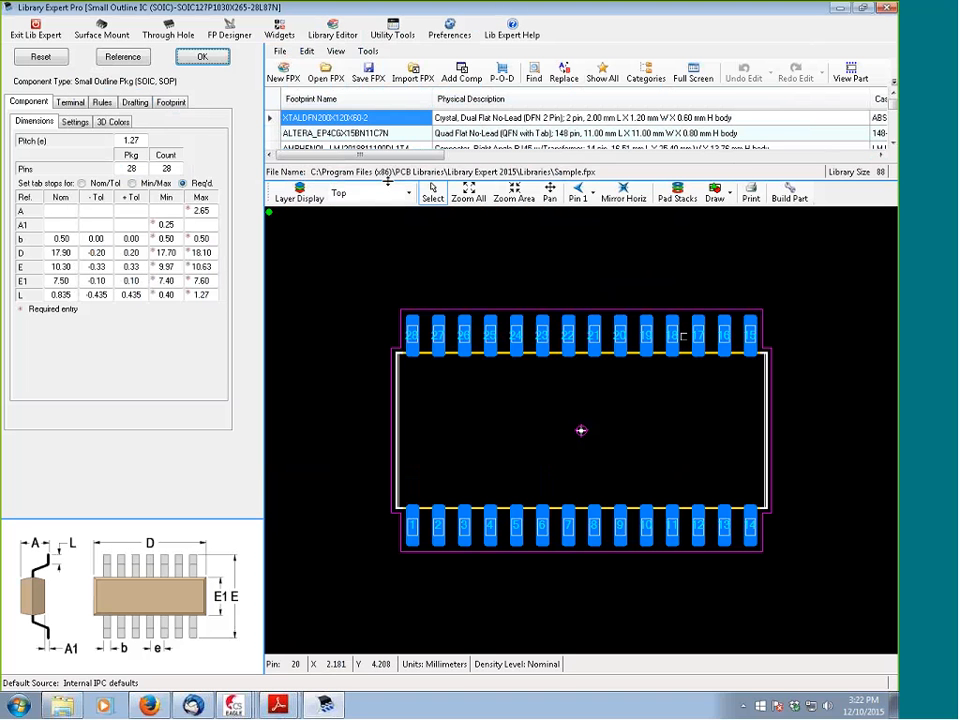
# Rotate the 28-pin SOIC footprint by setting its pin 1 orientation to Down
pyautogui.click(577, 193)
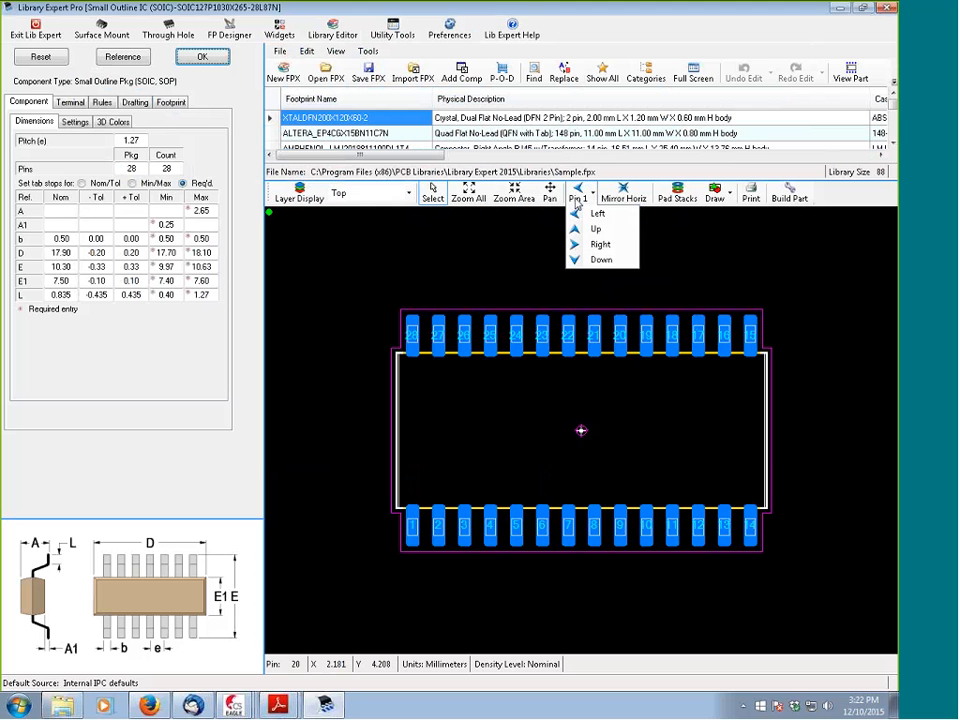
pyautogui.click(601, 260)
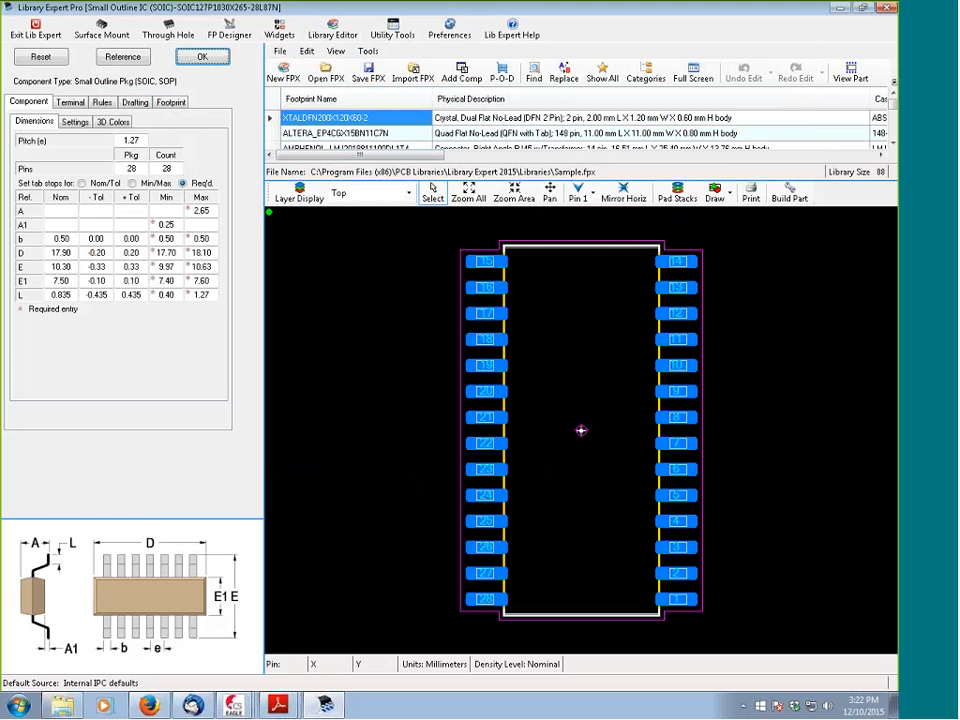
# Set the pin 1 orientation of the 28-pin SOIC footprint to Left
pyautogui.click(577, 193)
pyautogui.click(570, 210)
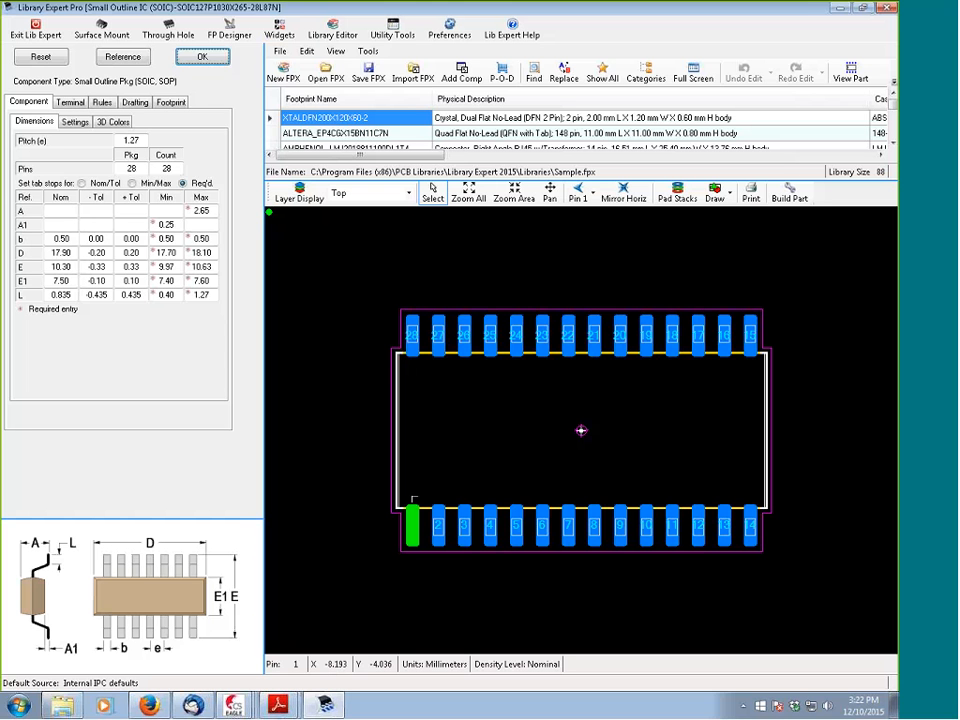
pyautogui.click(577, 193)
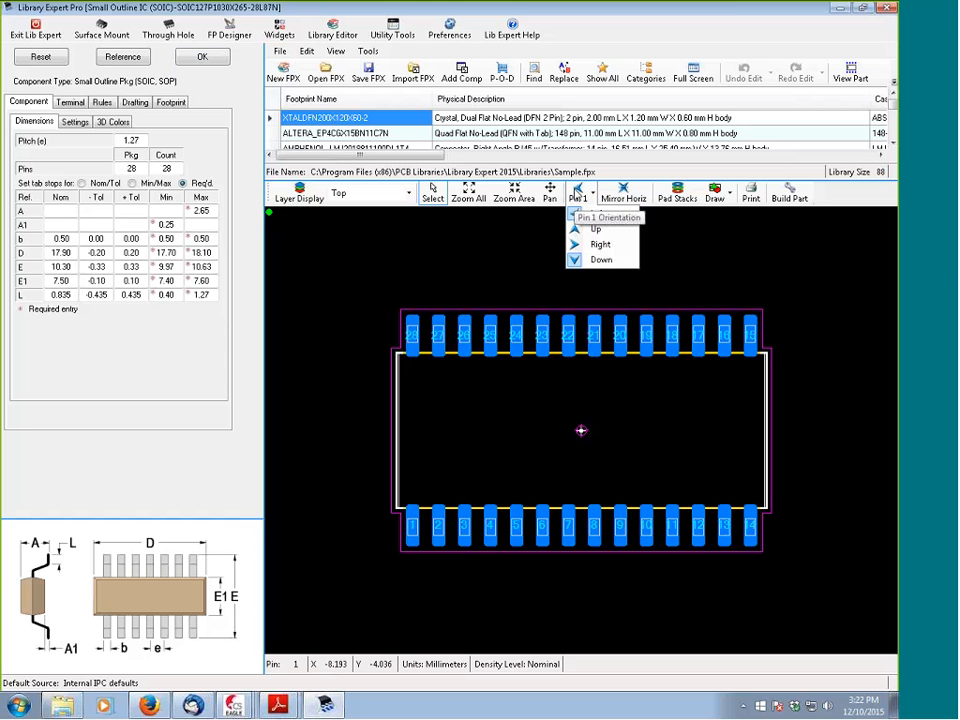
pyautogui.click(459, 251)
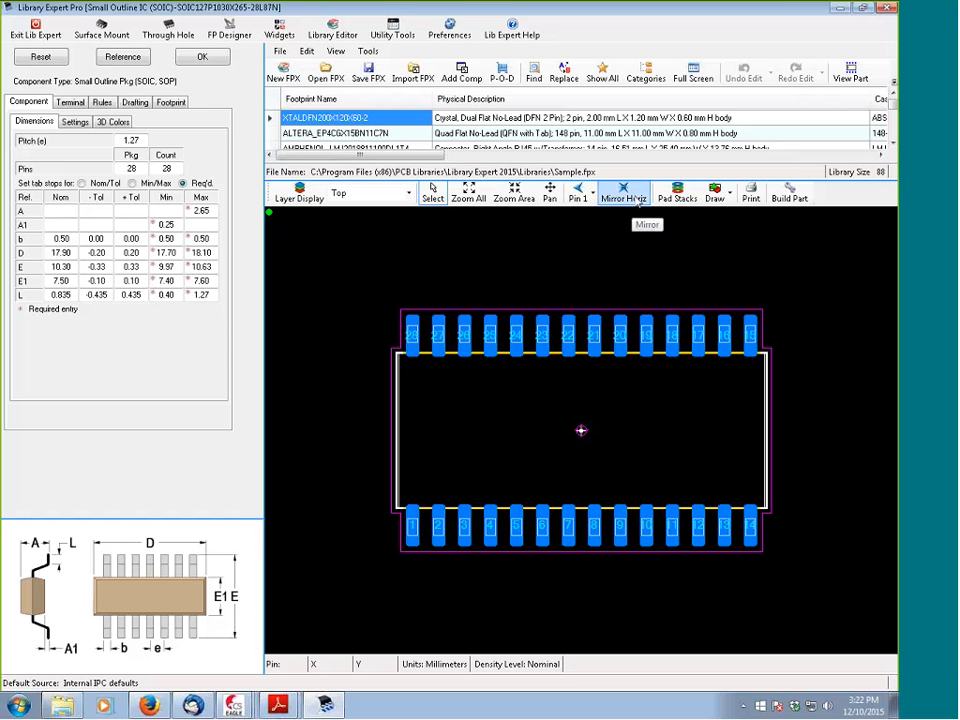
# Build the SOIC127P1030X265-28L87N package with the EAGLE translator, using the Desktop as output directory, and close the Create Footprint dialog
pyautogui.click(786, 196)
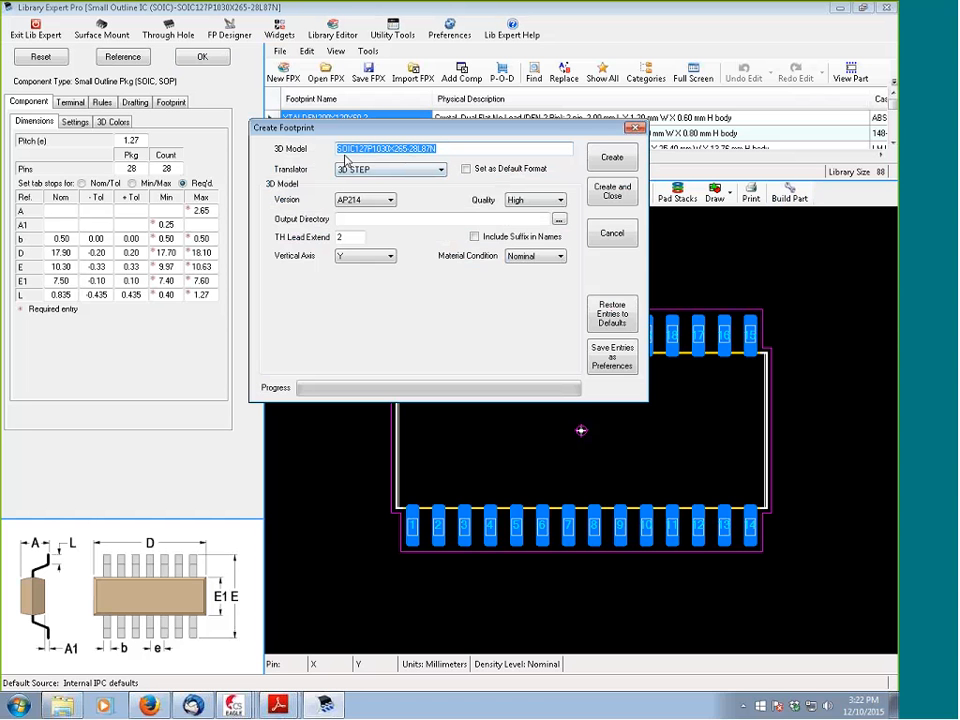
pyautogui.click(441, 172)
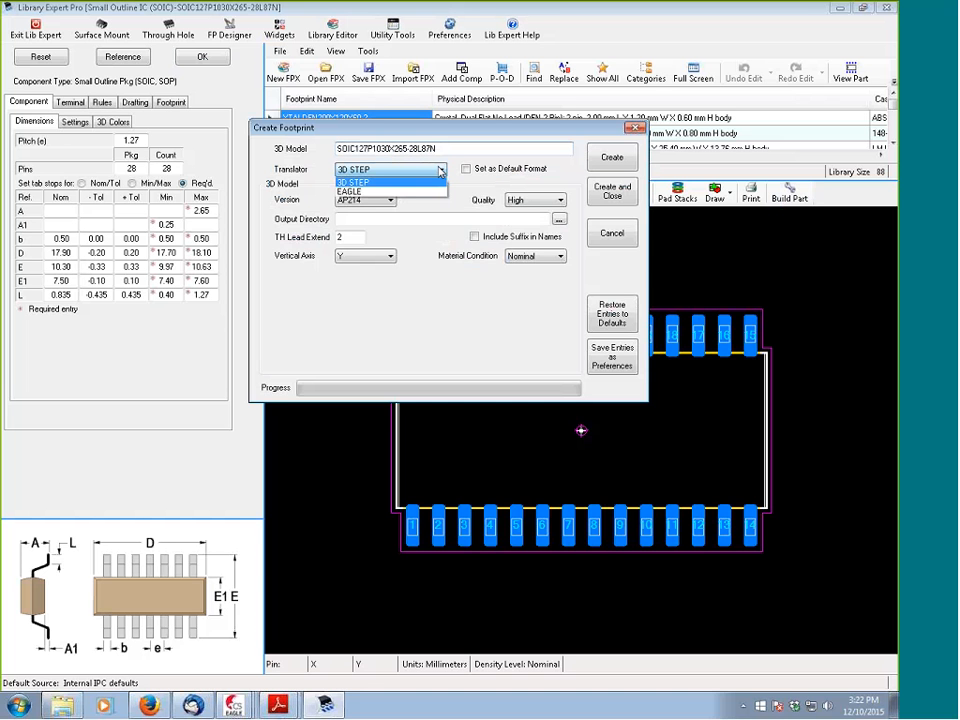
pyautogui.click(420, 191)
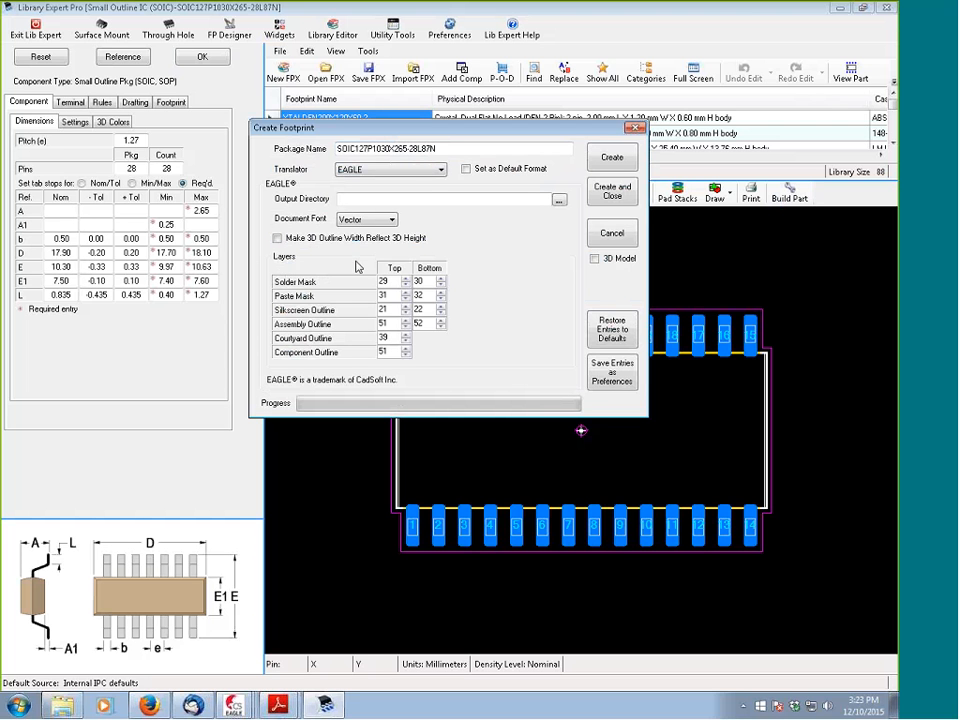
pyautogui.click(559, 200)
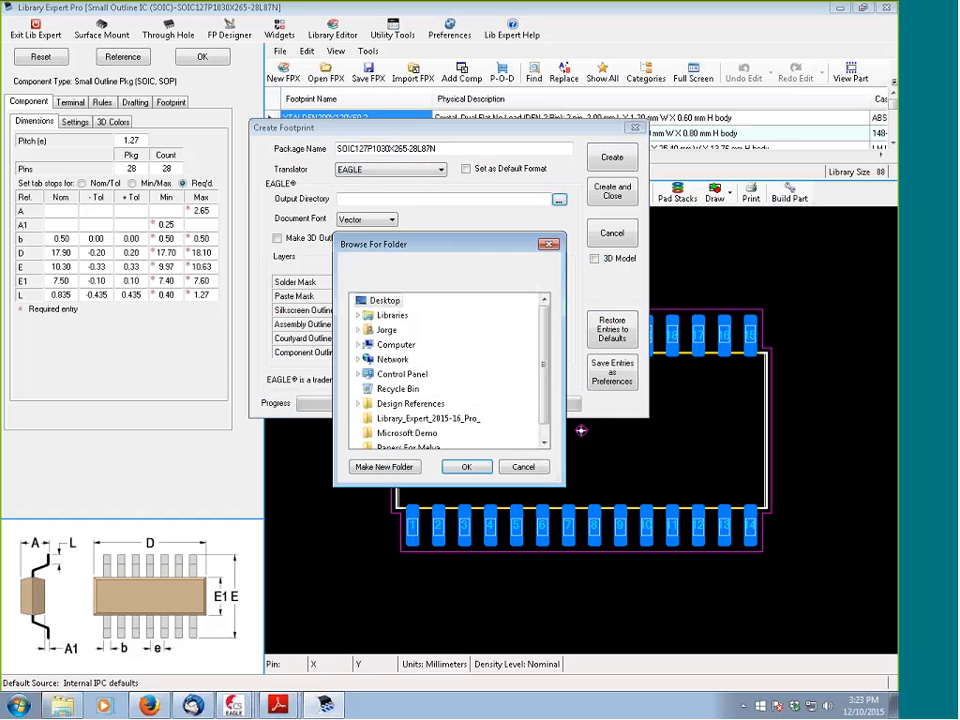
pyautogui.click(385, 300)
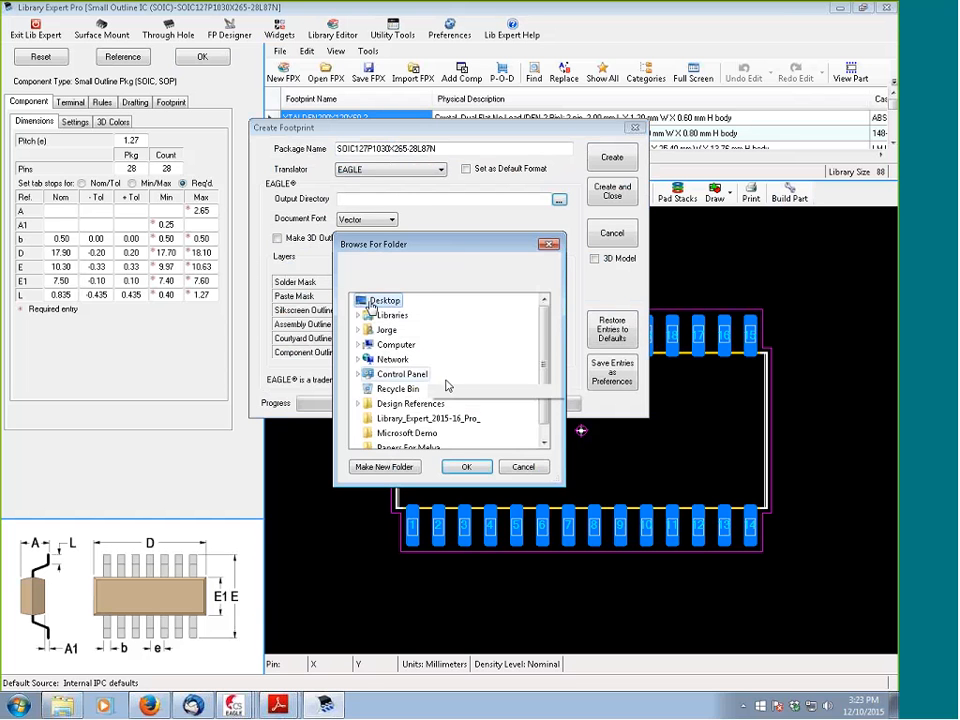
pyautogui.click(466, 466)
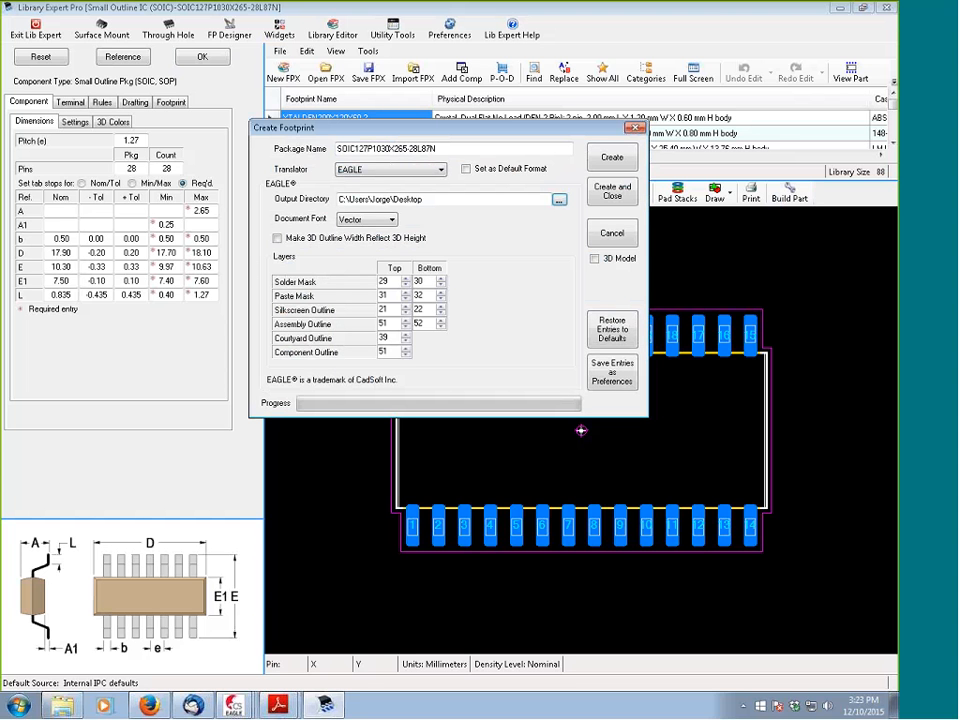
pyautogui.click(612, 160)
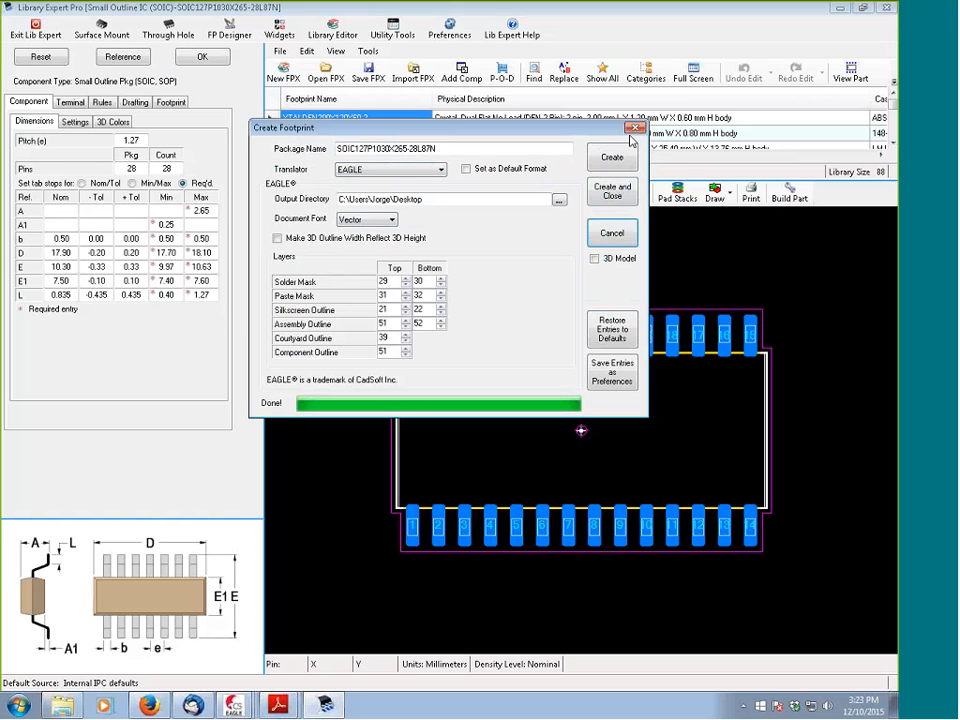
pyautogui.click(612, 232)
# Minimize the open windows and locate the generated SOIC127P1030X265-28L87N script file on the desktop
pyautogui.click(841, 8)
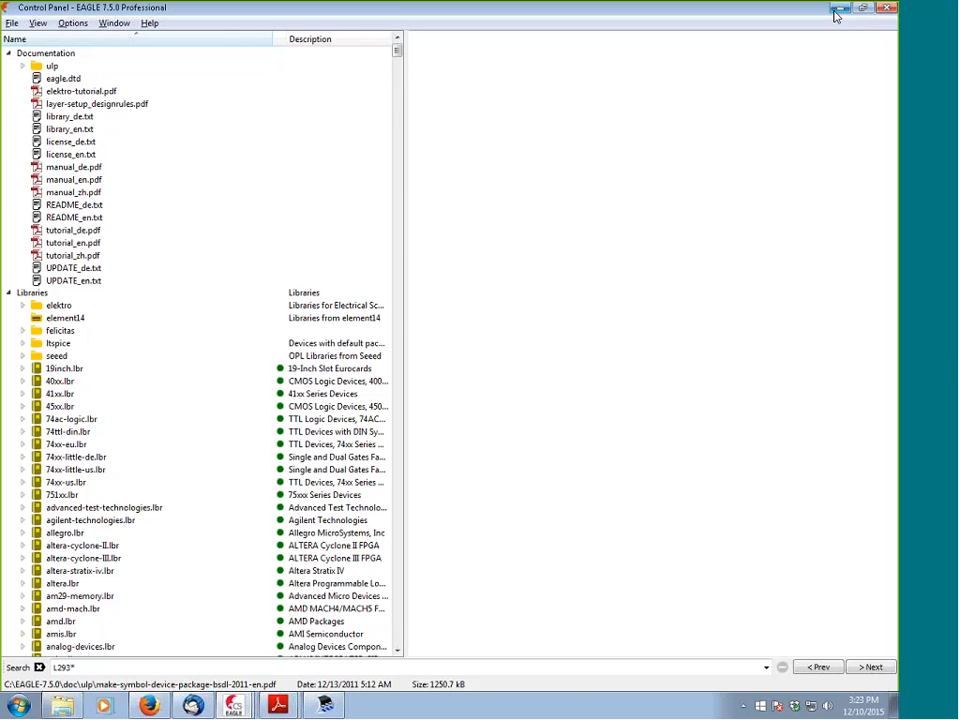
pyautogui.click(837, 10)
pyautogui.click(838, 10)
pyautogui.click(839, 10)
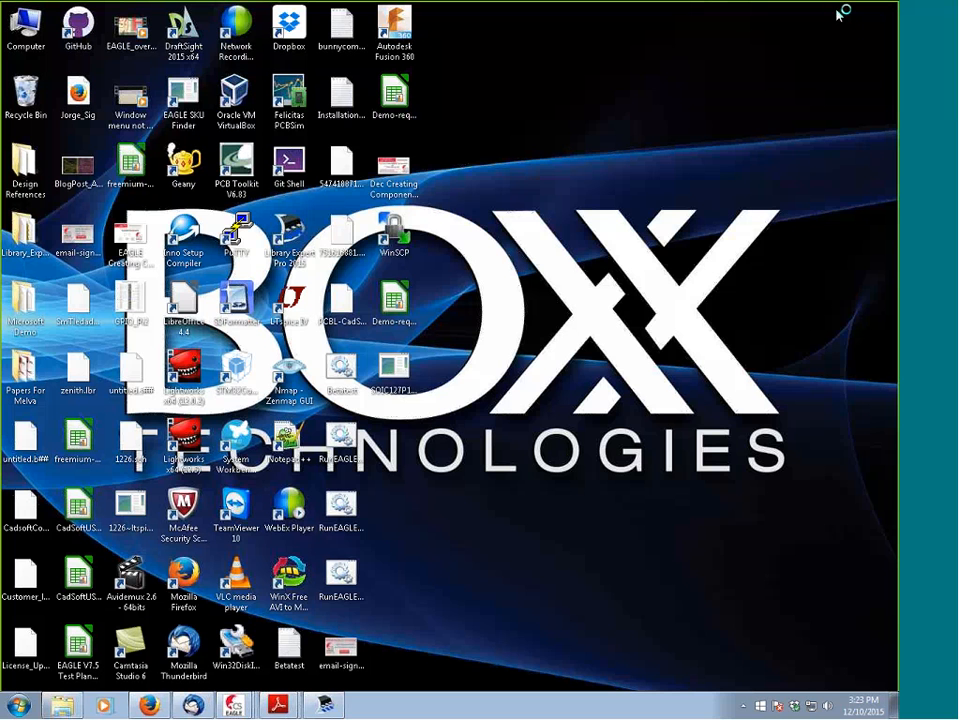
pyautogui.click(399, 394)
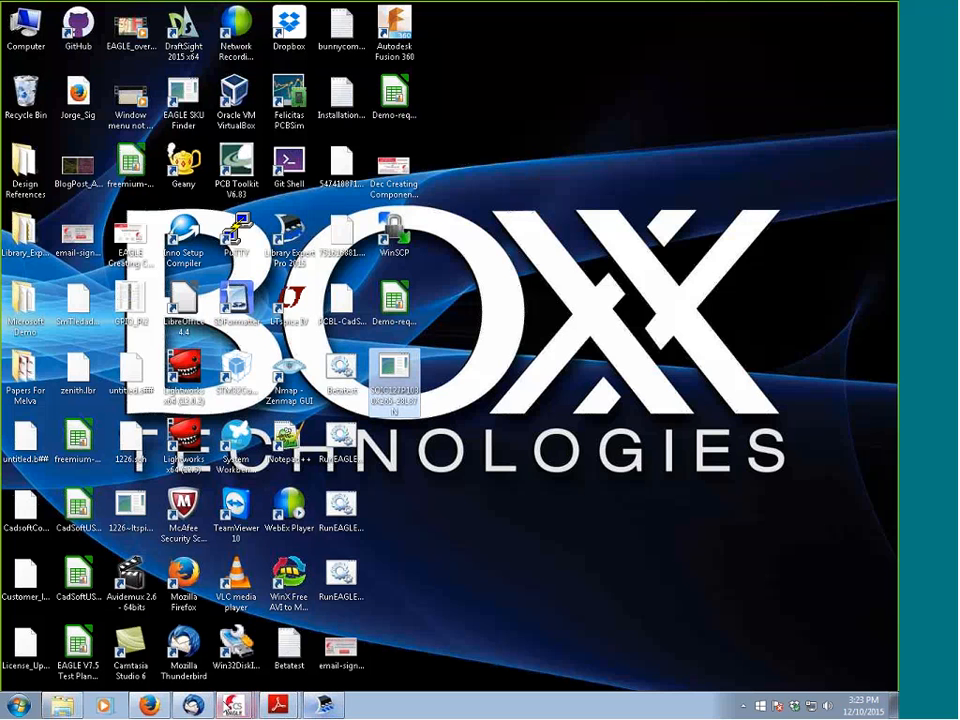
# Switch to the EAGLE library window and execute the SOIC127P1030X265-28L87N script from the Desktop
pyautogui.moveTo(231, 705)
pyautogui.click(188, 652)
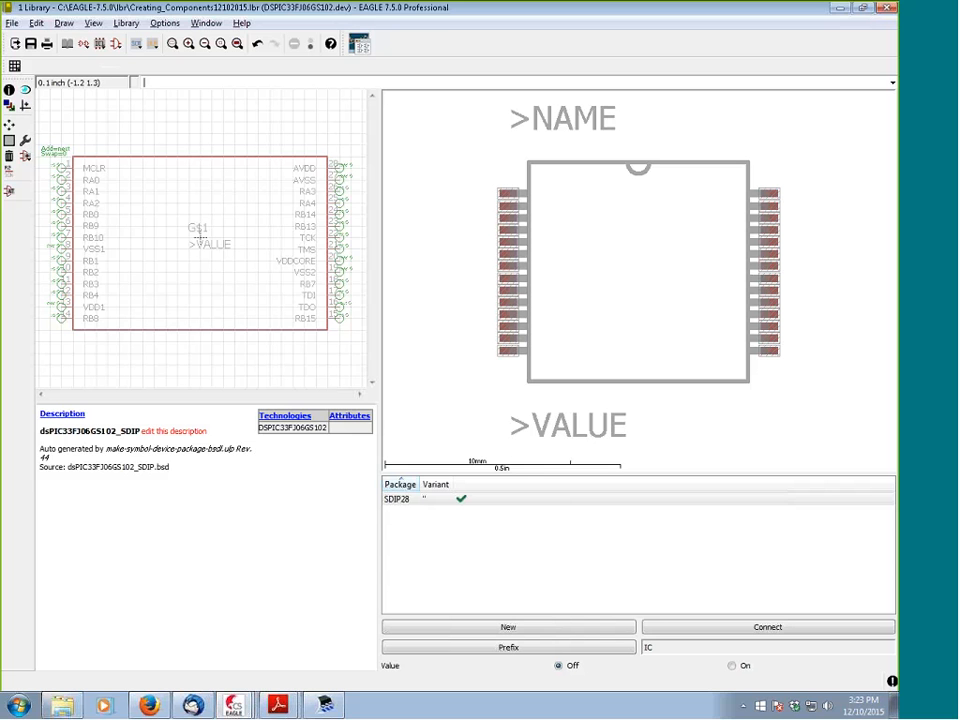
pyautogui.click(115, 43)
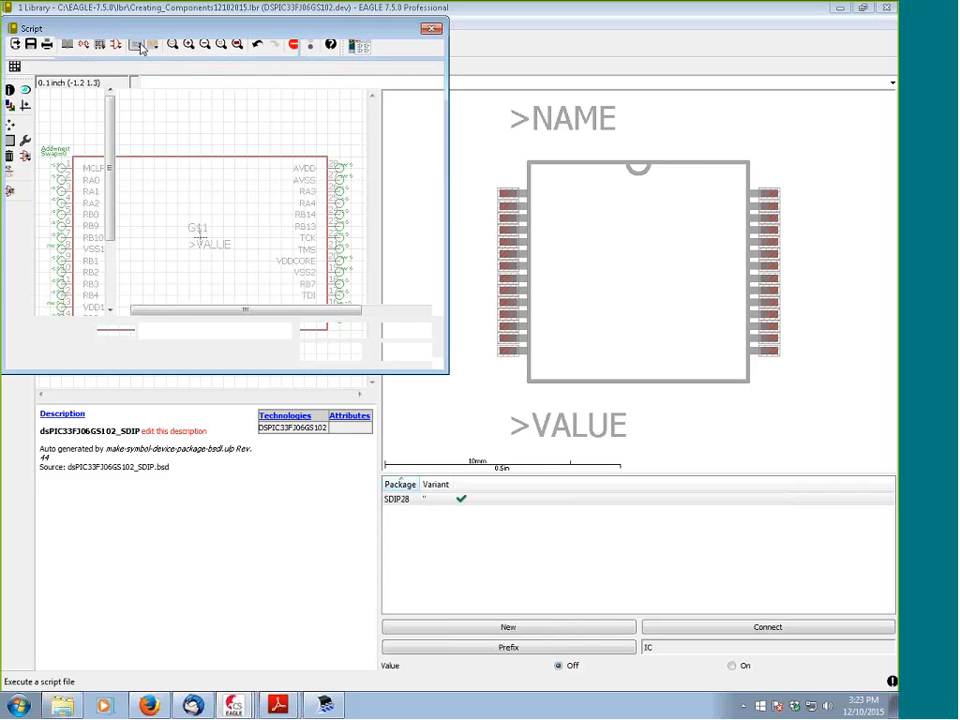
pyautogui.click(56, 111)
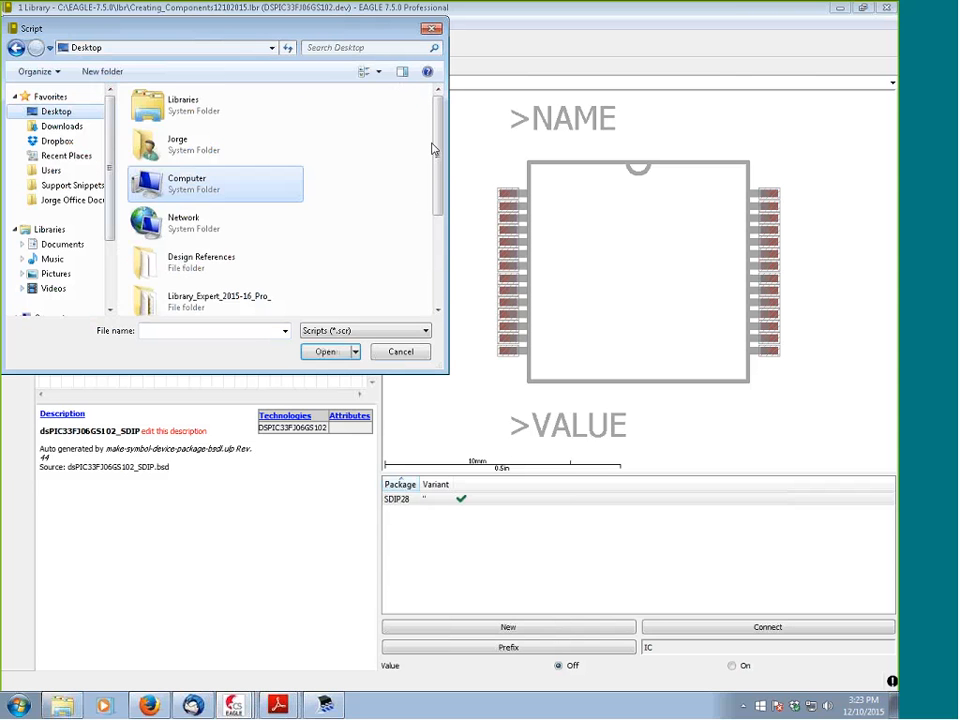
pyautogui.moveTo(435, 146); pyautogui.dragTo(437, 320)
pyautogui.click(255, 300)
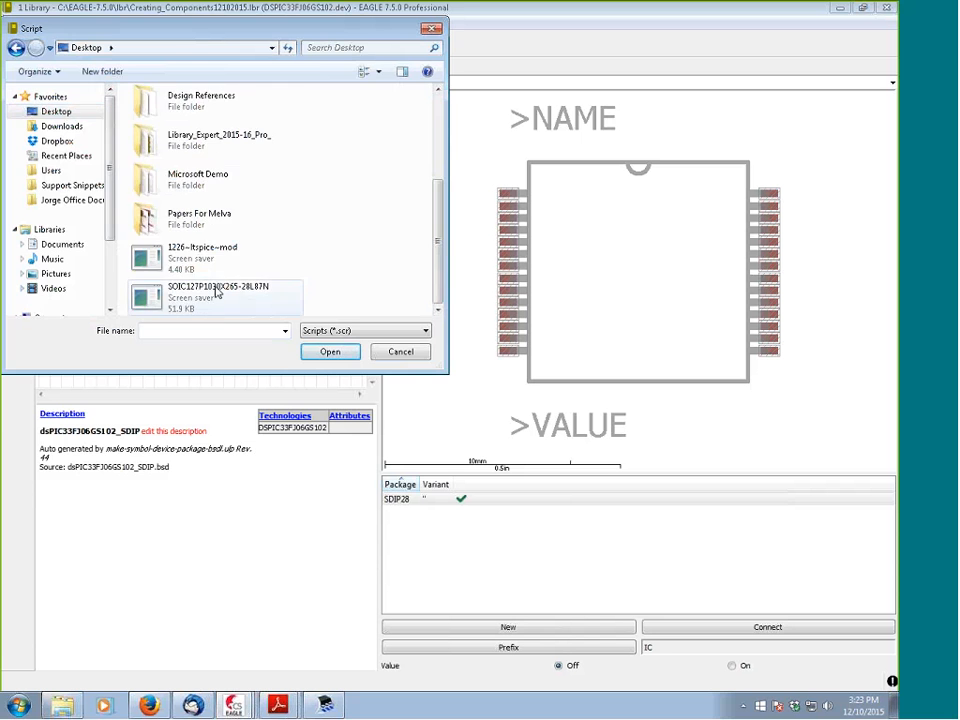
pyautogui.doubleClick(255, 300)
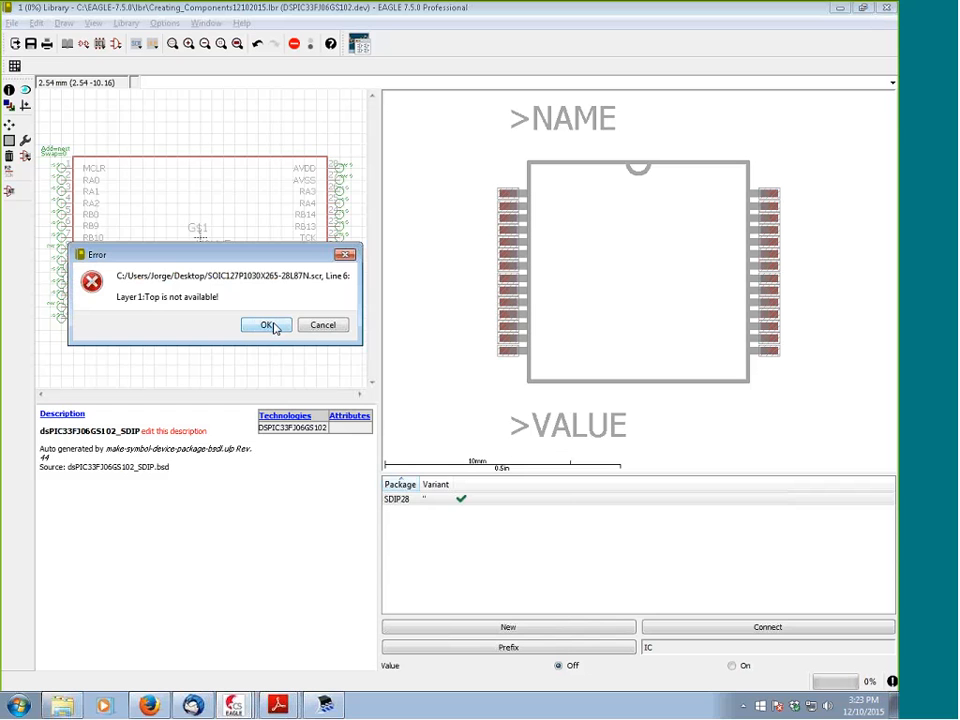
# Acknowledge the script's unavailable-layer errors and let it finish building the SOIC package
pyautogui.click(272, 326)
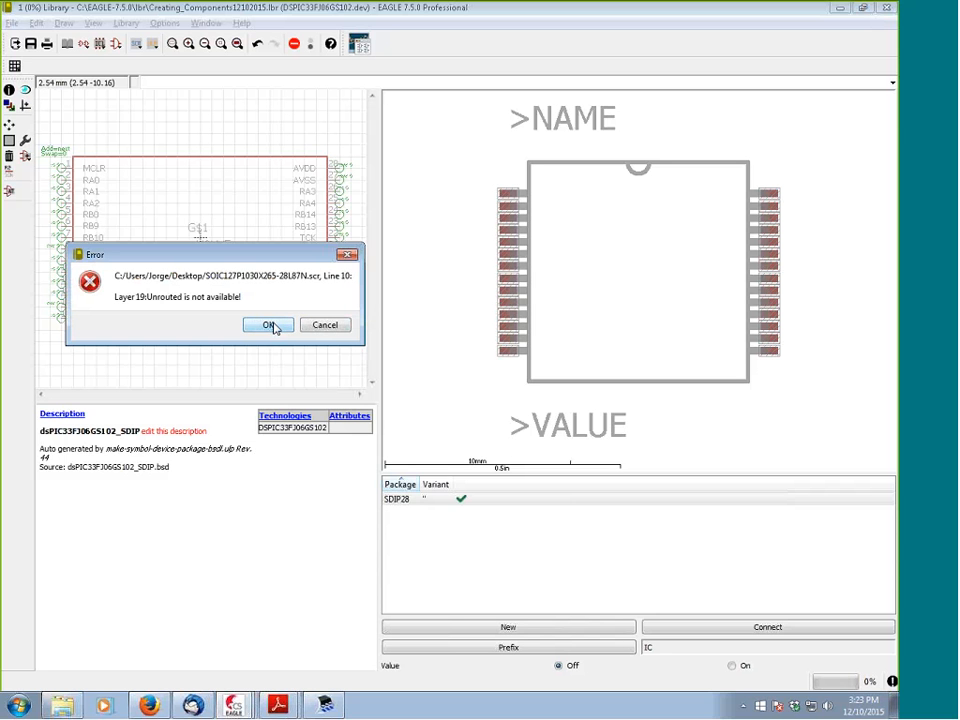
pyautogui.click(272, 326)
pyautogui.click(272, 326)
pyautogui.click(272, 326)
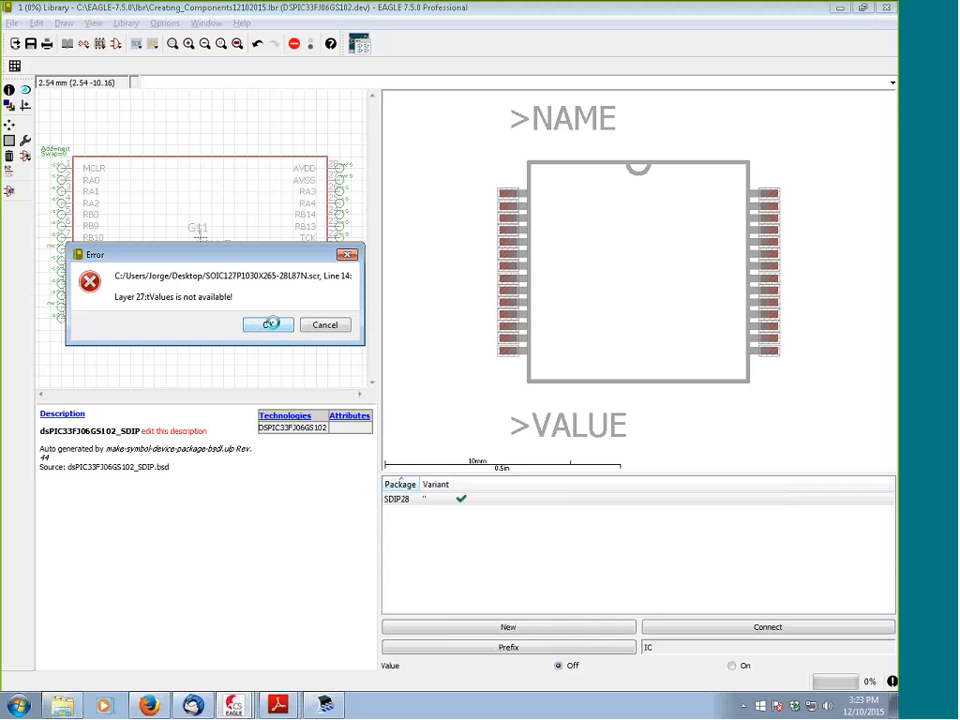
pyautogui.click(270, 325)
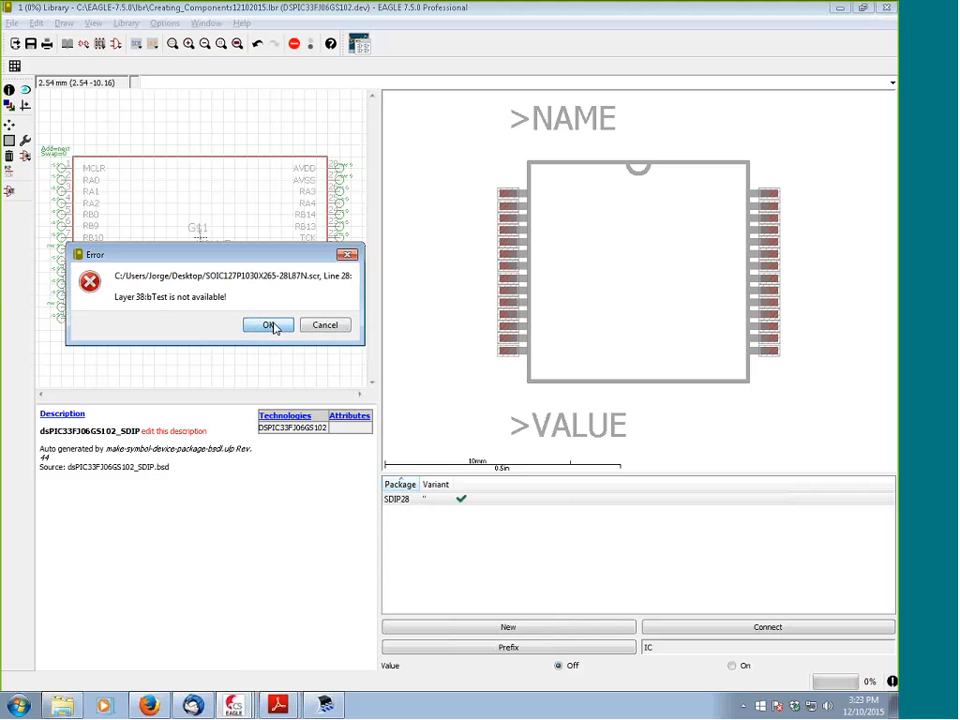
pyautogui.click(270, 325)
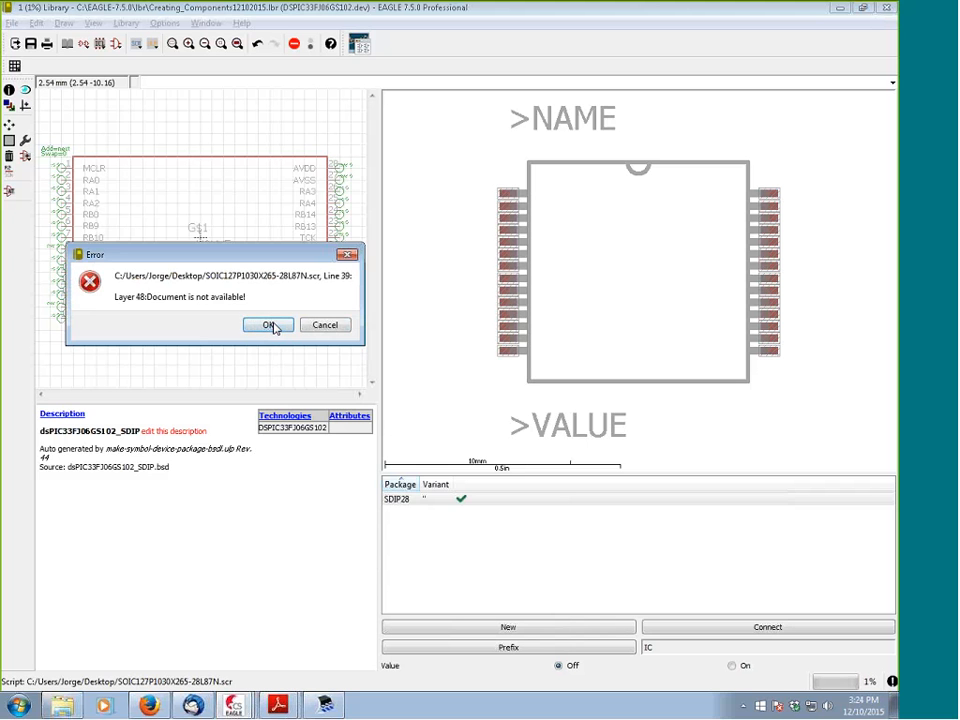
pyautogui.click(270, 325)
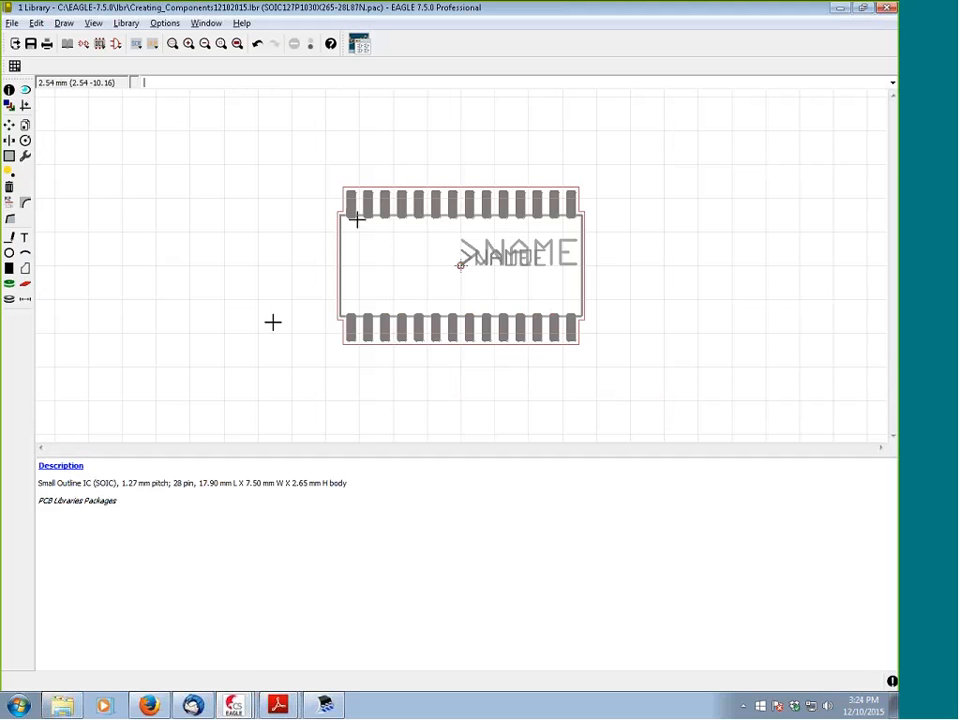
# Examine the imported SOIC package, its grid settings and its layer list, without changing anything
pyautogui.click(9, 63)
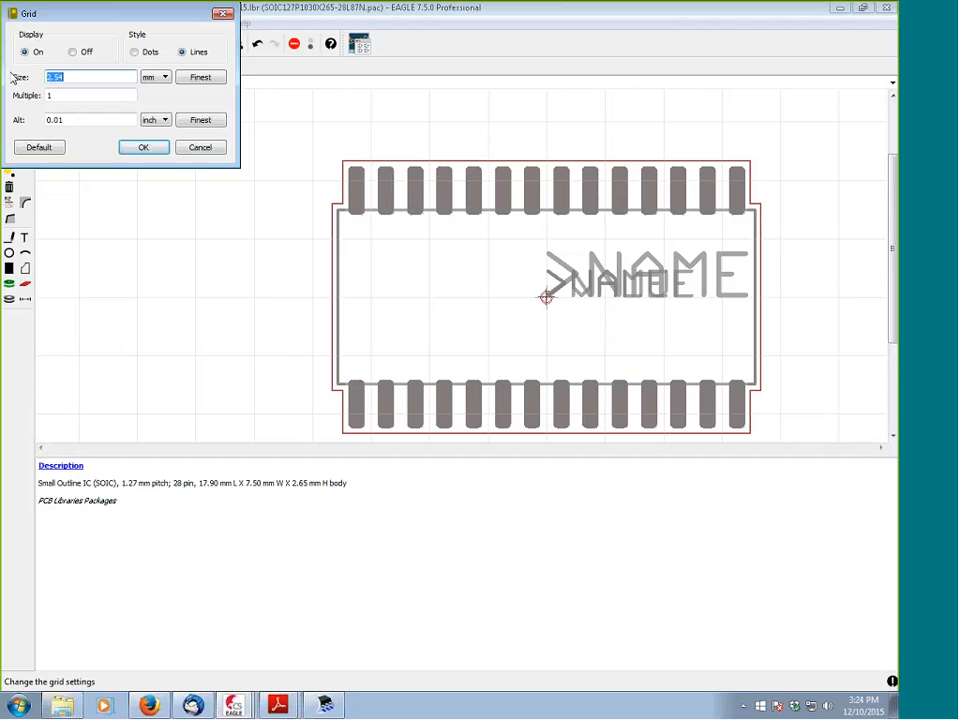
pyautogui.click(199, 147)
pyautogui.scroll(5, 204, 157)
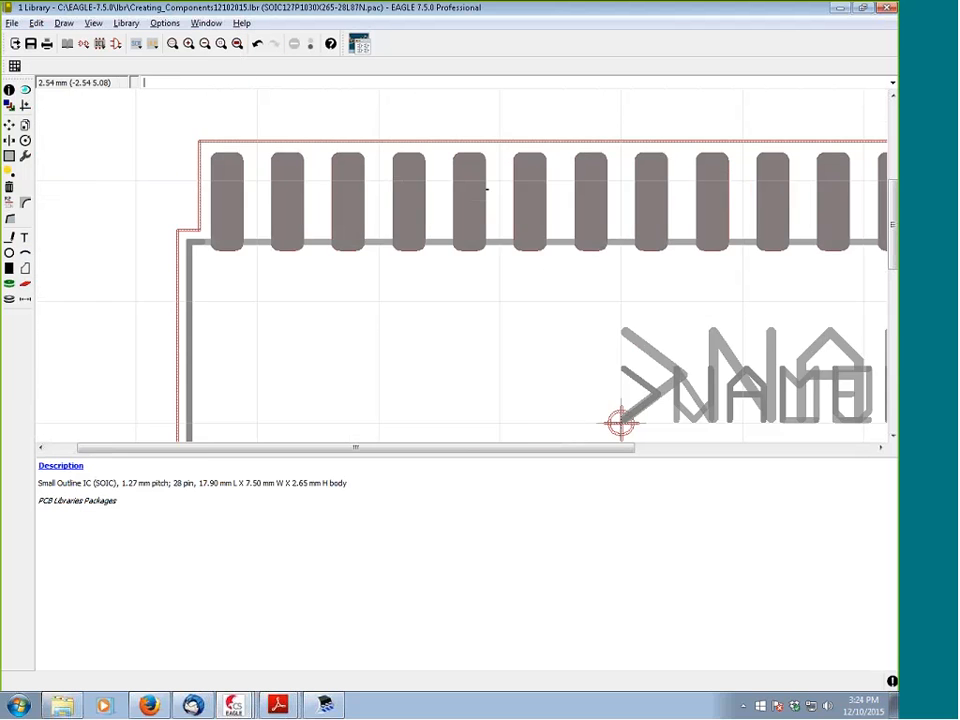
pyautogui.click(9, 298)
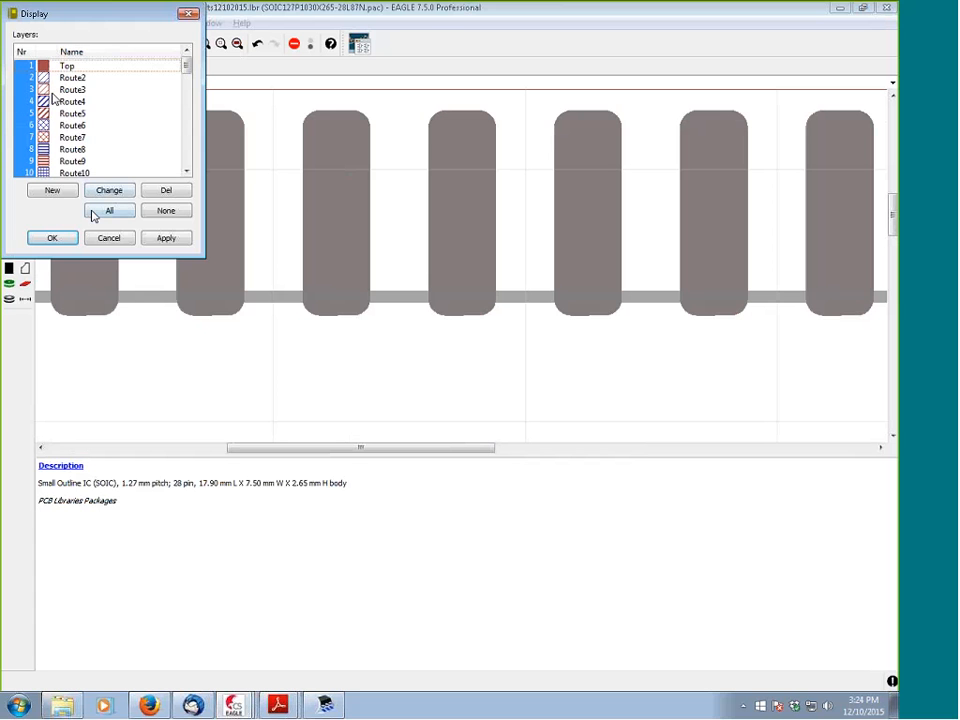
pyautogui.moveTo(185, 66)
pyautogui.mouseDown()
pyautogui.moveTo(176, 152)
pyautogui.moveTo(180, 61)
pyautogui.mouseUp()
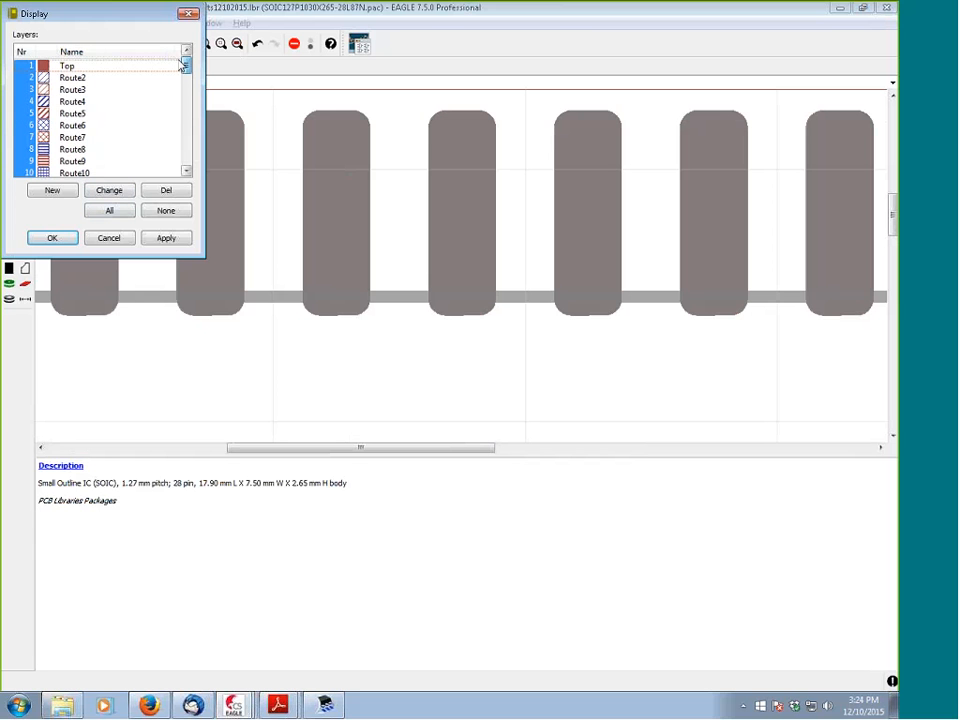
pyautogui.click(117, 238)
pyautogui.scroll(-4, 121, 238)
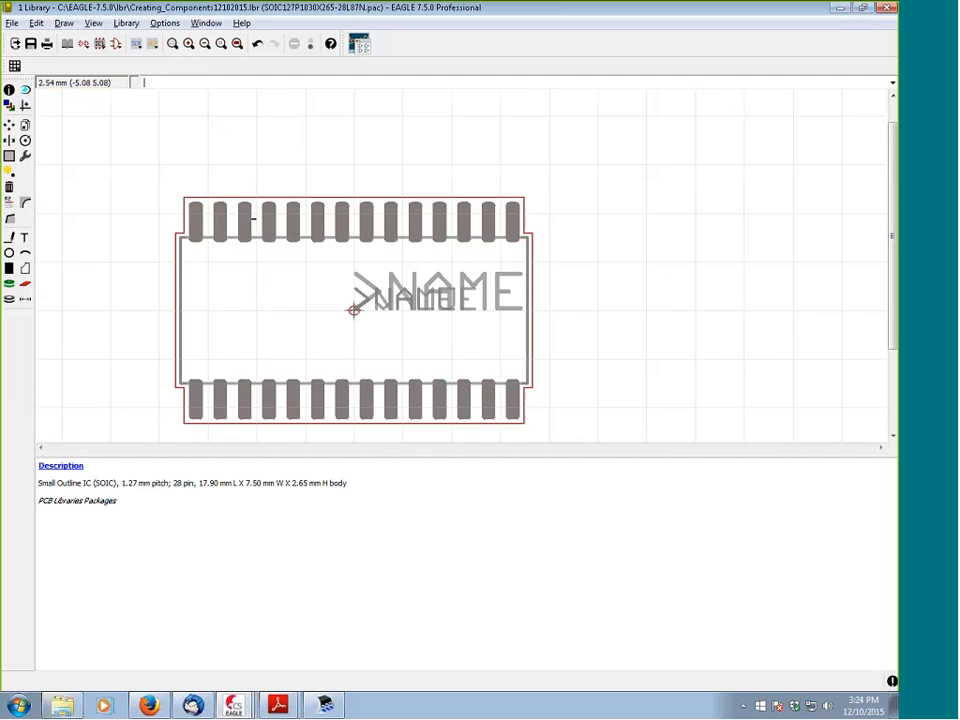
pyautogui.scroll(2, 500, 221)
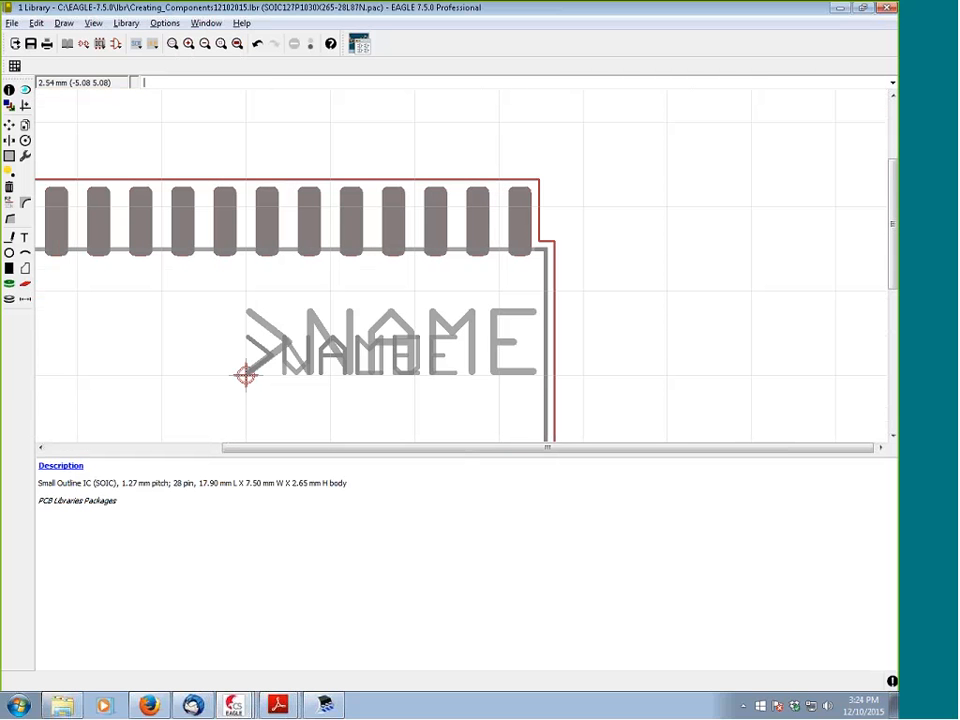
# Check the properties of the rightmost SMD pad in the package's upper row, and close them without changes
pyautogui.click(9, 90)
pyautogui.click(521, 237)
pyautogui.click(442, 362)
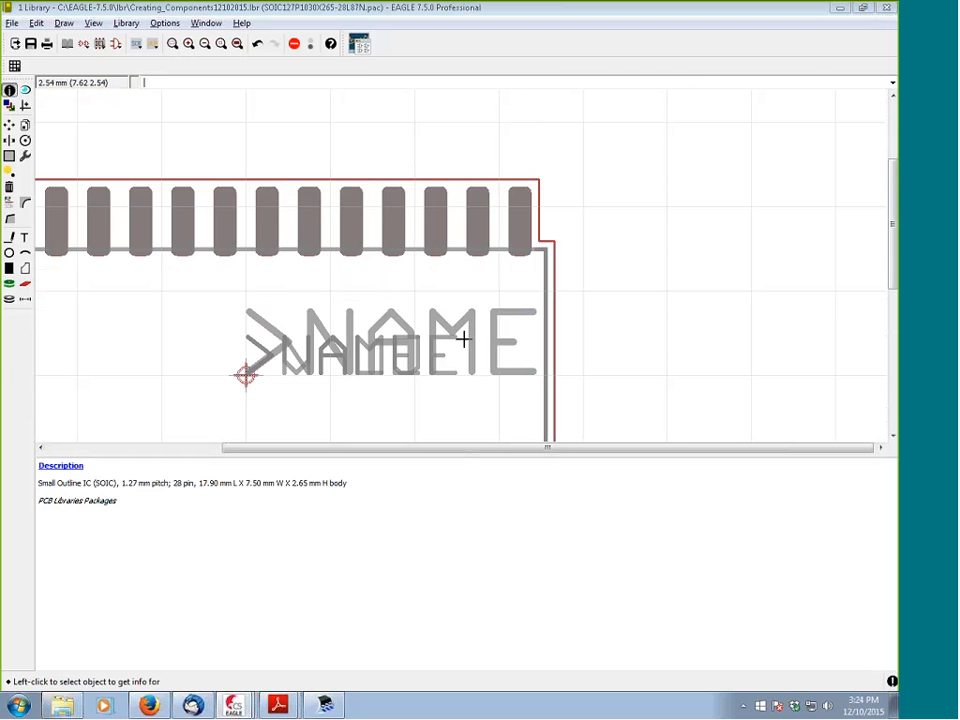
pyautogui.click(521, 237)
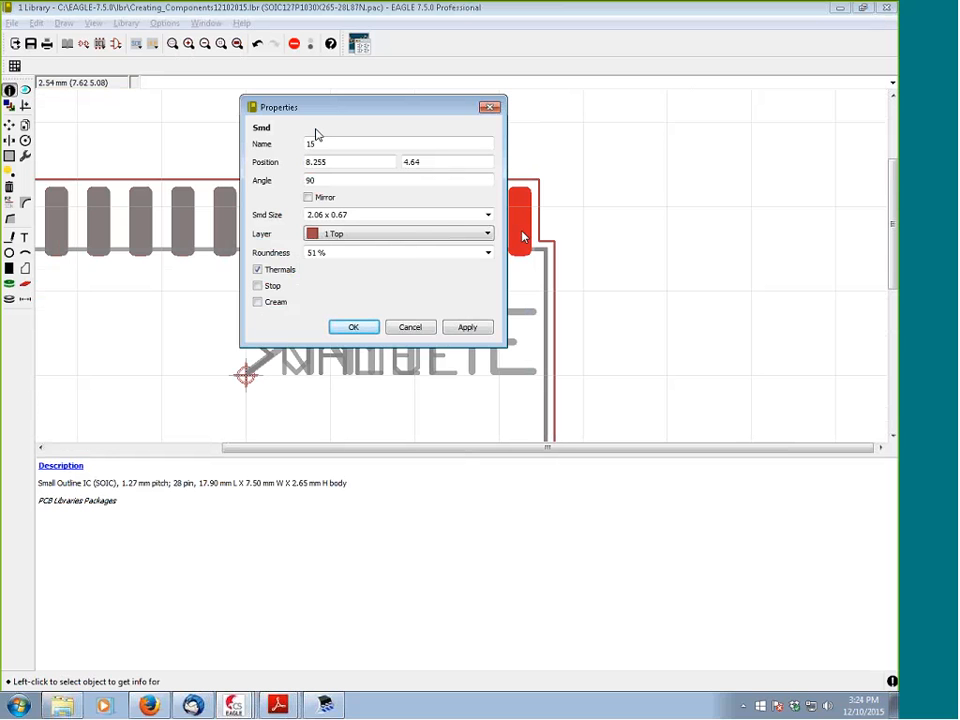
pyautogui.click(411, 328)
pyautogui.scroll(-4, 492, 262)
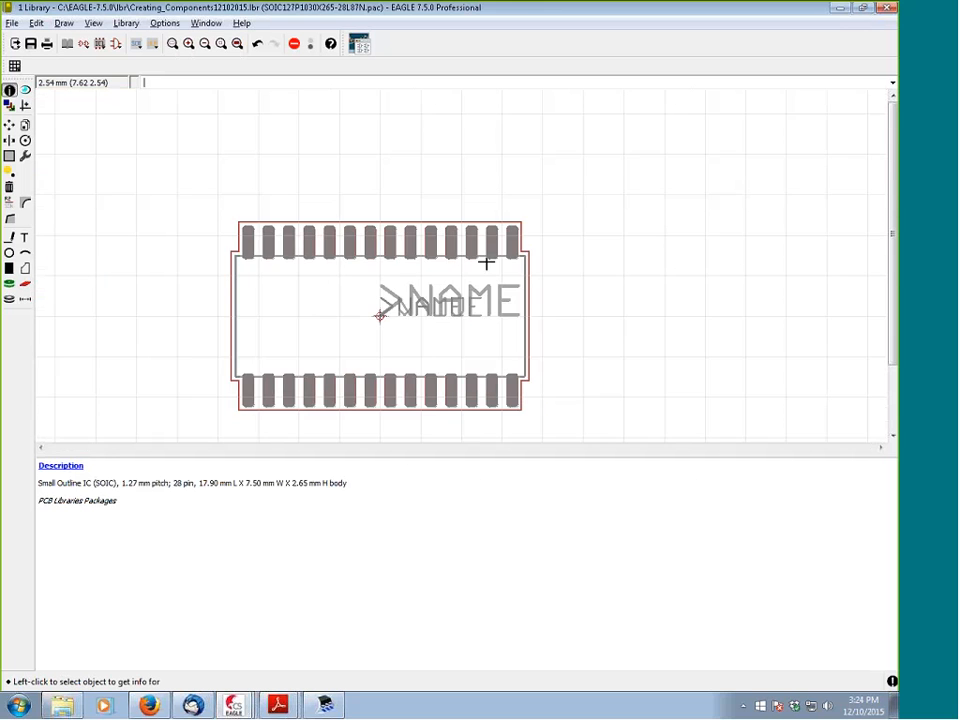
pyautogui.scroll(-1, 399, 313)
# Move the smaller >NAME text from the package origin to one grid square straight below it
pyautogui.scroll(5, 399, 313)
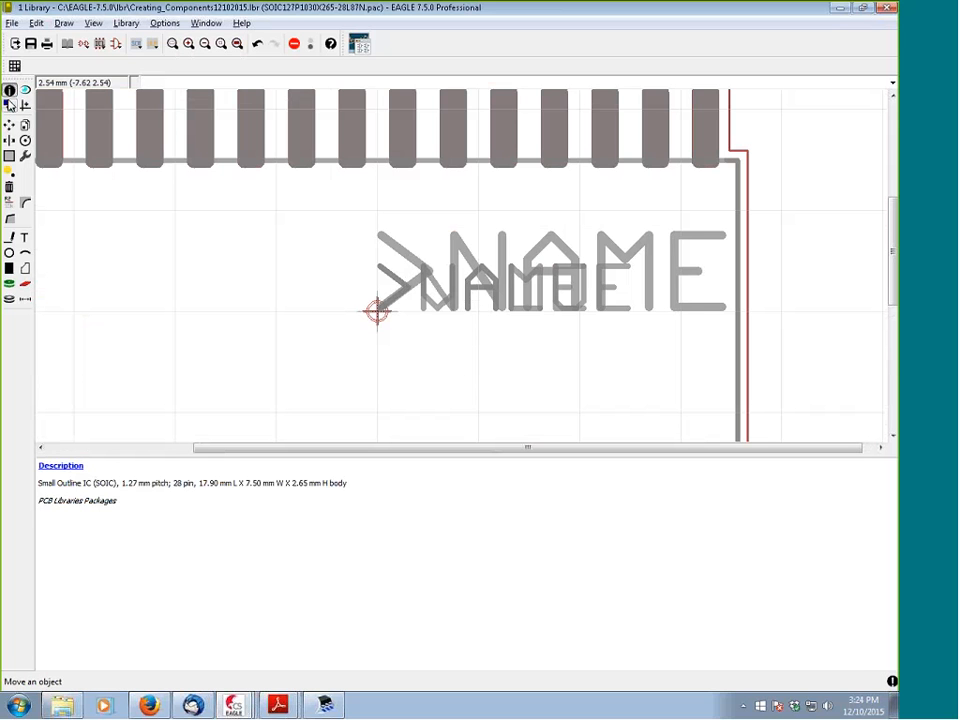
pyautogui.click(9, 124)
pyautogui.click(376, 312)
pyautogui.click(376, 312)
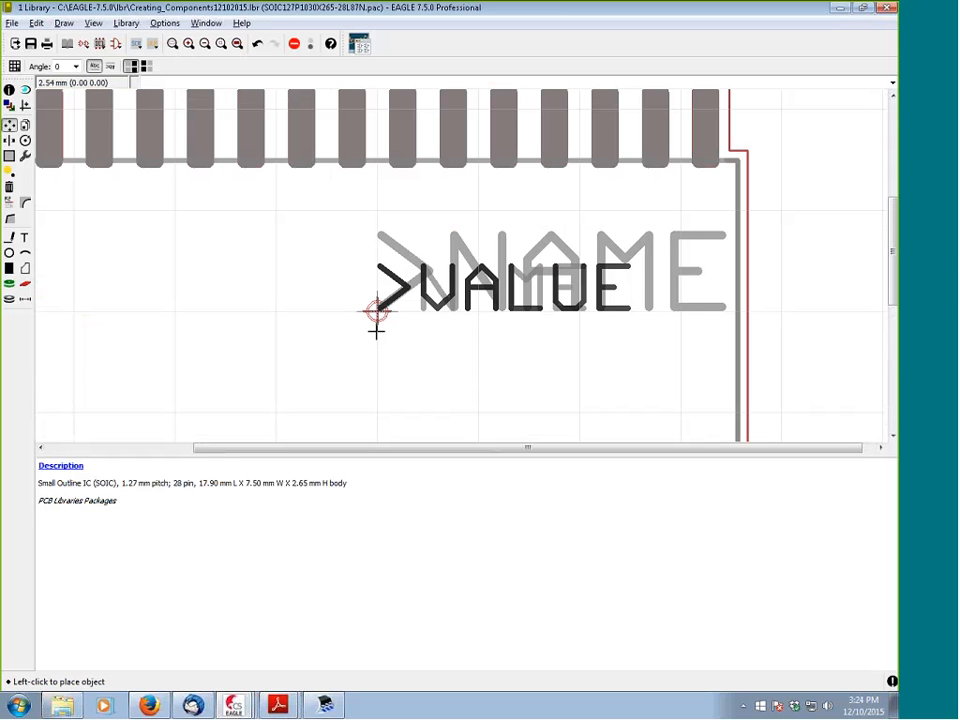
pyautogui.click(376, 312)
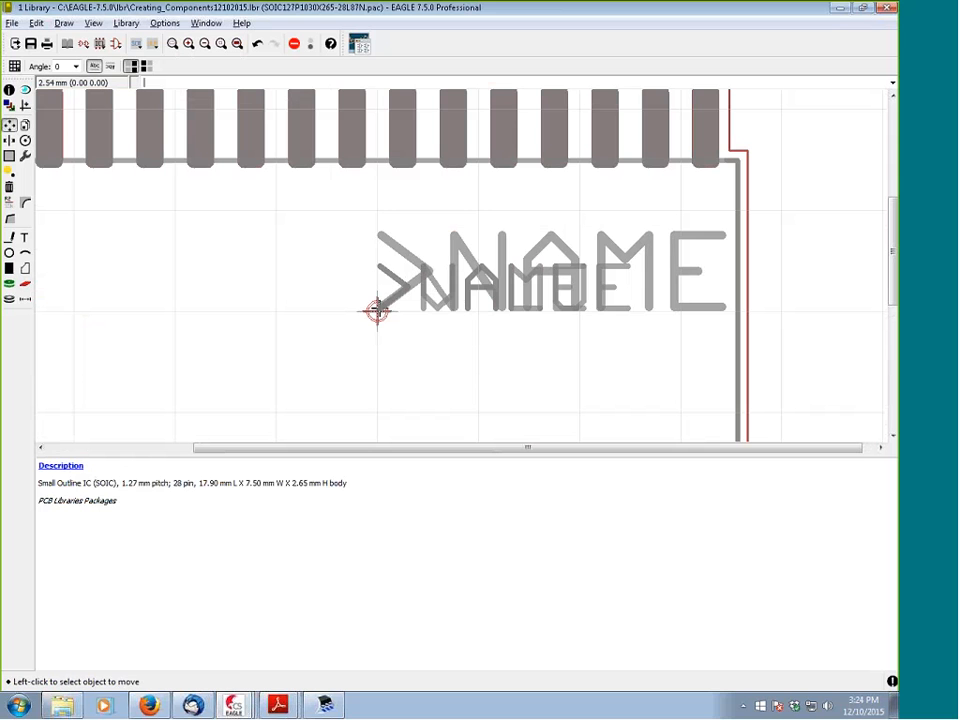
pyautogui.click(376, 312)
pyautogui.rightClick(376, 312)
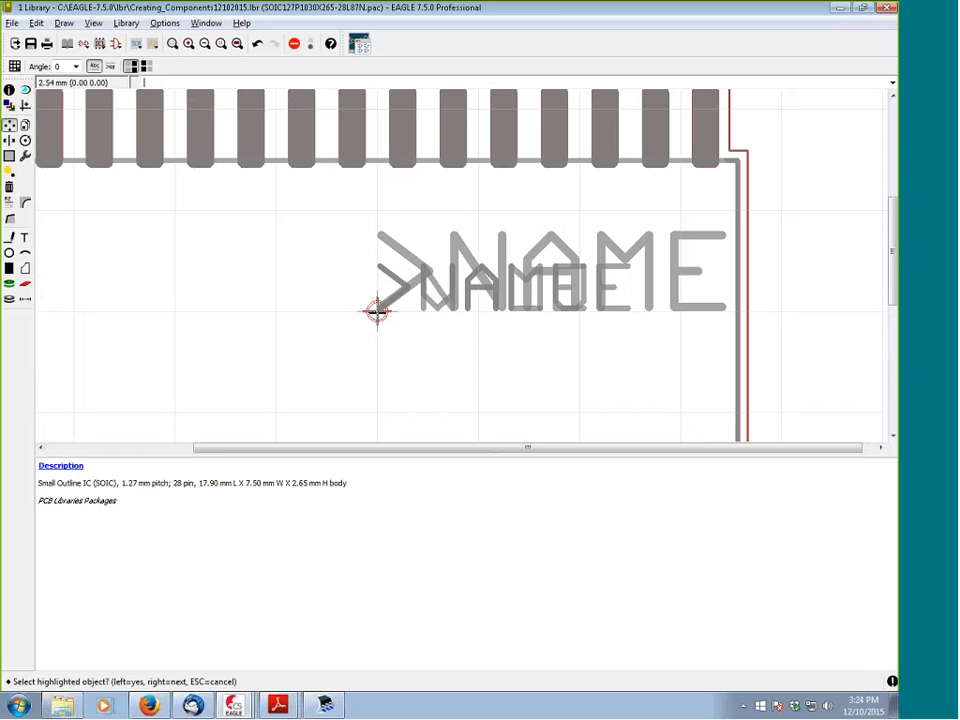
pyautogui.rightClick(376, 312)
pyautogui.click(376, 312)
pyautogui.click(370, 383)
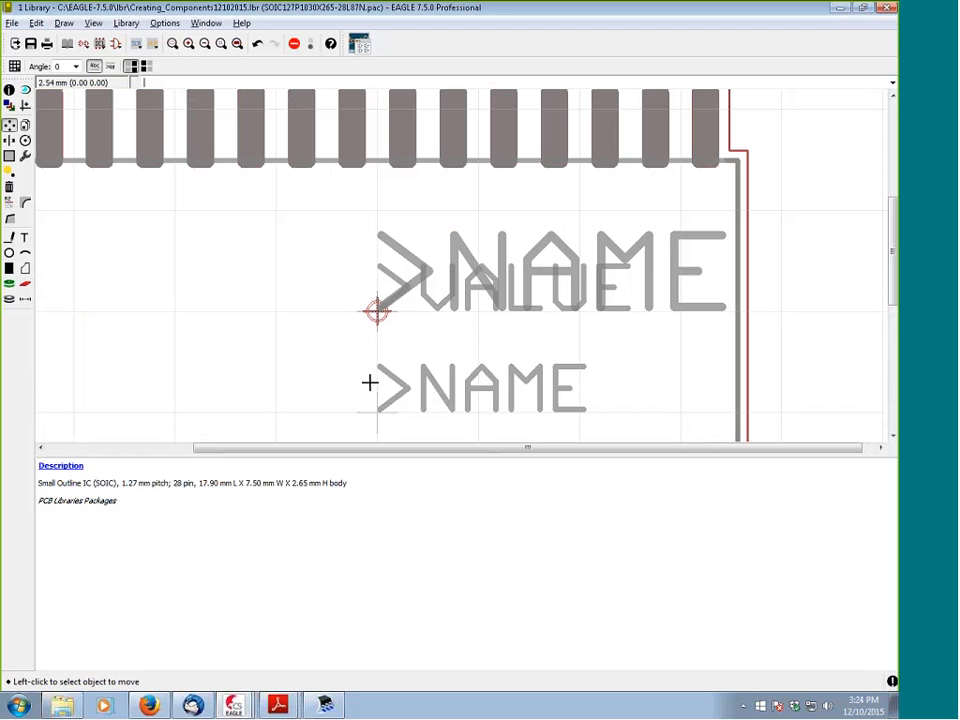
# Move the >VALUE text from the package origin to (-7.62, -2.54), level with the smaller >NAME text
pyautogui.click(376, 312)
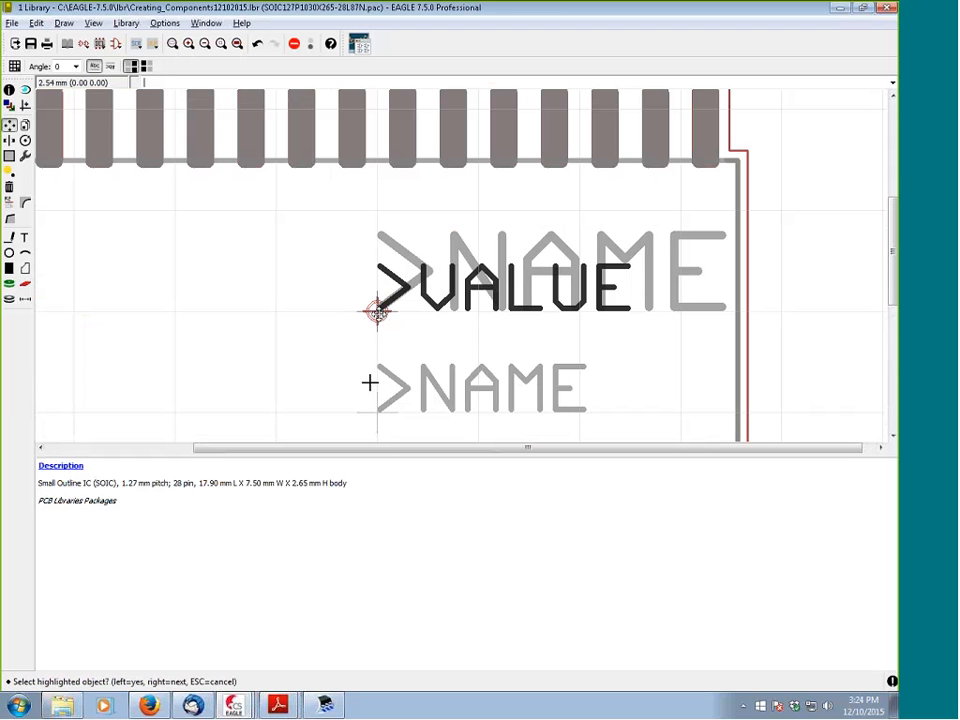
pyautogui.click(376, 312)
pyautogui.click(110, 378)
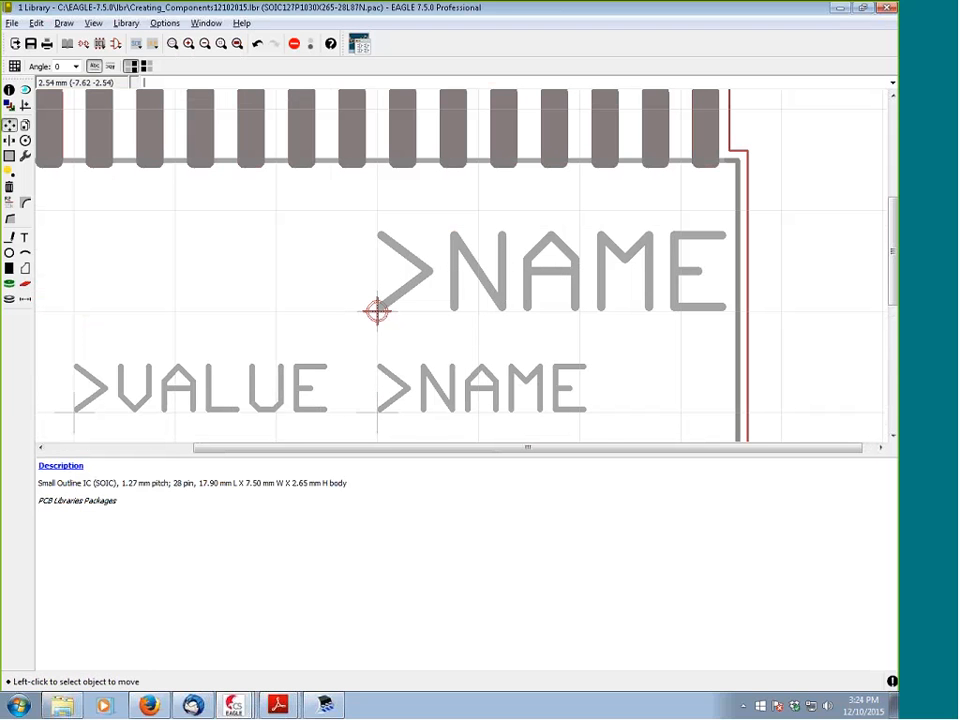
pyautogui.scroll(-3, 549, 210)
pyautogui.scroll(2, 551, 227)
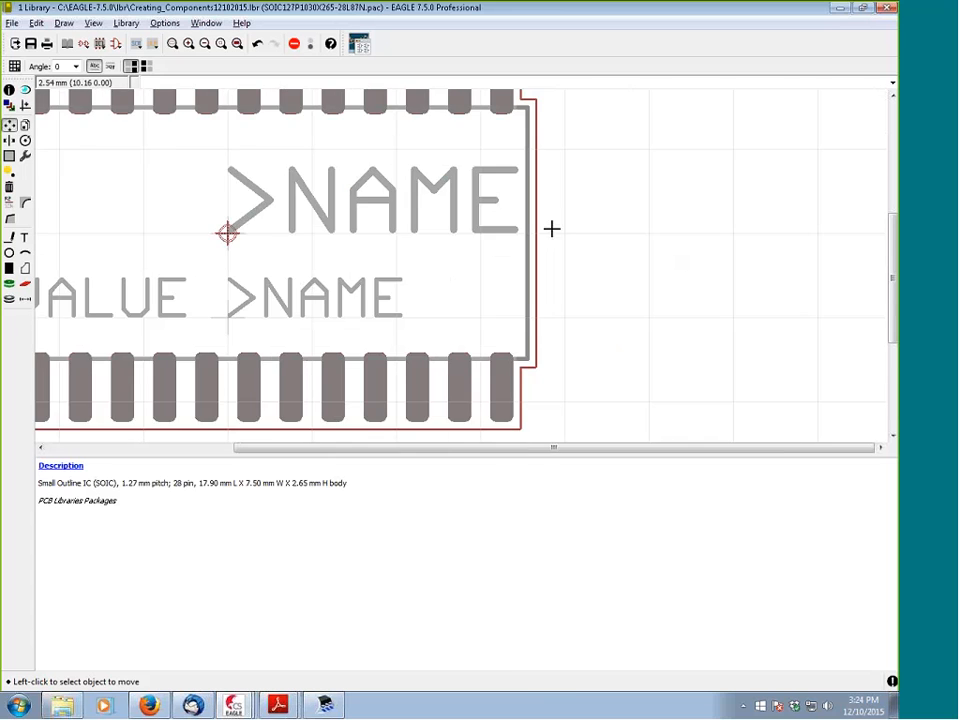
pyautogui.scroll(-1, 414, 212)
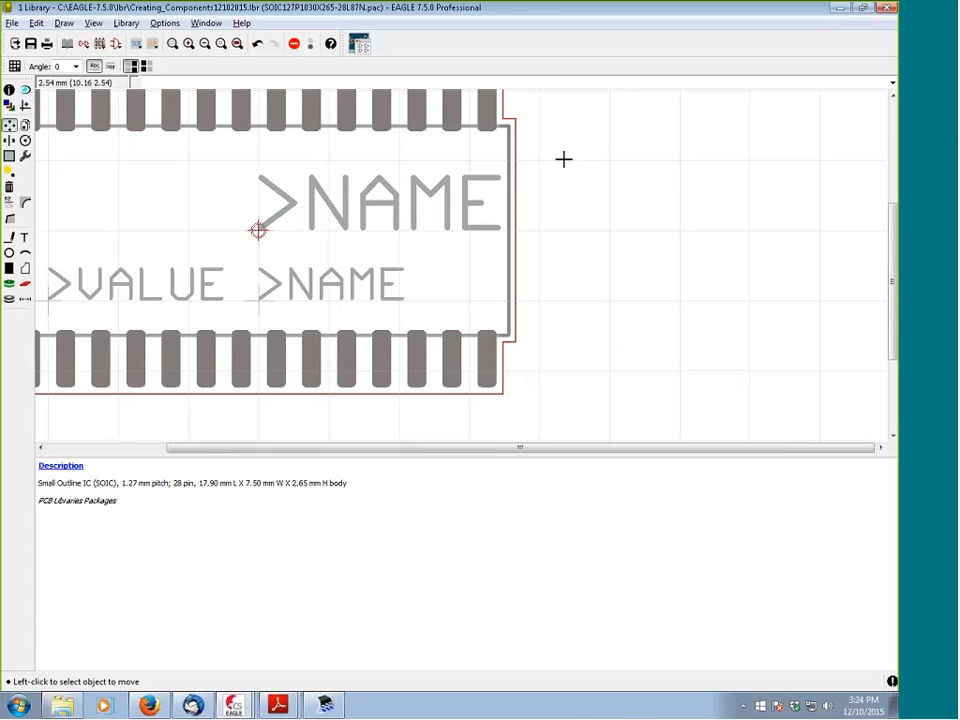
# Switch to Library Expert Pro and start a user-defined package in FP Designer with a Rectangle body shape
pyautogui.click(837, 10)
pyautogui.click(323, 702)
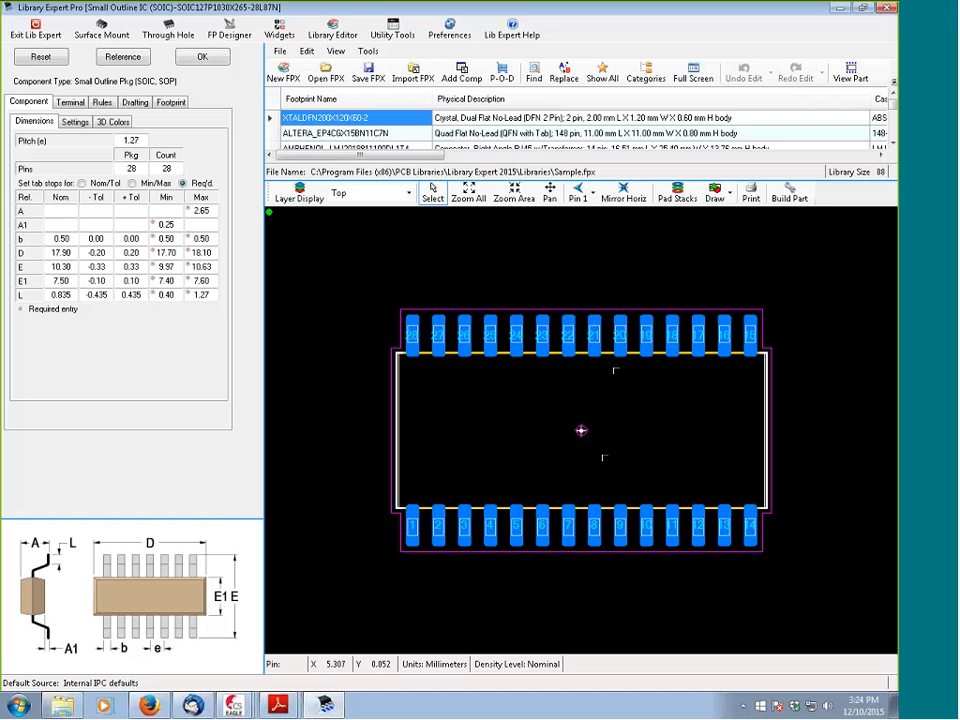
pyautogui.click(229, 28)
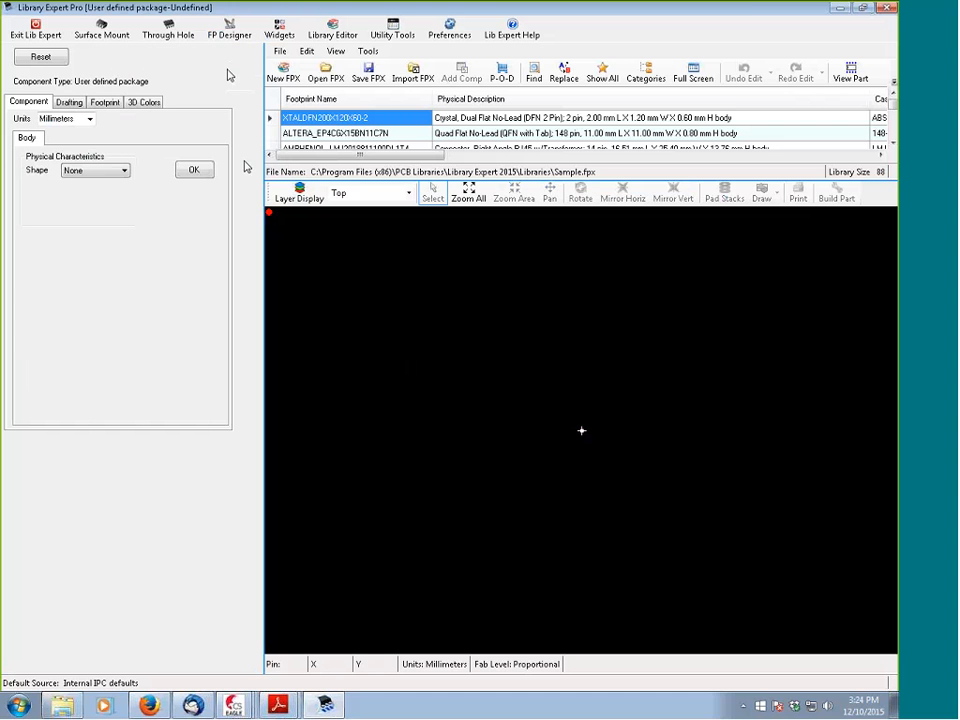
pyautogui.click(126, 171)
pyautogui.click(101, 193)
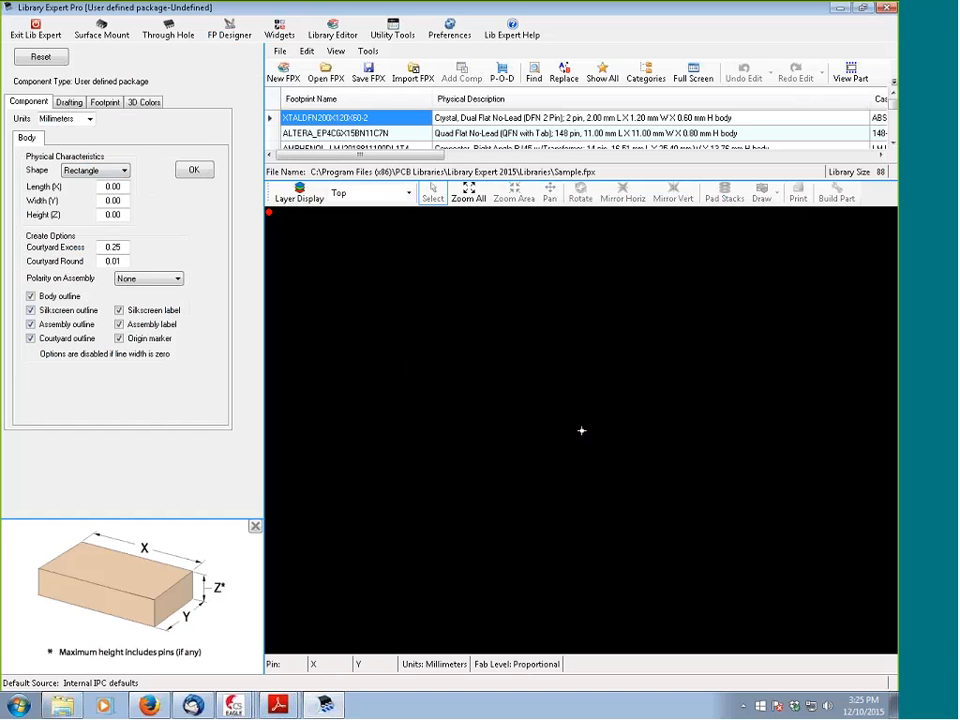
# Review the user-defined package's drafting settings and footprint errors and warnings, and return to its component body settings
pyautogui.click(70, 103)
pyautogui.click(104, 102)
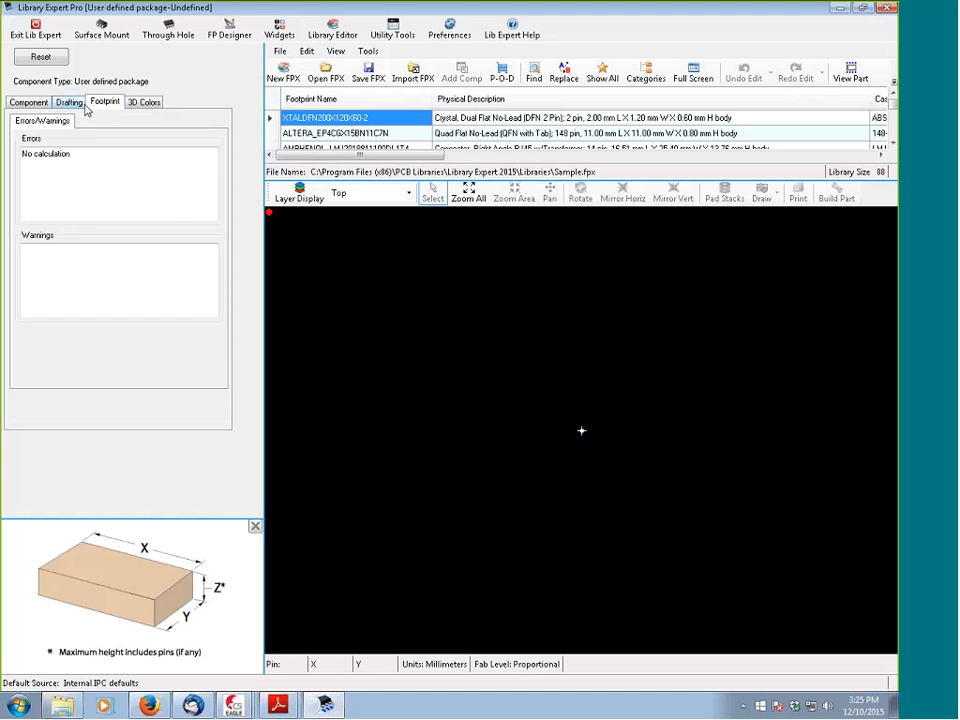
pyautogui.click(69, 102)
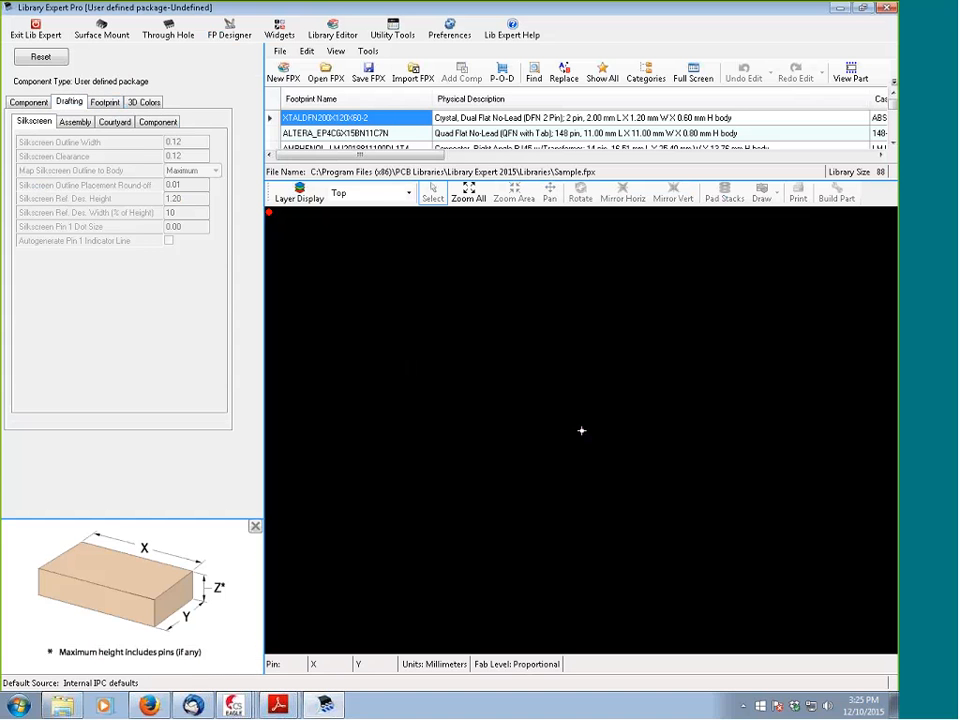
pyautogui.click(32, 104)
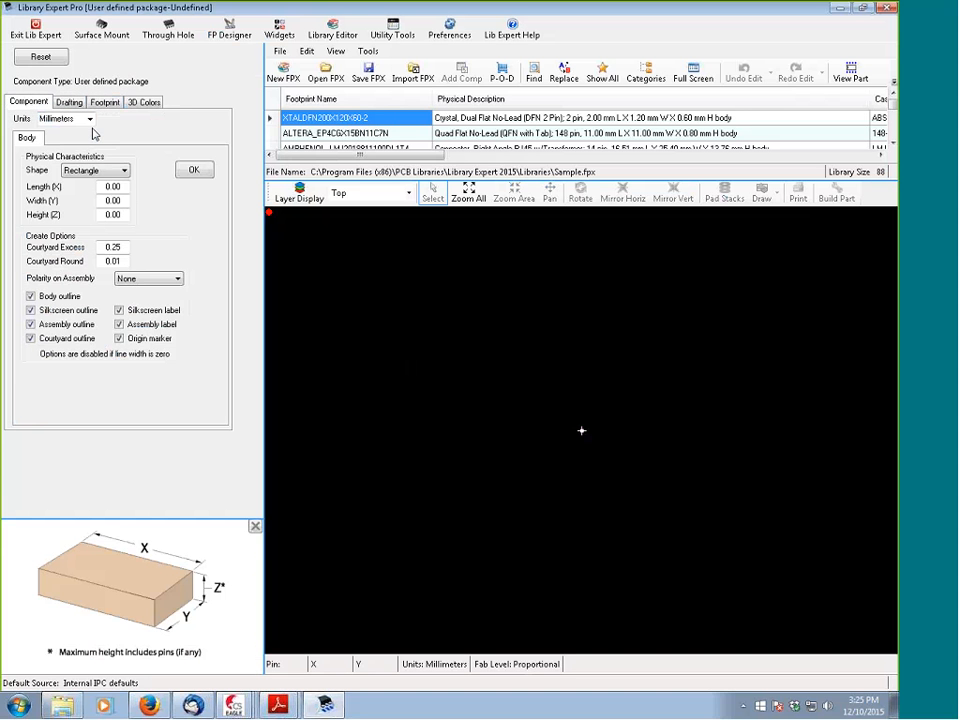